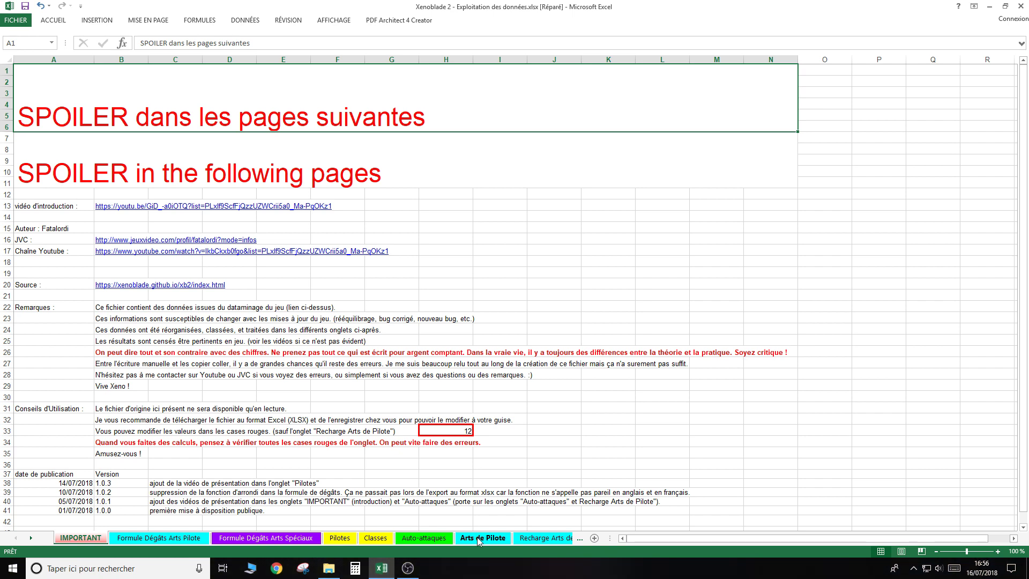
# Move off the IMPORTANT sheet's spoiler banner and switch to the Arts de Pilote sheet.
pyautogui.click(471, 254)
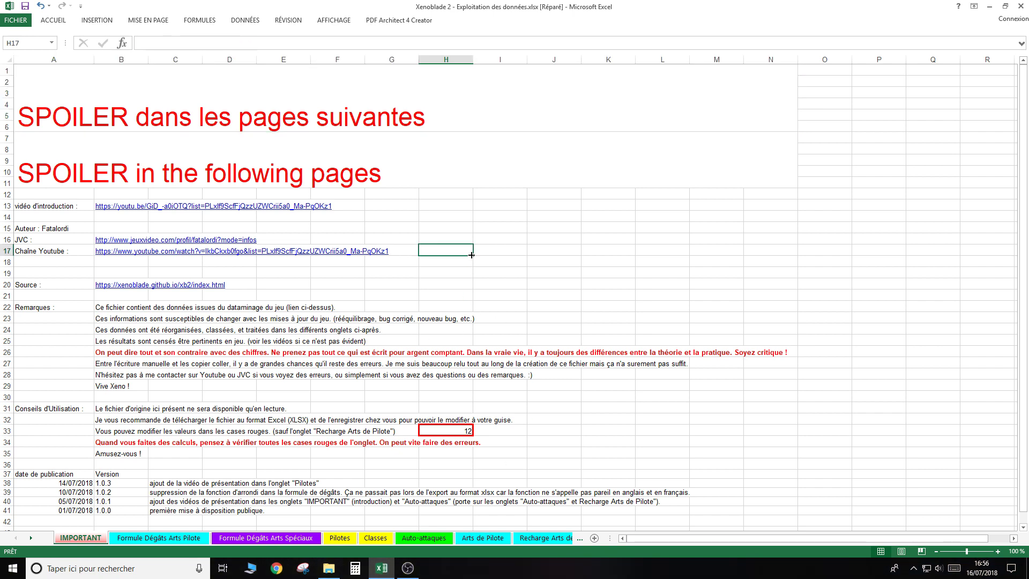
pyautogui.click(439, 280)
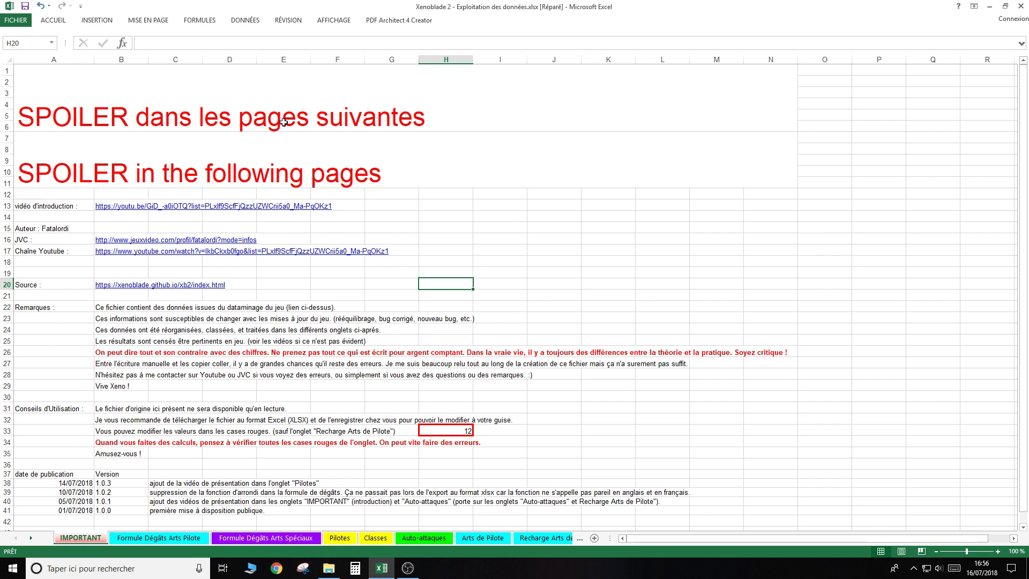
pyautogui.click(296, 101)
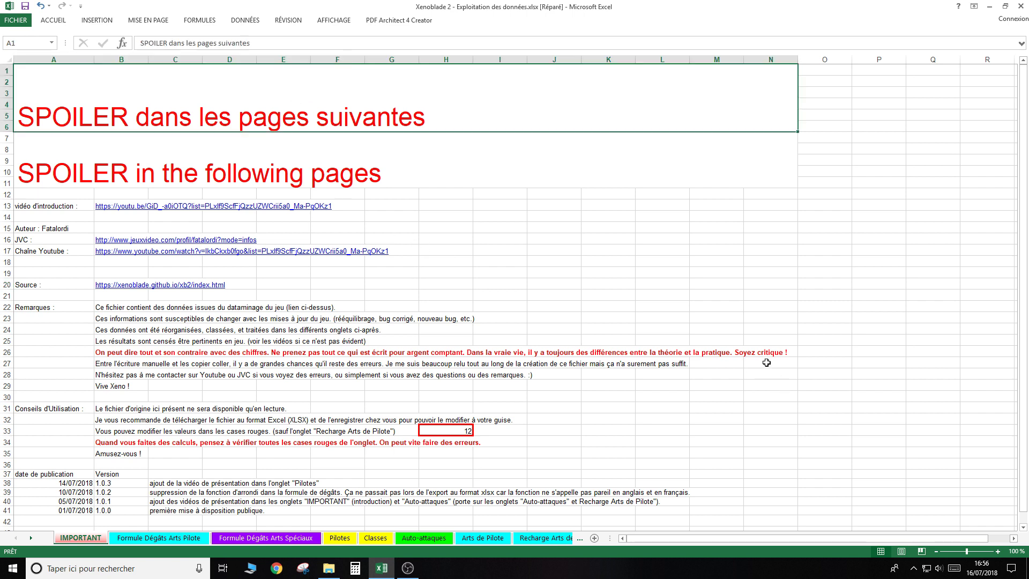
pyautogui.click(751, 353)
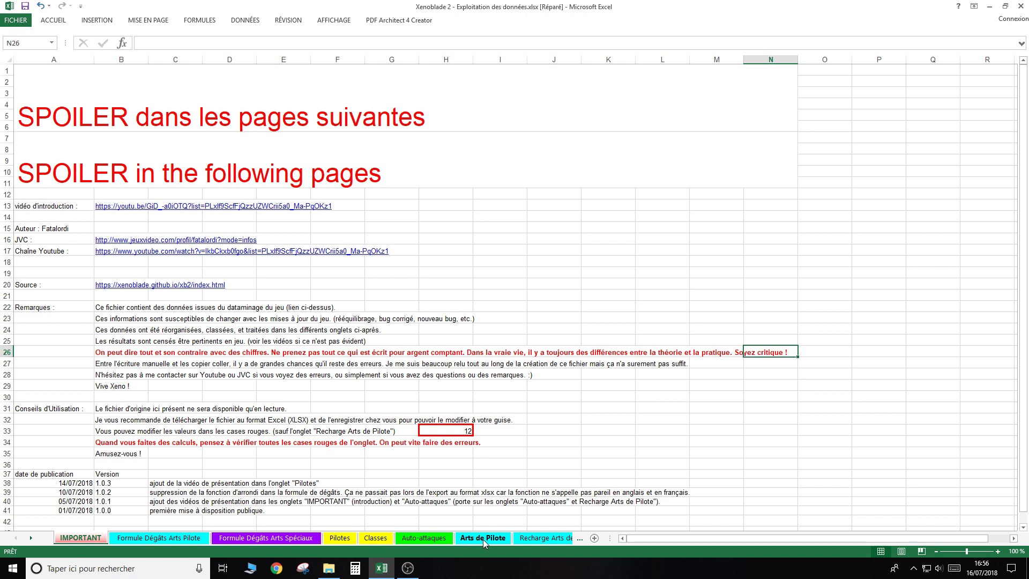
pyautogui.click(484, 540)
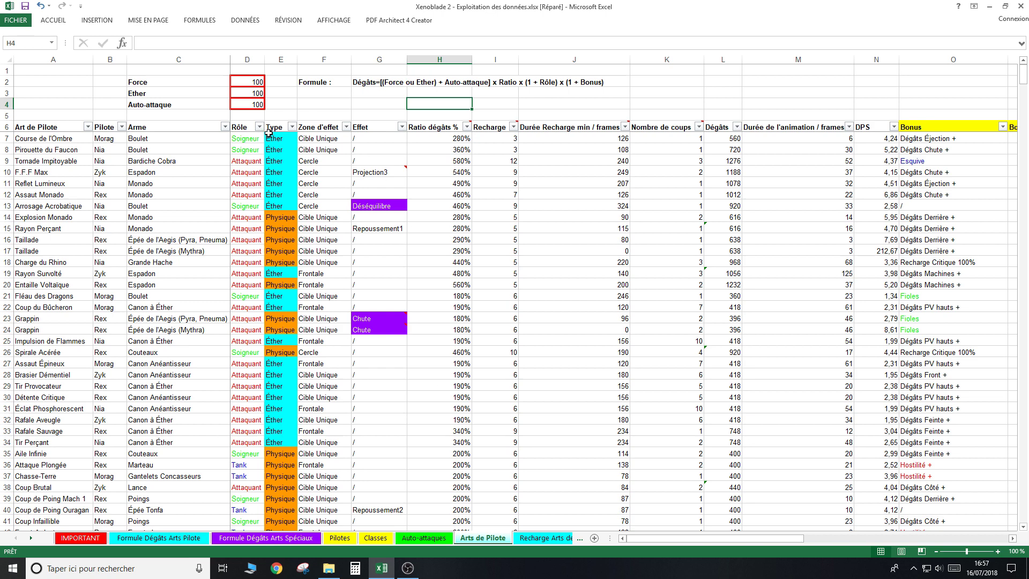
pyautogui.moveTo(252, 83); pyautogui.dragTo(253, 109)
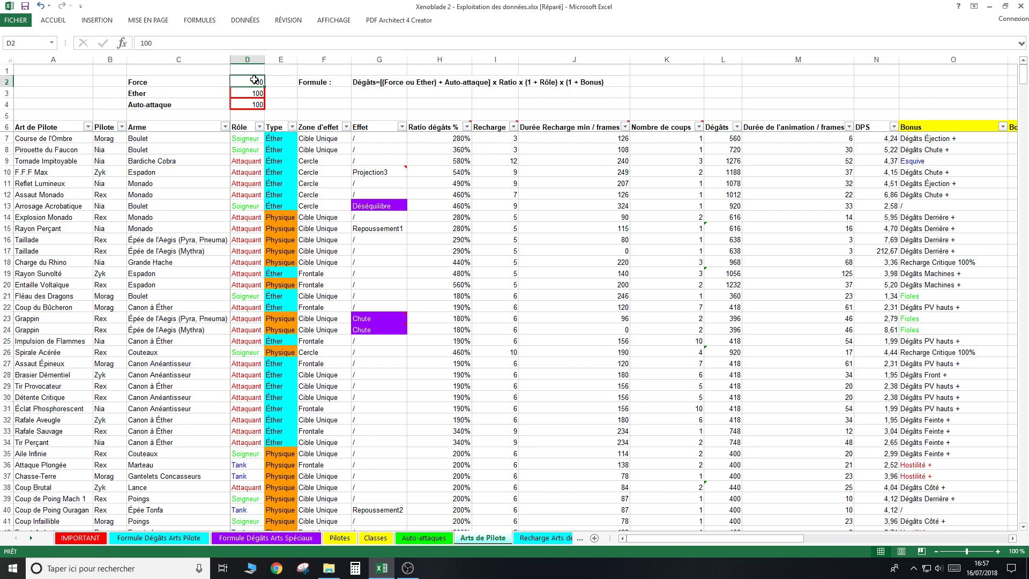
pyautogui.click(262, 96)
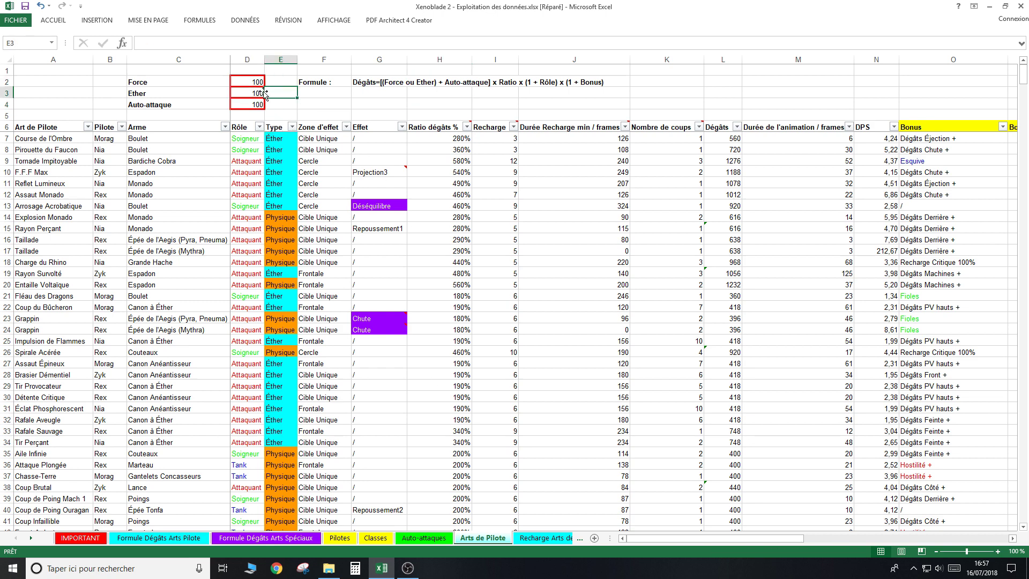
pyautogui.click(254, 83)
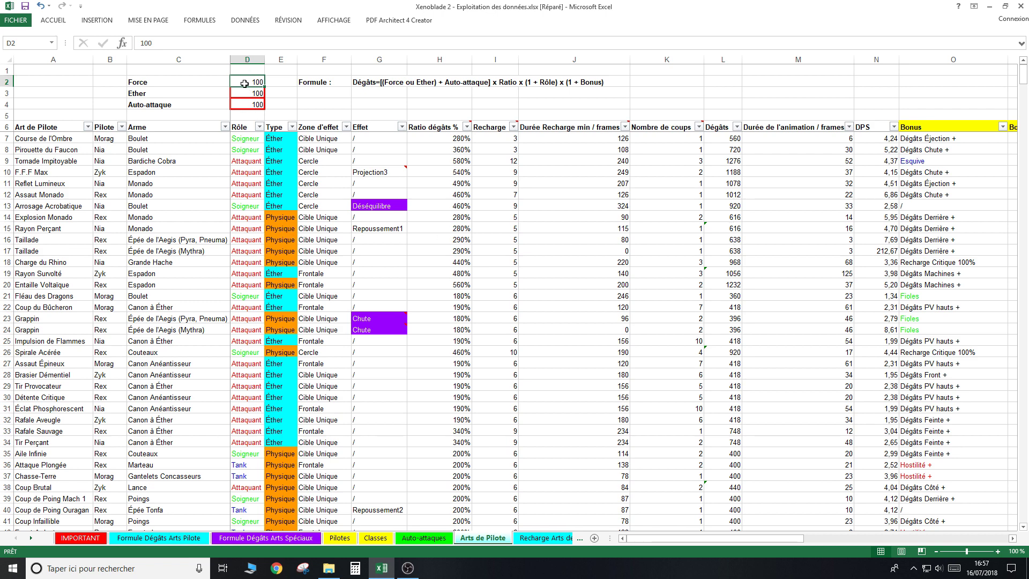
pyautogui.write('50')
pyautogui.press('Return')
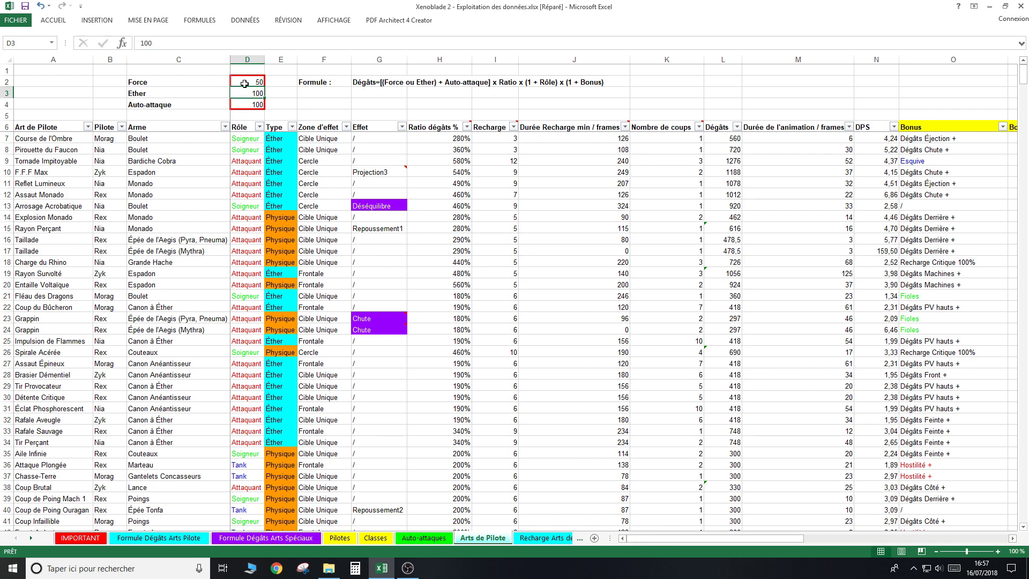
pyautogui.click(245, 84)
pyautogui.write('1')
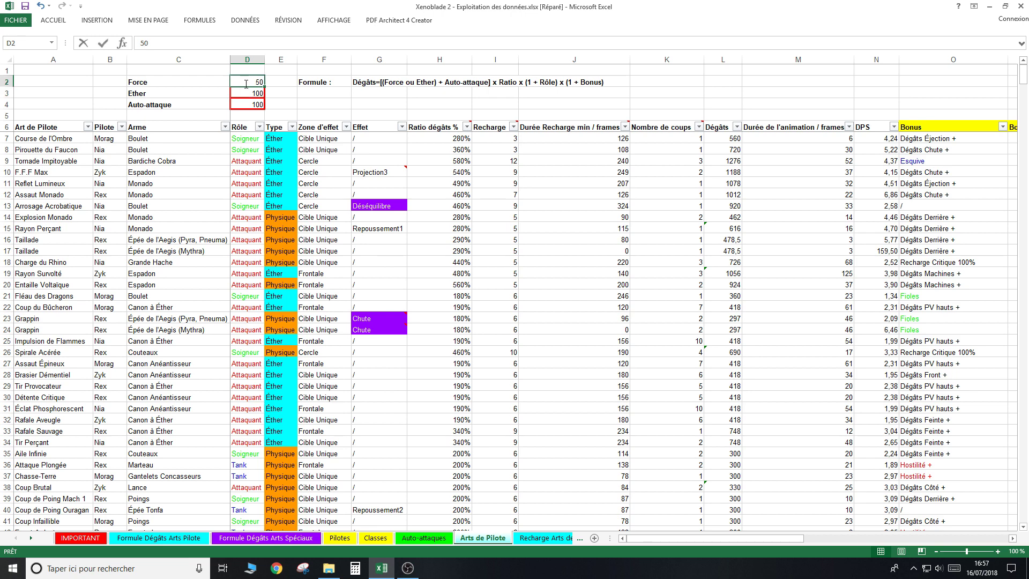
pyautogui.write('00')
pyautogui.press('Return')
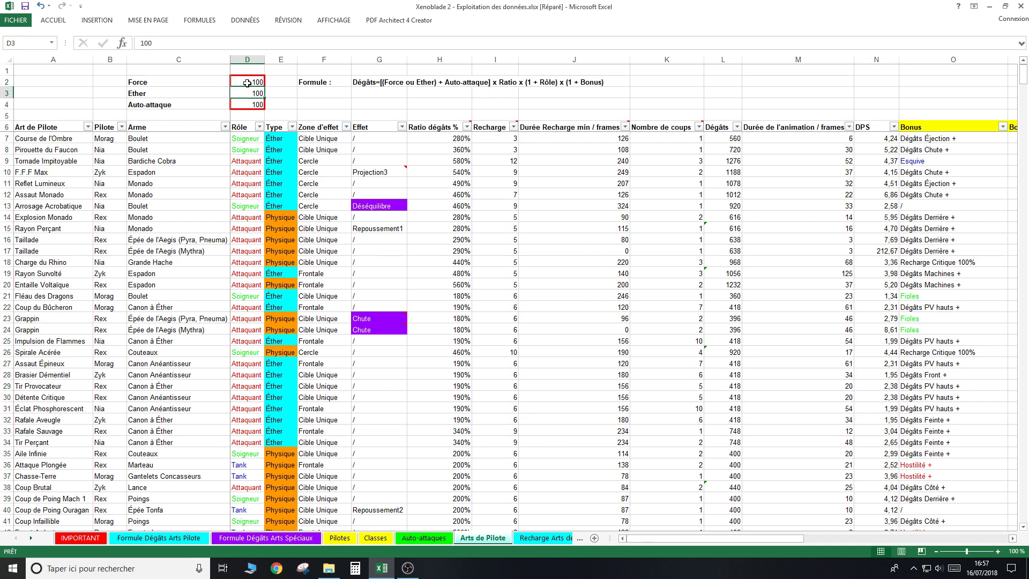
pyautogui.click(247, 83)
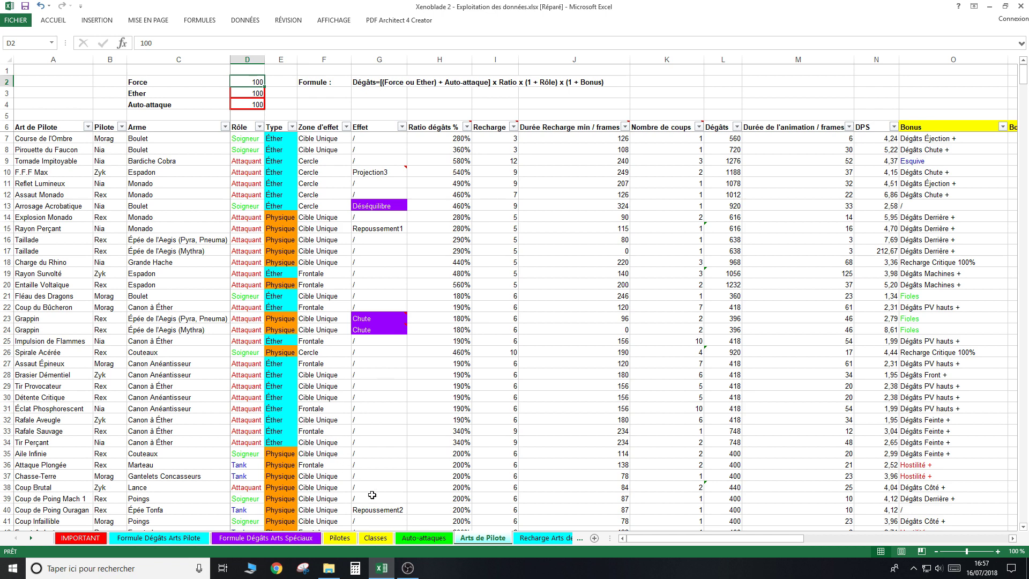
pyautogui.click(437, 541)
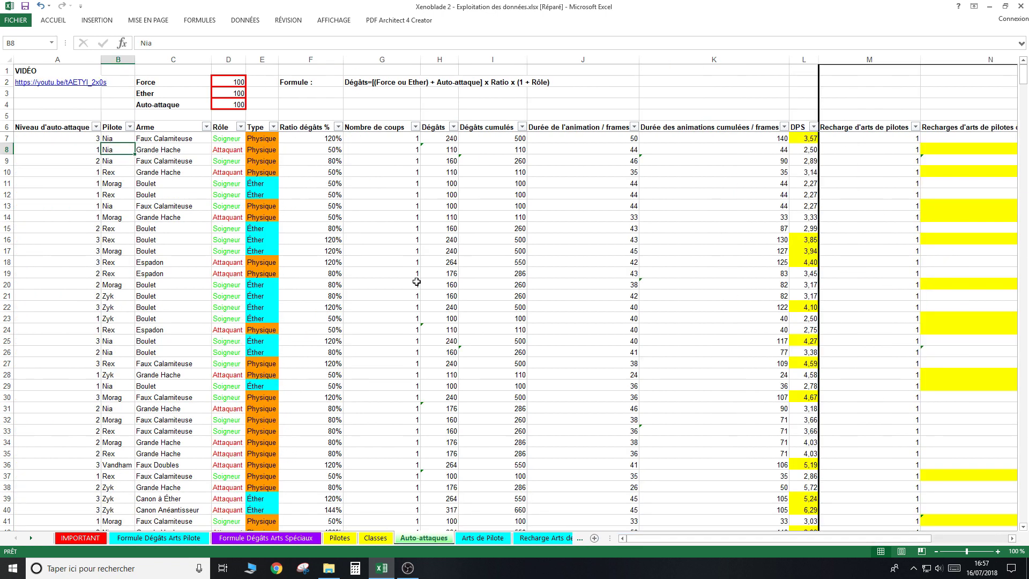
pyautogui.click(482, 537)
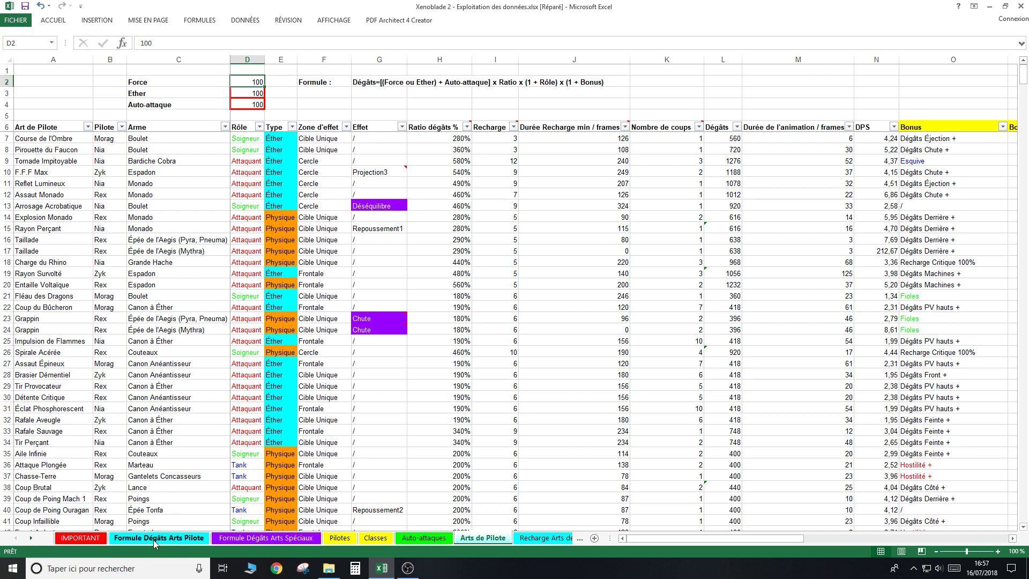
pyautogui.click(243, 95)
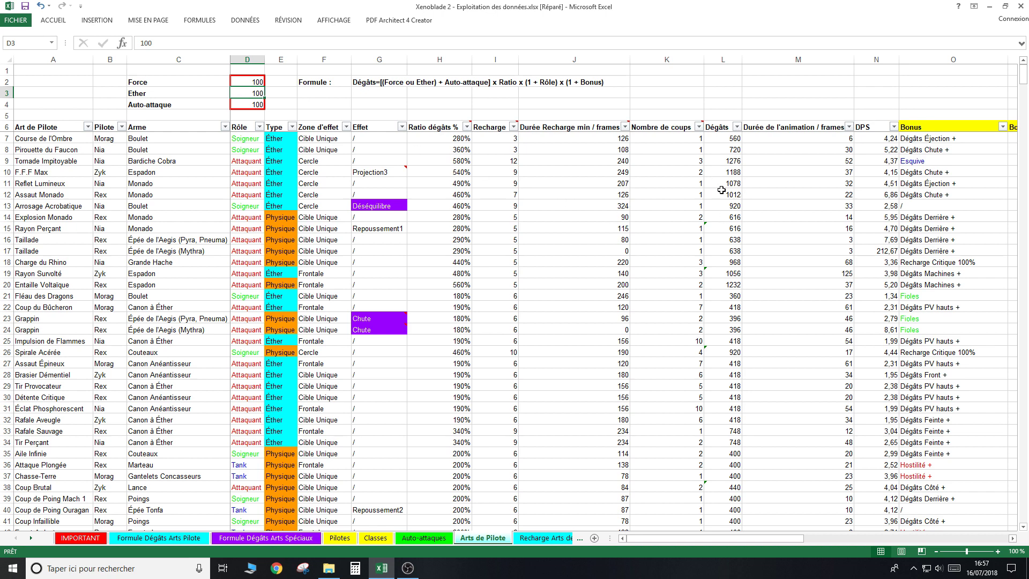
pyautogui.click(723, 161)
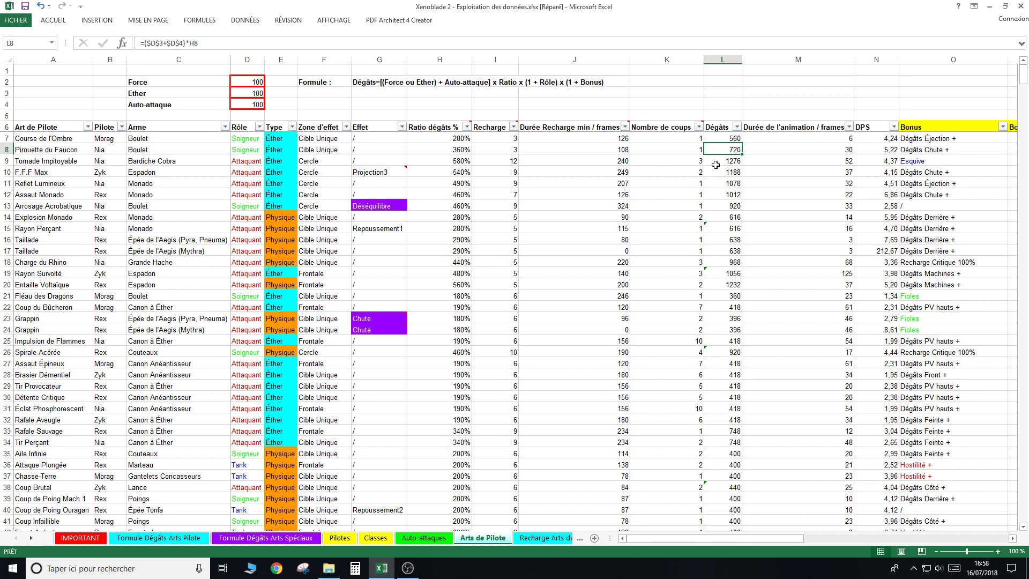
pyautogui.click(717, 162)
pyautogui.click(539, 105)
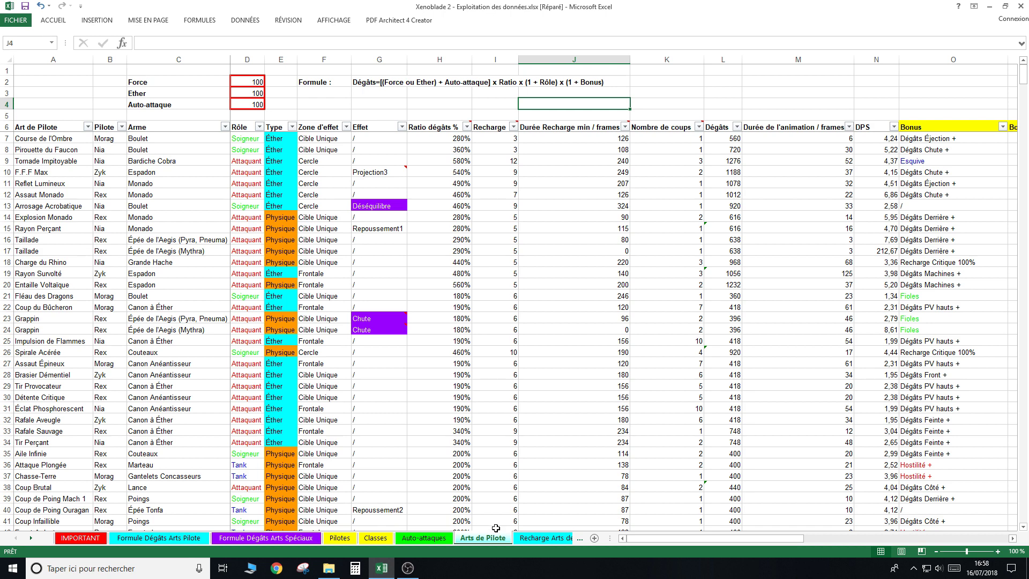
pyautogui.click(250, 92)
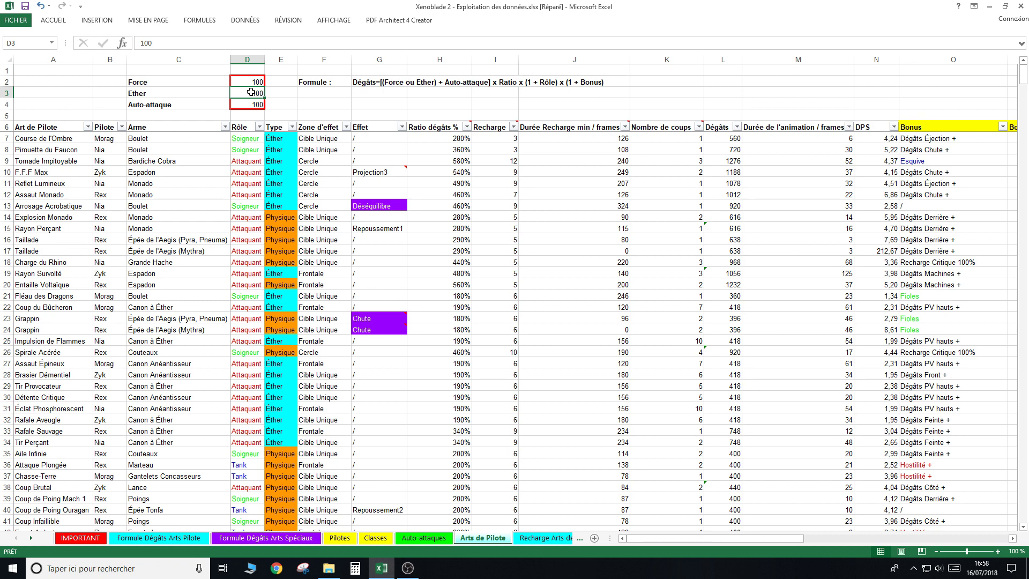
pyautogui.click(301, 101)
pyautogui.click(364, 82)
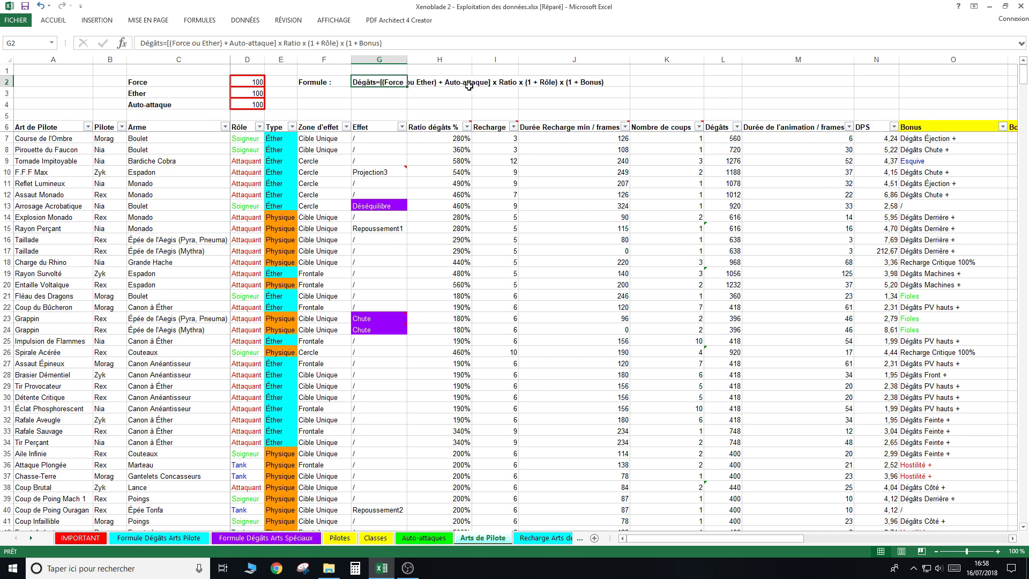
pyautogui.click(503, 81)
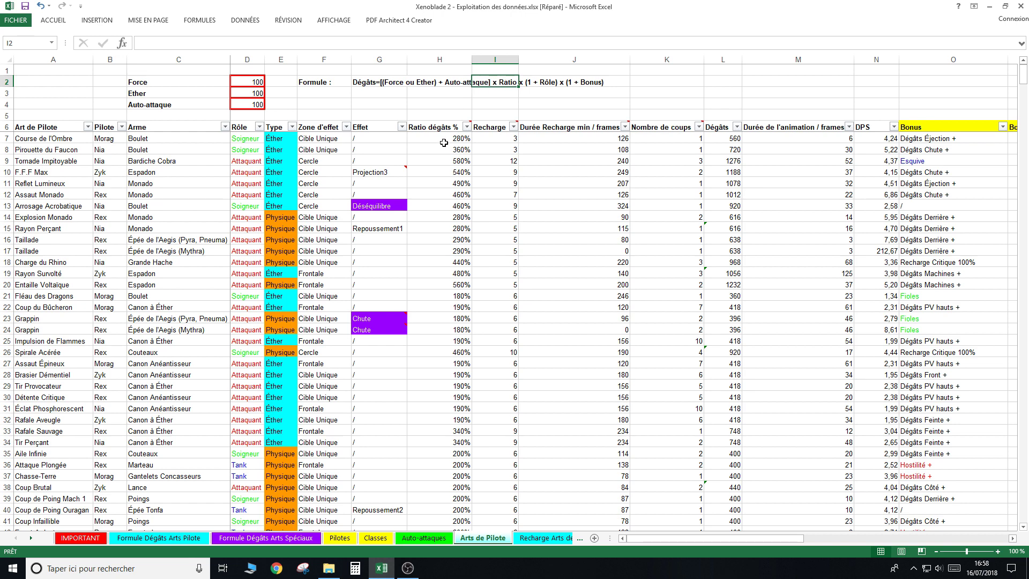
pyautogui.moveTo(444, 144); pyautogui.dragTo(446, 303)
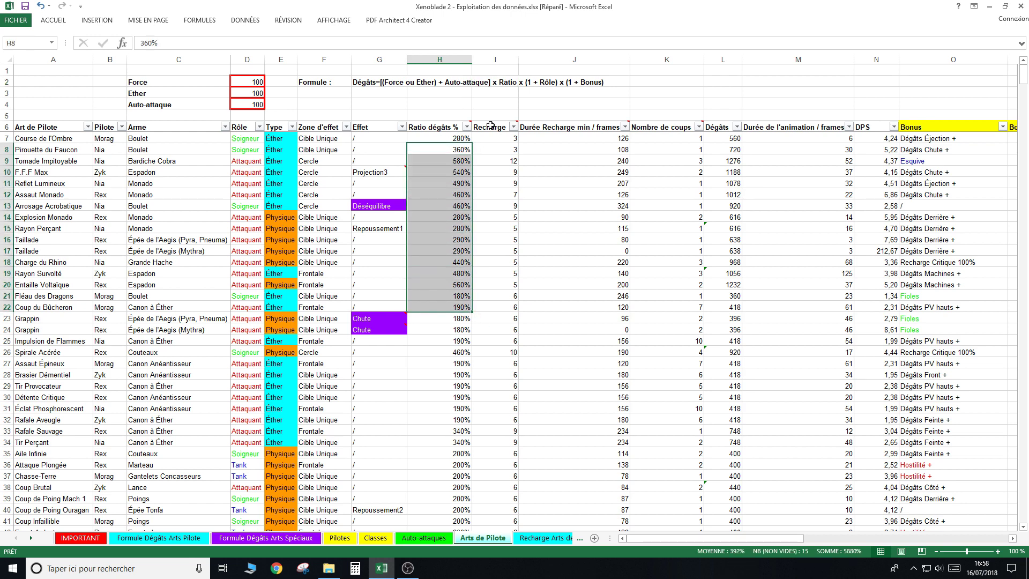
pyautogui.click(507, 85)
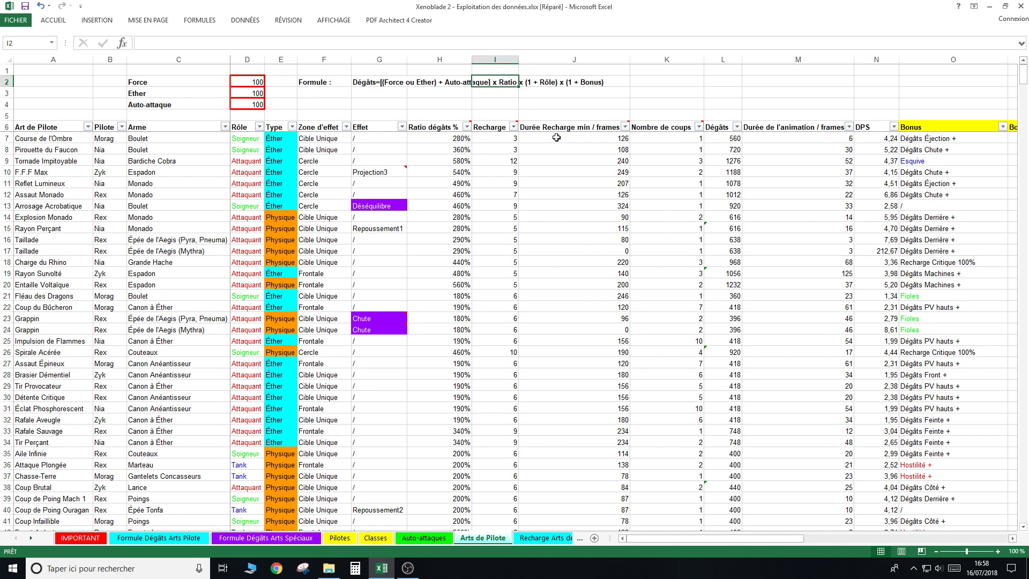
pyautogui.click(543, 84)
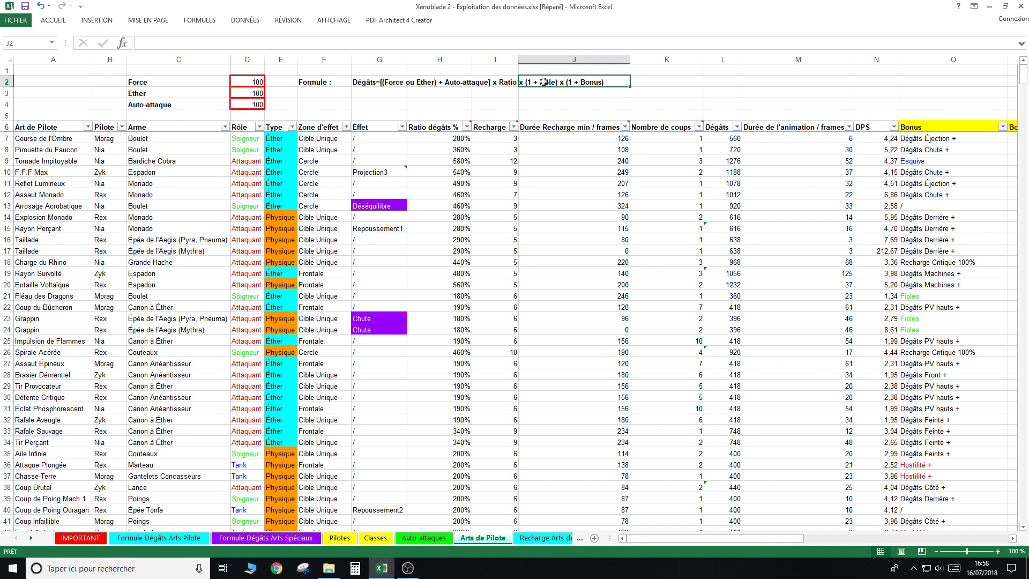
pyautogui.click(241, 159)
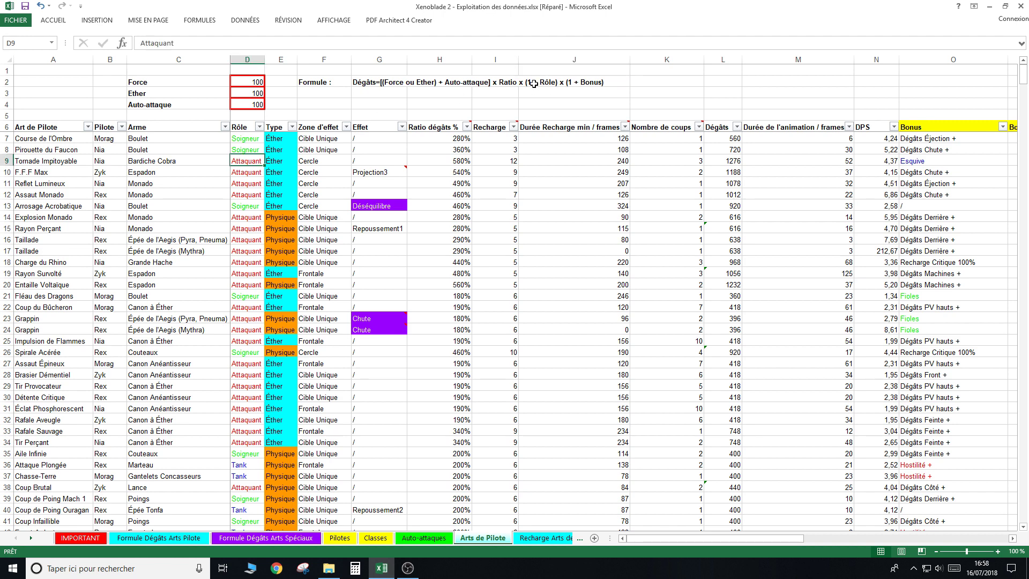
pyautogui.click(581, 85)
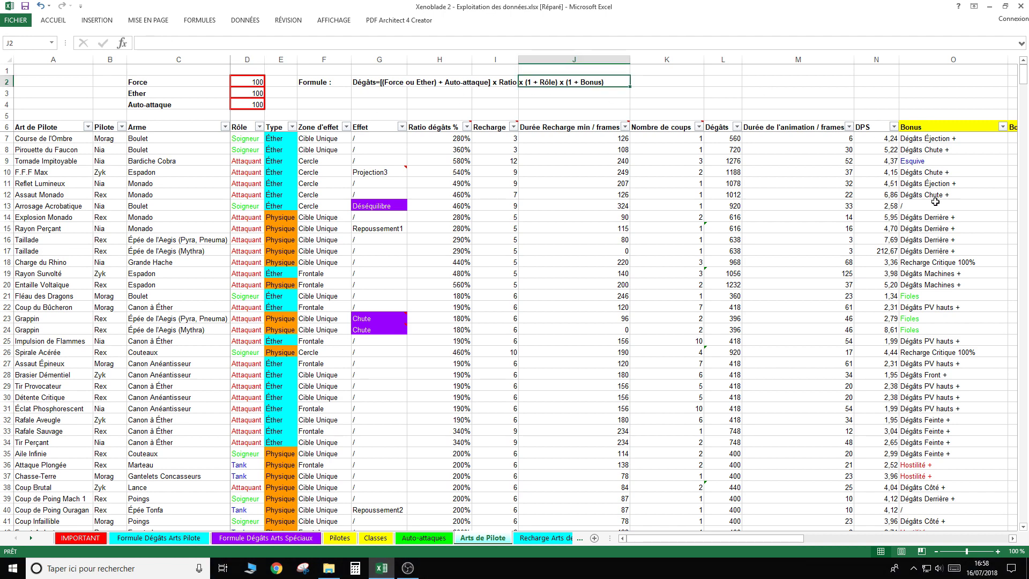
pyautogui.moveTo(953, 420); pyautogui.dragTo(926, 172)
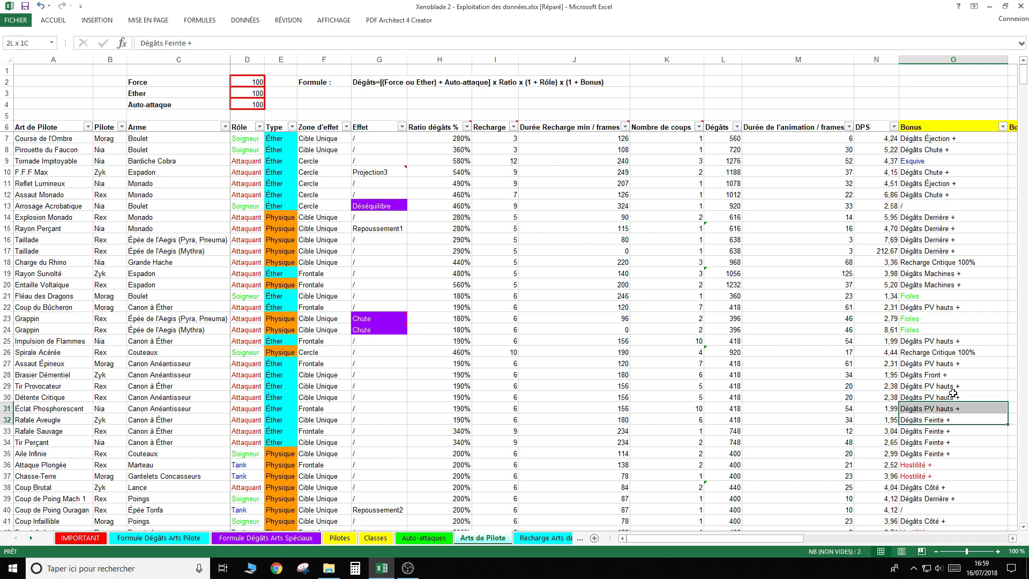
pyautogui.click(746, 94)
pyautogui.click(669, 102)
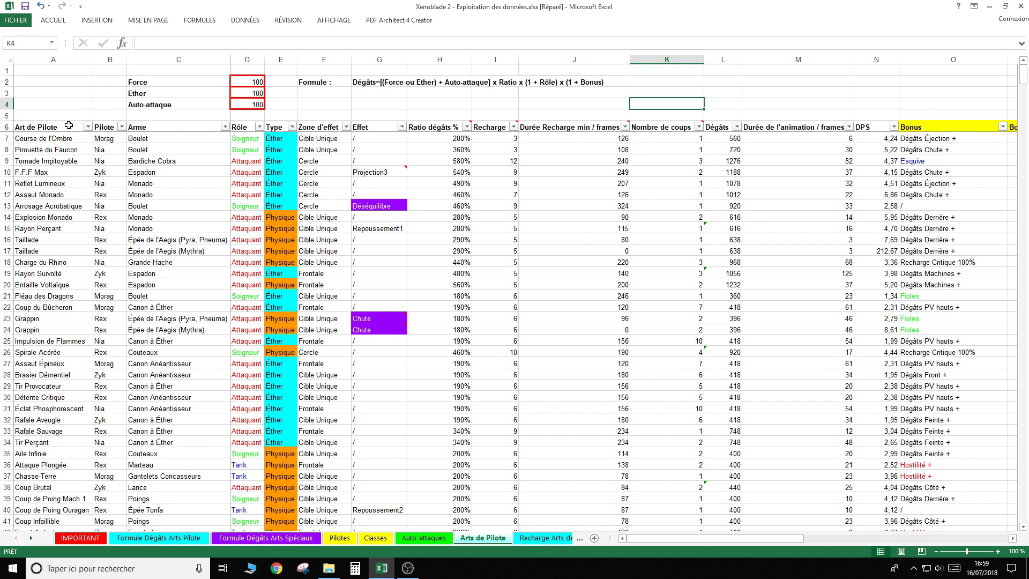
pyautogui.click(86, 126)
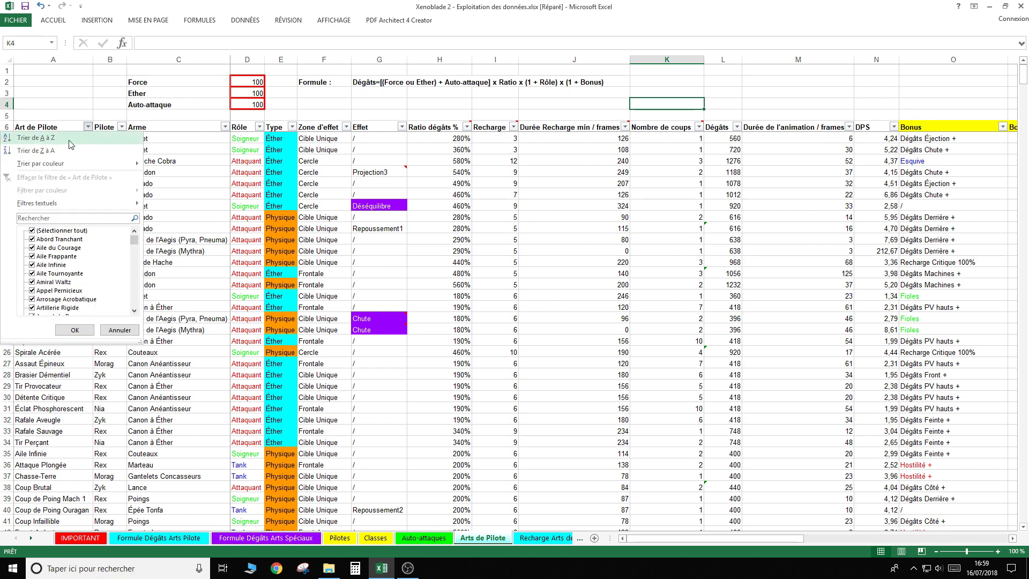
pyautogui.click(69, 140)
pyautogui.click(62, 183)
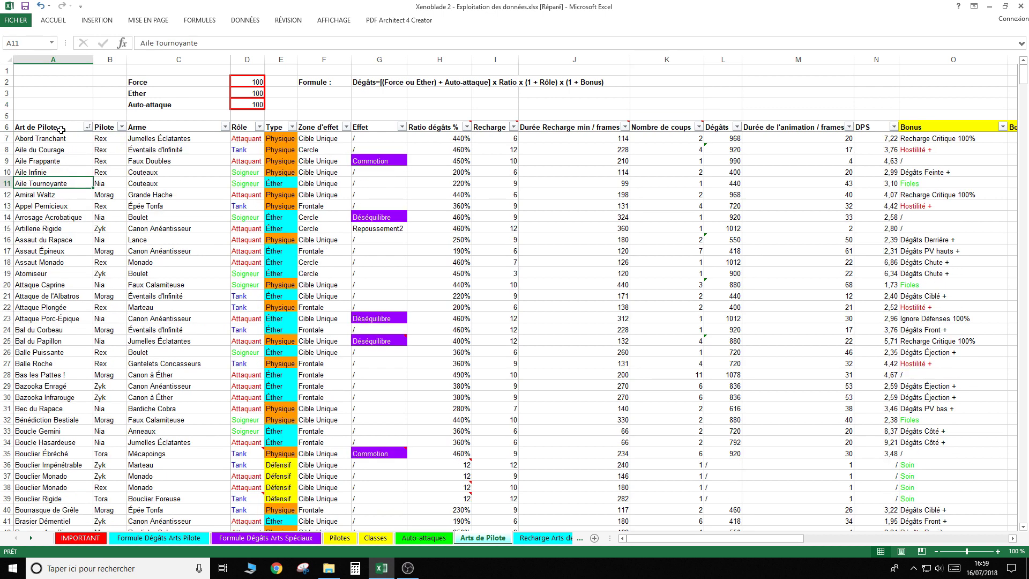
pyautogui.click(48, 109)
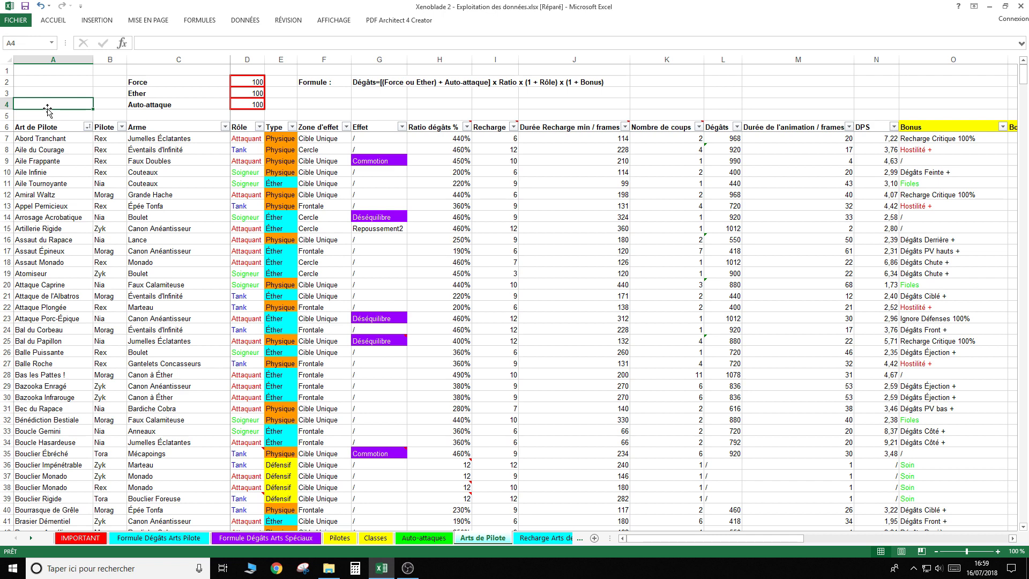
pyautogui.click(48, 330)
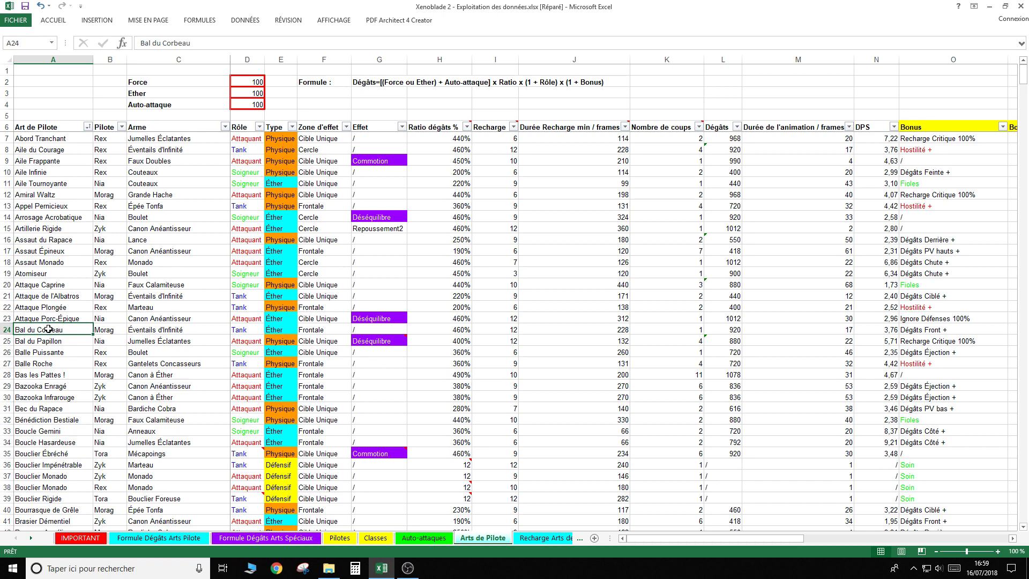
pyautogui.click(447, 305)
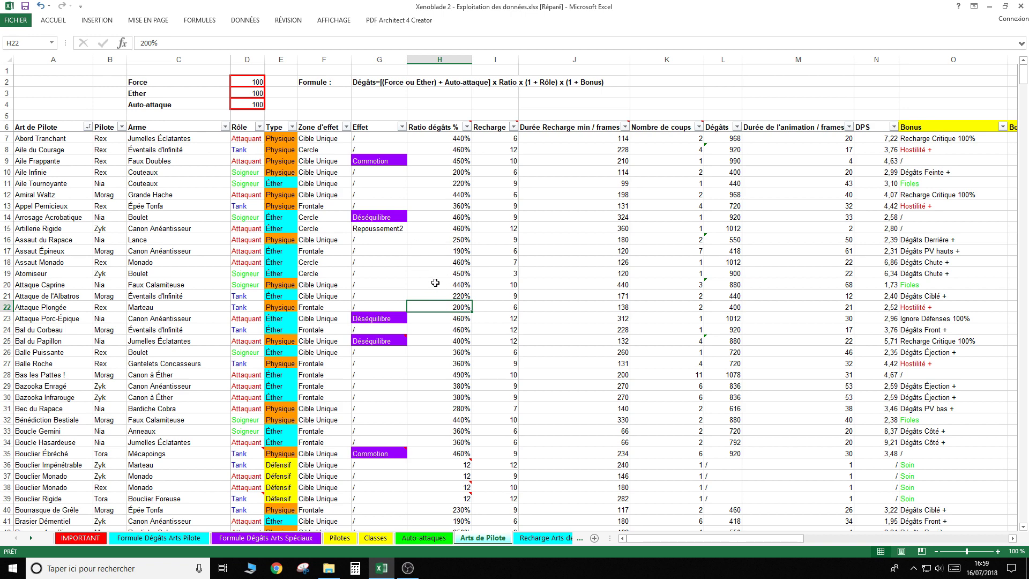
pyautogui.click(501, 283)
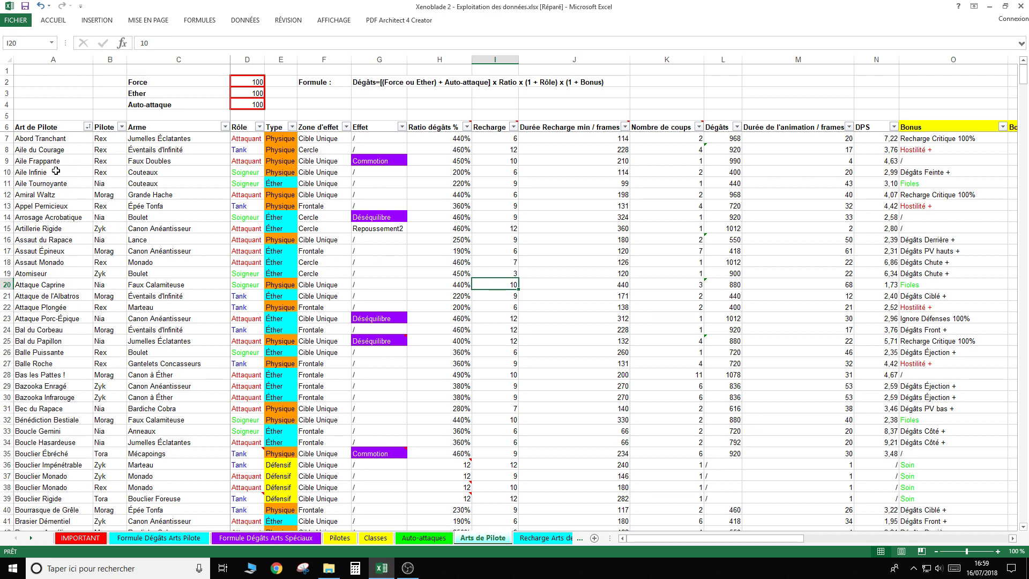
# Scroll down to row 166 and select the two Frappe Roulée art names in A165:A166.
pyautogui.scroll(-1, 55, 171)
pyautogui.scroll(-1, 55, 171)
pyautogui.scroll(-5, 56, 171)
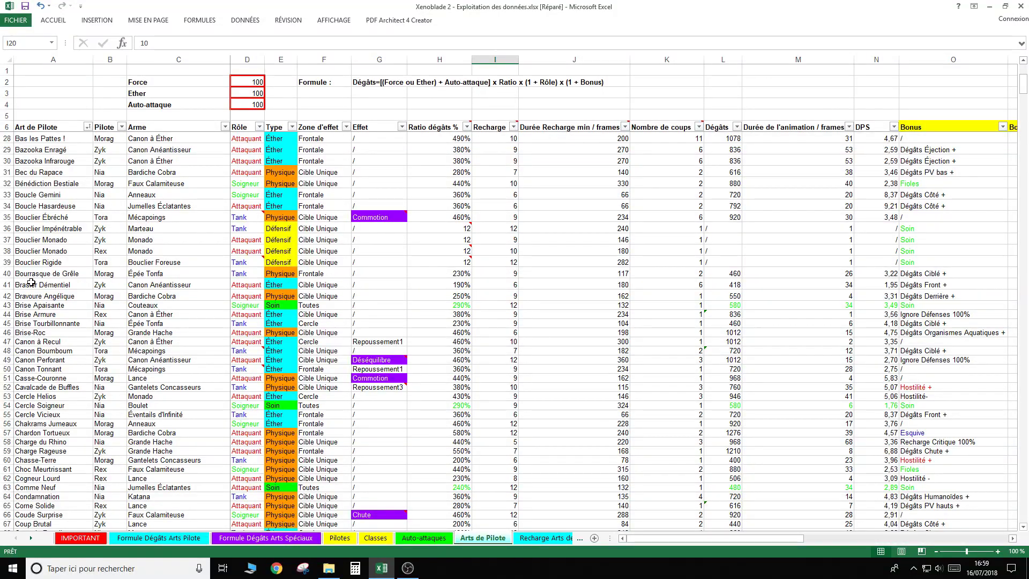
pyautogui.scroll(-2, 53, 291)
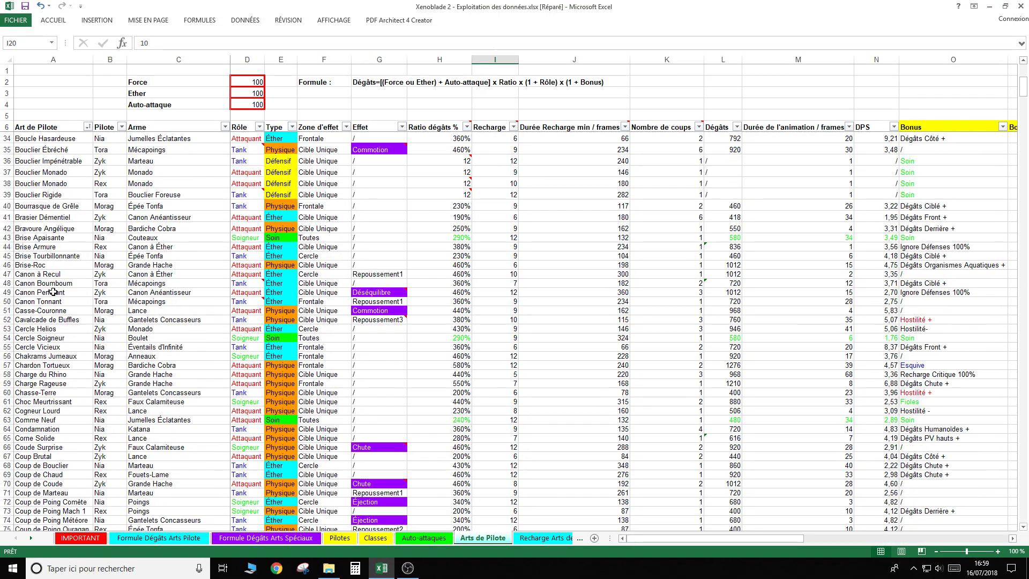
pyautogui.scroll(-7, 53, 292)
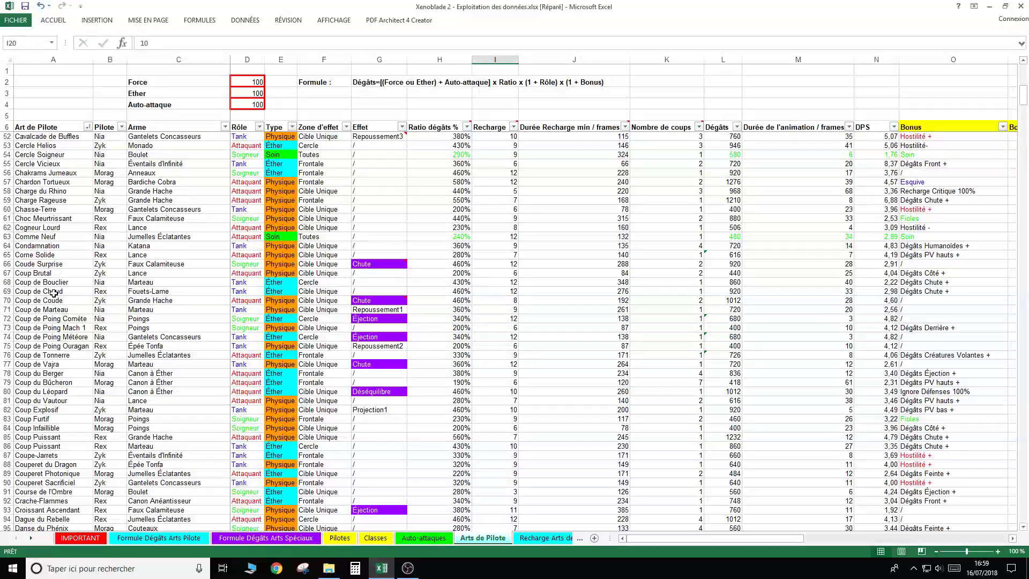
pyautogui.scroll(-2, 45, 279)
pyautogui.scroll(-3, 43, 276)
pyautogui.scroll(-6, 43, 276)
pyautogui.scroll(-6, 43, 275)
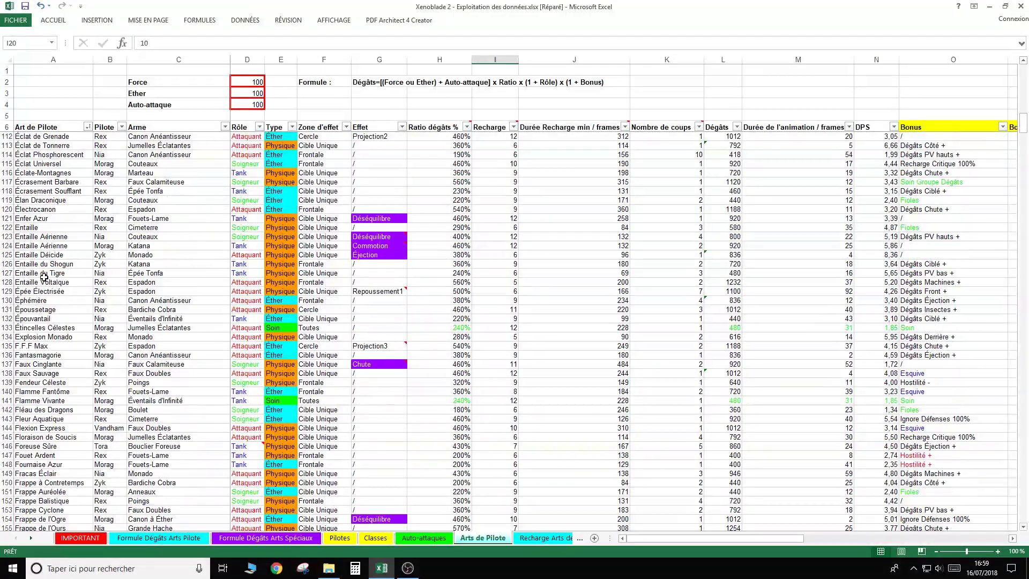
pyautogui.scroll(-6, 43, 275)
pyautogui.scroll(-6, 43, 276)
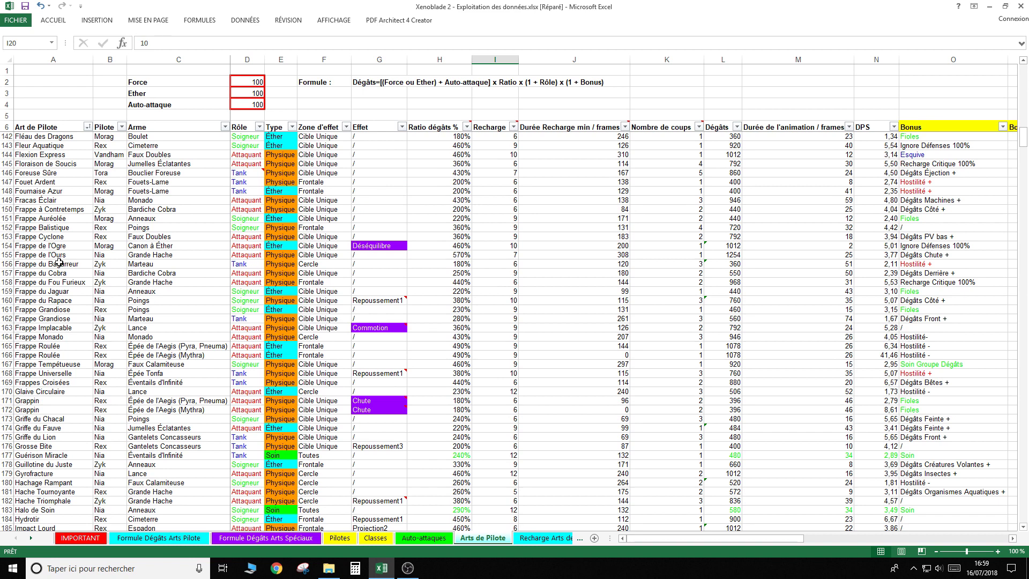
pyautogui.moveTo(66, 356); pyautogui.dragTo(66, 346)
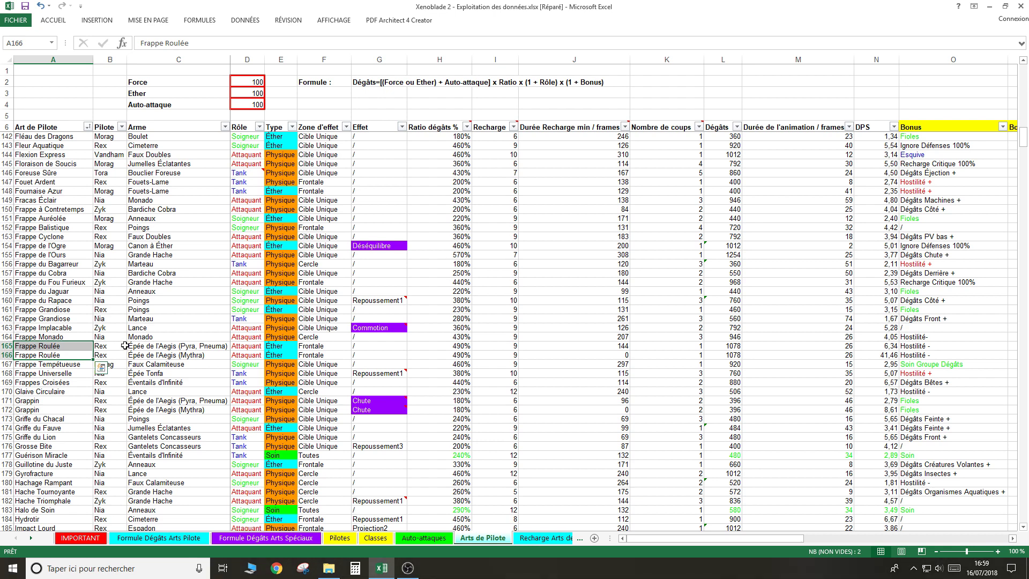
# Single out Mythra's Frappe Roulée on Épée de l'Aegis, with 0 recharge and 41,46 DPS.
pyautogui.moveTo(122, 345); pyautogui.dragTo(150, 347)
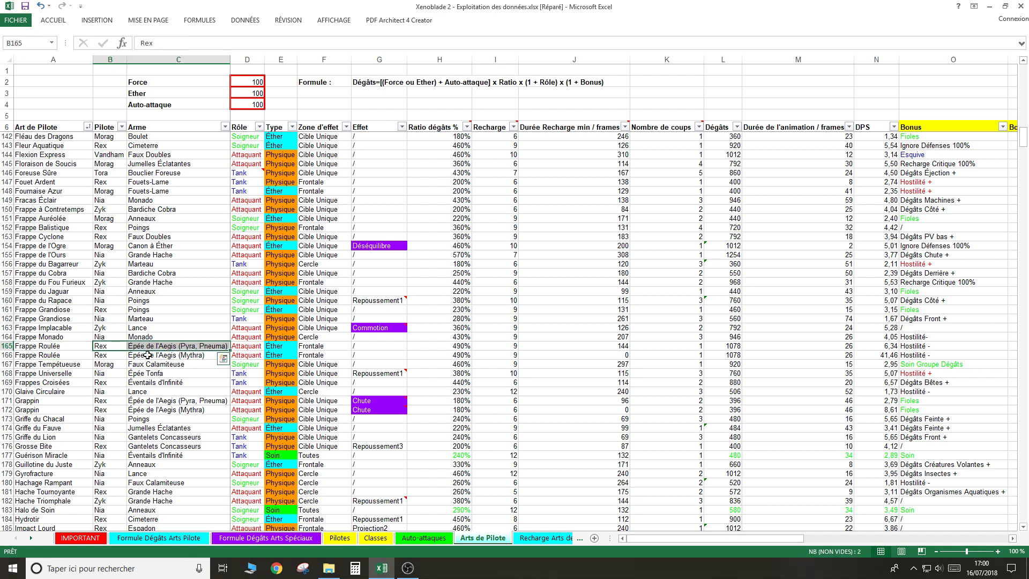
pyautogui.click(148, 355)
pyautogui.moveTo(61, 356); pyautogui.dragTo(138, 356)
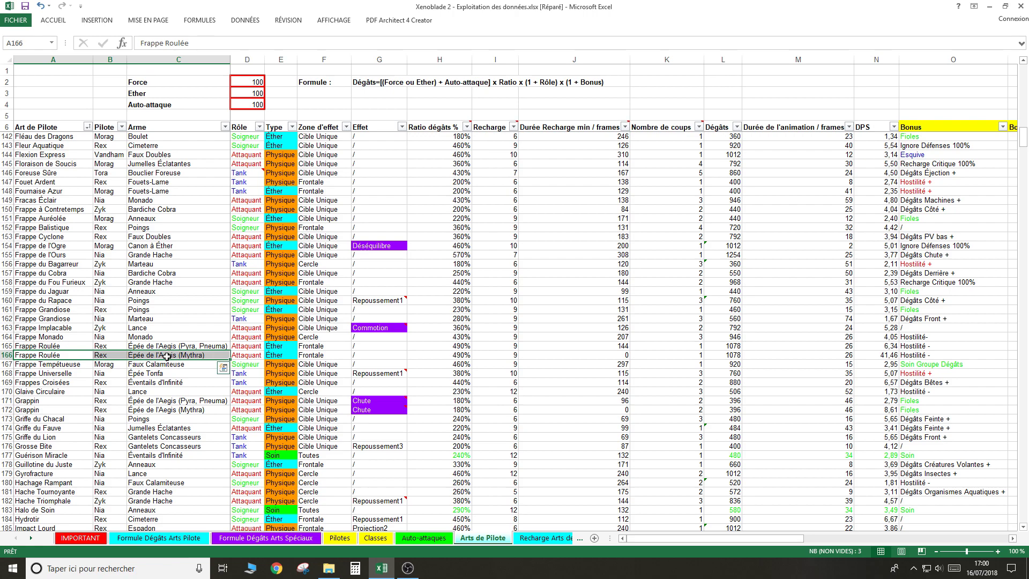
# Scroll down through the rest of the Arts de Pilote table to its end.
pyautogui.scroll(-6, 166, 356)
pyautogui.scroll(-8, 114, 369)
pyautogui.scroll(-7, 113, 370)
pyautogui.scroll(-7, 114, 369)
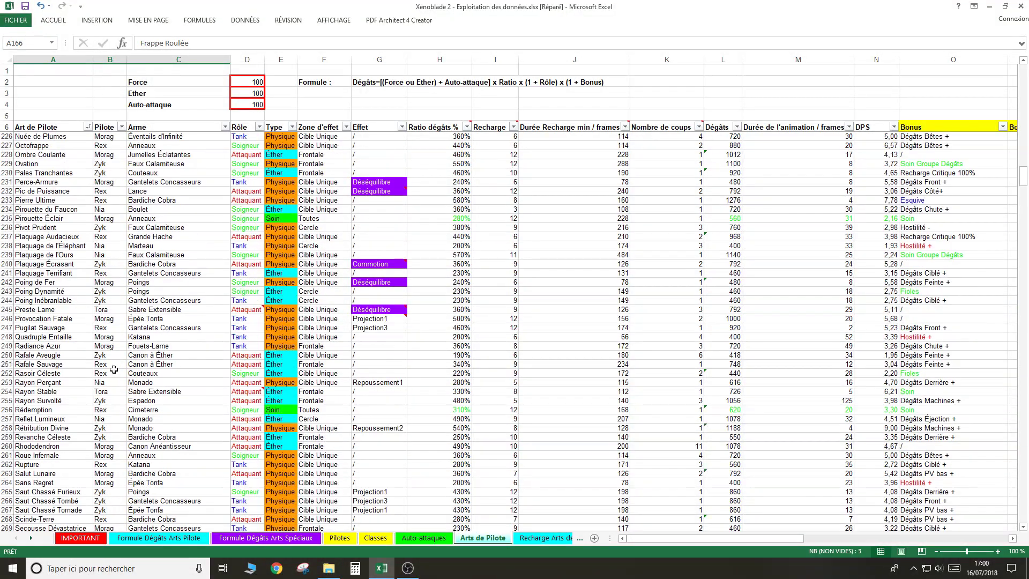
pyautogui.scroll(-4, 113, 370)
pyautogui.scroll(-5, 60, 355)
pyautogui.scroll(-5, 60, 356)
pyautogui.scroll(-4, 49, 411)
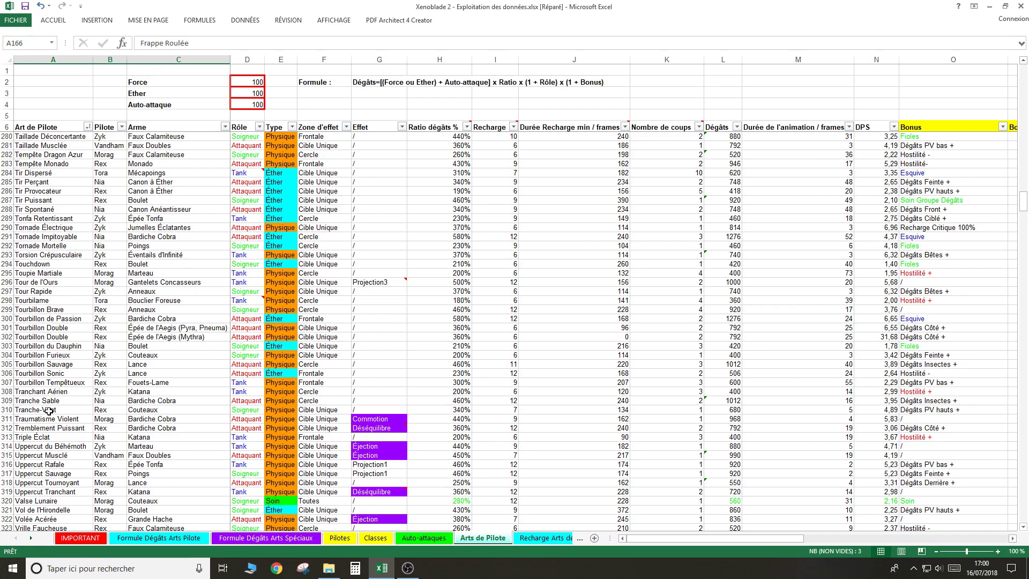
pyautogui.scroll(-3, 49, 411)
pyautogui.scroll(-4, 49, 411)
# Scroll back up to the first rows and point out Appel Pernicieux and Amiral Waltz.
pyautogui.scroll(10, 49, 411)
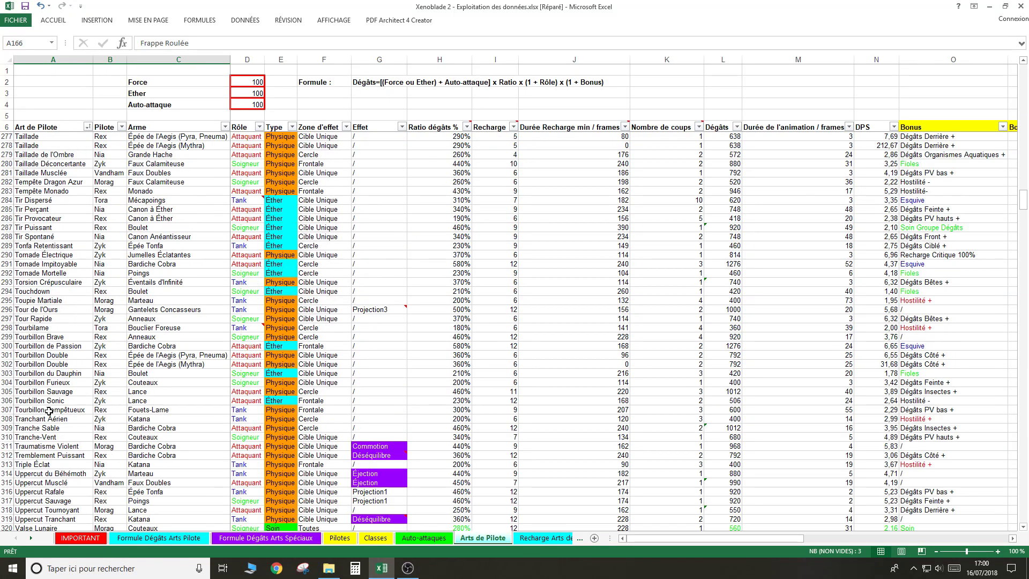
pyautogui.scroll(10, 49, 411)
pyautogui.scroll(8, 48, 411)
pyautogui.scroll(15, 49, 411)
pyautogui.scroll(13, 48, 411)
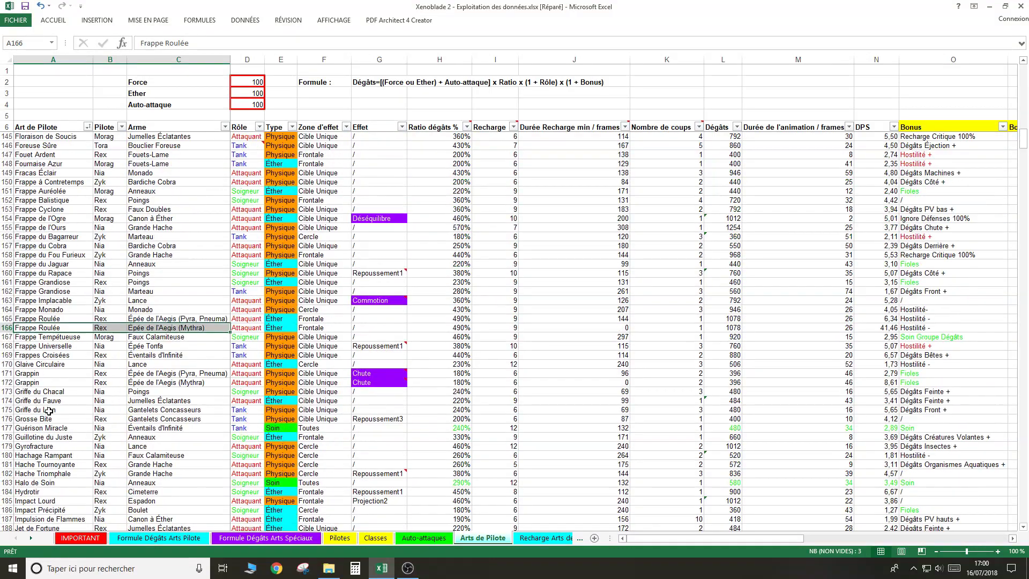
pyautogui.scroll(13, 48, 411)
pyautogui.scroll(13, 49, 411)
pyautogui.scroll(12, 49, 411)
pyautogui.scroll(4, 49, 411)
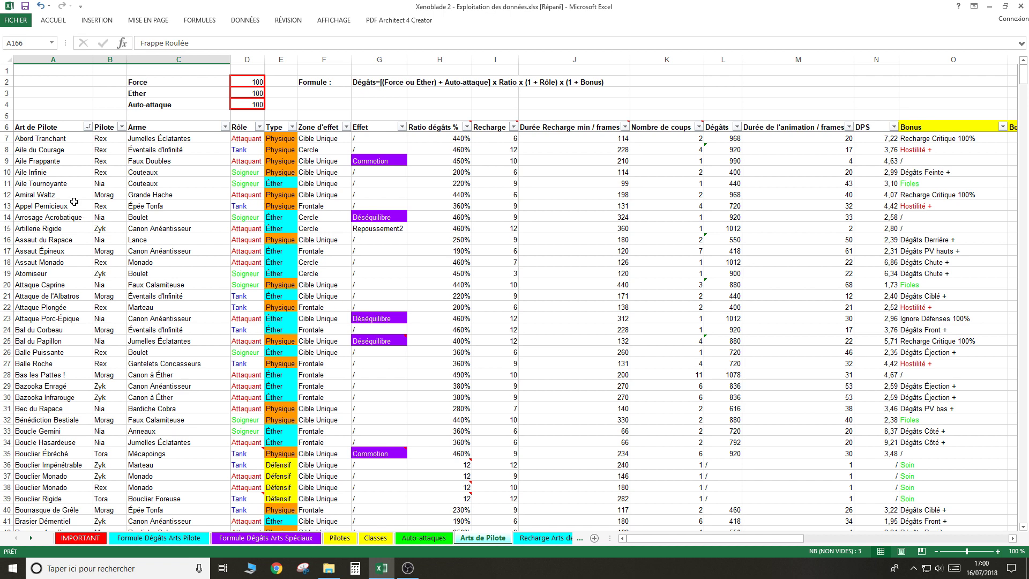
pyautogui.click(75, 203)
pyautogui.click(65, 194)
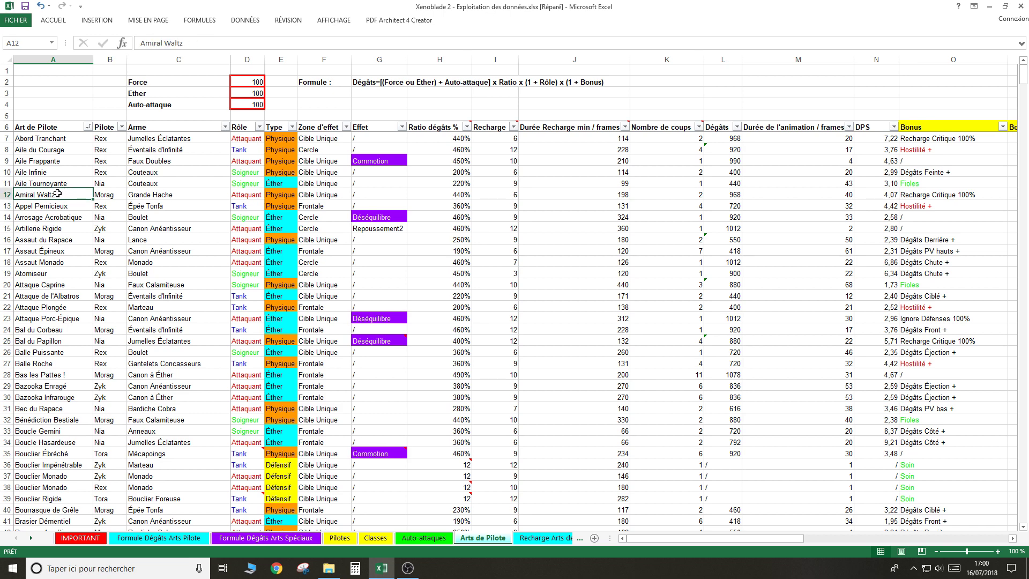
pyautogui.click(116, 125)
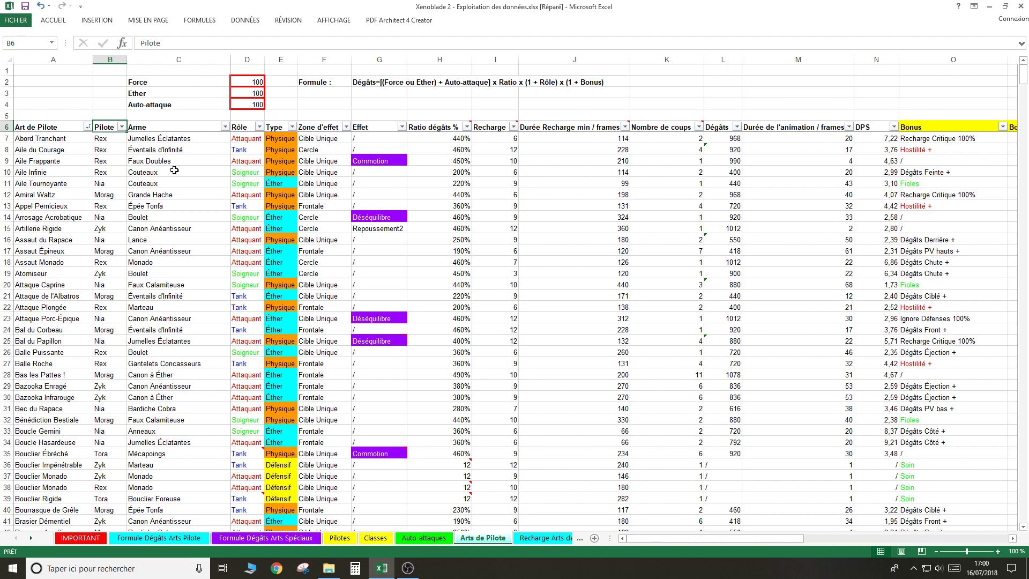
pyautogui.click(182, 123)
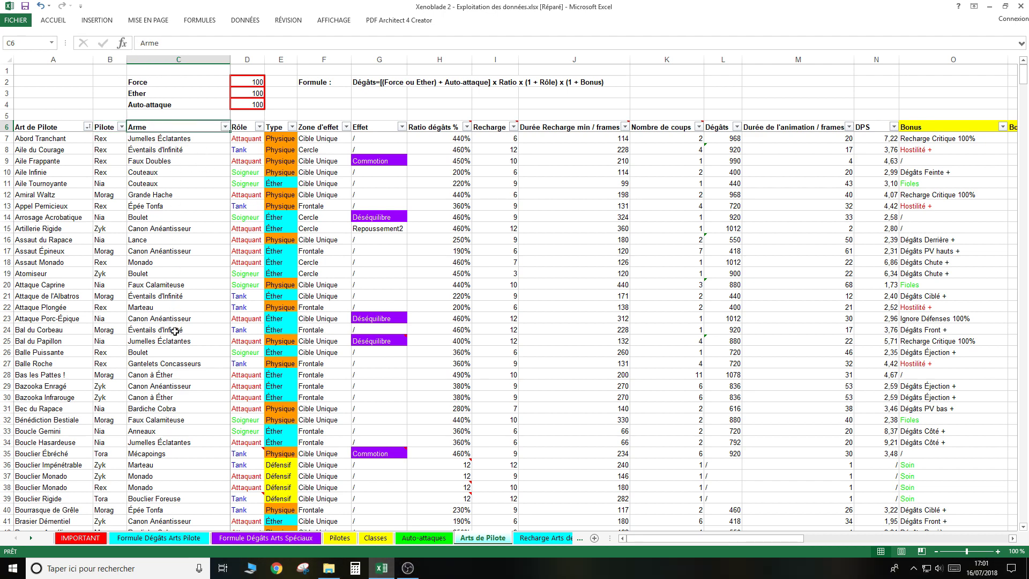
pyautogui.click(168, 261)
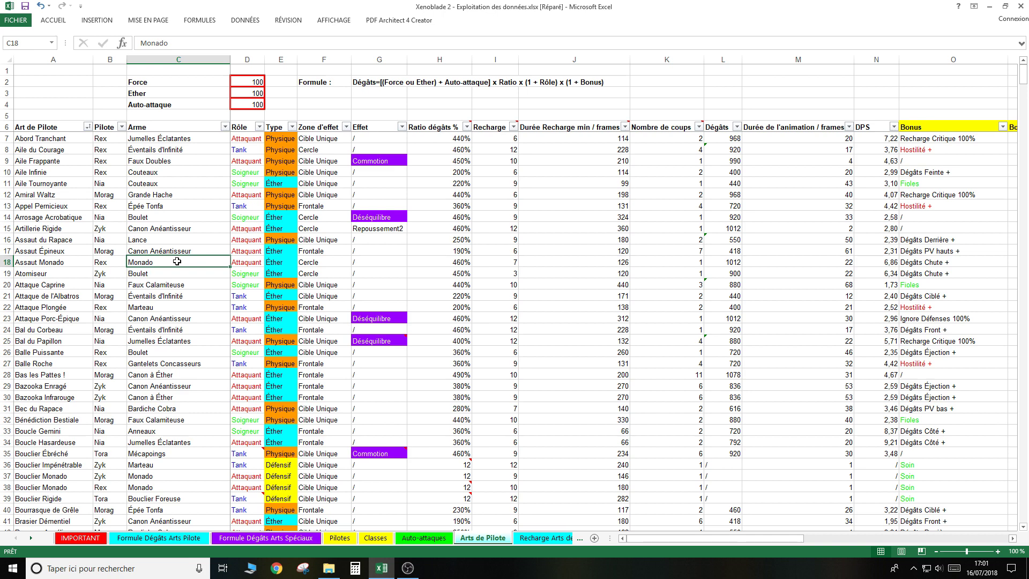
pyautogui.click(172, 240)
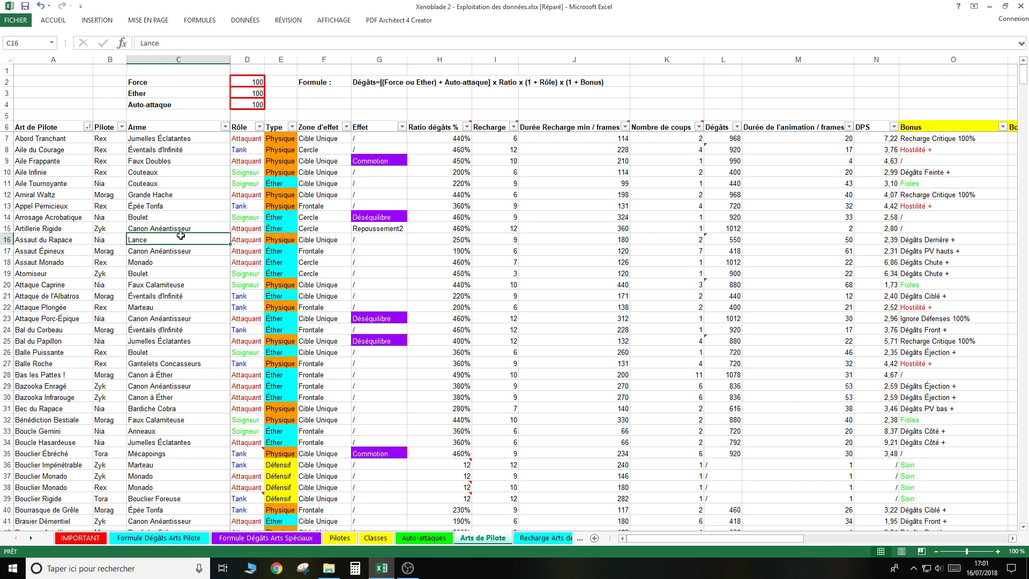
pyautogui.click(116, 237)
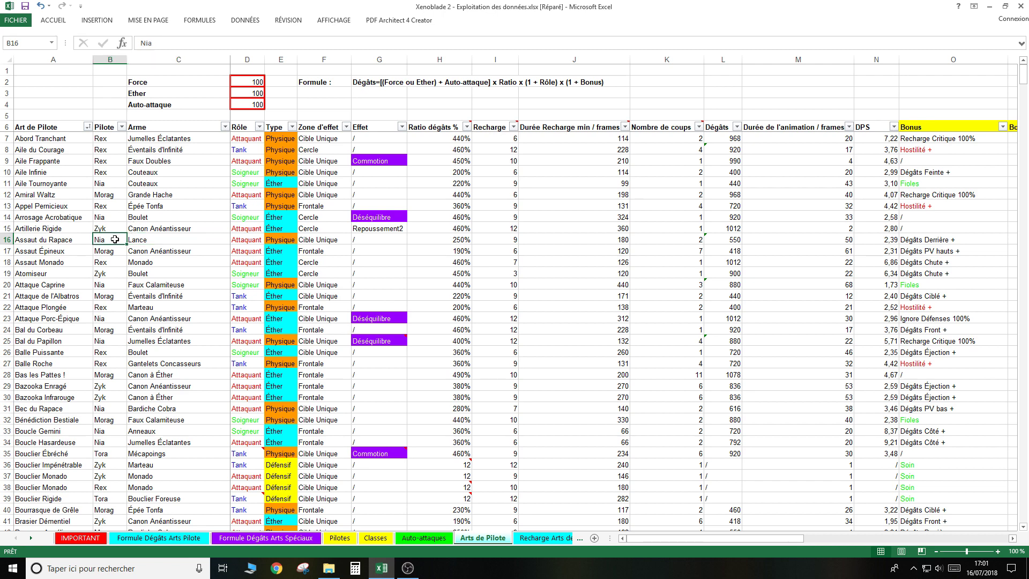
pyautogui.moveTo(155, 240); pyautogui.dragTo(111, 237)
pyautogui.click(151, 238)
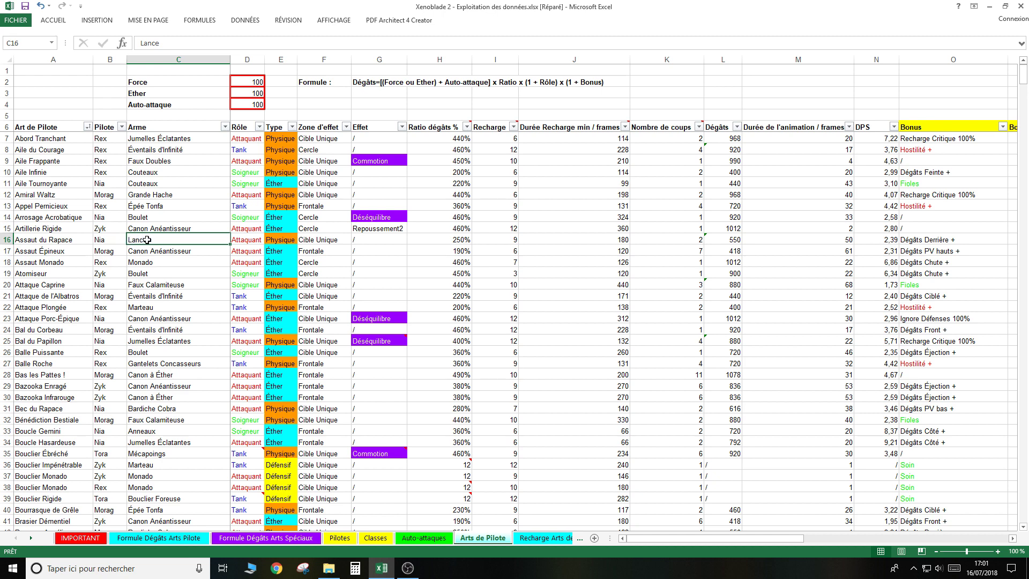
pyautogui.click(190, 201)
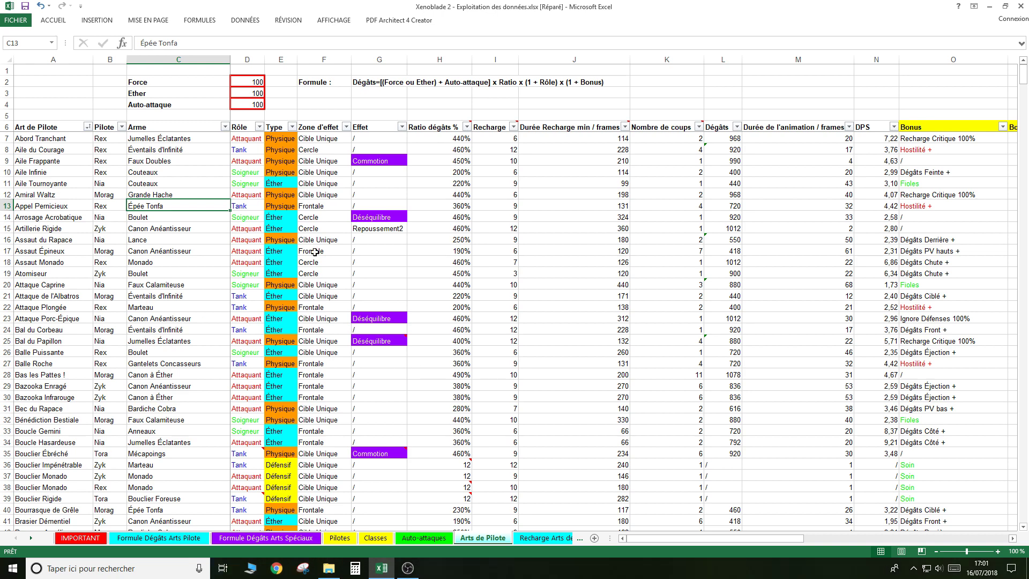
pyautogui.click(377, 271)
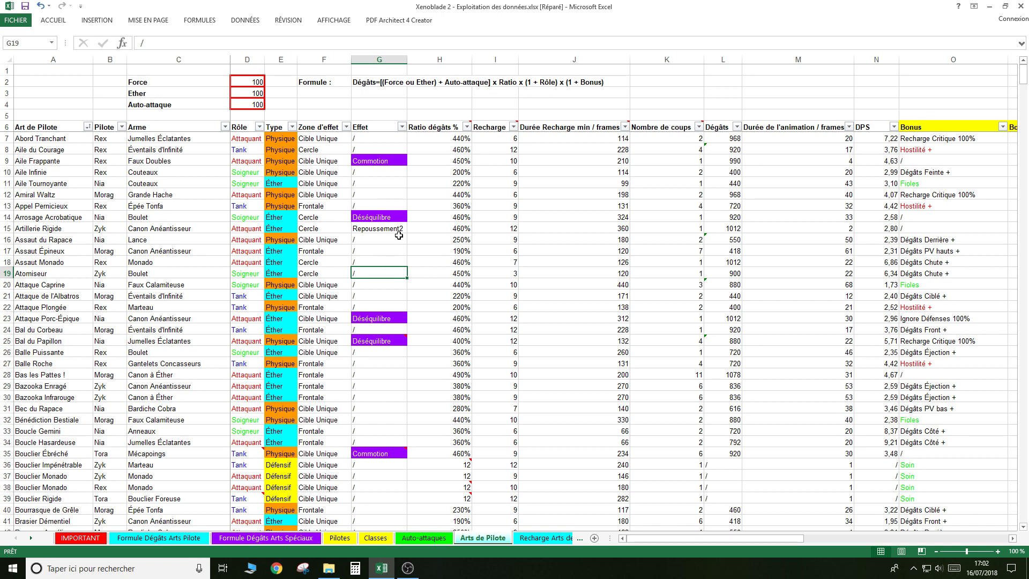
pyautogui.click(245, 149)
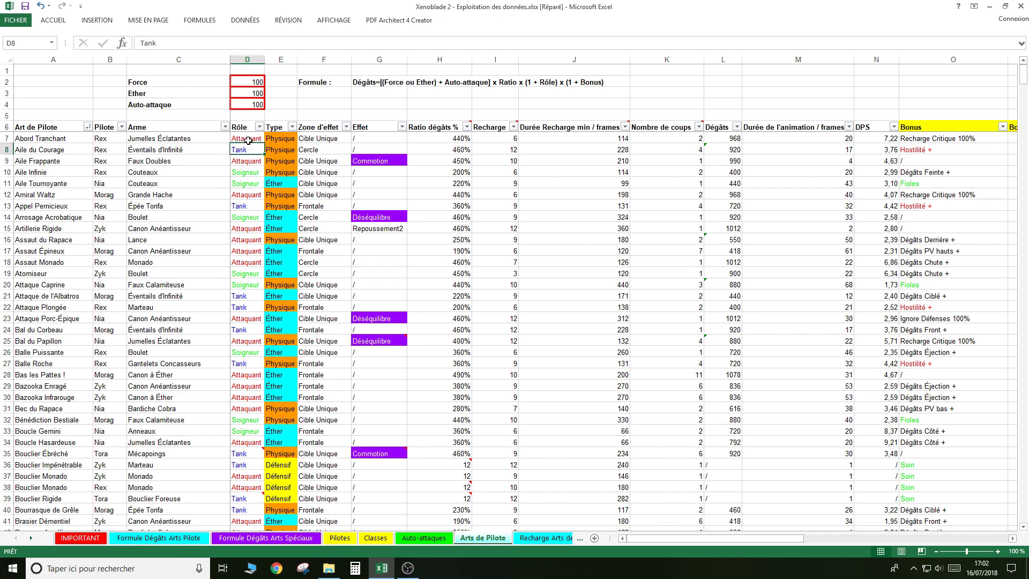
pyautogui.click(248, 140)
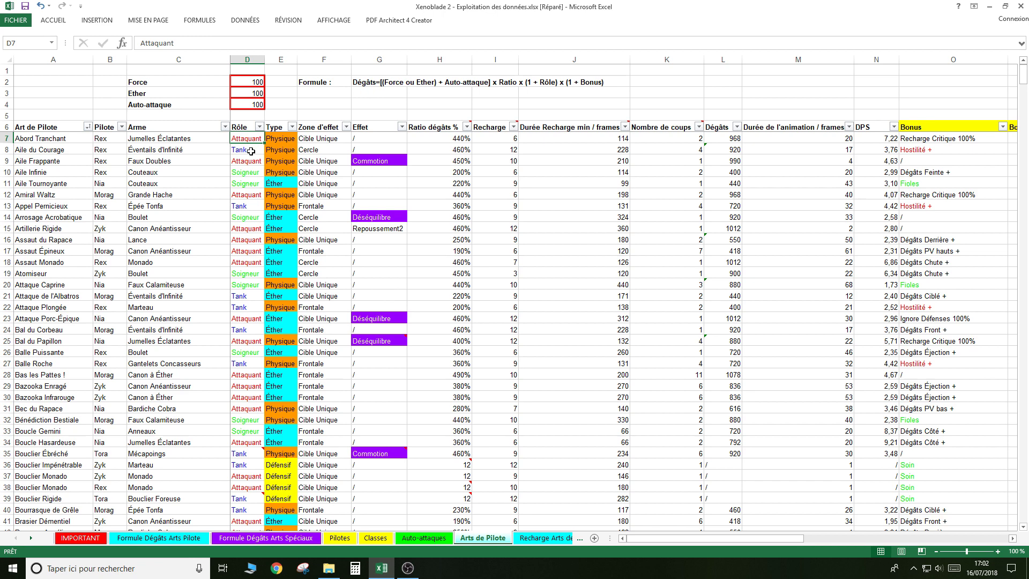
pyautogui.click(250, 150)
pyautogui.click(250, 140)
pyautogui.click(250, 150)
pyautogui.click(247, 170)
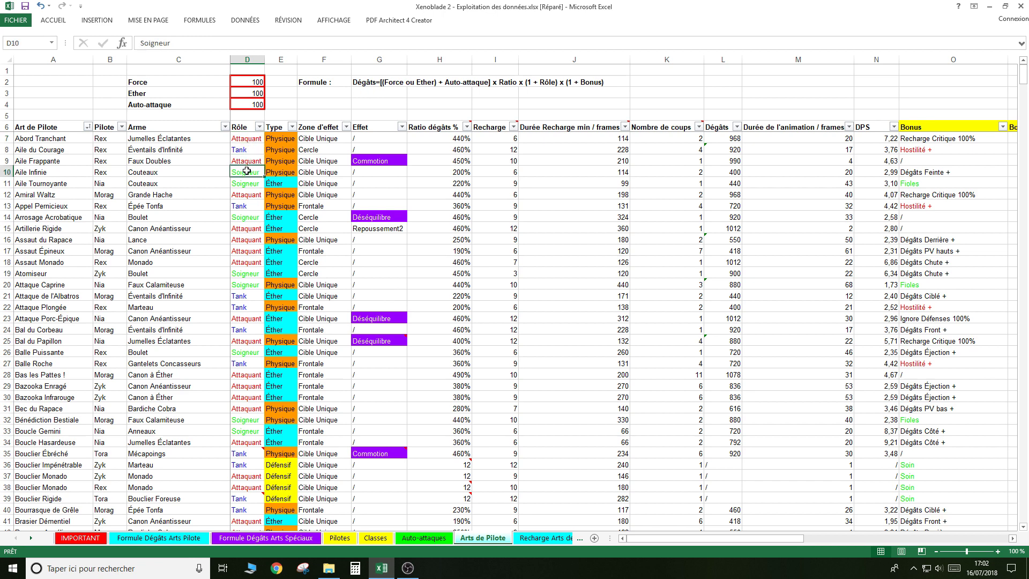
pyautogui.click(246, 161)
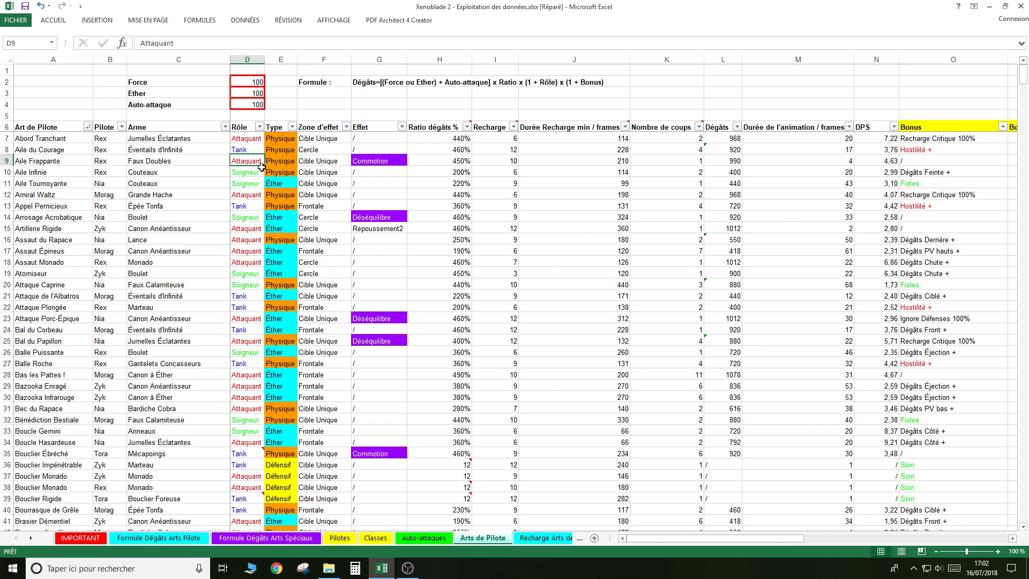
pyautogui.click(293, 139)
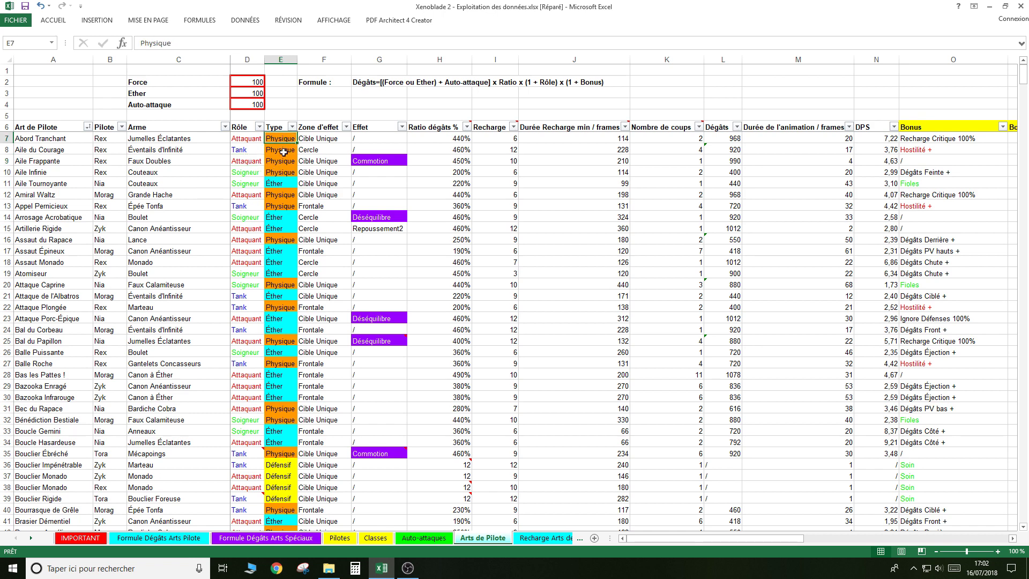
pyautogui.click(282, 183)
pyautogui.click(284, 464)
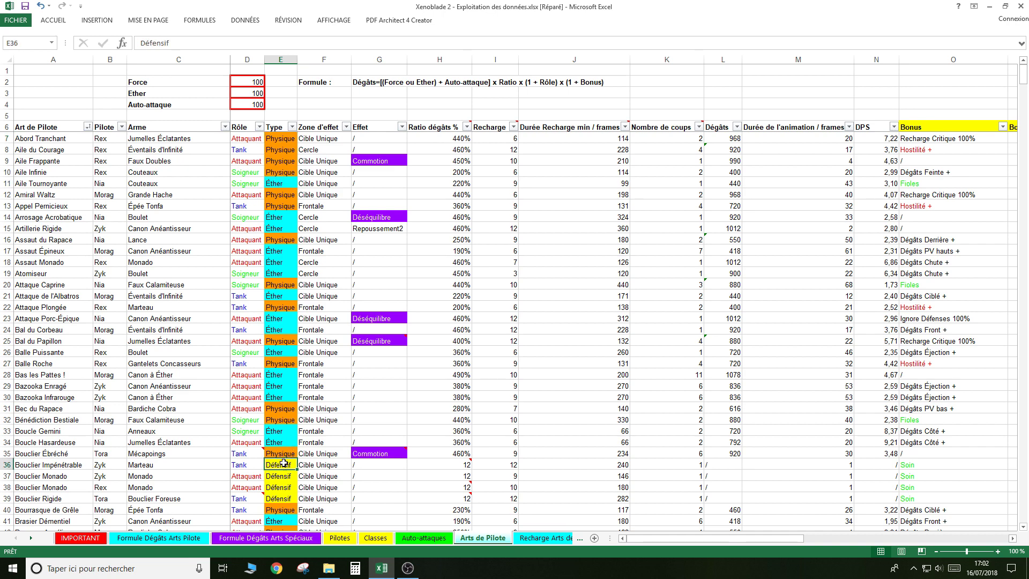
pyautogui.scroll(-1, 277, 427)
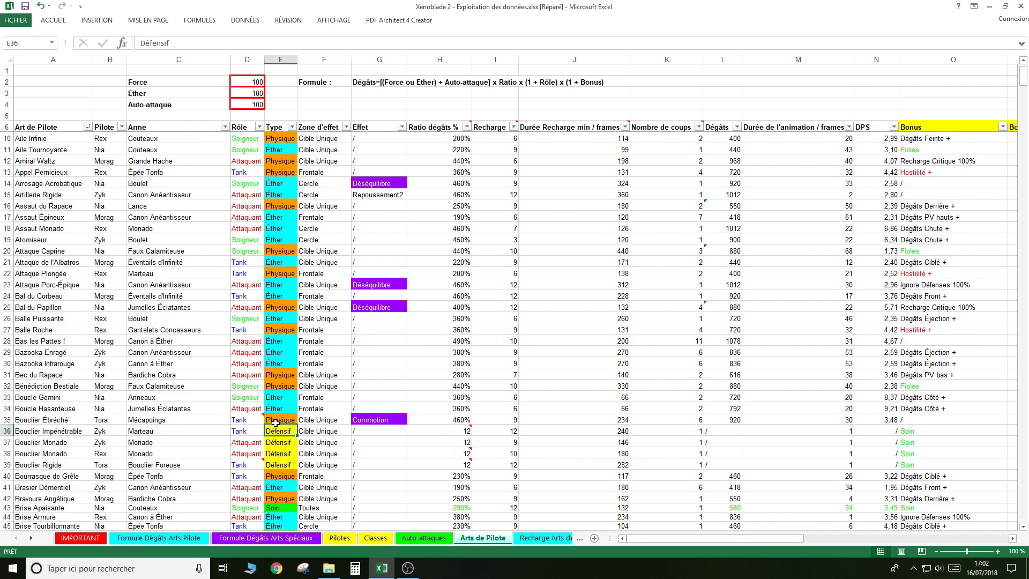
pyautogui.click(281, 450)
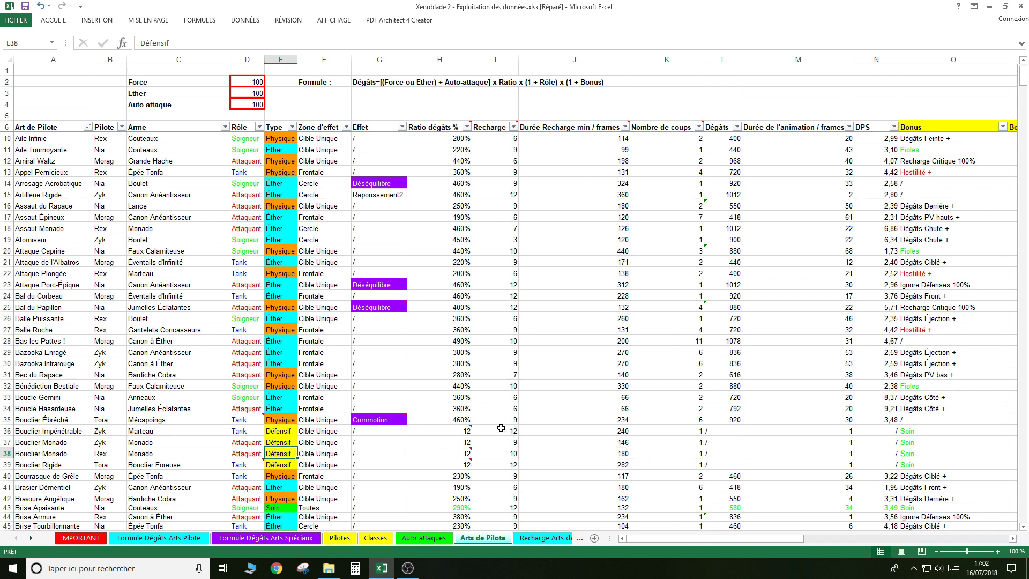
pyautogui.click(464, 431)
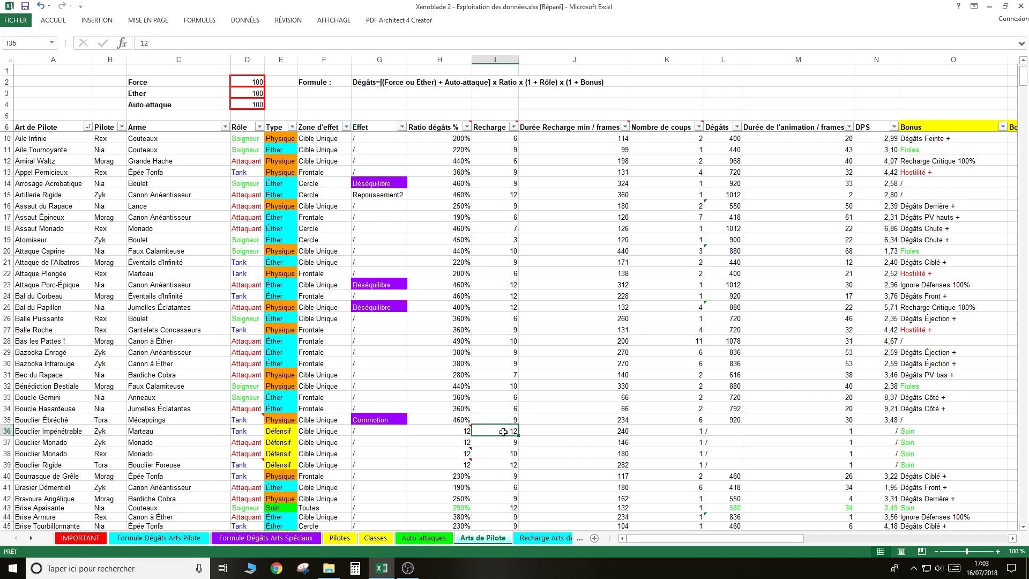
# Inspect Bouclier Monado's recharge duration, Défensif type and damage ratio of 12.
pyautogui.click(537, 439)
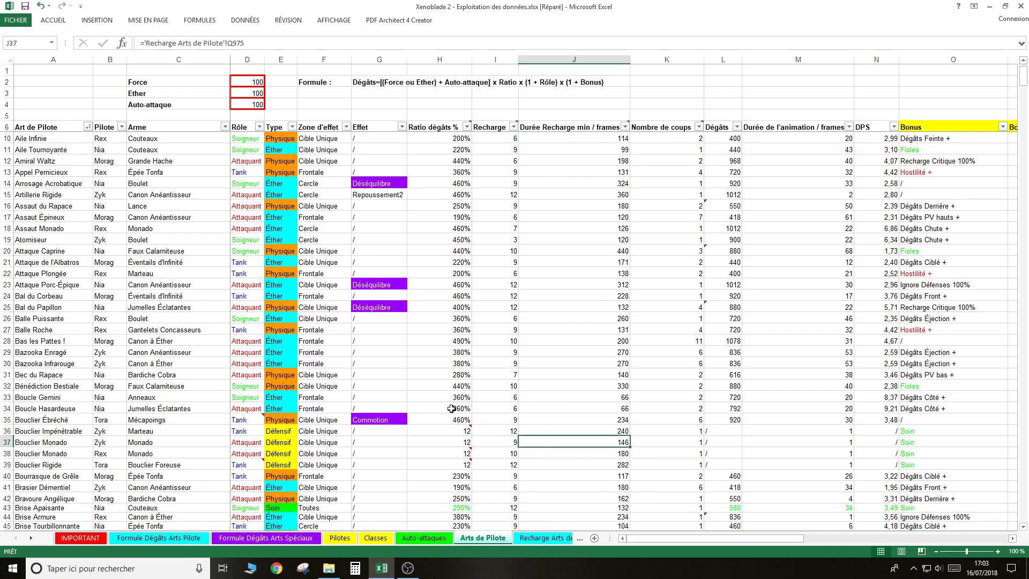
pyautogui.scroll(1, 524, 393)
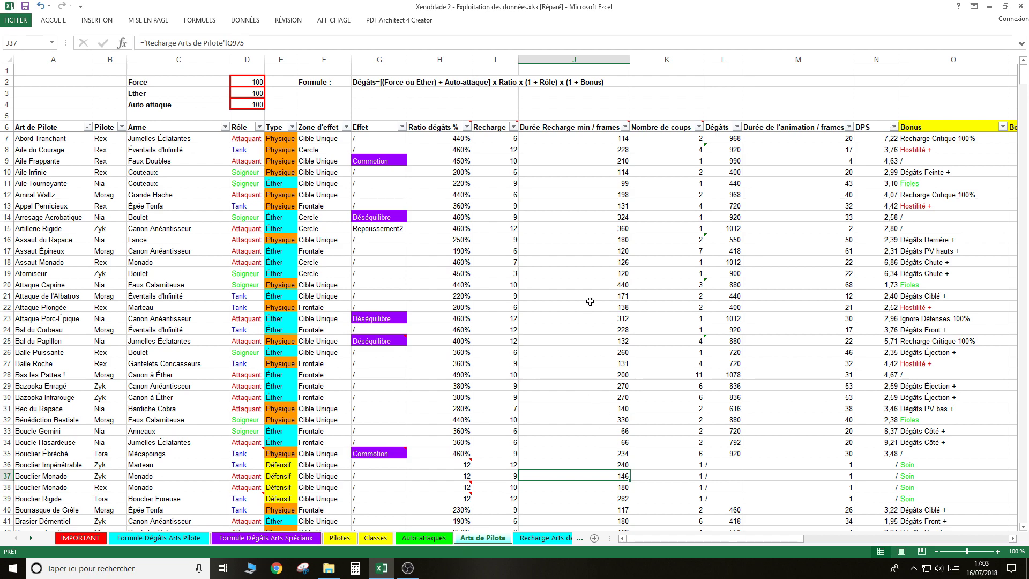
pyautogui.scroll(-4, 528, 390)
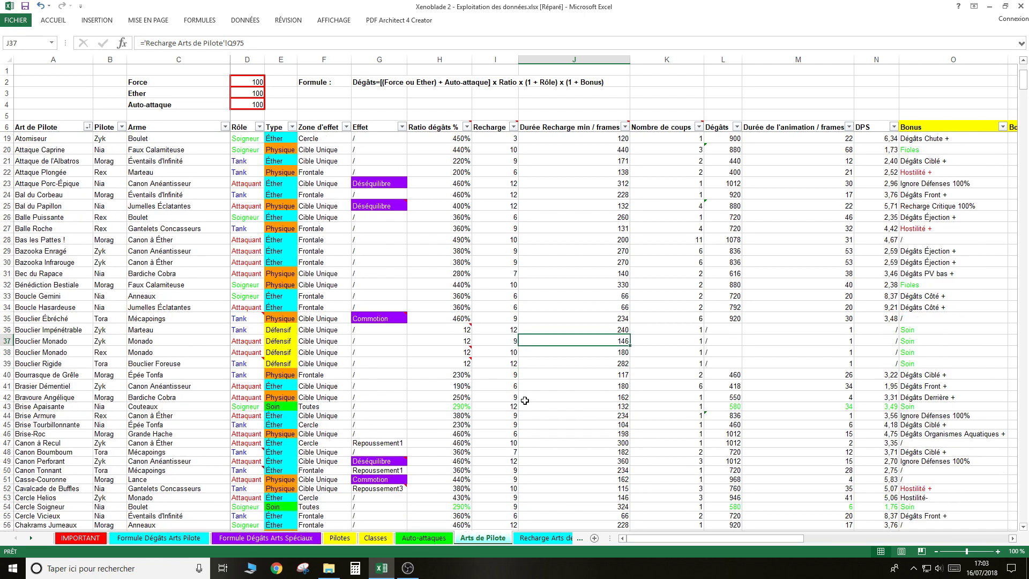
pyautogui.scroll(-1, 541, 391)
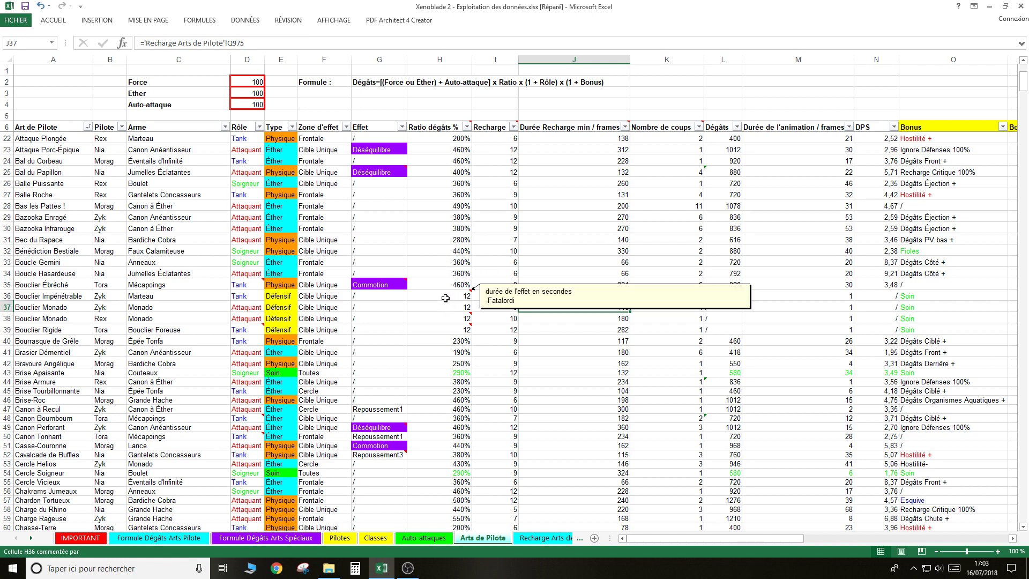
pyautogui.click(285, 305)
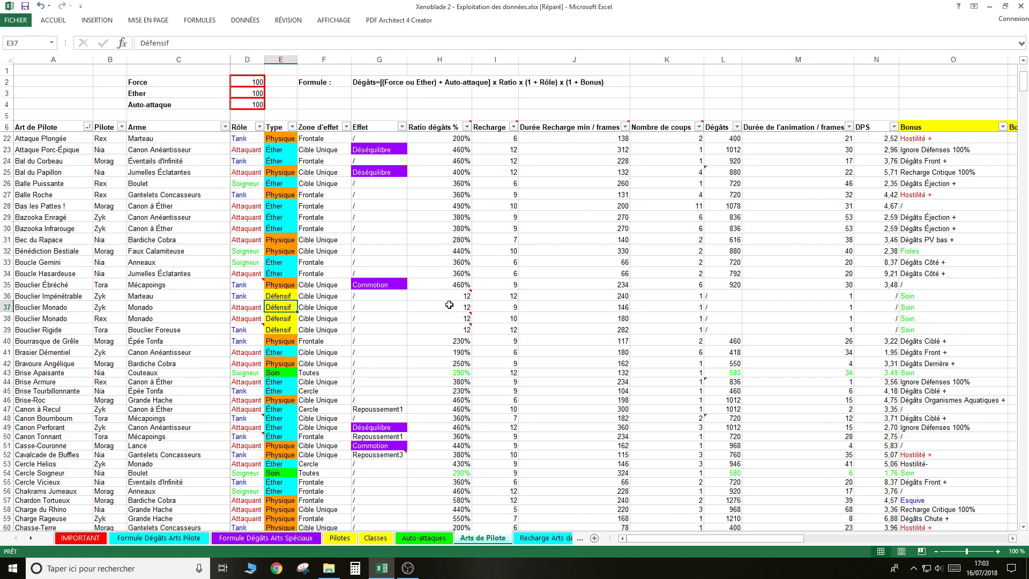
pyautogui.click(449, 305)
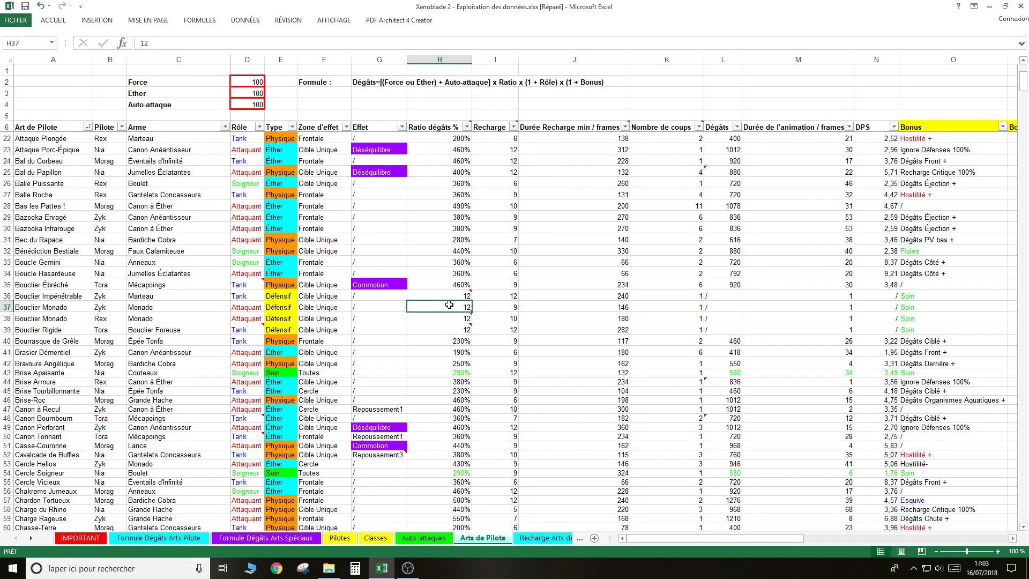
# Select the Bal du Papillon row, then bring up the Zone d'effet filter choices.
pyautogui.scroll(-7, 549, 291)
pyautogui.scroll(3, 549, 292)
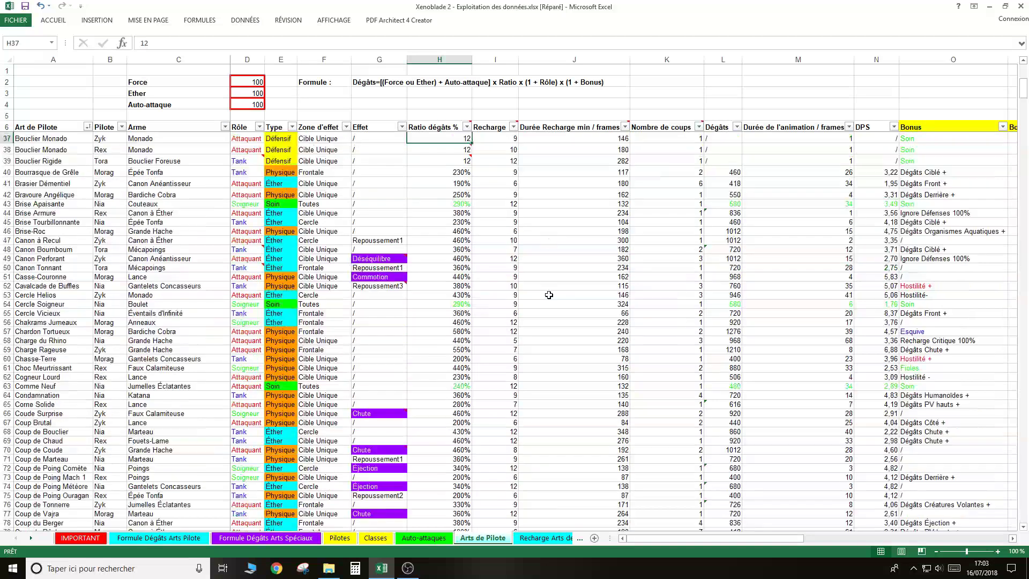
pyautogui.scroll(10, 548, 294)
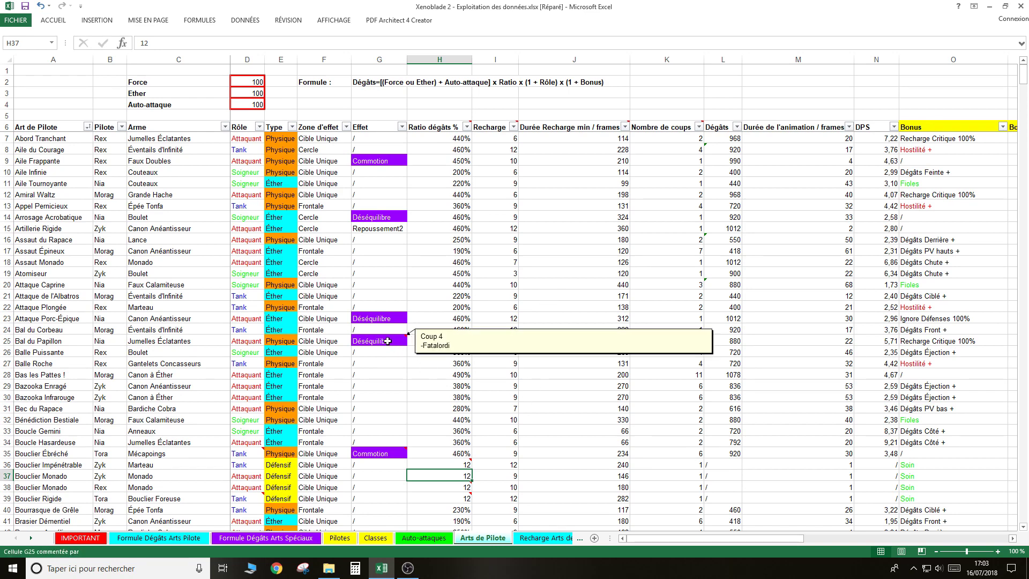
pyautogui.click(8, 343)
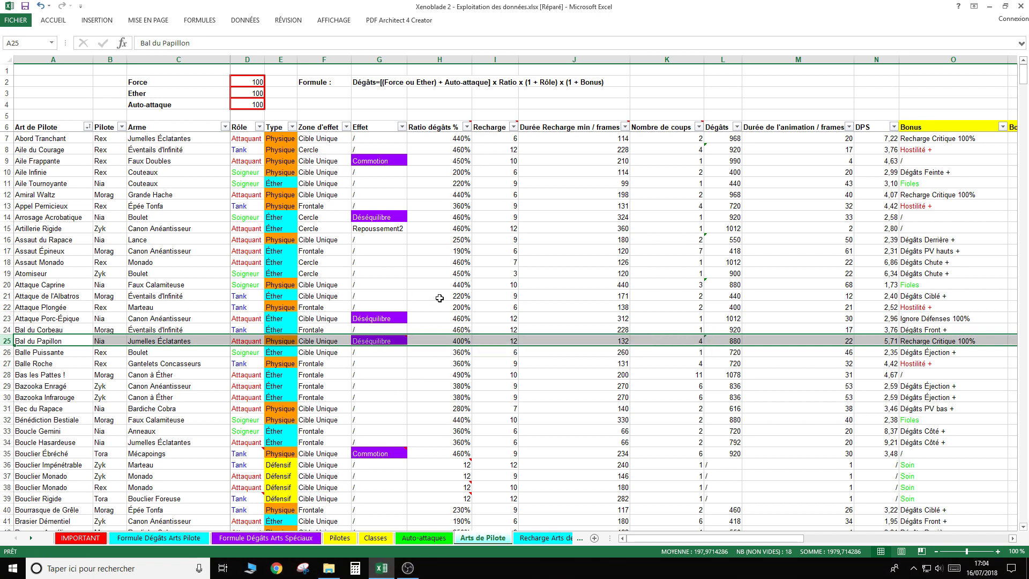
pyautogui.click(278, 148)
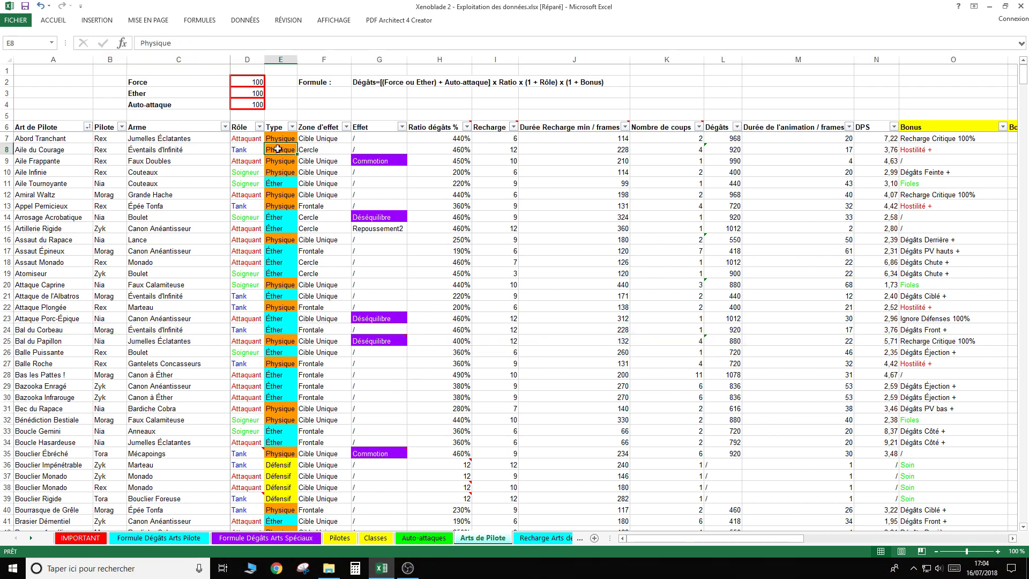
pyautogui.click(282, 182)
pyautogui.click(328, 139)
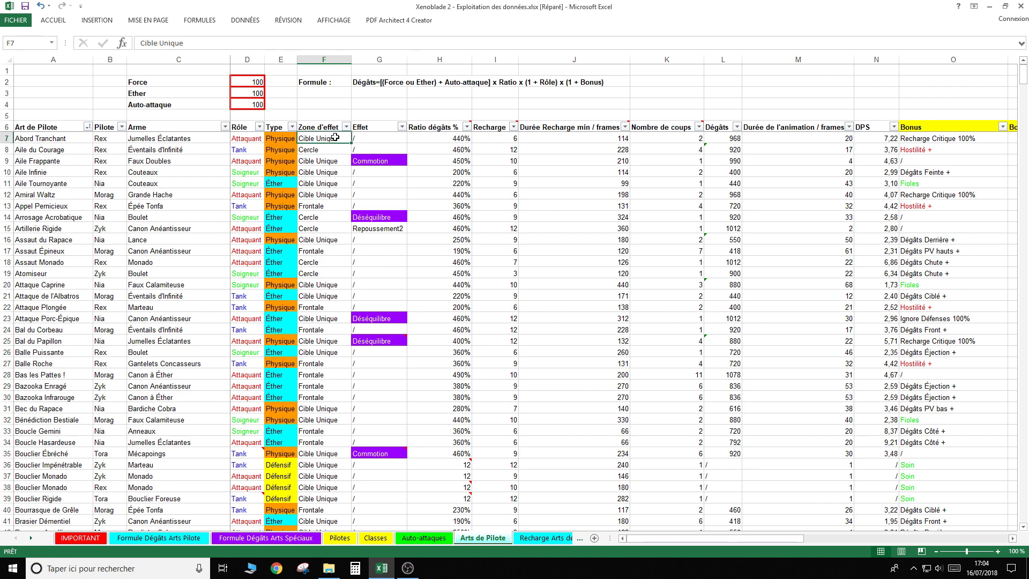
pyautogui.click(347, 127)
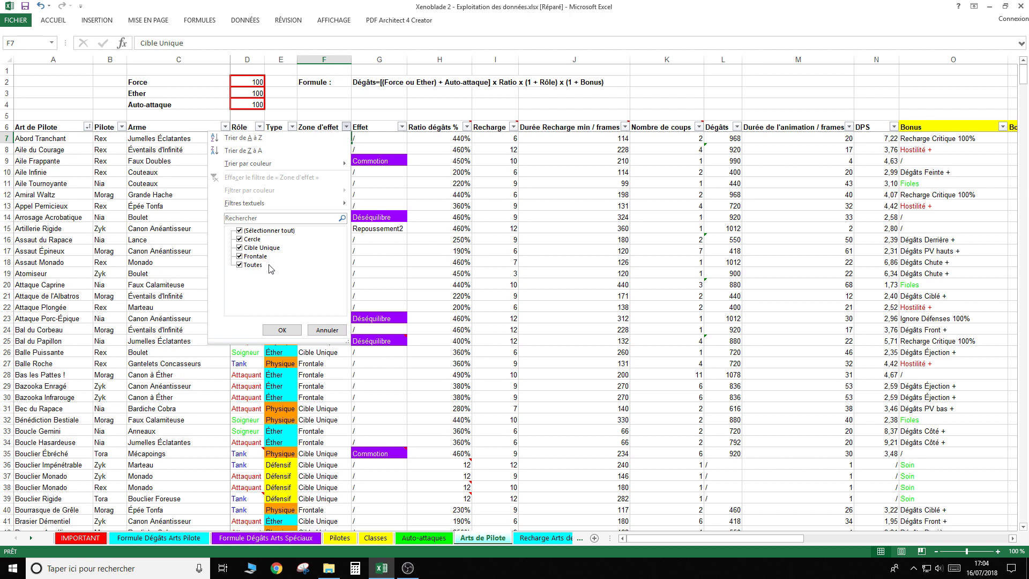
# Filter Zone d'effet to Toutes only, showing 11 arts.
pyautogui.click(264, 231)
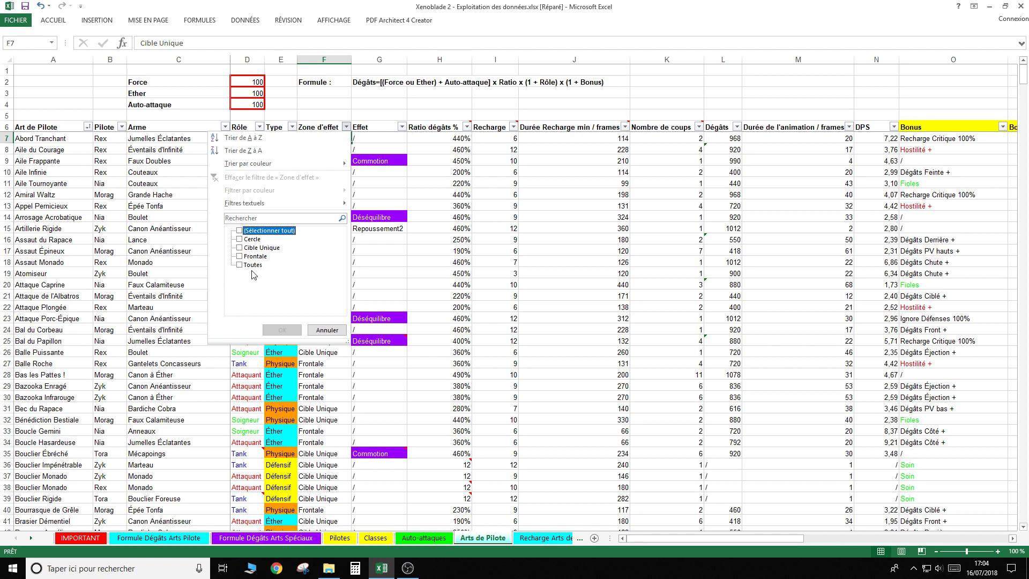
pyautogui.click(252, 266)
pyautogui.click(282, 329)
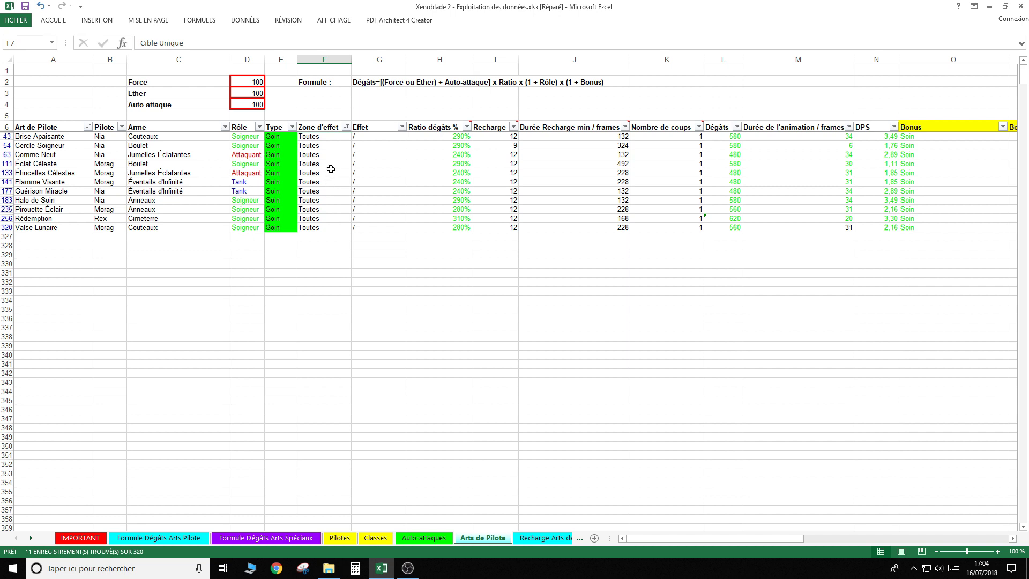
# Refilter Zone d'effet to keep only Cercle, listing 54 arts.
pyautogui.click(346, 127)
pyautogui.click(260, 231)
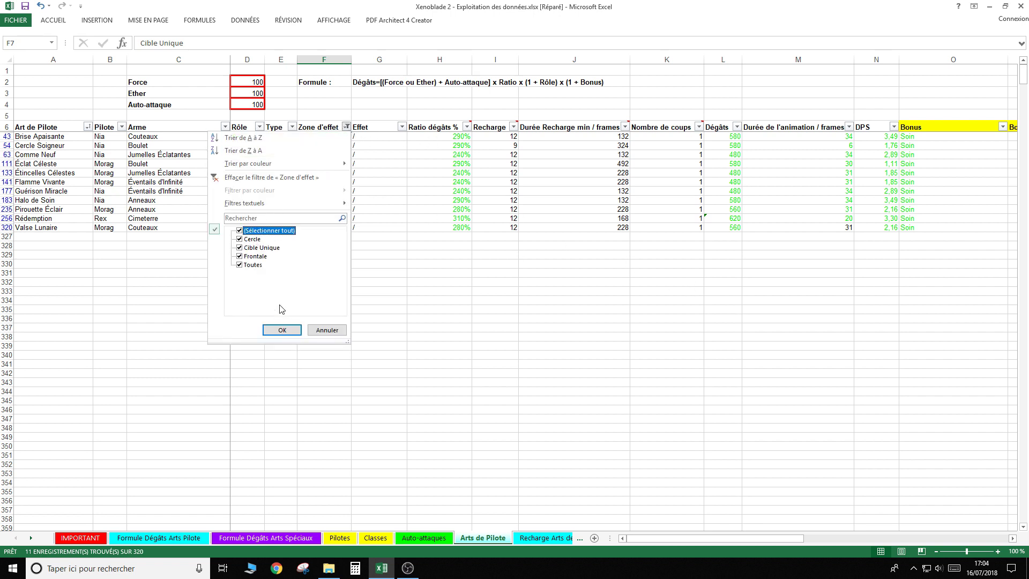
pyautogui.click(267, 231)
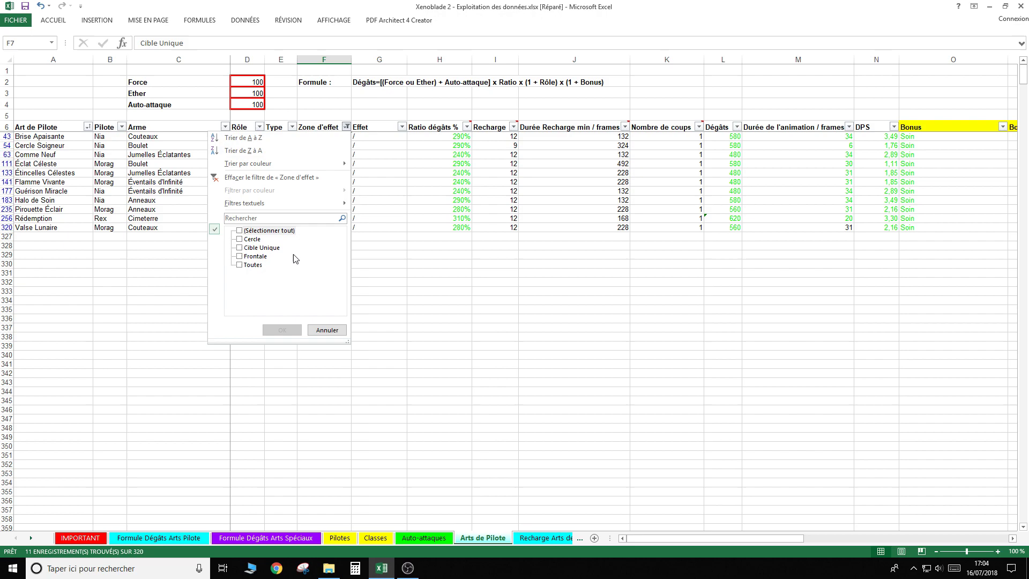
pyautogui.click(252, 239)
pyautogui.click(282, 330)
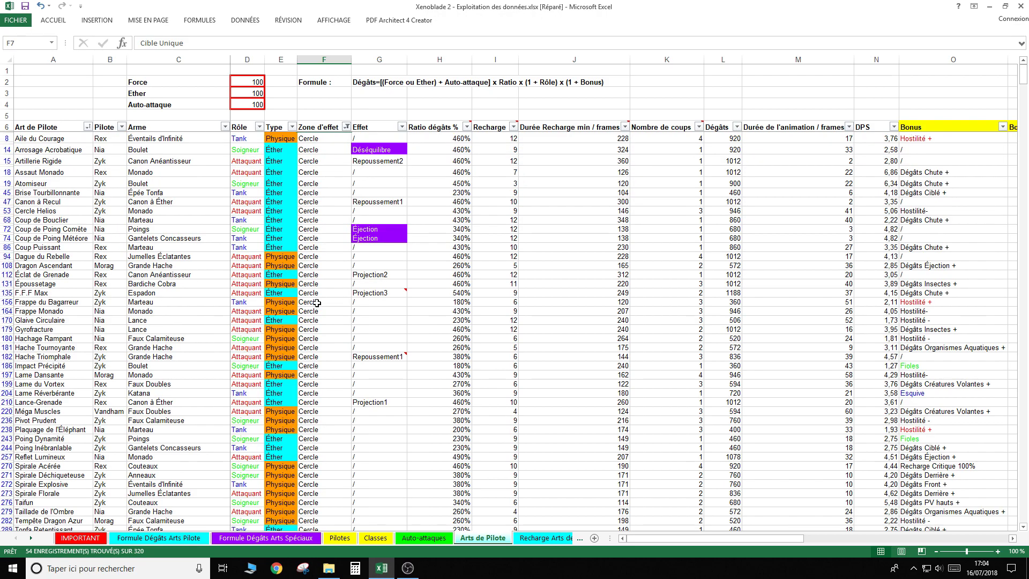
# Scroll through the Cercle arts and bring up the Effet column's filter choices.
pyautogui.scroll(-3, 328, 260)
pyautogui.scroll(-3, 328, 259)
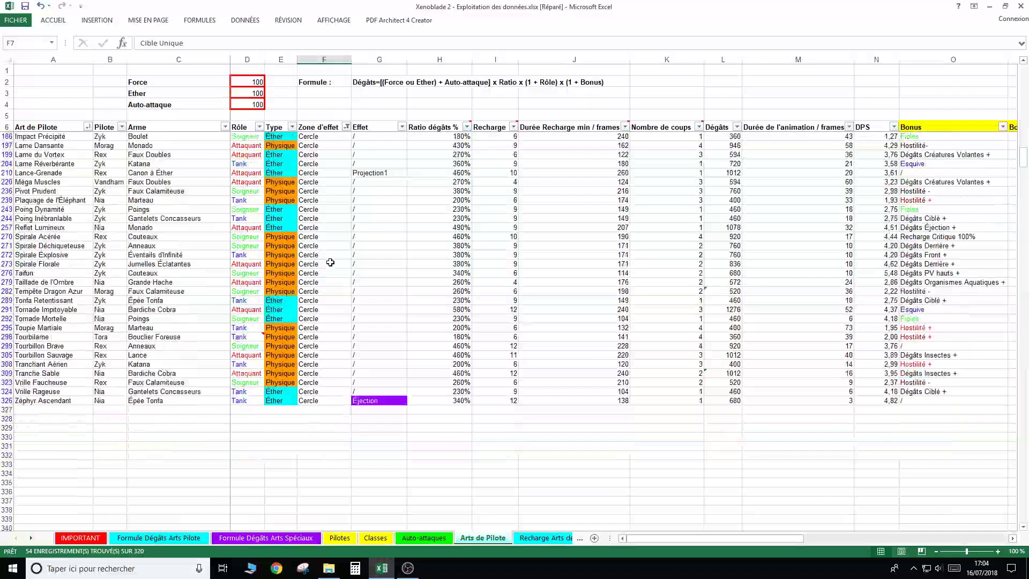
pyautogui.scroll(1, 330, 262)
pyautogui.scroll(3, 330, 262)
pyautogui.scroll(2, 330, 262)
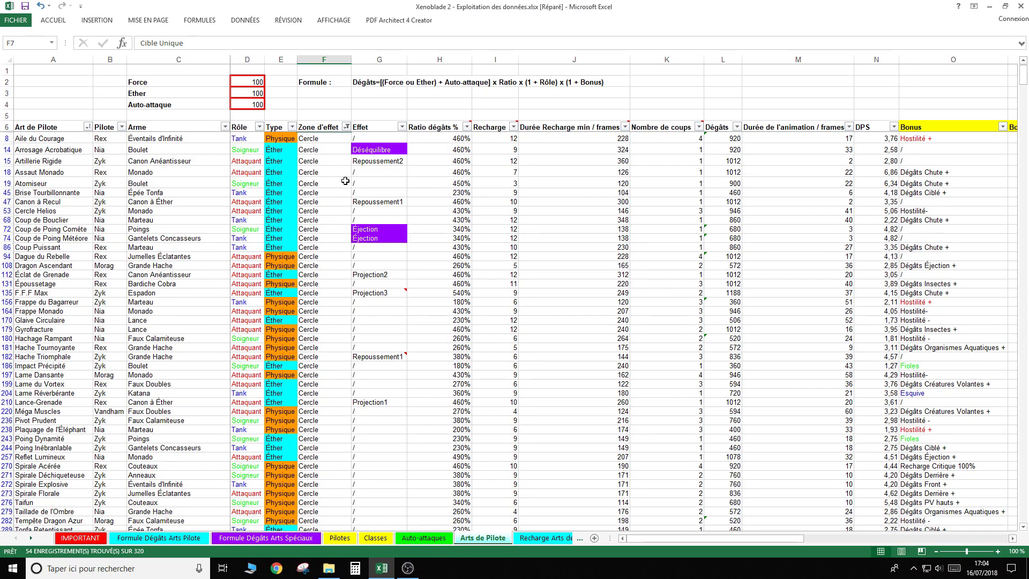
pyautogui.click(402, 127)
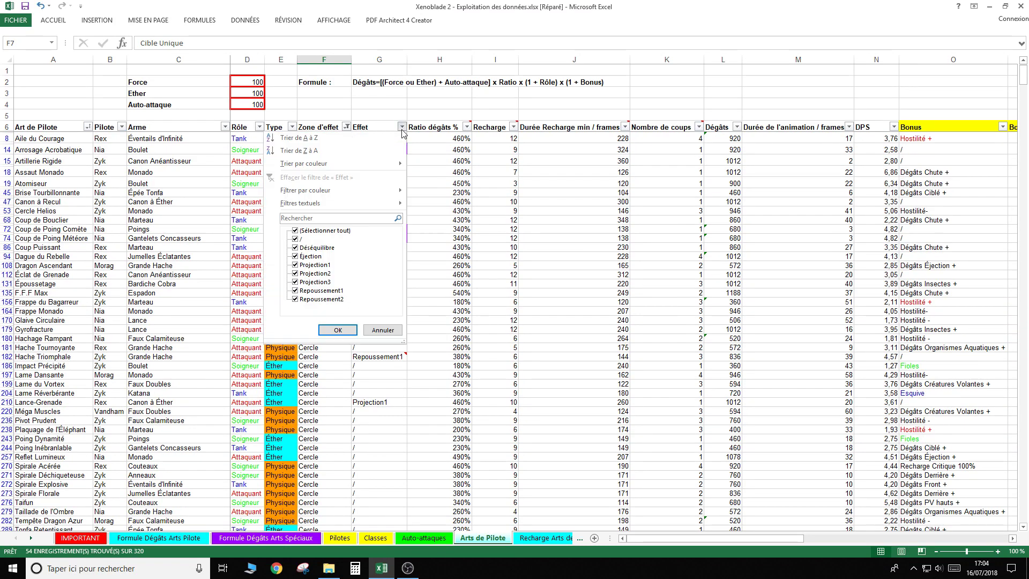
pyautogui.click(339, 231)
pyautogui.click(328, 249)
pyautogui.click(338, 330)
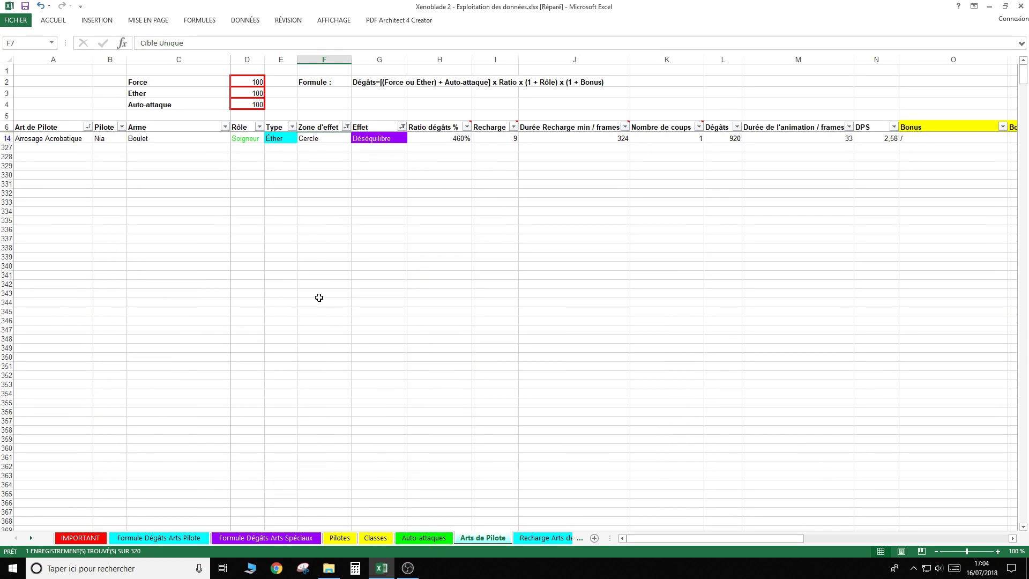
pyautogui.click(177, 139)
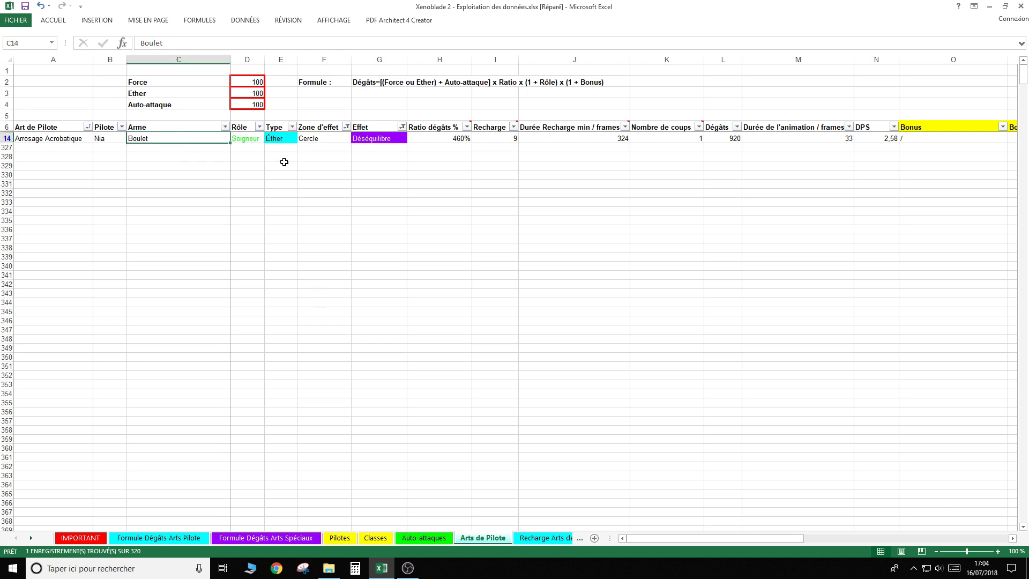
pyautogui.click(386, 139)
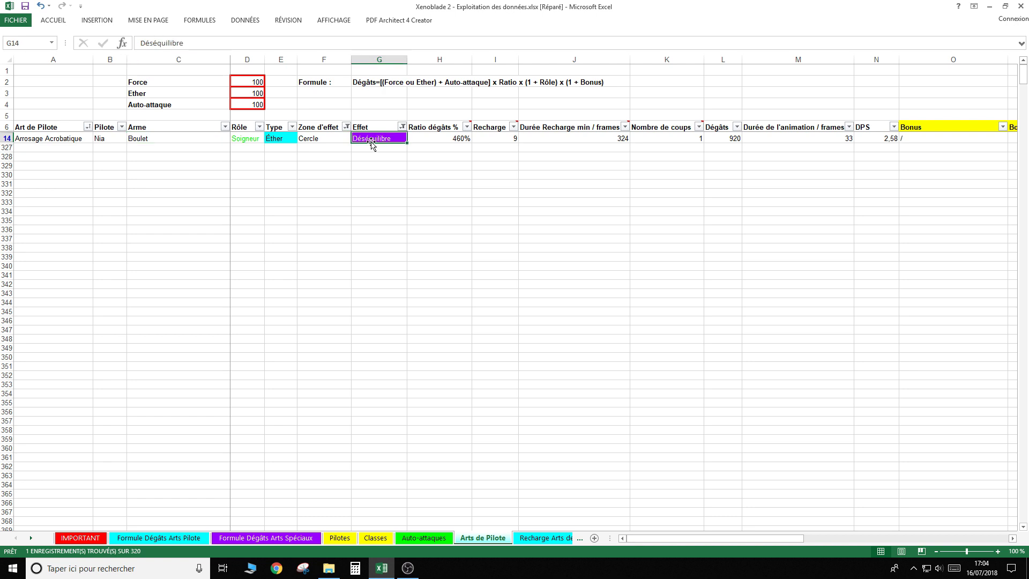
pyautogui.click(330, 139)
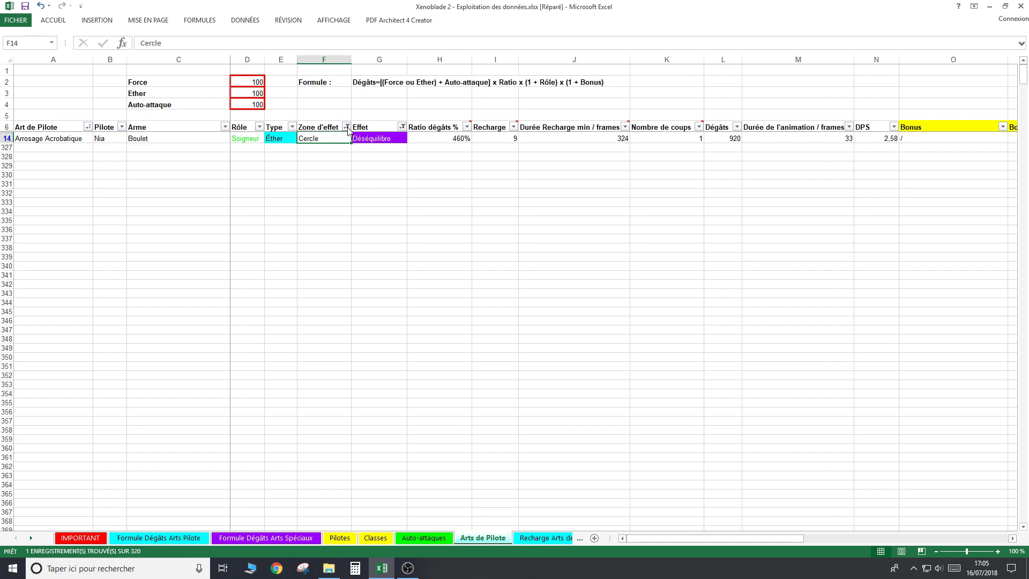
pyautogui.click(347, 127)
pyautogui.click(257, 230)
pyautogui.click(282, 330)
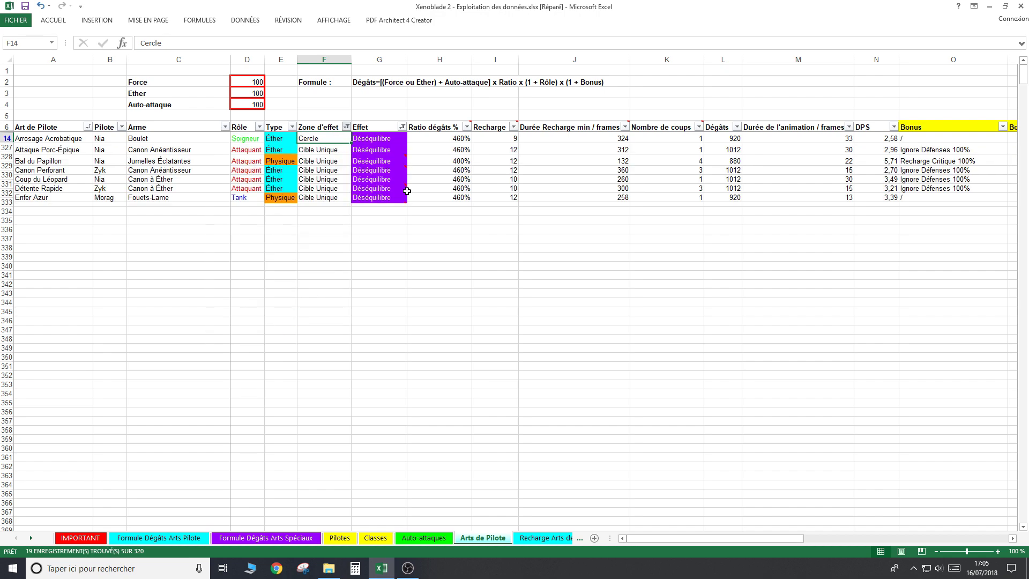
pyautogui.click(401, 127)
pyautogui.click(323, 231)
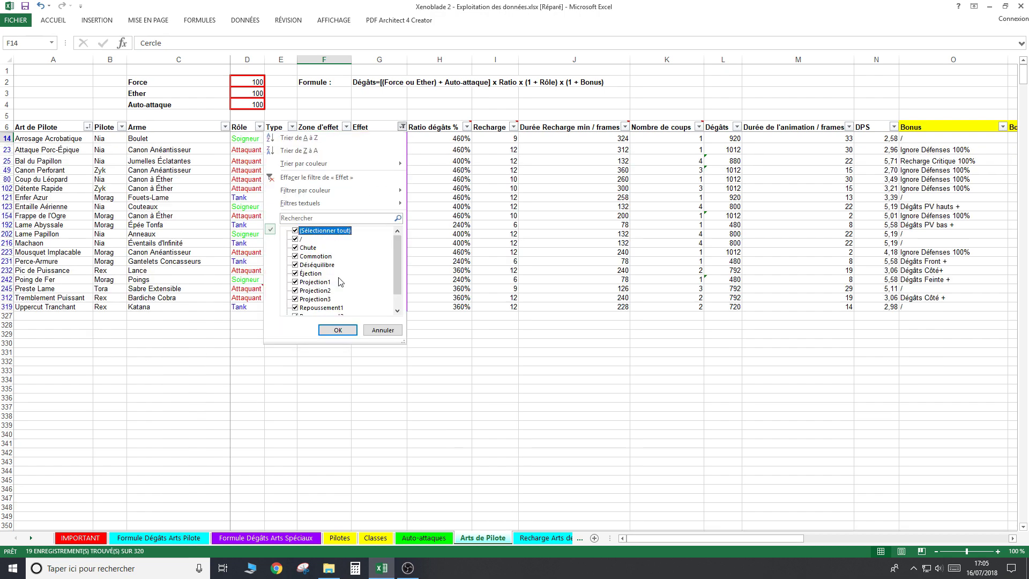
pyautogui.click(338, 330)
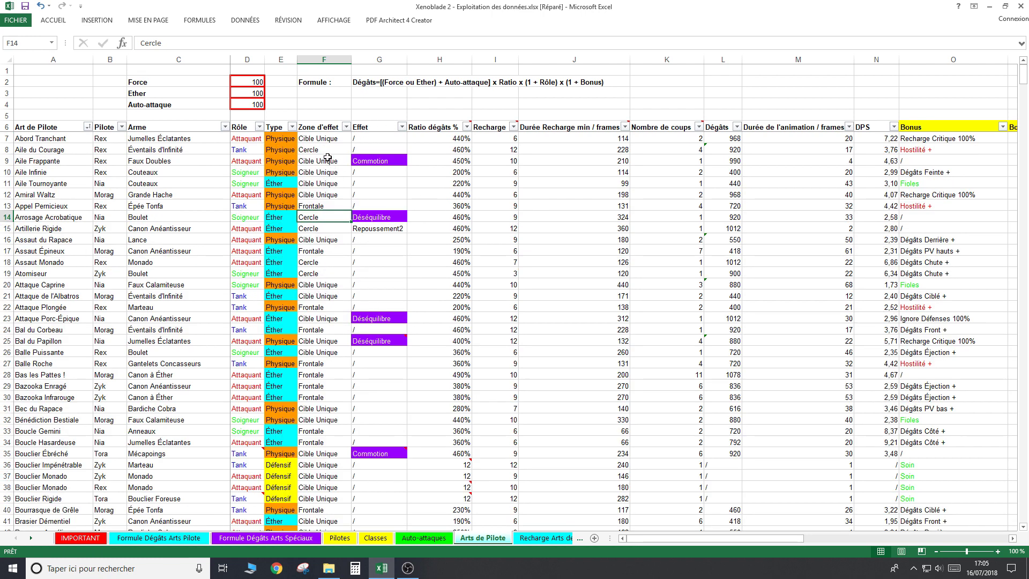
pyautogui.click(373, 150)
pyautogui.click(373, 139)
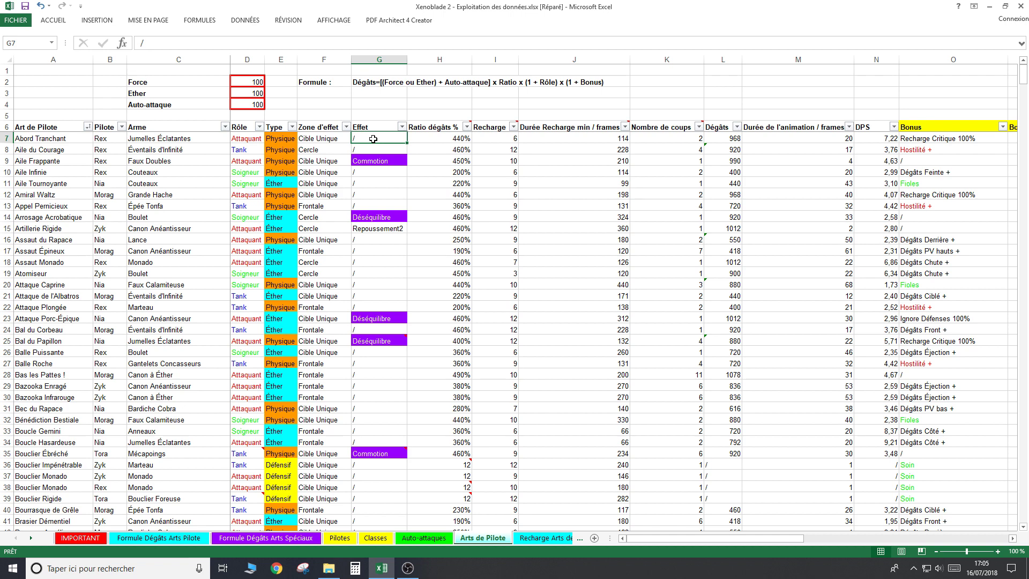
pyautogui.click(402, 127)
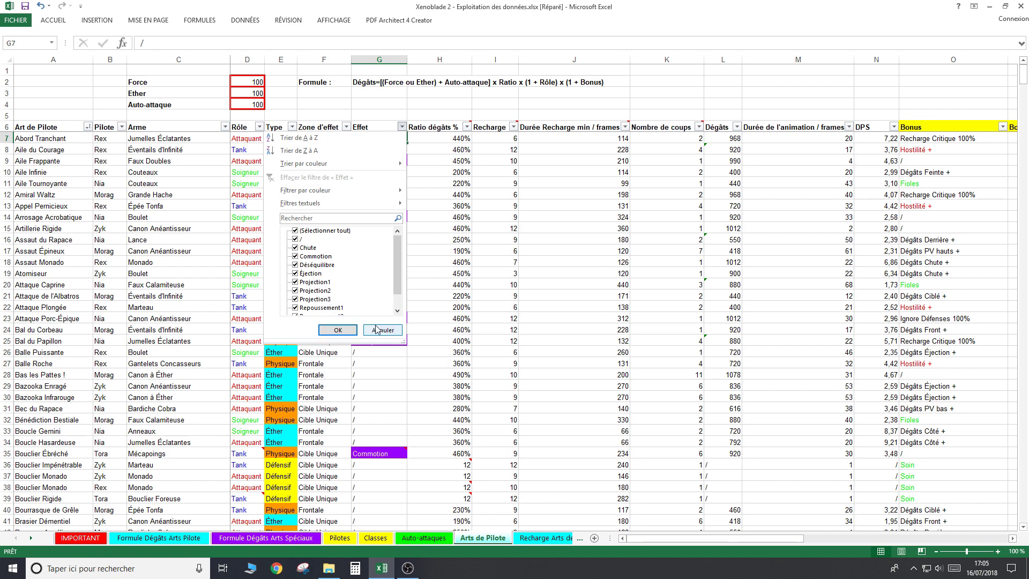
pyautogui.scroll(-1, 401, 256)
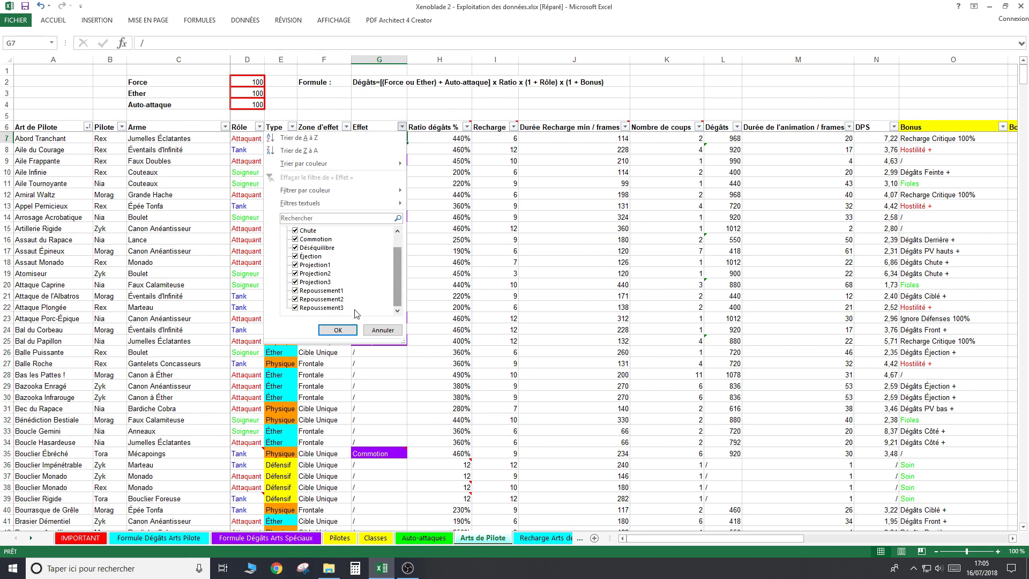
pyautogui.click(382, 330)
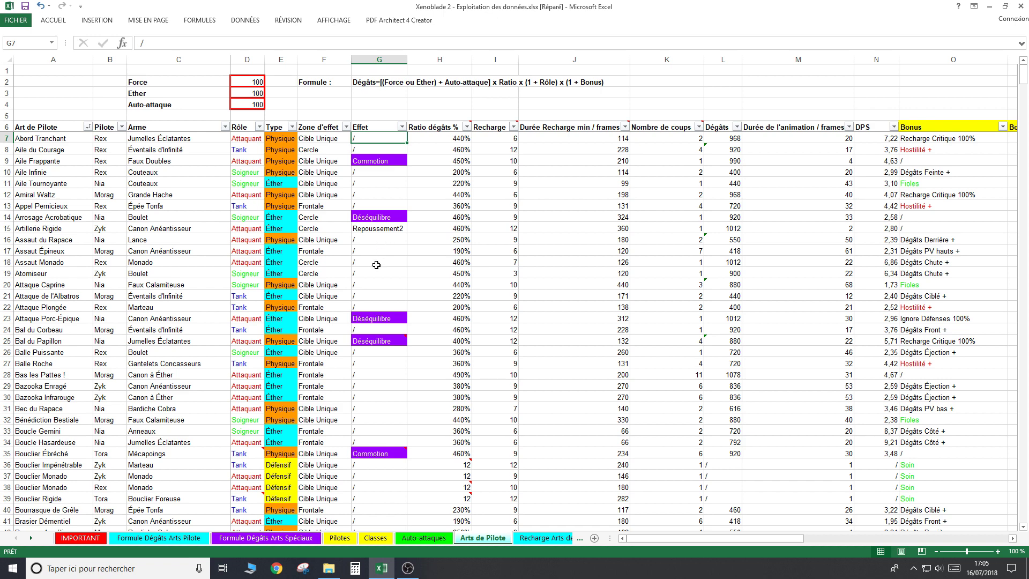
pyautogui.click(377, 274)
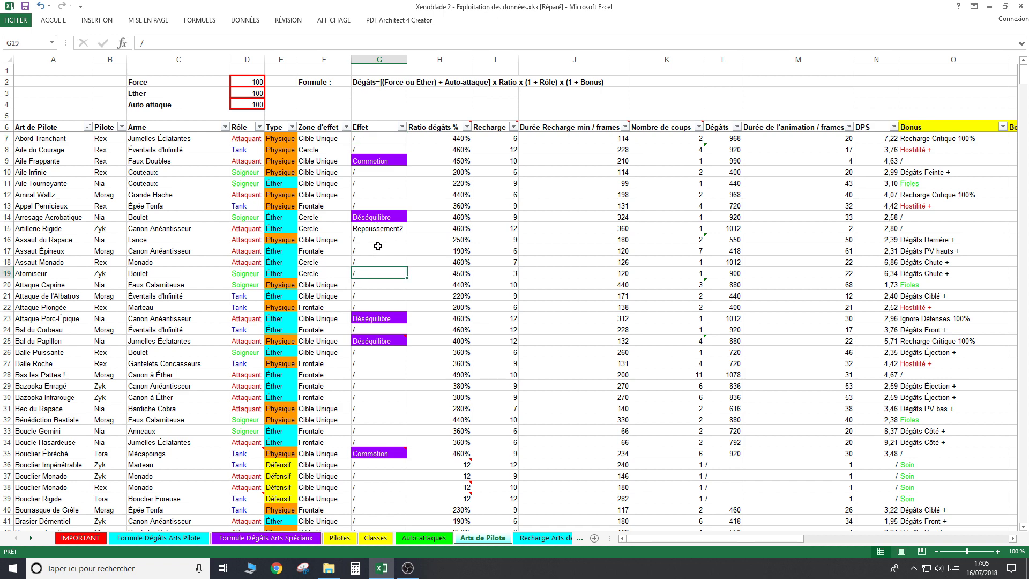
pyautogui.click(375, 229)
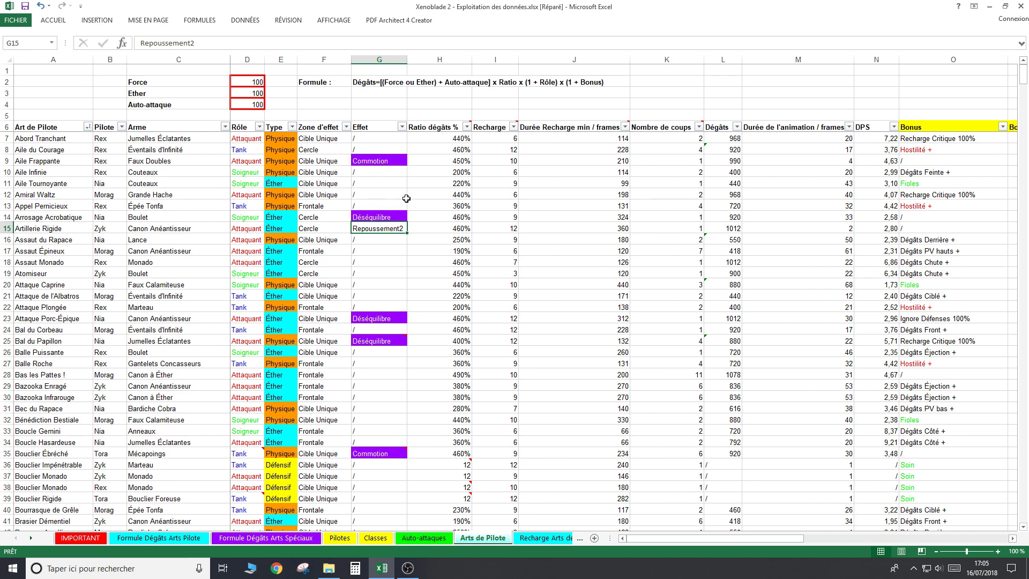
pyautogui.scroll(-3, 400, 206)
pyautogui.scroll(-4, 507, 266)
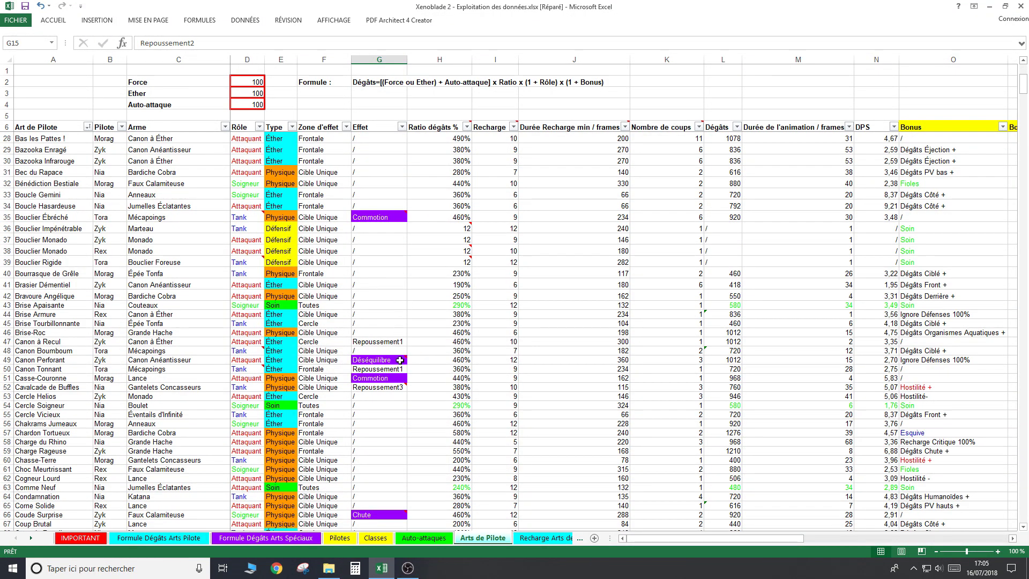
pyautogui.moveTo(379, 360)
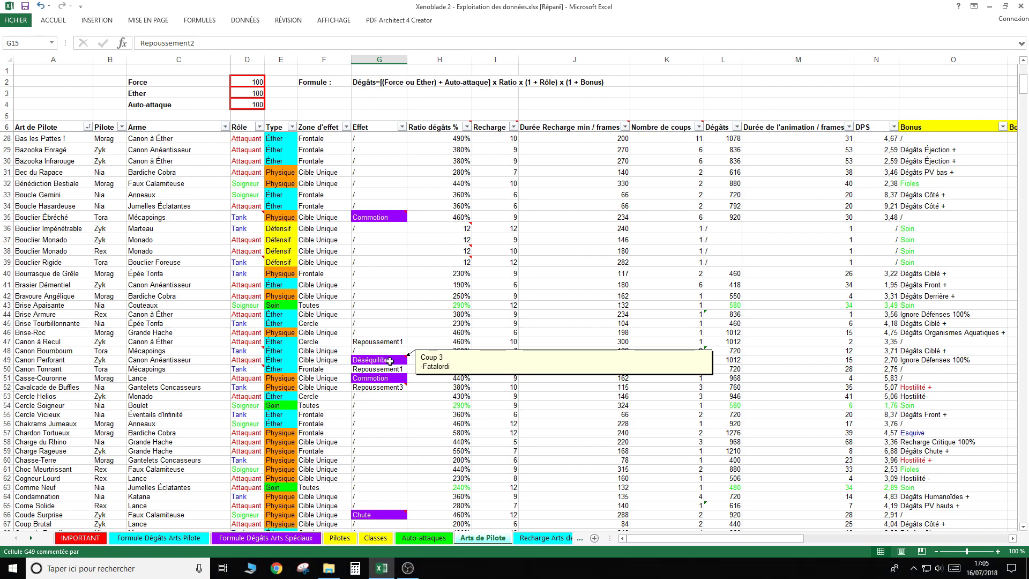
pyautogui.scroll(7, 465, 304)
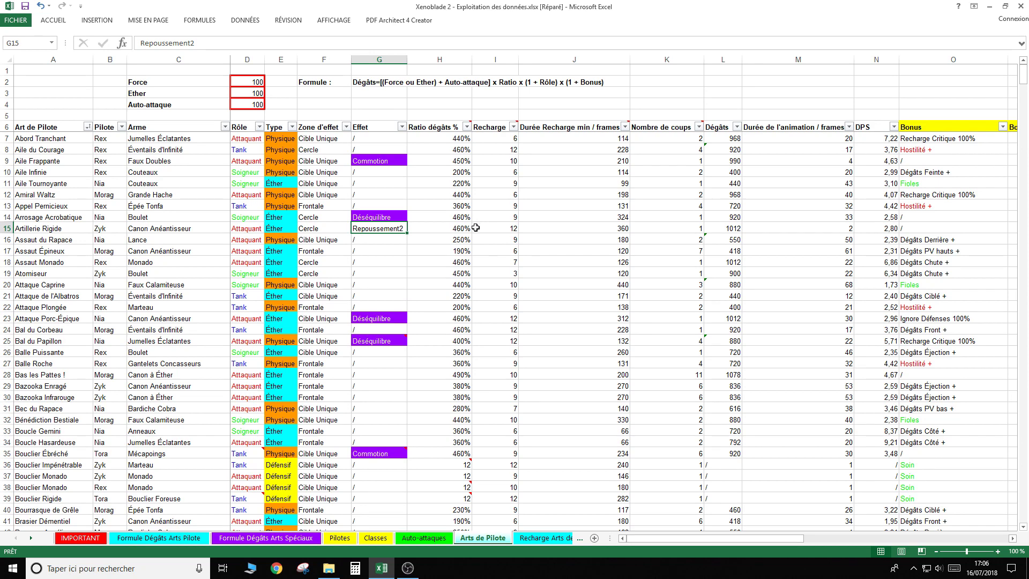
pyautogui.moveTo(449, 141); pyautogui.dragTo(453, 290)
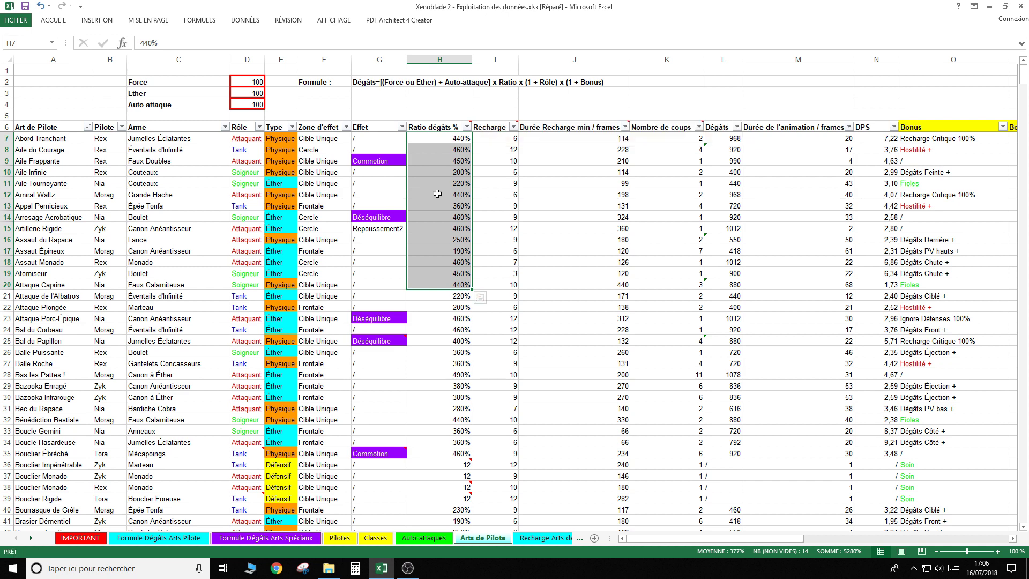
pyautogui.click(439, 209)
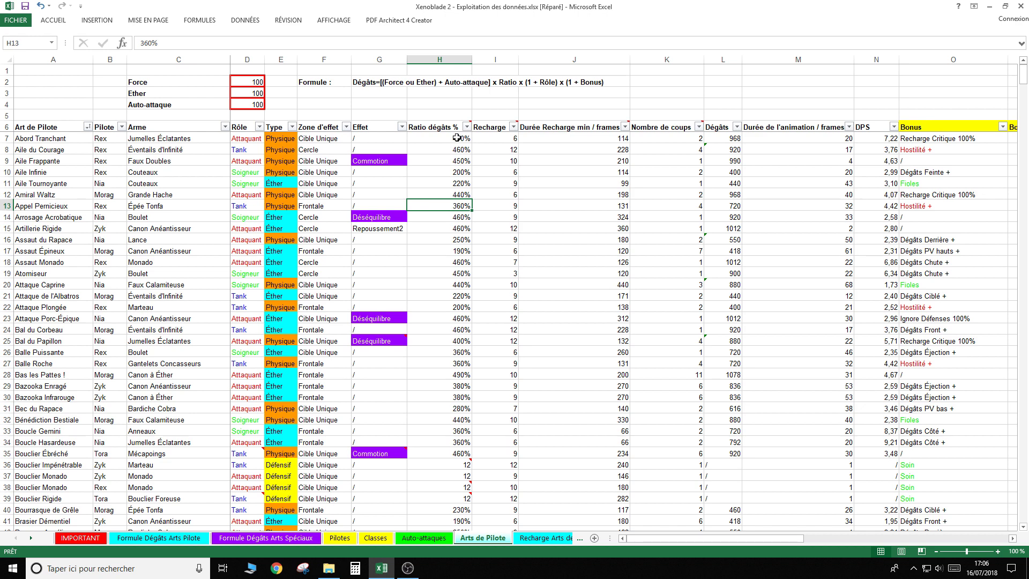
pyautogui.click(665, 163)
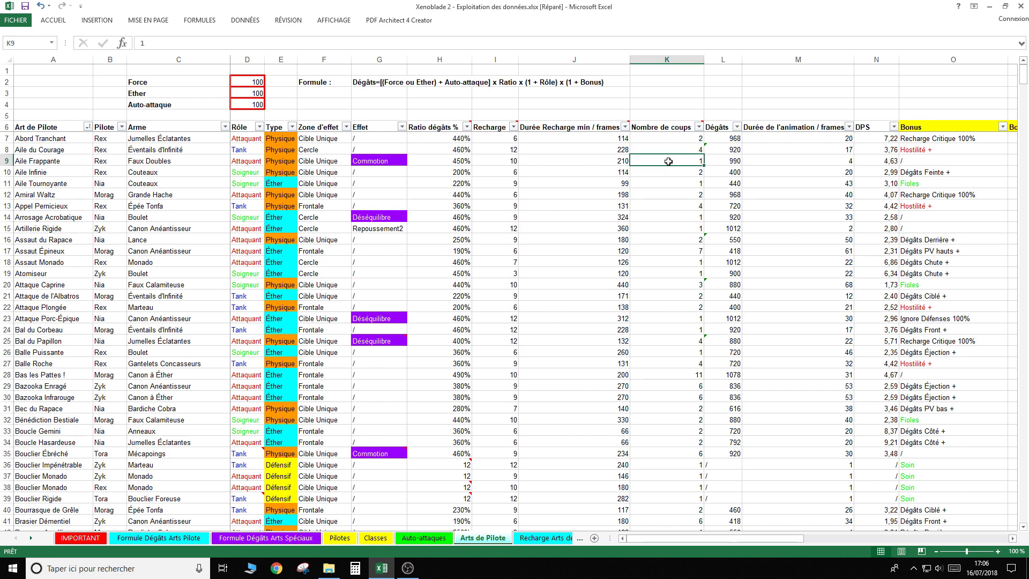
pyautogui.click(441, 160)
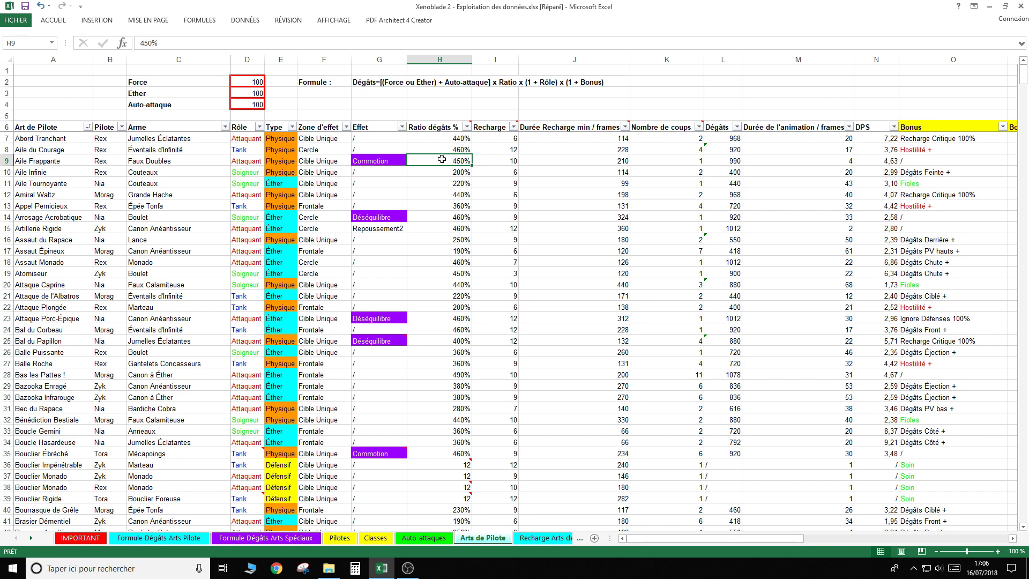
pyautogui.click(448, 148)
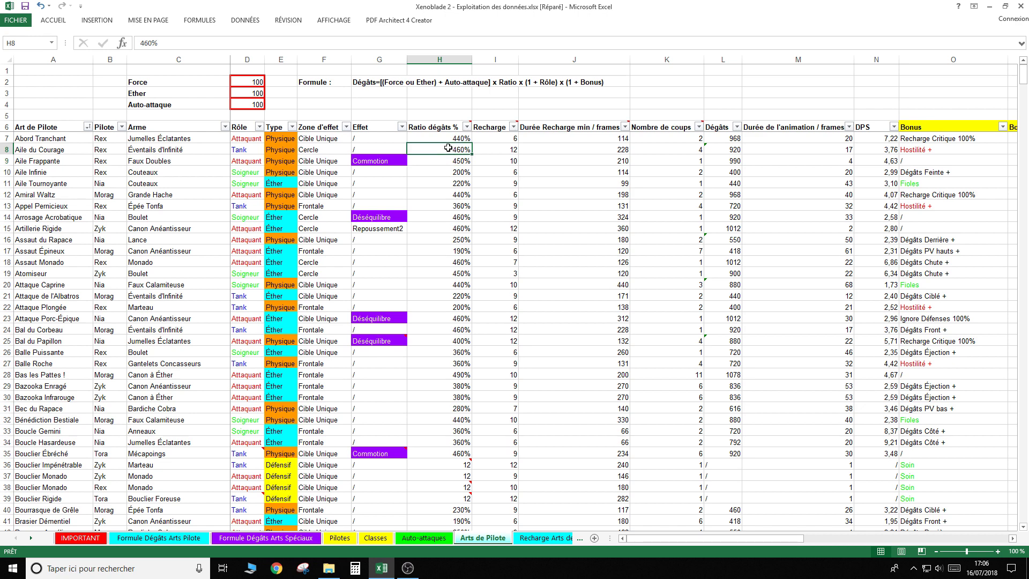
pyautogui.click(666, 147)
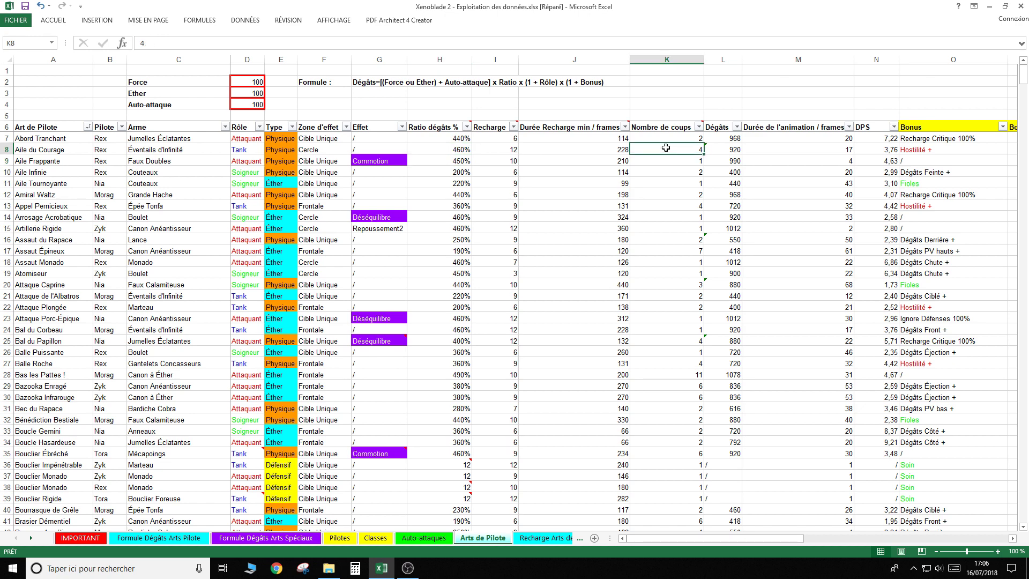
pyautogui.click(438, 149)
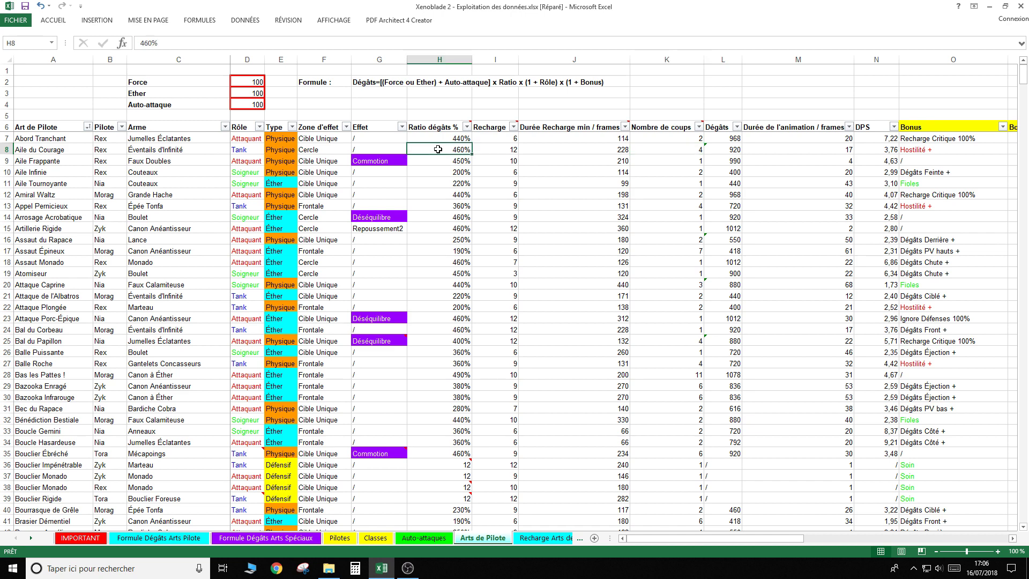
pyautogui.moveTo(438, 126)
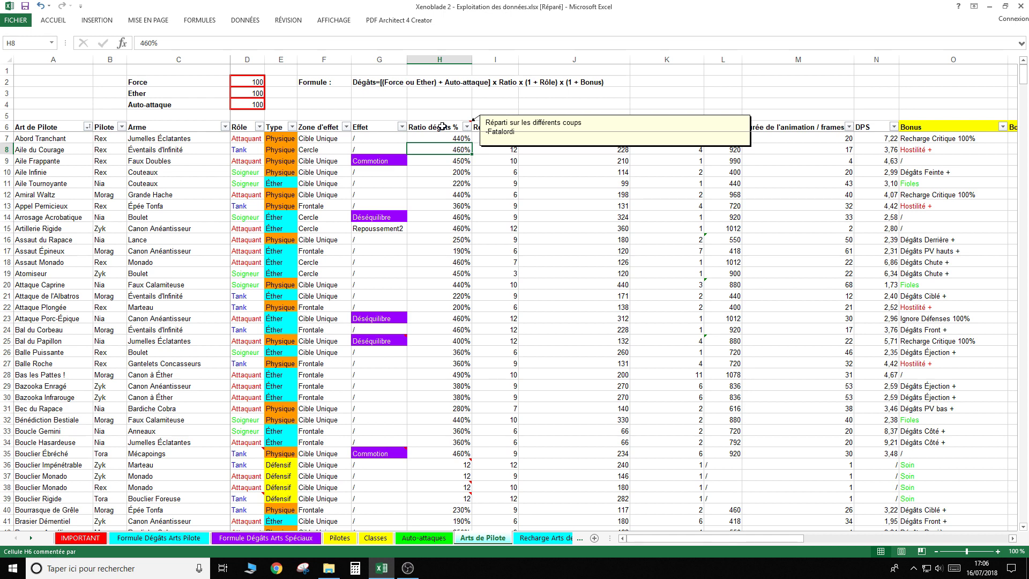
pyautogui.click(673, 148)
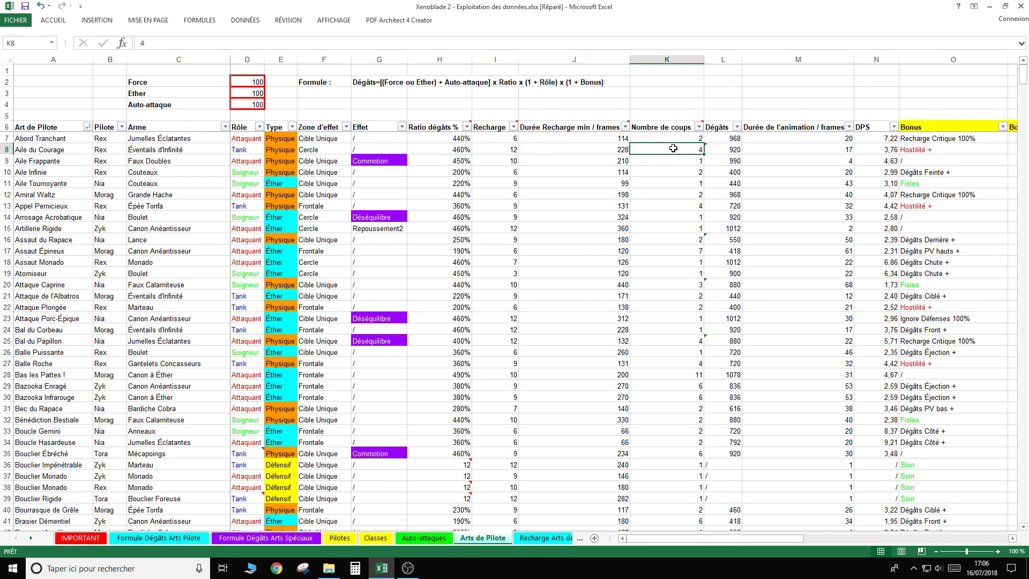
pyautogui.click(442, 151)
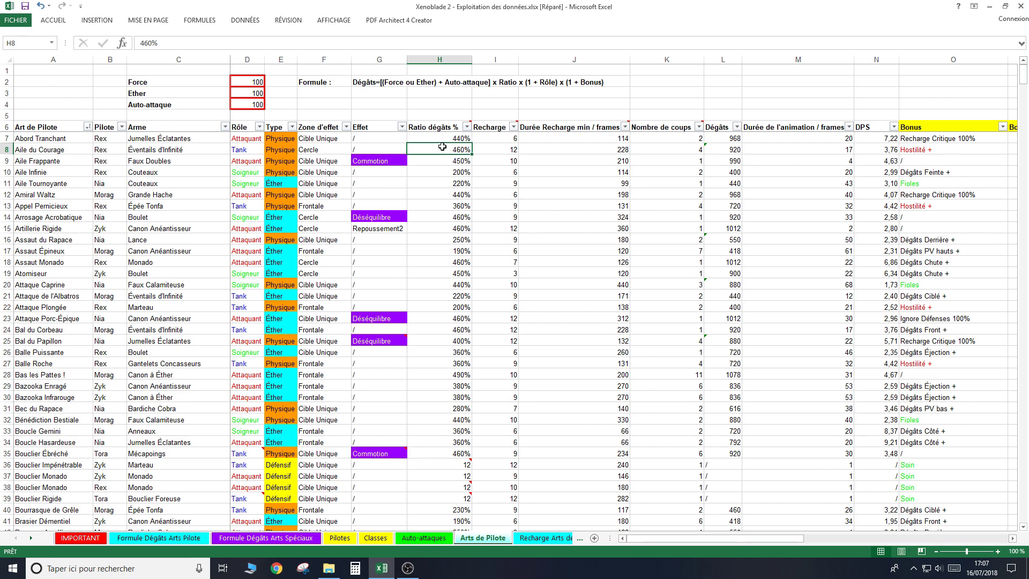
pyautogui.click(666, 151)
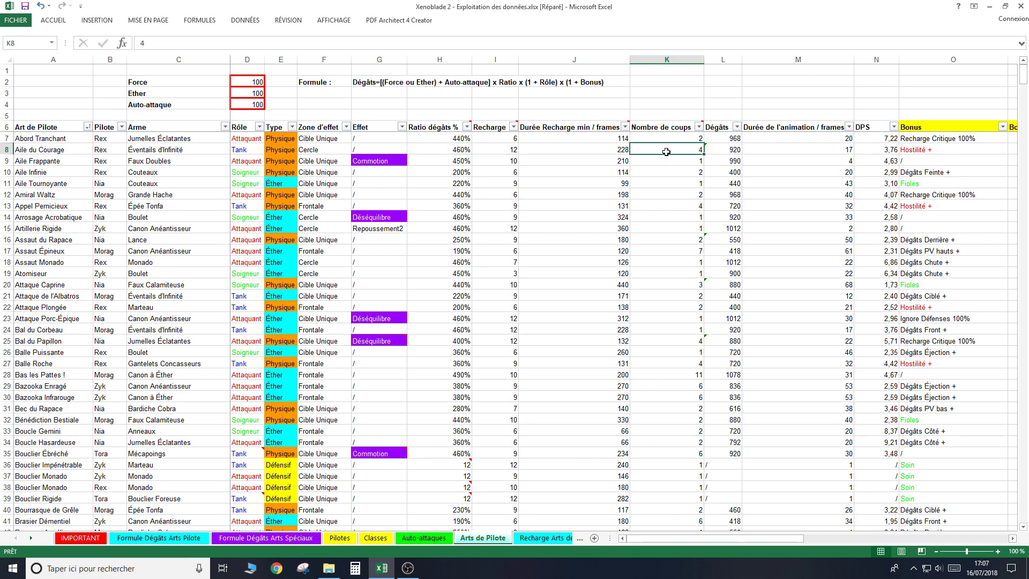
pyautogui.click(449, 150)
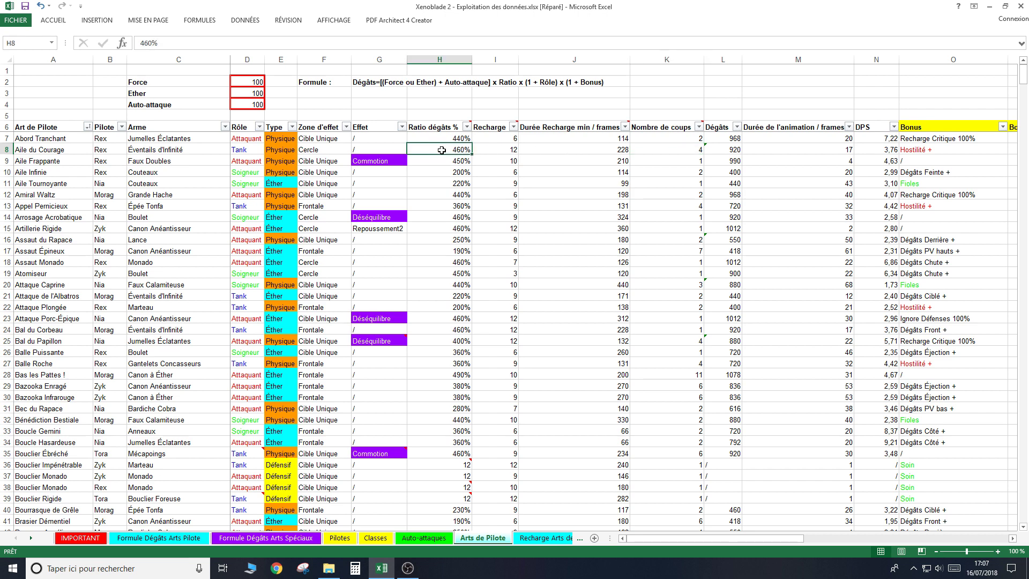
pyautogui.click(658, 150)
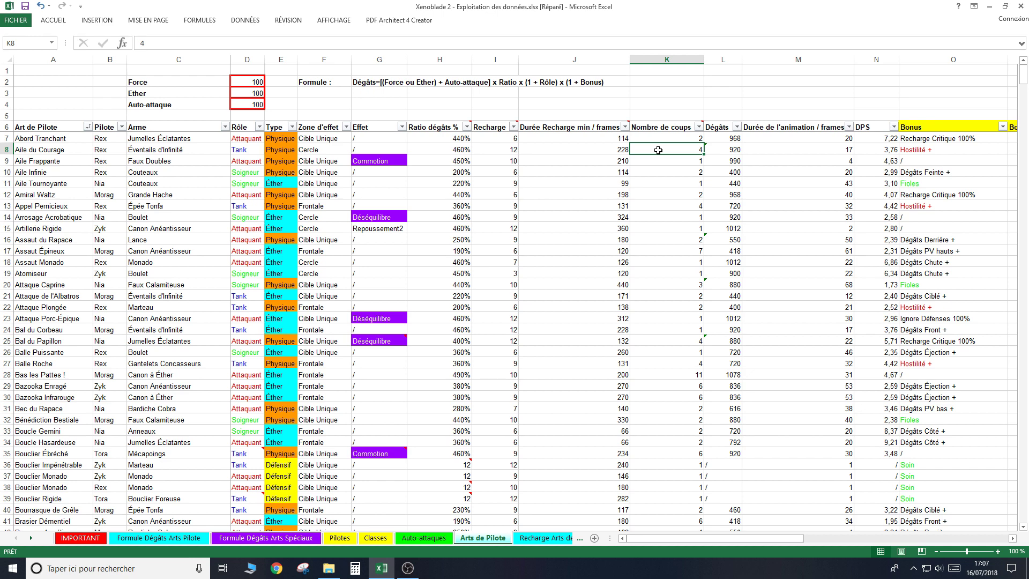
pyautogui.click(441, 149)
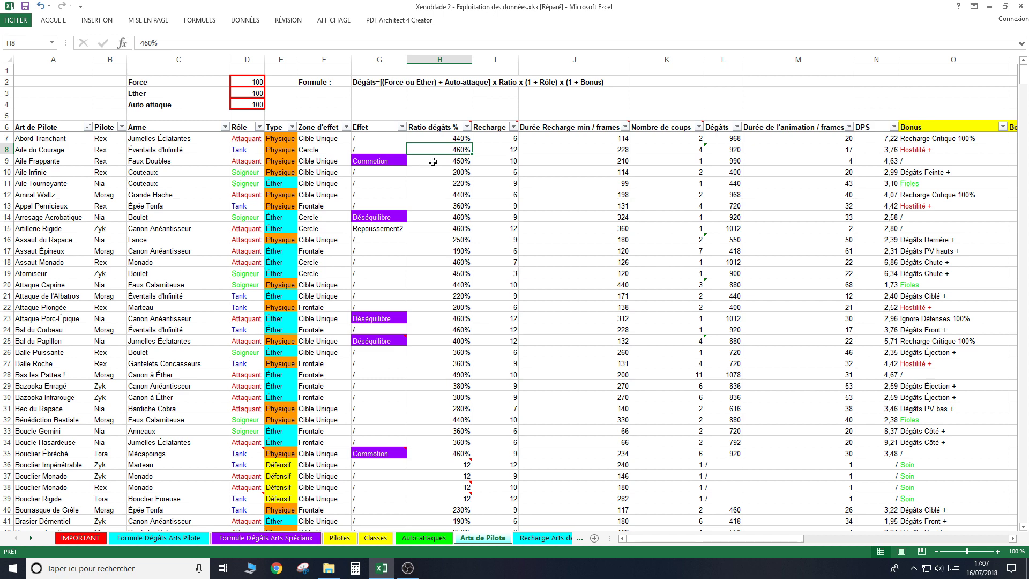
pyautogui.click(500, 151)
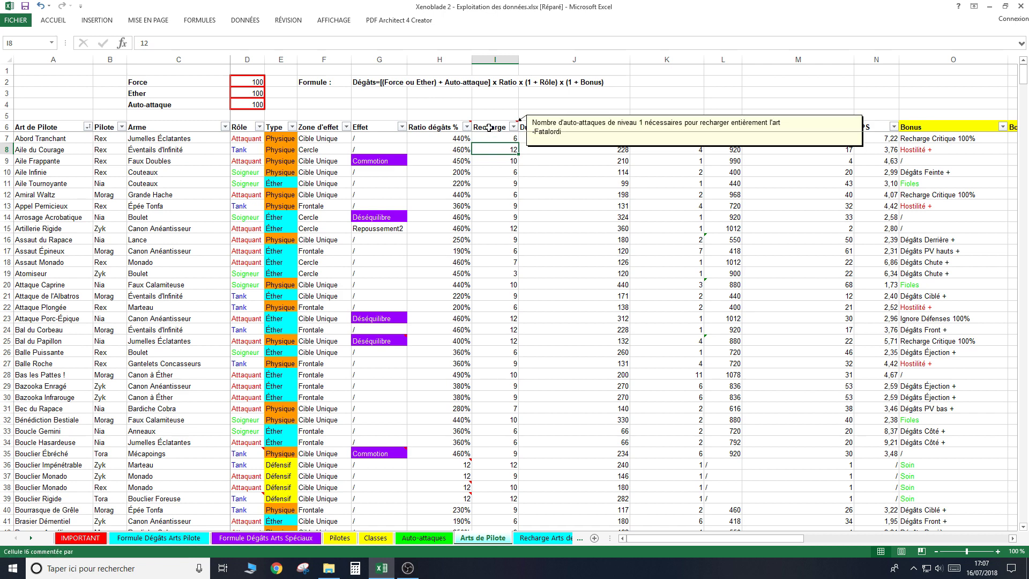
pyautogui.click(451, 149)
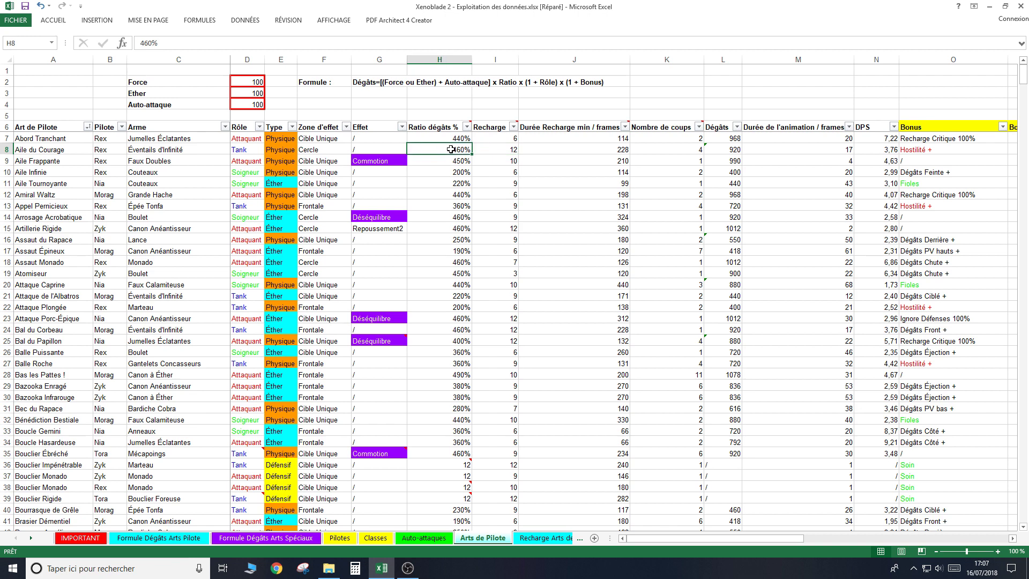
pyautogui.click(485, 149)
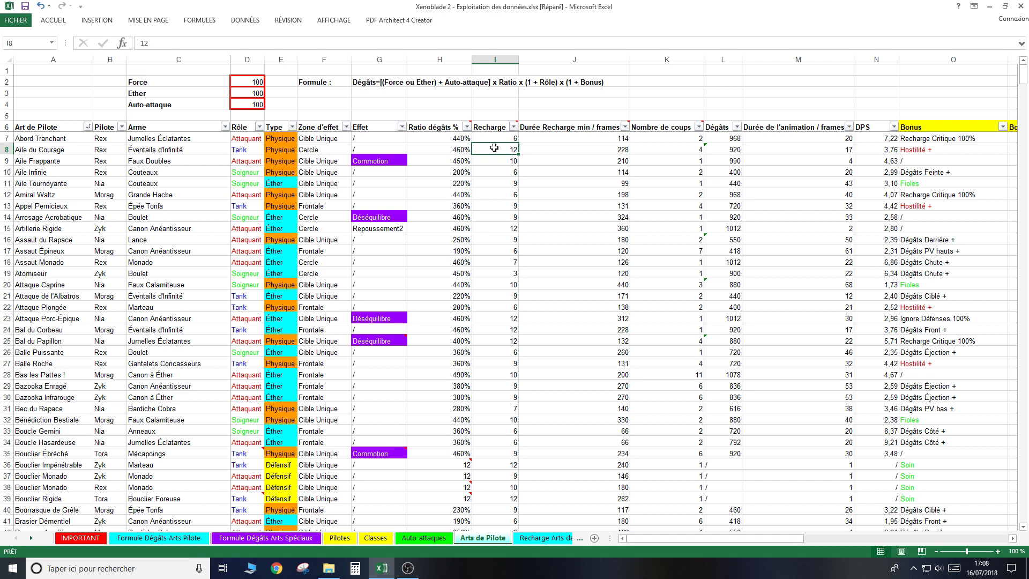
pyautogui.click(444, 147)
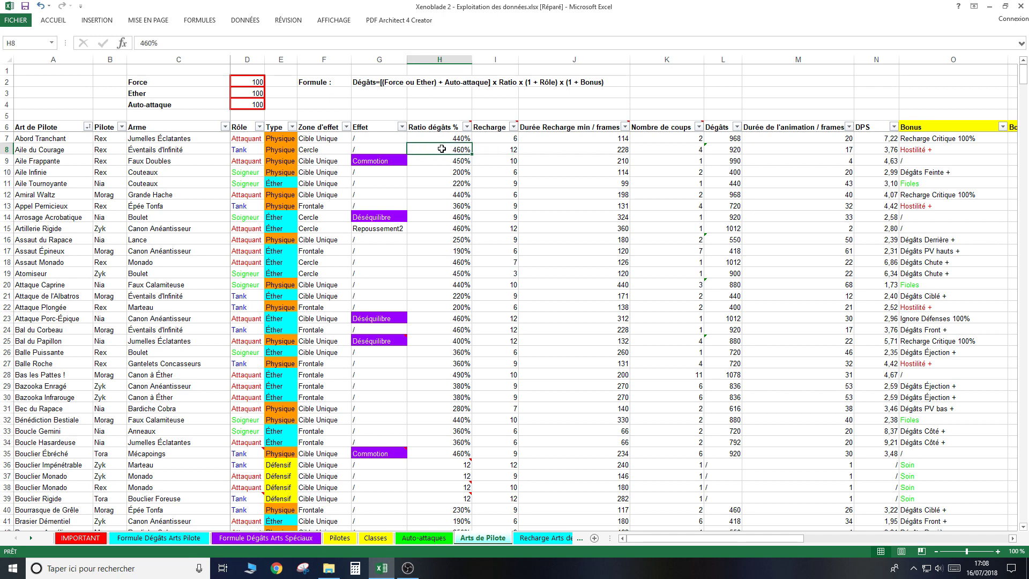
pyautogui.click(502, 146)
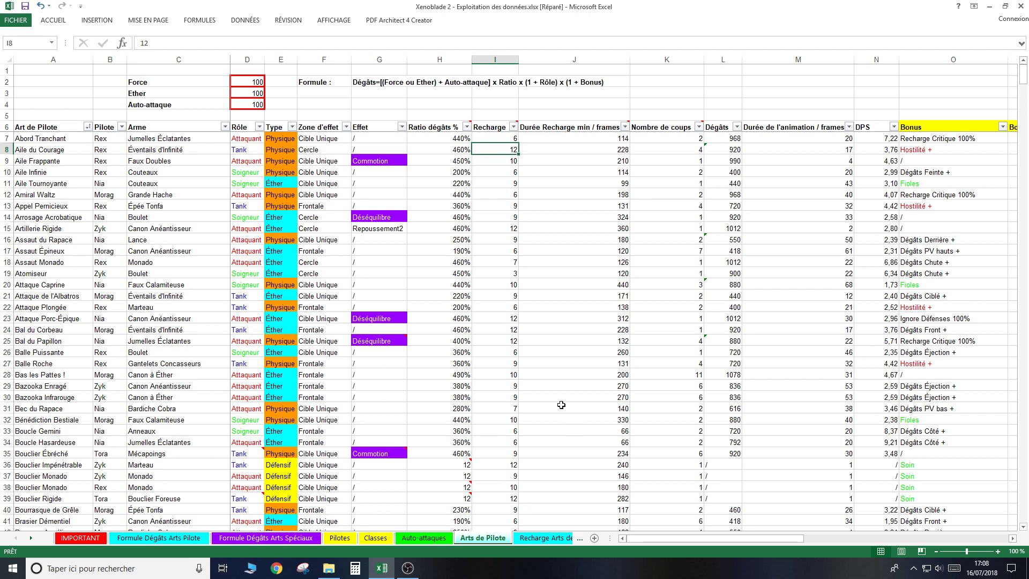
pyautogui.click(552, 340)
pyautogui.click(547, 241)
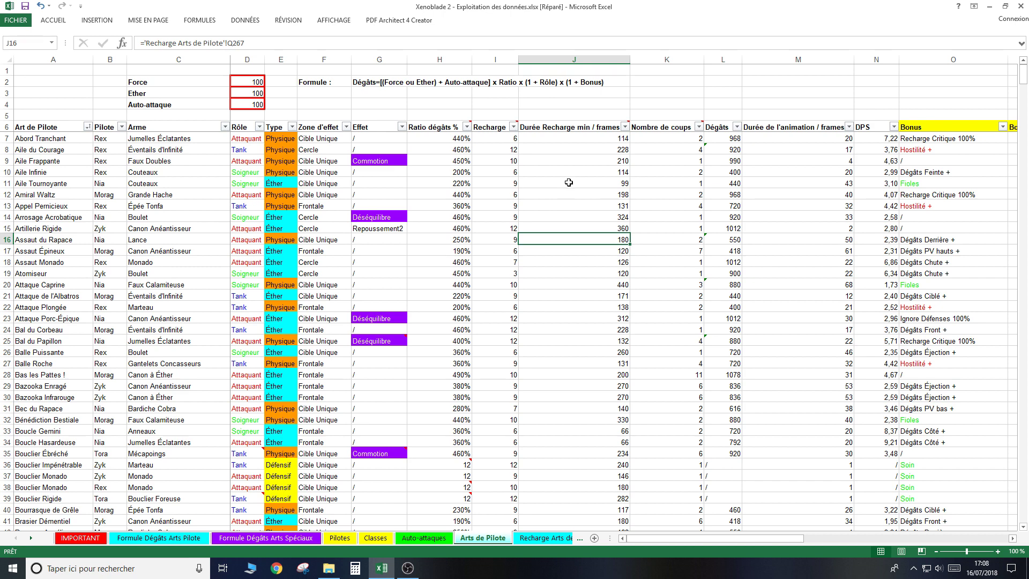
pyautogui.click(570, 182)
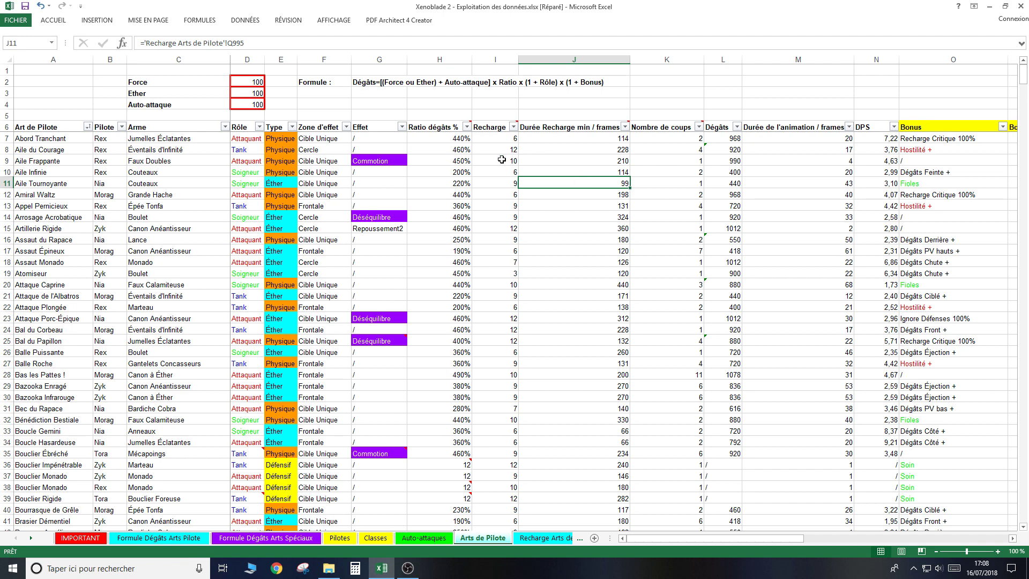
pyautogui.click(450, 173)
pyautogui.click(448, 148)
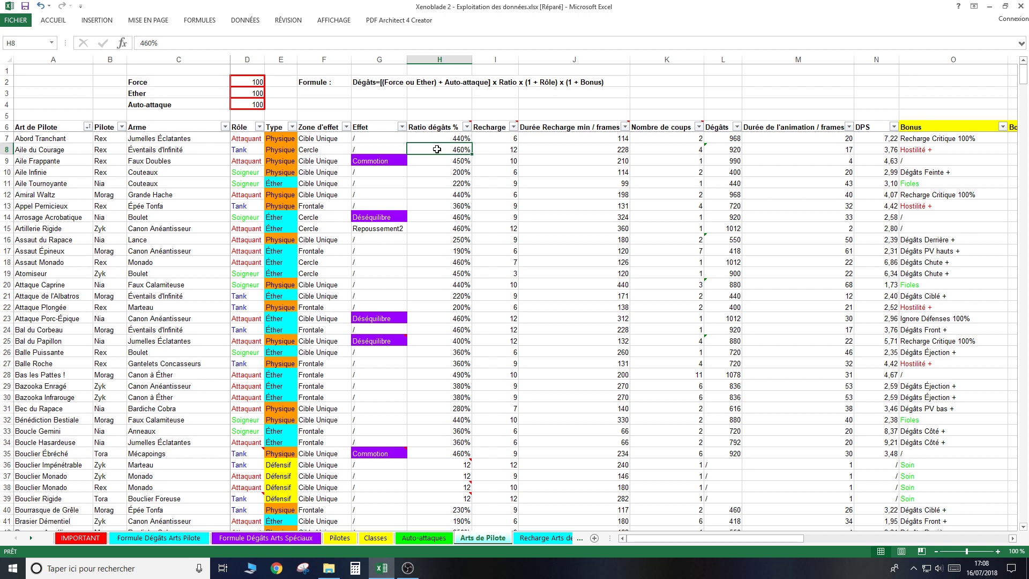
pyautogui.click(503, 146)
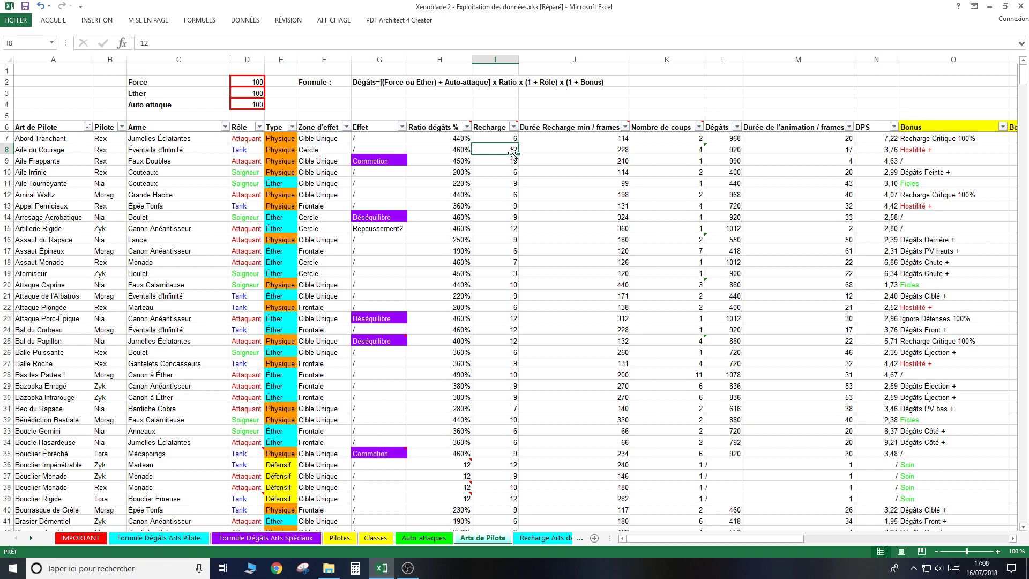
pyautogui.click(459, 150)
pyautogui.moveTo(458, 150); pyautogui.dragTo(481, 152)
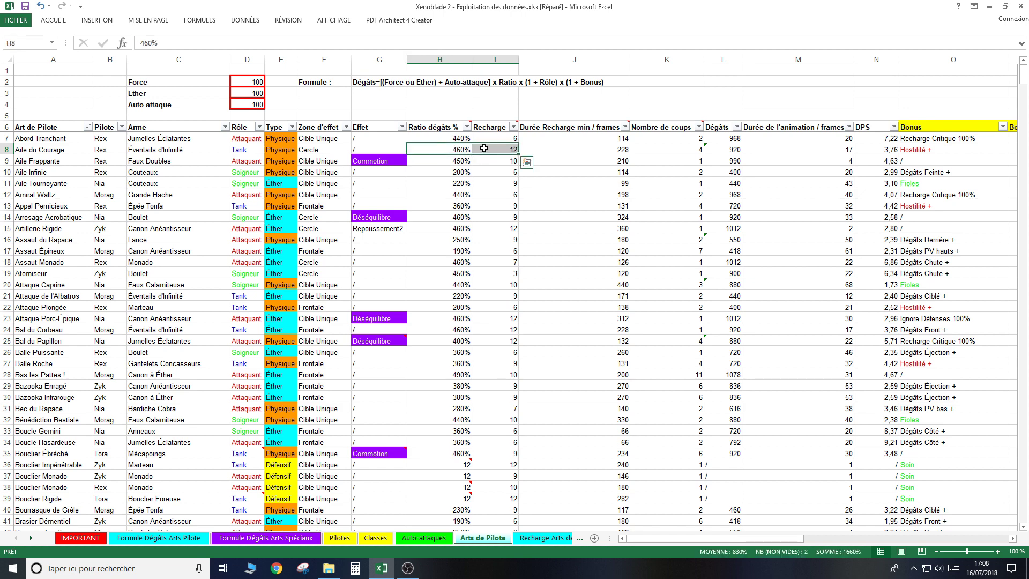
pyautogui.click(573, 149)
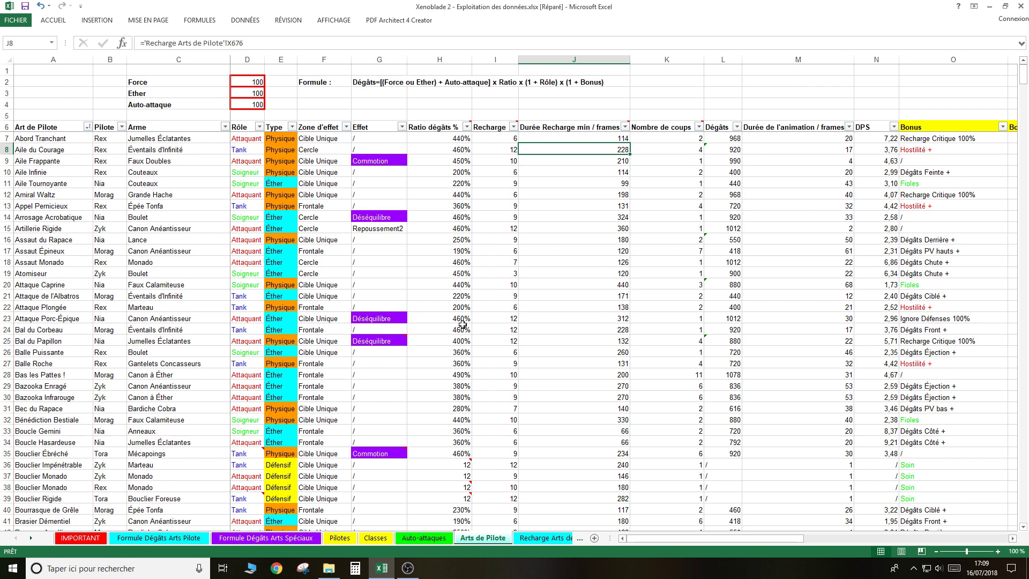
# Pass through the Recharge Arts de Pilote sheet and land on Arts de Pilote.
pyautogui.click(550, 541)
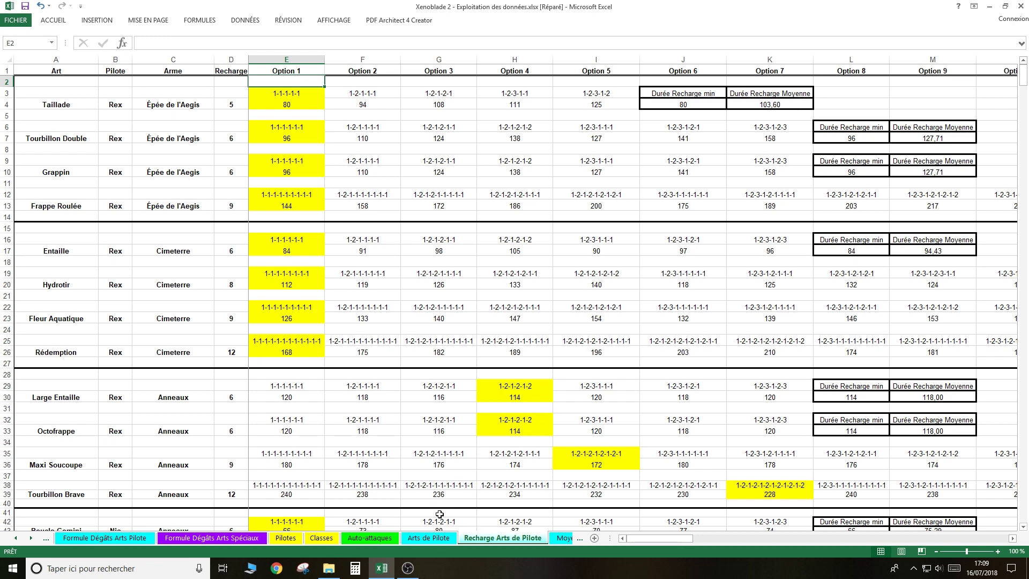
pyautogui.click(428, 538)
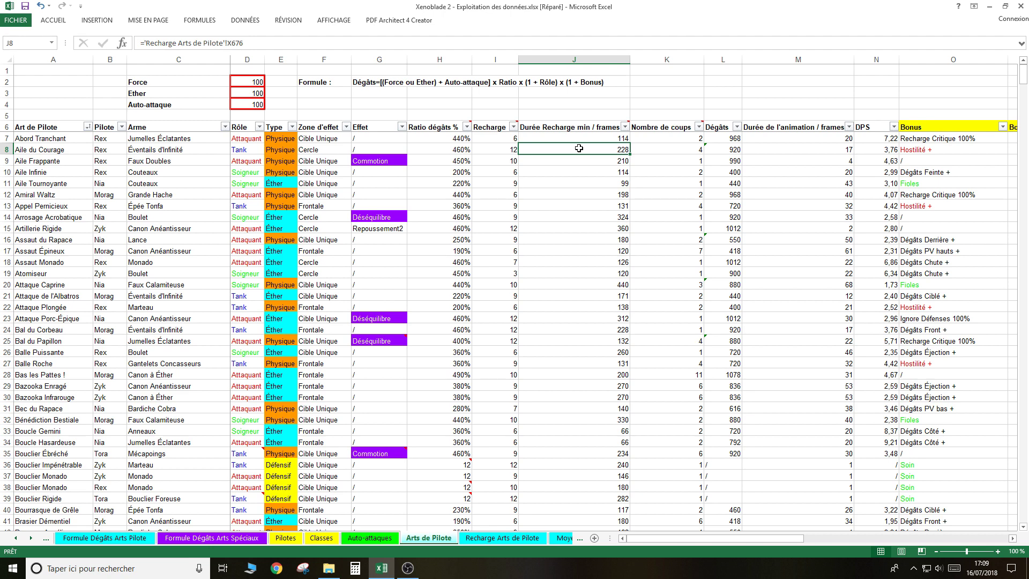
pyautogui.click(370, 537)
pyautogui.click(561, 140)
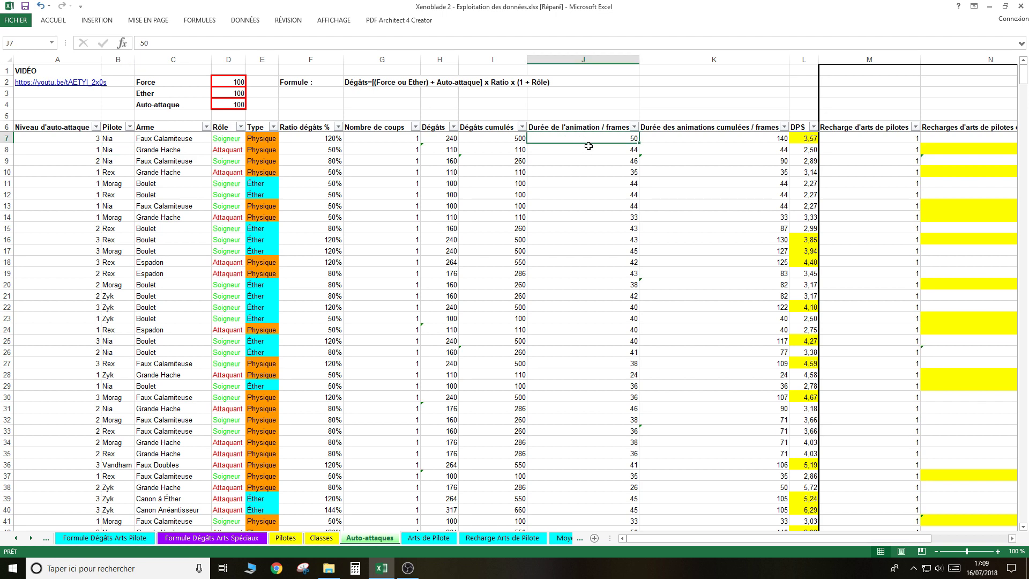
pyautogui.click(589, 146)
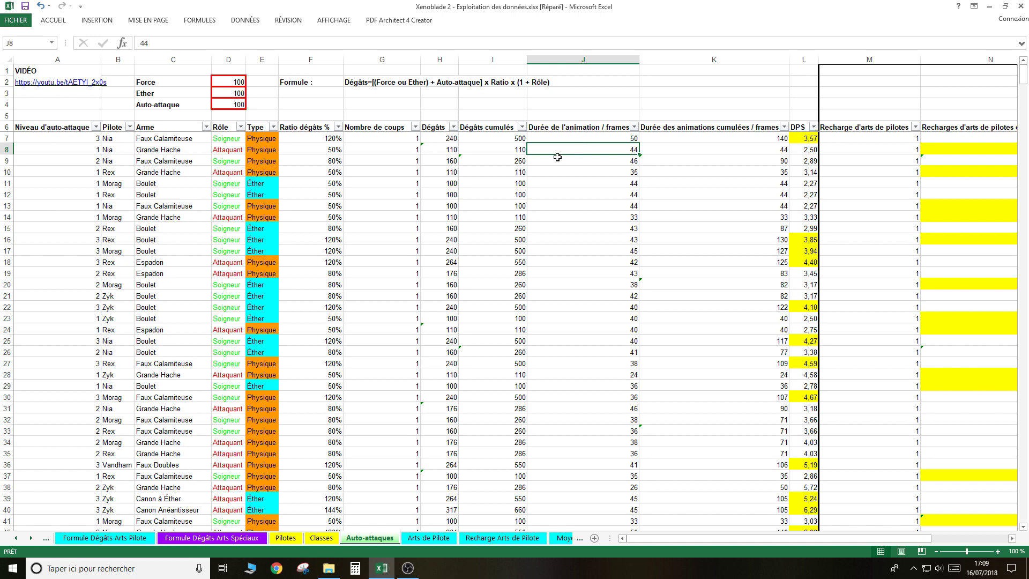
pyautogui.click(429, 538)
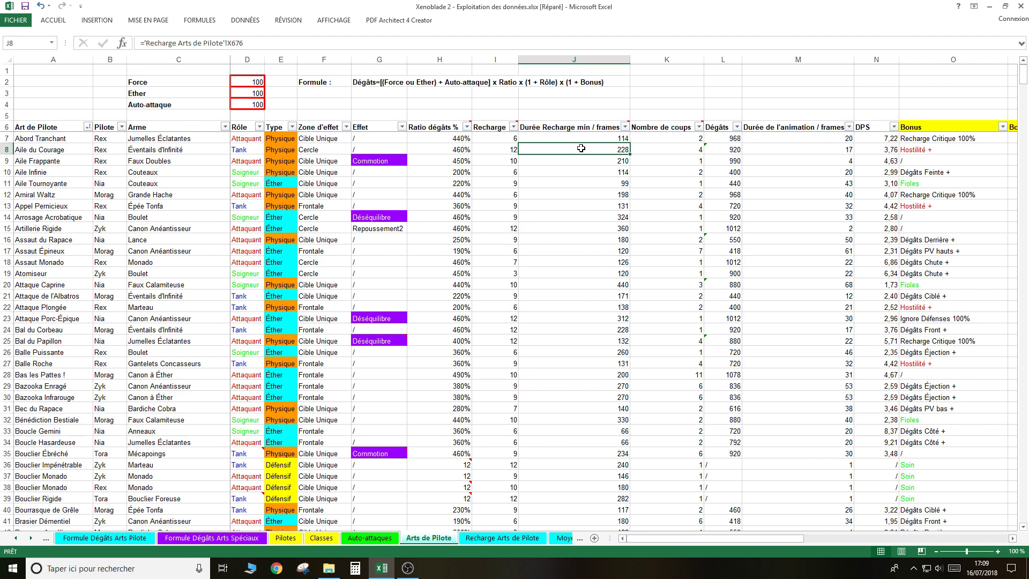
pyautogui.click(579, 136)
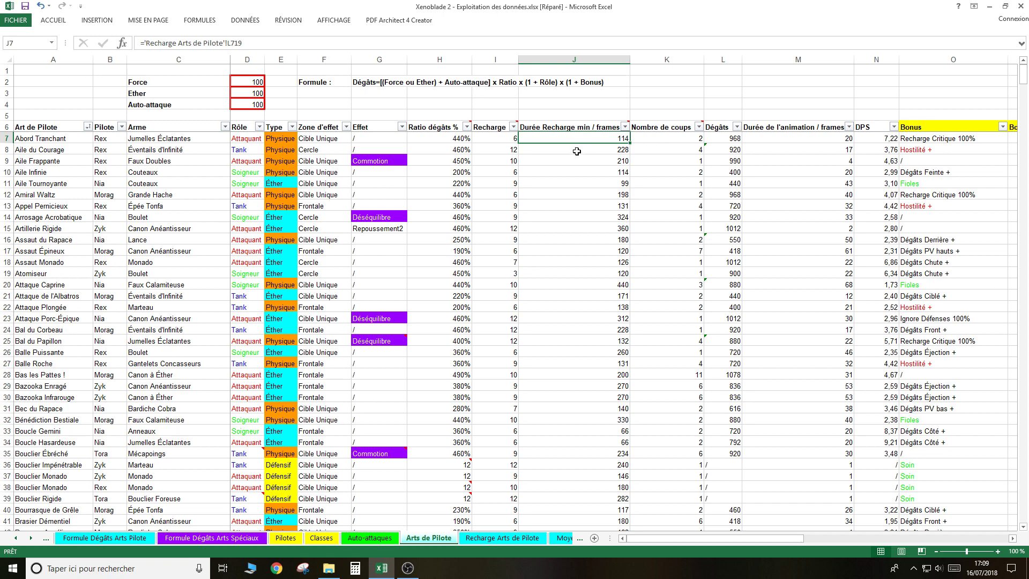
pyautogui.click(577, 151)
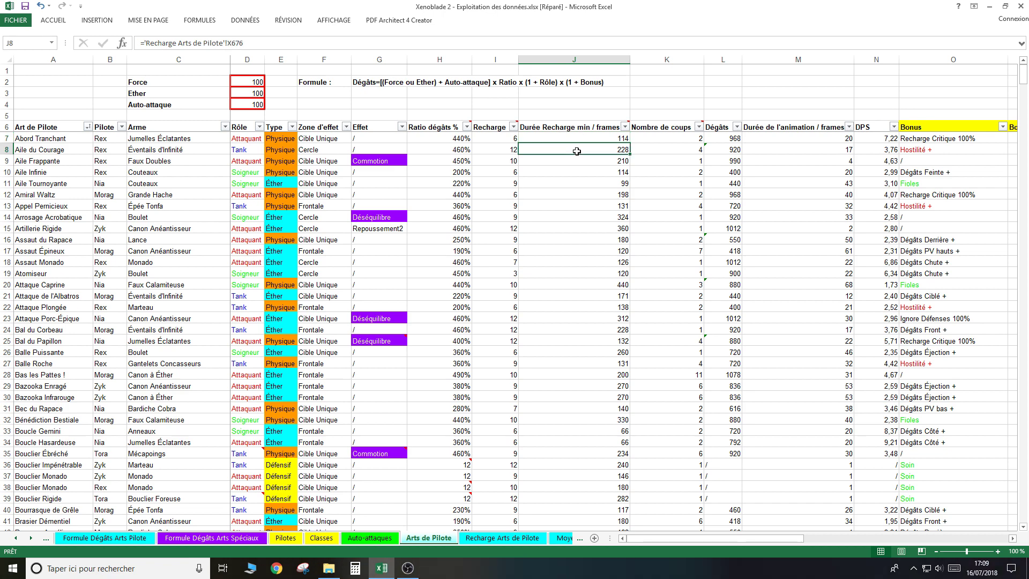
pyautogui.click(571, 137)
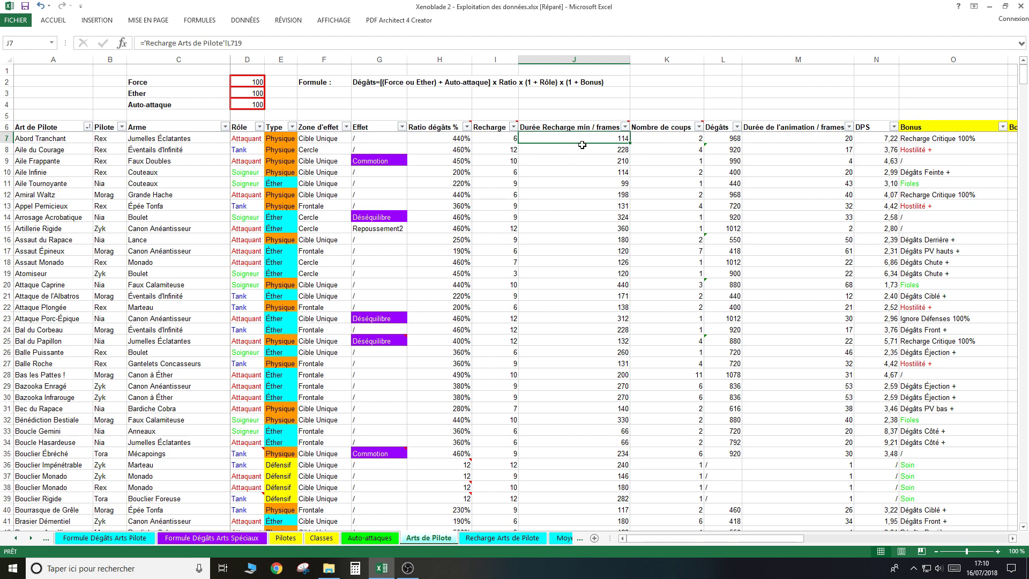
pyautogui.click(581, 145)
pyautogui.click(572, 137)
pyautogui.click(575, 148)
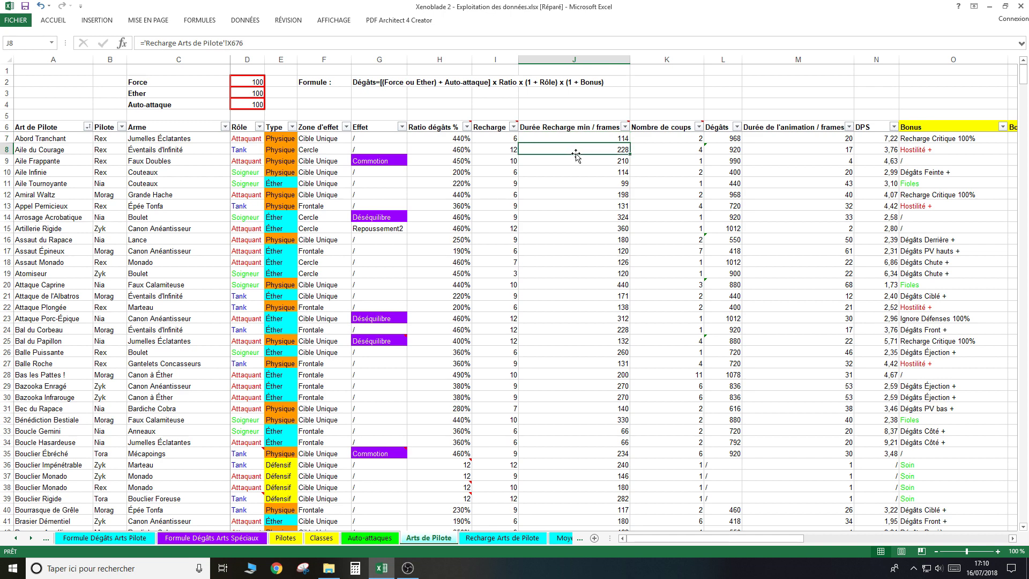
pyautogui.click(570, 141)
pyautogui.click(569, 147)
pyautogui.click(573, 136)
pyautogui.click(571, 159)
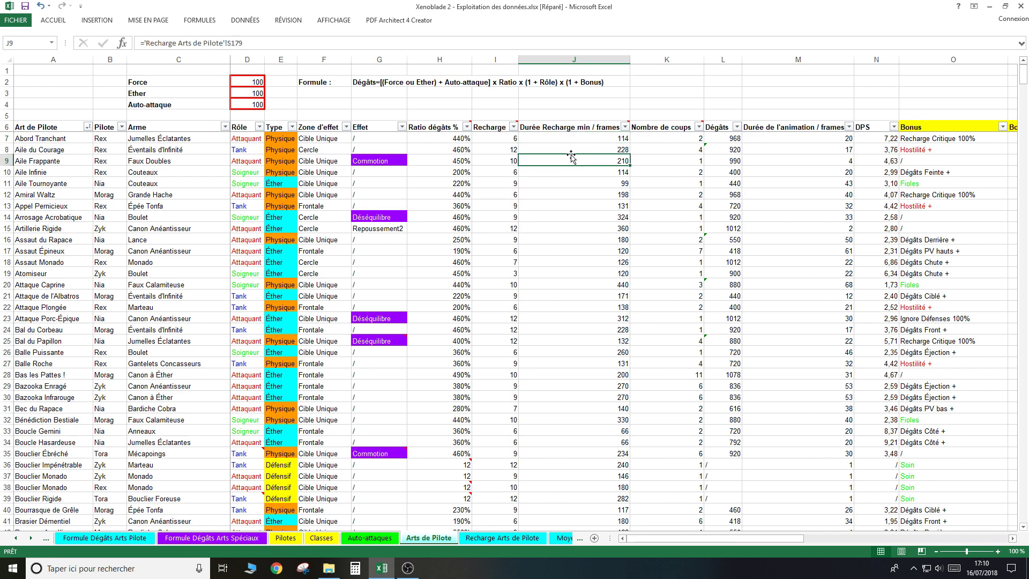
pyautogui.click(593, 149)
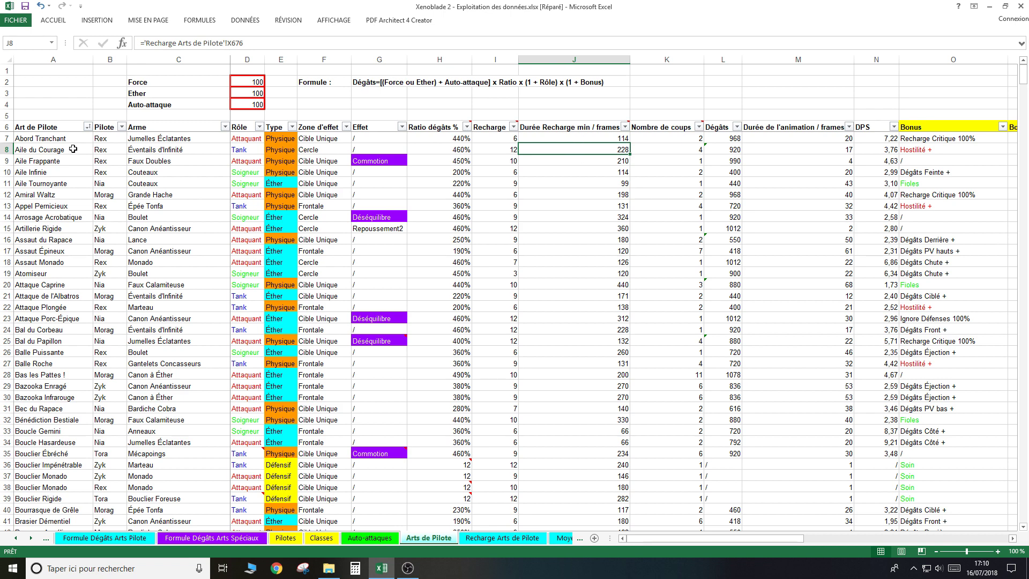
pyautogui.click(104, 150)
# Check Aile du Courage's weapon, then filter the Auto-attaques Pilote column to Rex only.
pyautogui.click(155, 149)
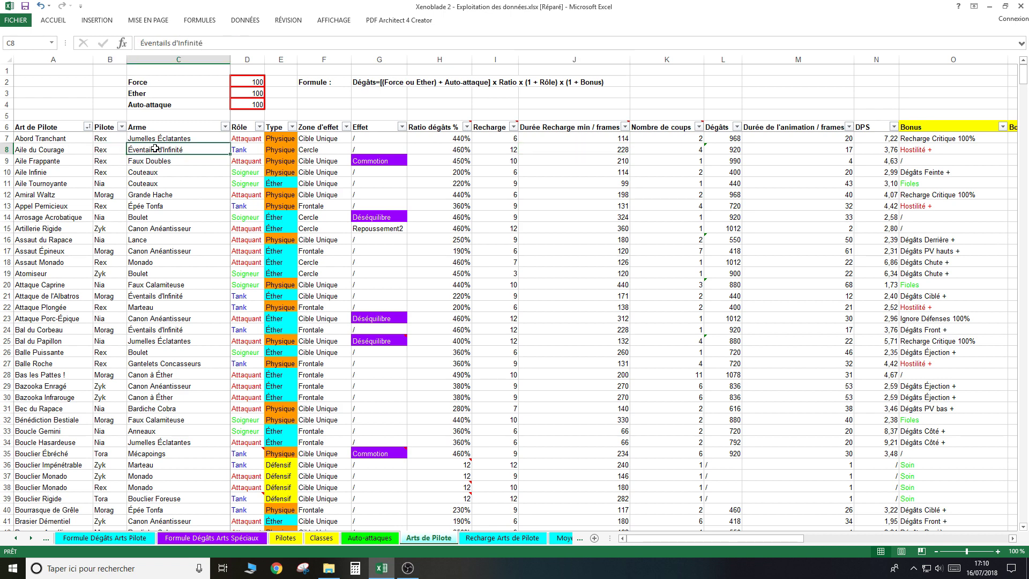
pyautogui.click(362, 538)
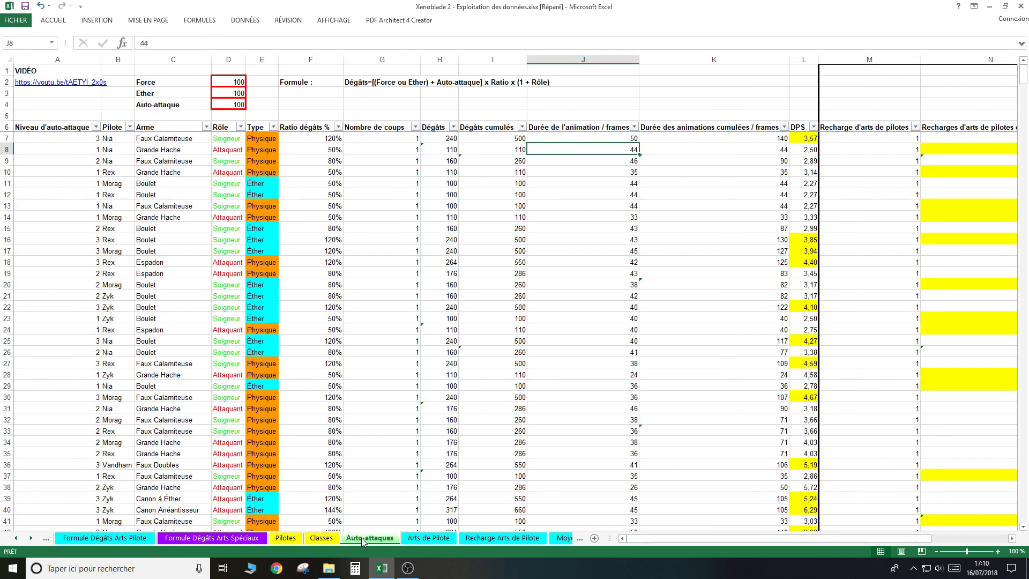
pyautogui.click(130, 127)
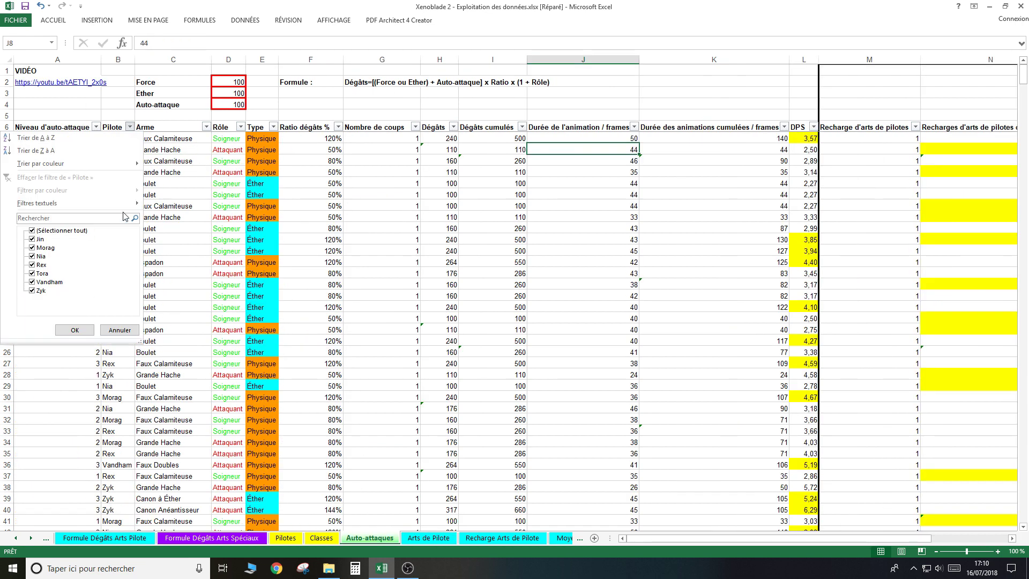
pyautogui.click(66, 230)
pyautogui.click(41, 264)
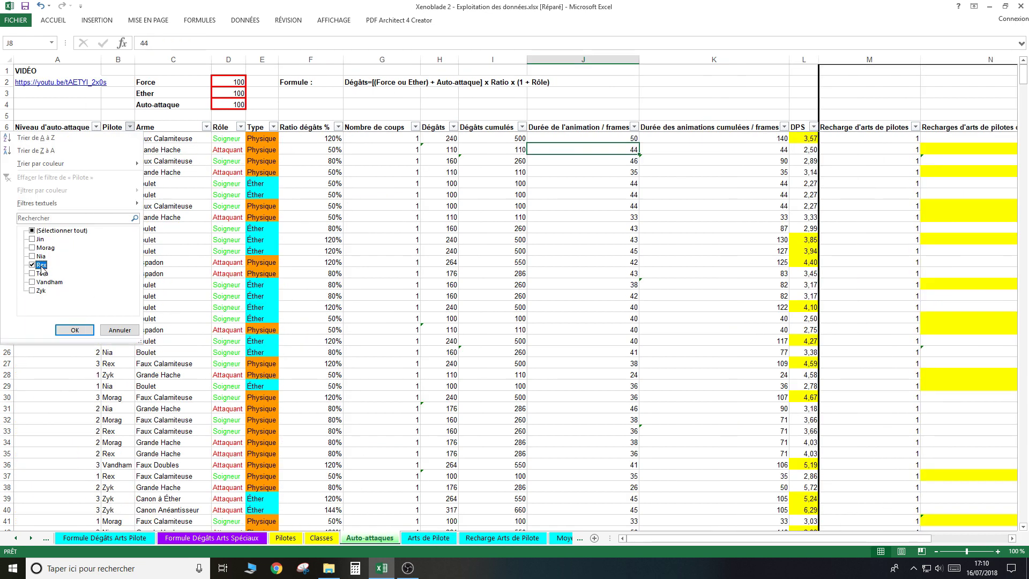
pyautogui.click(78, 329)
# Filter the Arme column to Éventails d'Infinité only.
pyautogui.click(205, 127)
pyautogui.click(142, 231)
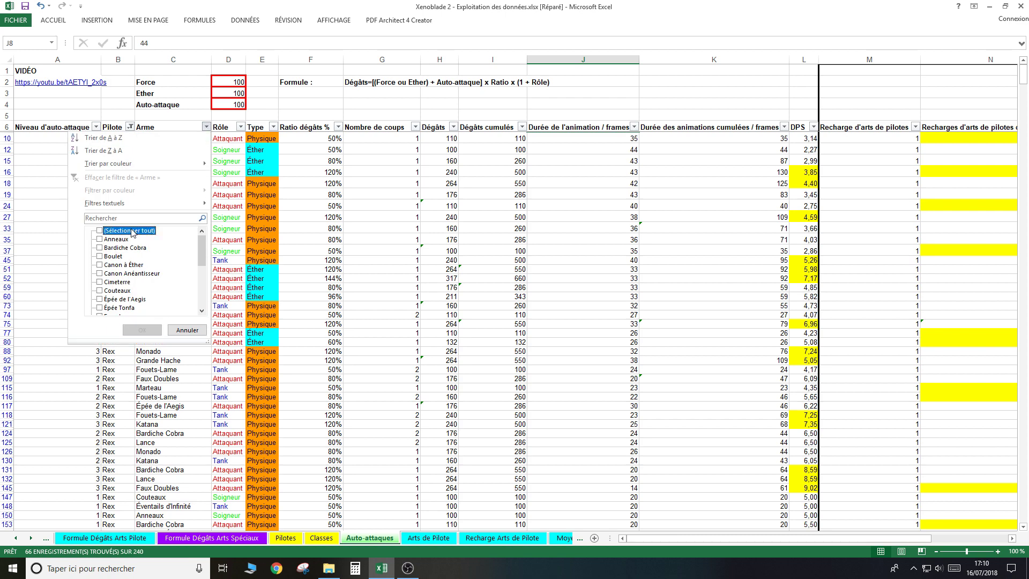
pyautogui.scroll(-1, 139, 300)
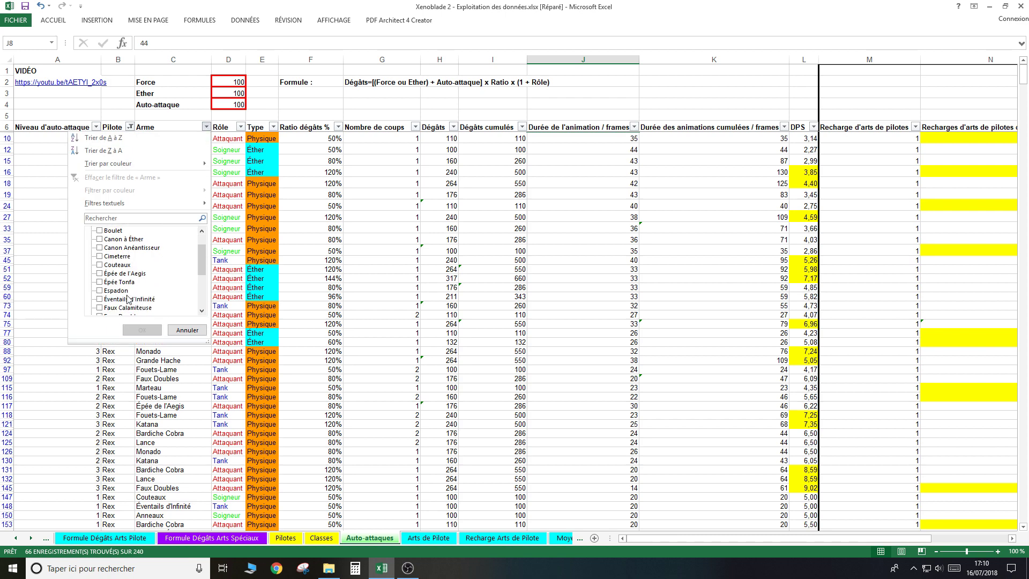
pyautogui.click(129, 299)
pyautogui.click(142, 330)
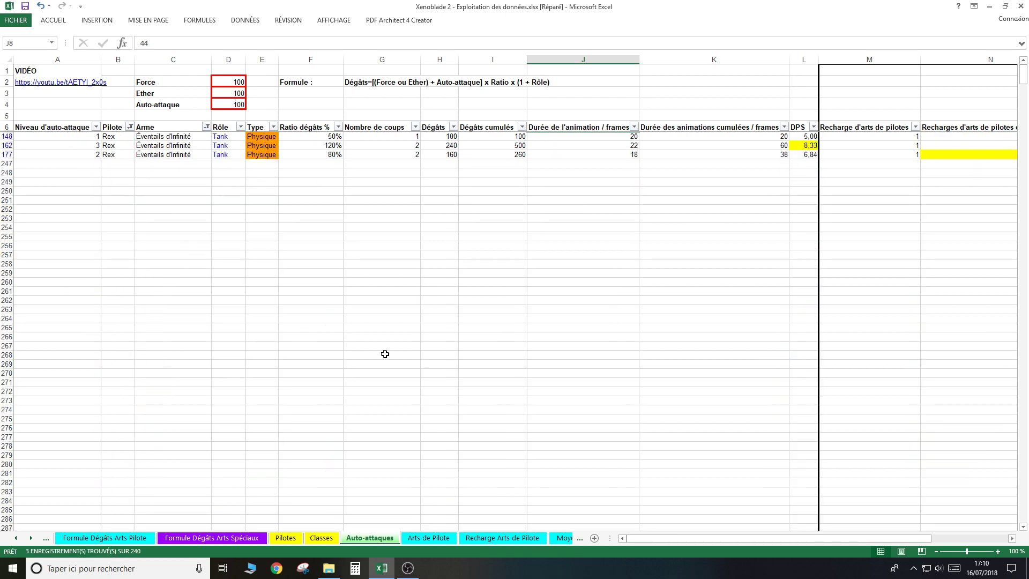
# Inspect the cumulative recharge formula in N177, recheck the Arme filter, and return to Arts de Pilote.
pyautogui.moveTo(667, 538); pyautogui.dragTo(763, 536)
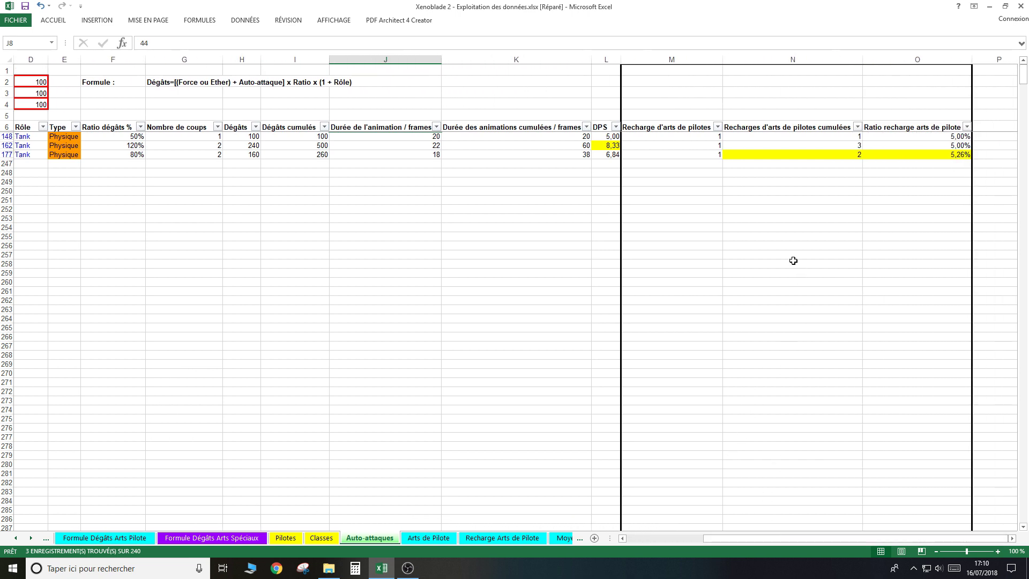
pyautogui.click(766, 155)
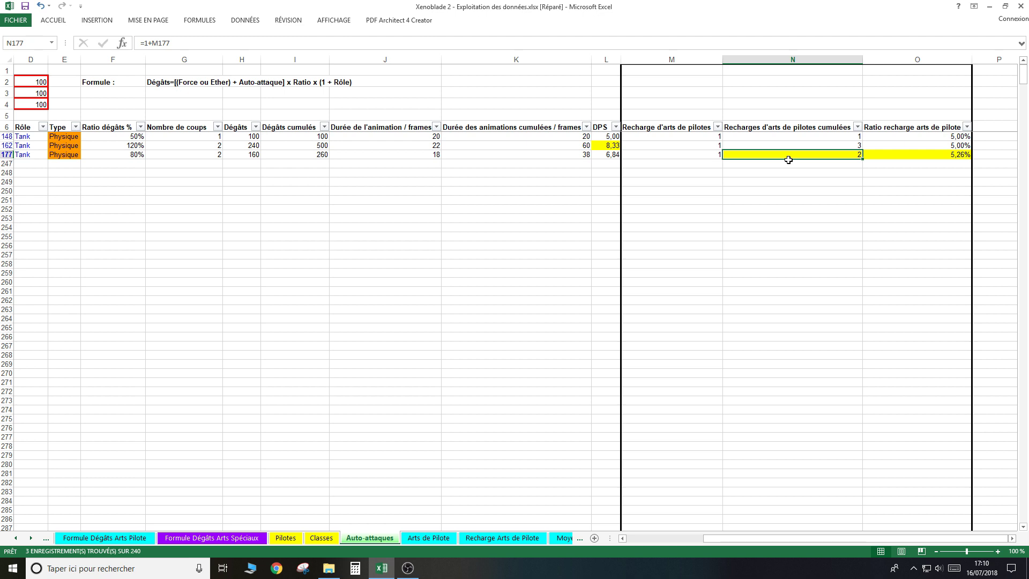
pyautogui.moveTo(836, 538); pyautogui.dragTo(732, 553)
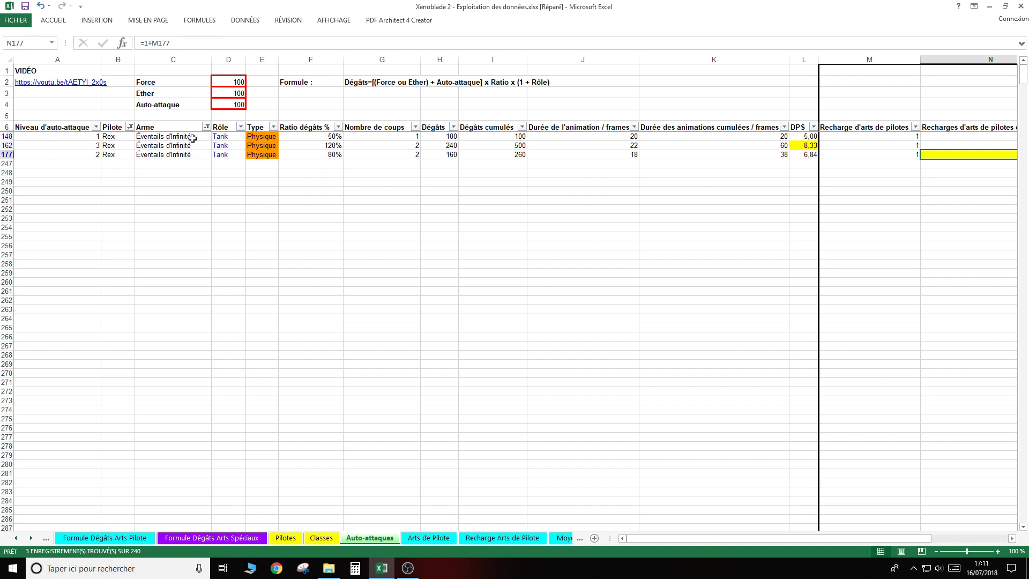
pyautogui.click(206, 127)
pyautogui.click(297, 323)
pyautogui.click(426, 537)
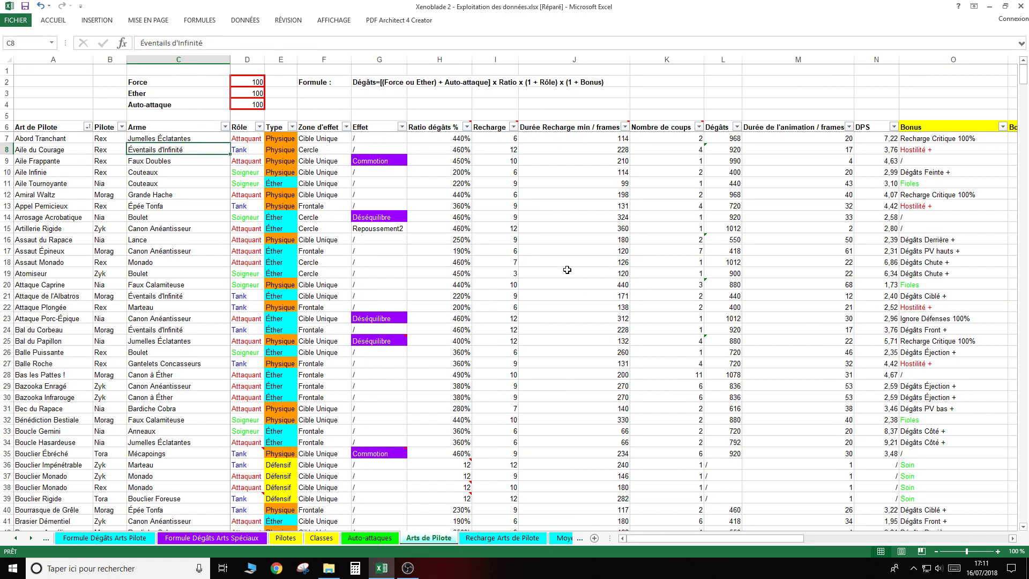
# Inspect Aile du Courage's recharge formula in J8, then switch to Recharge Arts de Pilote.
pyautogui.click(608, 149)
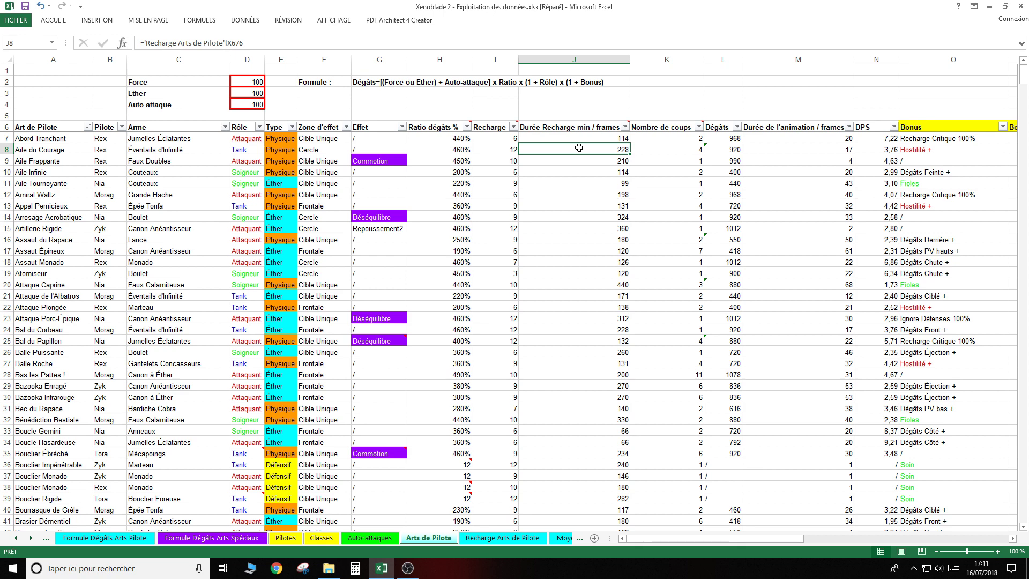
pyautogui.click(507, 541)
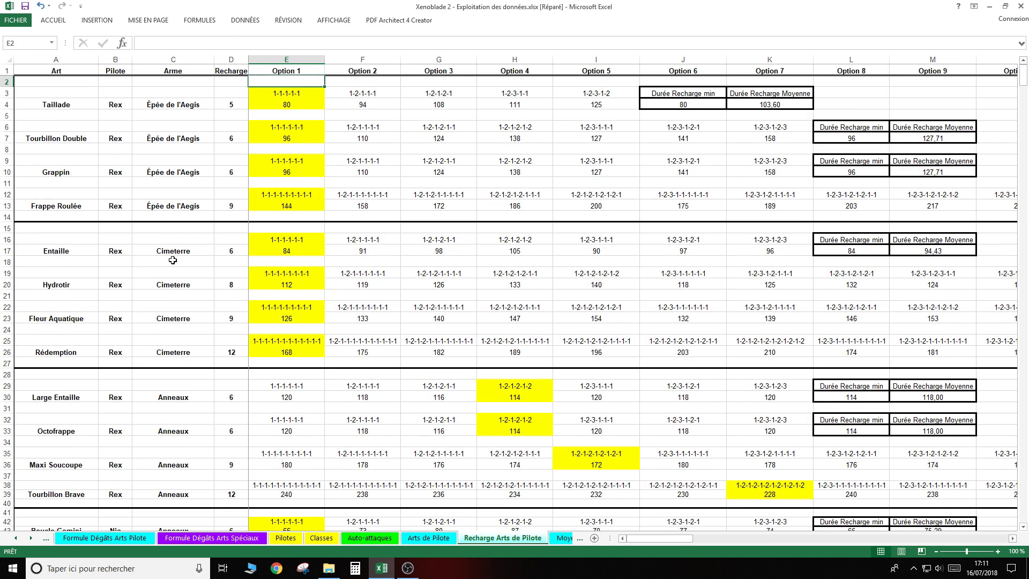
# Search the Recharge Arts de Pilote sheet for 'entai' with Find.
pyautogui.hotkey('ctrl', 'f')
pyautogui.write('é')
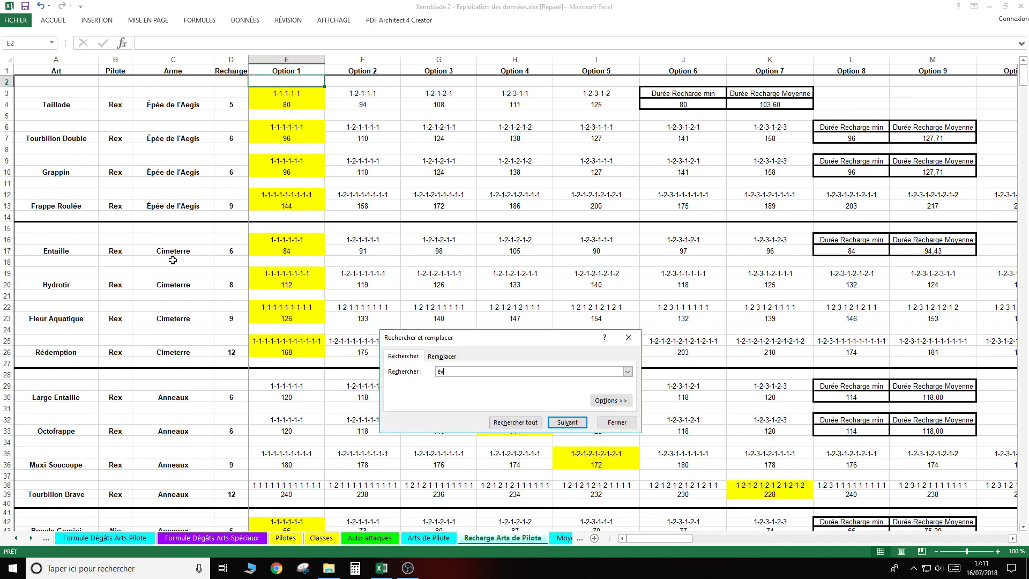
pyautogui.write('entail')
pyautogui.click(568, 428)
pyautogui.click(629, 337)
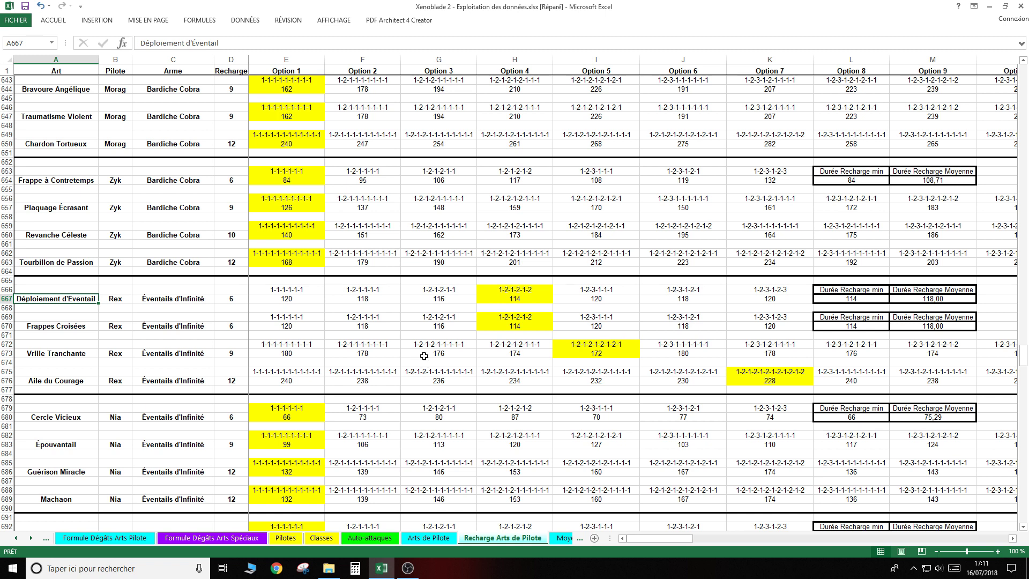
# Check row 8's art name, then inspect Aile du Courage's 228 recharge formula in row 676.
pyautogui.click(415, 538)
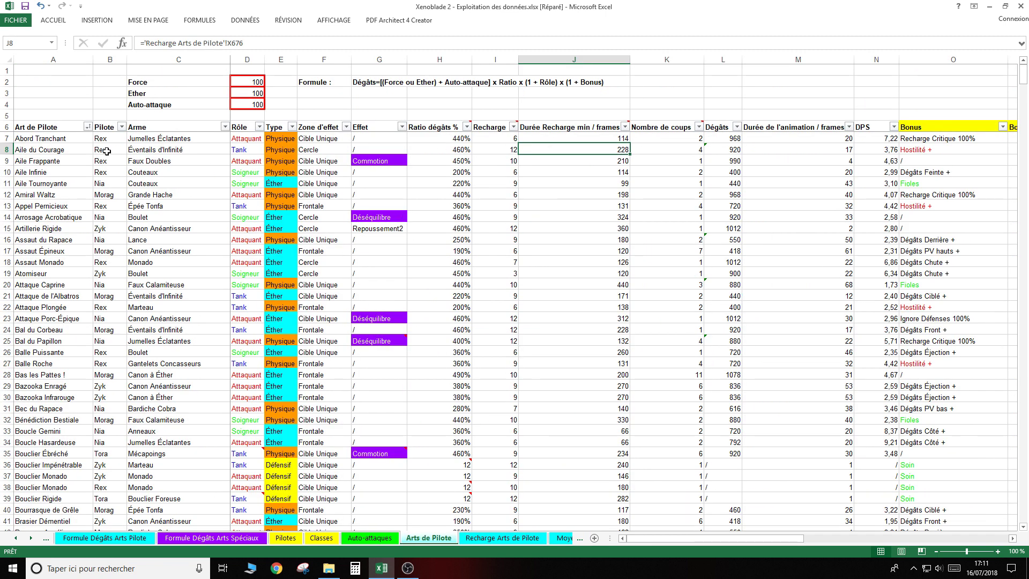
pyautogui.click(77, 150)
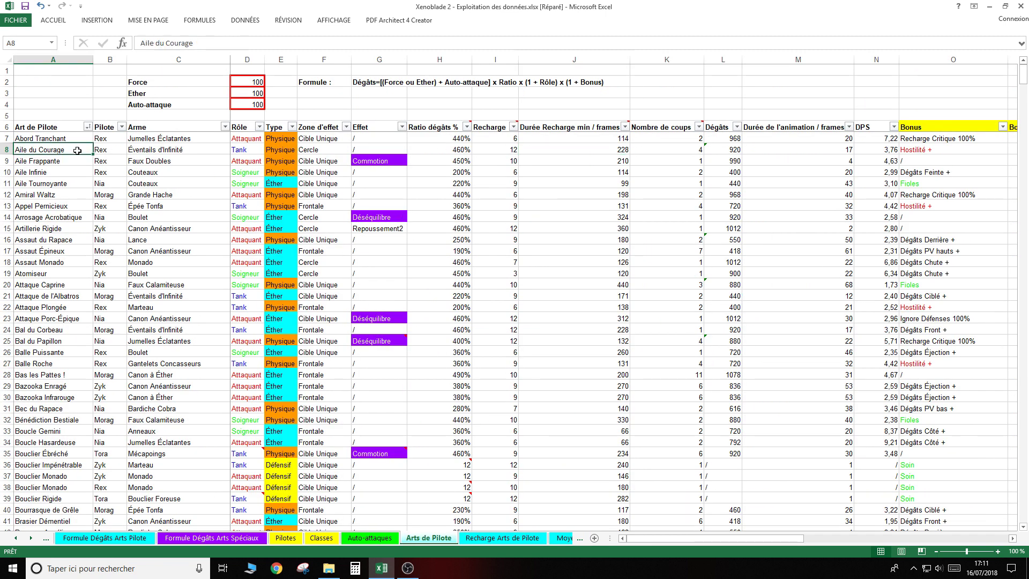
pyautogui.click(503, 538)
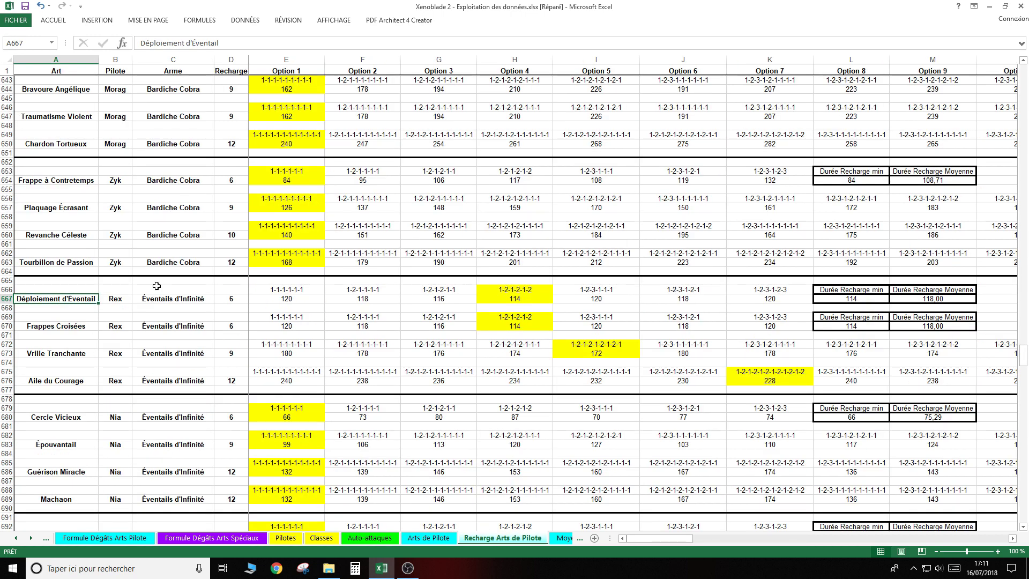
pyautogui.click(5, 380)
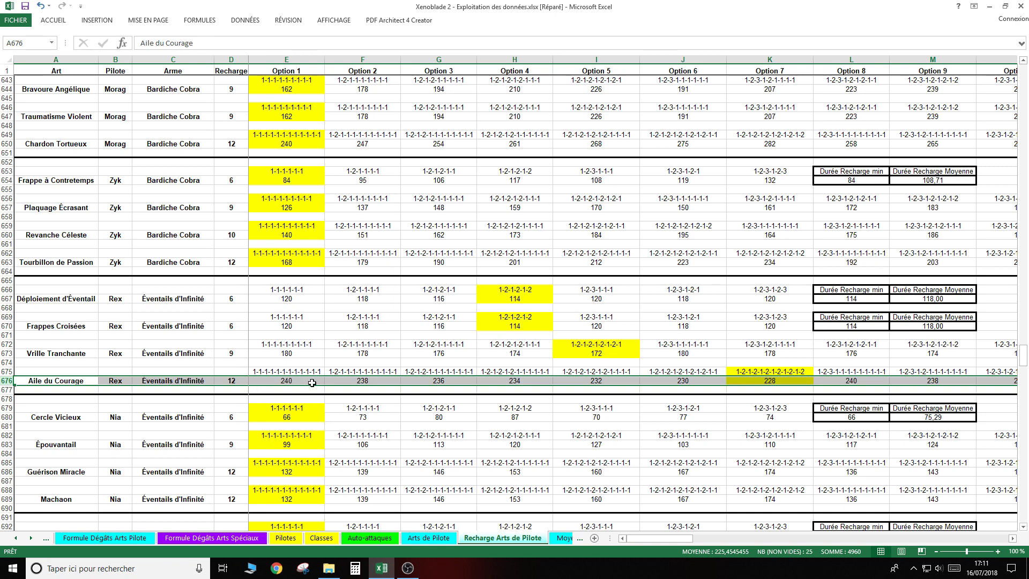
pyautogui.click(757, 378)
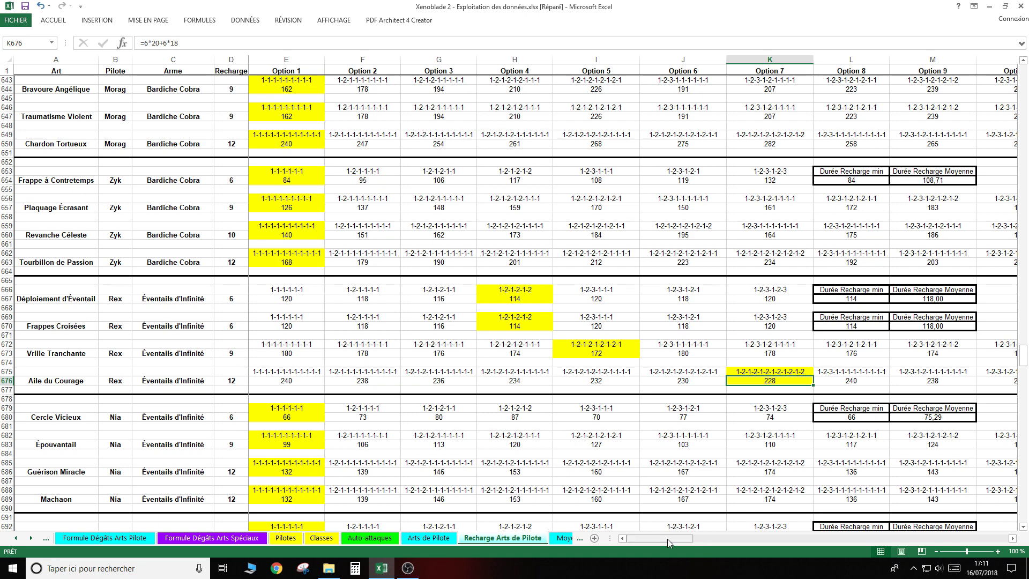
# Compare the minimum recharge formula in X676 with the 228 value, then return to Arts de Pilote.
pyautogui.moveTo(667, 539); pyautogui.dragTo(970, 540)
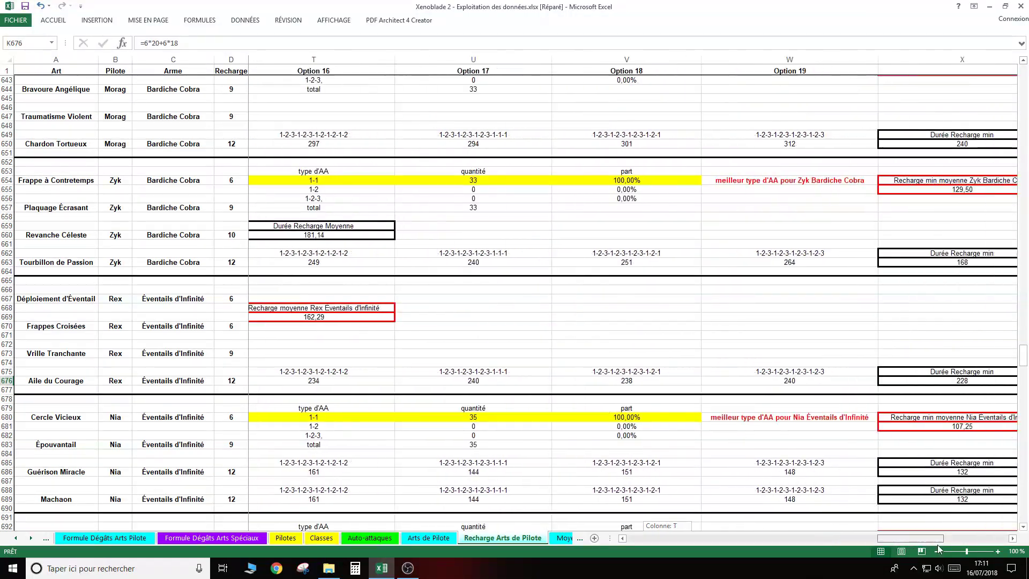
pyautogui.click(520, 381)
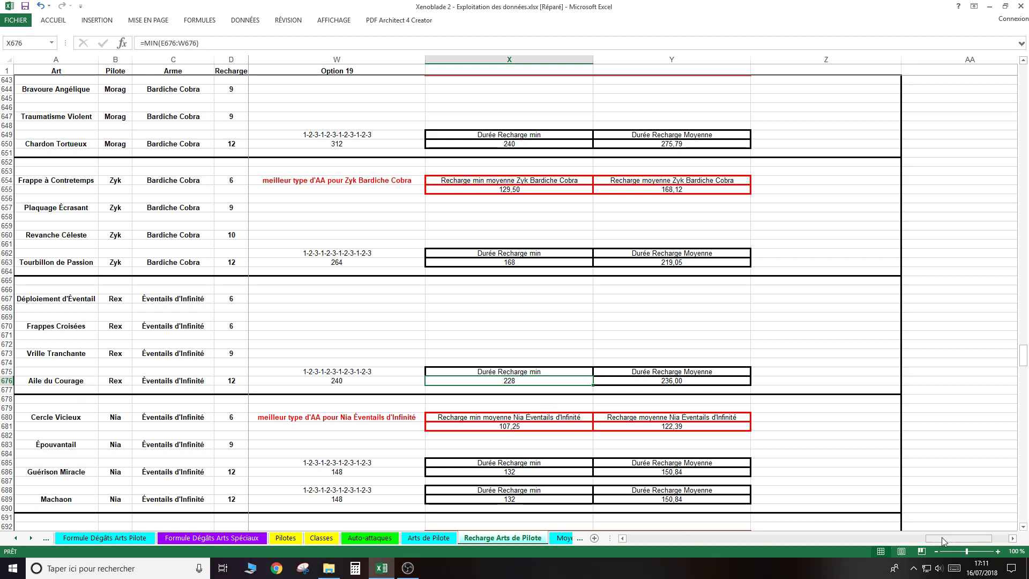
pyautogui.moveTo(959, 539); pyautogui.dragTo(628, 539)
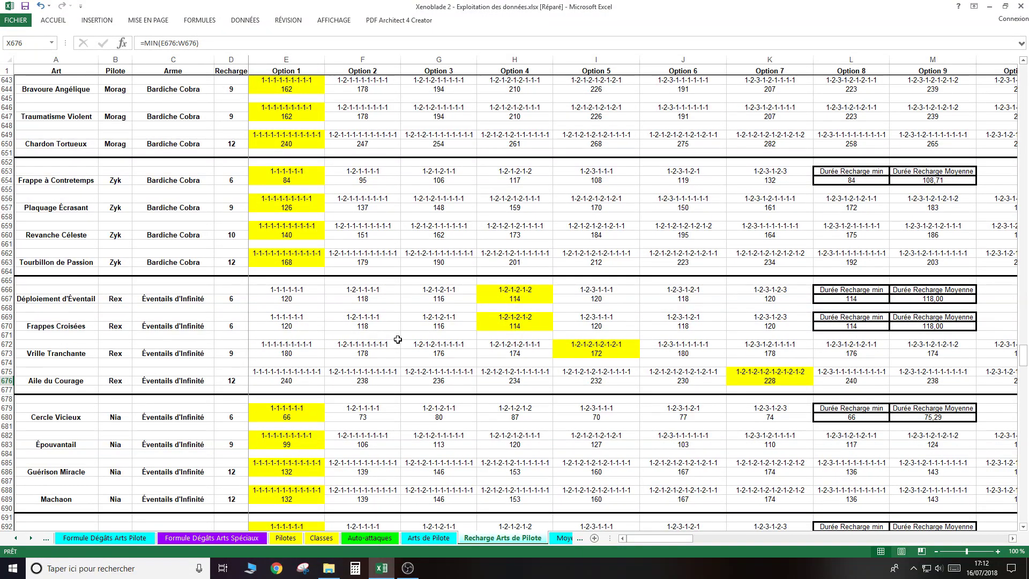
pyautogui.click(765, 378)
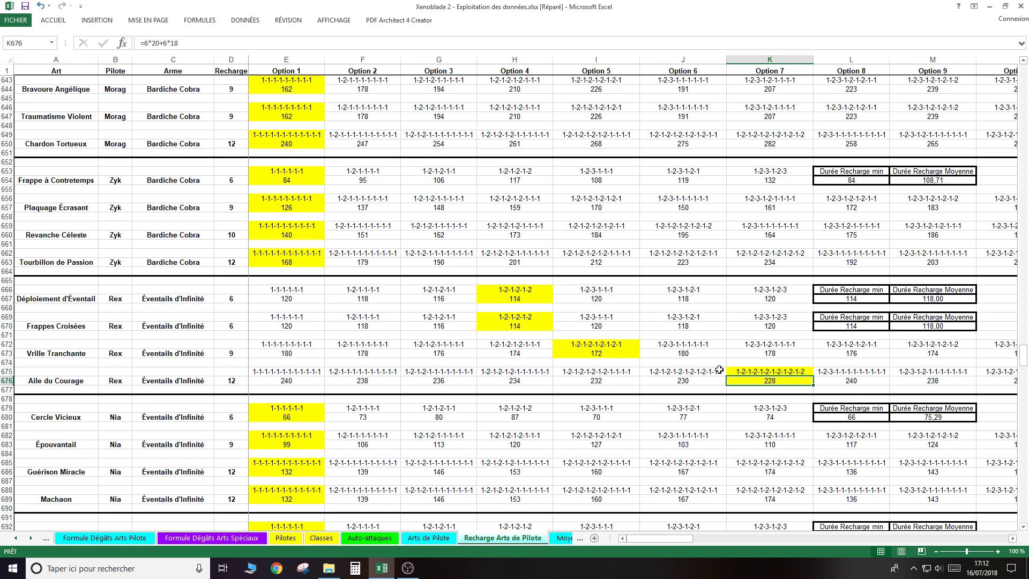
pyautogui.click(429, 537)
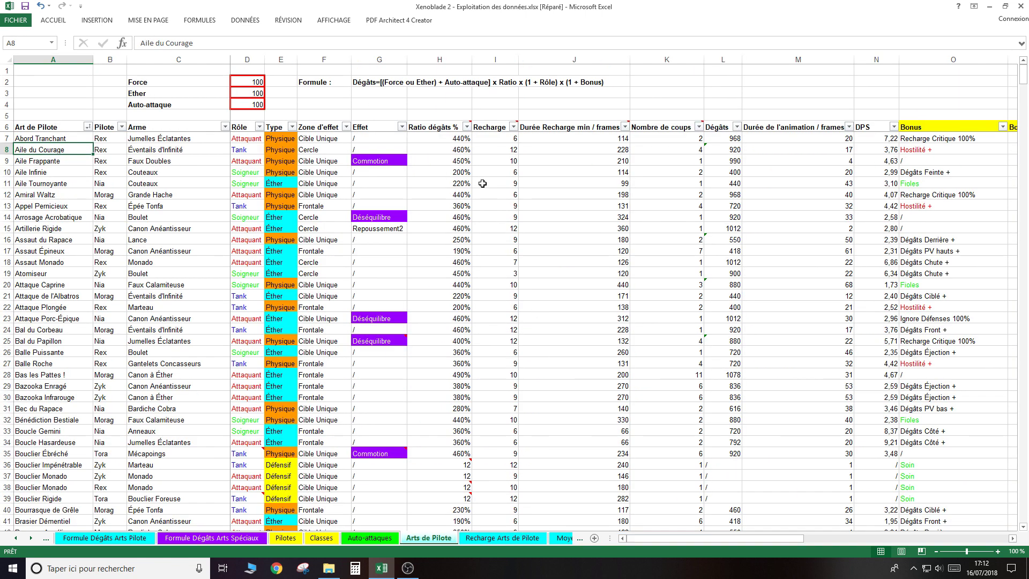
pyautogui.click(457, 161)
pyautogui.click(504, 160)
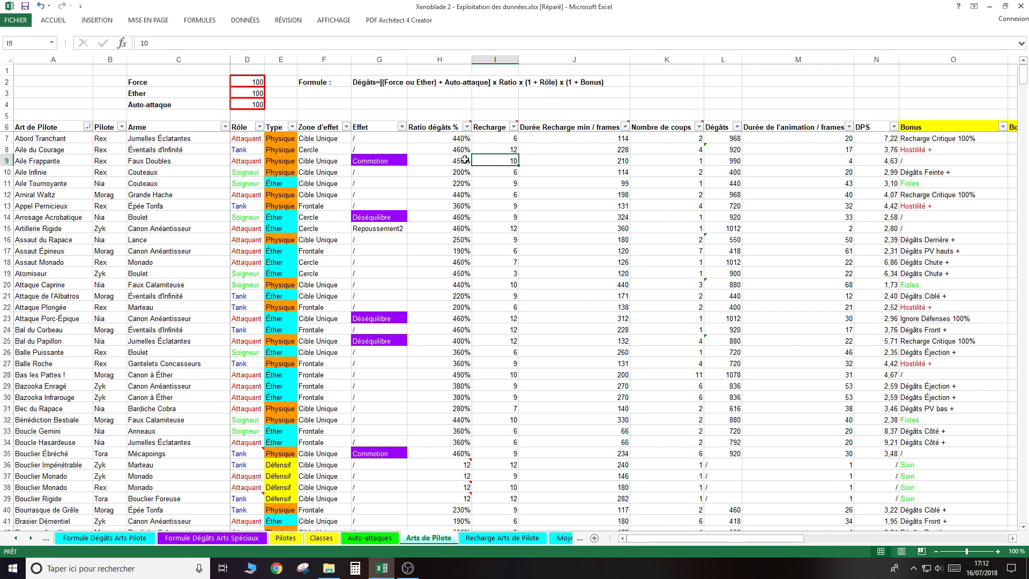
pyautogui.click(504, 537)
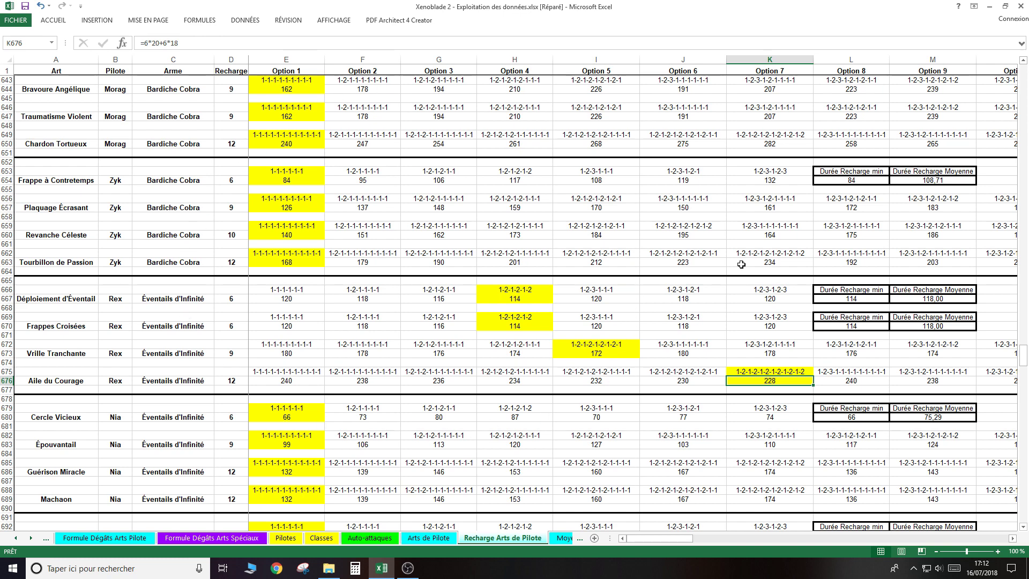
pyautogui.moveTo(1024, 356); pyautogui.dragTo(1020, 511)
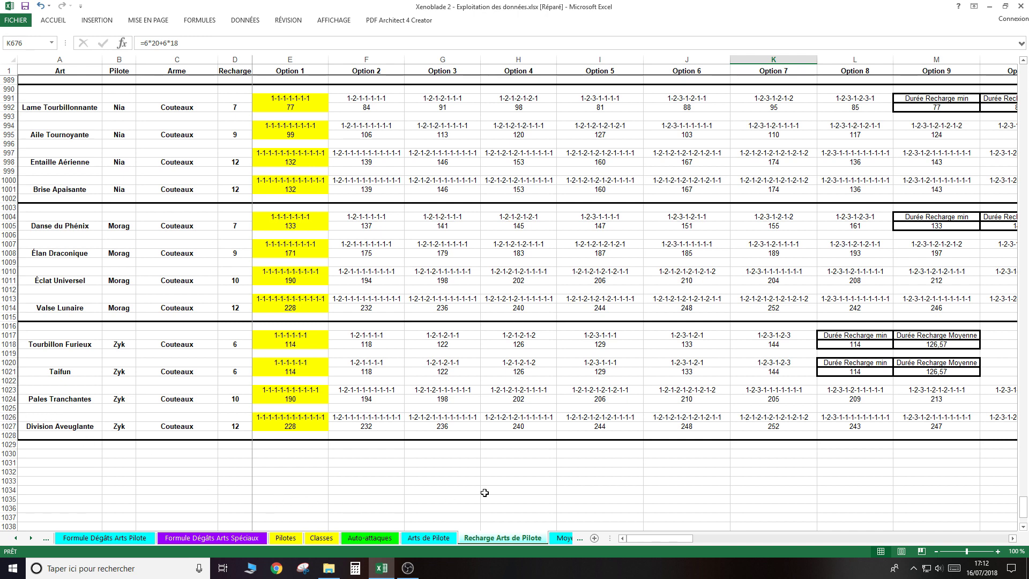
pyautogui.moveTo(1022, 506); pyautogui.dragTo(985, 93)
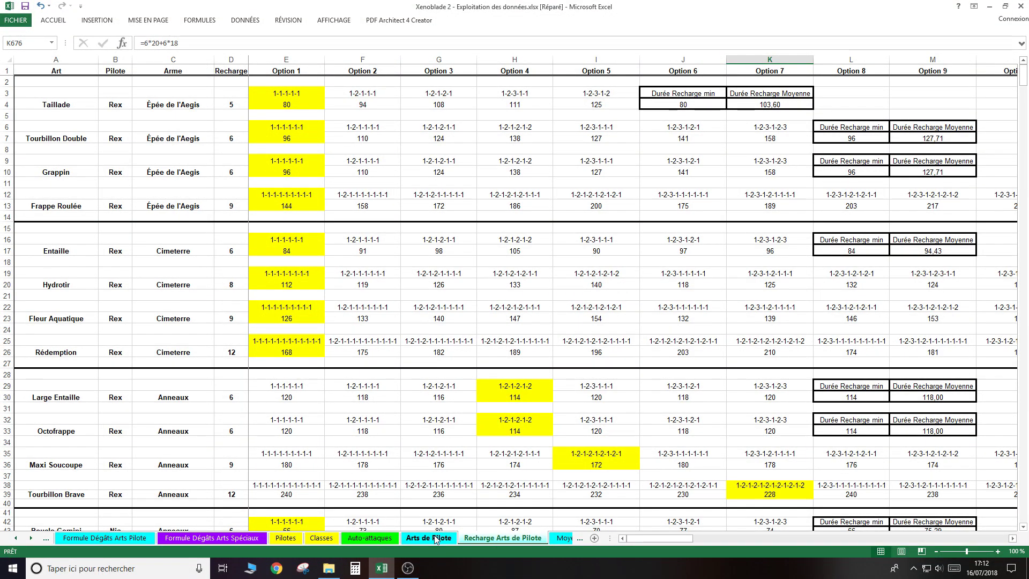
pyautogui.click(435, 538)
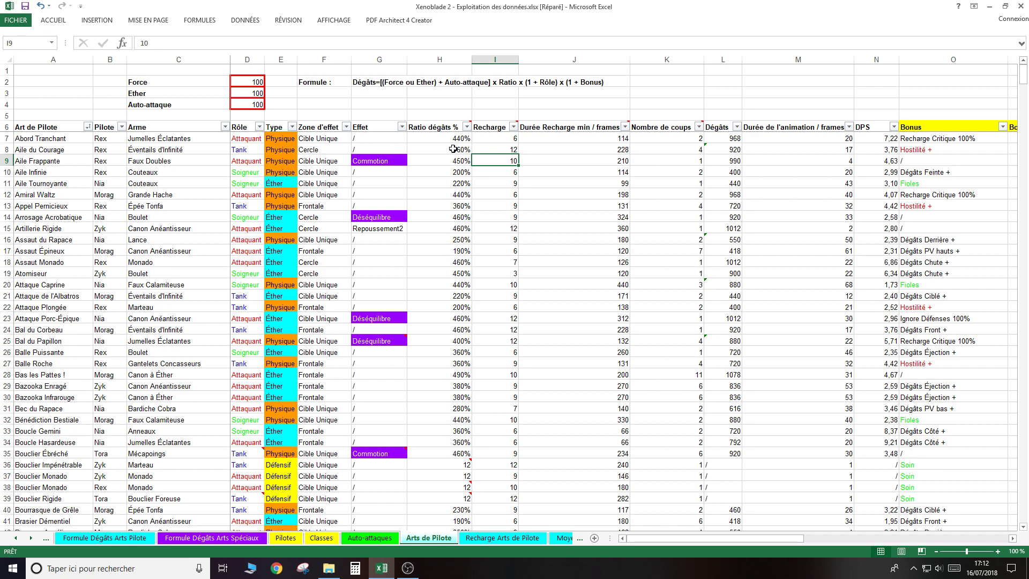
pyautogui.click(453, 149)
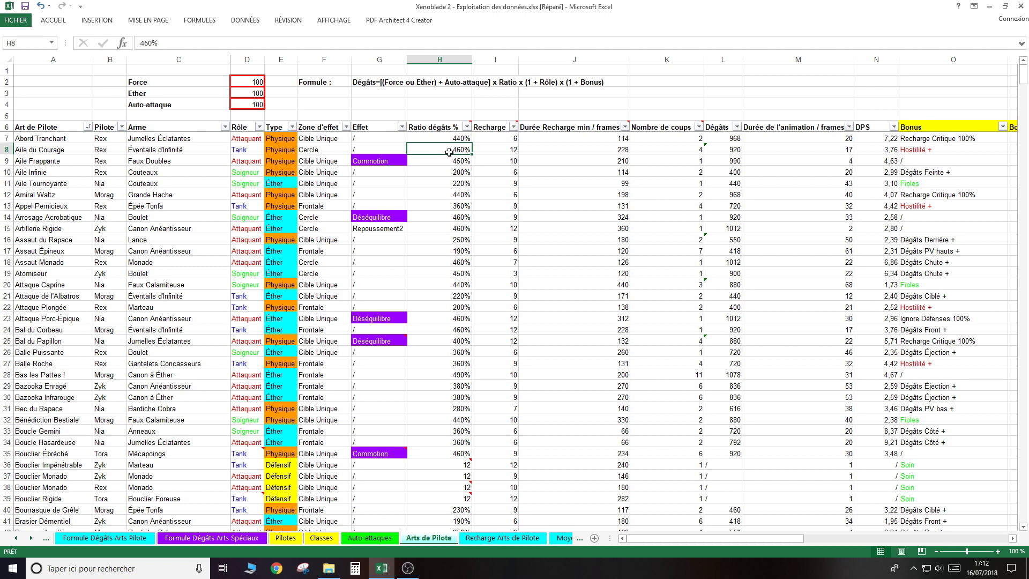
pyautogui.click(500, 152)
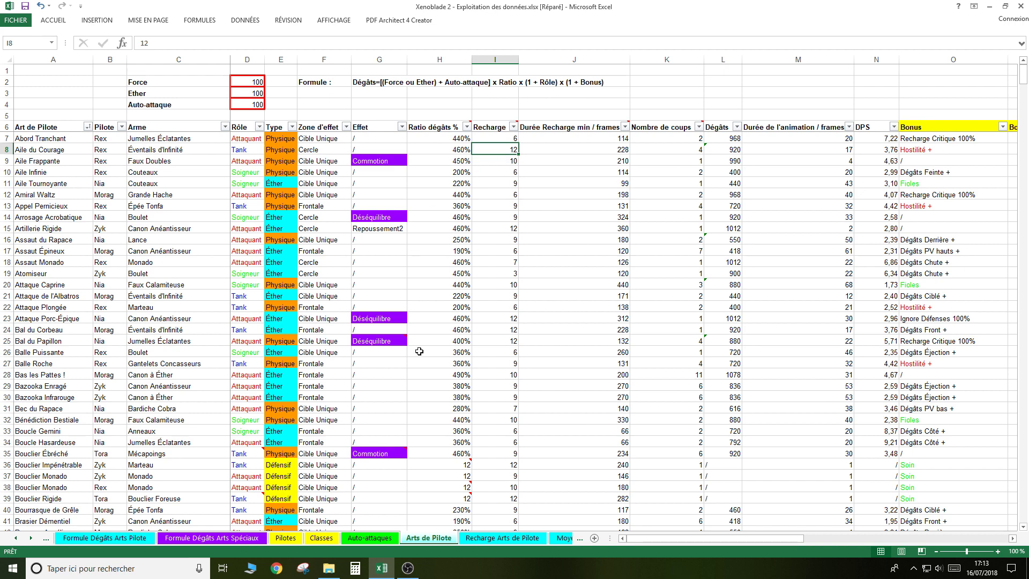
pyautogui.click(450, 232)
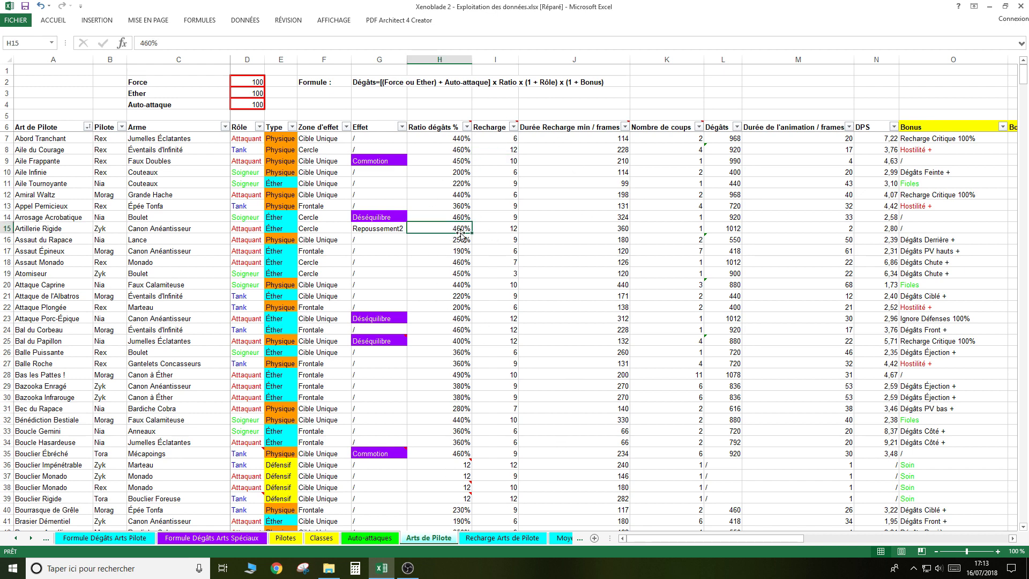
pyautogui.click(480, 229)
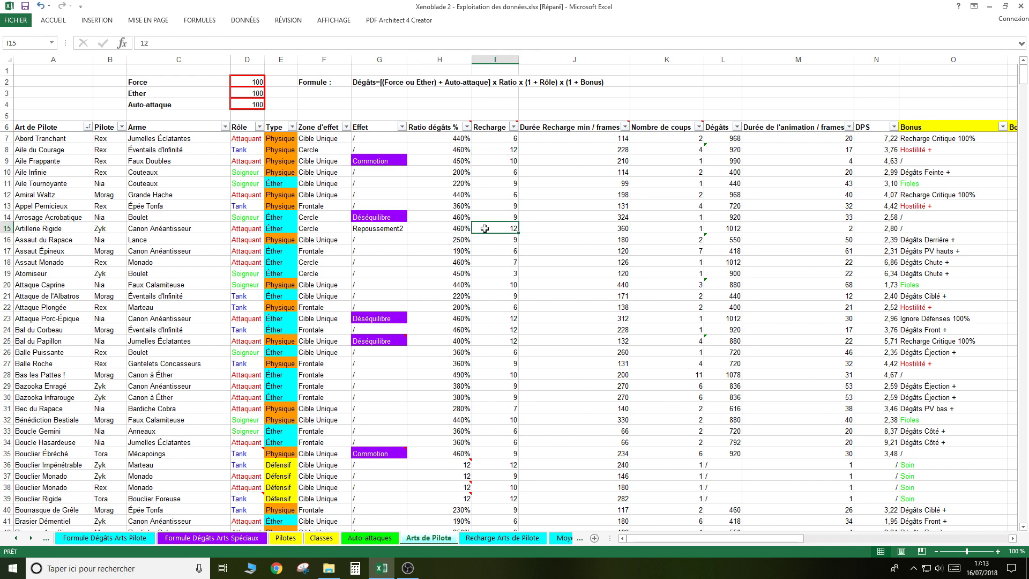
pyautogui.click(453, 228)
pyautogui.click(493, 229)
pyautogui.click(455, 229)
pyautogui.click(486, 227)
pyautogui.moveTo(443, 230); pyautogui.dragTo(438, 290)
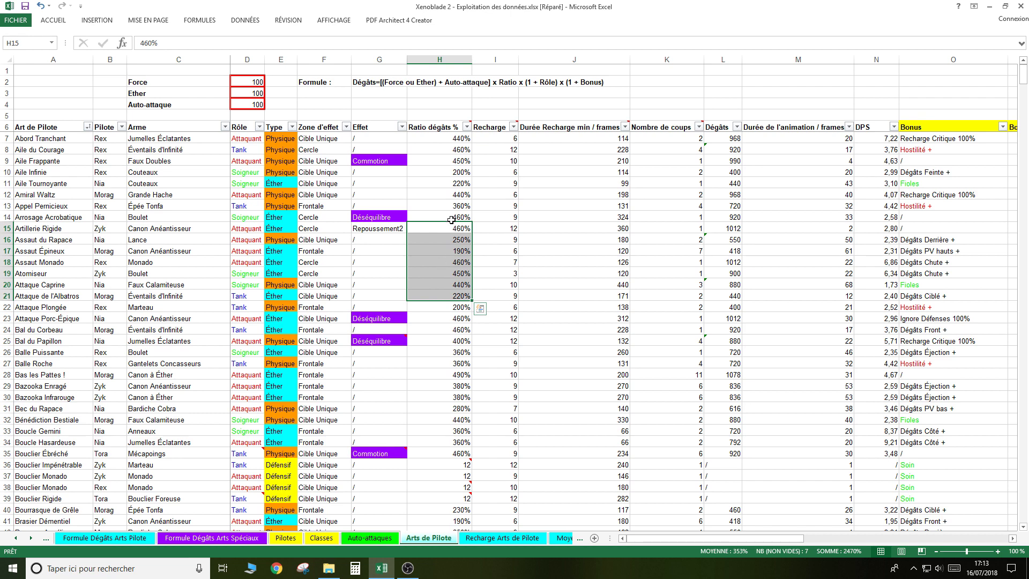
pyautogui.moveTo(447, 227)
pyautogui.mouseDown()
pyautogui.moveTo(445, 243)
pyautogui.moveTo(439, 235)
pyautogui.mouseUp()
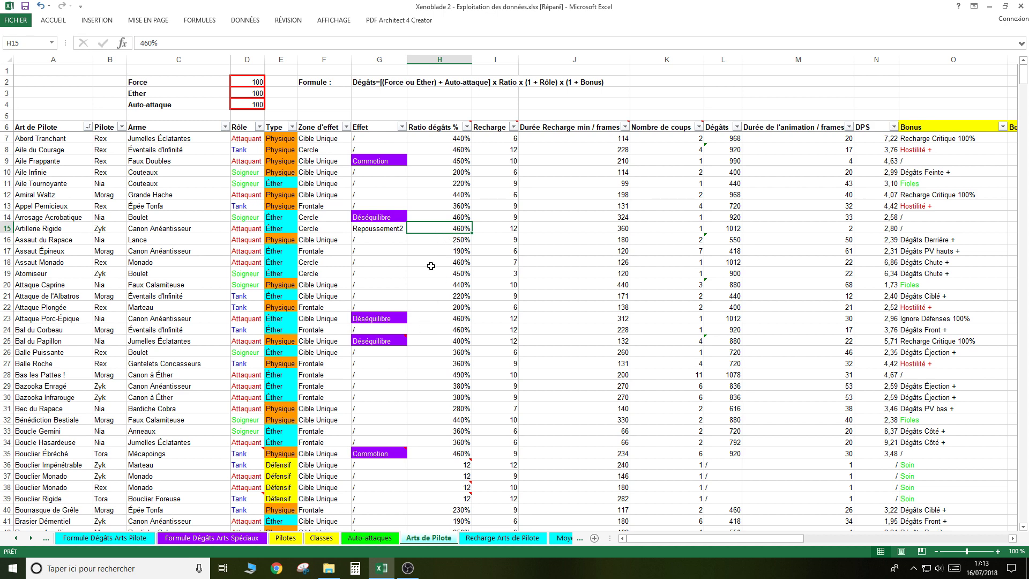
pyautogui.moveTo(429, 264); pyautogui.dragTo(424, 354)
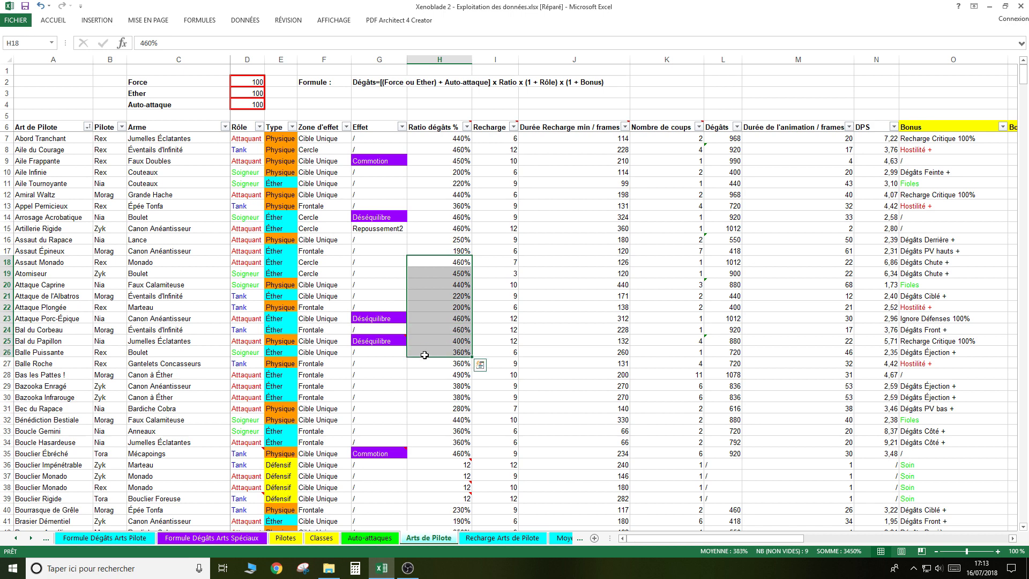
pyautogui.click(441, 206)
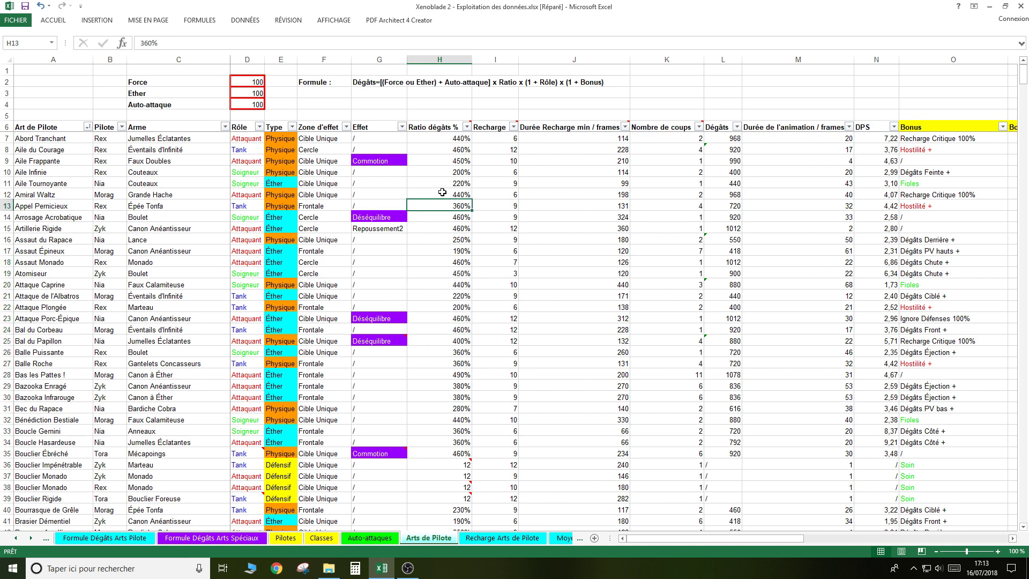
pyautogui.click(442, 192)
pyautogui.moveTo(441, 183); pyautogui.dragTo(441, 193)
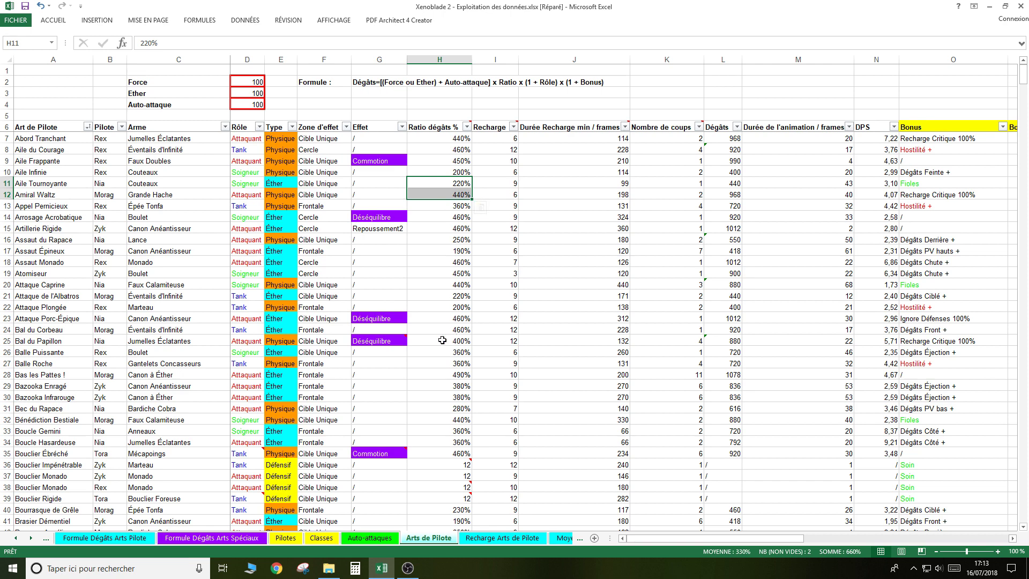
pyautogui.click(440, 262)
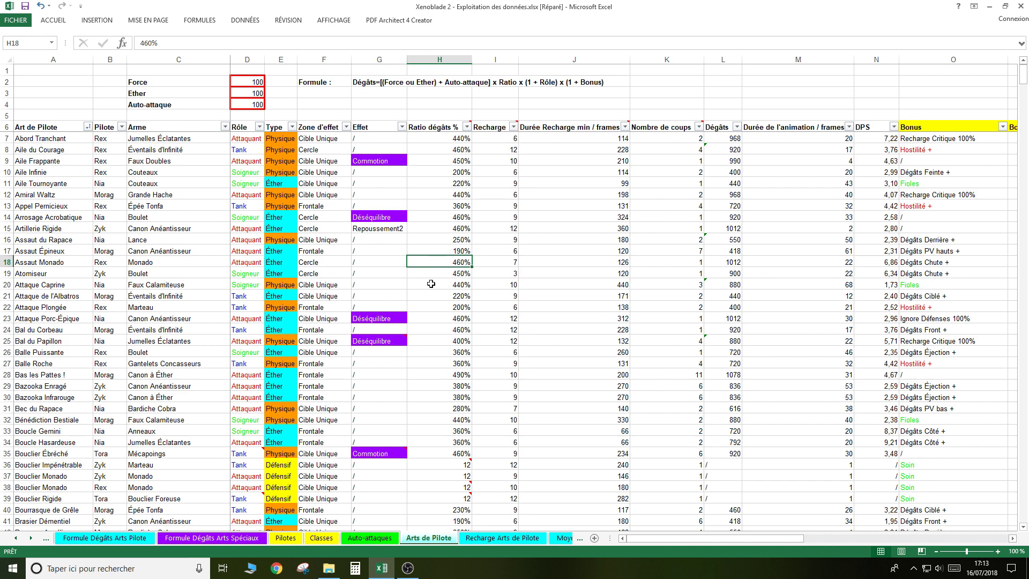
pyautogui.click(497, 263)
pyautogui.click(570, 265)
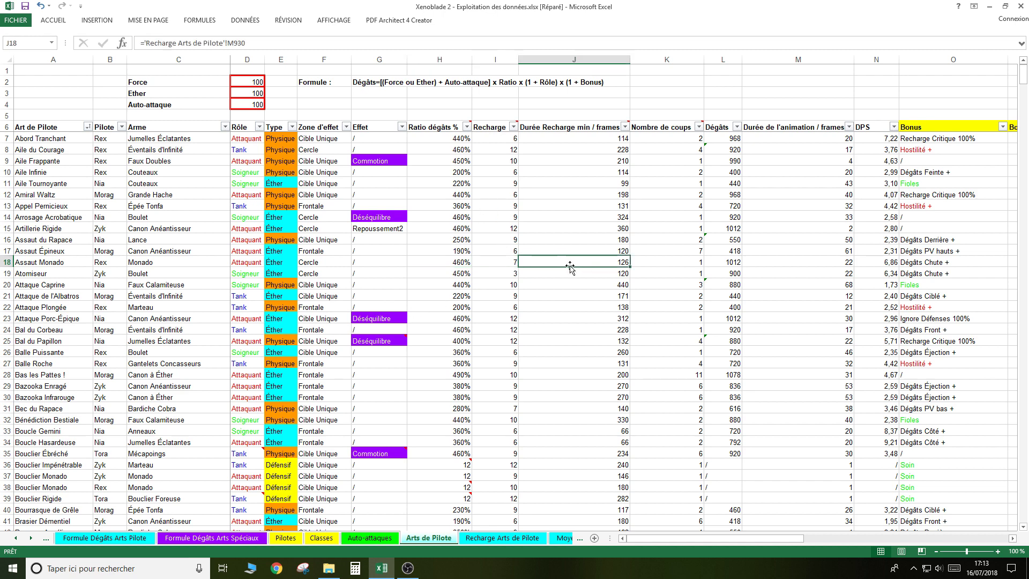
# Check hit counts of Assaut Monado and Amiral Waltz, and Aile Tournoyante's damage ratio.
pyautogui.click(655, 260)
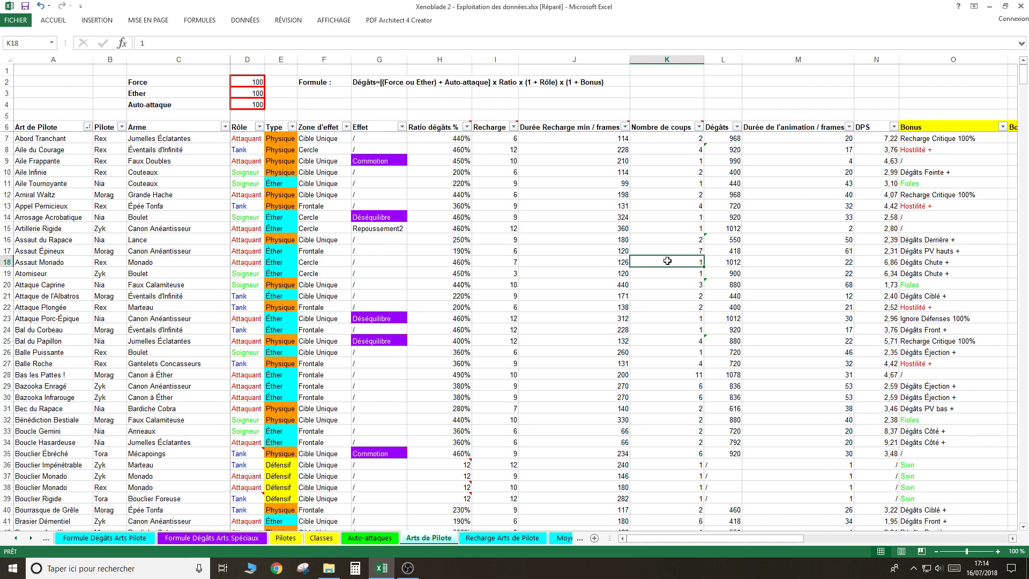
pyautogui.click(670, 215)
pyautogui.click(667, 191)
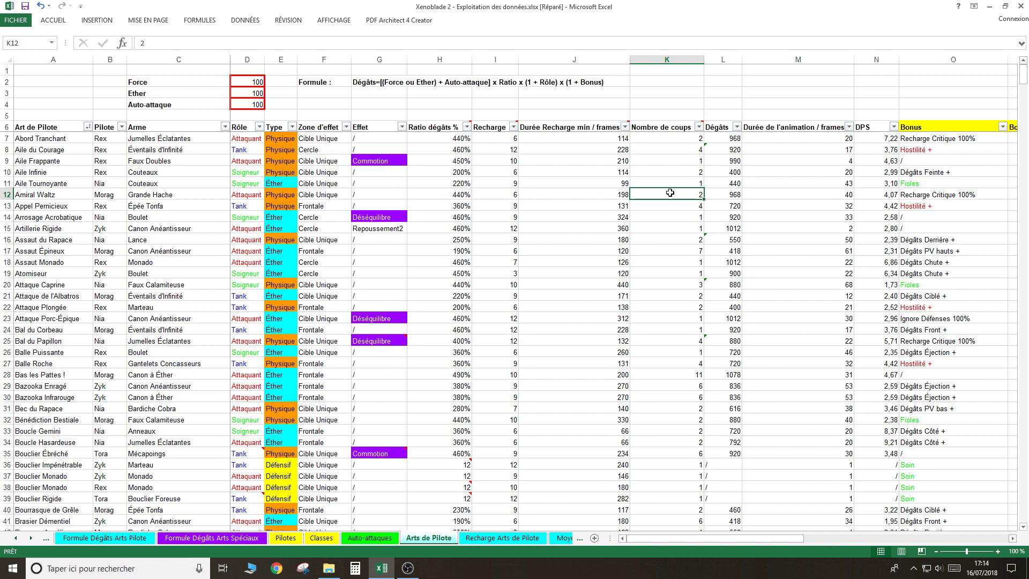
pyautogui.click(570, 198)
pyautogui.click(456, 186)
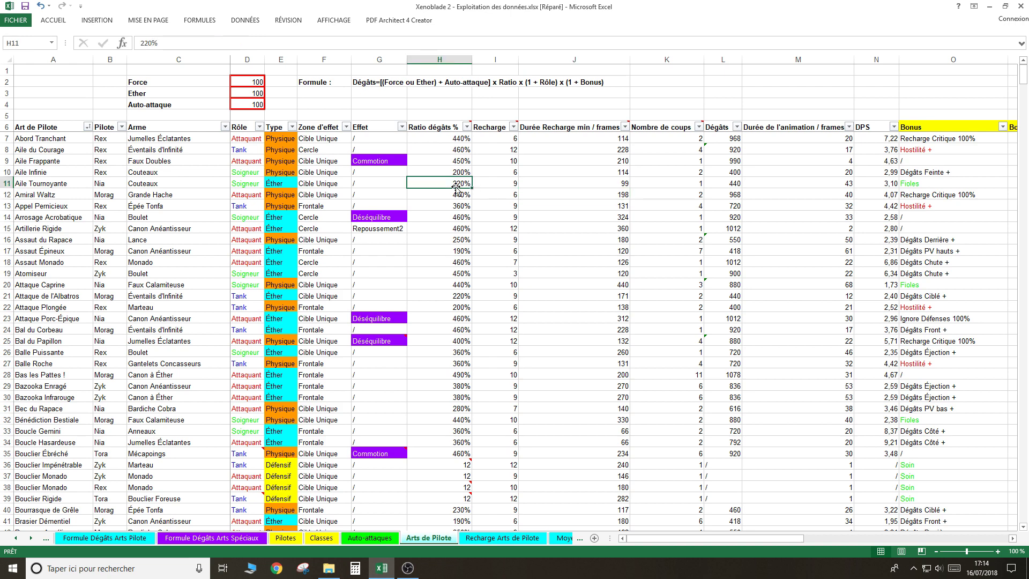
pyautogui.click(665, 194)
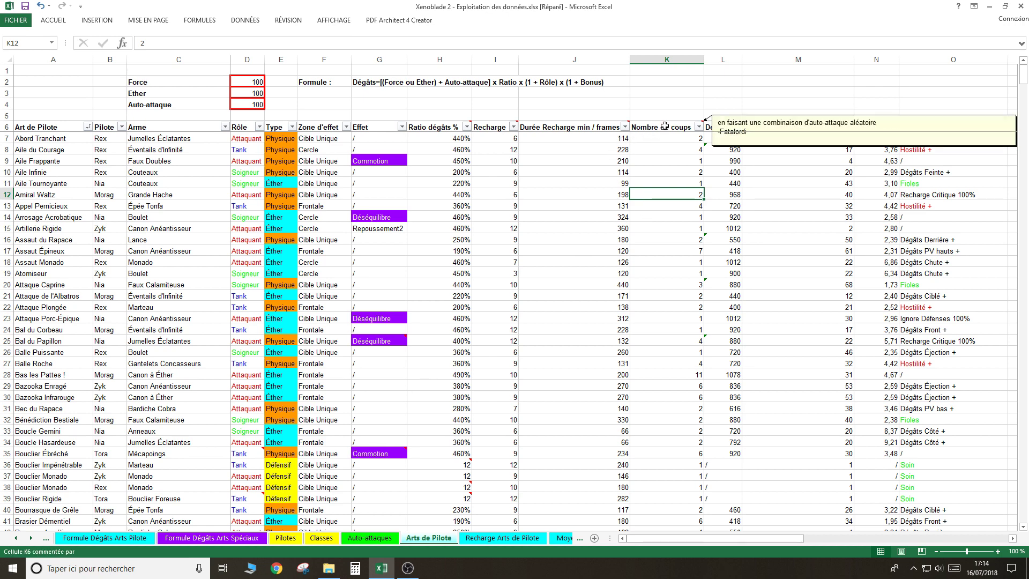
pyautogui.moveTo(703, 120)
pyautogui.moveTo(661, 127)
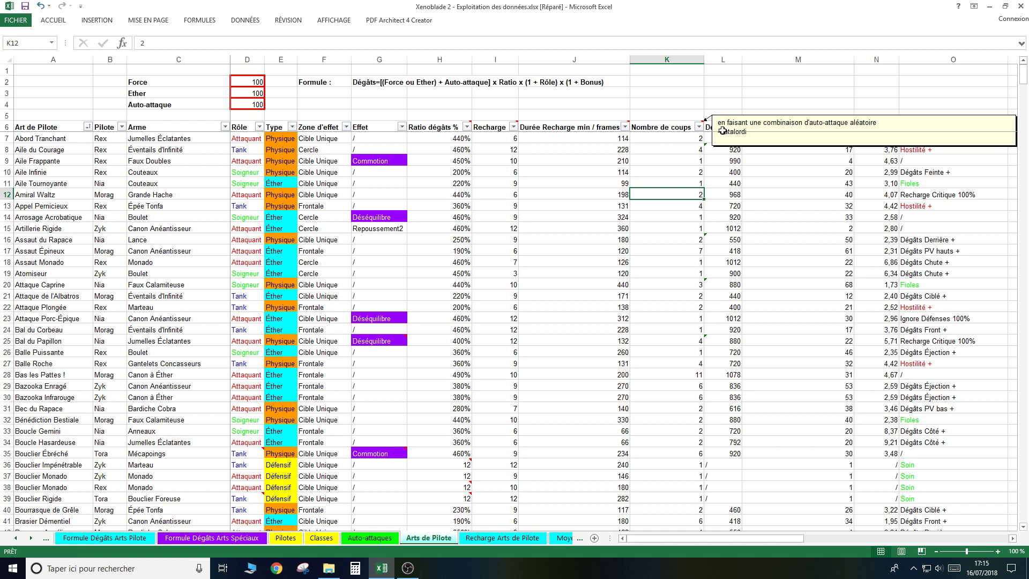
# Check hit counts of Artillerie Rigide, Aile Frappante and Assaut du Rapace, then bring up Nombre de coups sort options.
pyautogui.click(662, 230)
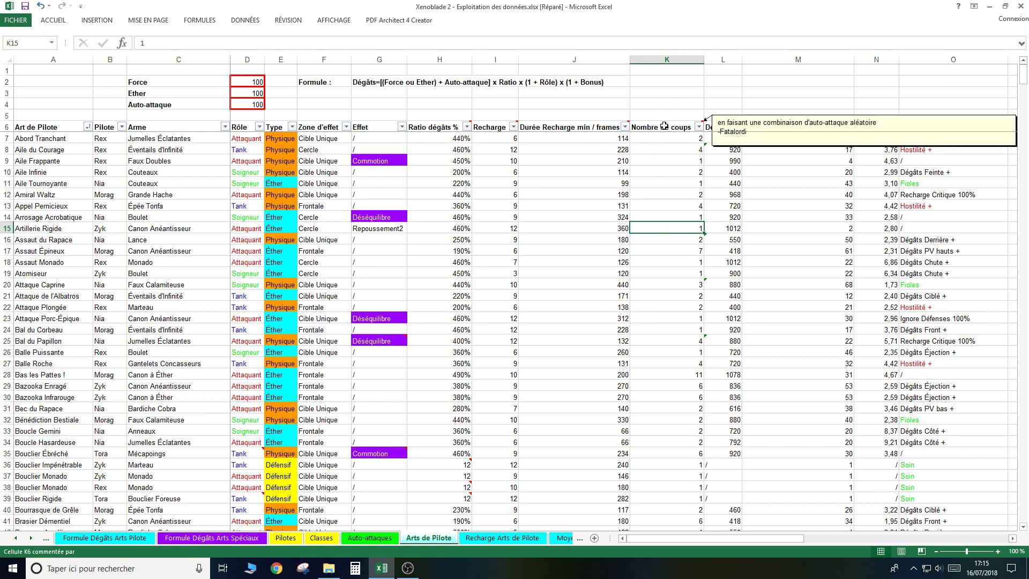
pyautogui.click(664, 163)
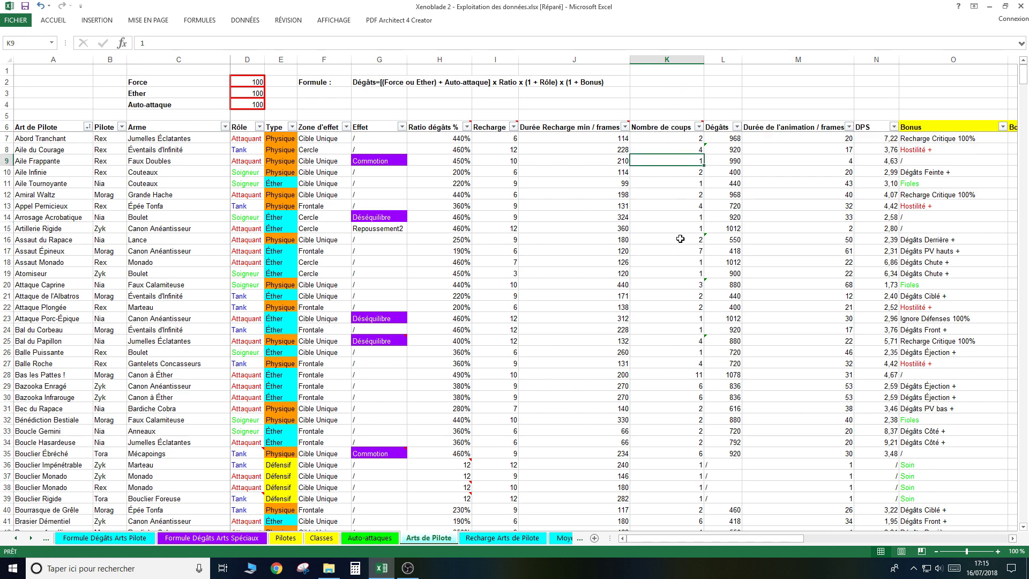
pyautogui.click(679, 242)
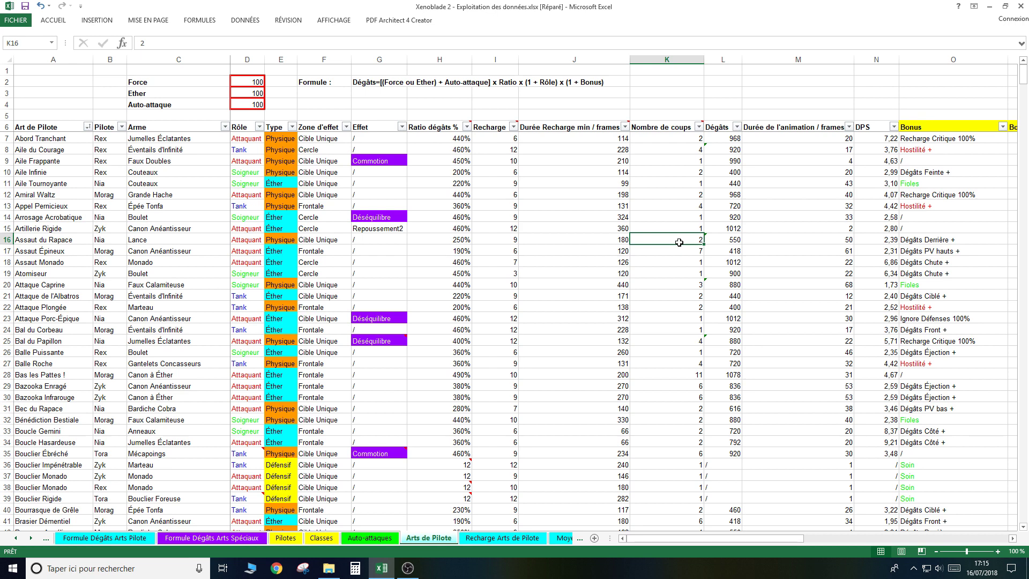
pyautogui.click(698, 127)
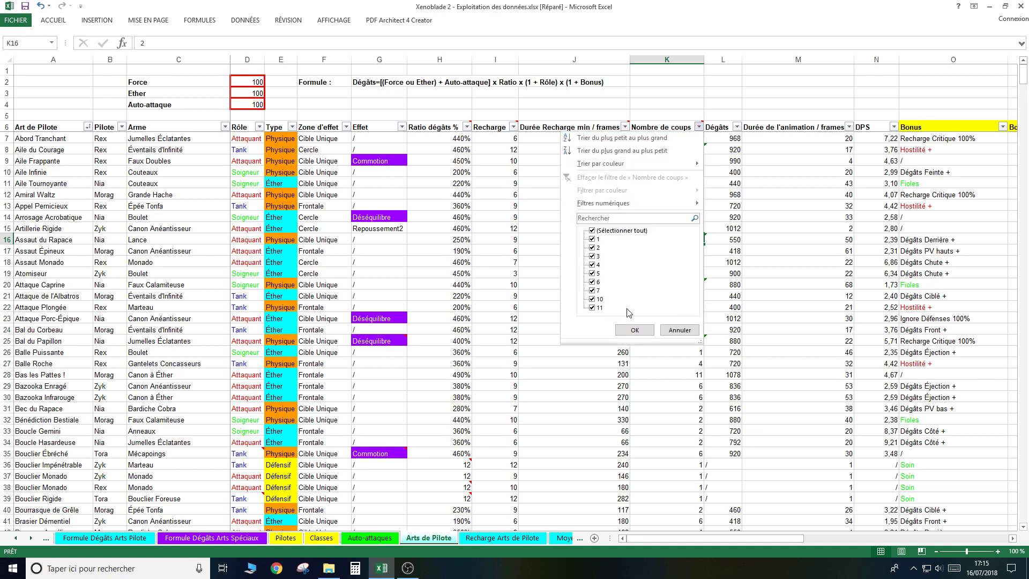
# Sort the Arts de Pilote table by hit count, largest first, topping out at 11 hits.
pyautogui.click(622, 139)
pyautogui.click(665, 128)
pyautogui.click(698, 127)
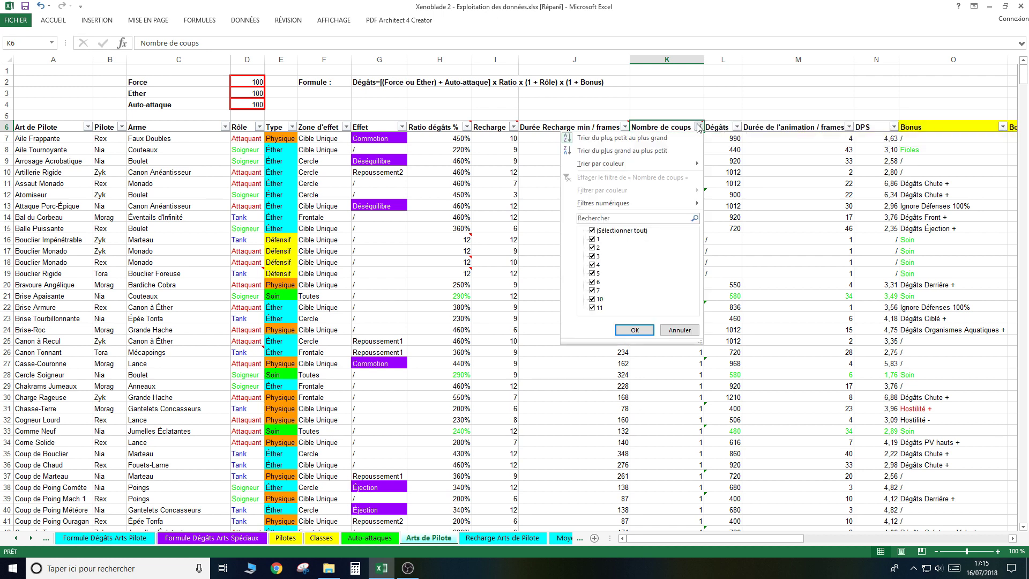
pyautogui.click(632, 149)
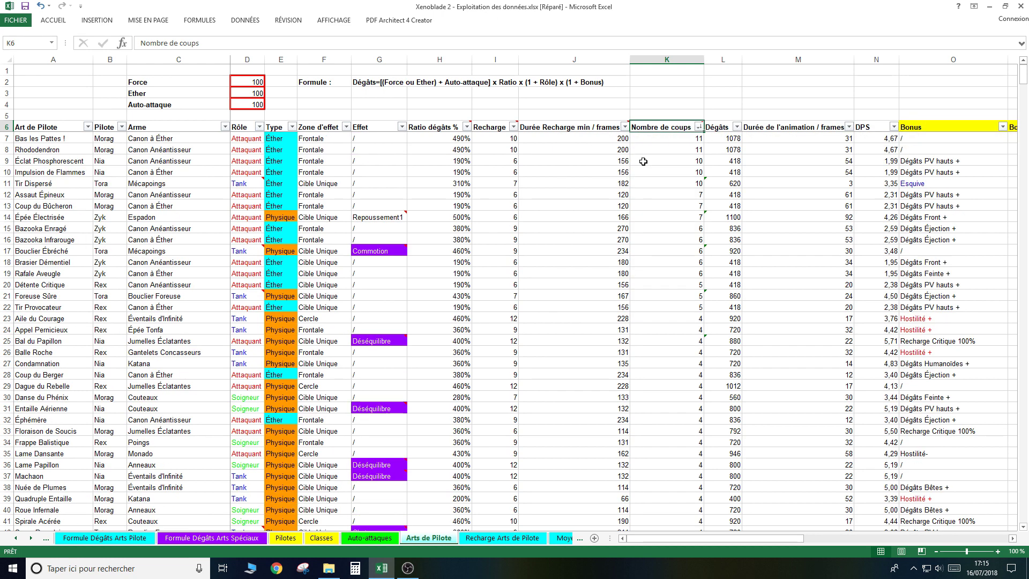
pyautogui.click(663, 142)
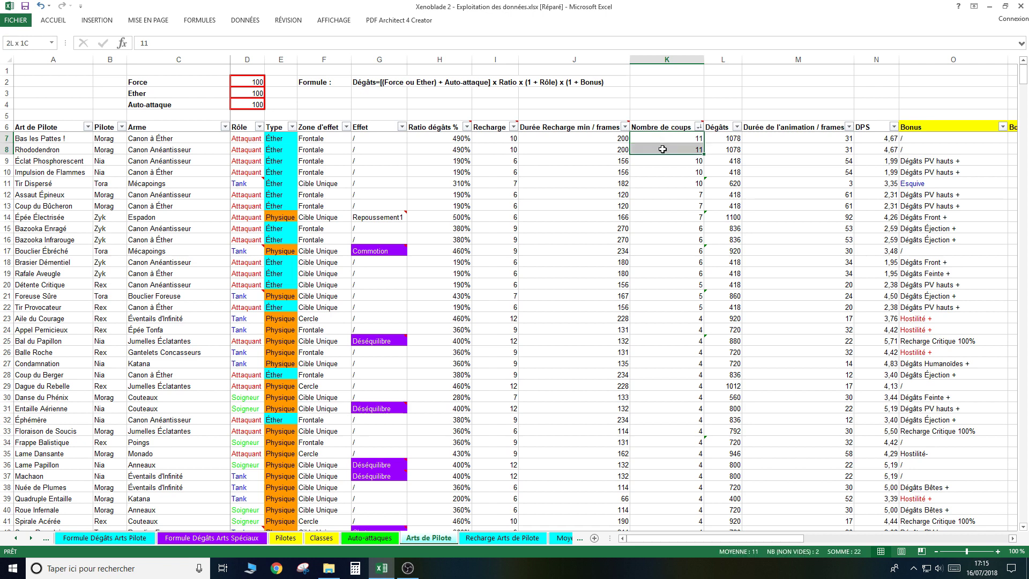
# Inspect Bas les Pattes ! and the recharge frame formulas of Détente Critique and Aile du Courage.
pyautogui.click(53, 142)
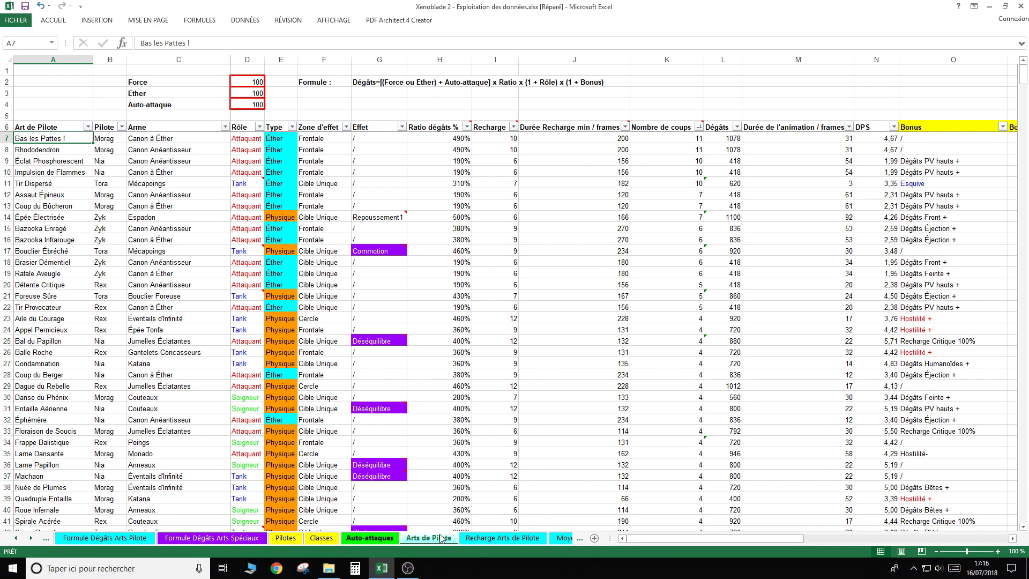
pyautogui.click(556, 287)
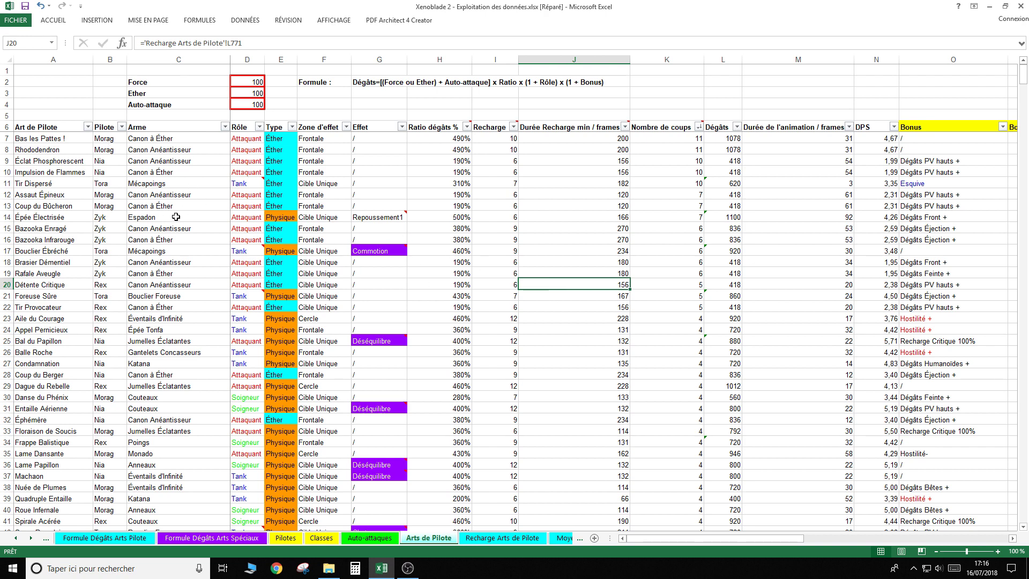
pyautogui.click(662, 140)
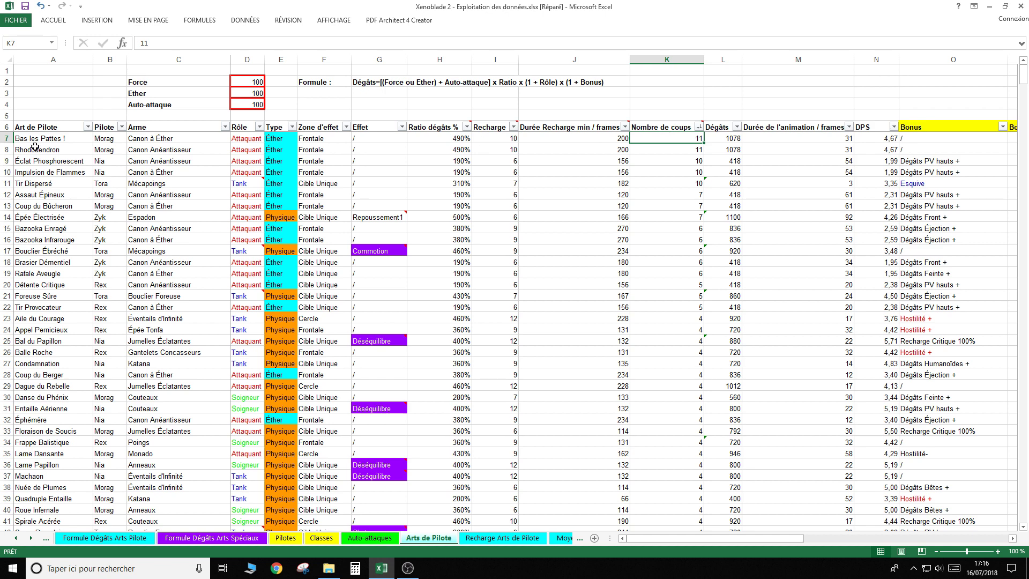
pyautogui.click(108, 138)
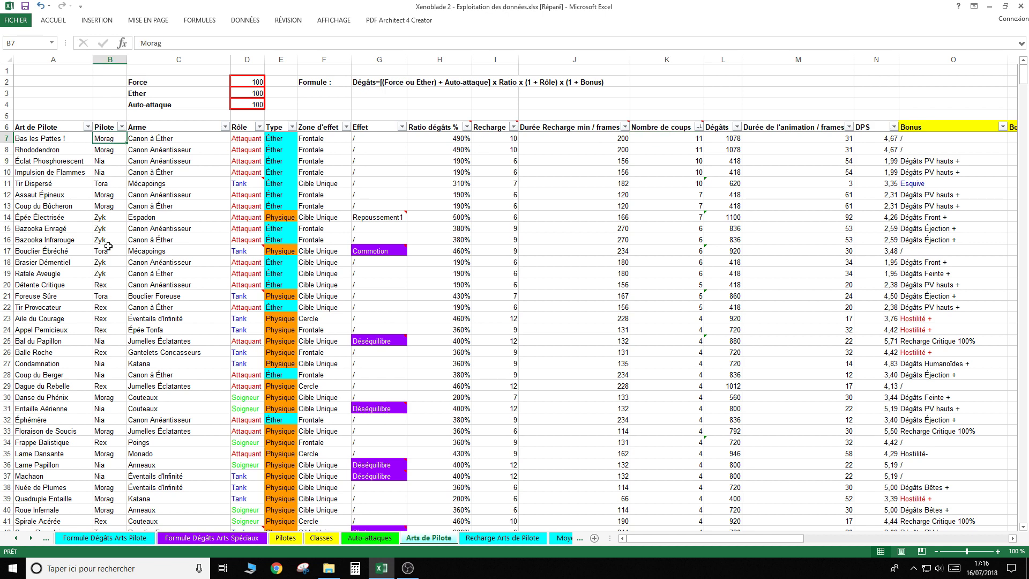
pyautogui.click(574, 318)
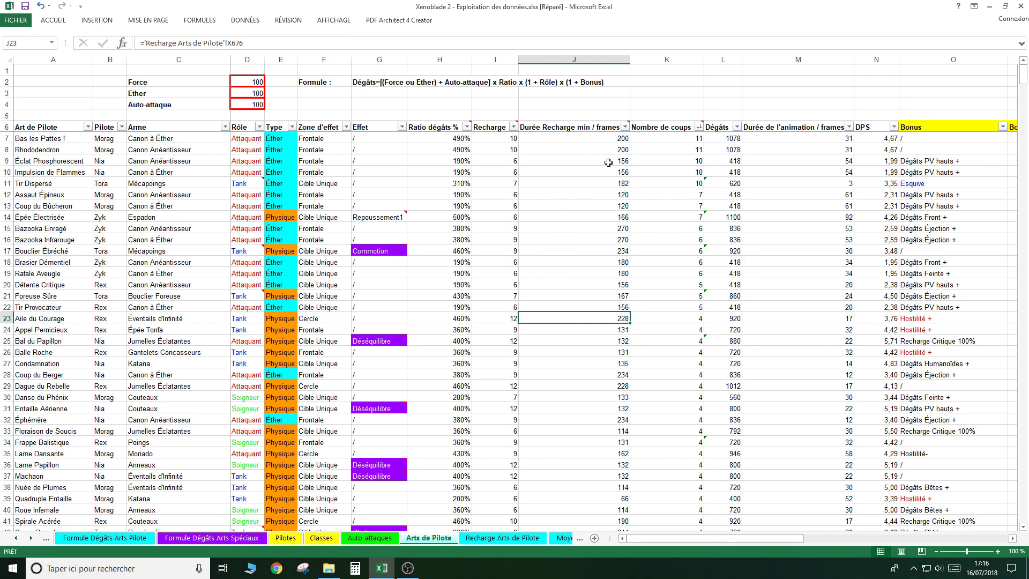
# Check Rhododendron's hit count and damage formula, then open the Dégâts column's sort options.
pyautogui.click(682, 150)
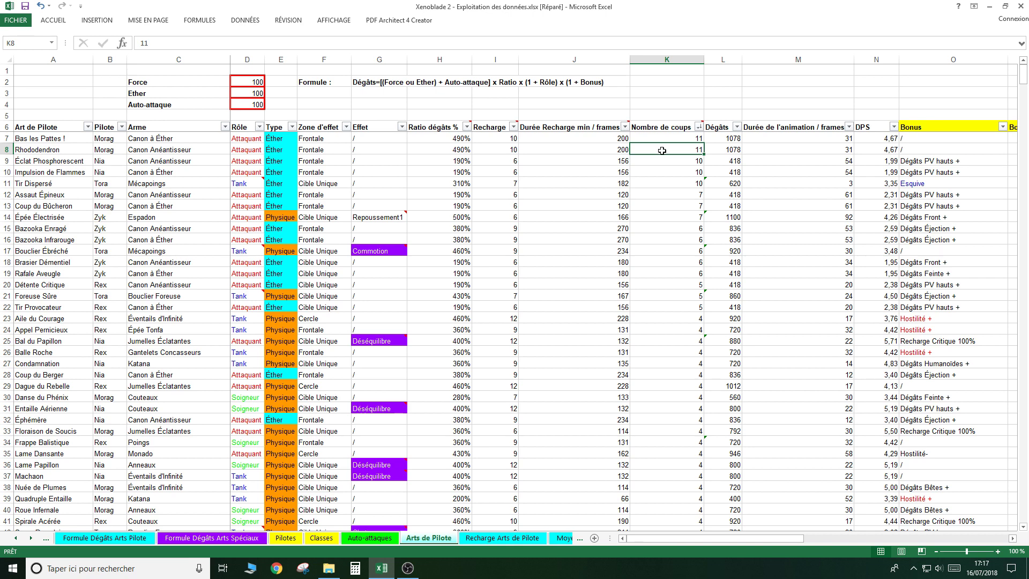
pyautogui.click(733, 149)
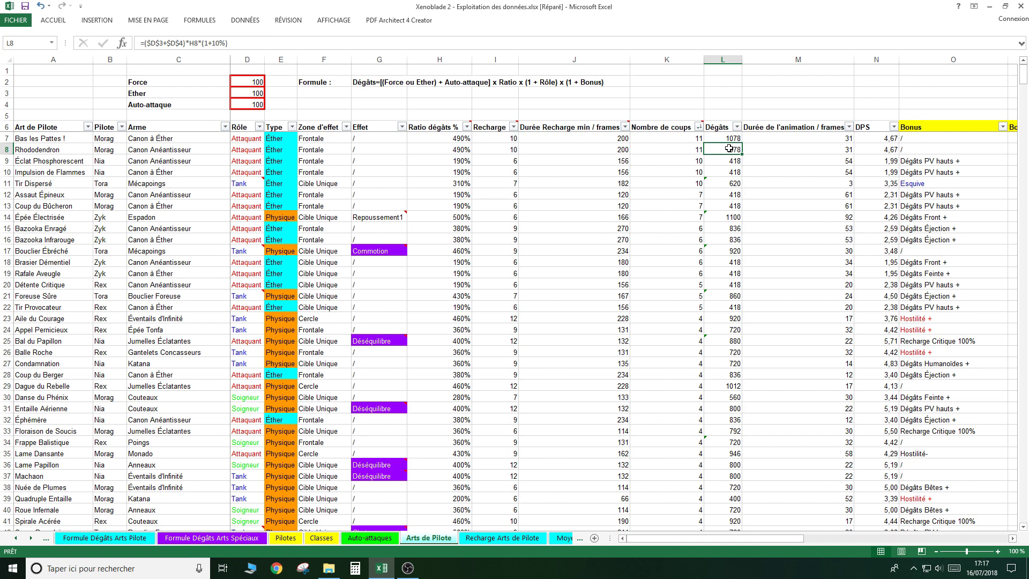
pyautogui.click(384, 83)
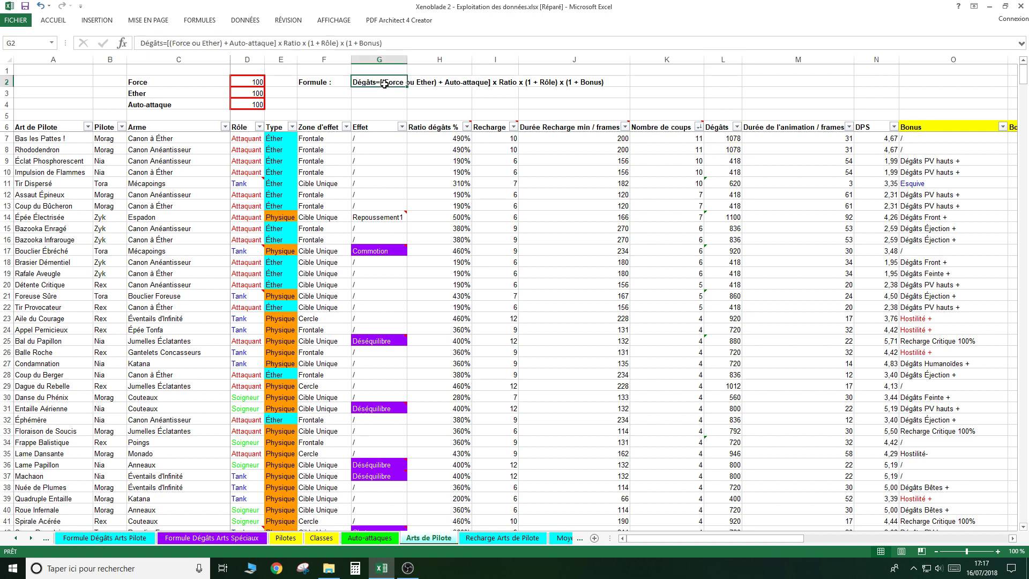
pyautogui.click(721, 148)
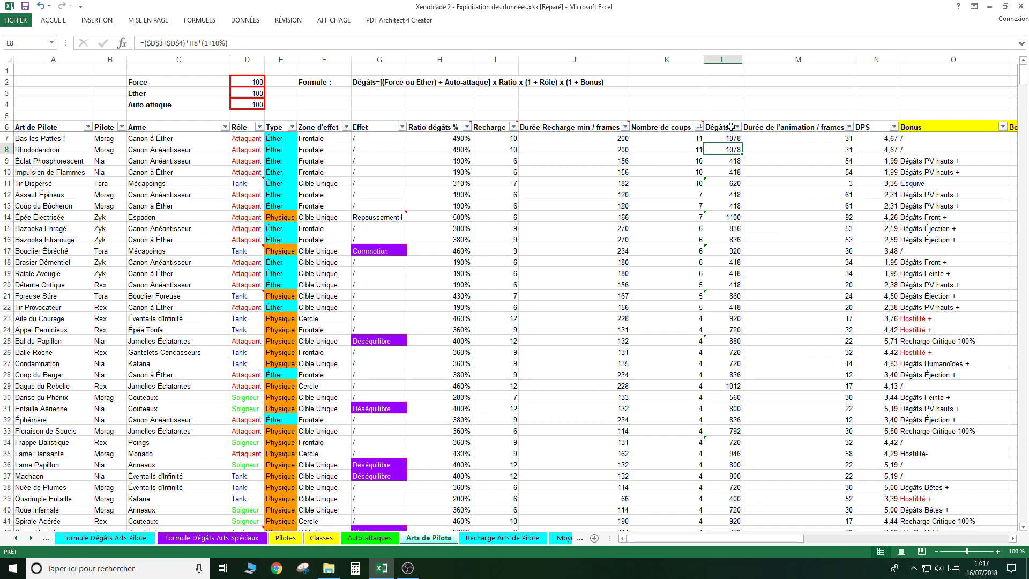
pyautogui.click(737, 127)
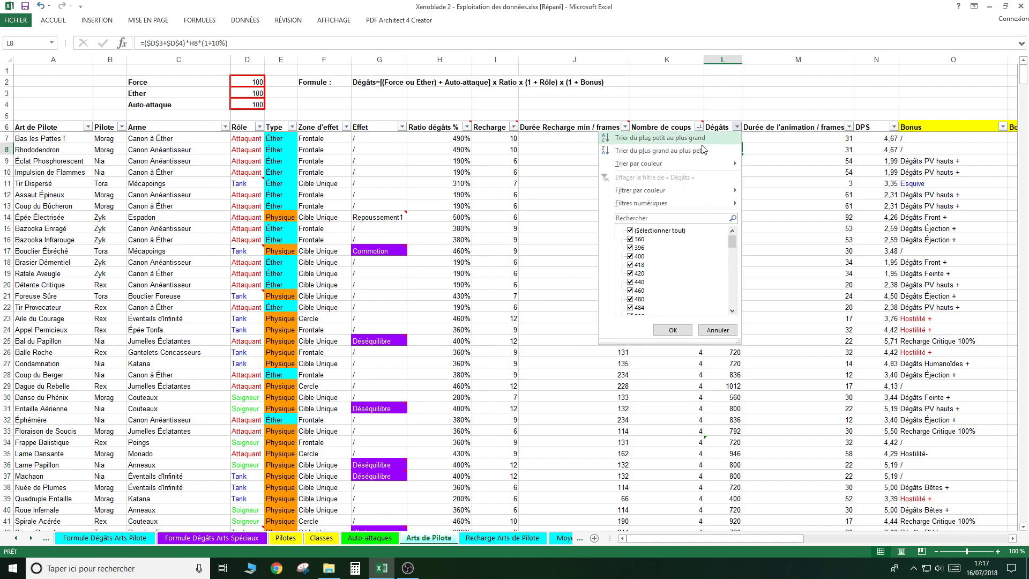
# Sort the table by Dégâts smallest first and scroll to the highest-damage rows at the bottom.
pyautogui.click(669, 139)
pyautogui.scroll(-17, 670, 143)
pyautogui.scroll(-17, 673, 150)
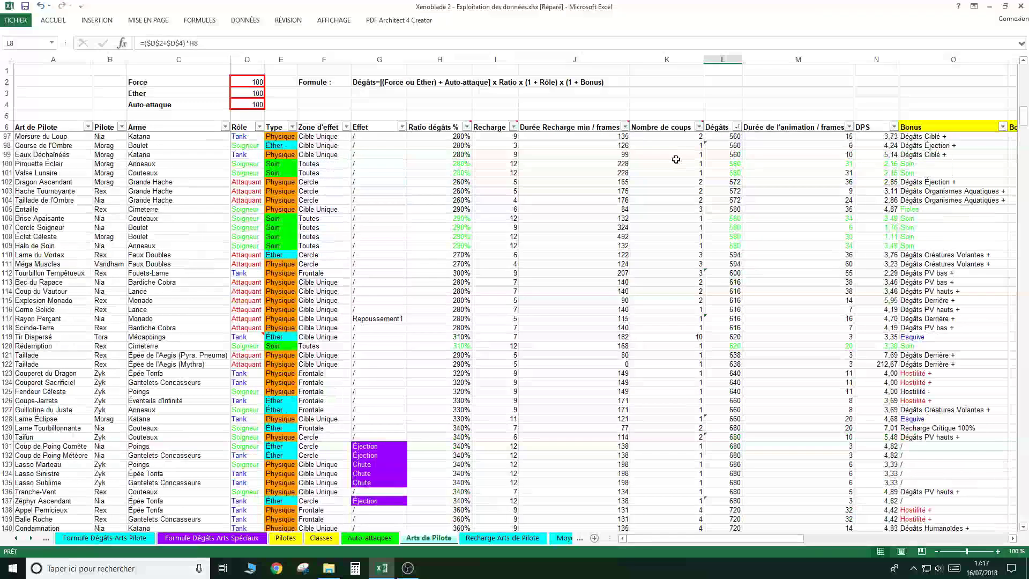
pyautogui.scroll(-17, 675, 160)
pyautogui.scroll(-17, 679, 173)
pyautogui.scroll(-18, 677, 172)
pyautogui.scroll(-11, 676, 172)
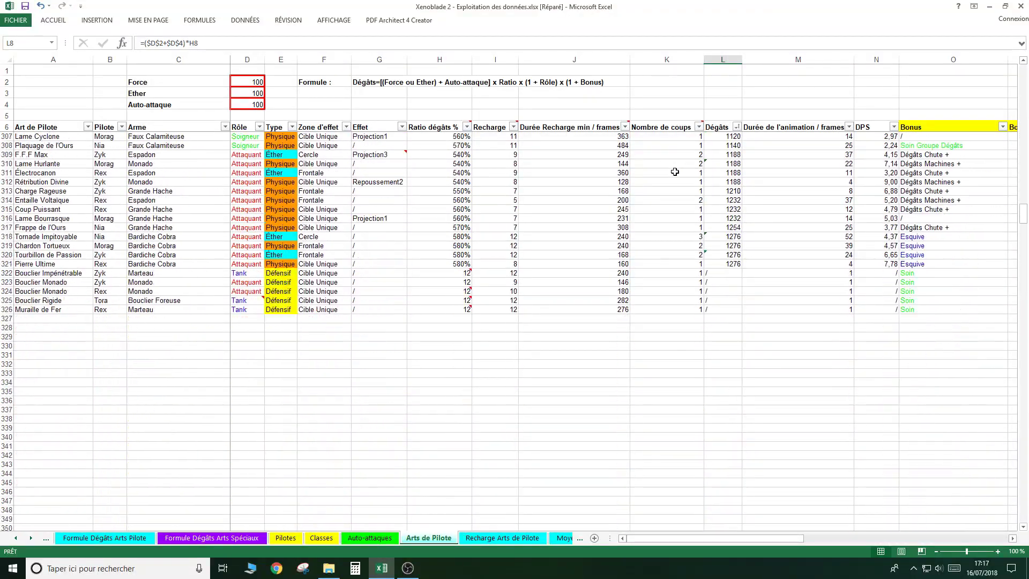
pyautogui.scroll(-4, 674, 172)
pyautogui.scroll(7, 672, 172)
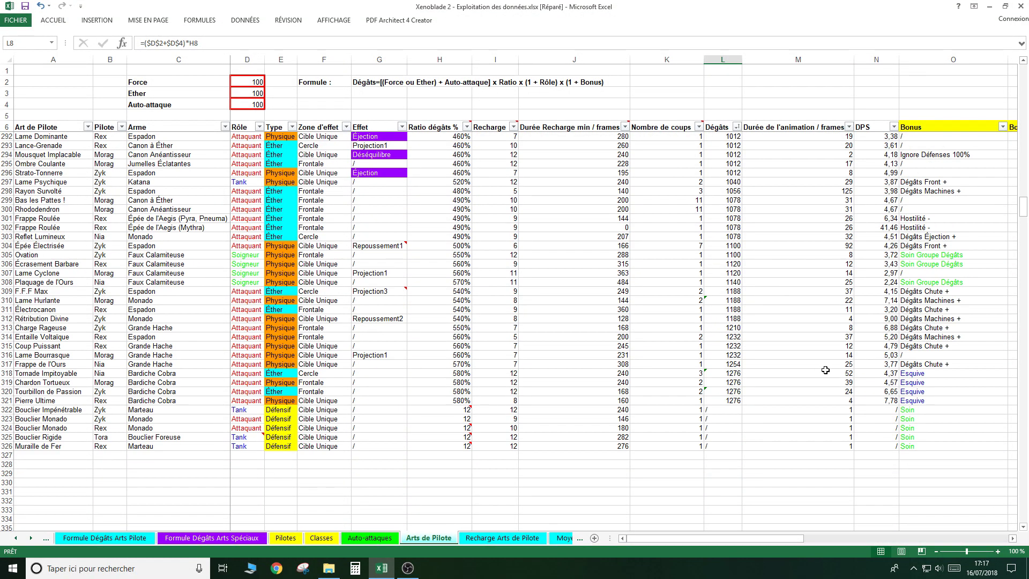
# Select the damage, damage ratio and element type of the four top-damage arts in rows 318–321.
pyautogui.moveTo(732, 402); pyautogui.dragTo(727, 375)
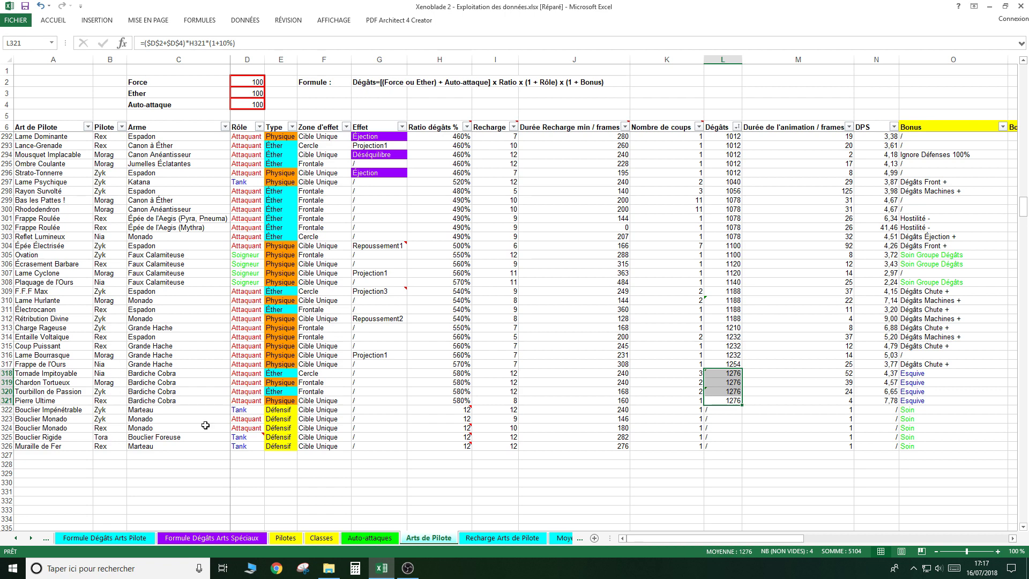
pyautogui.click(444, 377)
pyautogui.moveTo(443, 376); pyautogui.dragTo(443, 401)
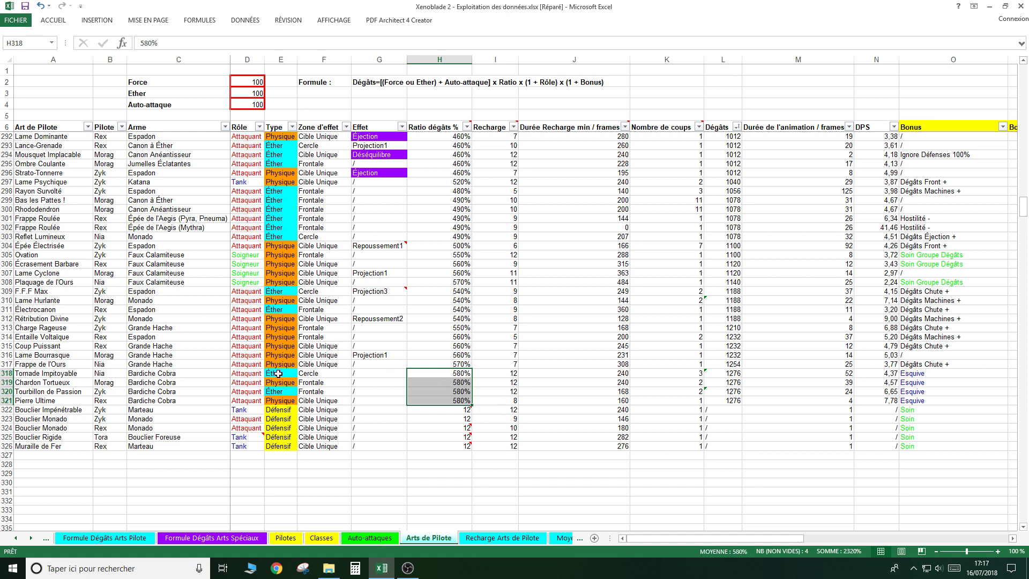
pyautogui.moveTo(274, 373); pyautogui.dragTo(276, 396)
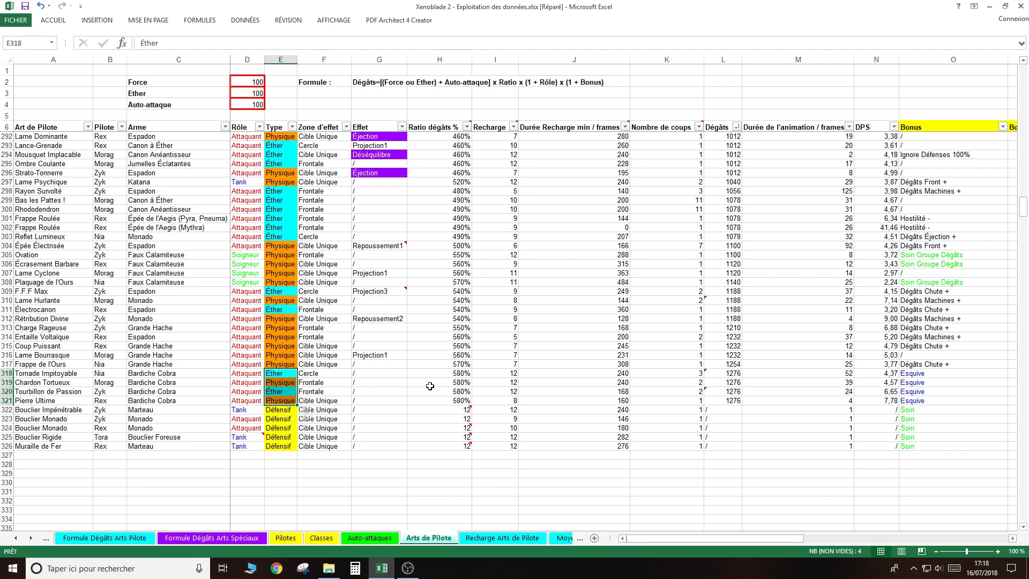
pyautogui.moveTo(593, 382); pyautogui.dragTo(595, 404)
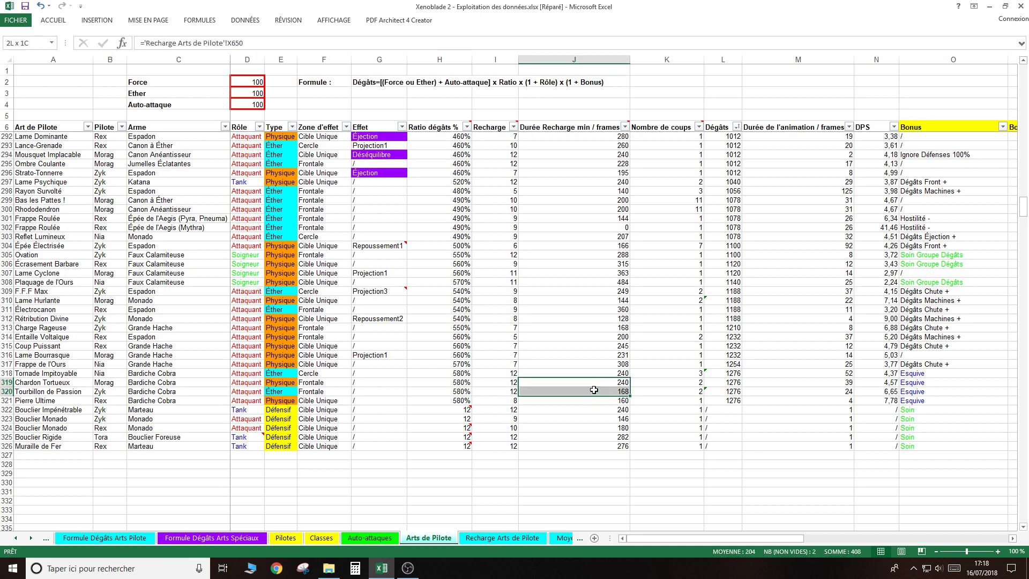
pyautogui.moveTo(668, 374); pyautogui.dragTo(663, 396)
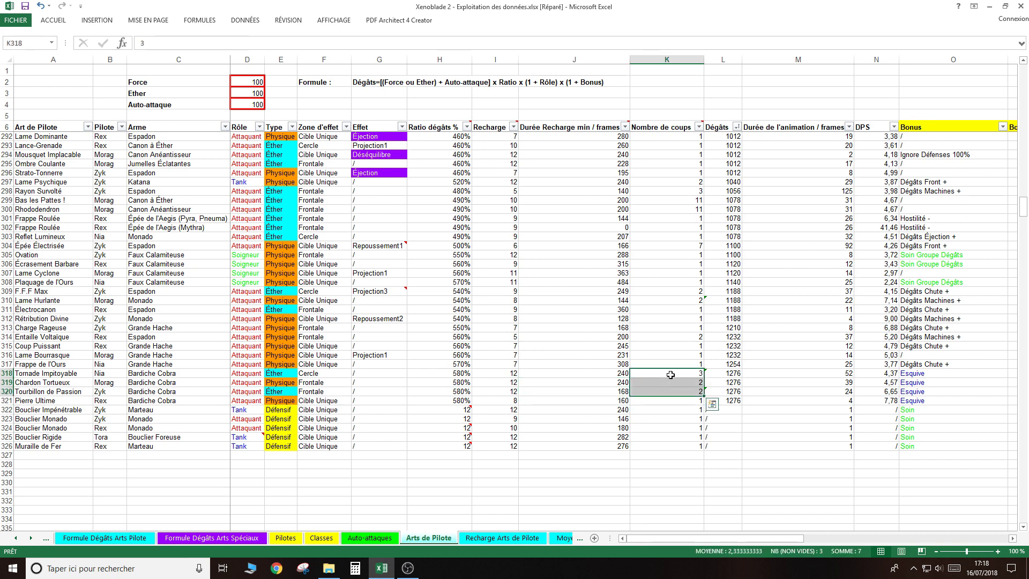
pyautogui.click(755, 382)
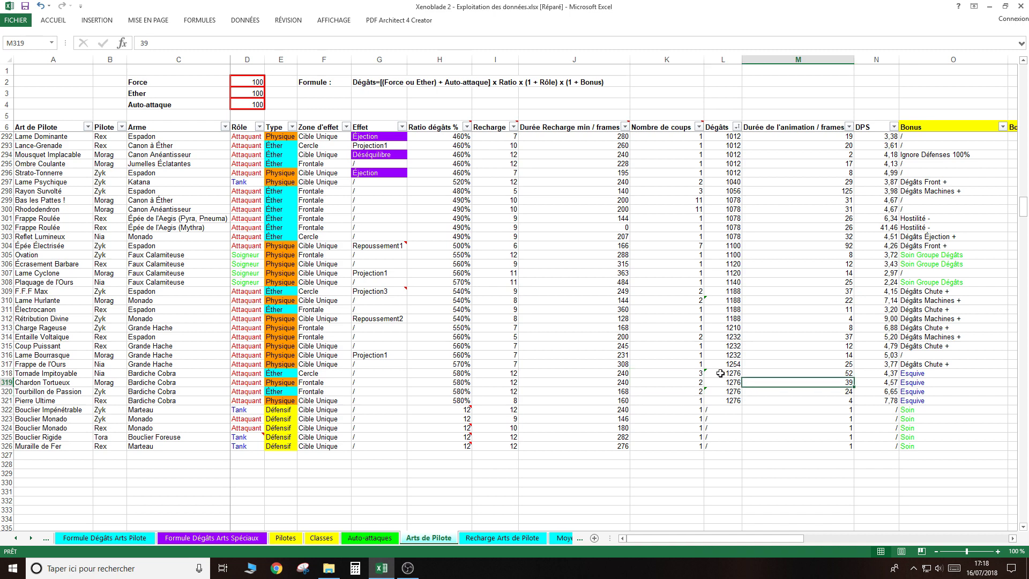
pyautogui.click(695, 373)
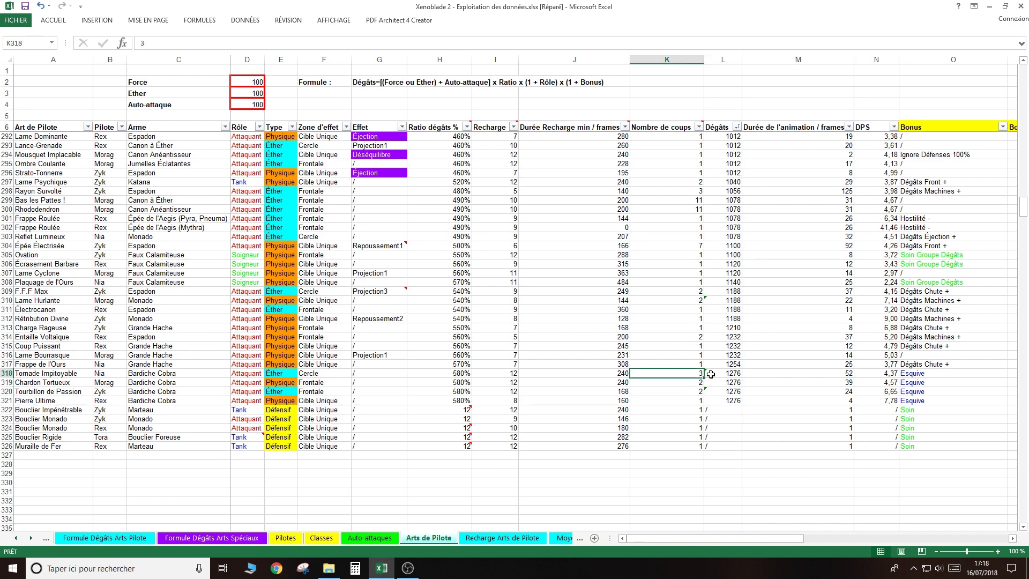
pyautogui.click(713, 373)
pyautogui.click(758, 361)
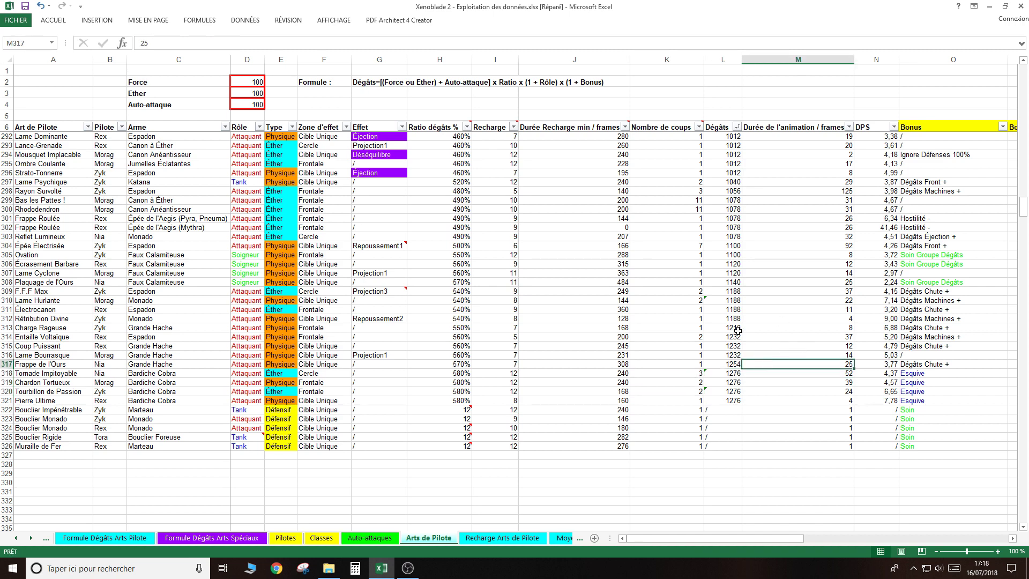
pyautogui.click(709, 375)
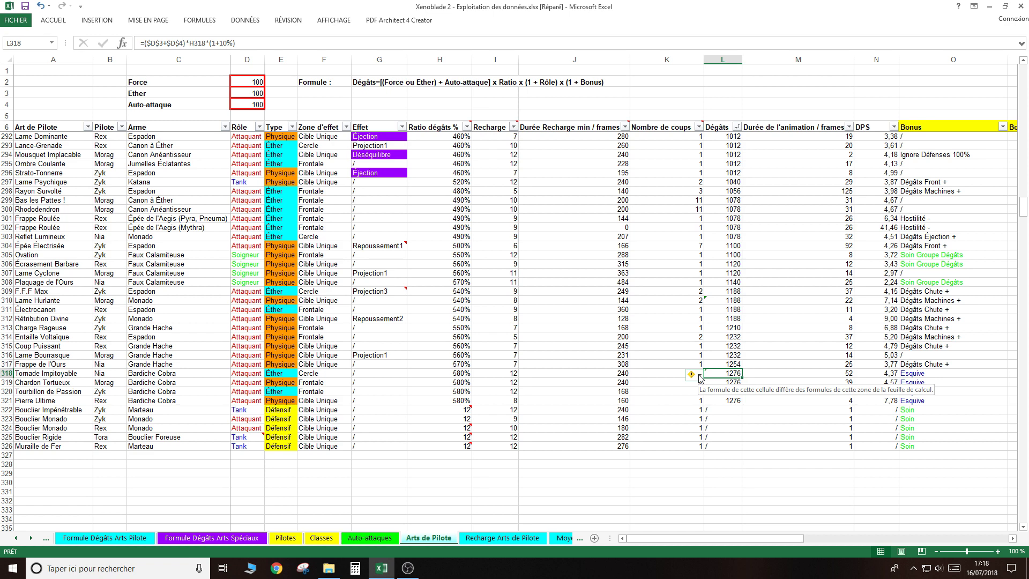
pyautogui.click(730, 353)
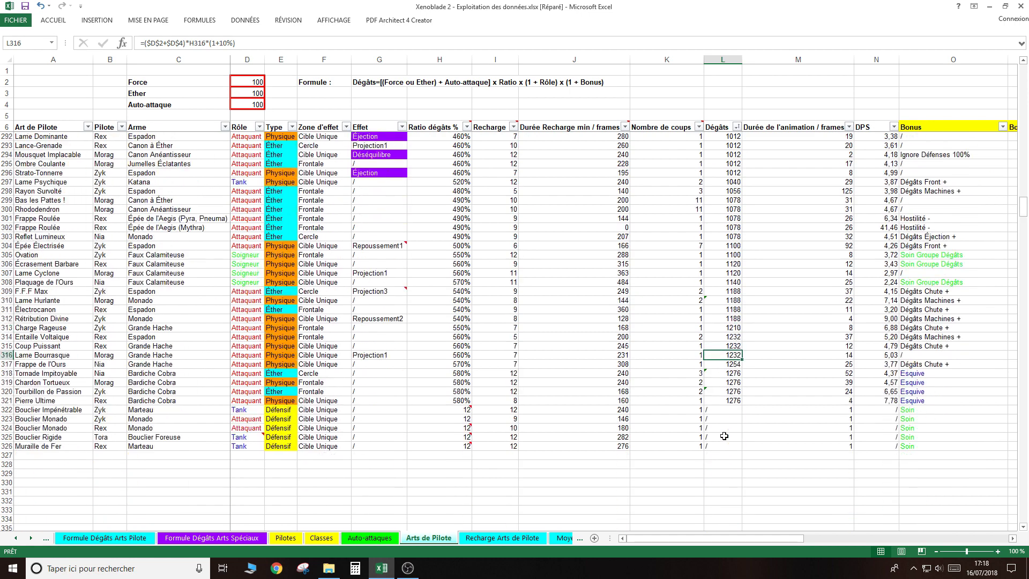
pyautogui.scroll(3, 724, 436)
pyautogui.click(723, 417)
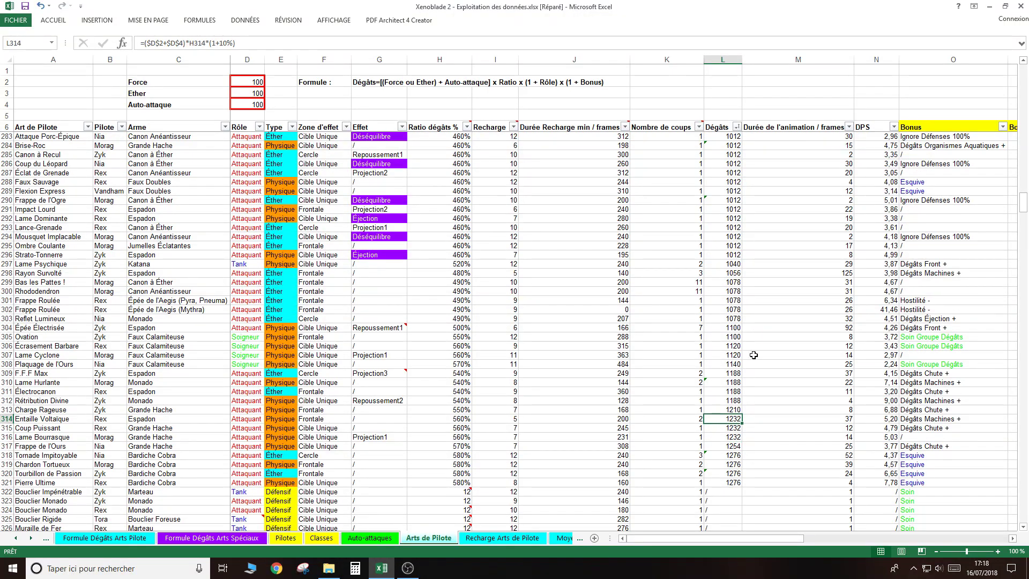
pyautogui.click(740, 154)
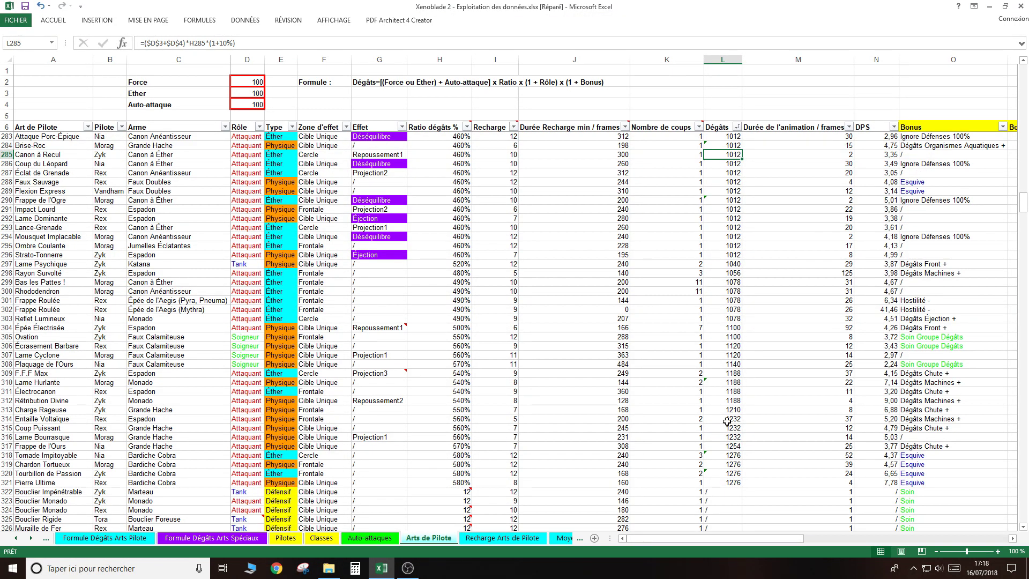
pyautogui.click(715, 409)
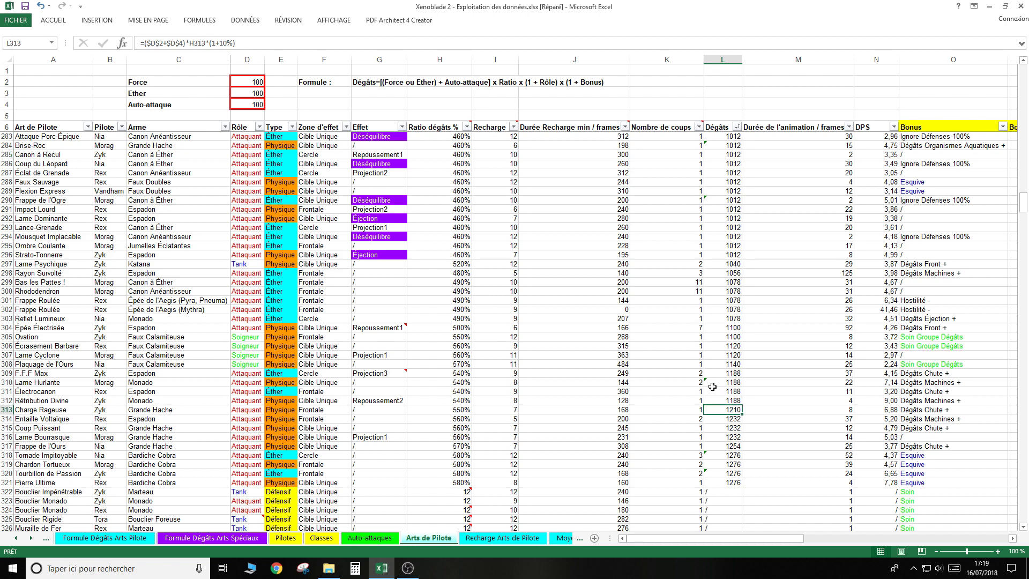
pyautogui.click(724, 482)
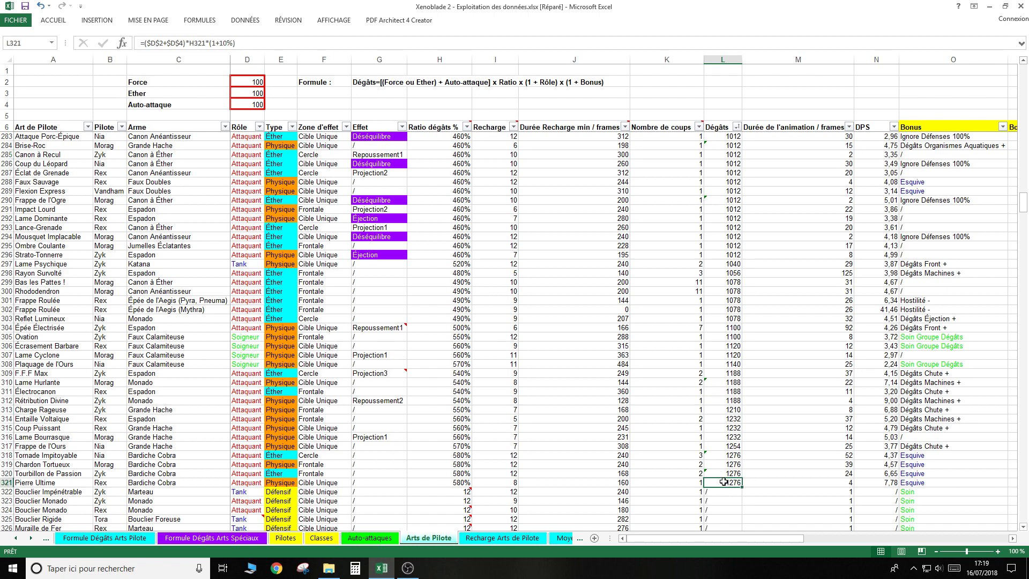
pyautogui.scroll(8, 724, 482)
pyautogui.scroll(8, 724, 482)
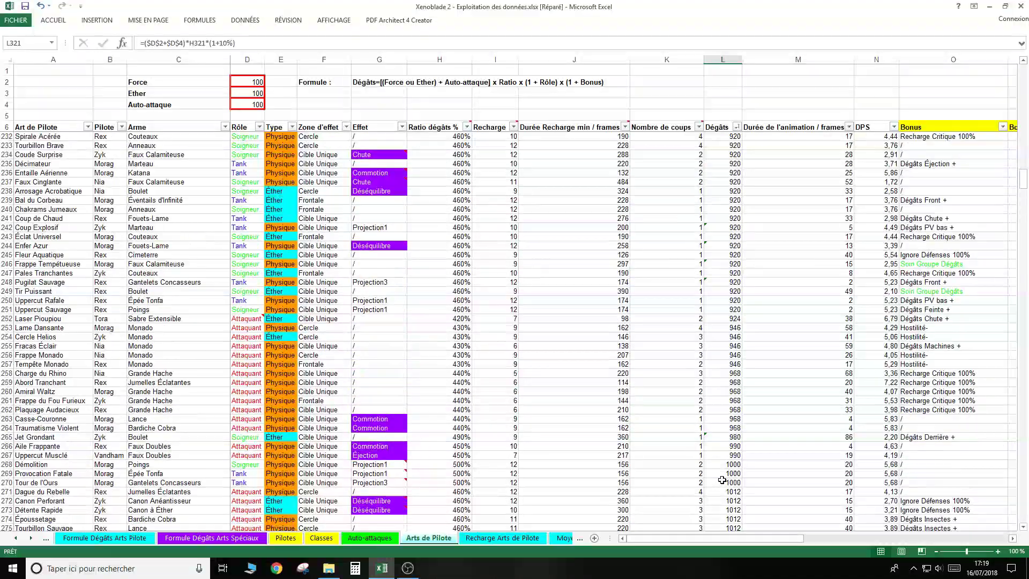
pyautogui.scroll(8, 724, 482)
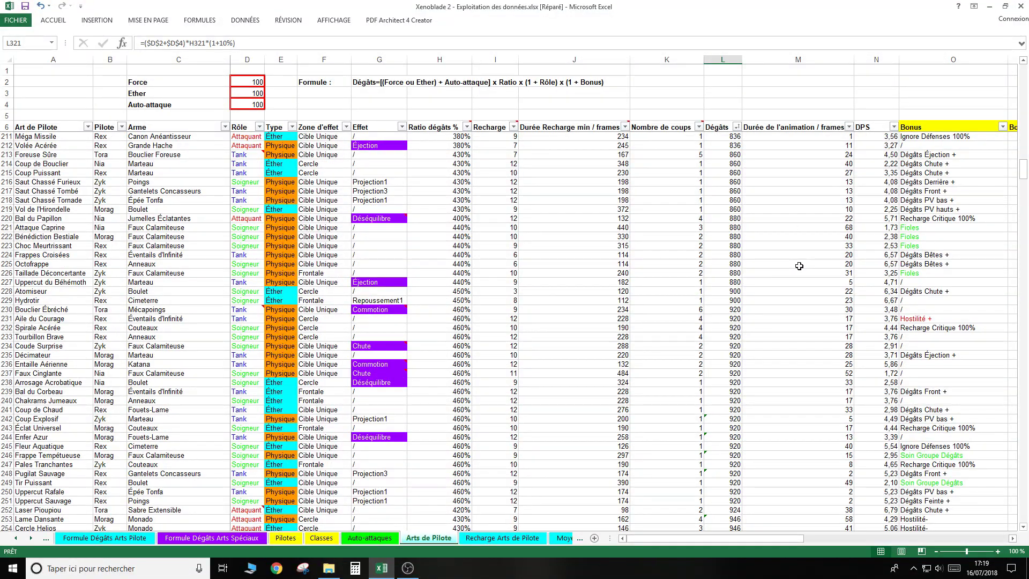
pyautogui.scroll(-7, 799, 267)
pyautogui.scroll(-7, 797, 264)
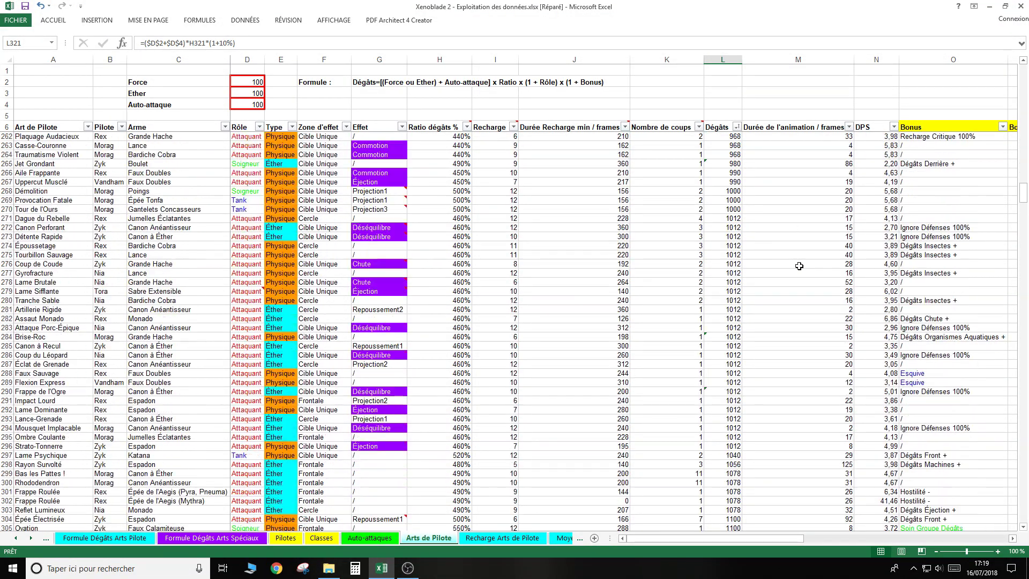
pyautogui.scroll(-6, 797, 265)
pyautogui.scroll(-6, 767, 265)
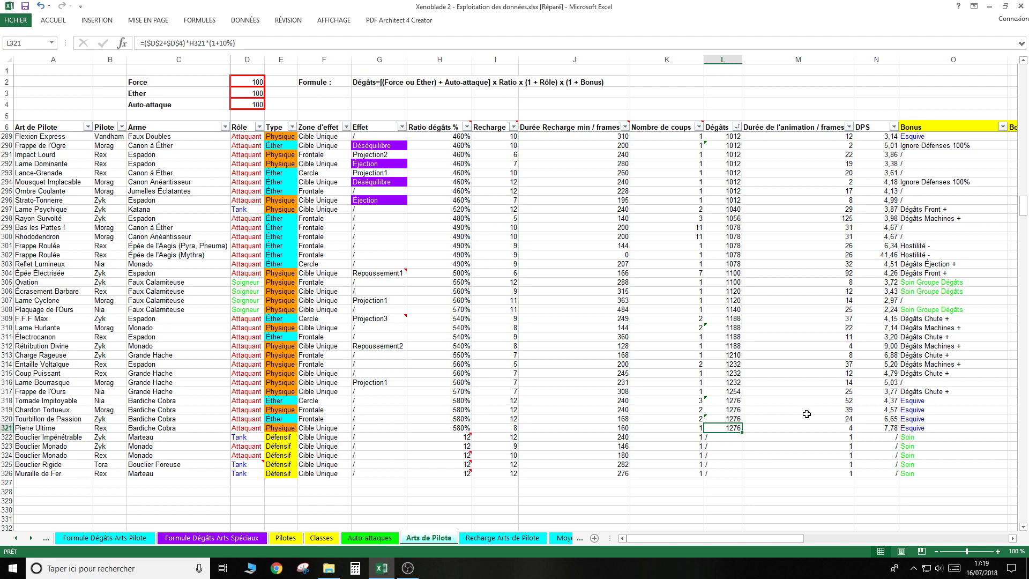
pyautogui.click(806, 412)
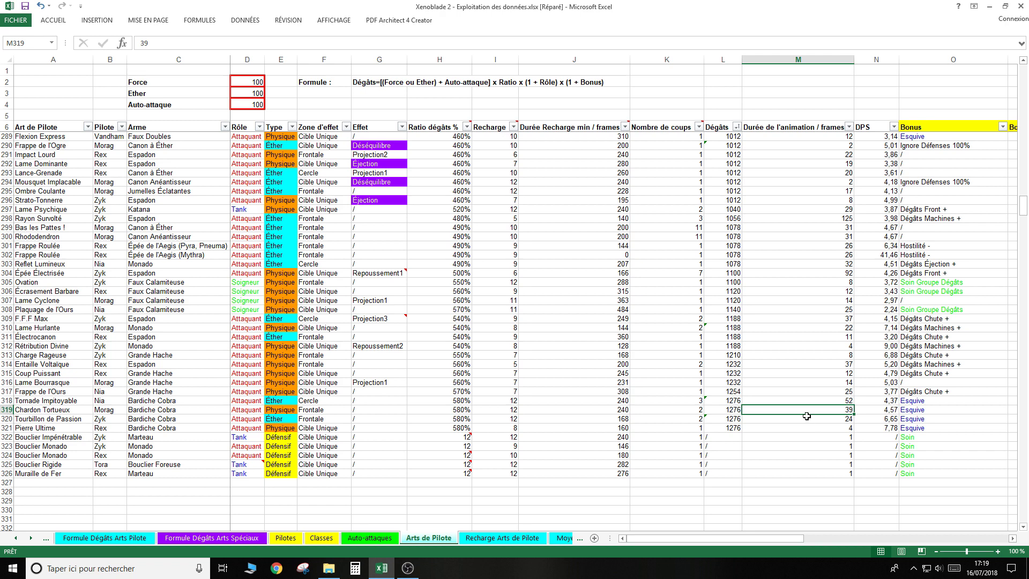
pyautogui.moveTo(807, 420); pyautogui.dragTo(807, 400)
pyautogui.click(798, 290)
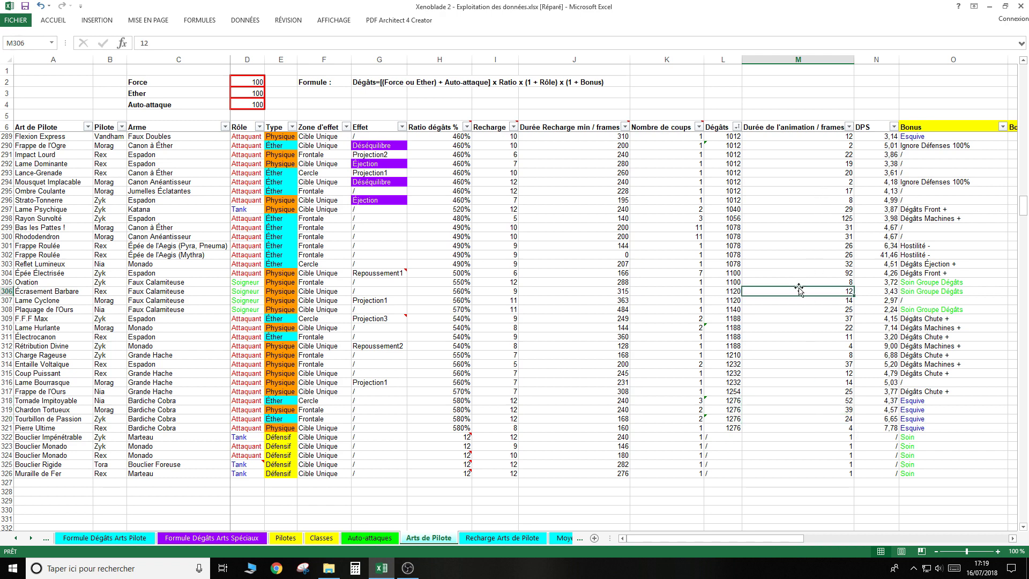
pyautogui.click(797, 265)
pyautogui.write('92')
pyautogui.click(797, 274)
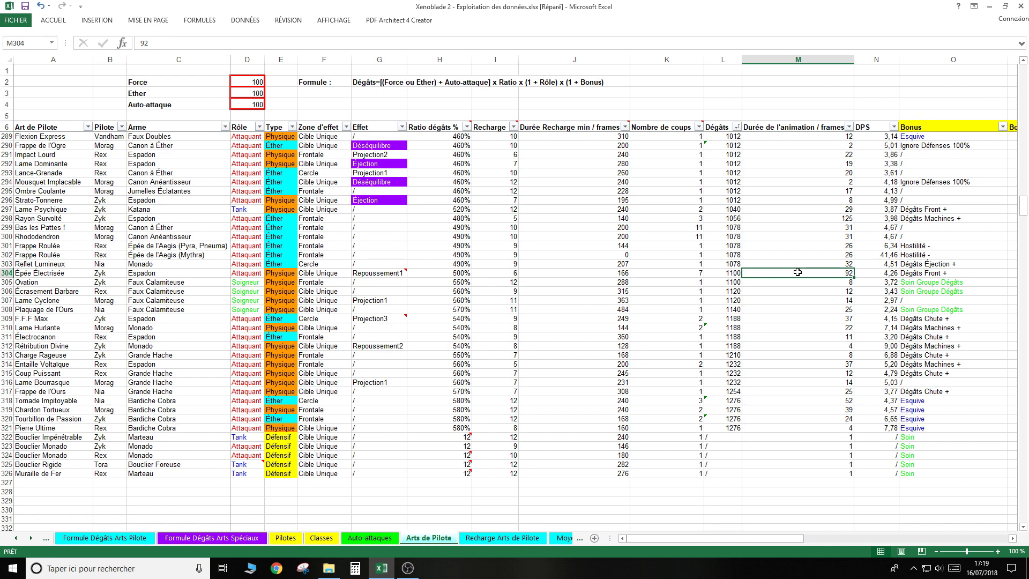
# Sort the table by 'Durée de l'animation / frames', shortest first, after briefly trying largest first.
pyautogui.click(850, 127)
pyautogui.click(804, 360)
pyautogui.click(848, 127)
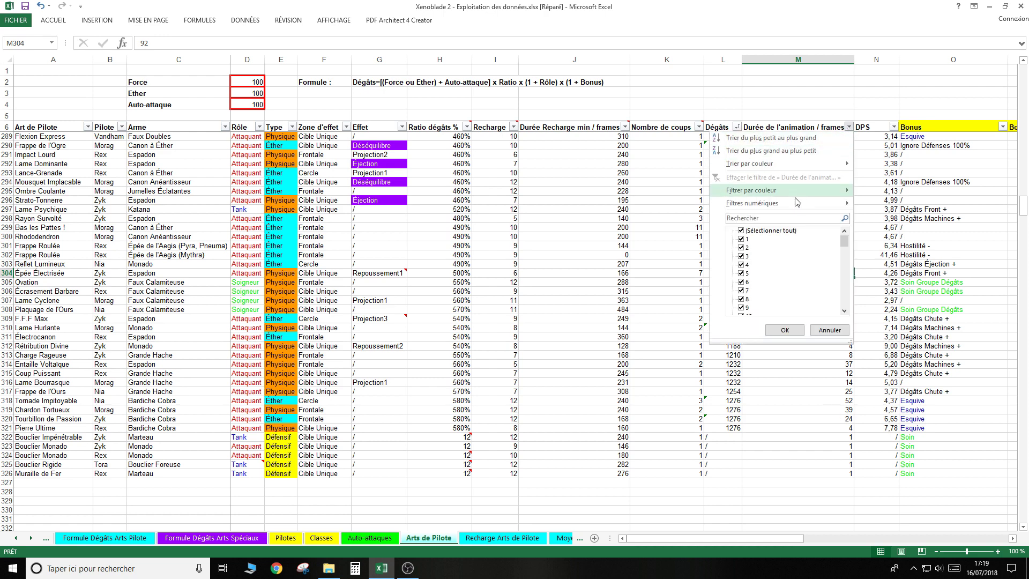
pyautogui.click(773, 152)
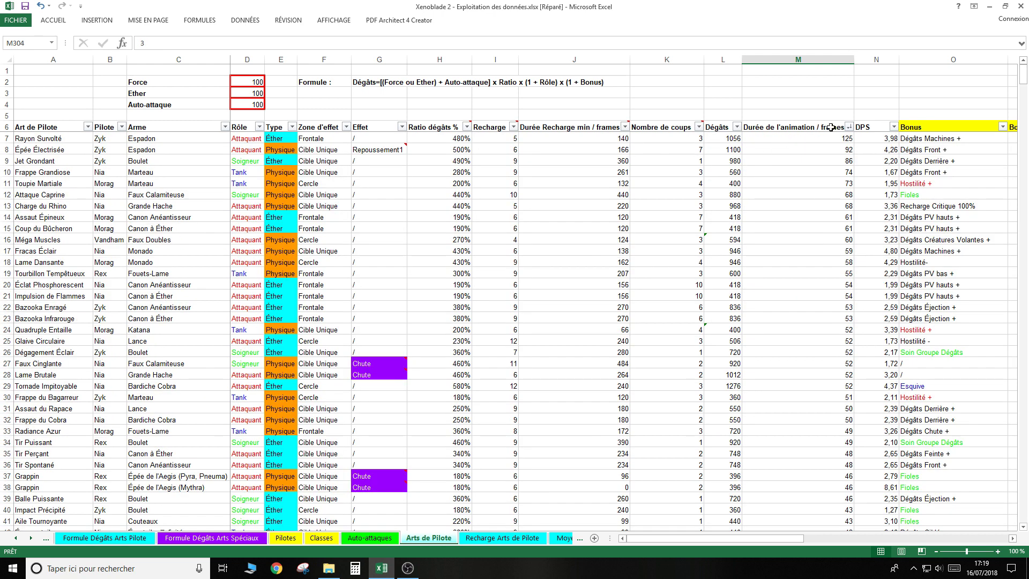
pyautogui.click(849, 127)
pyautogui.click(813, 141)
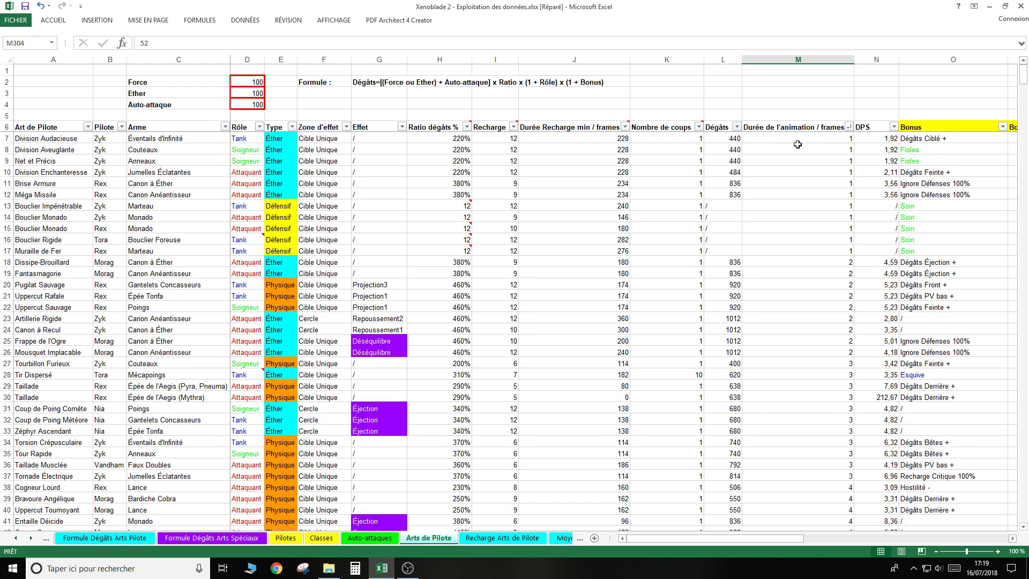
pyautogui.click(796, 144)
# Select the 1-frame values M7:M17, then the defensive arts' frames M13:M17 and effect zones F13:F17.
pyautogui.moveTo(796, 144); pyautogui.dragTo(804, 245)
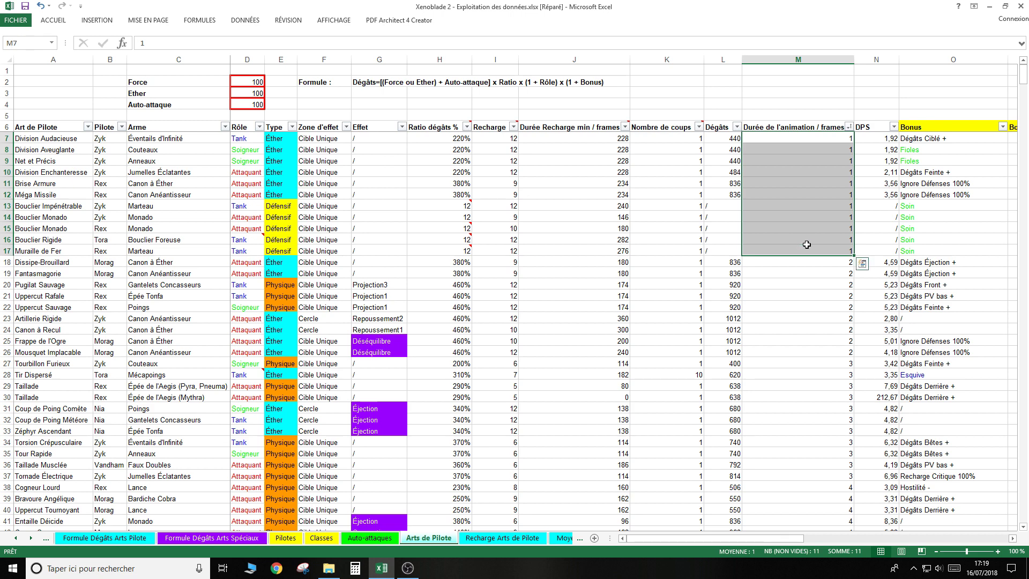
pyautogui.click(795, 207)
pyautogui.moveTo(795, 208); pyautogui.dragTo(796, 250)
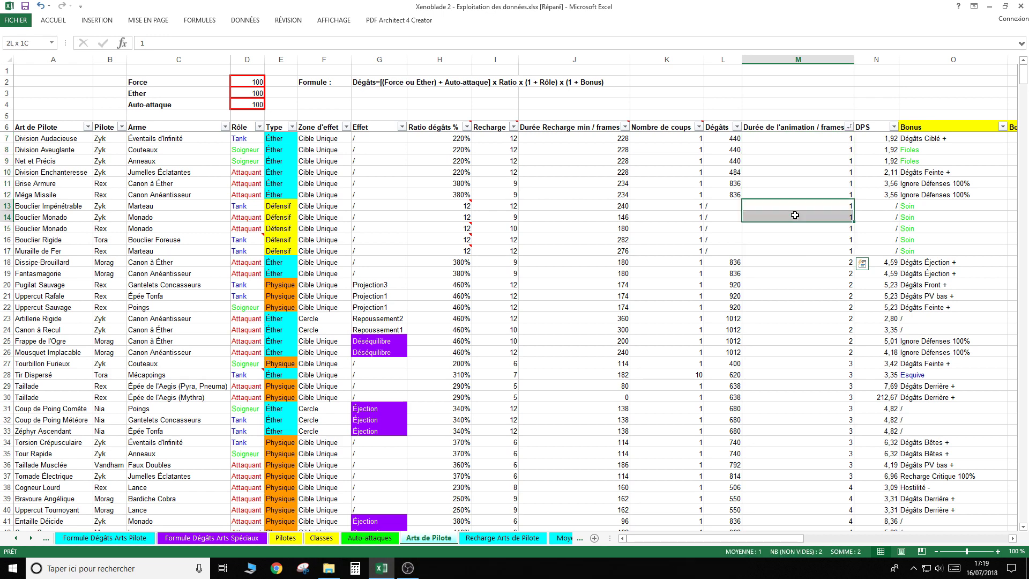
pyautogui.moveTo(328, 208); pyautogui.dragTo(328, 250)
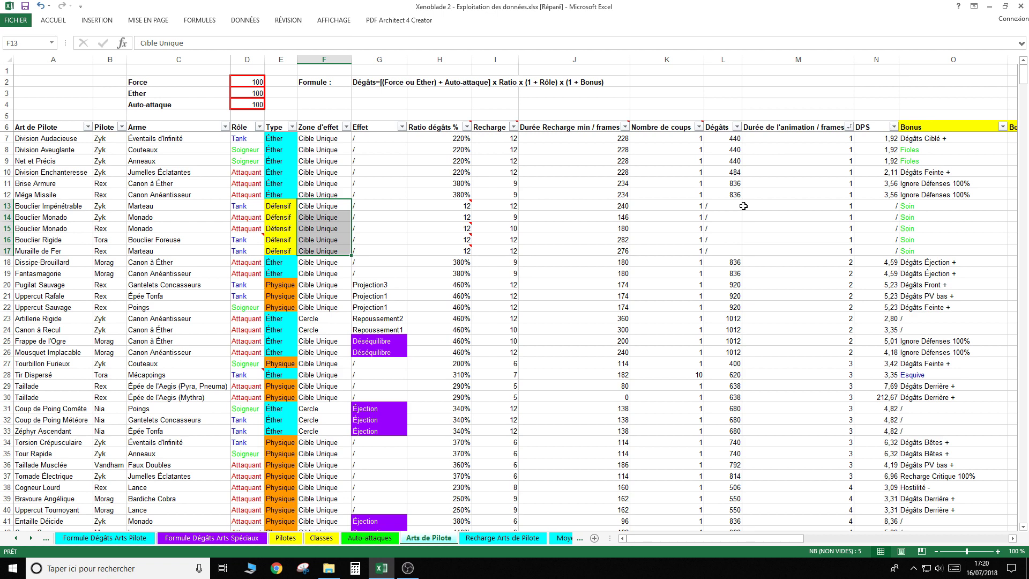
# Select frame values M13:M17 and M7:M12, check Net et Précis and Division Enchanteresse, then select DPS for rows 7–12.
pyautogui.click(778, 207)
pyautogui.click(755, 248)
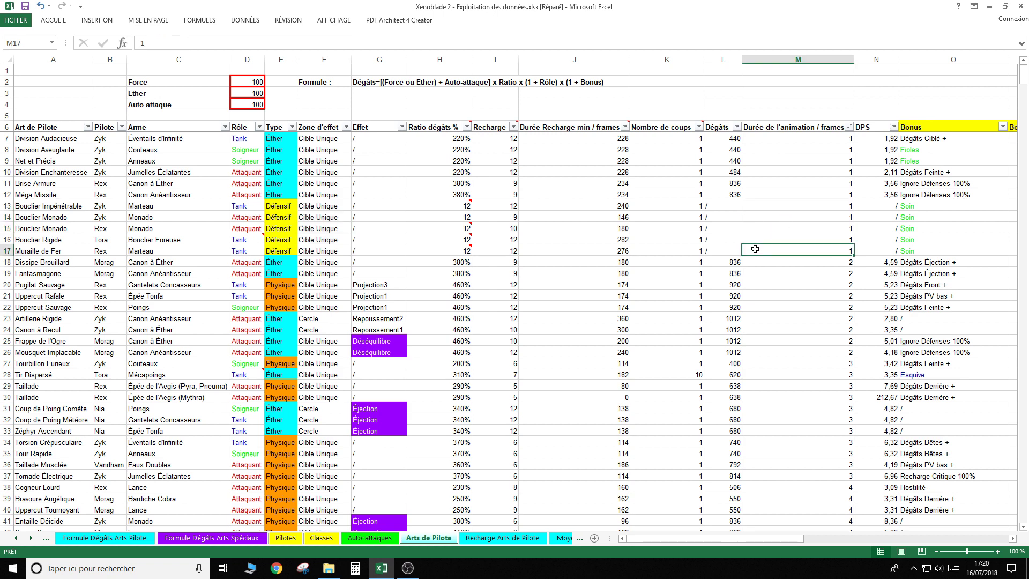
pyautogui.moveTo(755, 249); pyautogui.dragTo(758, 207)
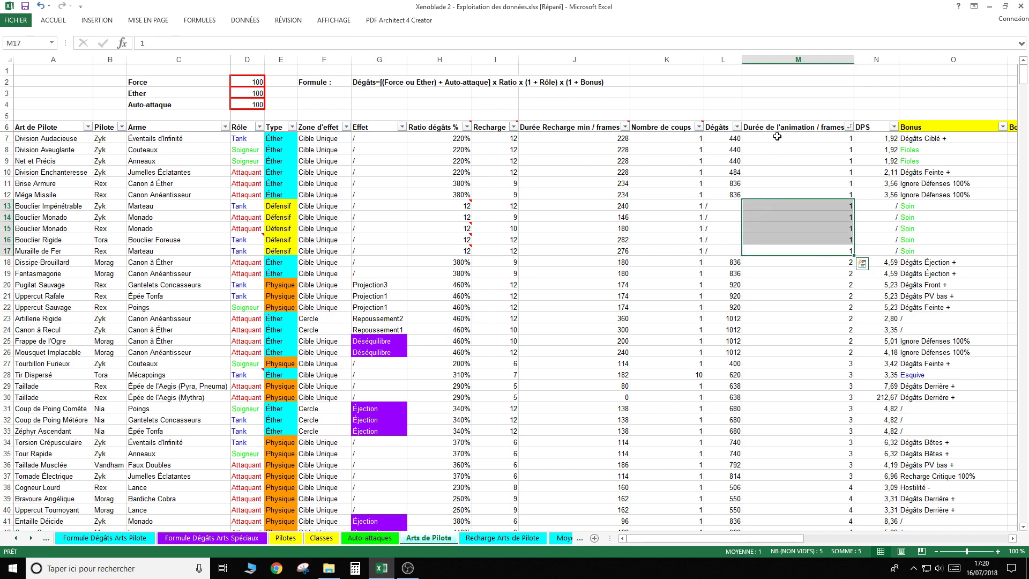
pyautogui.moveTo(777, 137); pyautogui.dragTo(762, 197)
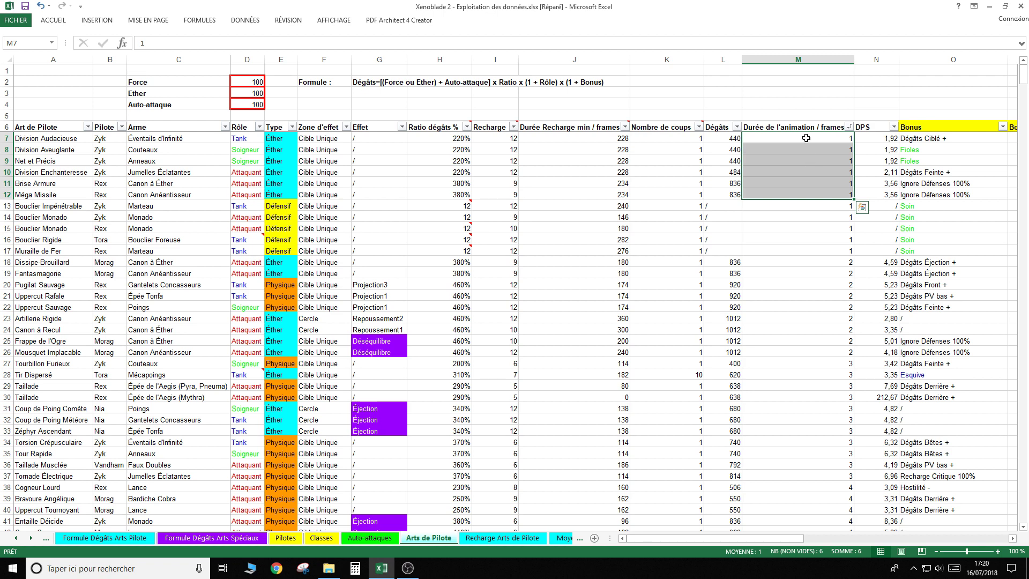
pyautogui.click(797, 170)
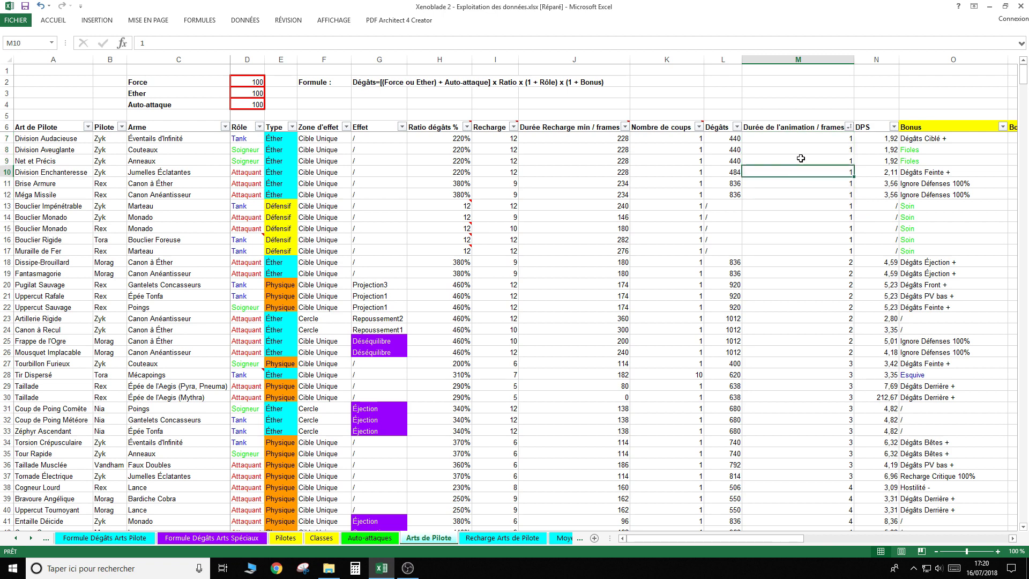
pyautogui.click(800, 164)
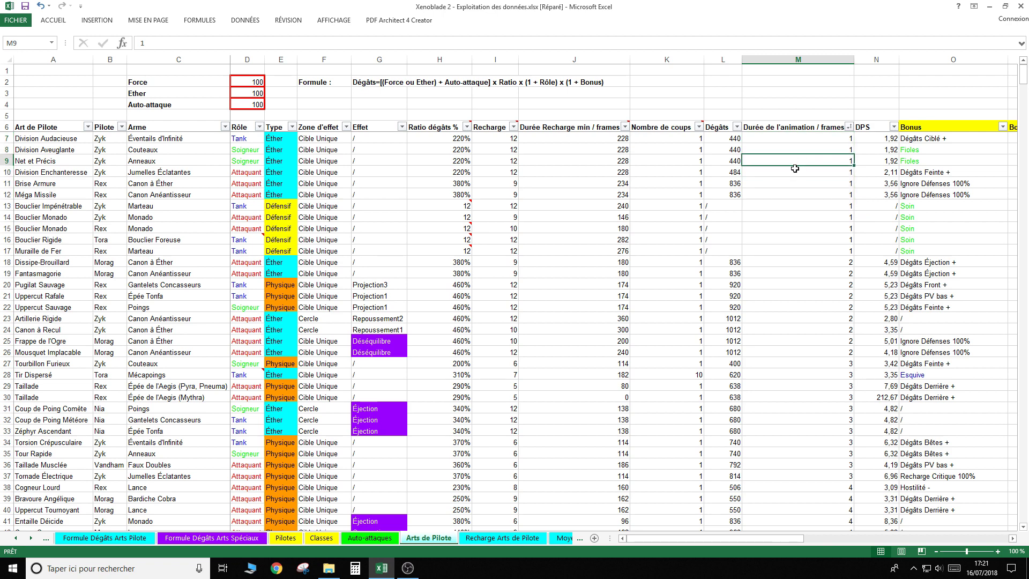
pyautogui.click(797, 170)
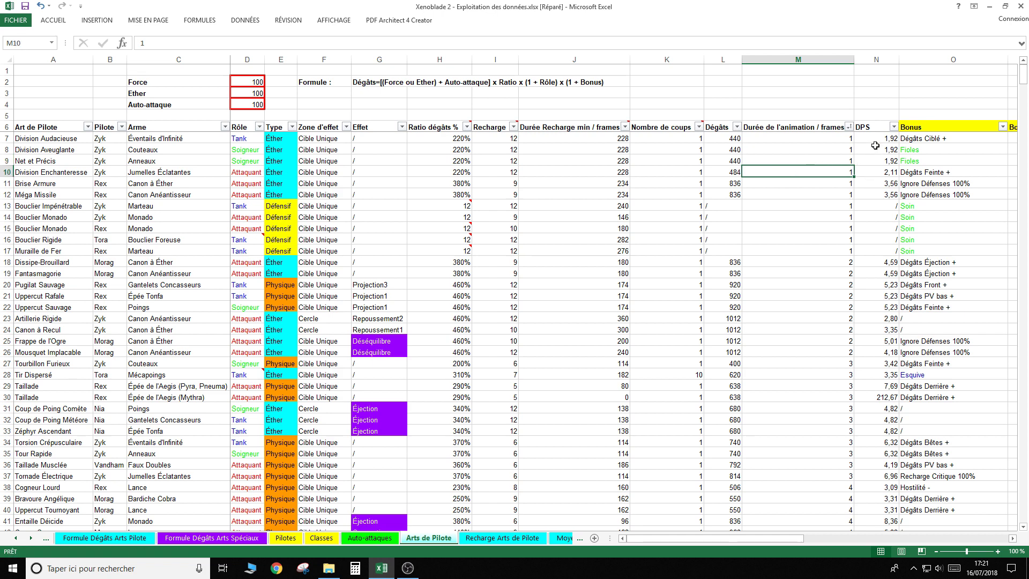
pyautogui.moveTo(875, 139); pyautogui.dragTo(870, 194)
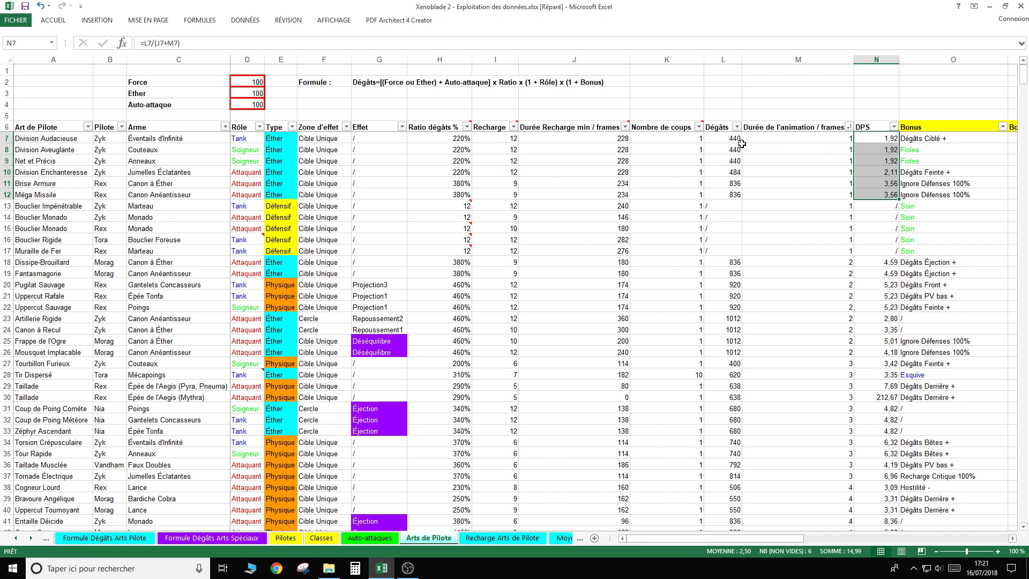
# Inspect row 8's damage, recharge, frame and DPS formulas, then open the DPS column's sort options.
pyautogui.click(723, 150)
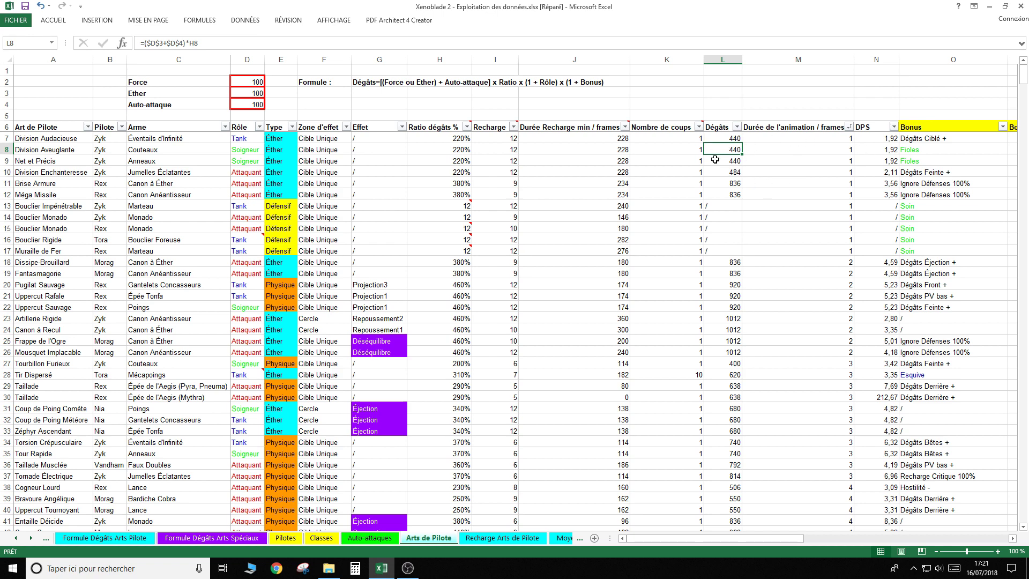
pyautogui.click(596, 148)
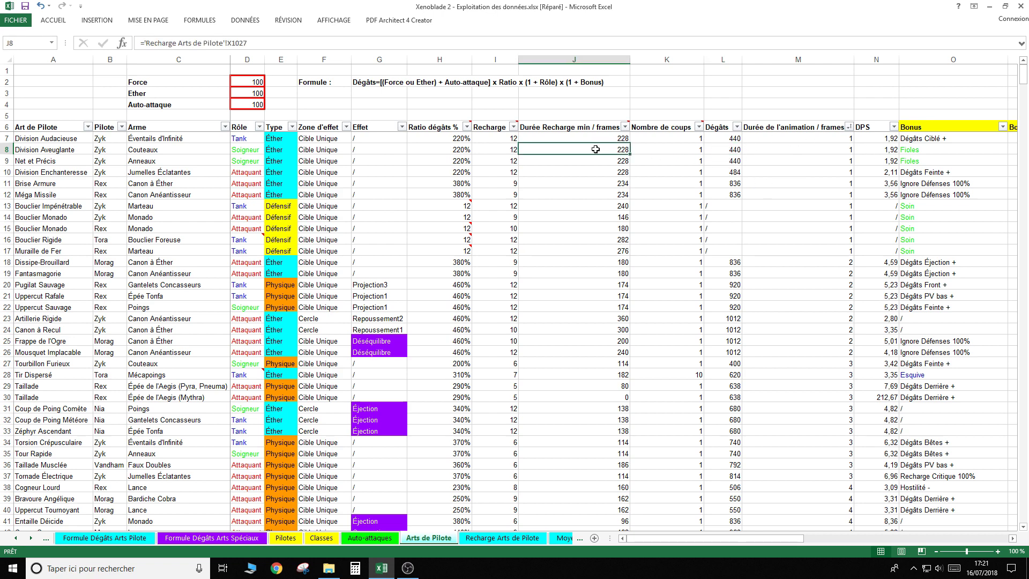
pyautogui.click(812, 148)
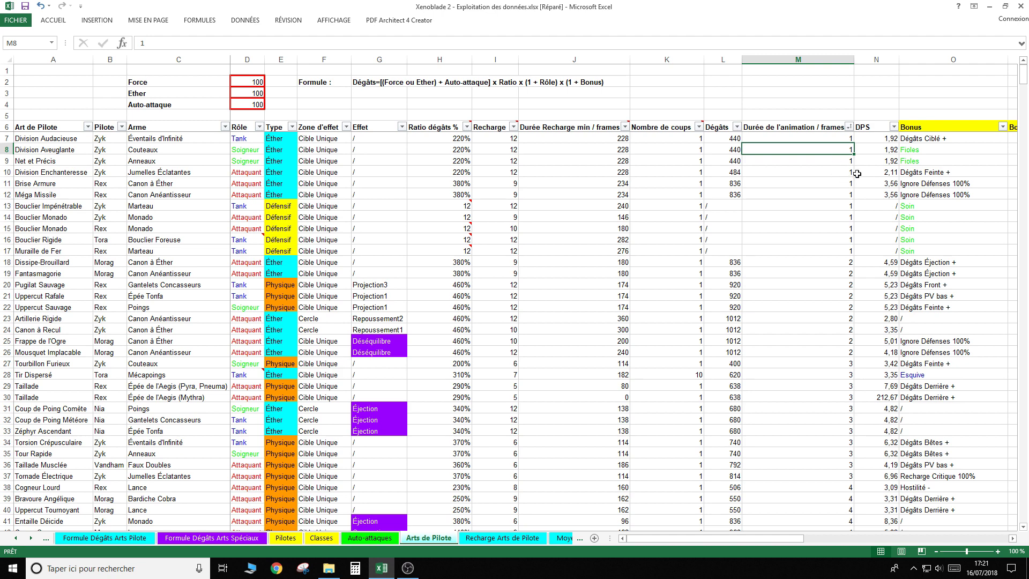
pyautogui.click(872, 148)
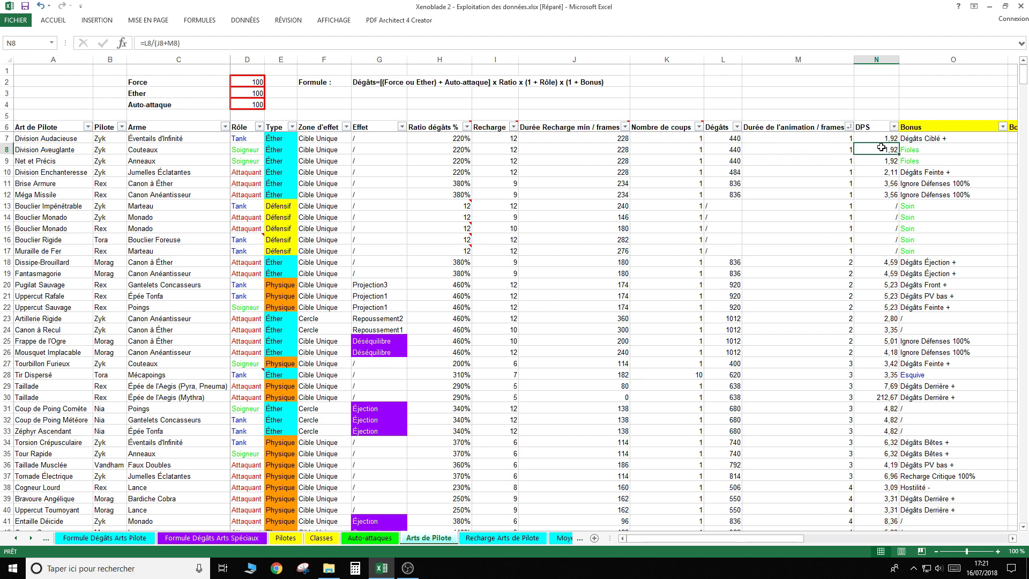
pyautogui.click(798, 145)
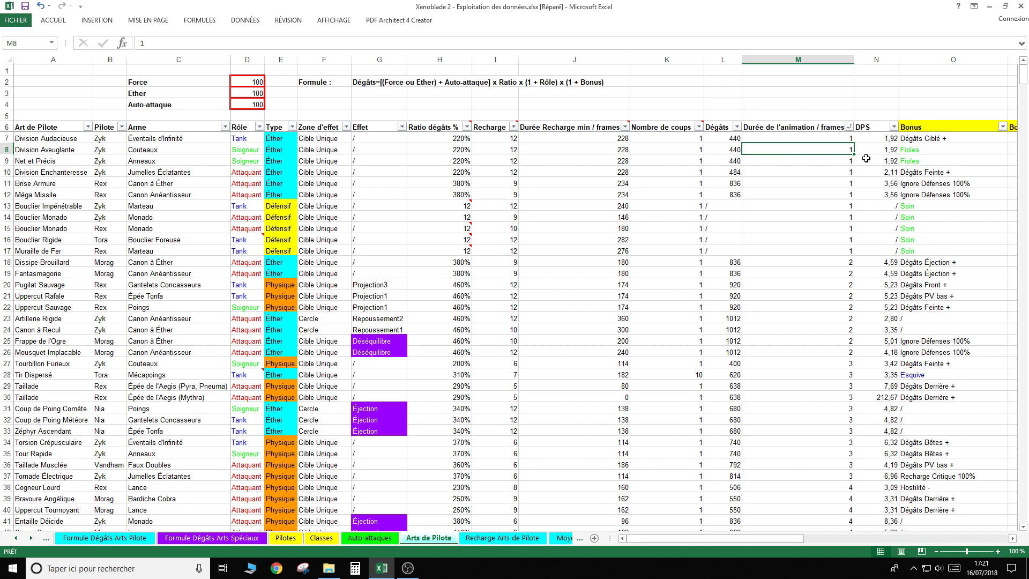
pyautogui.click(893, 127)
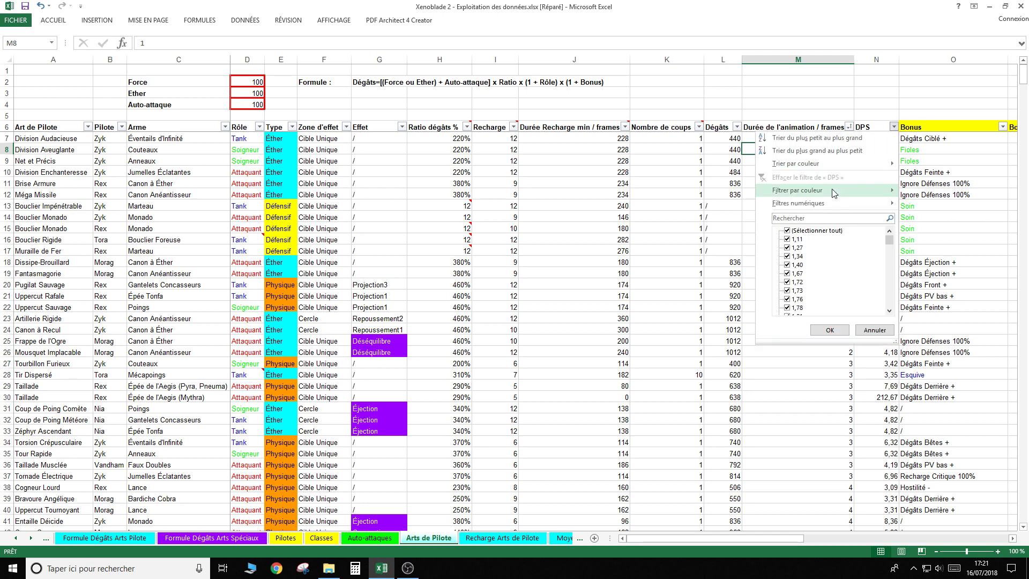
pyautogui.moveTo(798, 190)
pyautogui.click(829, 137)
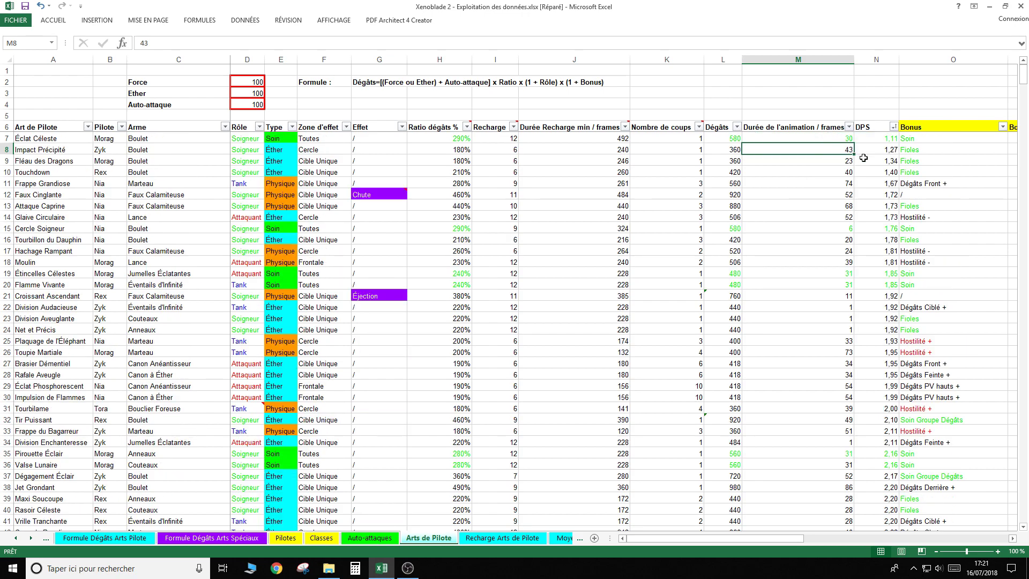
pyautogui.scroll(-18, 826, 225)
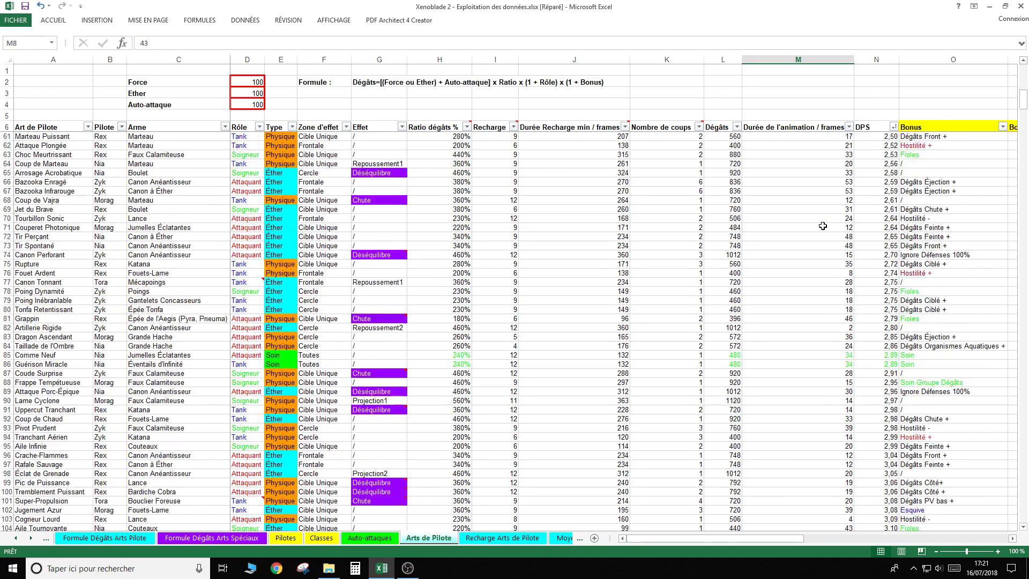
pyautogui.scroll(-19, 825, 225)
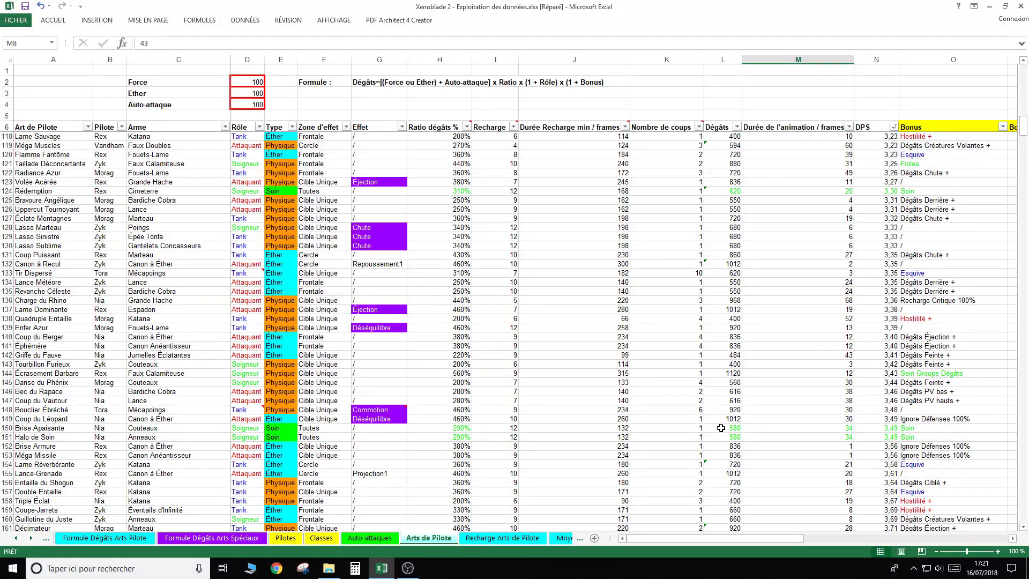
pyautogui.scroll(-8, 790, 340)
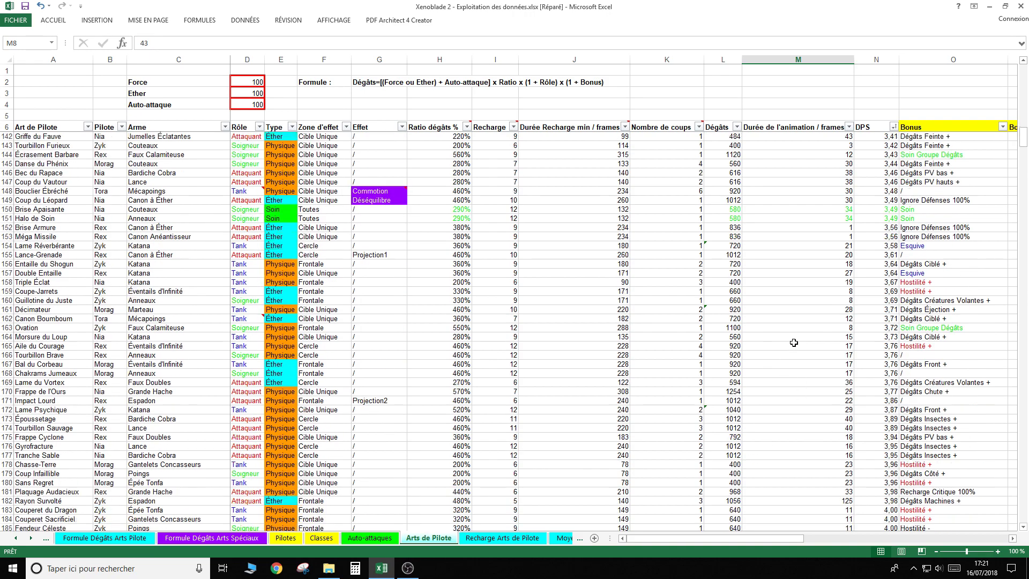
pyautogui.scroll(-6, 790, 340)
pyautogui.scroll(-6, 790, 339)
pyautogui.scroll(-7, 791, 339)
pyautogui.scroll(-7, 790, 340)
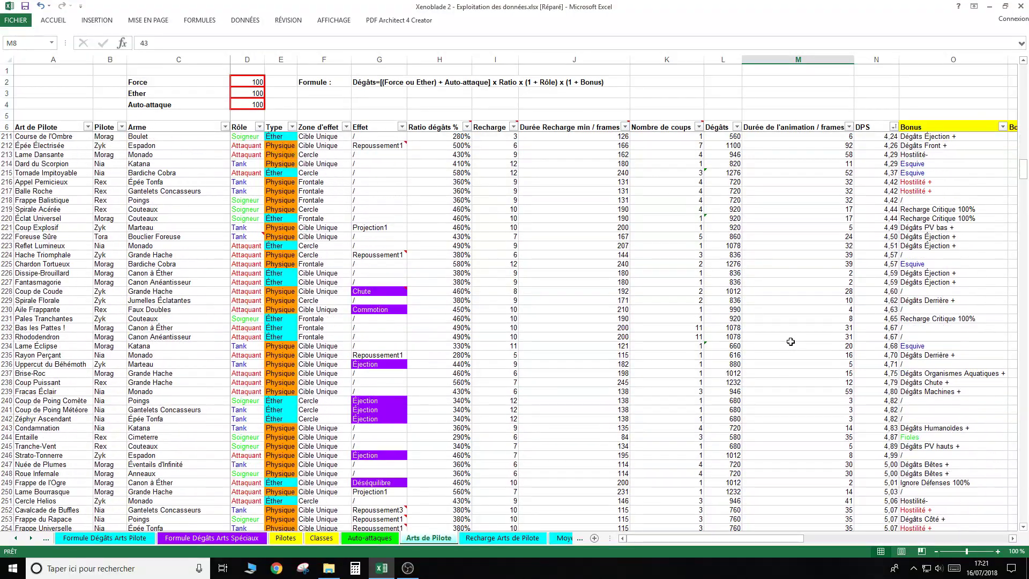
pyautogui.scroll(-7, 791, 343)
pyautogui.scroll(-7, 790, 345)
pyautogui.scroll(-6, 791, 345)
pyautogui.scroll(-6, 791, 345)
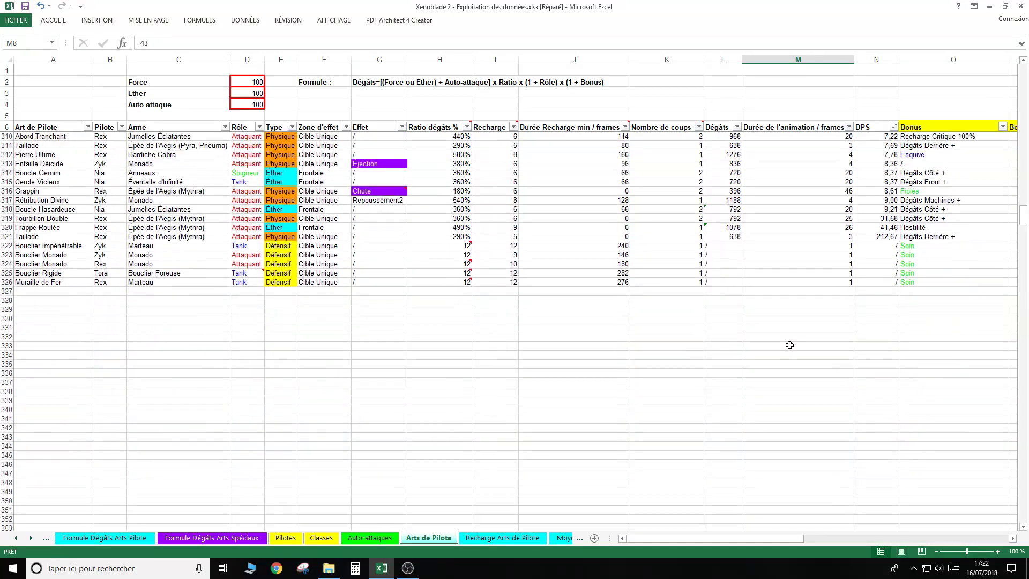
pyautogui.scroll(2, 790, 346)
pyautogui.click(871, 400)
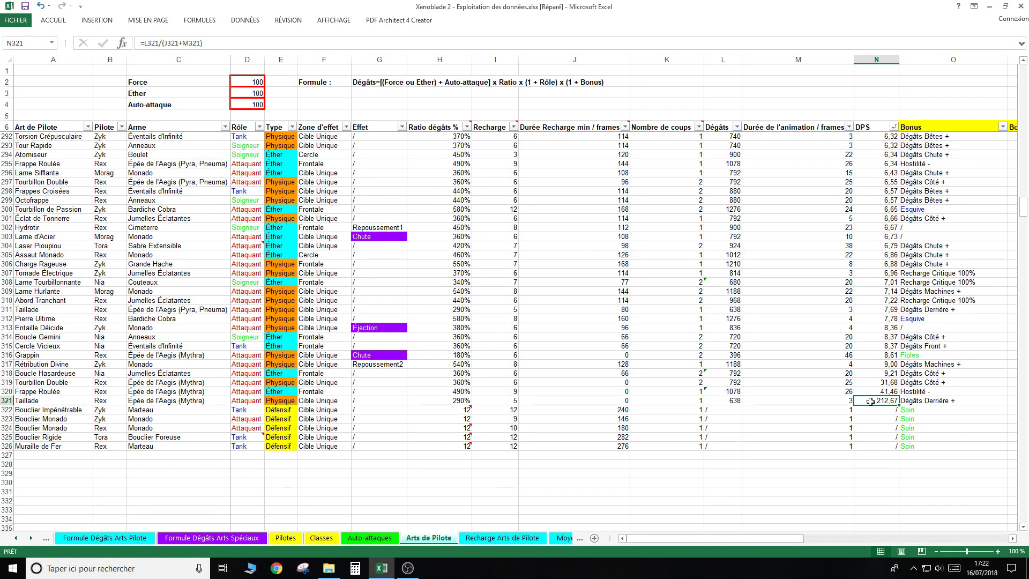
pyautogui.scroll(6, 913, 284)
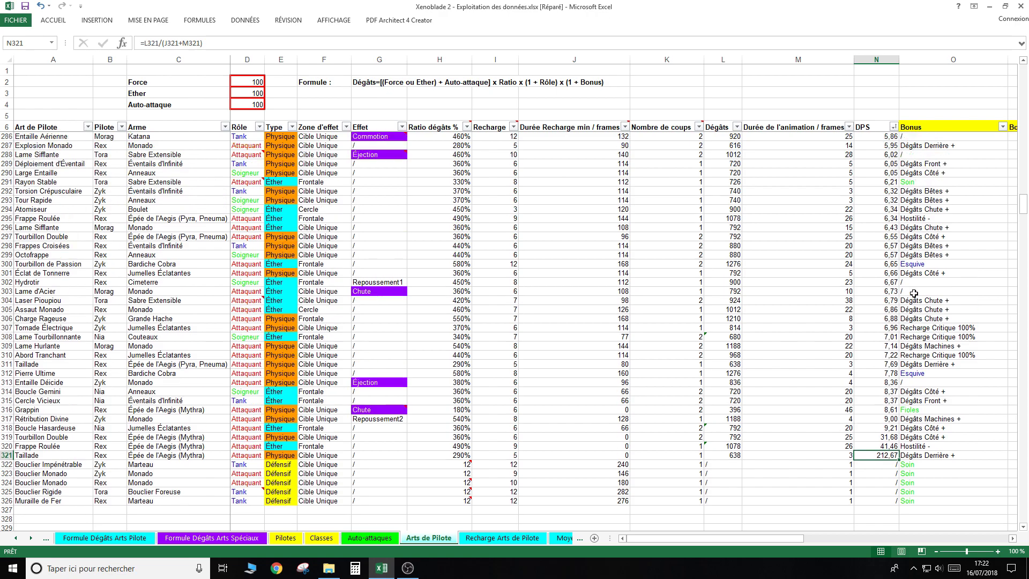
pyautogui.scroll(7, 912, 282)
pyautogui.scroll(-3, 913, 282)
pyautogui.scroll(-2, 913, 280)
pyautogui.scroll(-2, 913, 279)
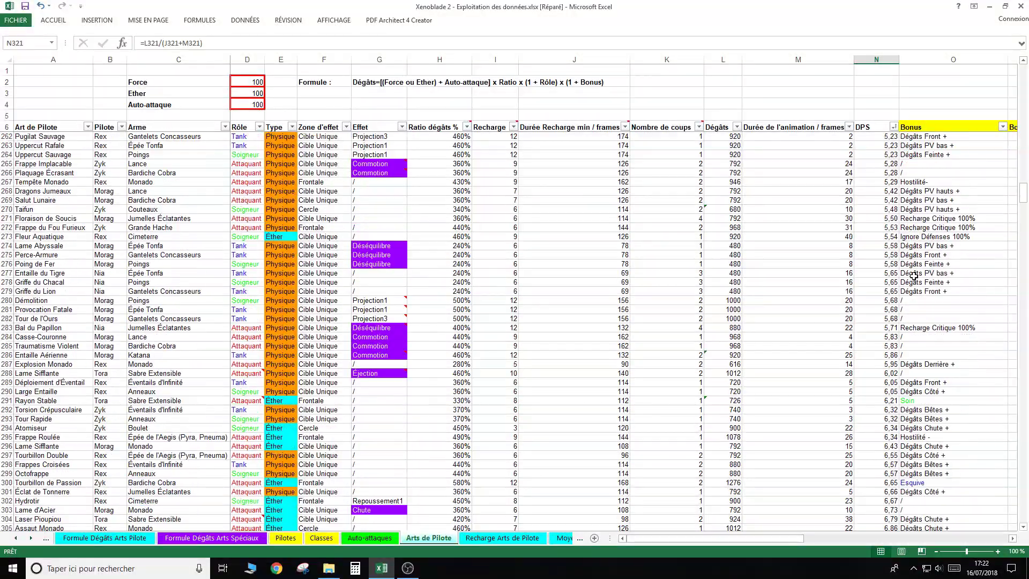
pyautogui.scroll(-2, 913, 276)
pyautogui.scroll(8, 913, 277)
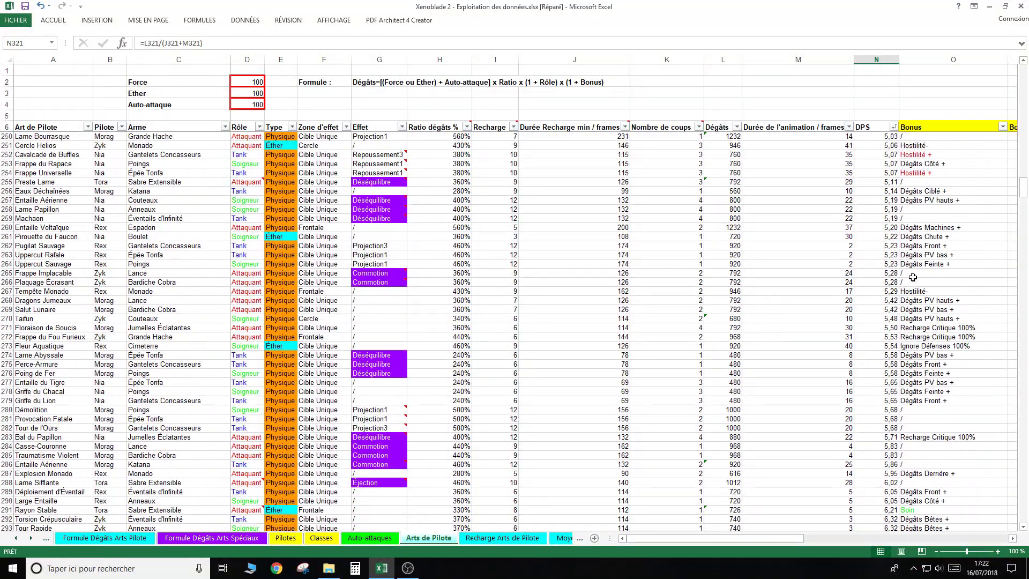
pyautogui.scroll(8, 913, 277)
pyautogui.scroll(8, 913, 277)
pyautogui.scroll(9, 912, 277)
pyautogui.scroll(-4, 913, 277)
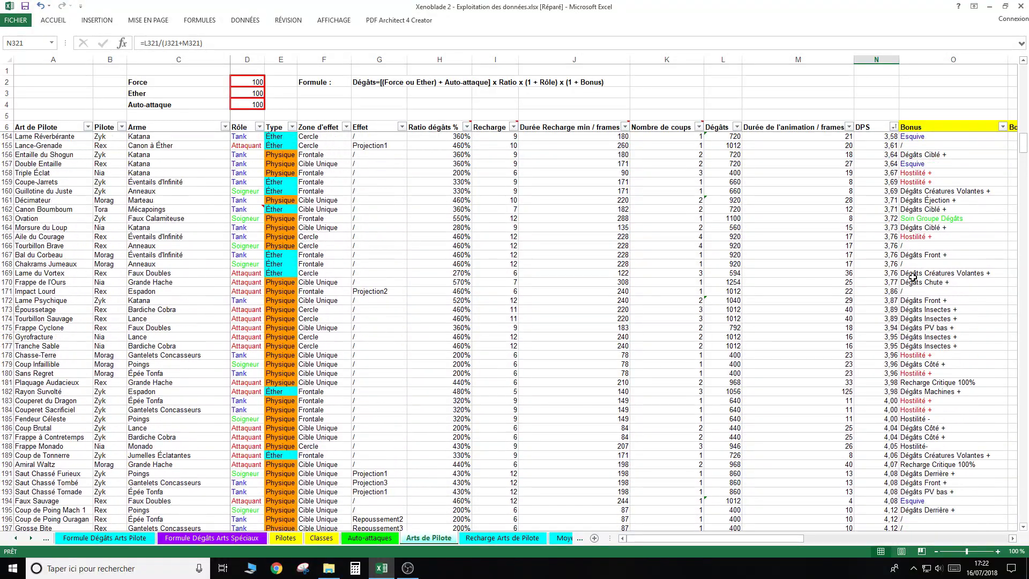
pyautogui.scroll(-5, 913, 277)
pyautogui.scroll(-4, 912, 277)
pyautogui.scroll(-5, 913, 276)
pyautogui.scroll(-5, 913, 276)
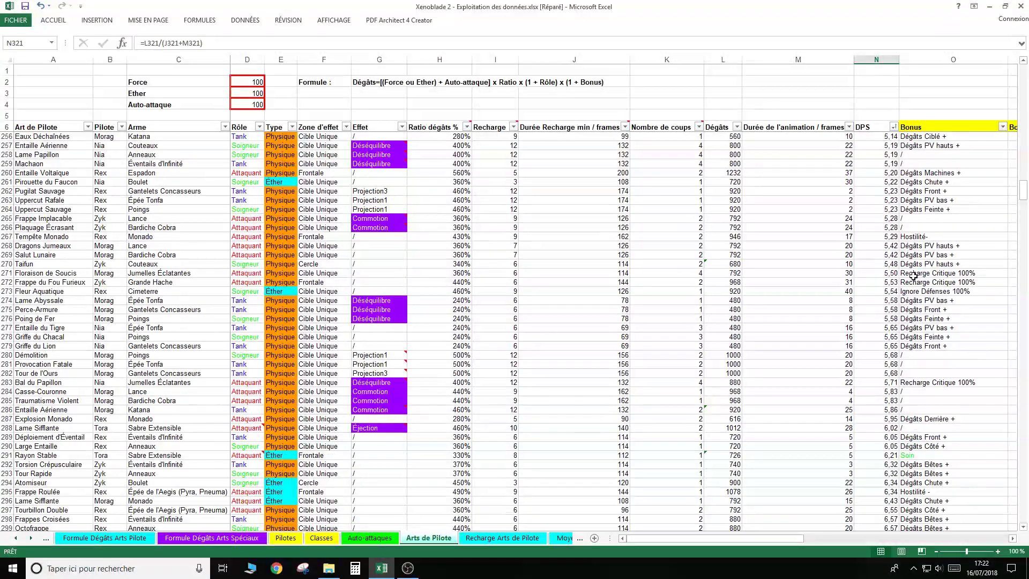
pyautogui.scroll(-4, 912, 276)
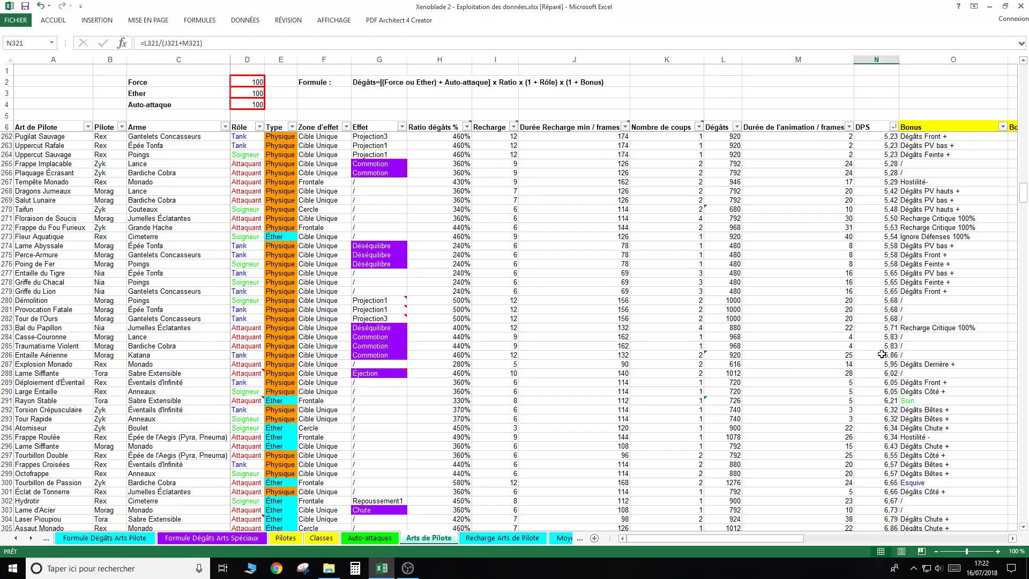
pyautogui.scroll(-7, 844, 337)
pyautogui.scroll(-4, 839, 338)
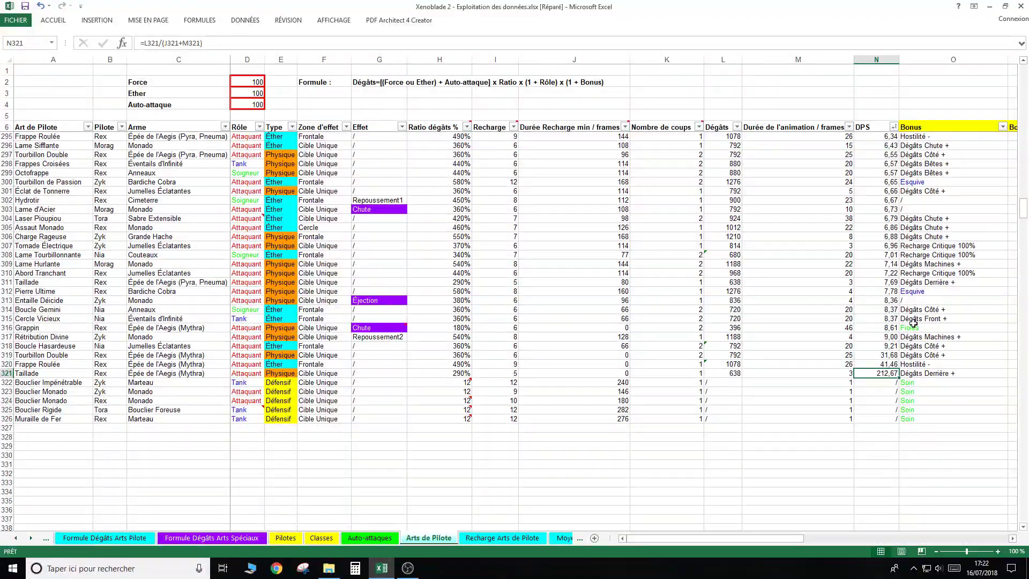
pyautogui.moveTo(1024, 212); pyautogui.dragTo(1024, 134)
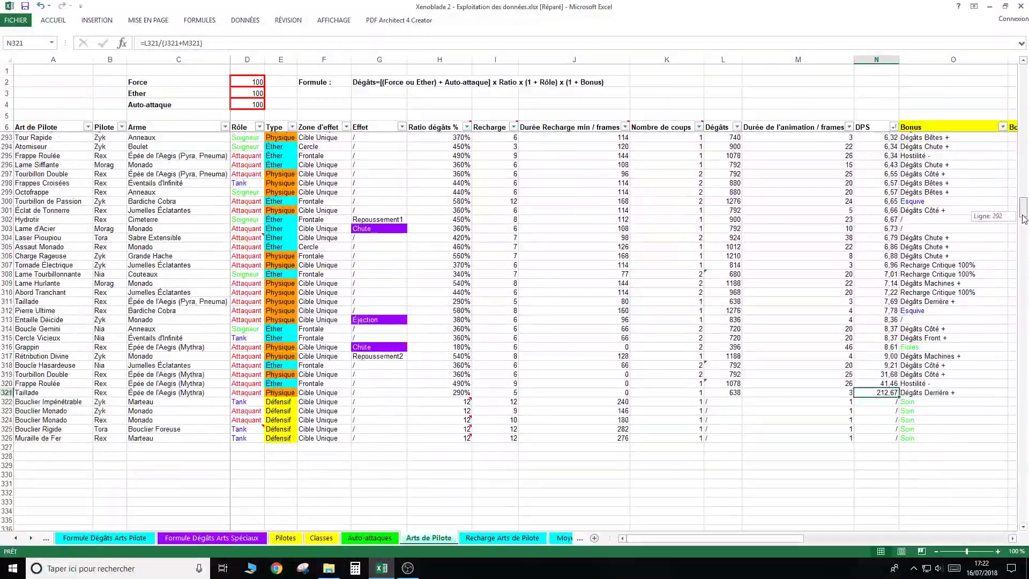
pyautogui.moveTo(1024, 134); pyautogui.dragTo(1024, 217)
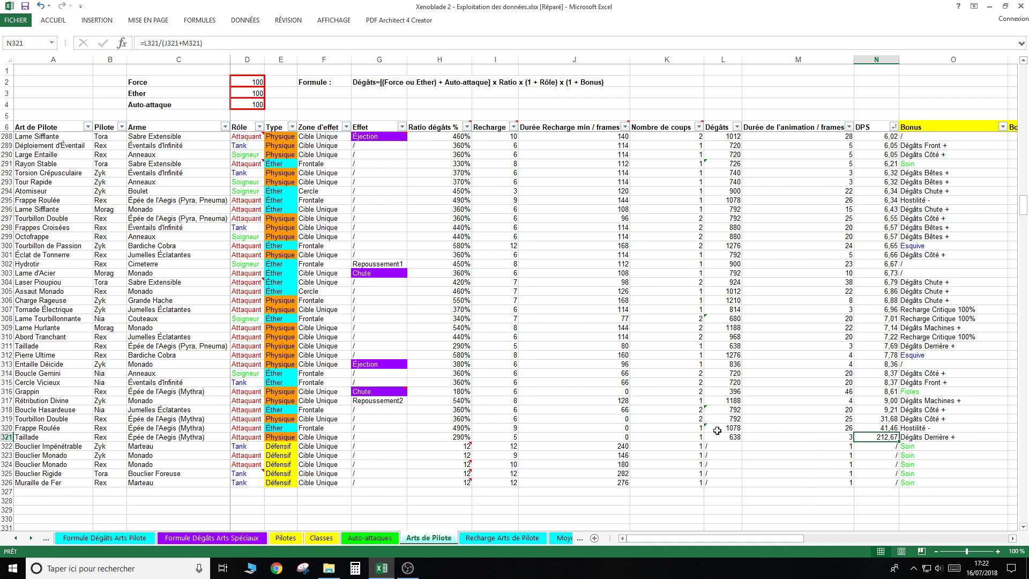
pyautogui.click(805, 440)
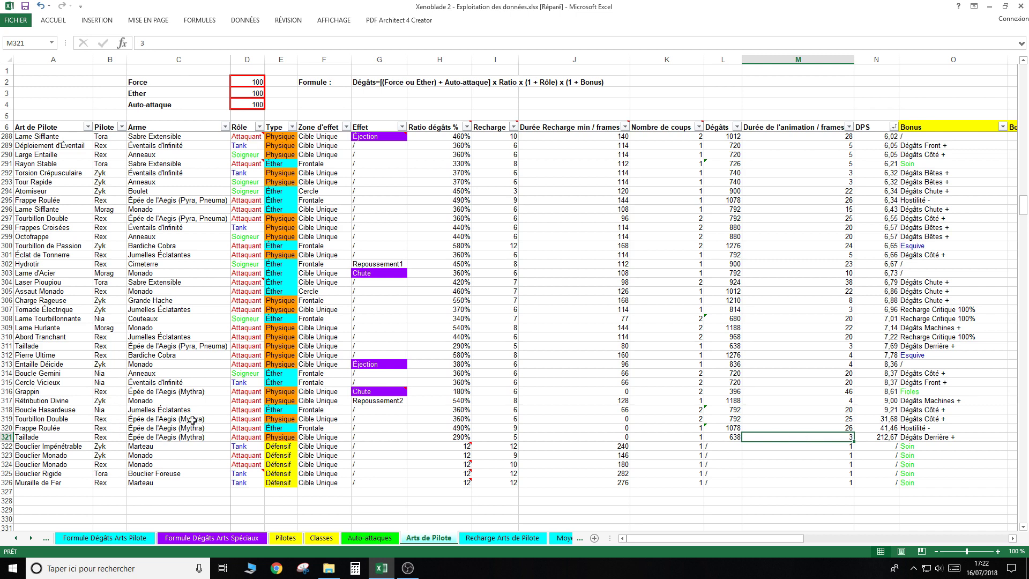
pyautogui.moveTo(192, 421); pyautogui.dragTo(194, 439)
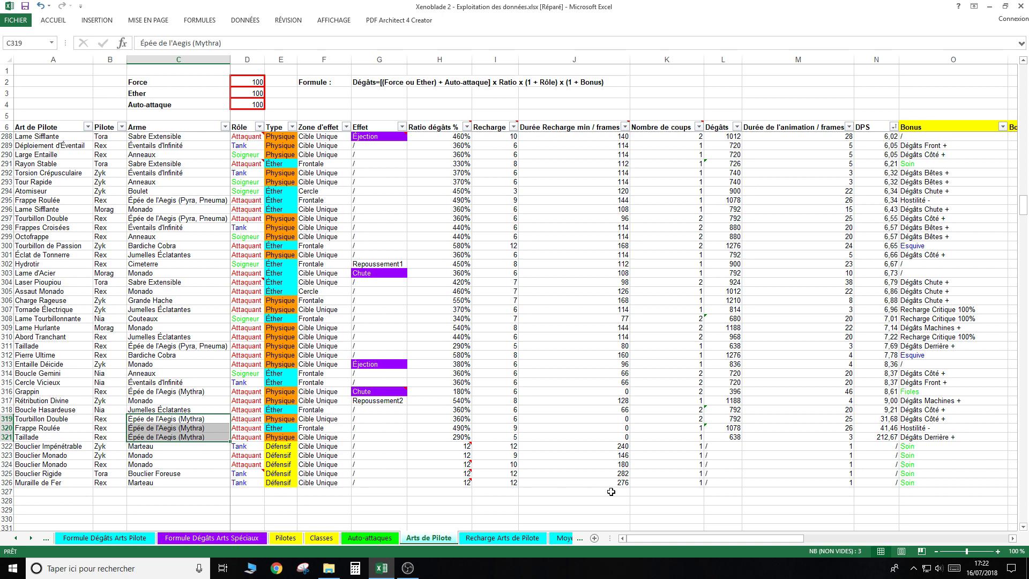
pyautogui.moveTo(592, 420); pyautogui.dragTo(584, 438)
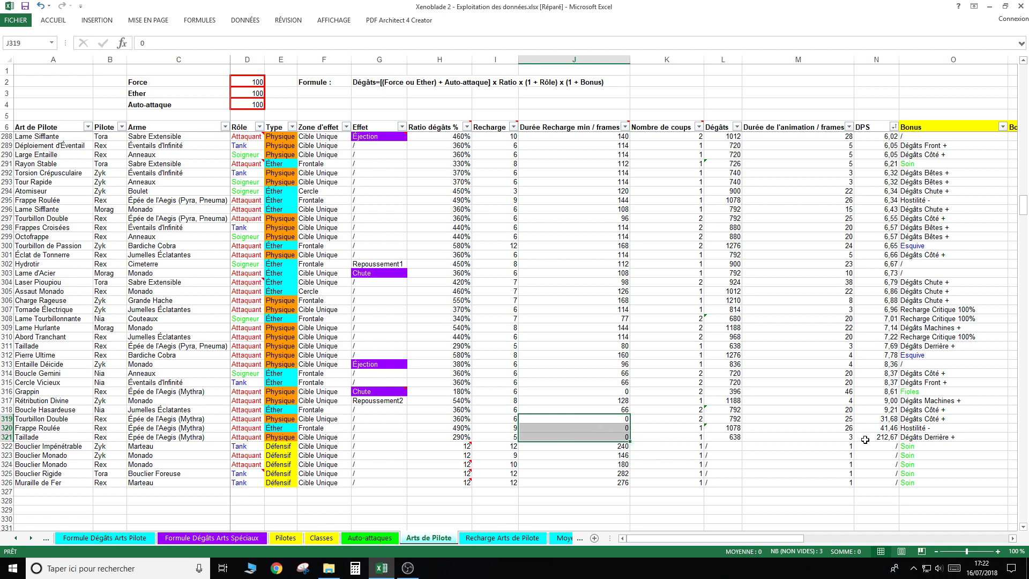
pyautogui.moveTo(865, 436); pyautogui.dragTo(866, 419)
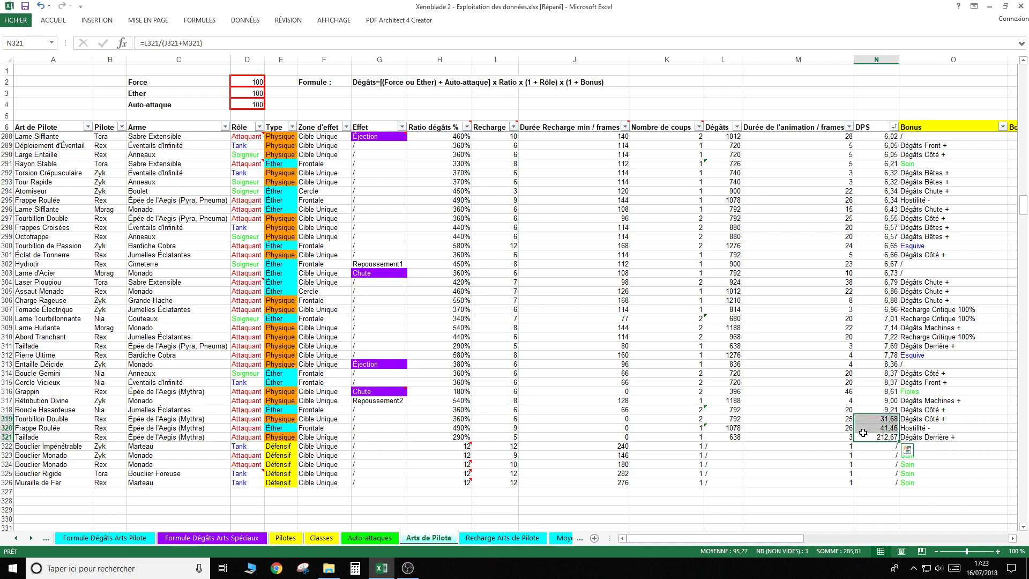
pyautogui.moveTo(880, 275); pyautogui.dragTo(879, 352)
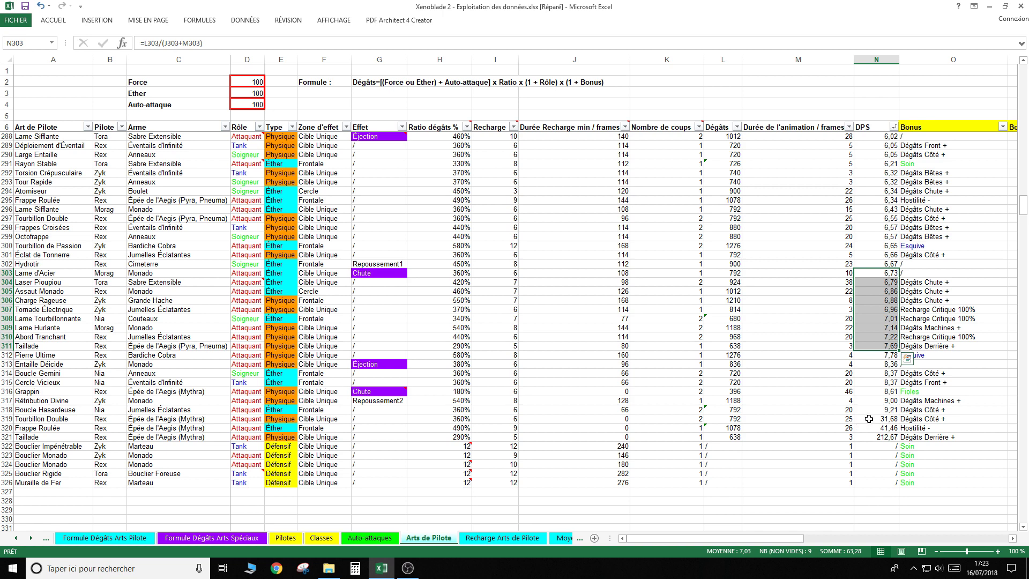
pyautogui.moveTo(840, 418); pyautogui.dragTo(832, 428)
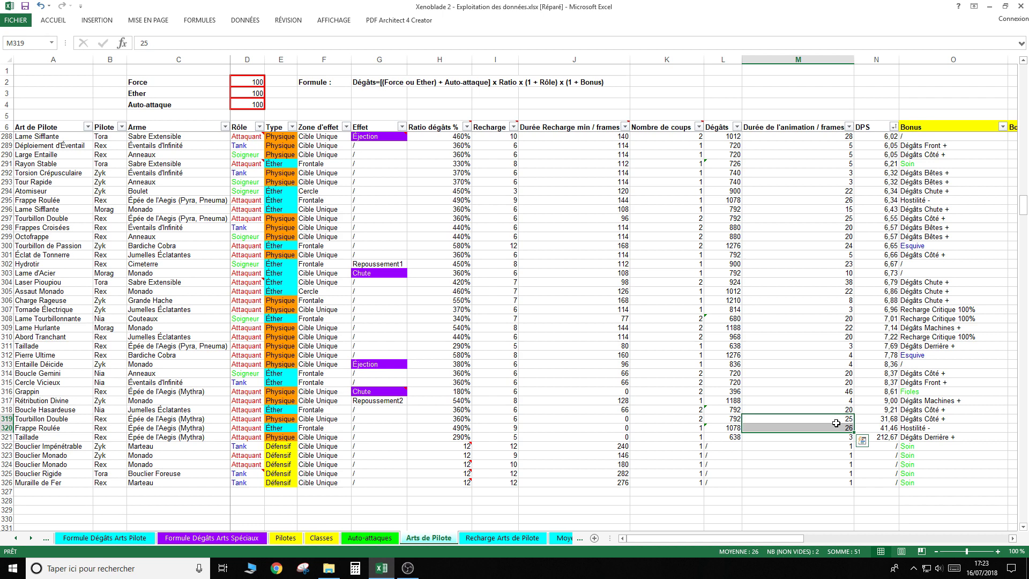
pyautogui.click(803, 436)
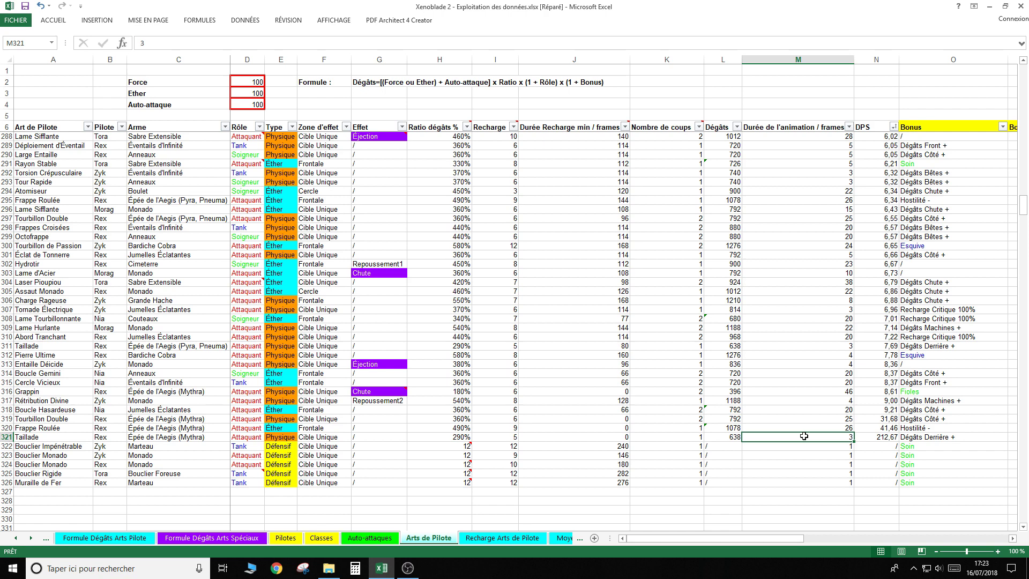
pyautogui.click(885, 437)
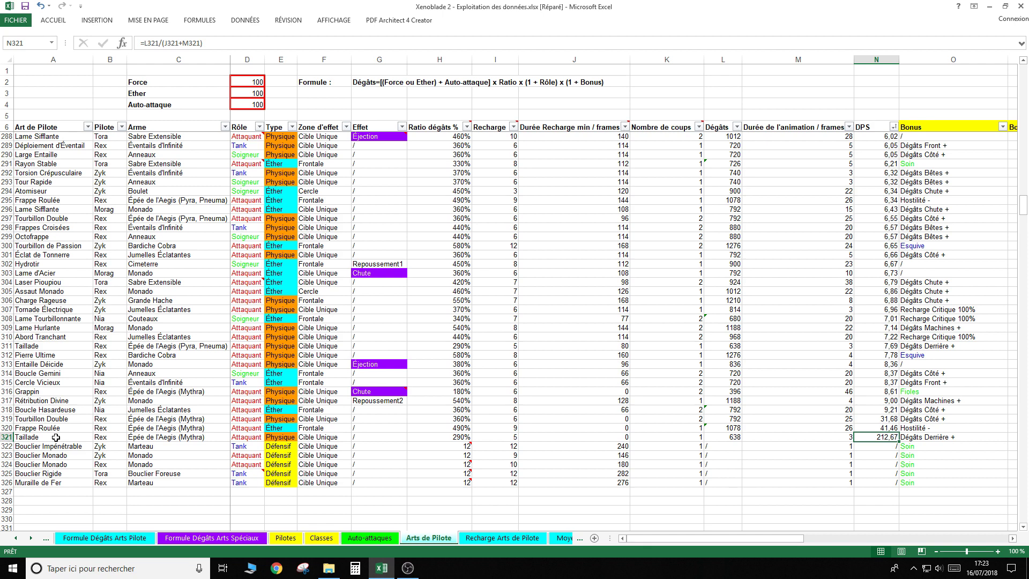
pyautogui.click(798, 438)
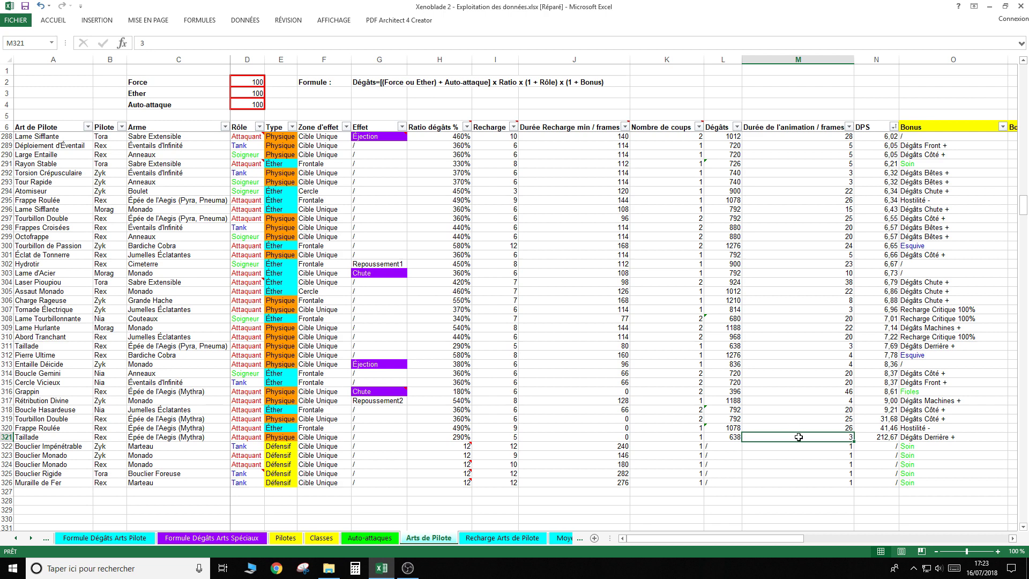
pyautogui.click(879, 436)
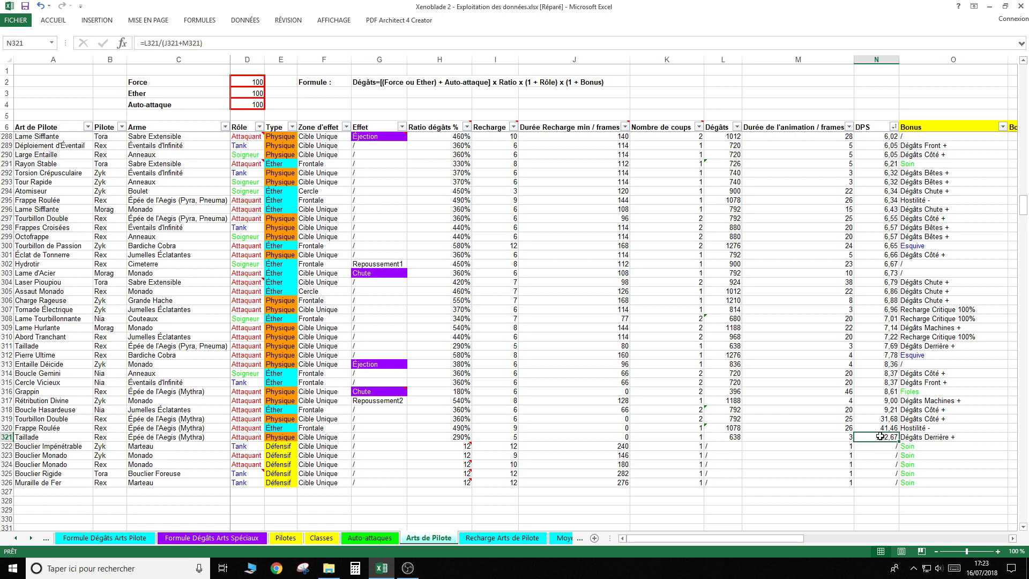
pyautogui.click(584, 435)
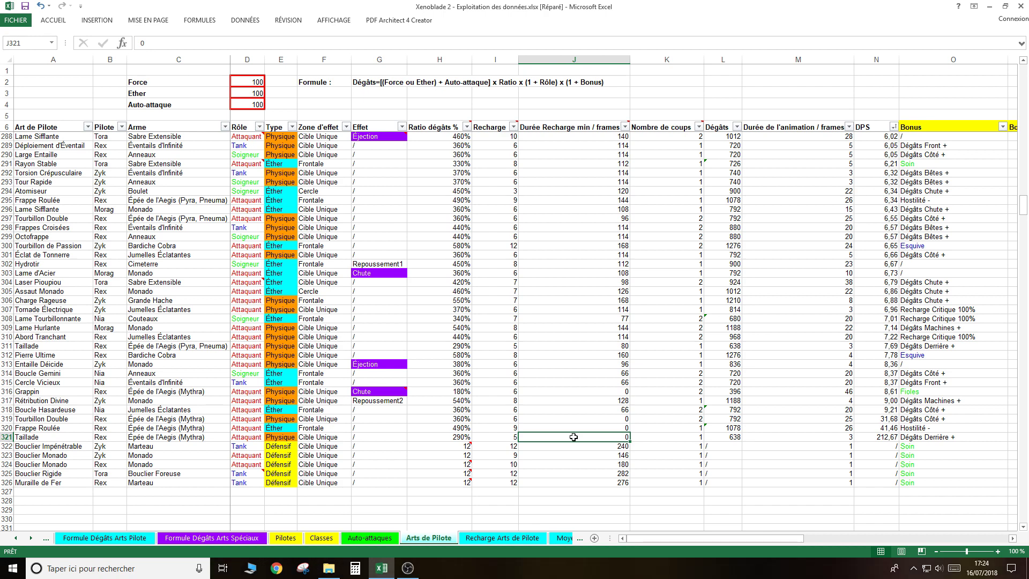
pyautogui.click(669, 440)
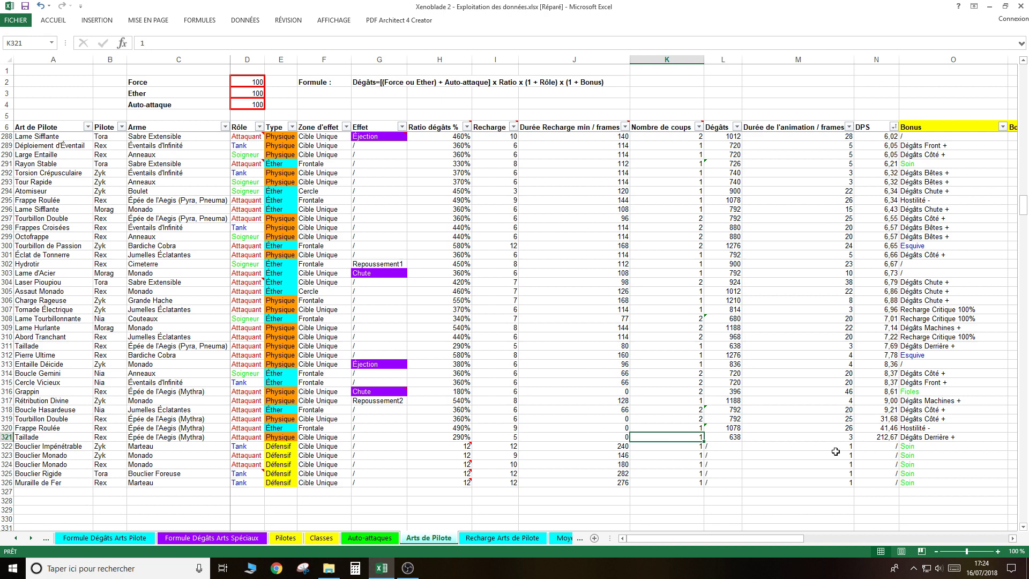
pyautogui.click(874, 411)
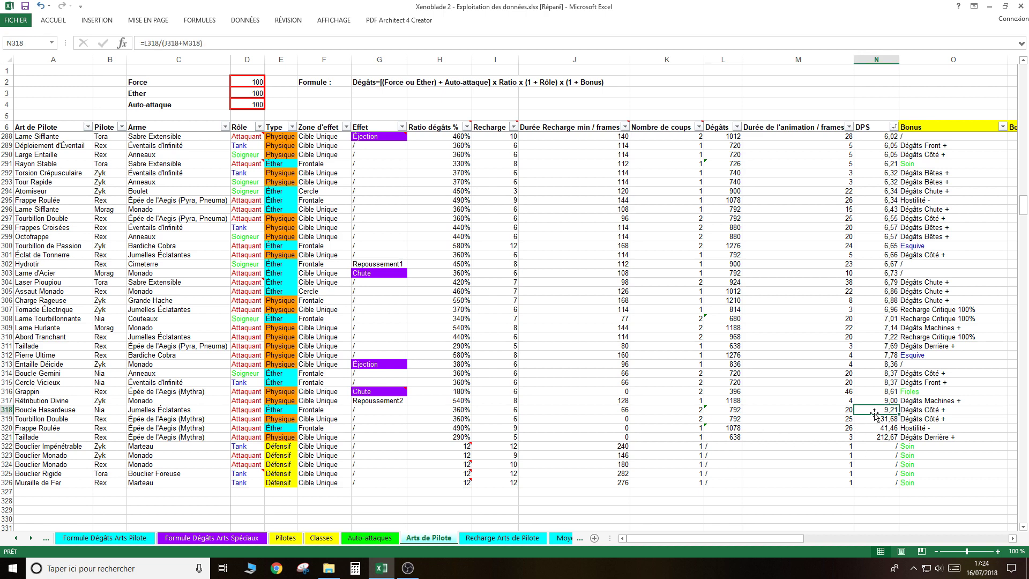
pyautogui.moveTo(883, 421); pyautogui.dragTo(881, 437)
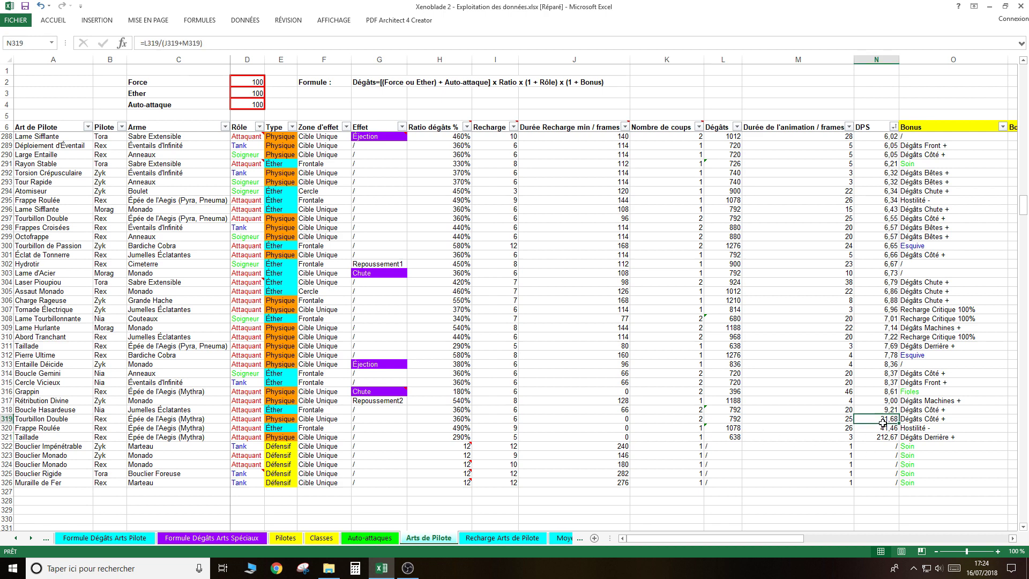
pyautogui.click(875, 412)
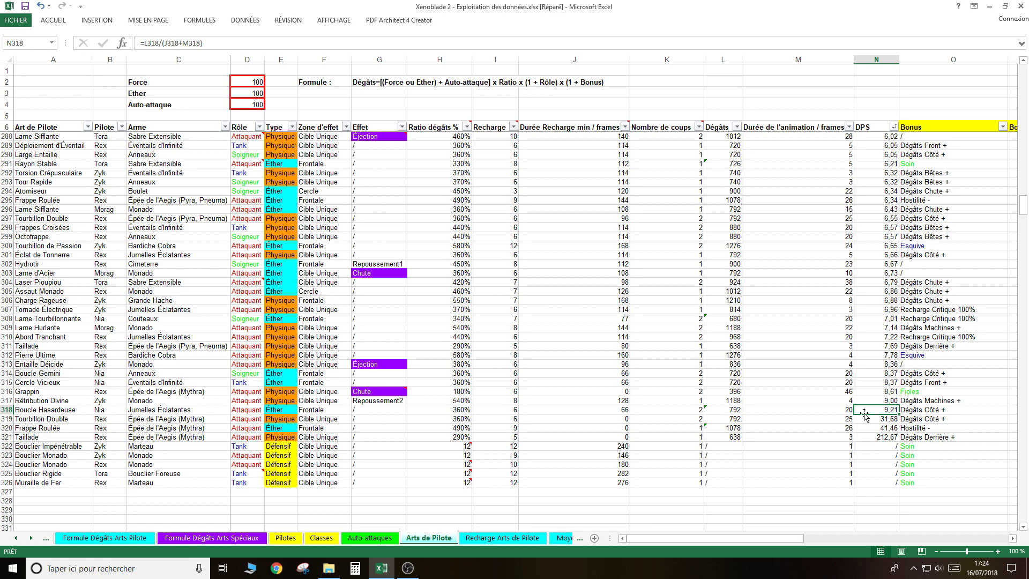
pyautogui.click(155, 411)
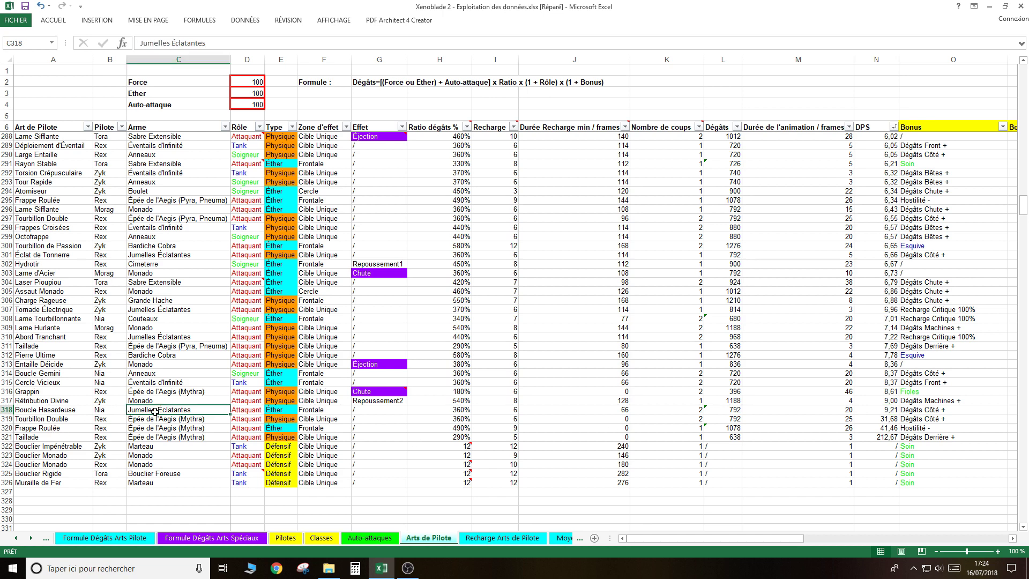
pyautogui.click(582, 410)
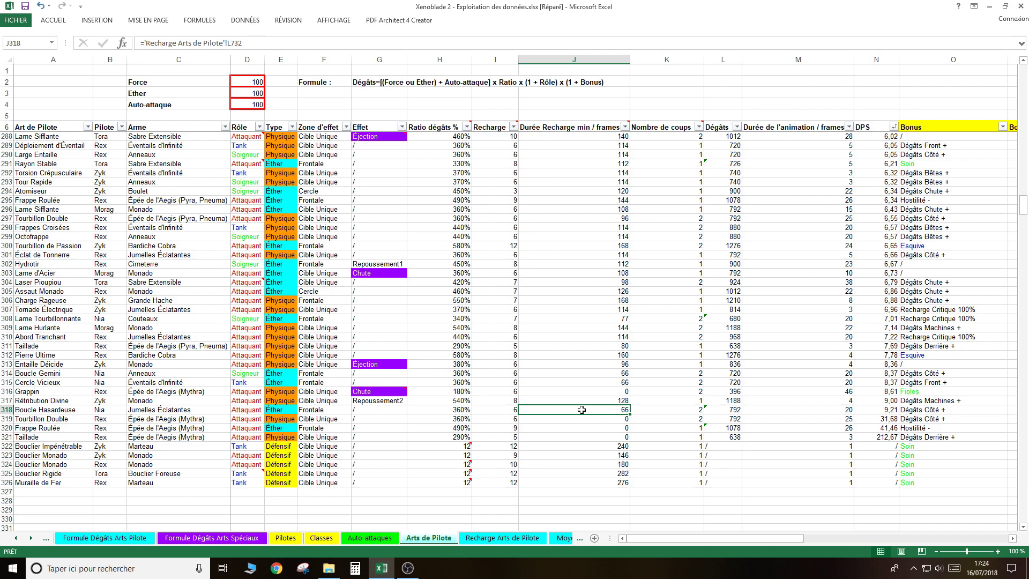
pyautogui.scroll(4, 581, 409)
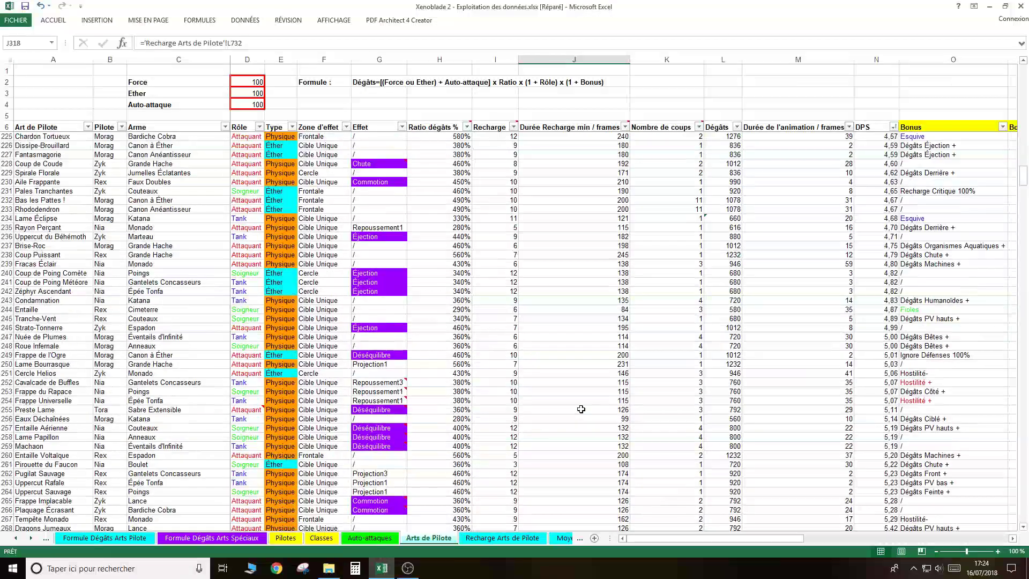
pyautogui.scroll(2, 584, 391)
pyautogui.scroll(2, 587, 368)
pyautogui.scroll(3, 566, 329)
pyautogui.scroll(-7, 566, 329)
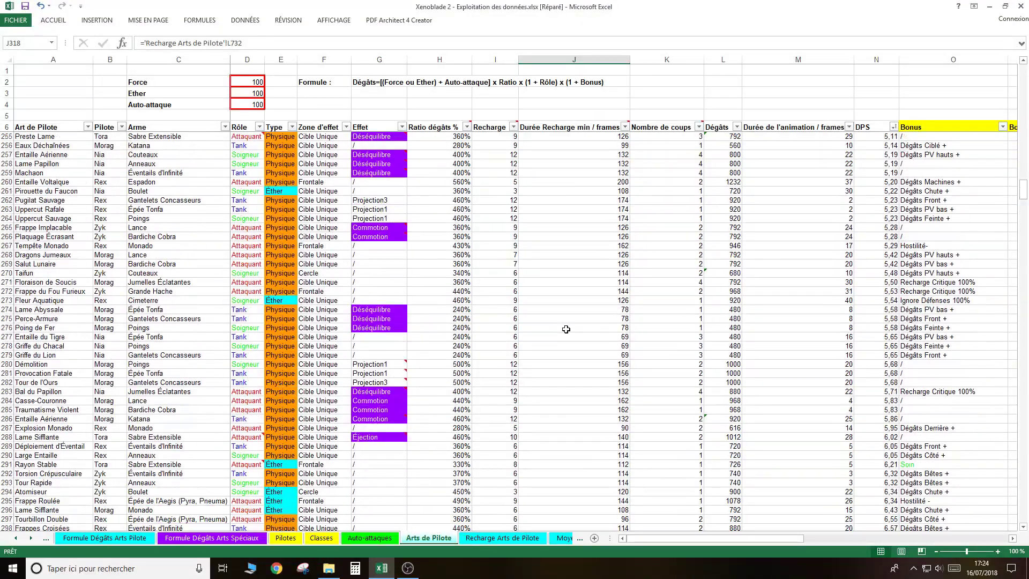
pyautogui.scroll(-8, 566, 329)
pyautogui.scroll(-7, 566, 329)
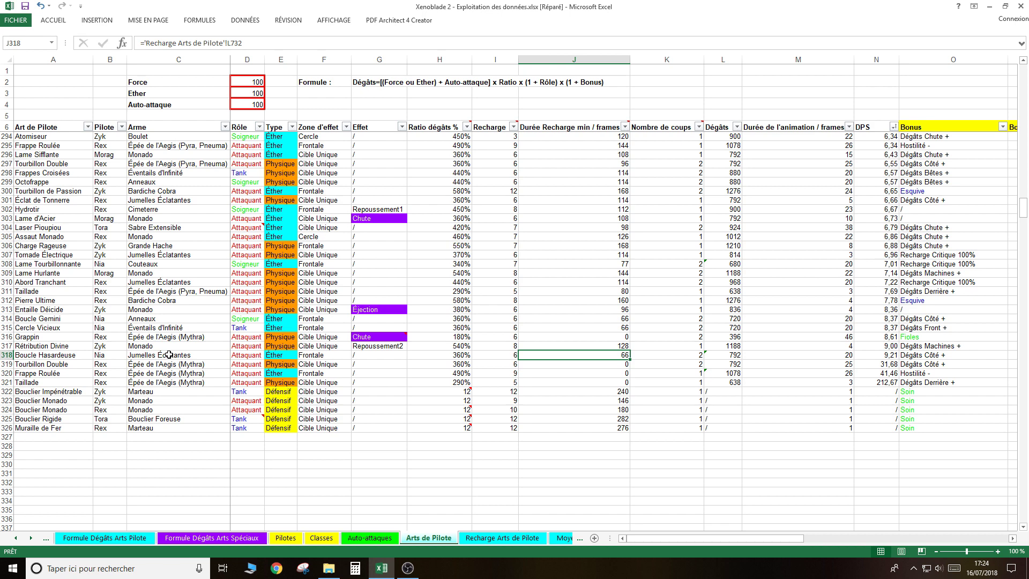
pyautogui.click(393, 539)
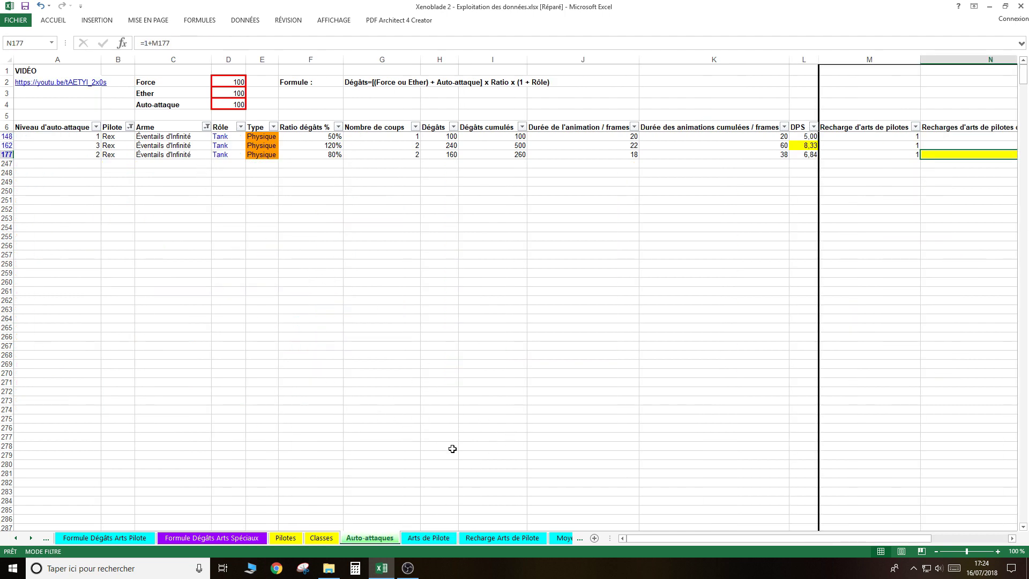
pyautogui.click(427, 539)
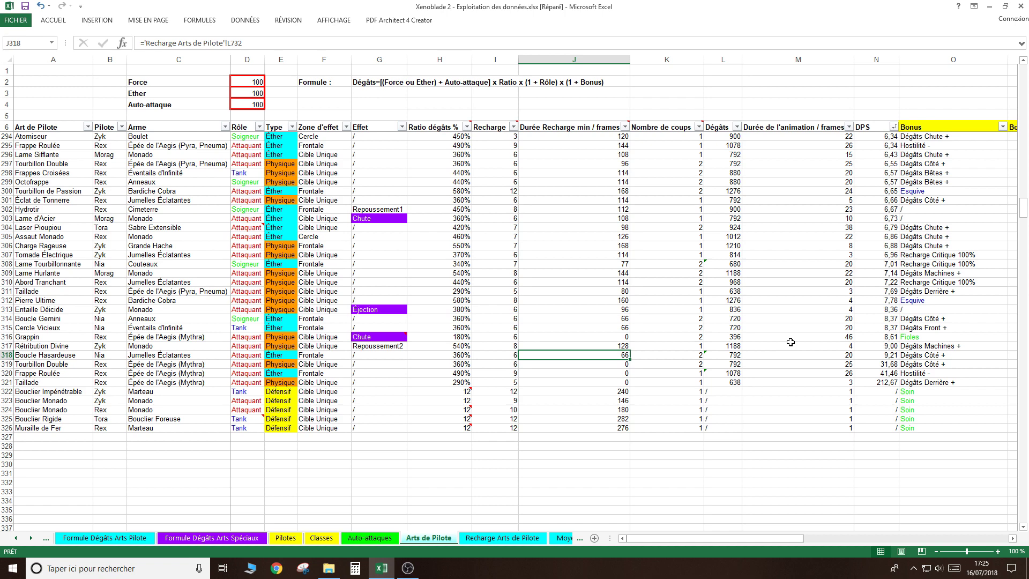
pyautogui.click(870, 356)
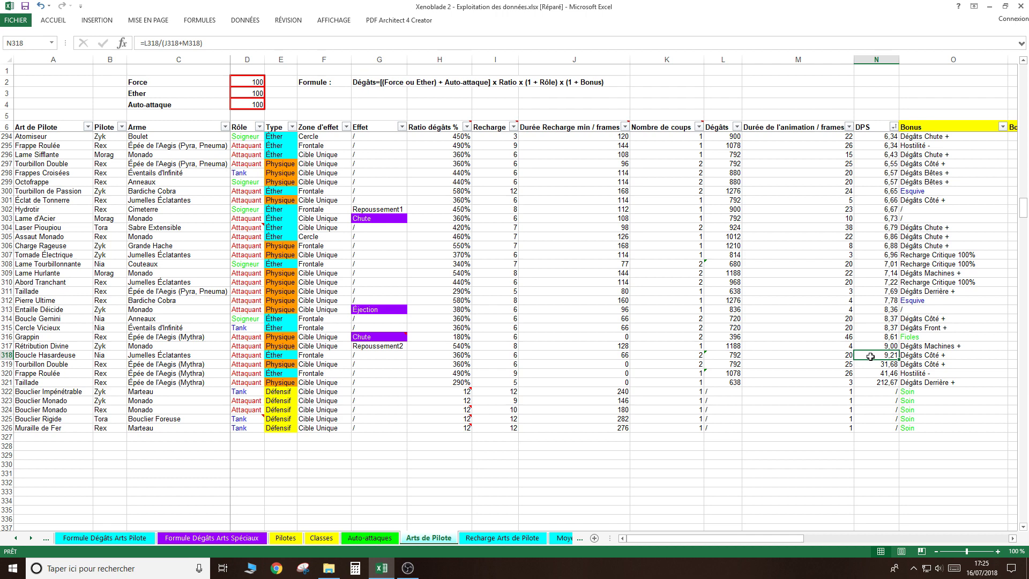
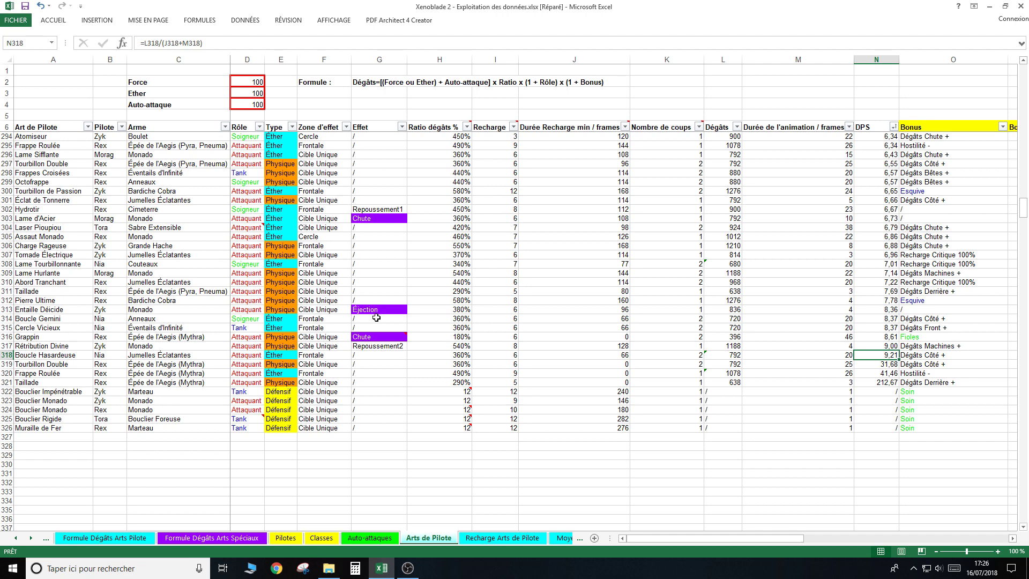
# Select the Rétribution Divine row (317), then scroll back up to Éclat Céleste near row 7.
pyautogui.click(3, 345)
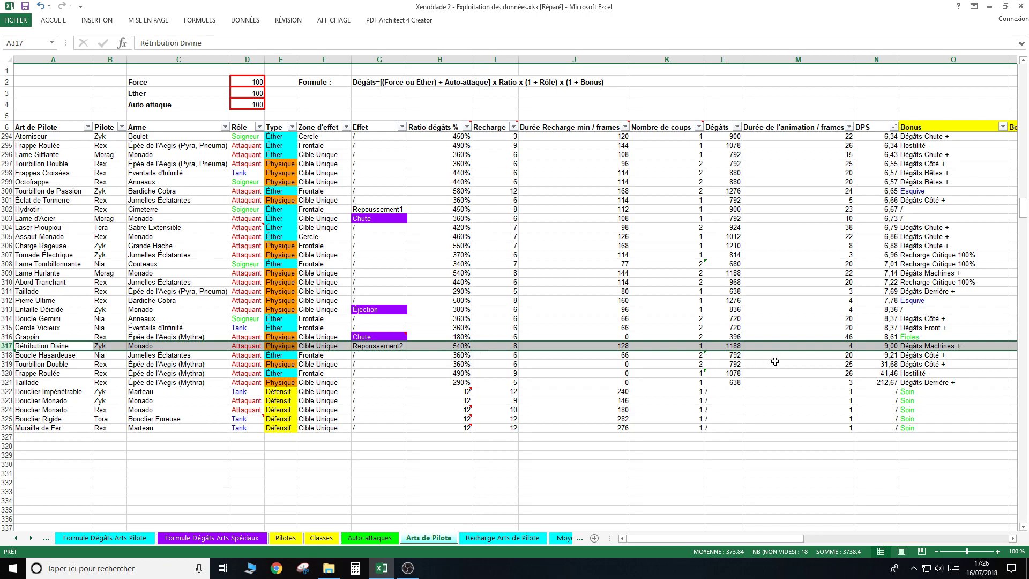
pyautogui.scroll(5, 866, 331)
pyautogui.scroll(7, 866, 329)
pyautogui.scroll(7, 867, 328)
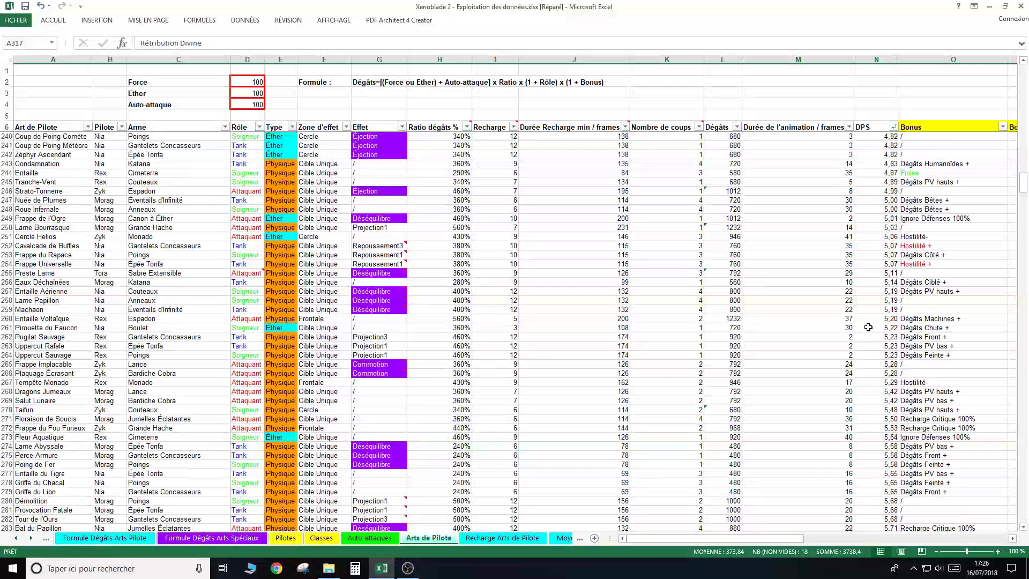
pyautogui.scroll(6, 868, 327)
pyautogui.scroll(12, 868, 327)
pyautogui.scroll(12, 869, 327)
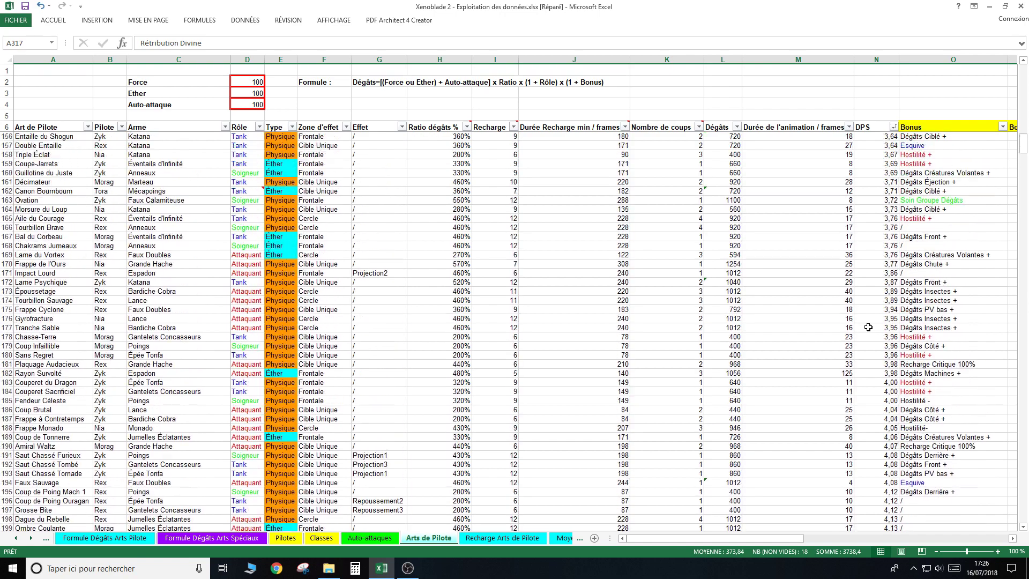
pyautogui.scroll(12, 868, 326)
pyautogui.scroll(12, 868, 327)
pyautogui.scroll(12, 868, 327)
pyautogui.scroll(11, 867, 327)
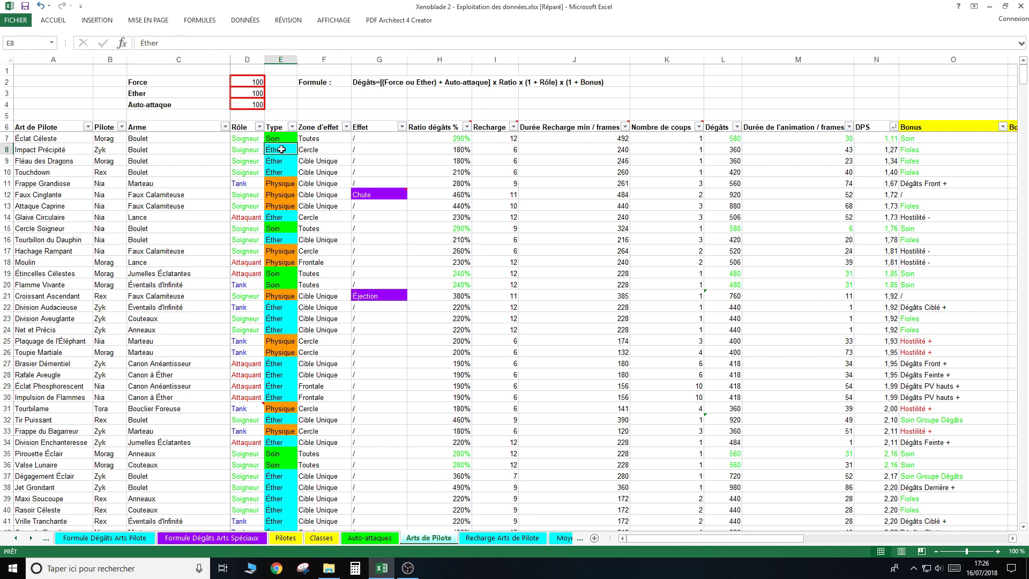
pyautogui.click(272, 185)
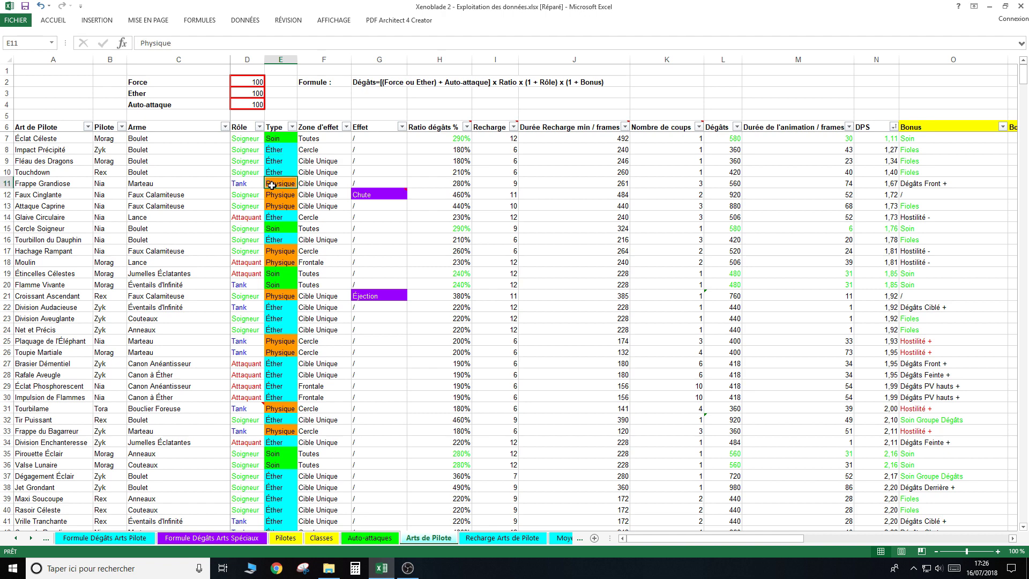
pyautogui.click(284, 138)
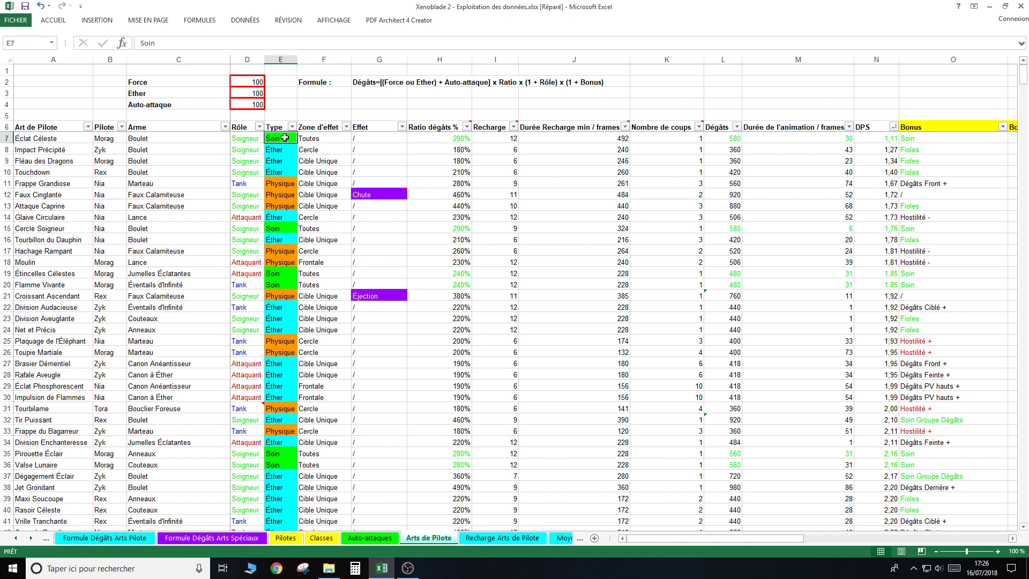
pyautogui.click(443, 141)
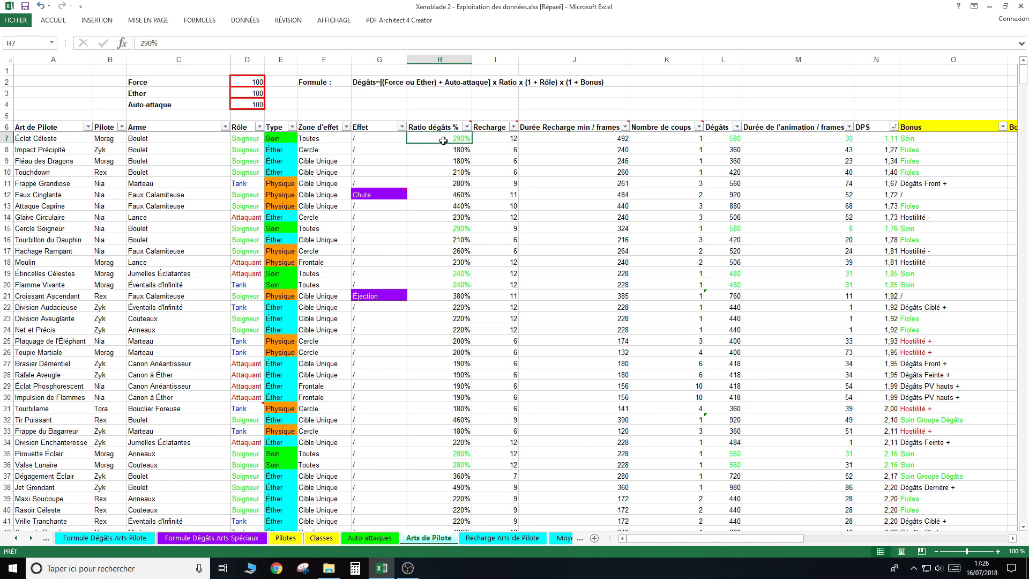
pyautogui.click(727, 140)
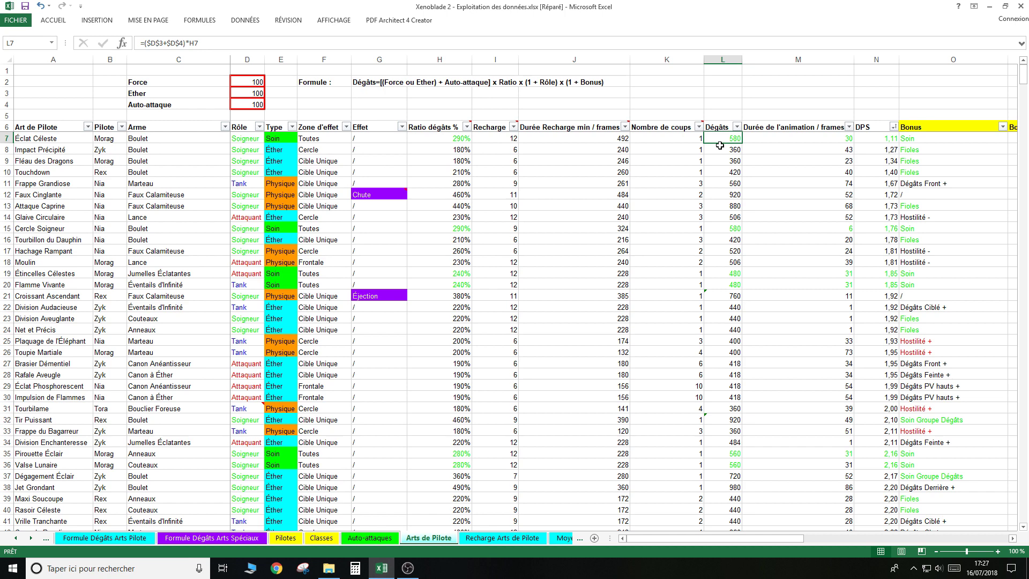
pyautogui.click(244, 92)
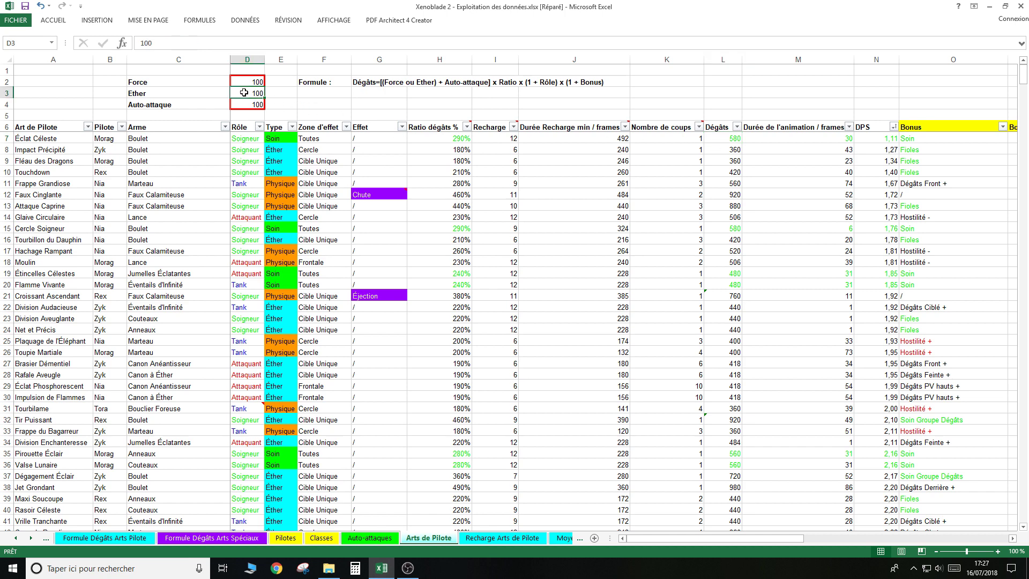
pyautogui.write('500')
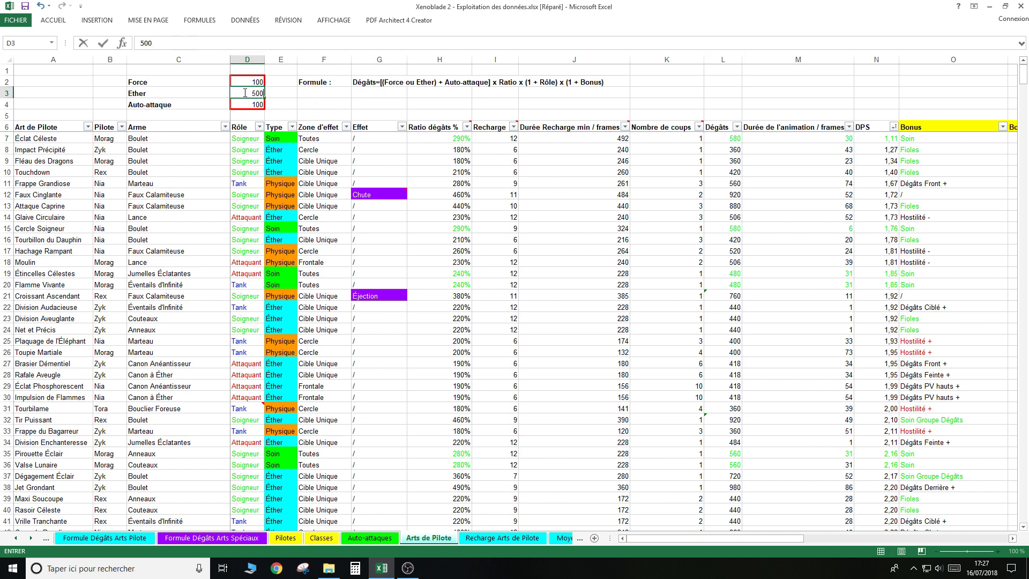
pyautogui.press('Return')
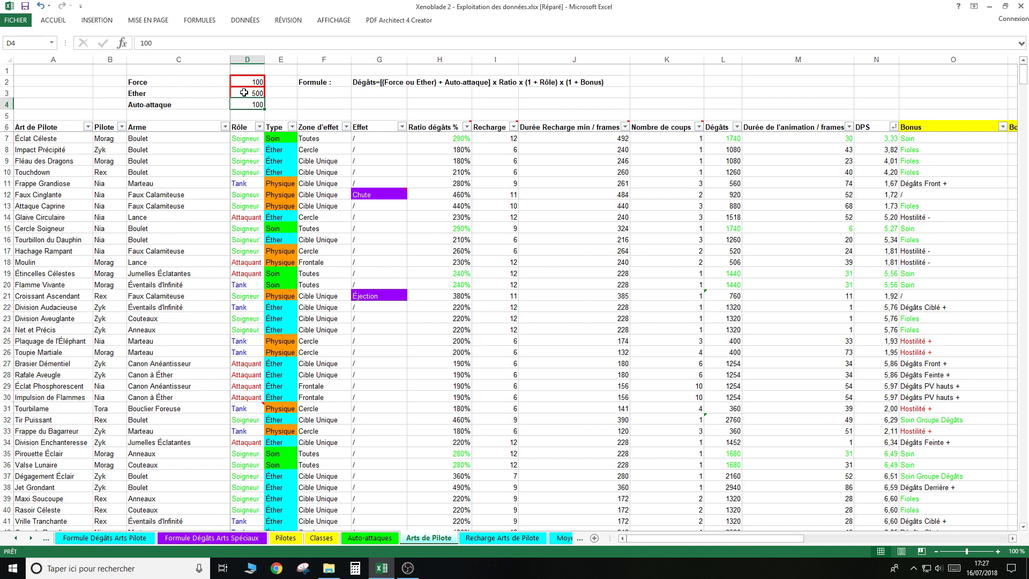
pyautogui.click(244, 93)
pyautogui.write('100')
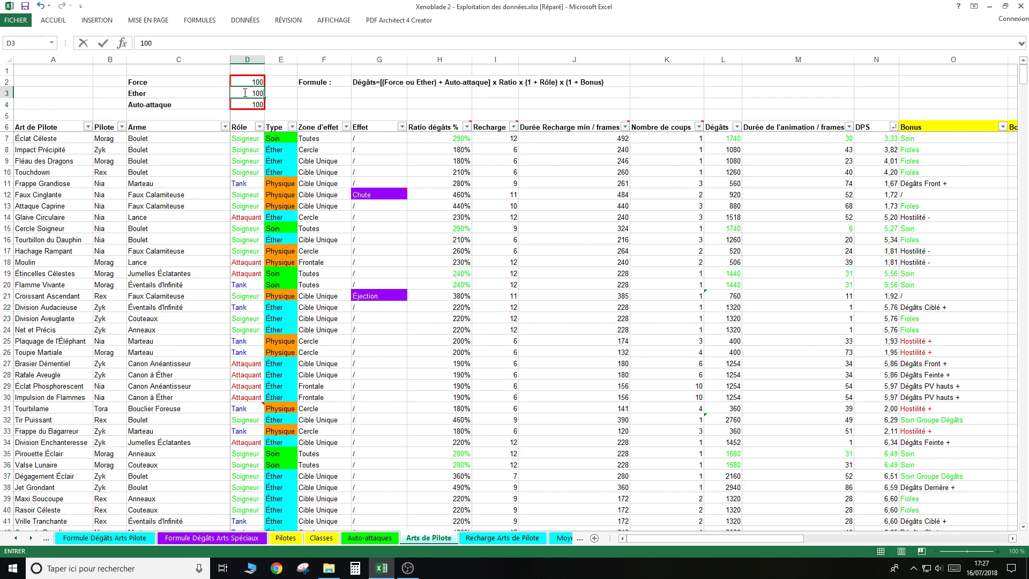
pyautogui.press('Return')
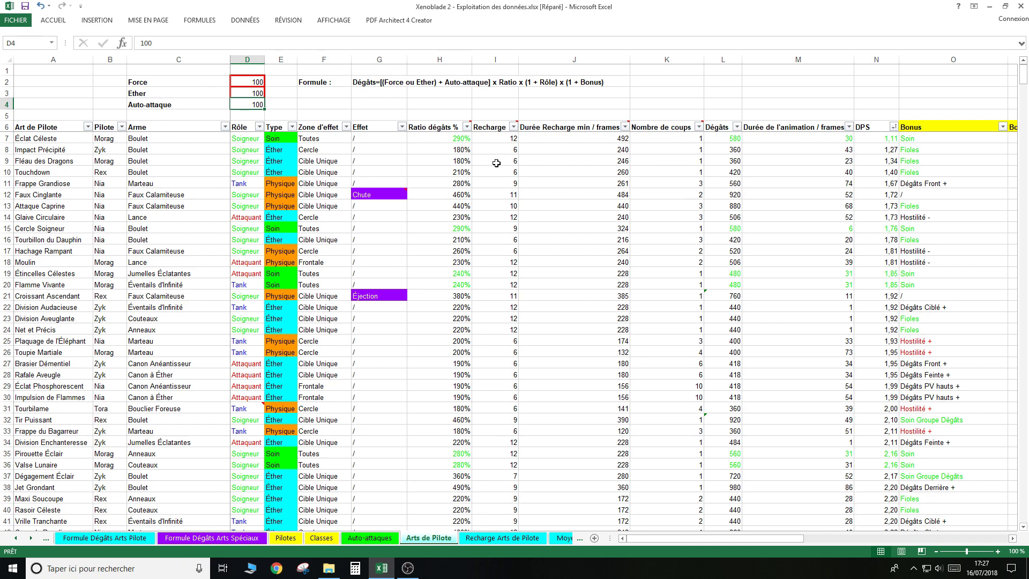
# Filter the Type column to show only Soin arts.
pyautogui.click(292, 127)
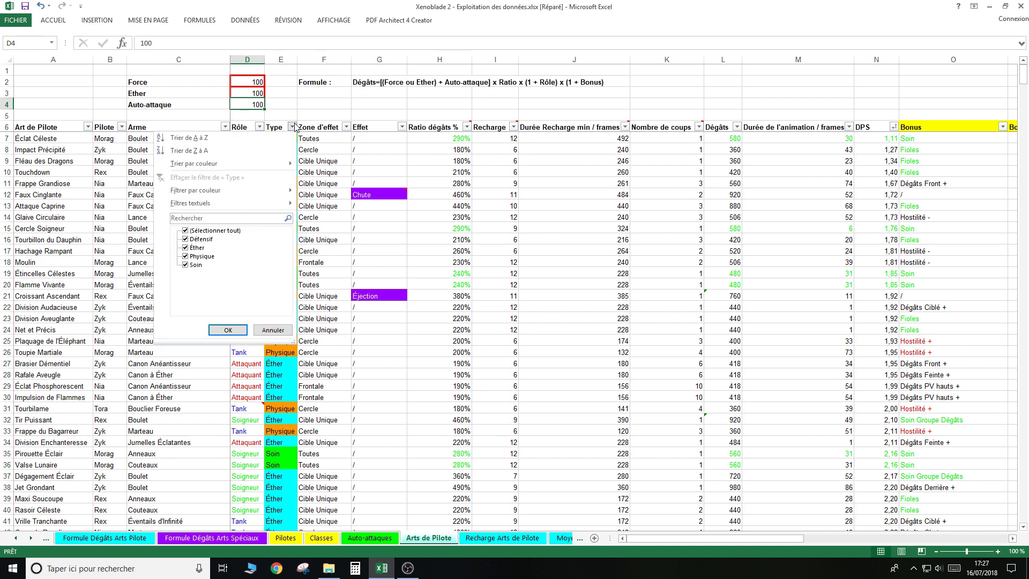
pyautogui.click(214, 230)
pyautogui.click(204, 265)
pyautogui.click(227, 330)
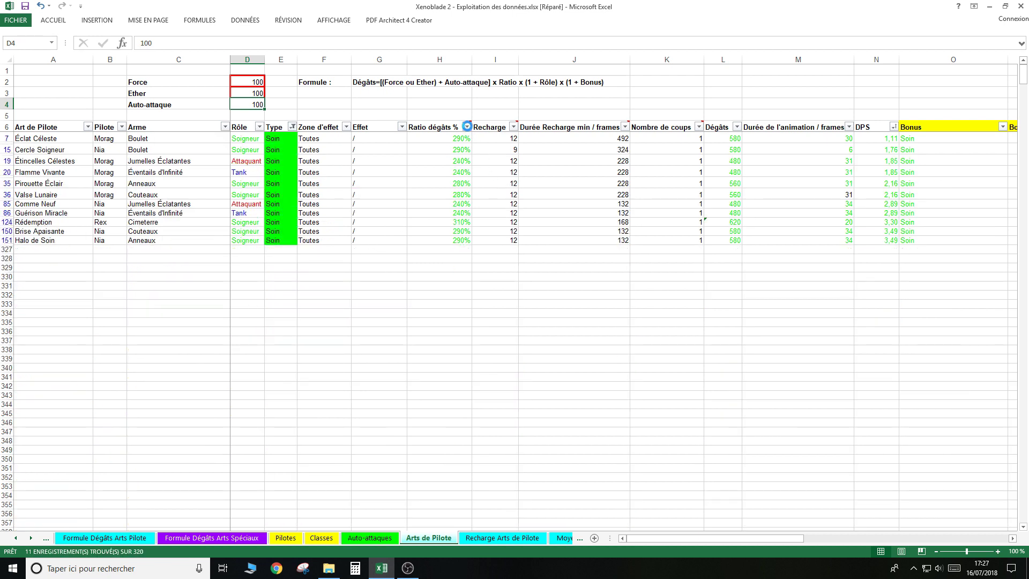
# Sort by Ratio dégâts % ascending and inspect Rédemption's 310% ratio and Cimeterre weapon.
pyautogui.click(467, 127)
pyautogui.click(398, 141)
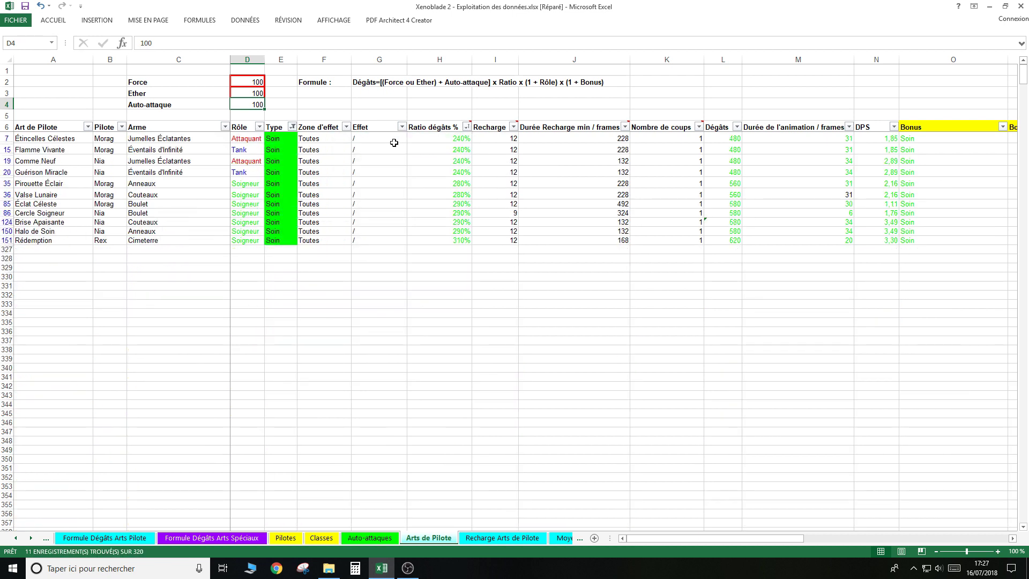
pyautogui.click(442, 240)
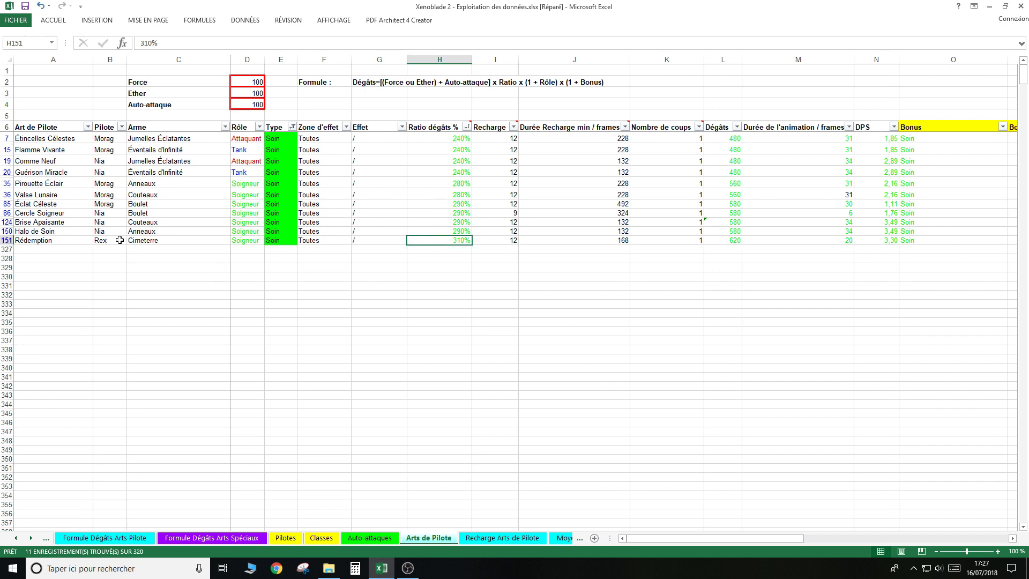
pyautogui.click(179, 239)
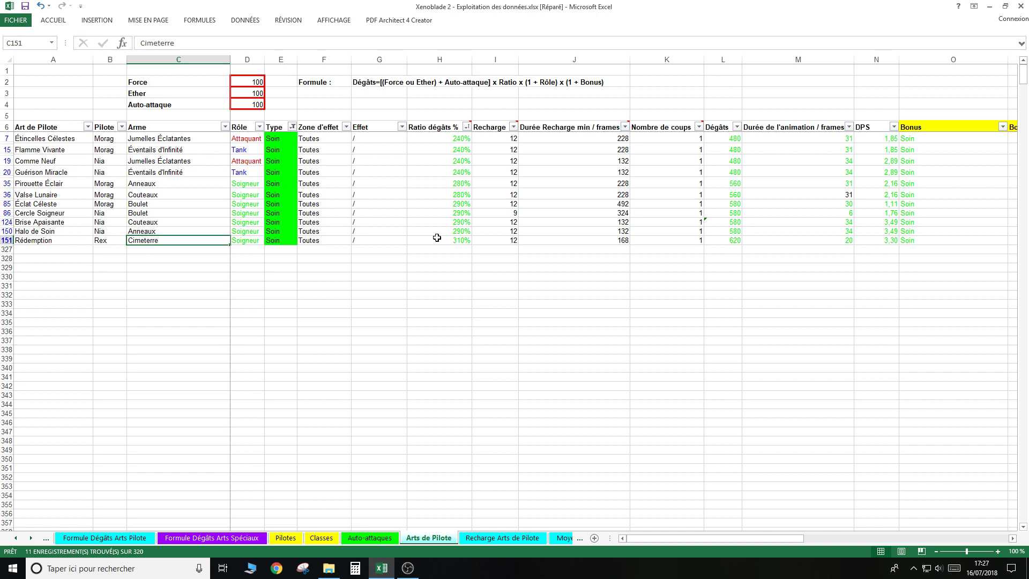
pyautogui.click(438, 240)
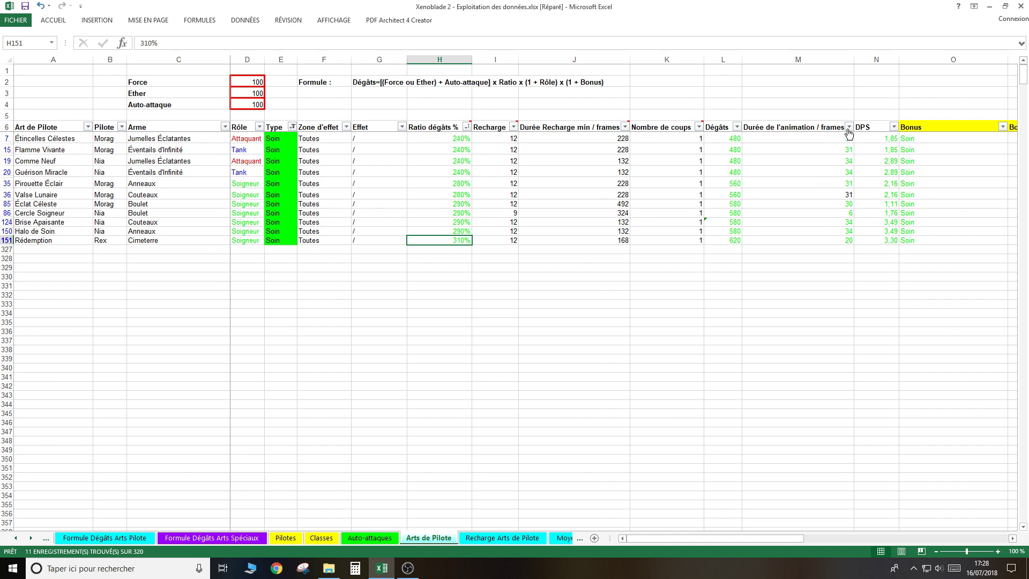
# Sort the Soin arts by Recharge ascending and inspect Cercle Soigneur's pilot, weapon and recharge formula.
pyautogui.click(513, 127)
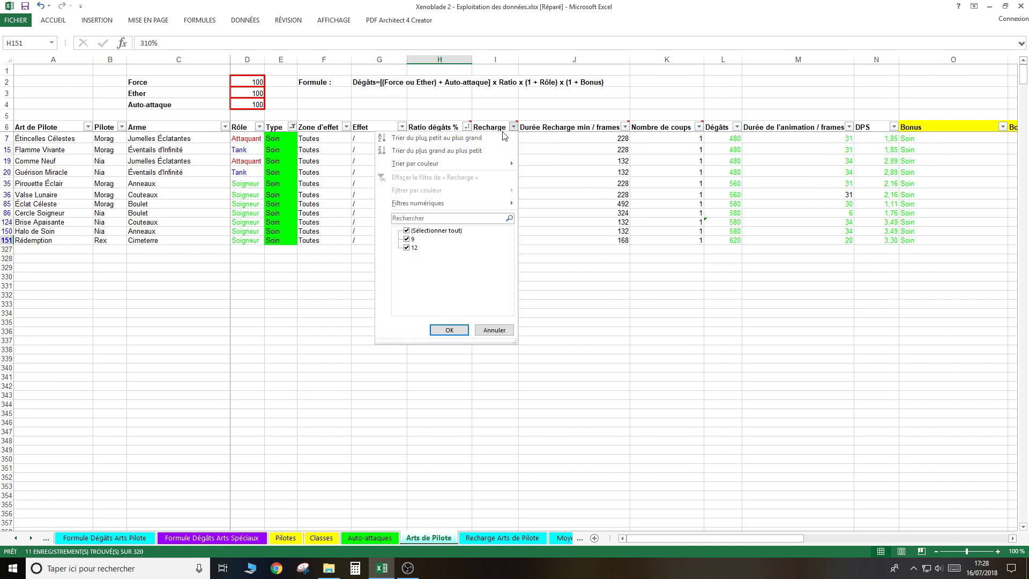
pyautogui.click(444, 137)
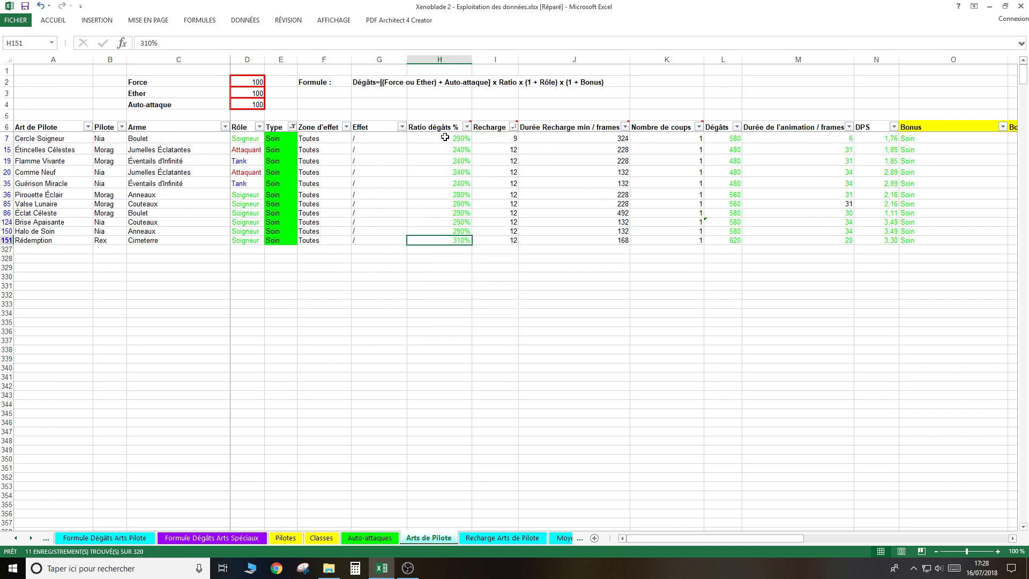
pyautogui.click(502, 139)
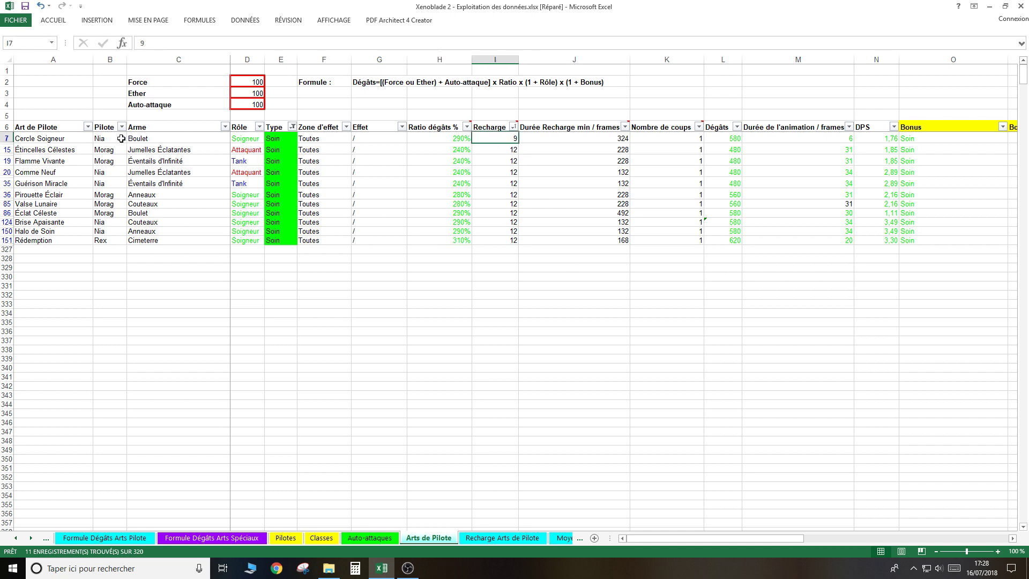
pyautogui.moveTo(118, 137); pyautogui.dragTo(151, 137)
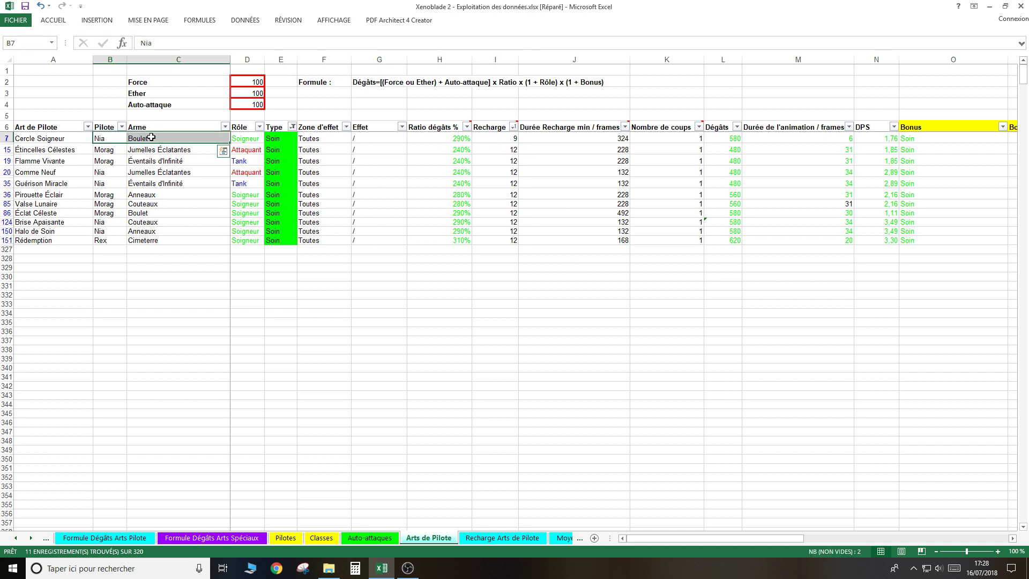
pyautogui.click(180, 138)
pyautogui.moveTo(121, 138); pyautogui.dragTo(144, 138)
pyautogui.click(570, 140)
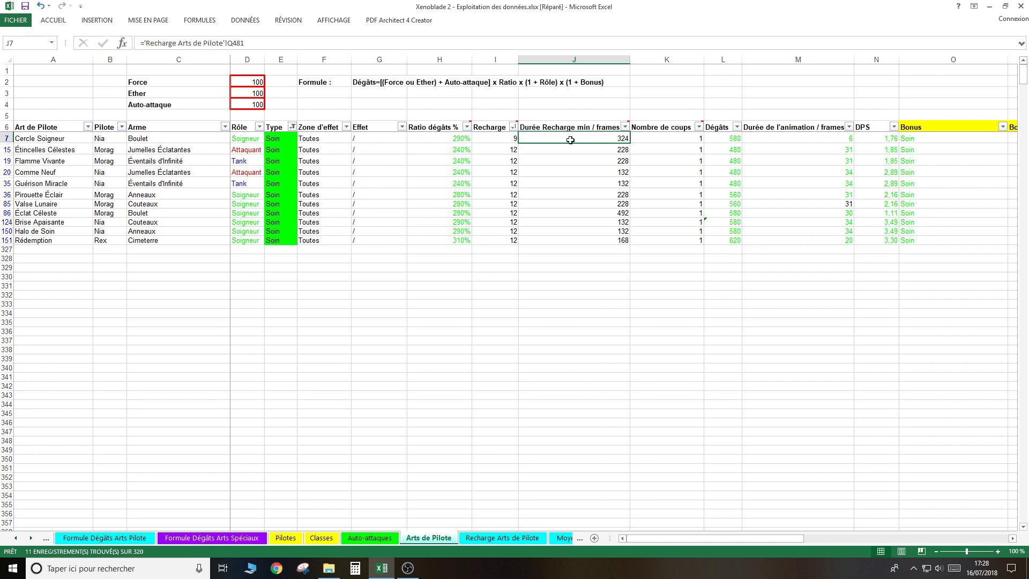
# Compare animation durations: Cercle Soigneur 6, Guérison Miracle 34, Valse Lunaire 31.
pyautogui.click(444, 241)
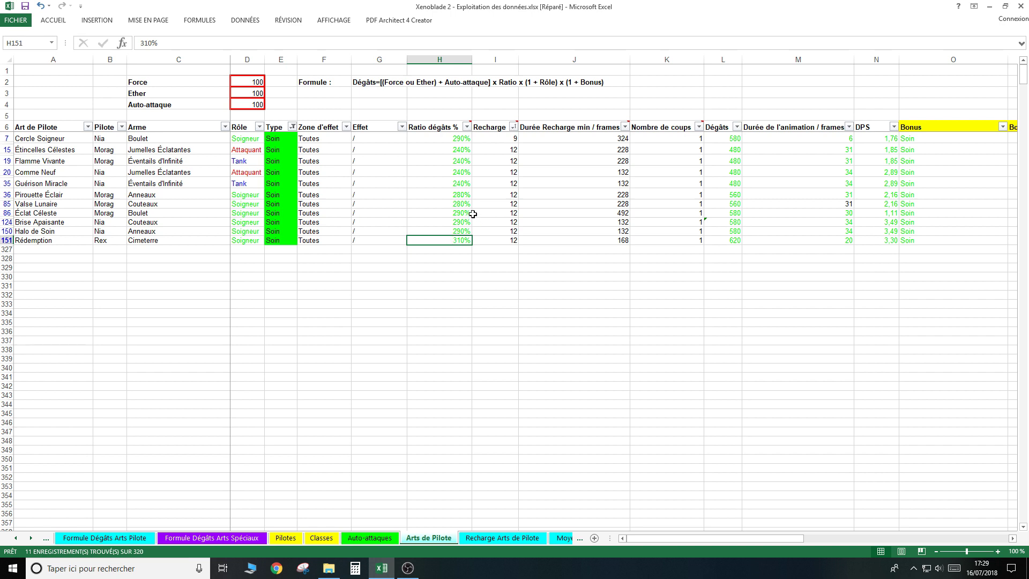
pyautogui.click(800, 141)
pyautogui.click(798, 182)
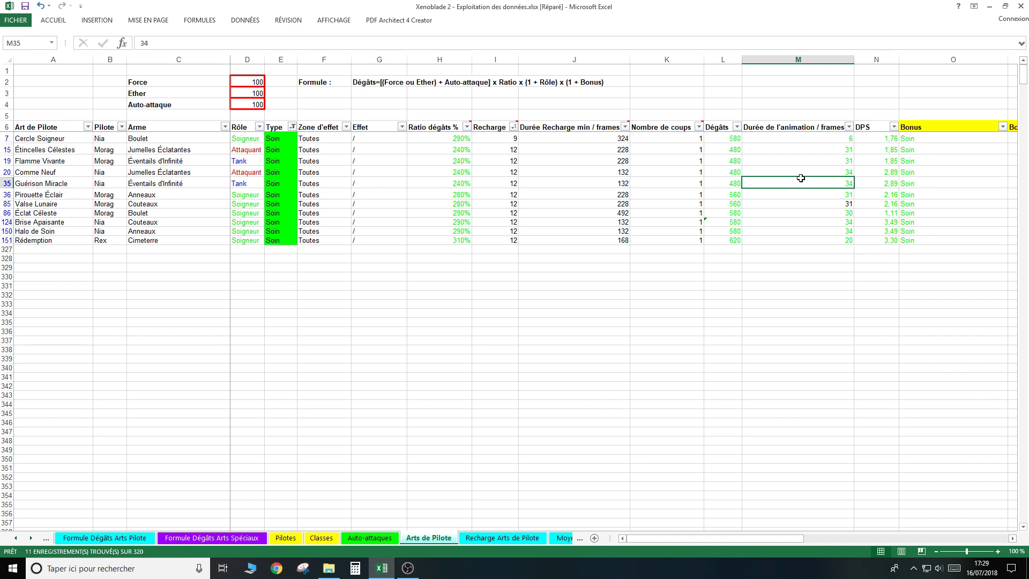
pyautogui.click(813, 203)
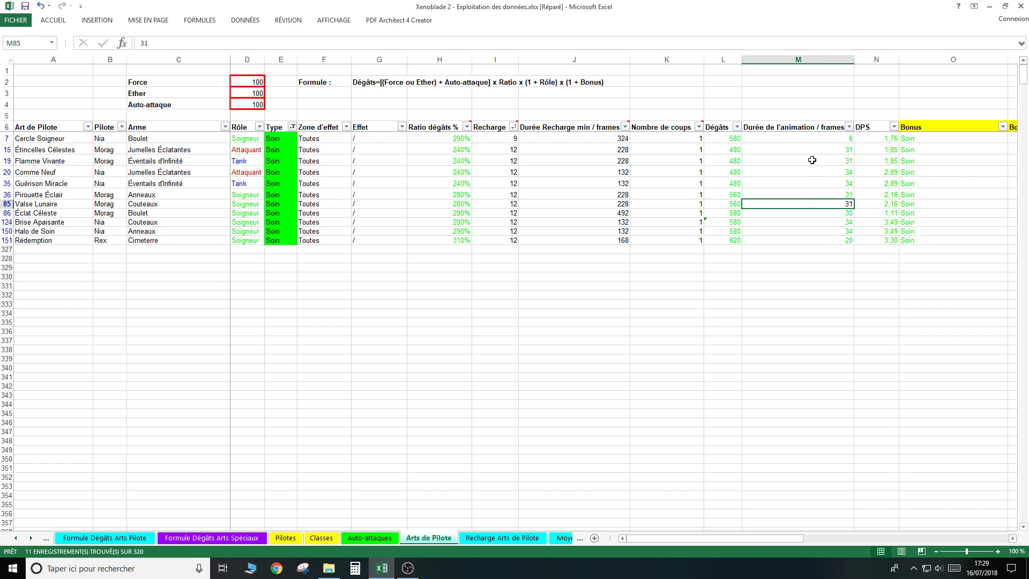
pyautogui.click(799, 139)
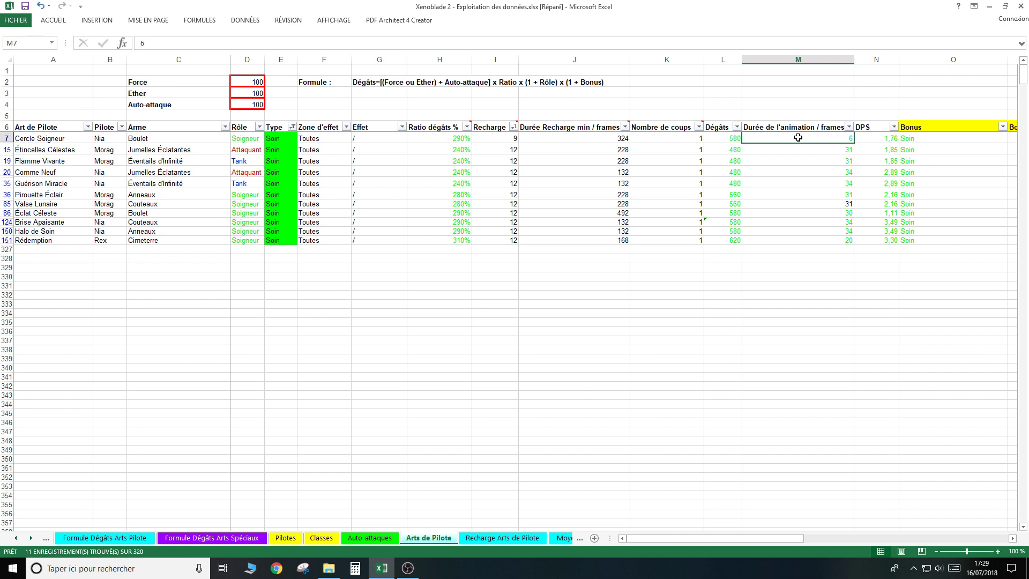
pyautogui.click(848, 126)
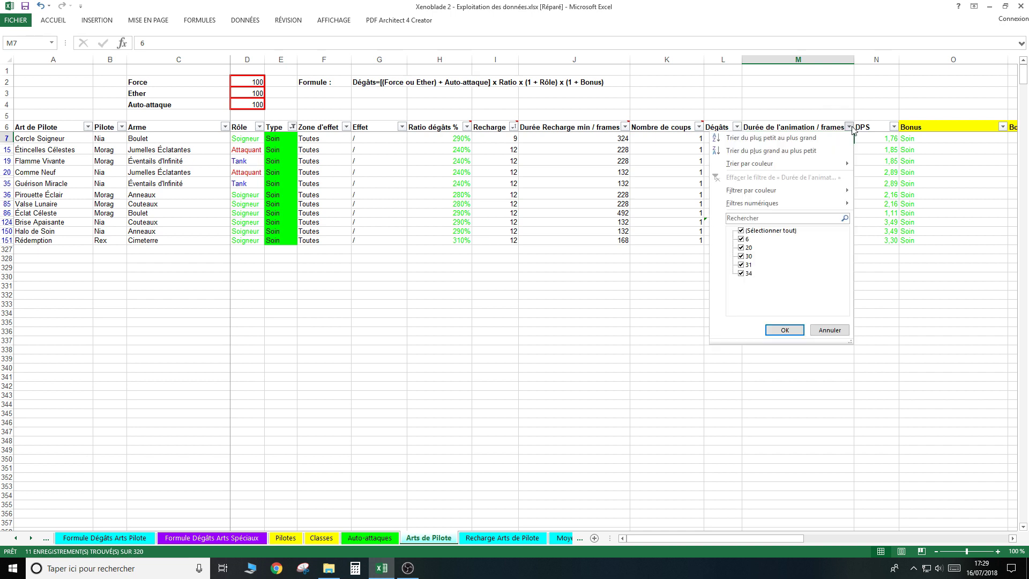
pyautogui.click(794, 138)
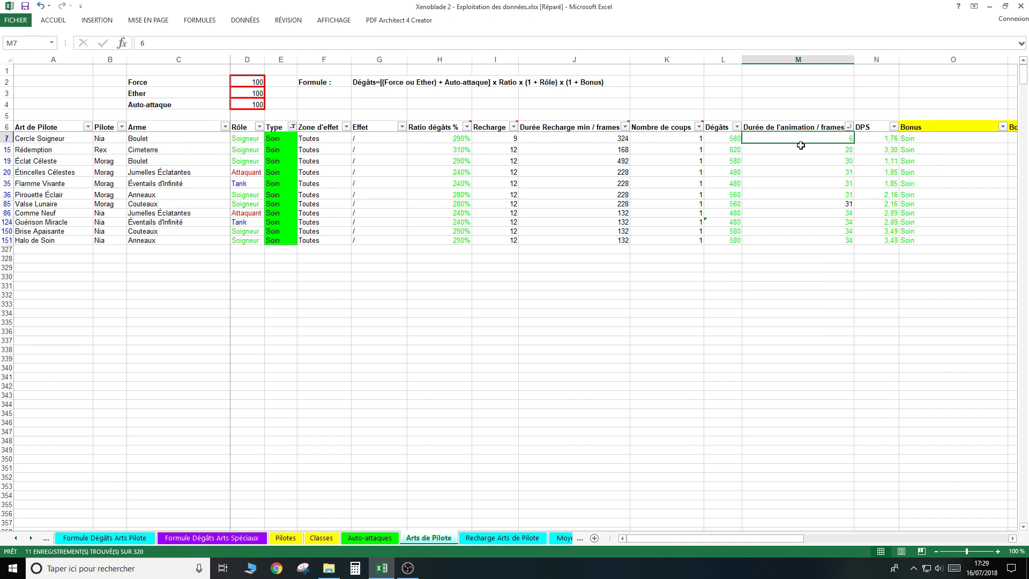
pyautogui.click(802, 147)
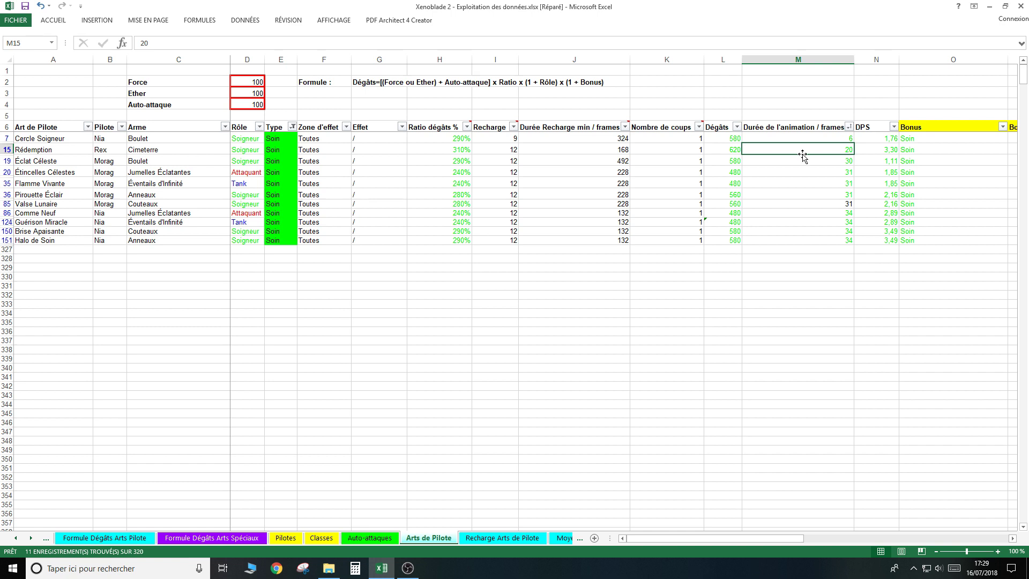
pyautogui.click(801, 160)
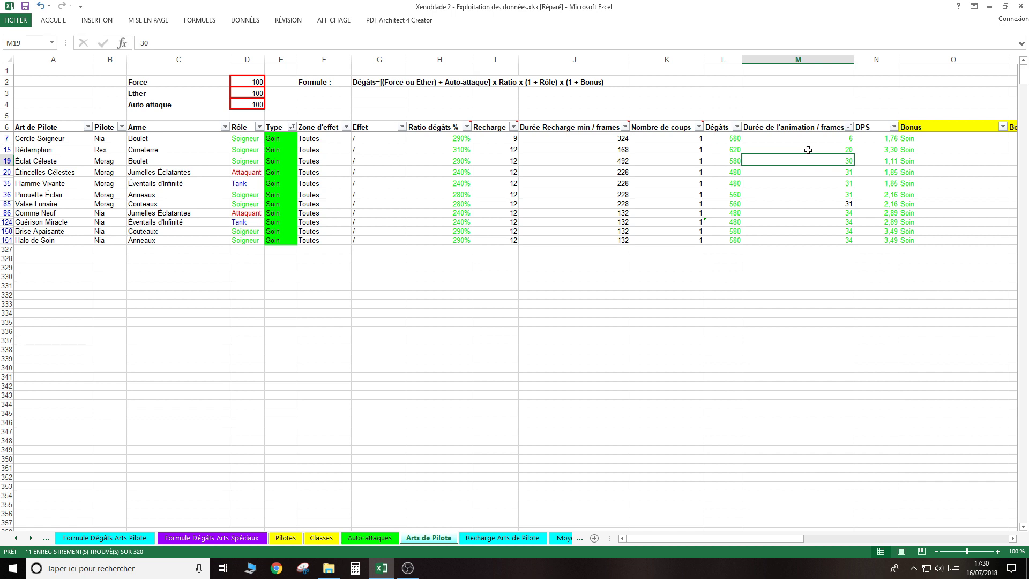
# Sort the arts by DPS from lowest to highest.
pyautogui.click(893, 127)
pyautogui.click(852, 138)
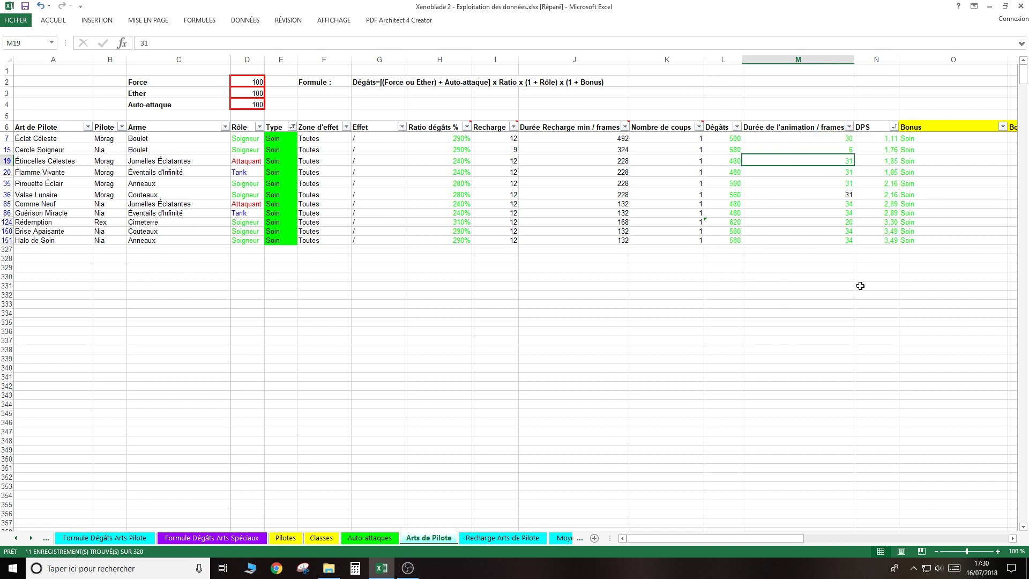
pyautogui.click(879, 260)
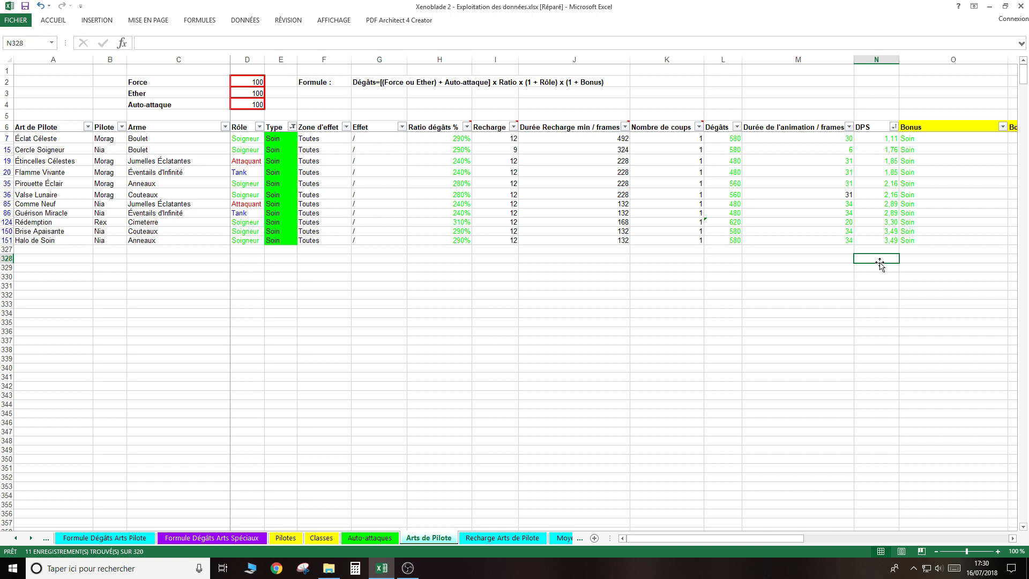
# Inspect the DPS, recharge and damage formulas for Halo de Soin, Pirouette Éclair and Guérison Miracle.
pyautogui.click(875, 241)
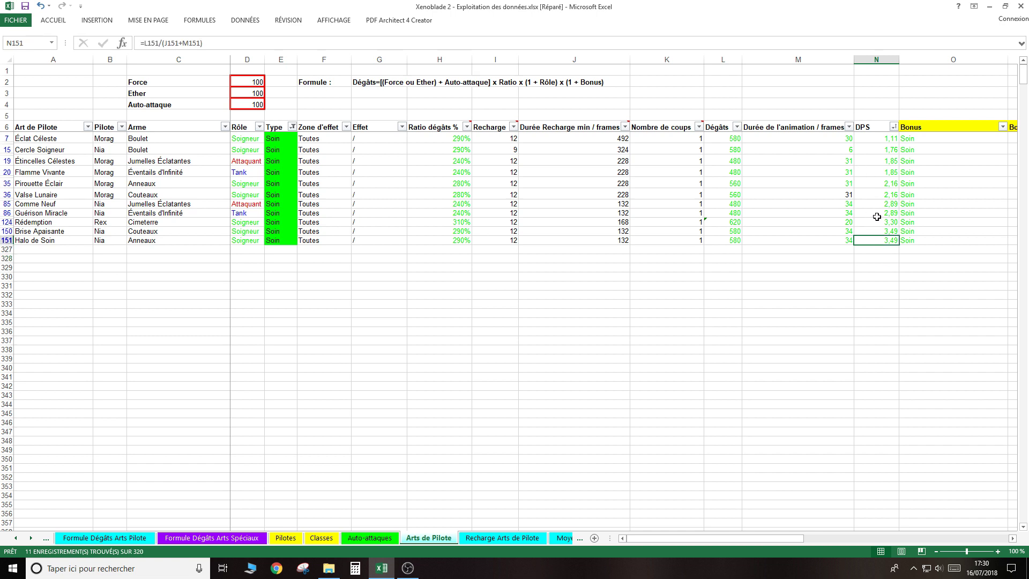
pyautogui.click(598, 195)
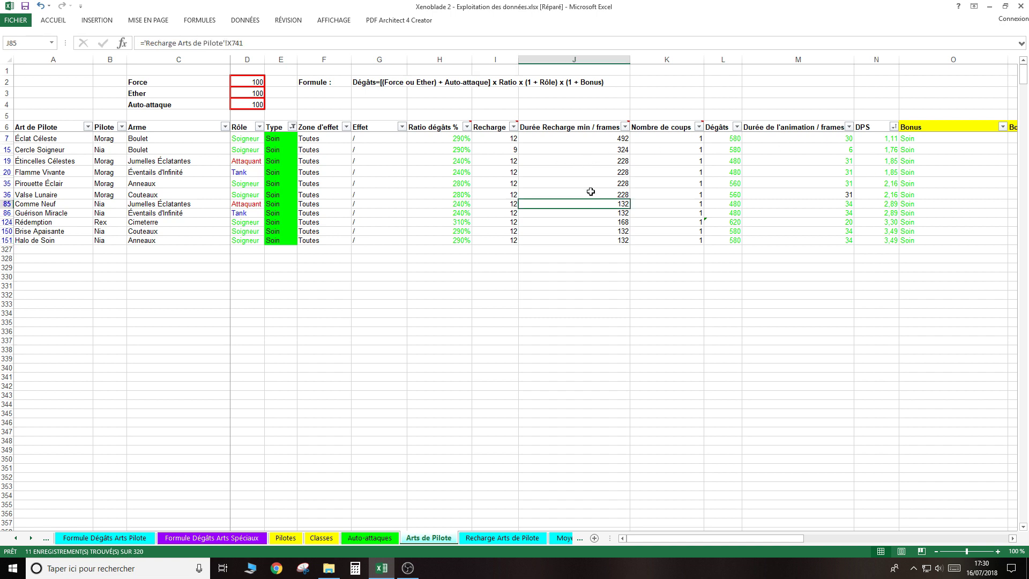
pyautogui.click(578, 183)
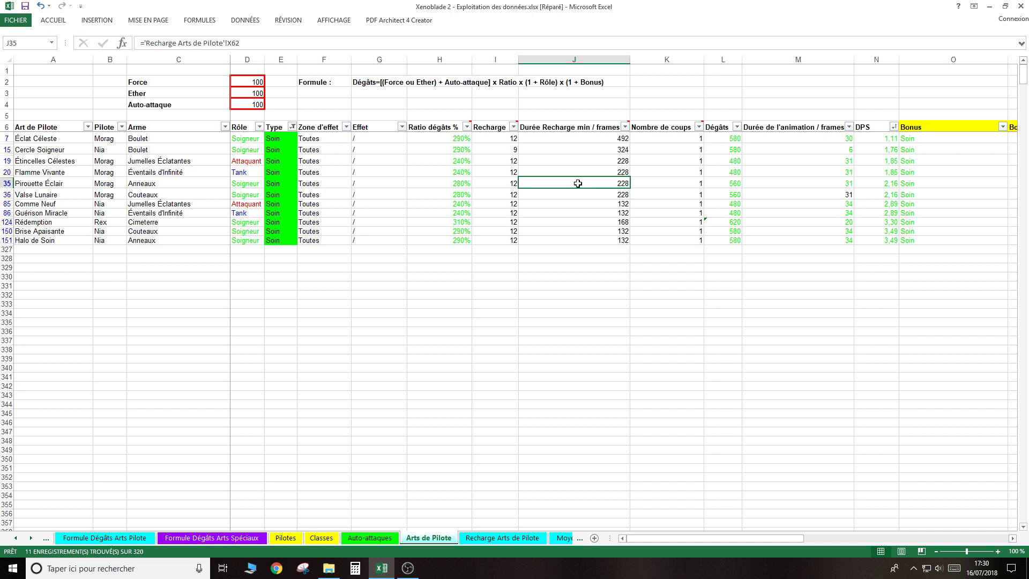
pyautogui.click(885, 184)
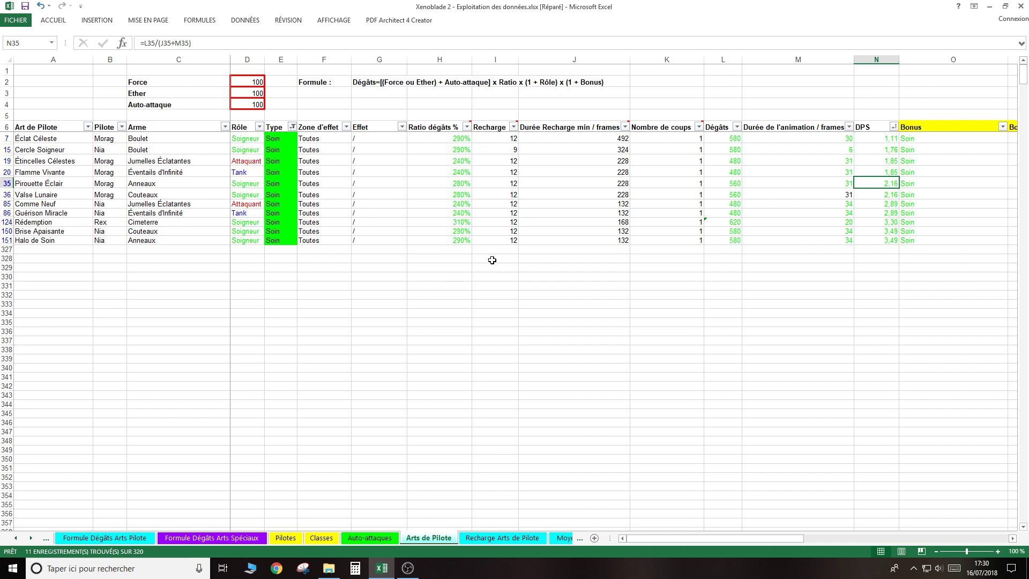
pyautogui.click(575, 183)
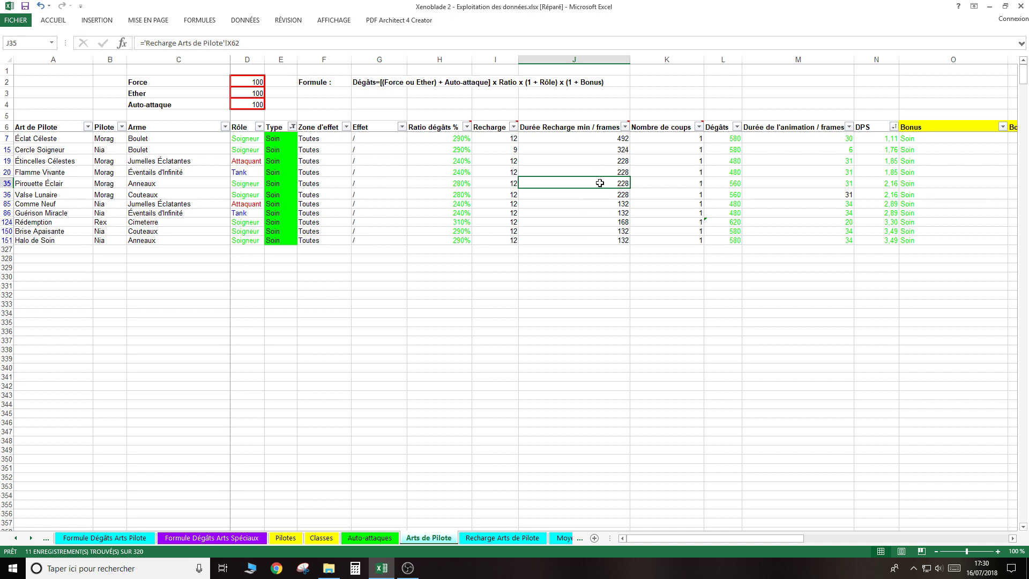
pyautogui.click(873, 183)
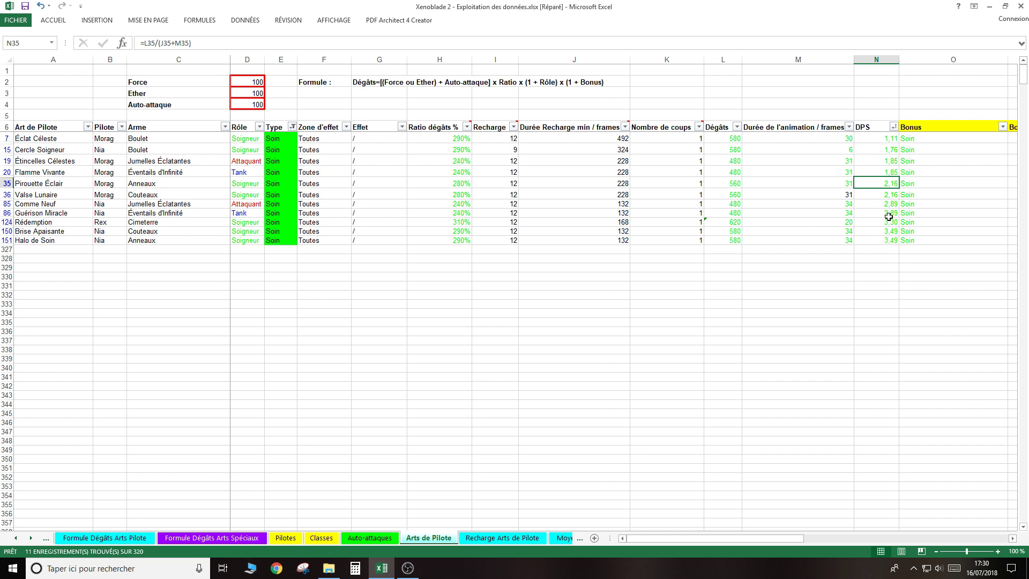
pyautogui.click(871, 211)
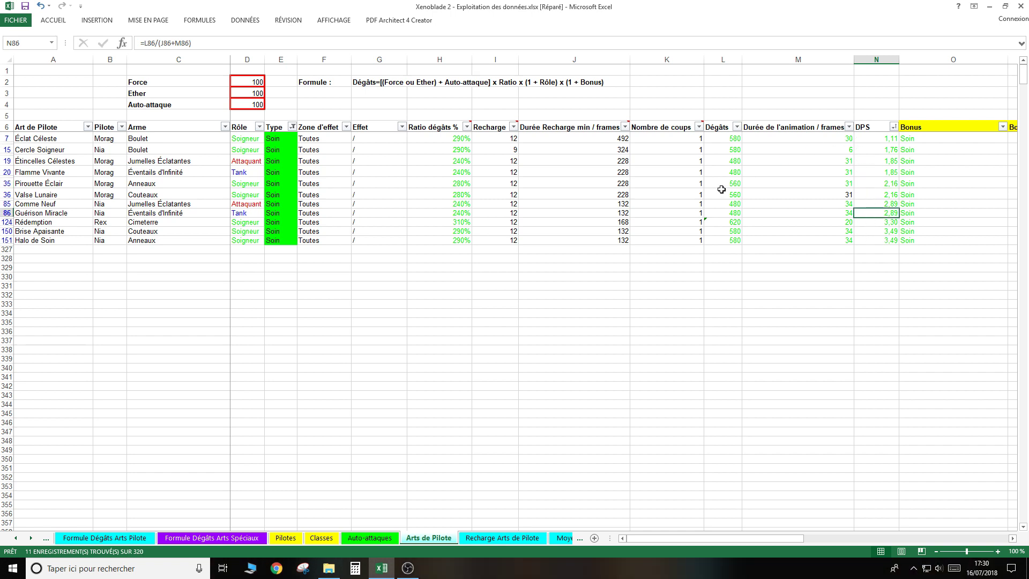
pyautogui.click(722, 239)
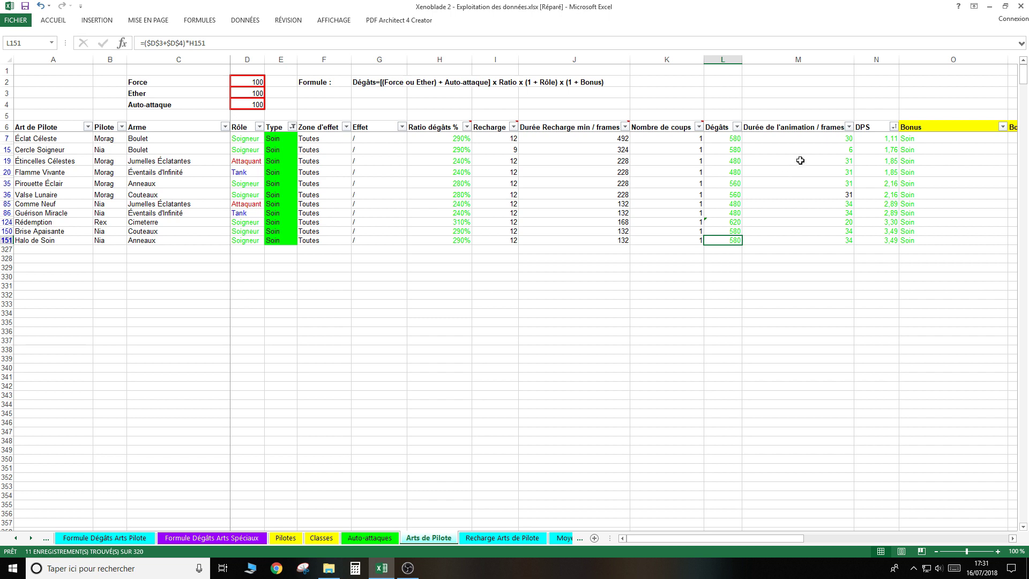
pyautogui.click(793, 148)
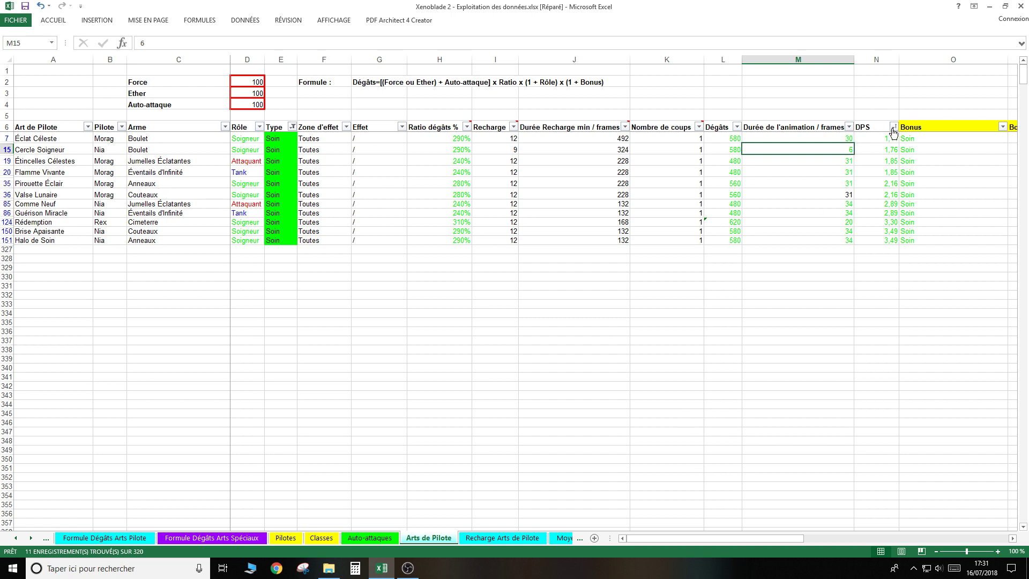
# Select every type in the Type filter so all arts show again.
pyautogui.click(293, 127)
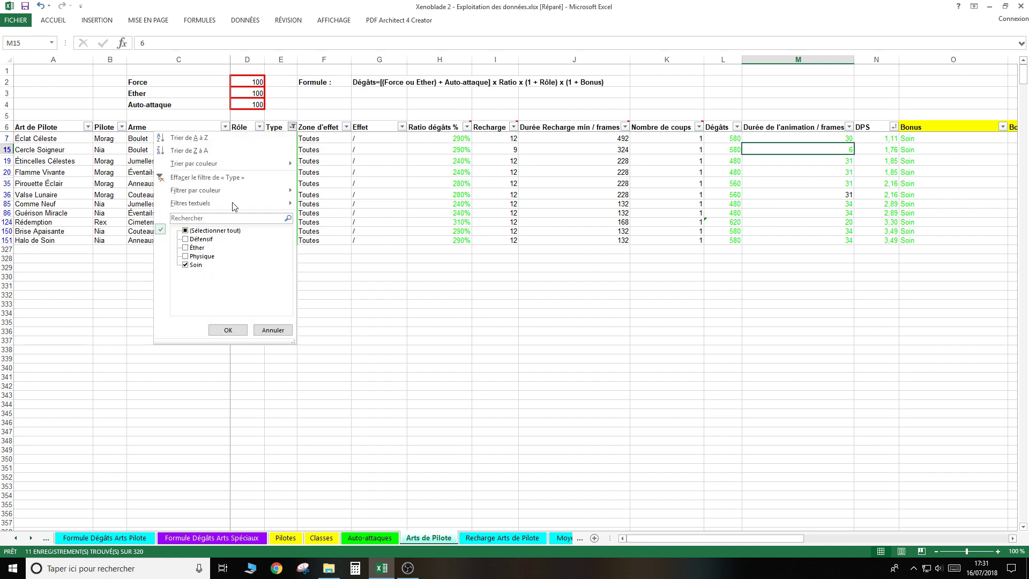
pyautogui.click(185, 231)
pyautogui.click(228, 330)
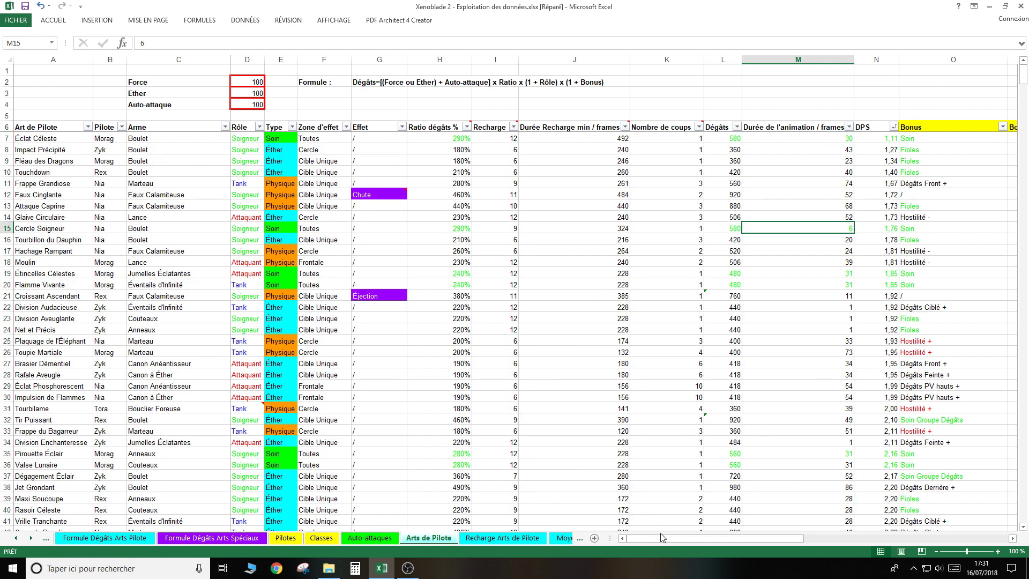
pyautogui.moveTo(664, 543); pyautogui.dragTo(804, 544)
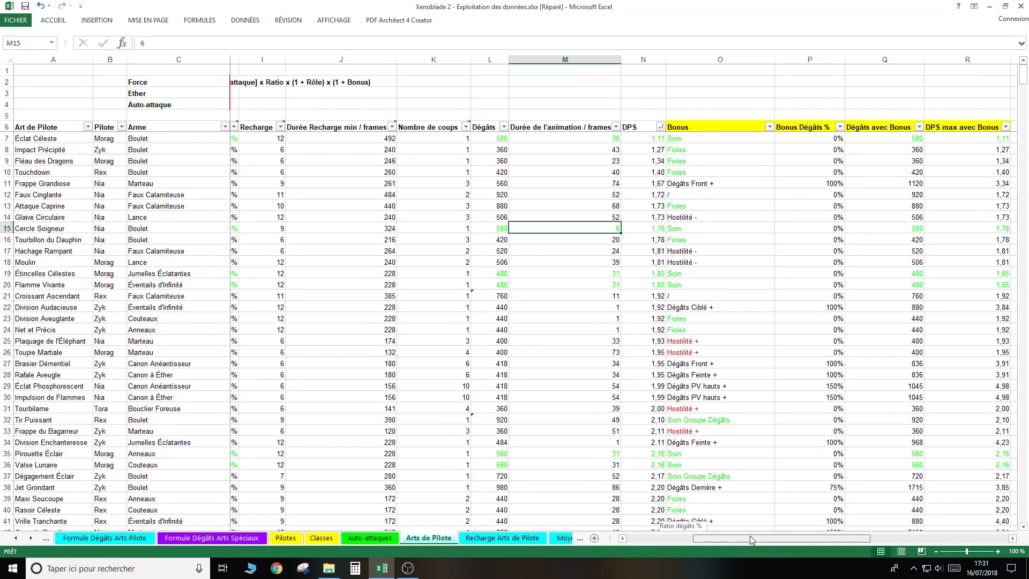
pyautogui.moveTo(804, 544); pyautogui.dragTo(752, 535)
pyautogui.moveTo(725, 123); pyautogui.dragTo(952, 118)
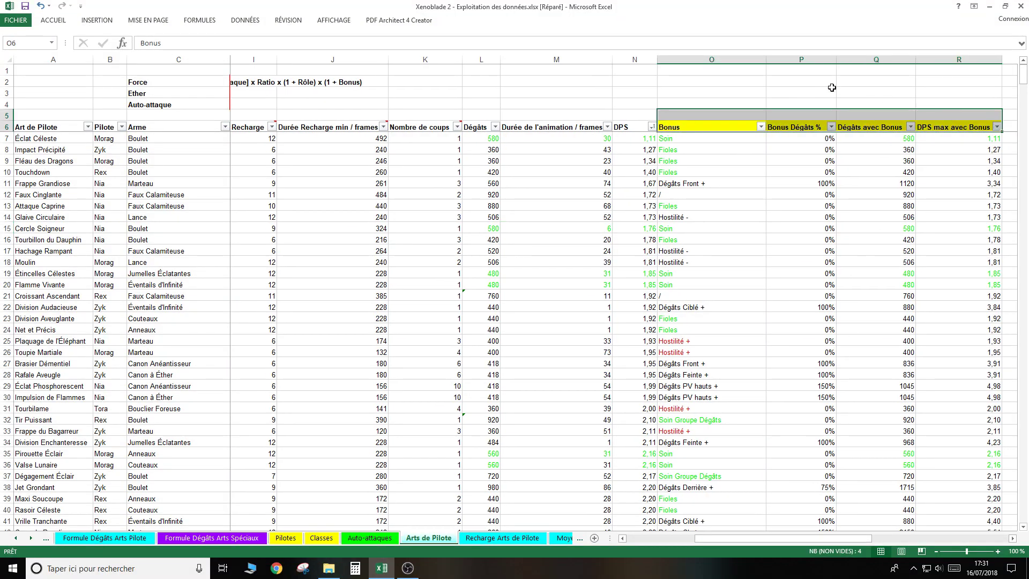
pyautogui.click(771, 85)
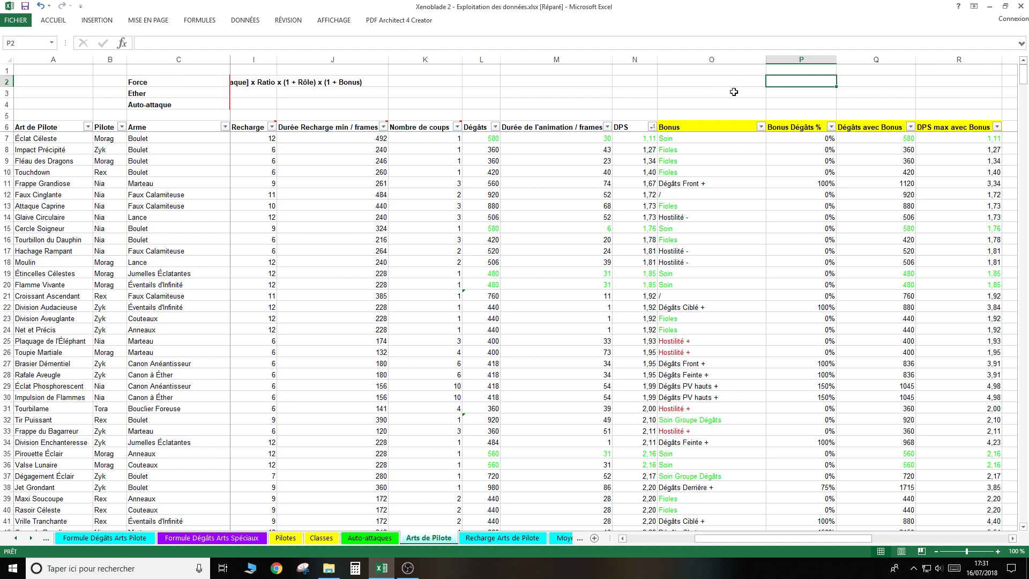
pyautogui.click(703, 180)
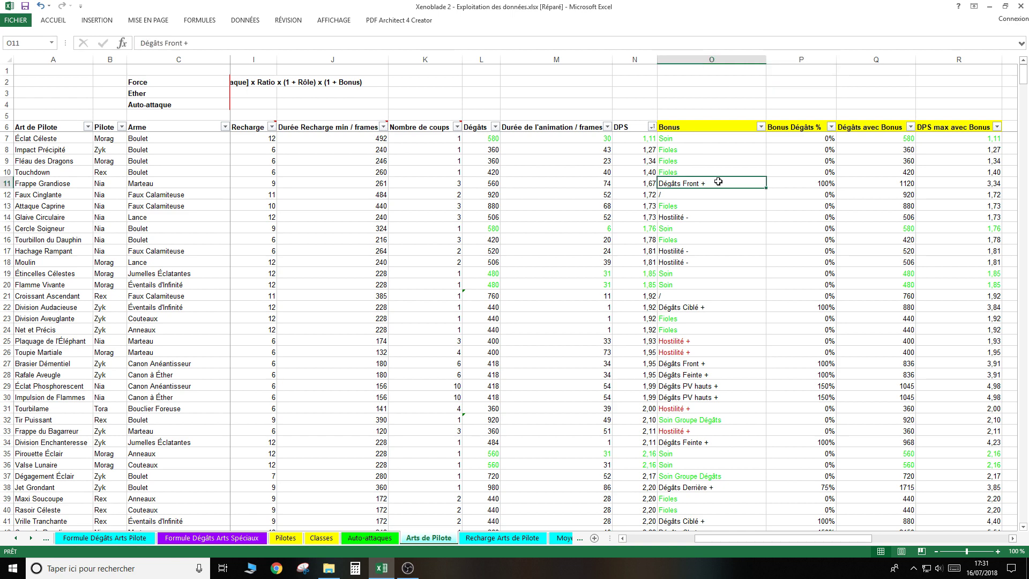
pyautogui.click(793, 182)
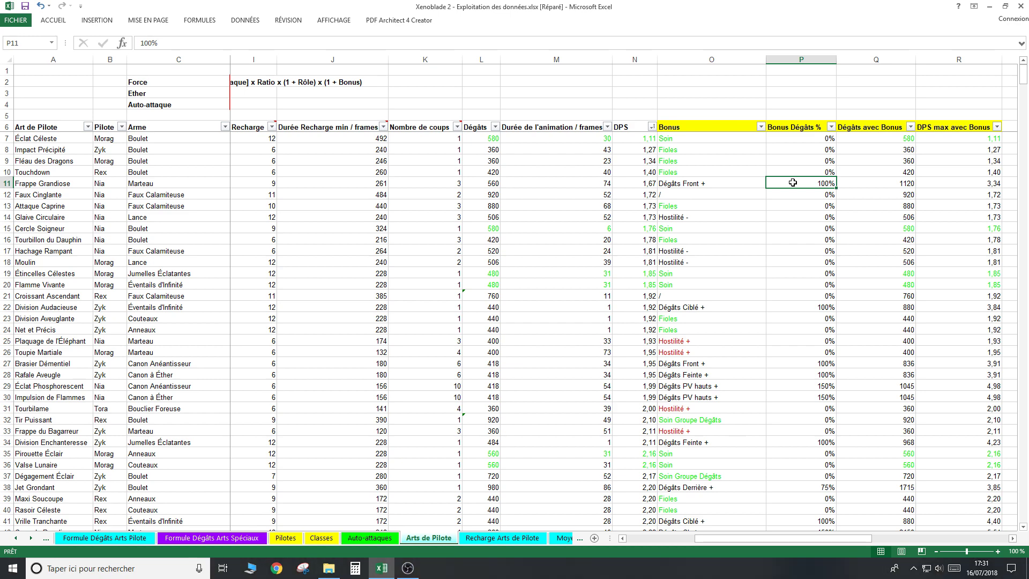
pyautogui.click(743, 182)
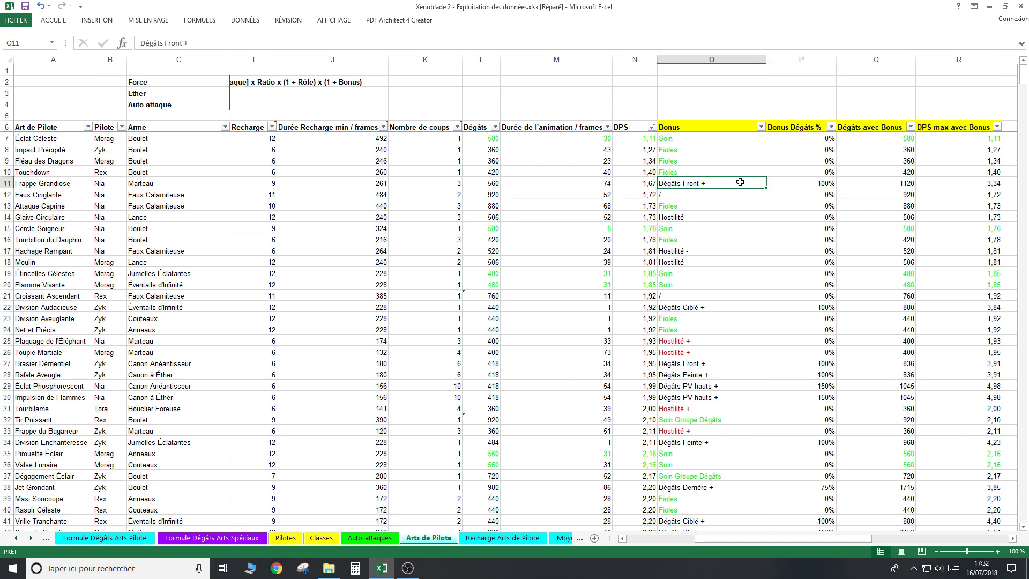
pyautogui.click(716, 195)
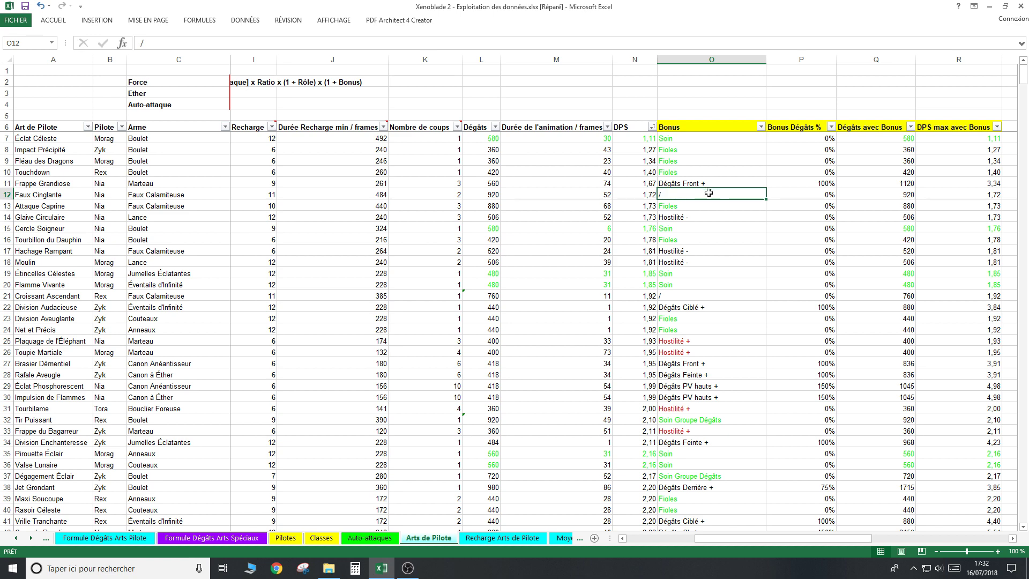
pyautogui.moveTo(585, 194); pyautogui.dragTo(625, 191)
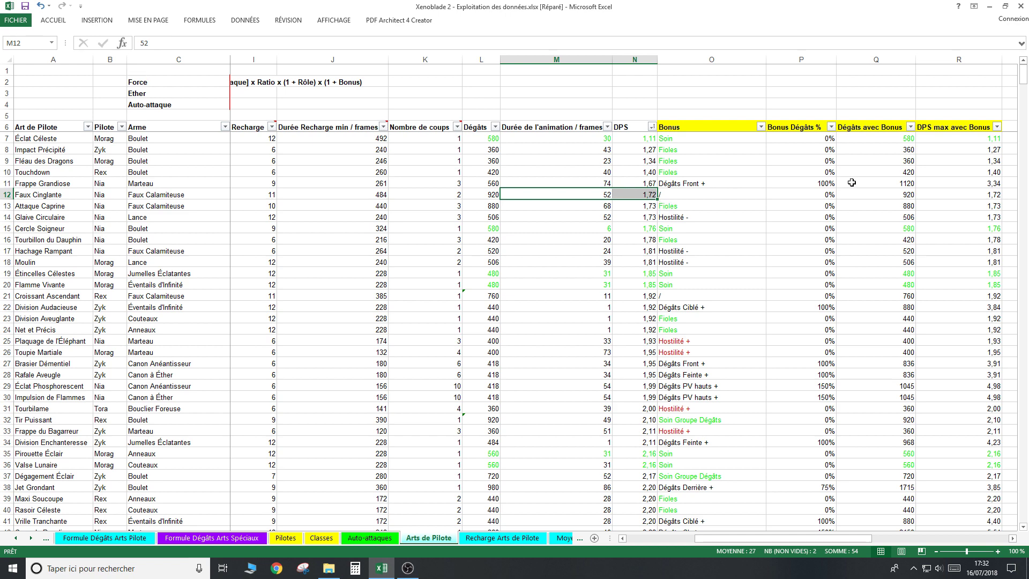
pyautogui.click(968, 194)
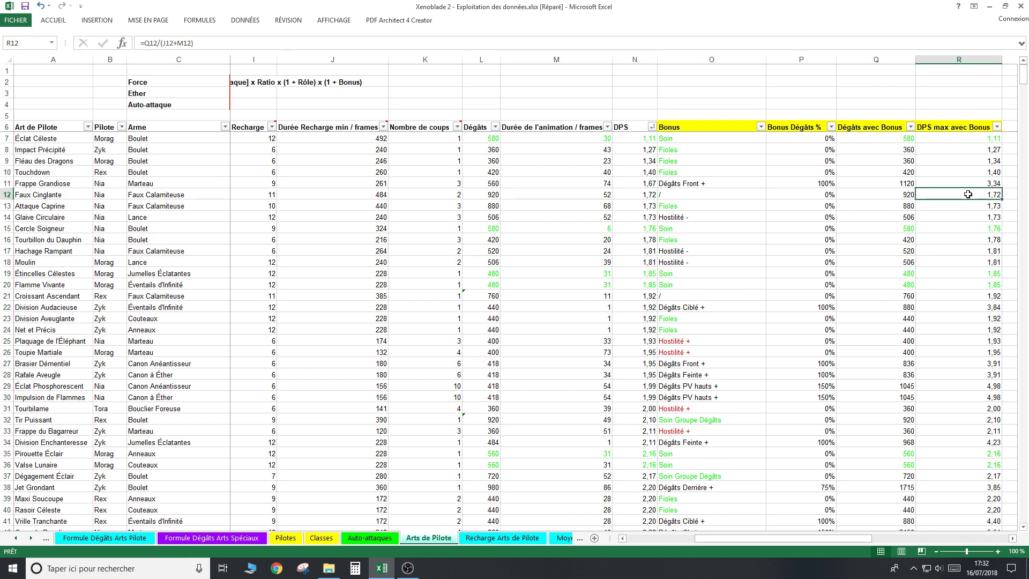
pyautogui.click(712, 197)
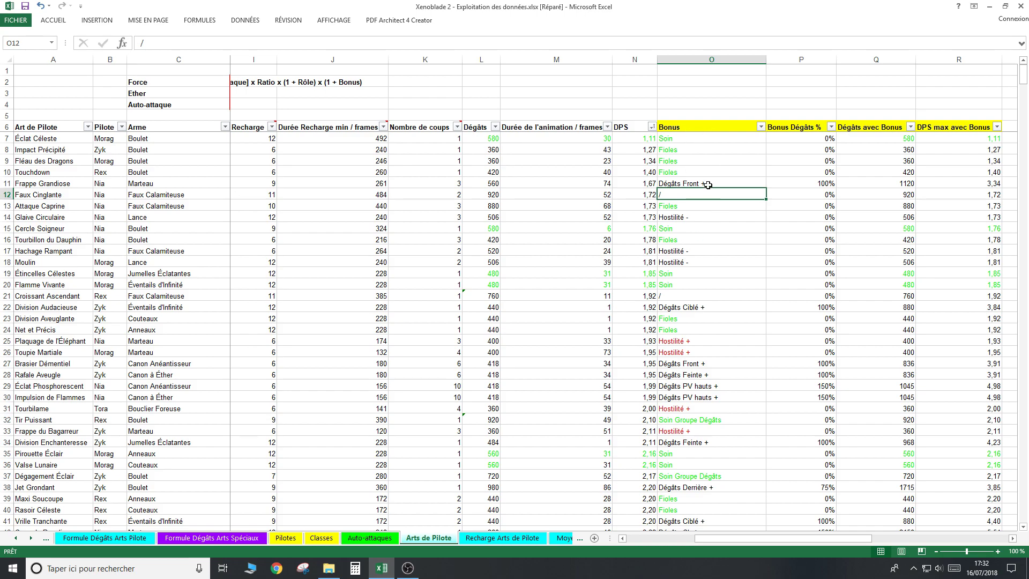
pyautogui.click(707, 183)
pyautogui.scroll(-1, 707, 183)
pyautogui.scroll(-9, 712, 198)
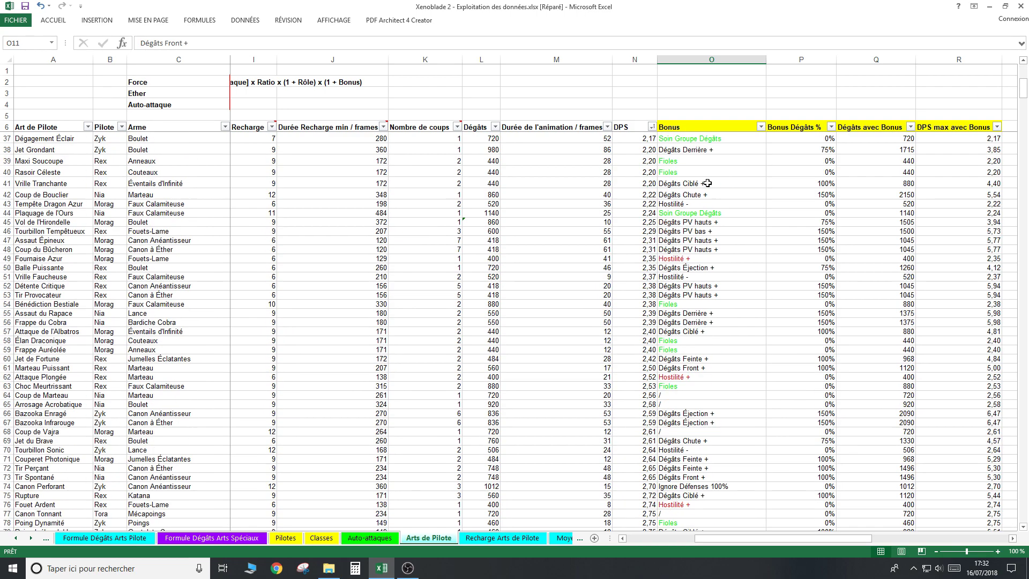
pyautogui.scroll(-3, 715, 209)
pyautogui.scroll(10, 717, 215)
pyautogui.scroll(3, 718, 215)
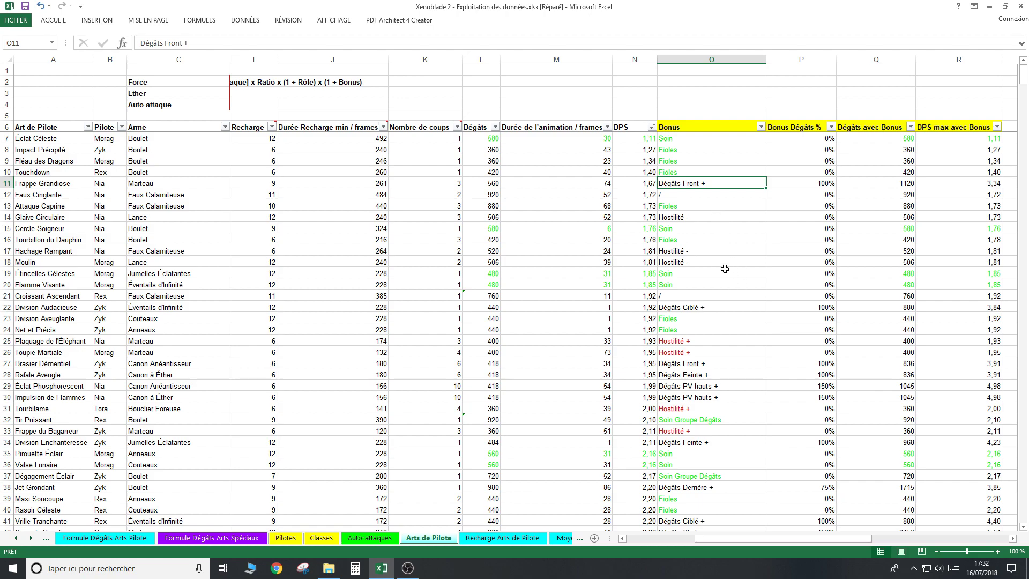
pyautogui.scroll(-6, 700, 265)
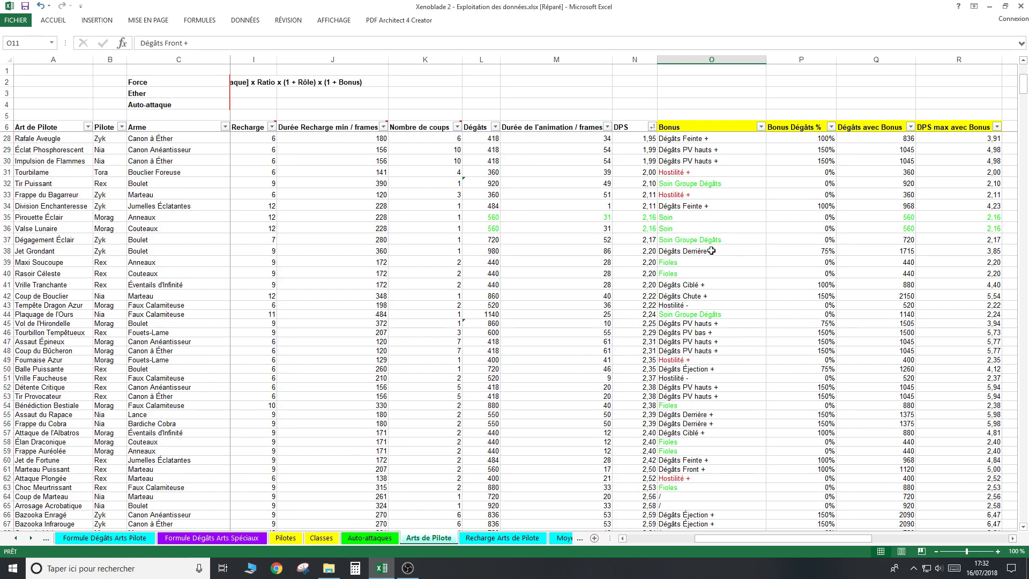
pyautogui.scroll(-6, 702, 263)
pyautogui.scroll(12, 707, 254)
pyautogui.scroll(-1, 711, 250)
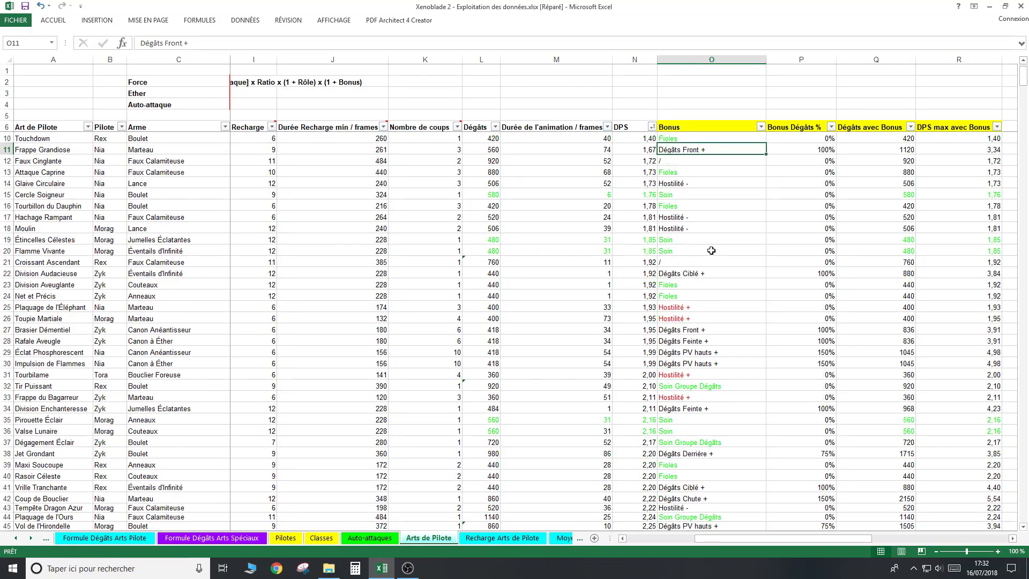
pyautogui.scroll(-7, 711, 250)
pyautogui.scroll(-7, 711, 251)
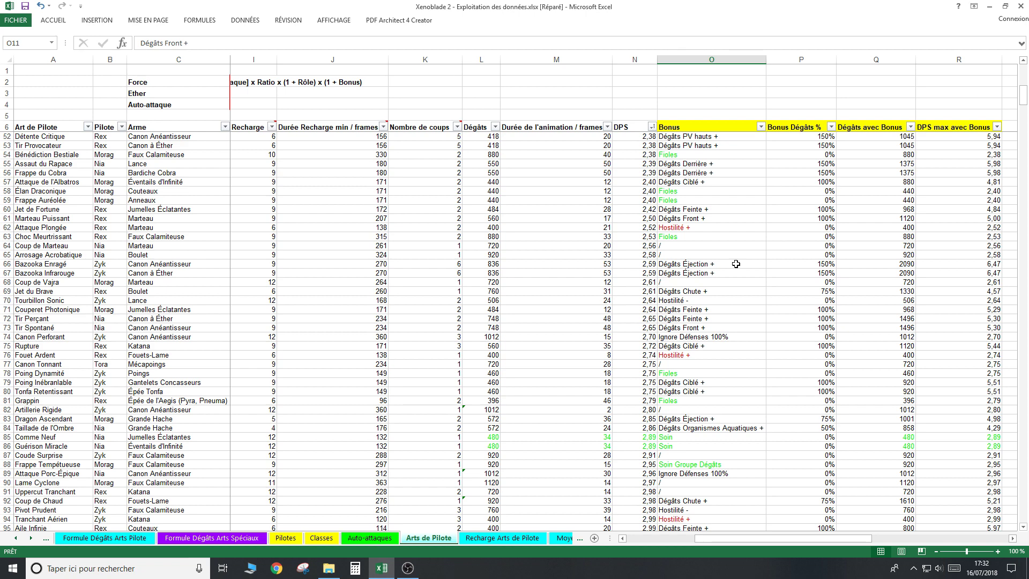
pyautogui.click(736, 264)
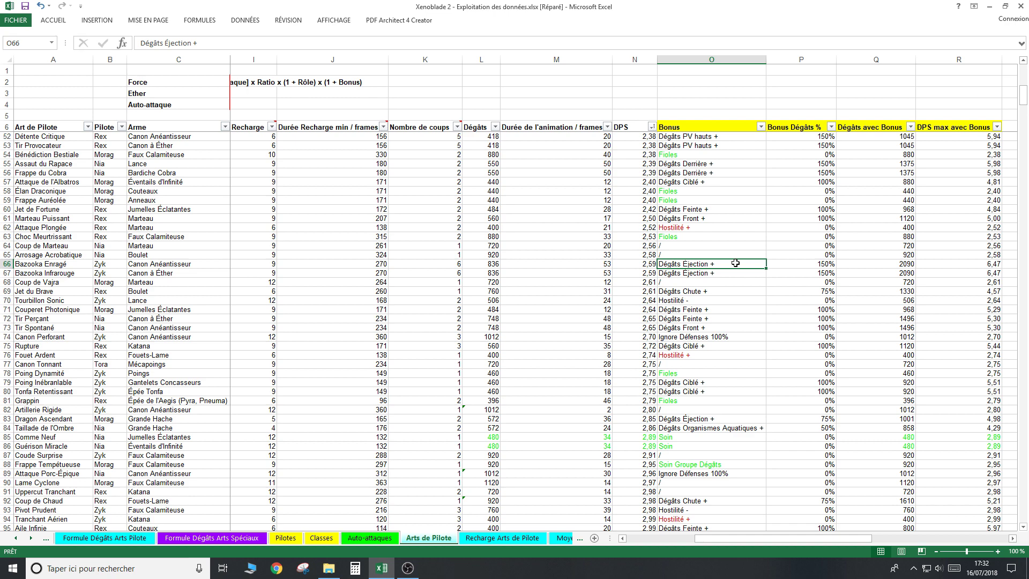
pyautogui.moveTo(735, 263); pyautogui.dragTo(988, 264)
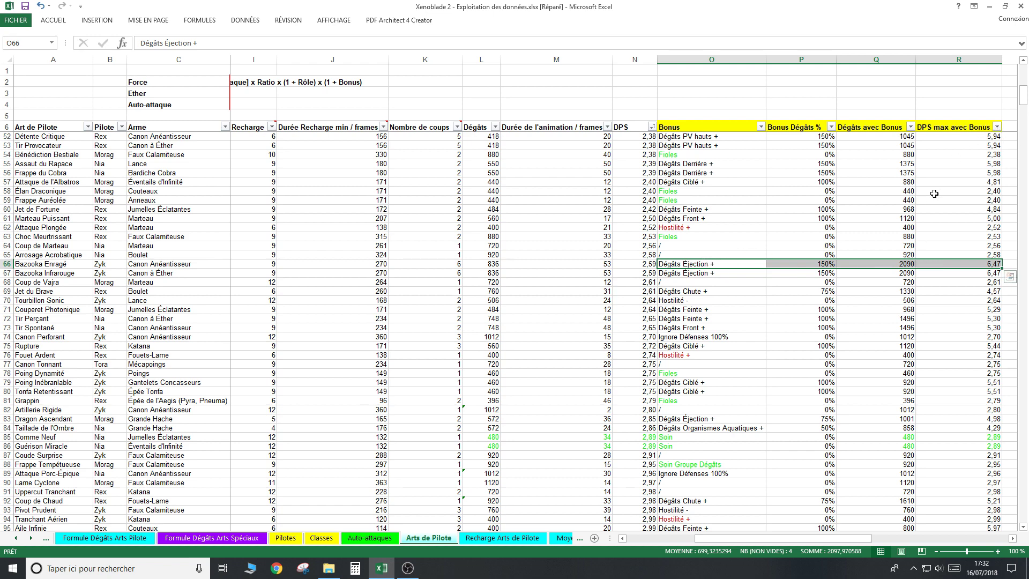
pyautogui.click(711, 264)
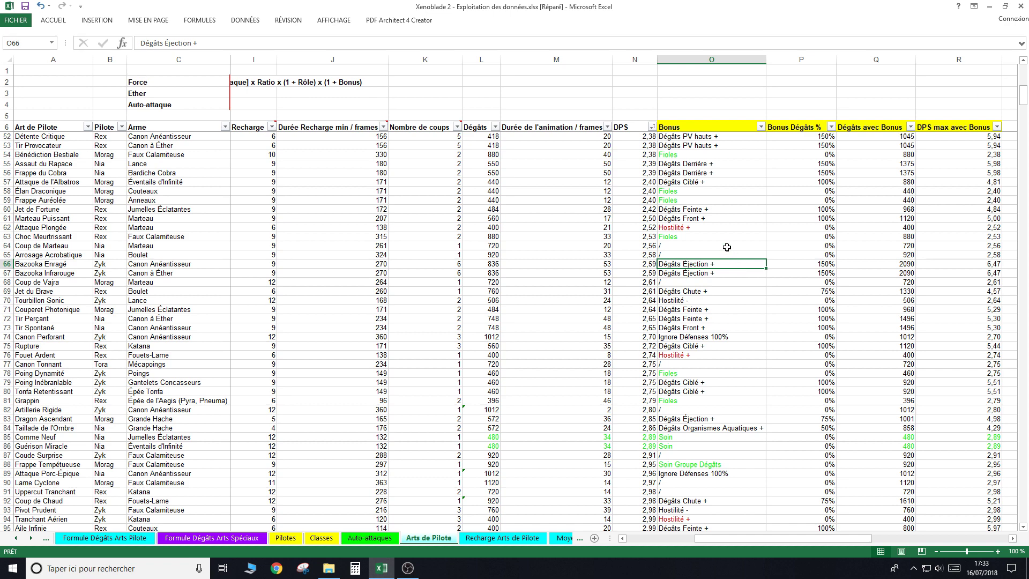
pyautogui.click(720, 226)
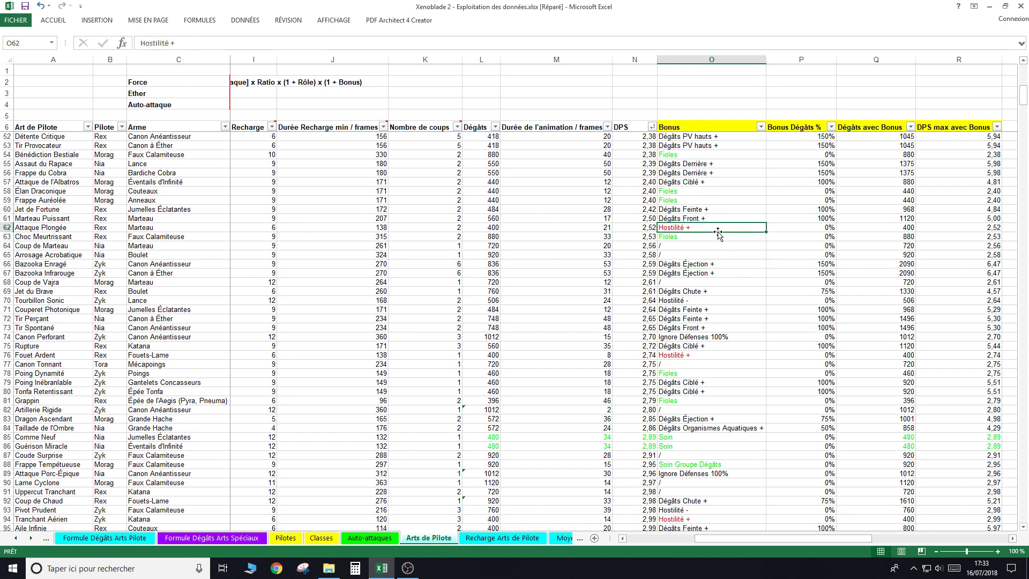
pyautogui.scroll(-1, 718, 232)
pyautogui.scroll(-1, 718, 232)
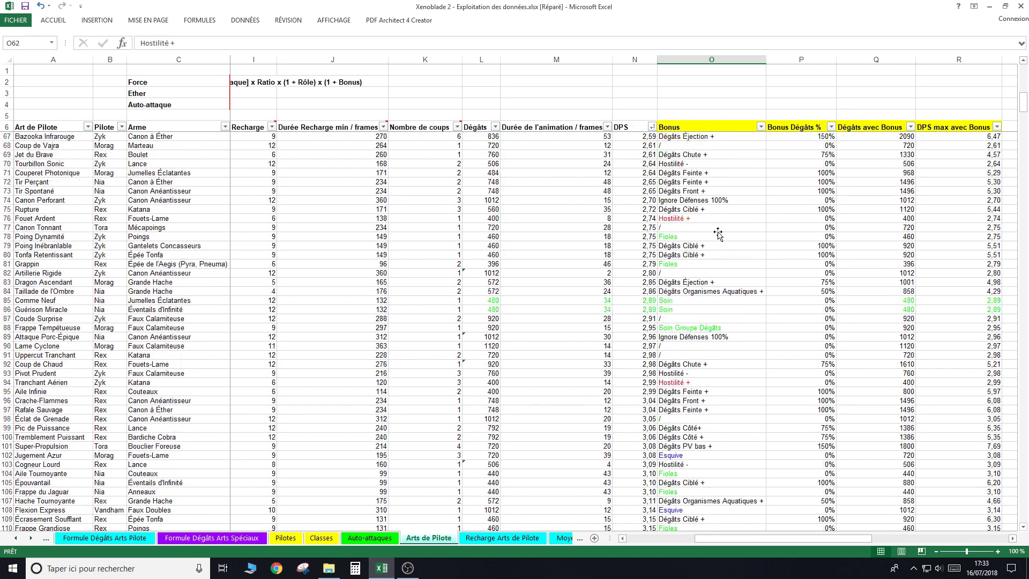
pyautogui.click(690, 382)
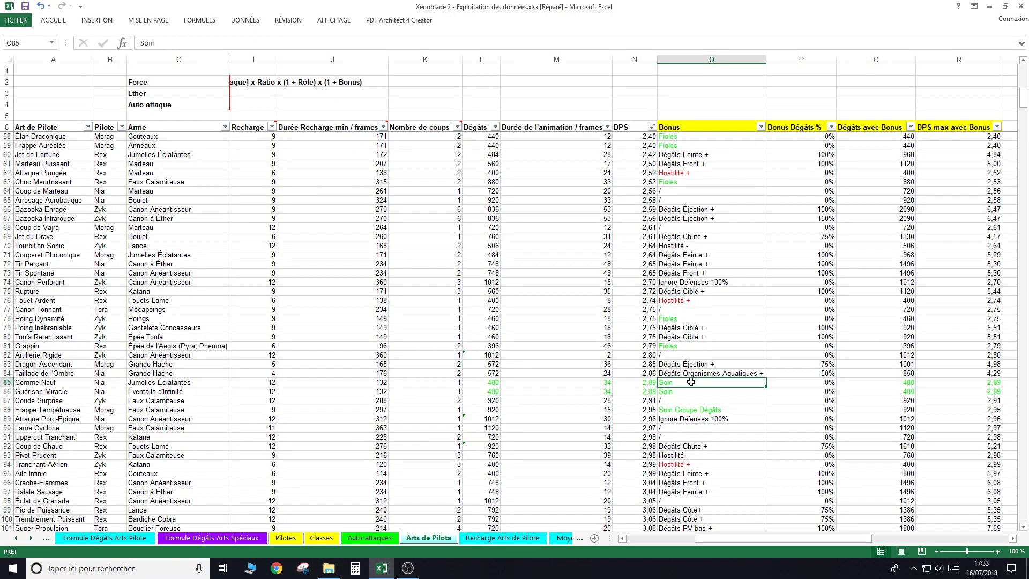
pyautogui.click(702, 347)
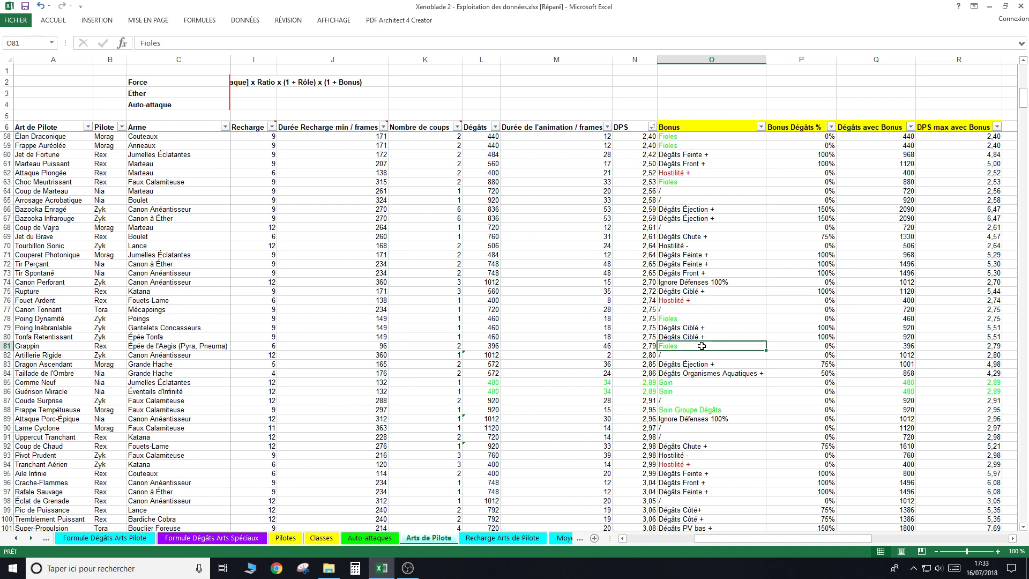
pyautogui.scroll(-3, 713, 315)
pyautogui.scroll(-2, 721, 294)
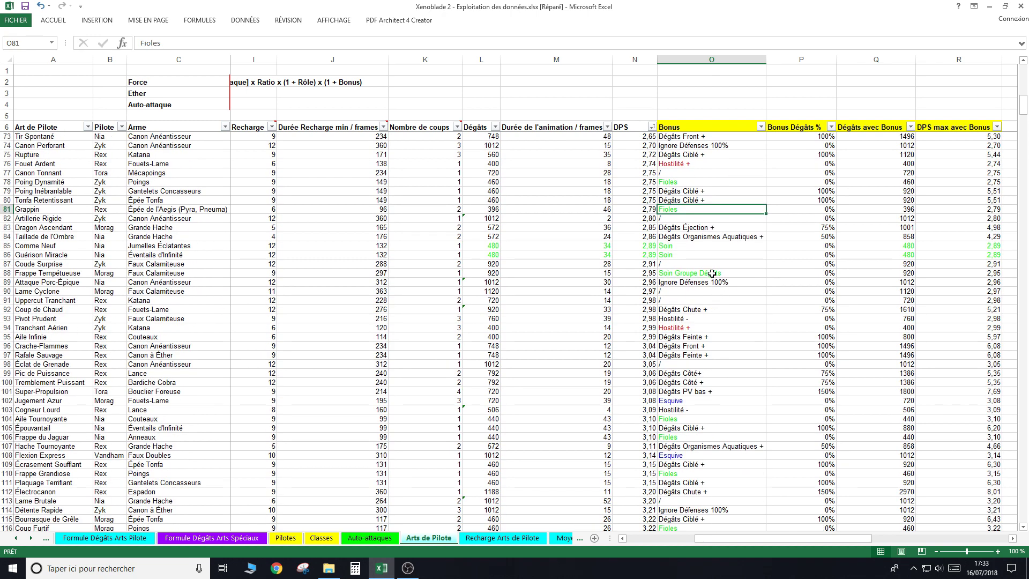
pyautogui.click(711, 273)
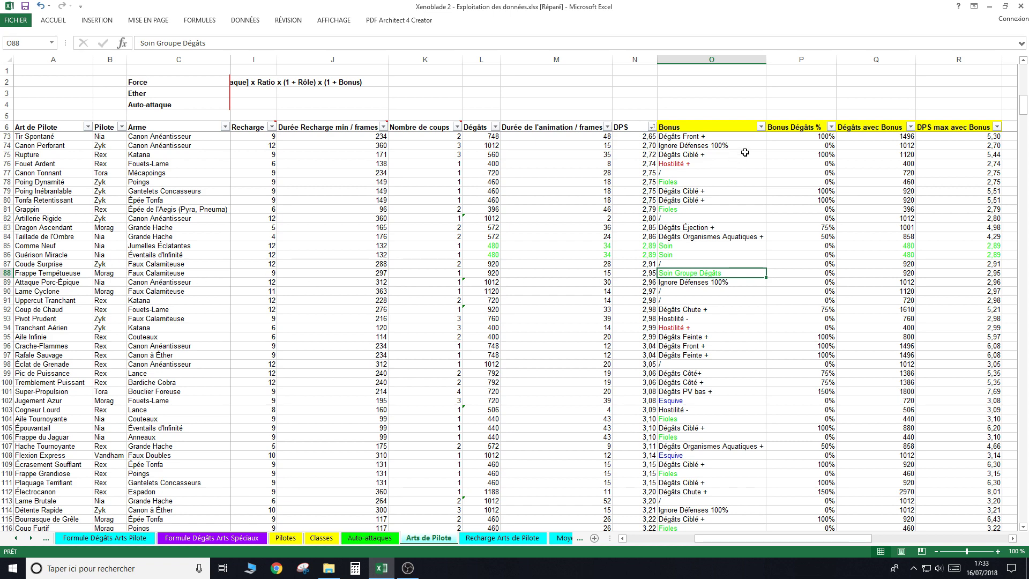
# Filter the Bonus column to only Soin and Soin Groupe Dégâts.
pyautogui.click(761, 127)
pyautogui.click(688, 230)
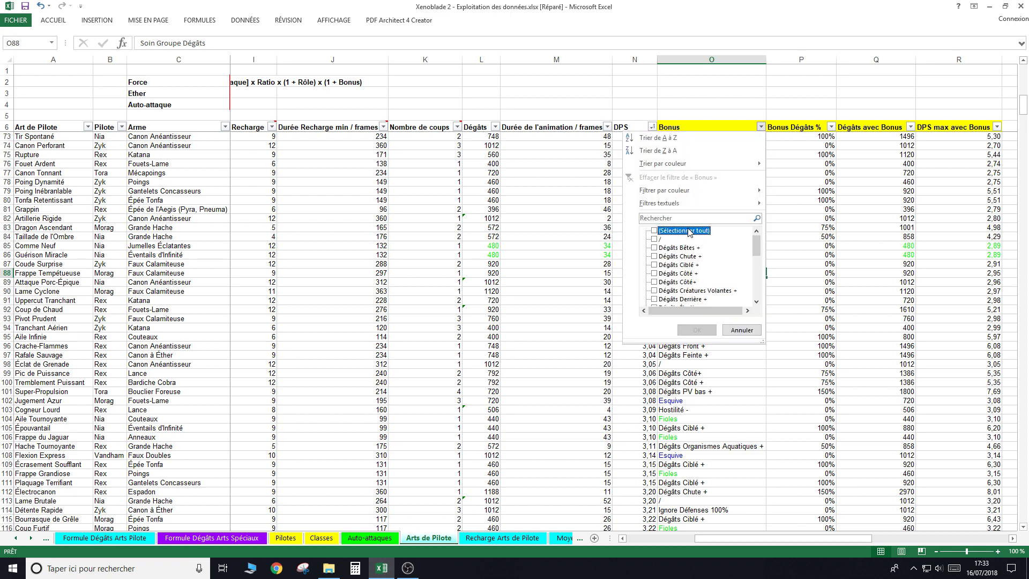
pyautogui.scroll(-1, 711, 270)
pyautogui.scroll(-5, 711, 270)
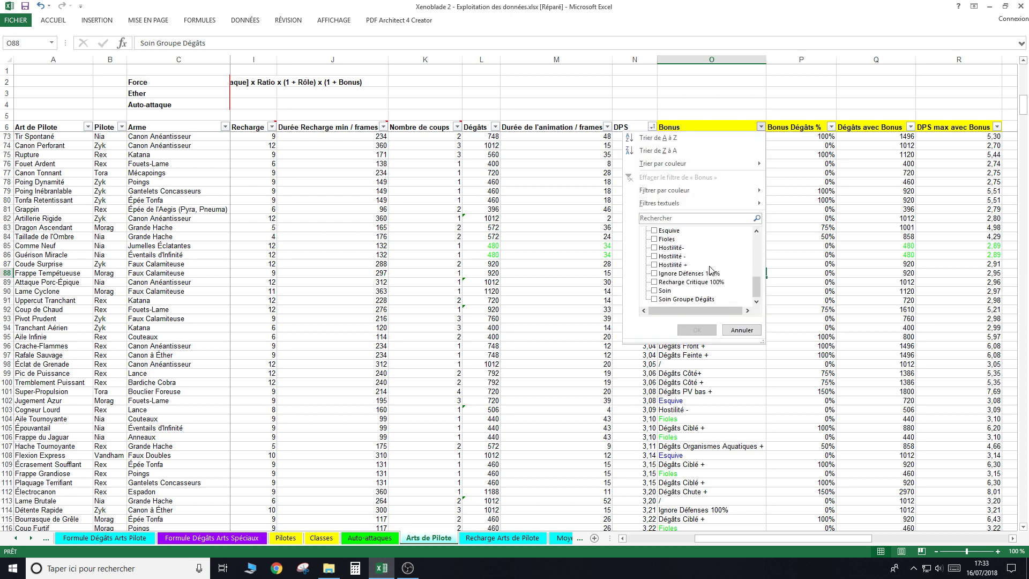
pyautogui.click(661, 291)
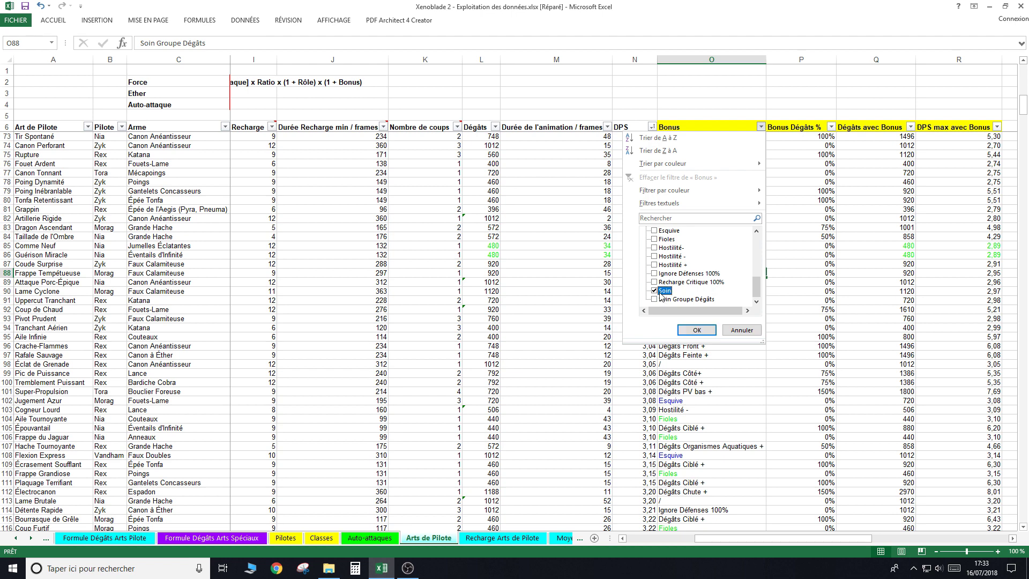
pyautogui.click(662, 299)
pyautogui.click(692, 330)
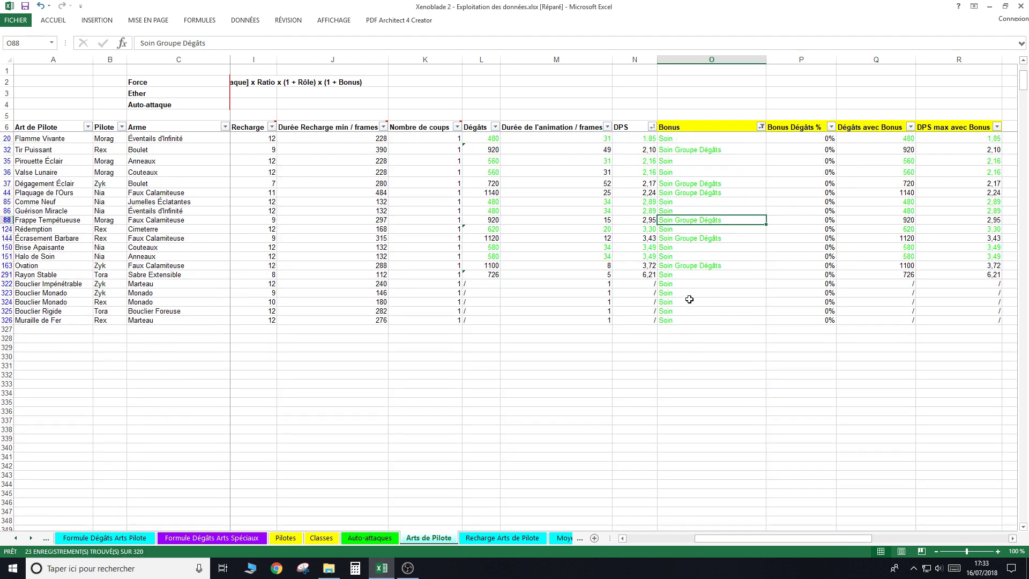
# Sort Bonus A to Z and compare Tir Puissant and Dégagement Éclair's pilots and 460%/360% ratios.
pyautogui.scroll(1, 691, 289)
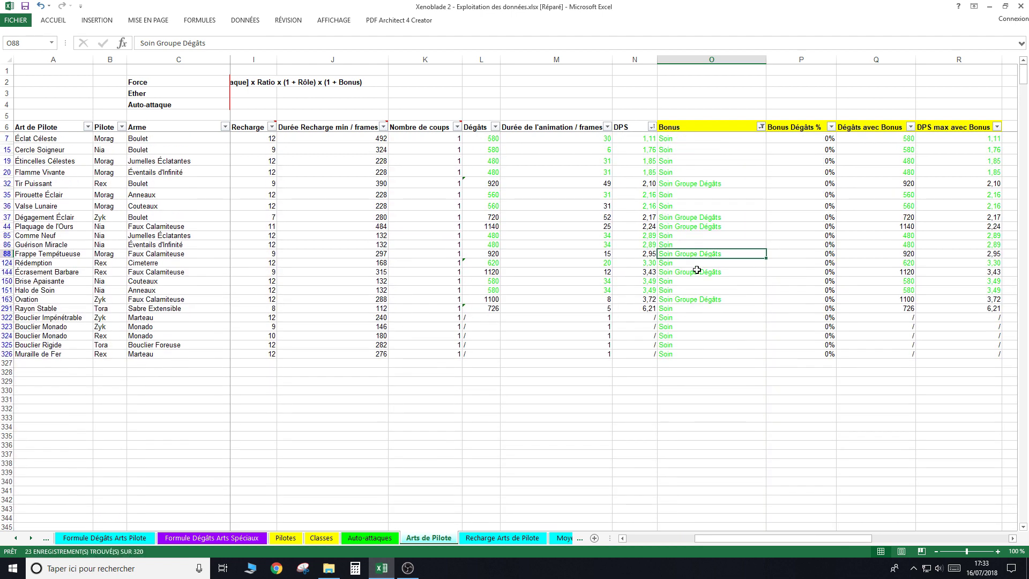
pyautogui.click(761, 132)
pyautogui.click(719, 136)
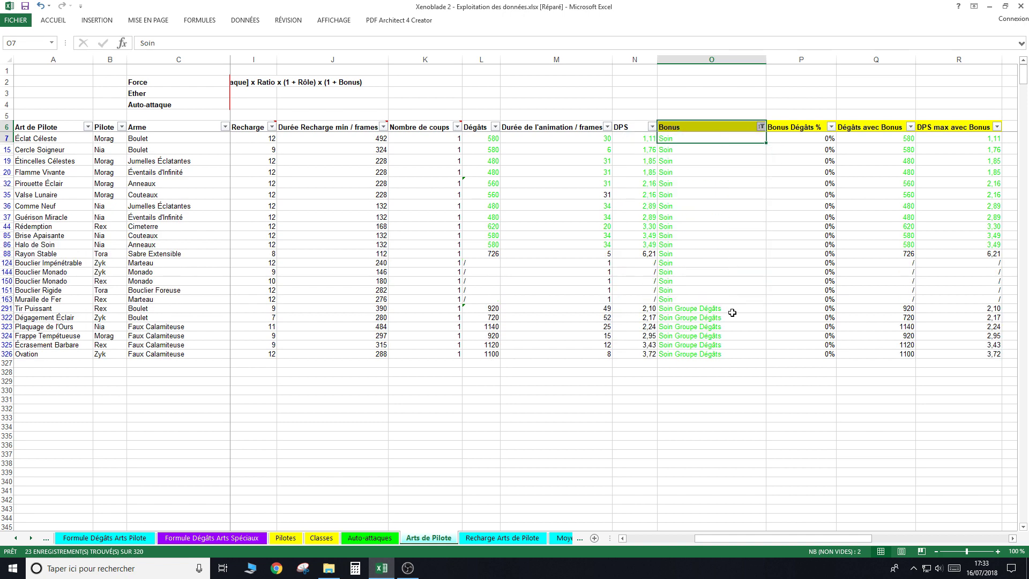
pyautogui.click(694, 312)
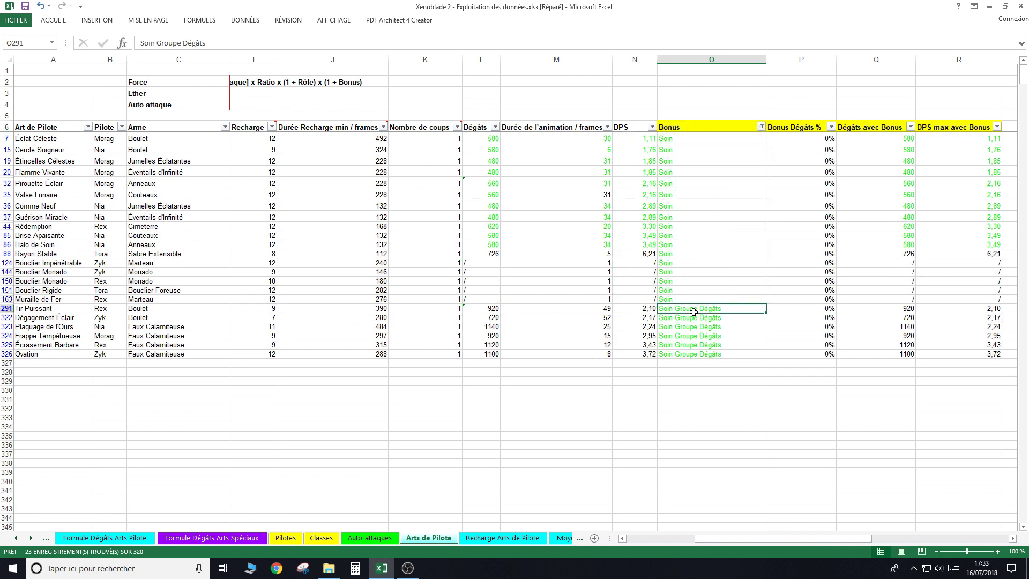
pyautogui.click(109, 309)
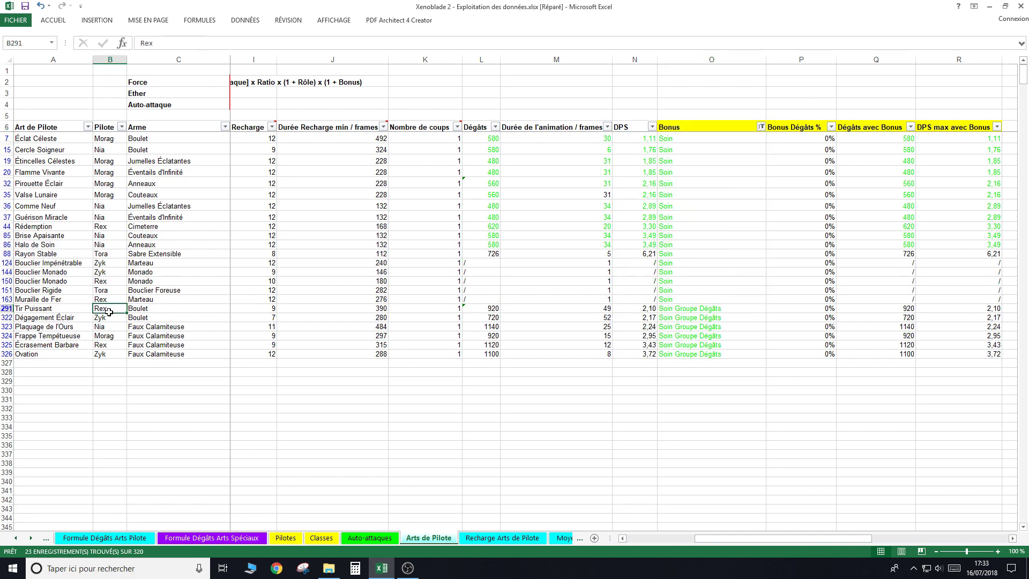
pyautogui.moveTo(109, 309); pyautogui.dragTo(108, 317)
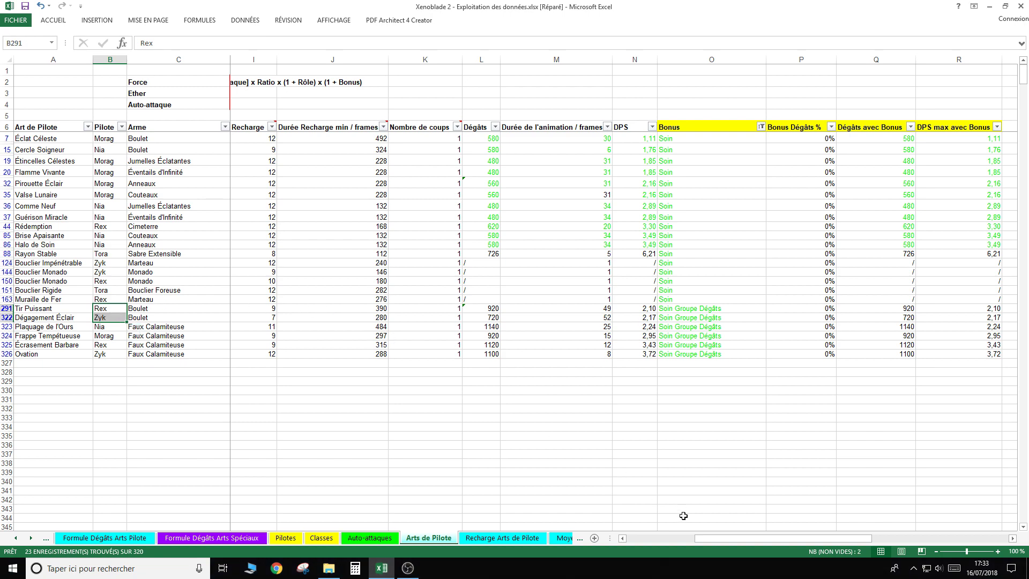
pyautogui.moveTo(700, 538); pyautogui.dragTo(624, 538)
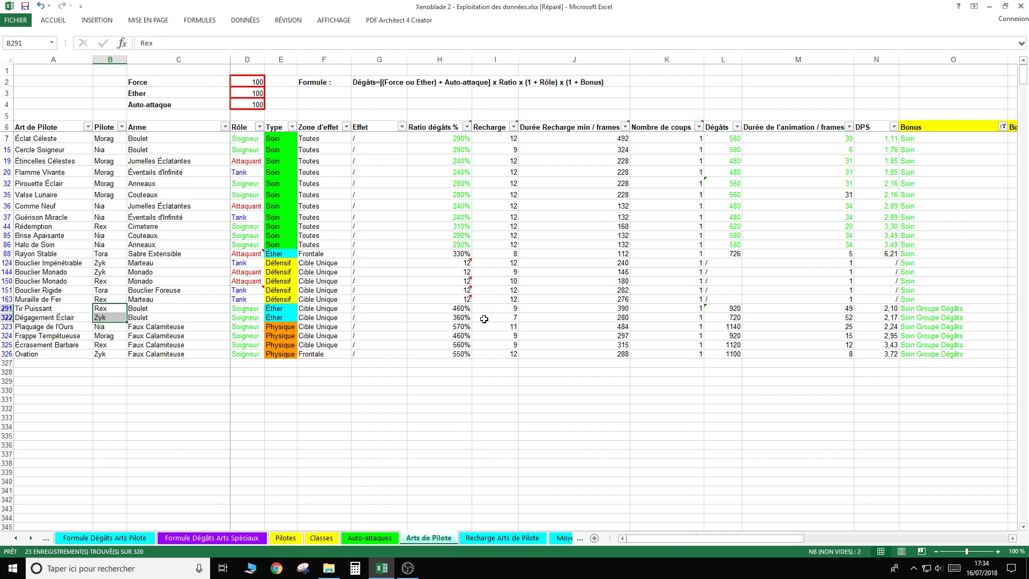
pyautogui.moveTo(437, 306); pyautogui.dragTo(436, 317)
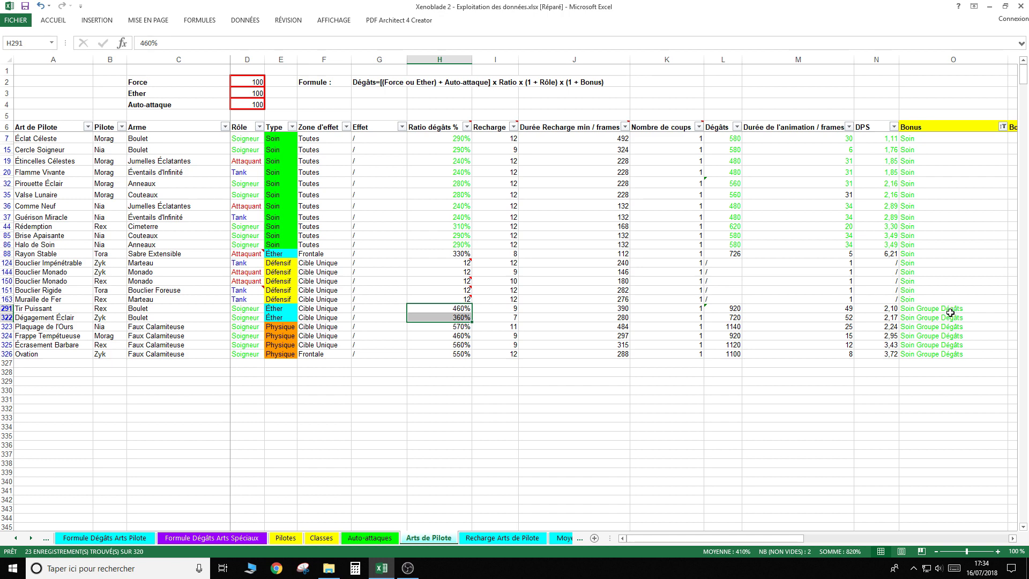
pyautogui.moveTo(716, 536); pyautogui.dragTo(784, 536)
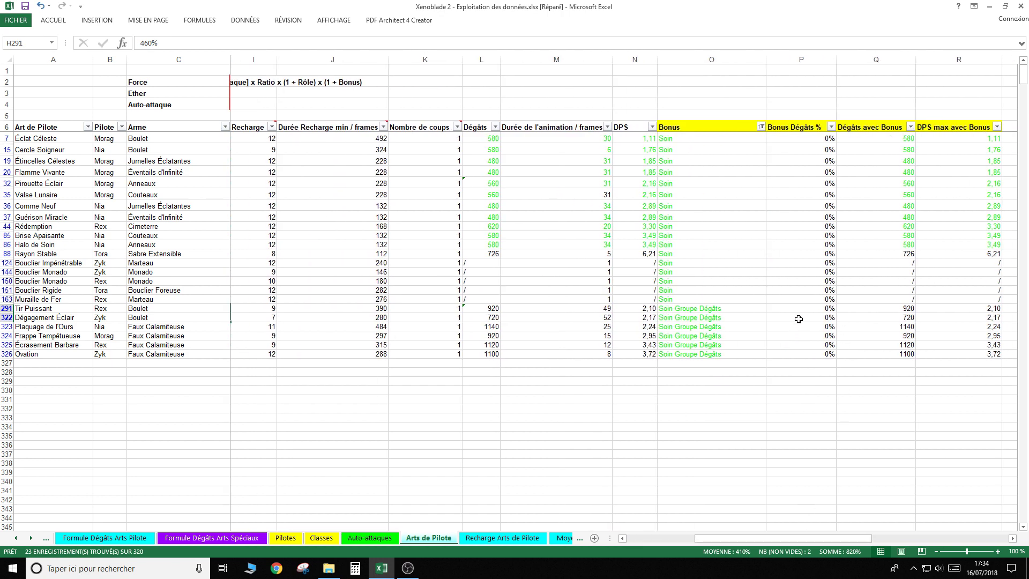
# Clear the Bonus filter and inspect Jugement Azur's Esquive bonus and 39-frame animation duration.
pyautogui.click(761, 127)
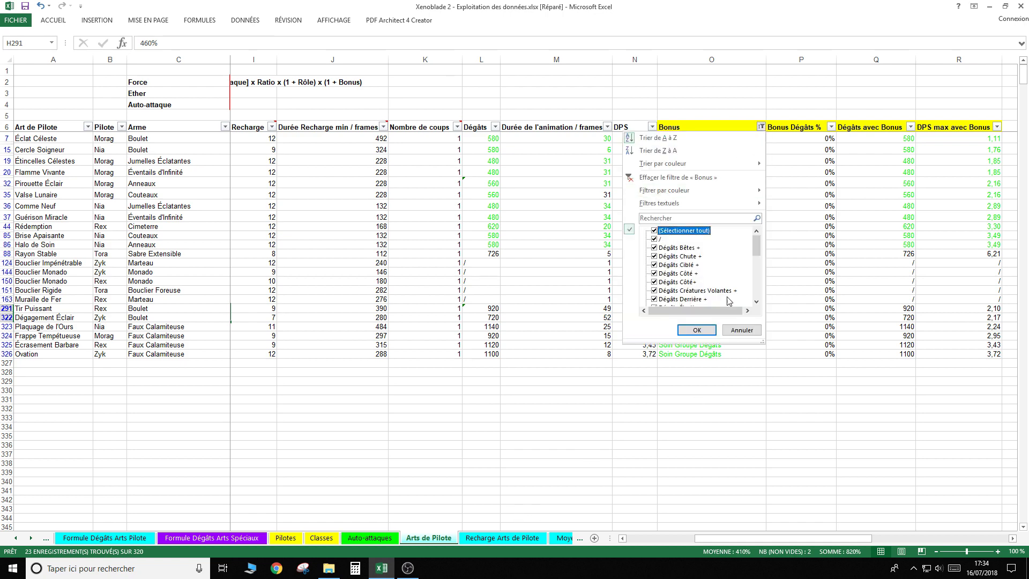
pyautogui.click(711, 334)
pyautogui.scroll(-5, 718, 314)
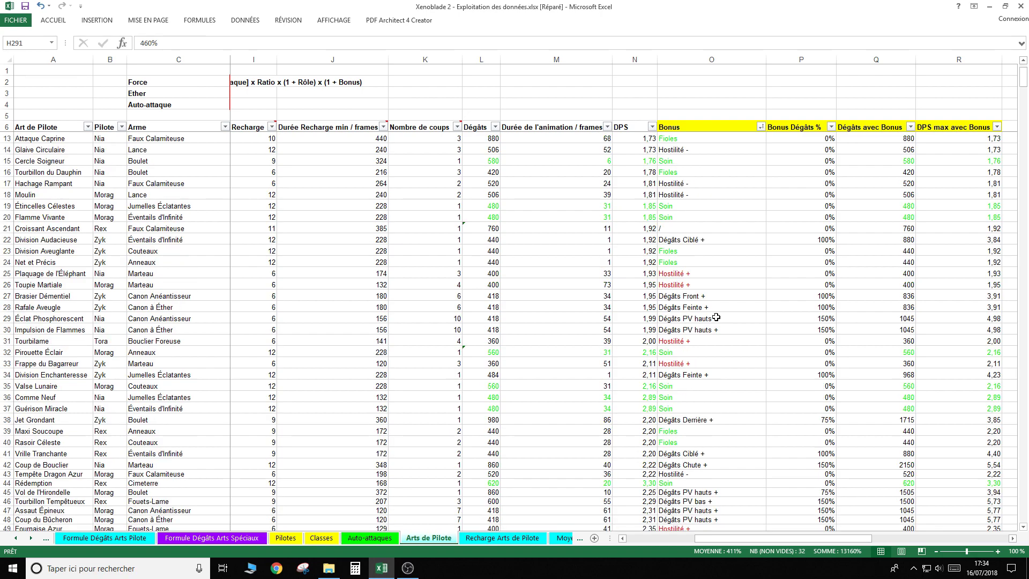
pyautogui.scroll(-10, 718, 314)
pyautogui.scroll(-4, 719, 314)
pyautogui.scroll(-4, 718, 313)
pyautogui.scroll(-4, 719, 308)
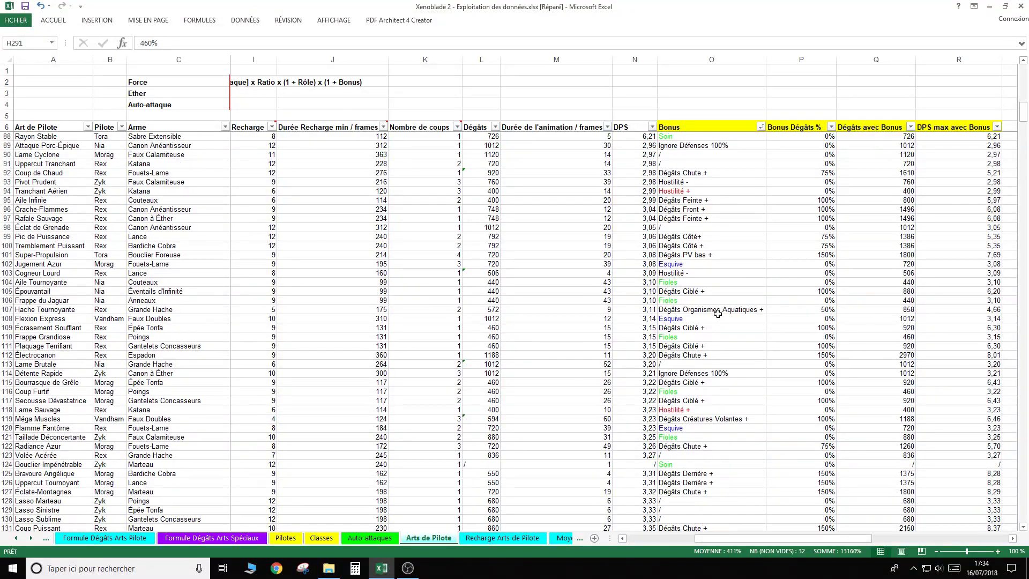
pyautogui.click(711, 265)
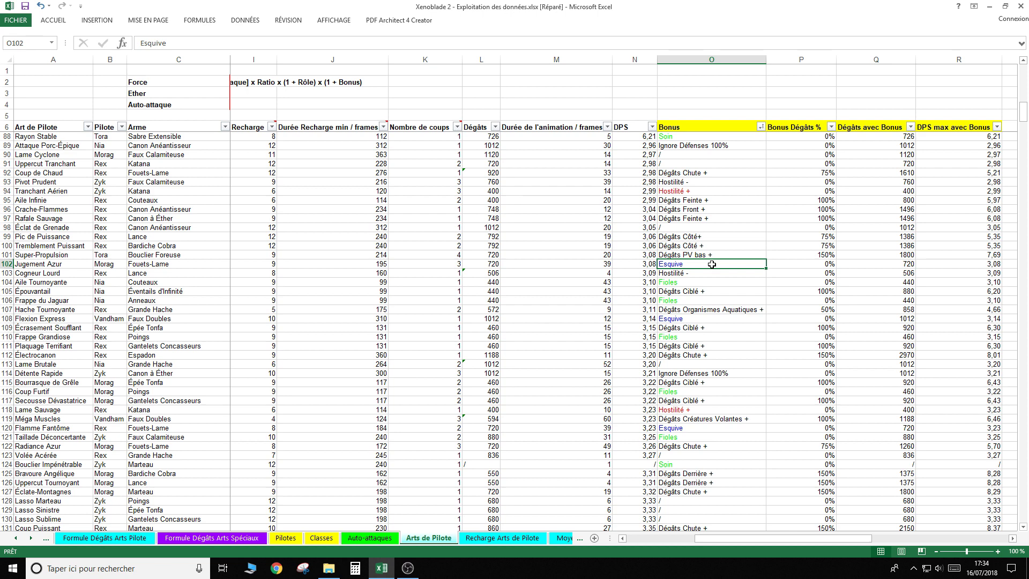
pyautogui.click(584, 263)
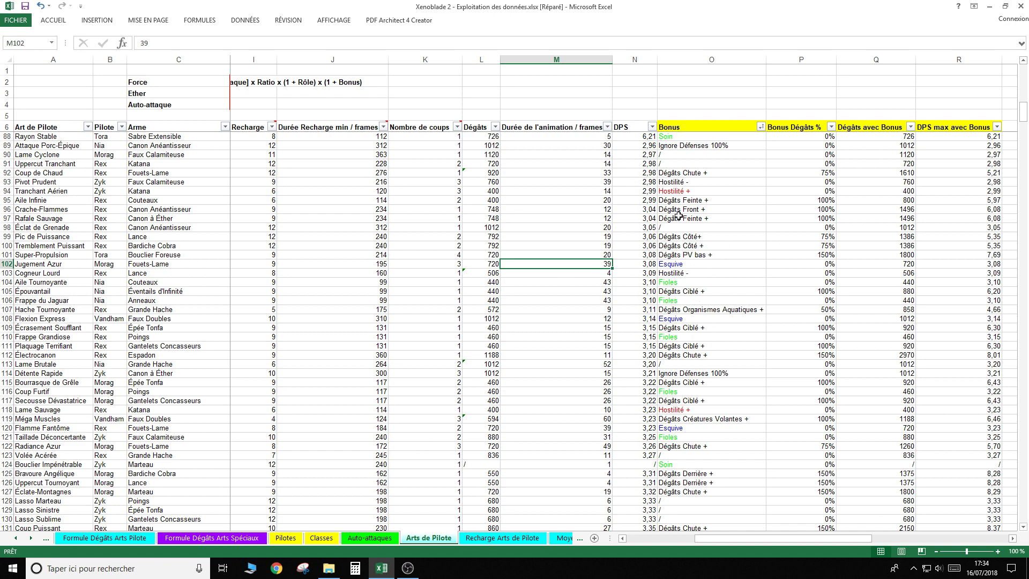
# In the Bonus filter, untick all values and tick only Esquive.
pyautogui.click(761, 127)
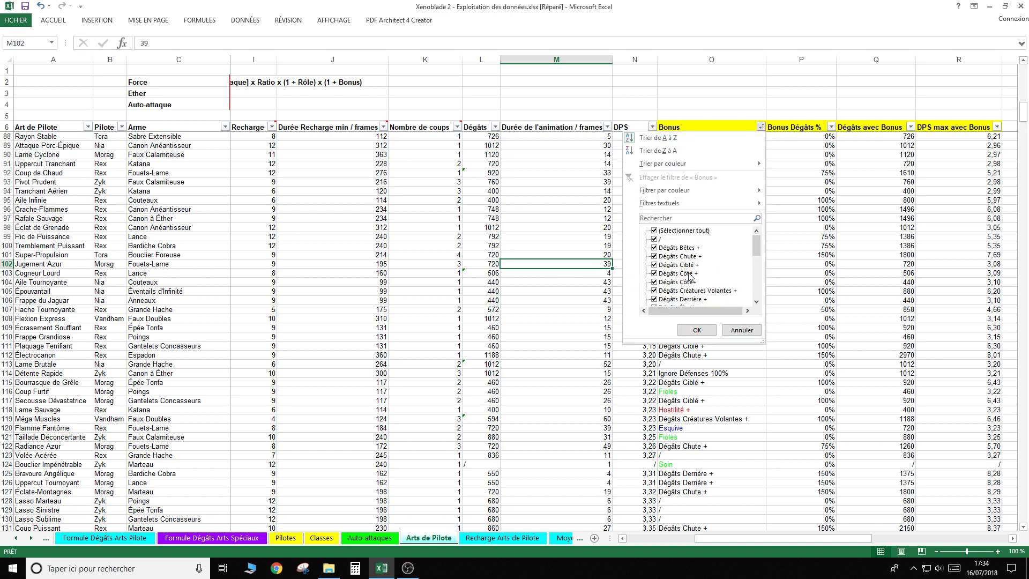
pyautogui.click(703, 231)
pyautogui.scroll(-3, 720, 259)
pyautogui.scroll(-2, 720, 259)
pyautogui.scroll(-2, 720, 259)
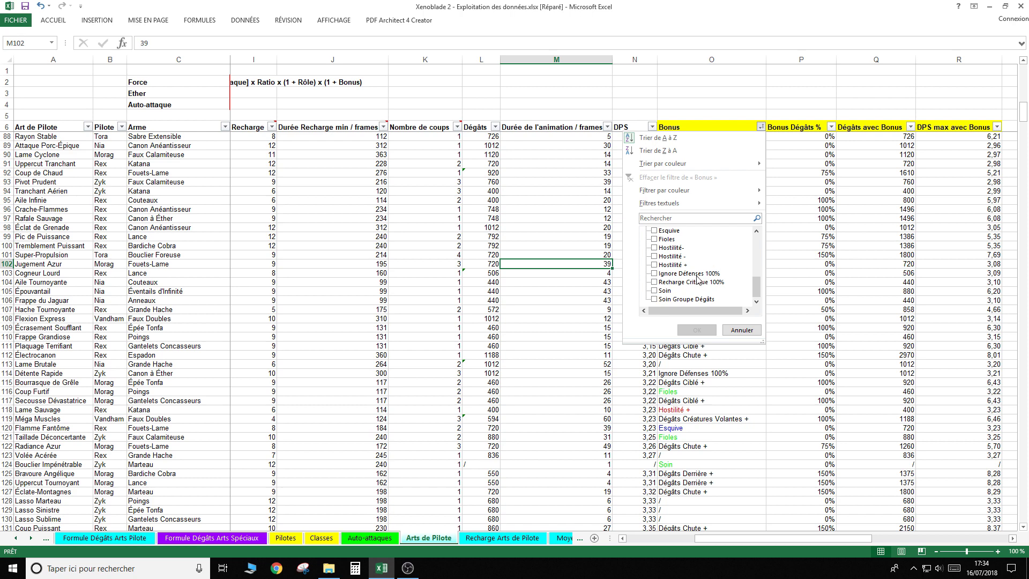
pyautogui.scroll(1, 700, 279)
pyautogui.scroll(1, 699, 279)
pyautogui.scroll(1, 699, 278)
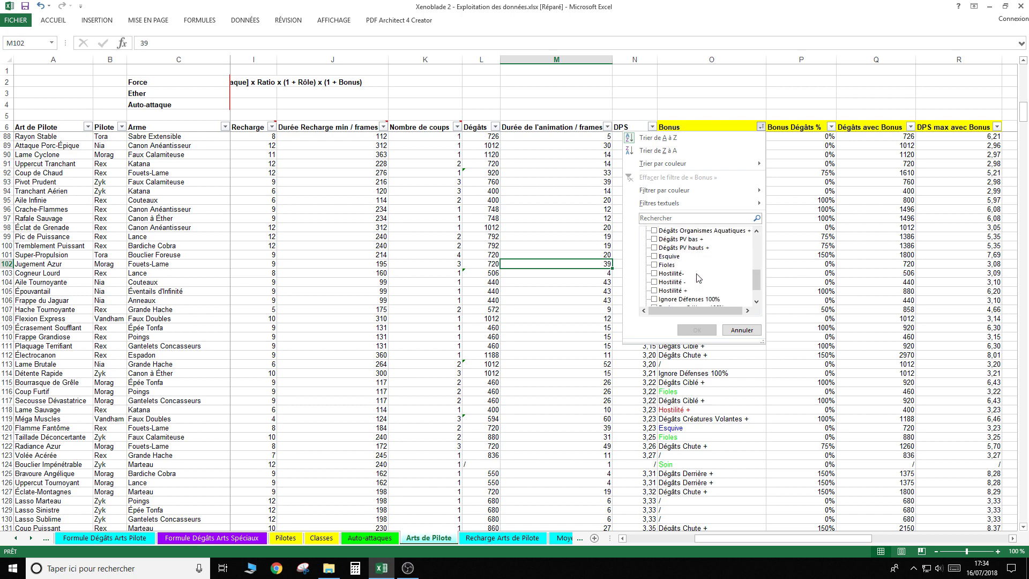
pyautogui.click(668, 256)
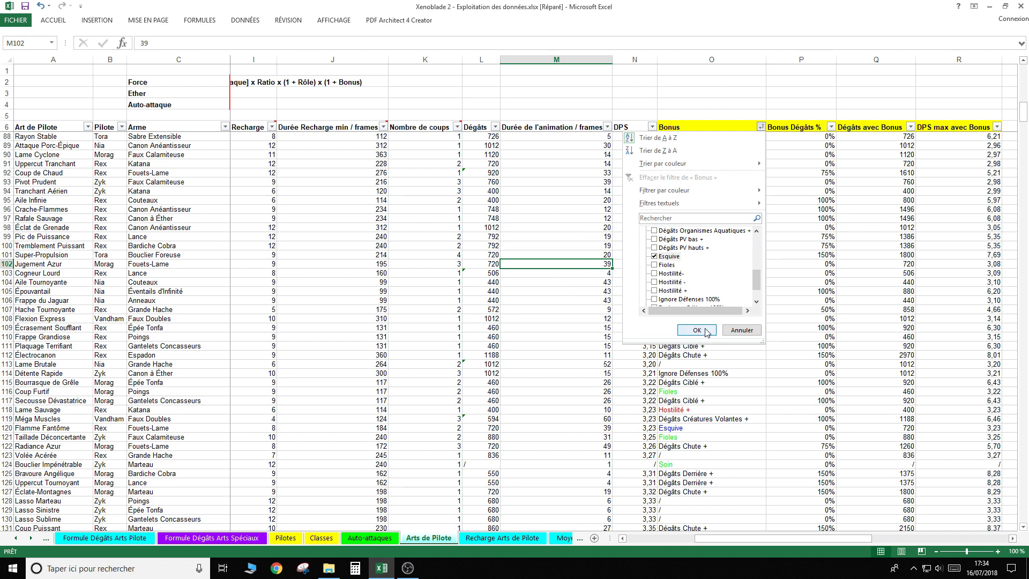
# Apply the Esquive-only filter and sort by animation duration, shortest first.
pyautogui.click(696, 329)
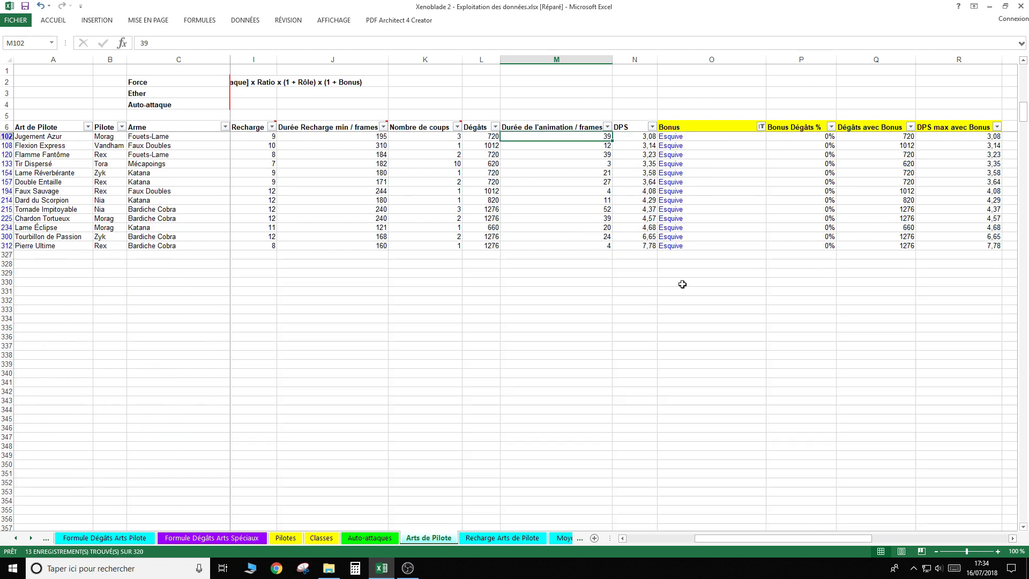
pyautogui.click(607, 127)
pyautogui.click(534, 140)
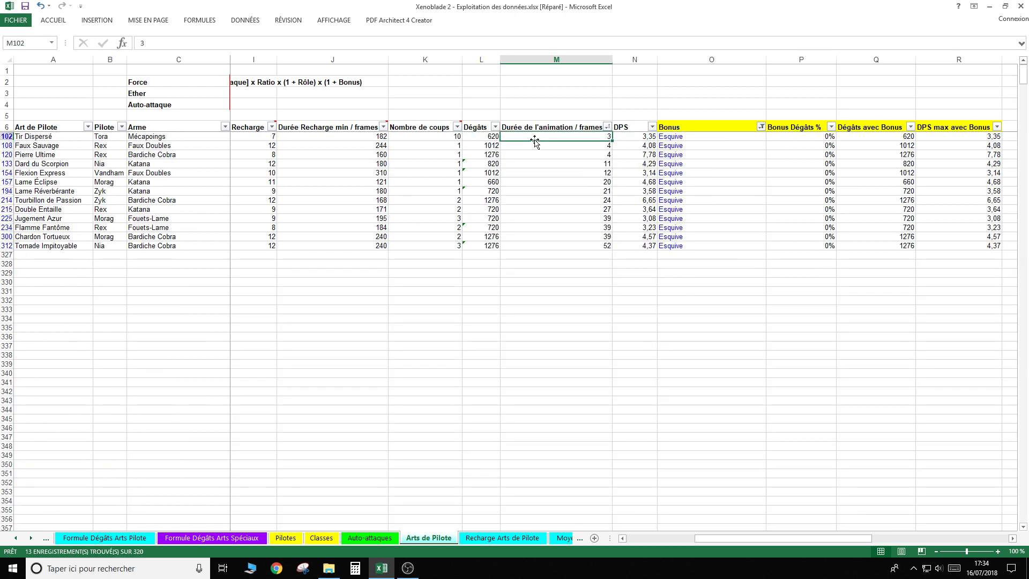
# Inspect durations from 3 to 52 frames, averaging two and checking Lame Réverbérante's bonus.
pyautogui.click(546, 247)
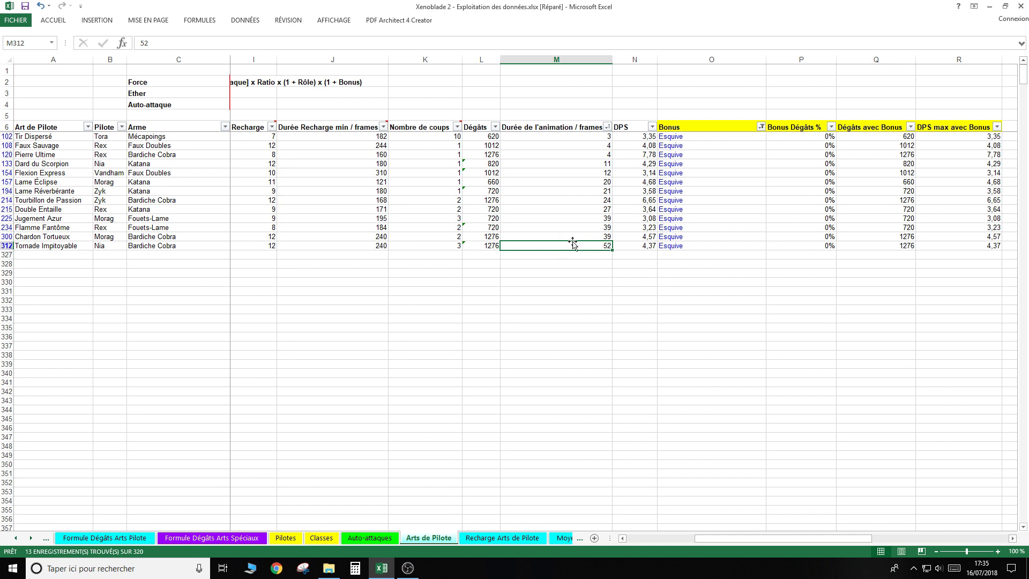
pyautogui.click(565, 137)
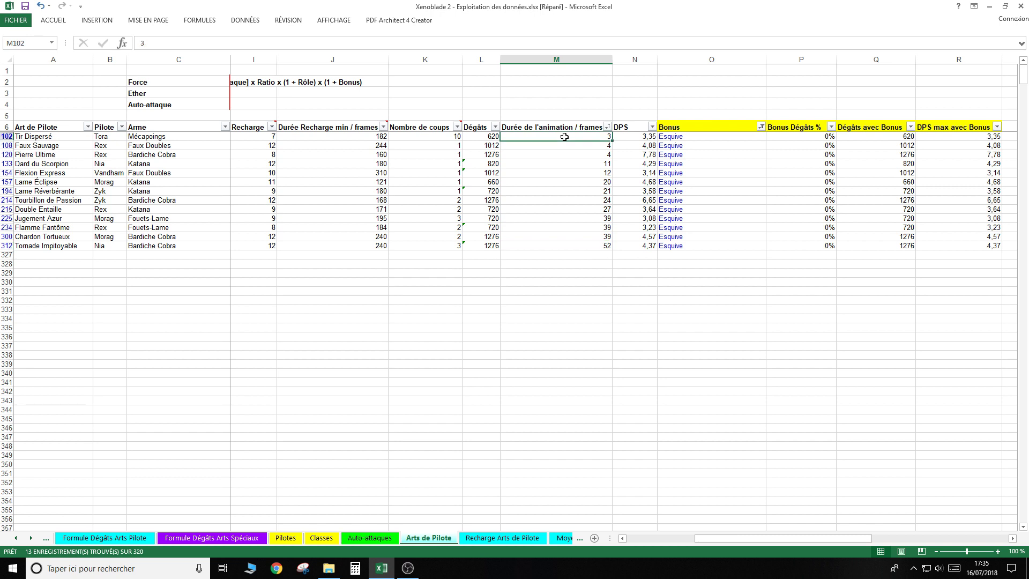
pyautogui.click(569, 202)
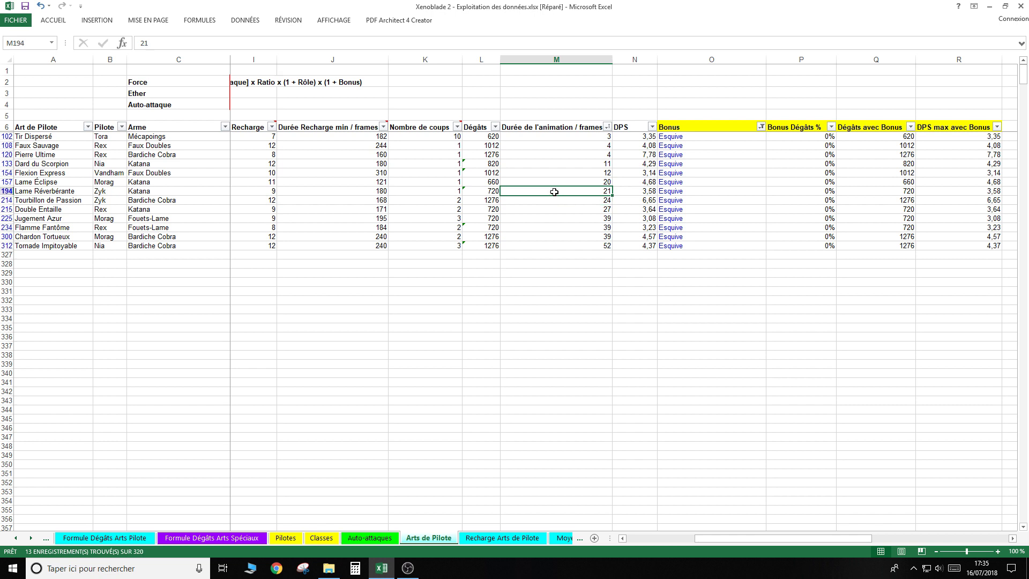
pyautogui.moveTo(554, 191); pyautogui.dragTo(551, 202)
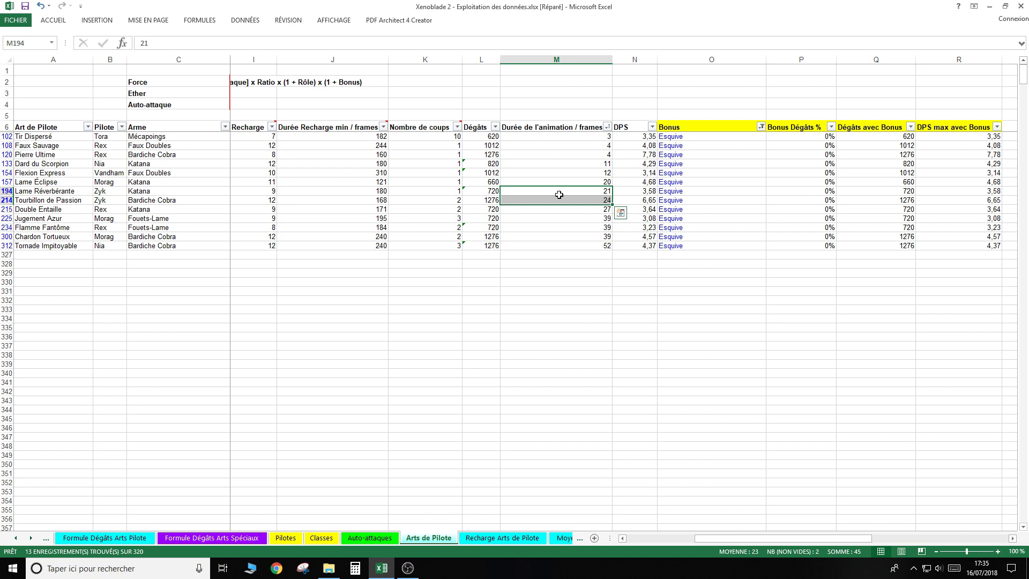
pyautogui.click(715, 191)
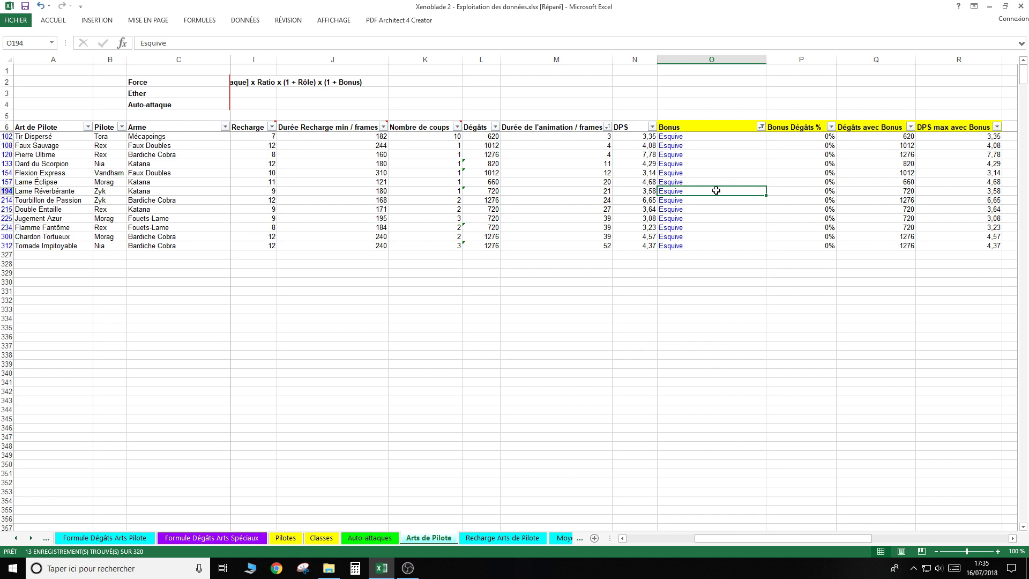
pyautogui.click(568, 200)
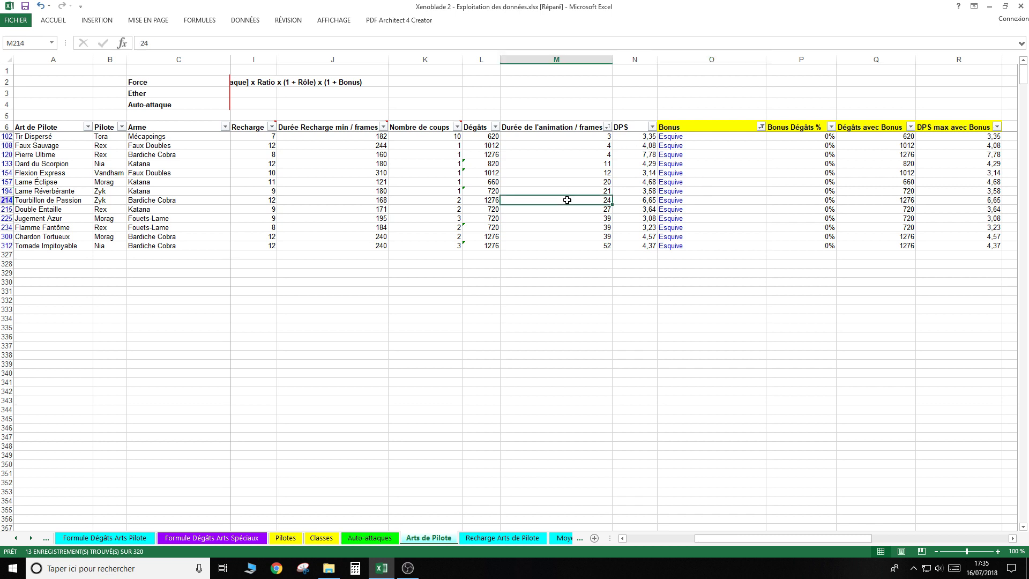
pyautogui.click(574, 244)
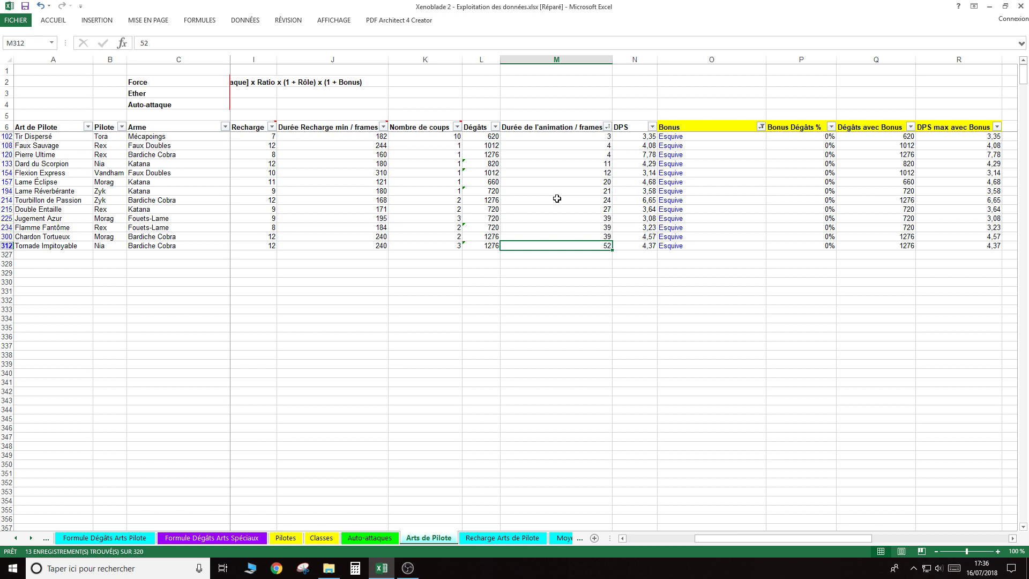
# Select every Bonus value to remove the Bonus filter.
pyautogui.click(761, 127)
pyautogui.click(696, 231)
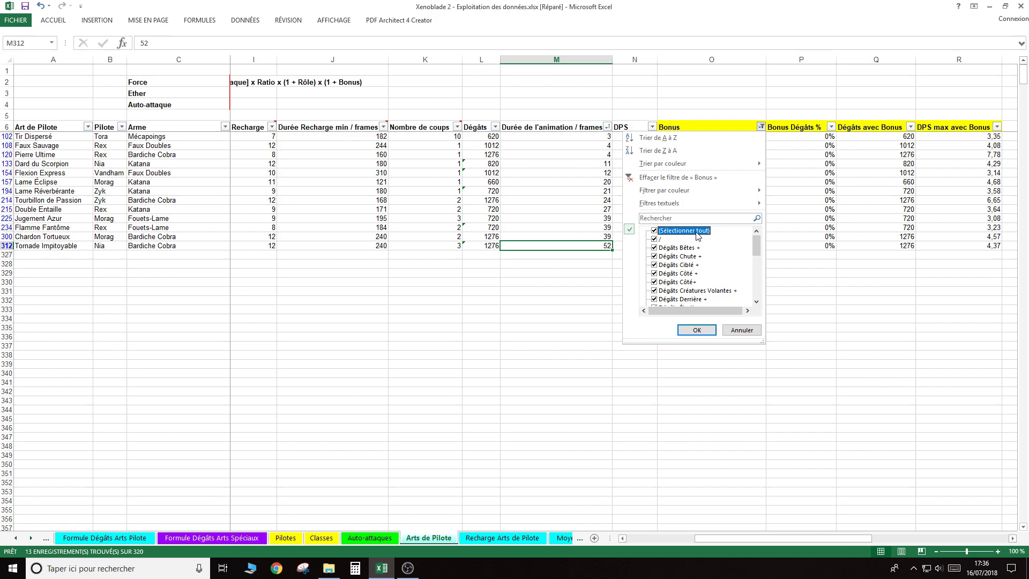
pyautogui.click(696, 330)
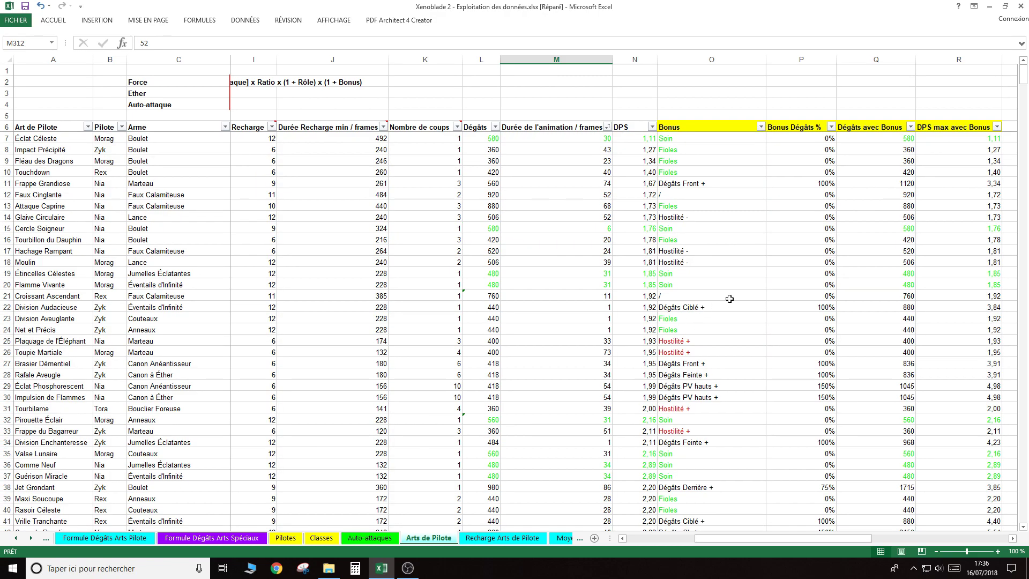
# Browse the full list, checking Poing de Fer's Dégâts Feinte + and Perce-Armure's Dégâts Front + bonuses.
pyautogui.scroll(-10, 700, 298)
pyautogui.scroll(-17, 701, 271)
pyautogui.scroll(-10, 701, 271)
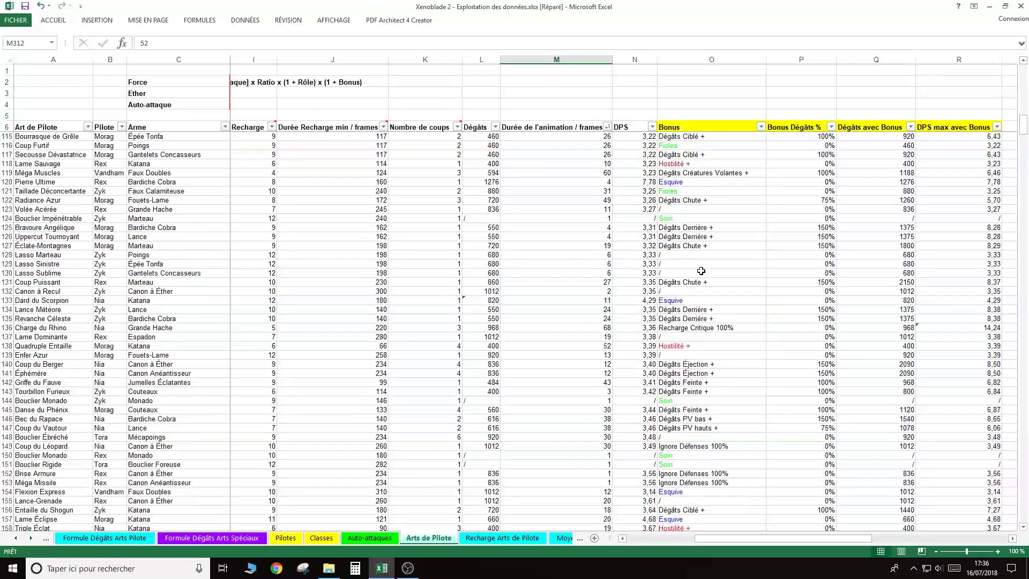
pyautogui.scroll(-10, 701, 271)
pyautogui.scroll(-10, 701, 272)
pyautogui.scroll(-7, 701, 274)
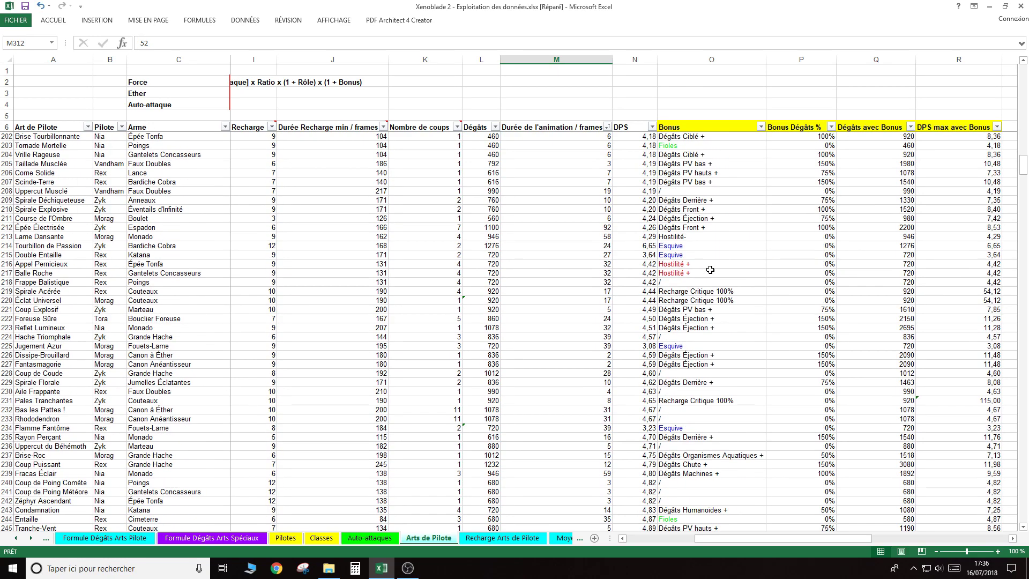
pyautogui.scroll(-7, 701, 273)
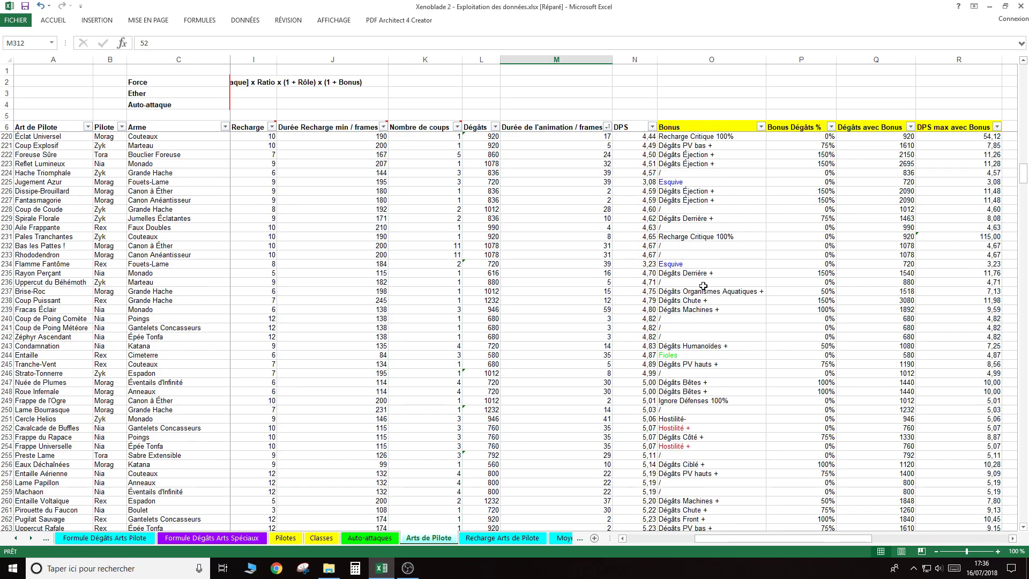
pyautogui.scroll(-4, 704, 295)
pyautogui.scroll(-4, 707, 296)
pyautogui.scroll(-3, 717, 298)
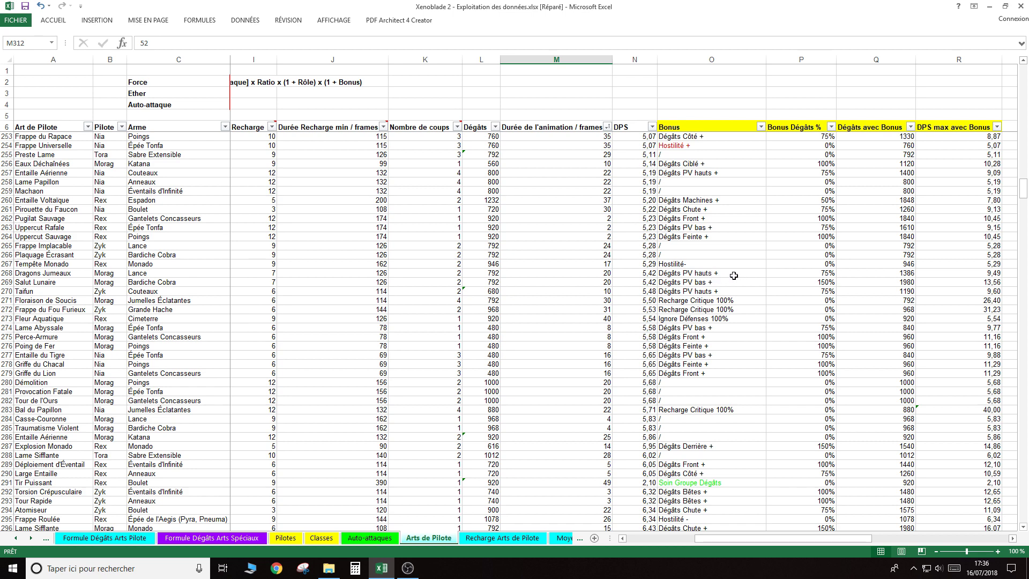
pyautogui.scroll(-1, 734, 276)
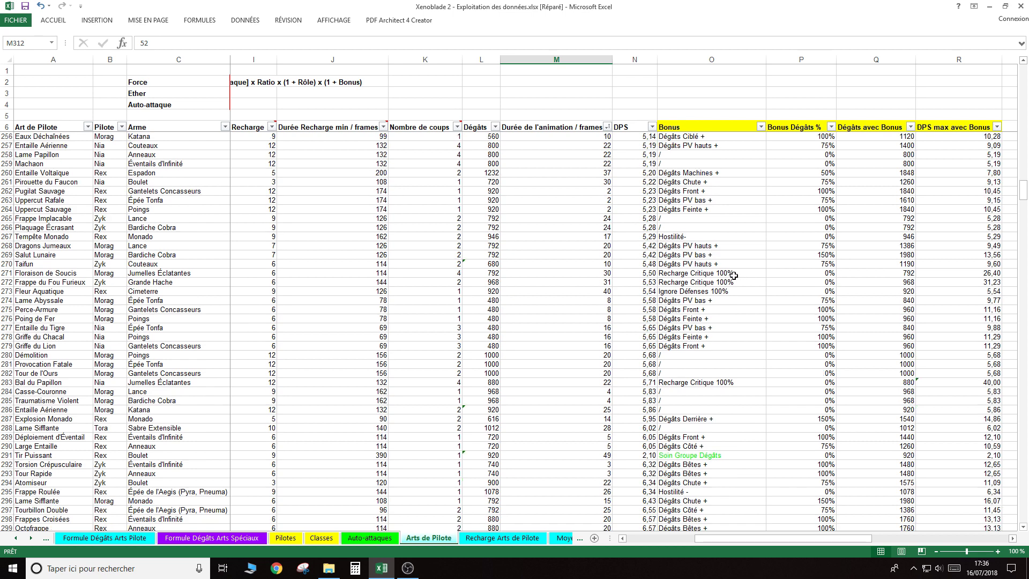
pyautogui.click(734, 318)
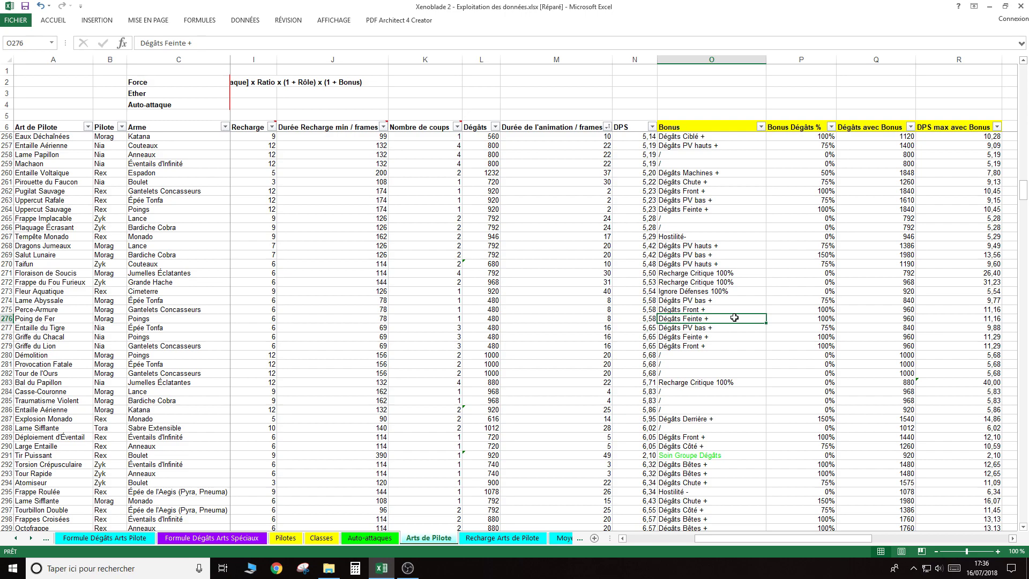
pyautogui.click(718, 309)
pyautogui.scroll(-1, 717, 310)
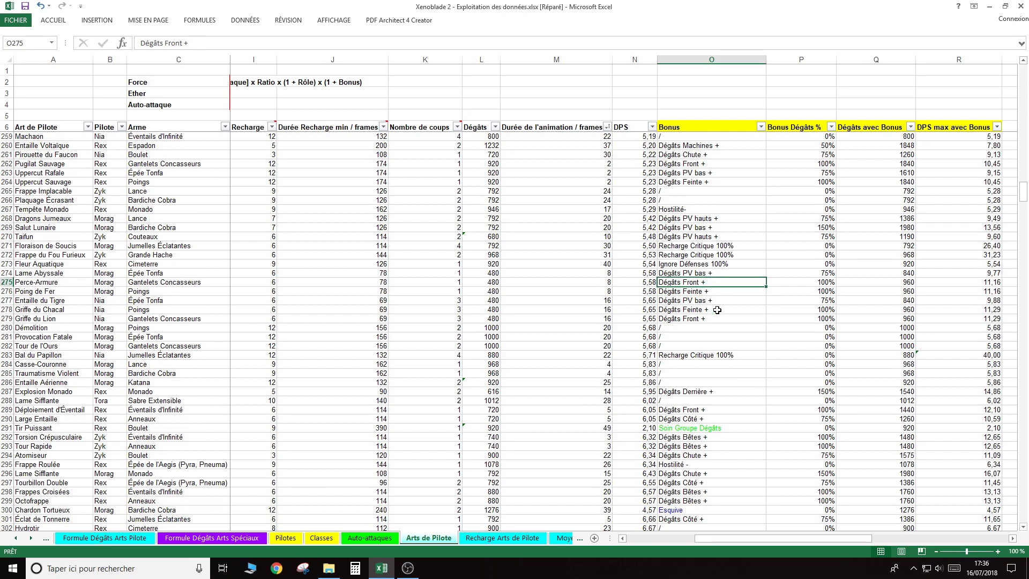
pyautogui.scroll(-9, 717, 309)
pyautogui.scroll(5, 717, 310)
pyautogui.scroll(7, 717, 310)
pyautogui.scroll(8, 717, 310)
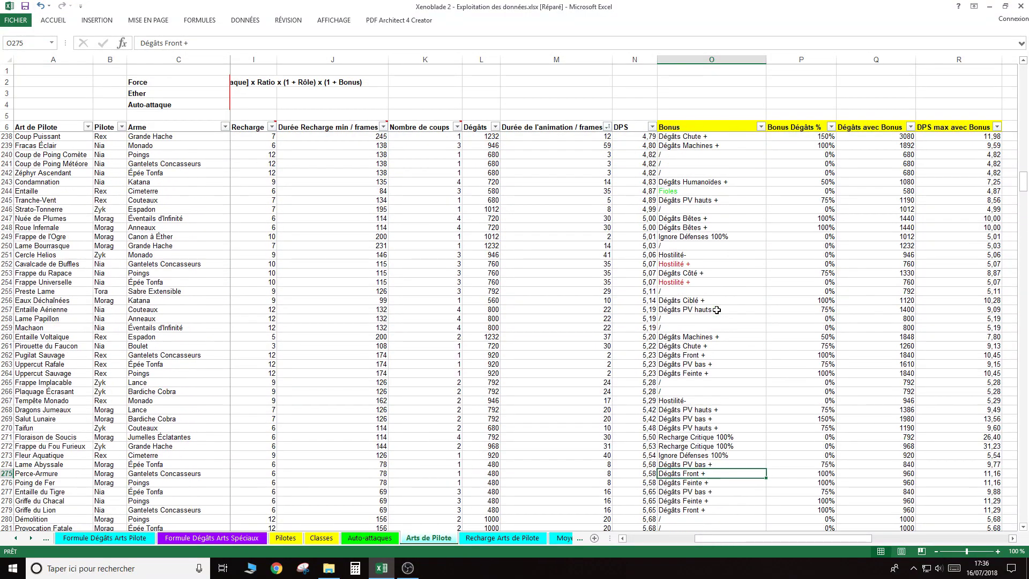
pyautogui.scroll(7, 717, 310)
pyautogui.scroll(10, 717, 310)
pyautogui.scroll(10, 717, 310)
pyautogui.scroll(10, 717, 310)
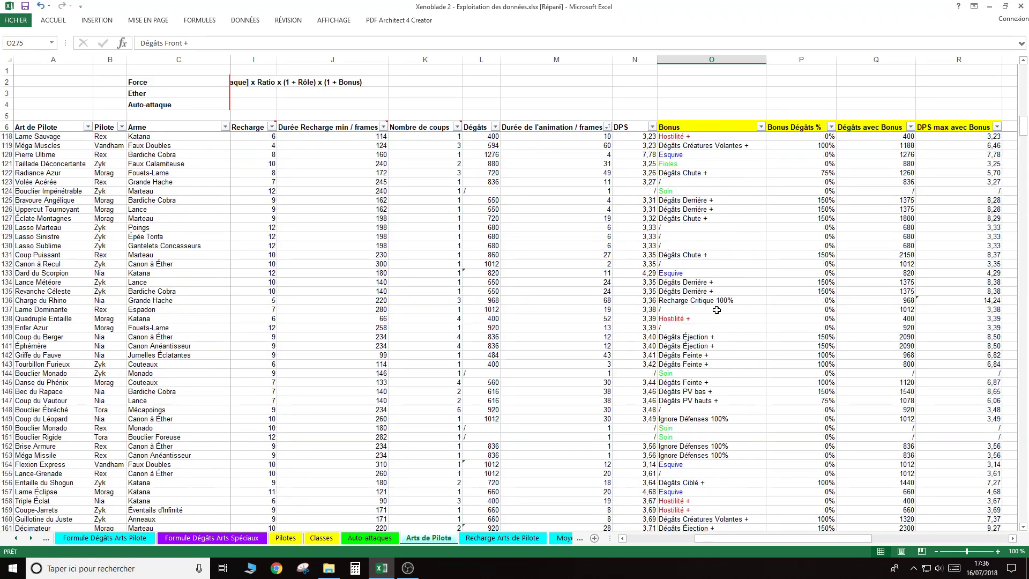
pyautogui.scroll(10, 717, 310)
pyautogui.scroll(6, 717, 309)
pyautogui.scroll(10, 717, 309)
pyautogui.scroll(10, 717, 308)
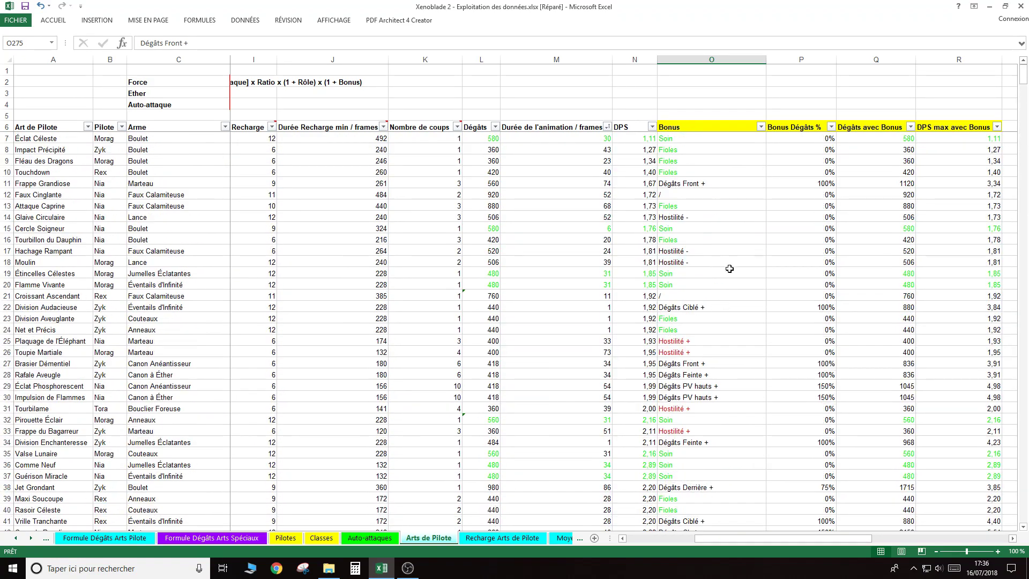
# Filter the Bonus column to Ignore Défenses 100% only, leaving 9 of 320 arts.
pyautogui.click(760, 127)
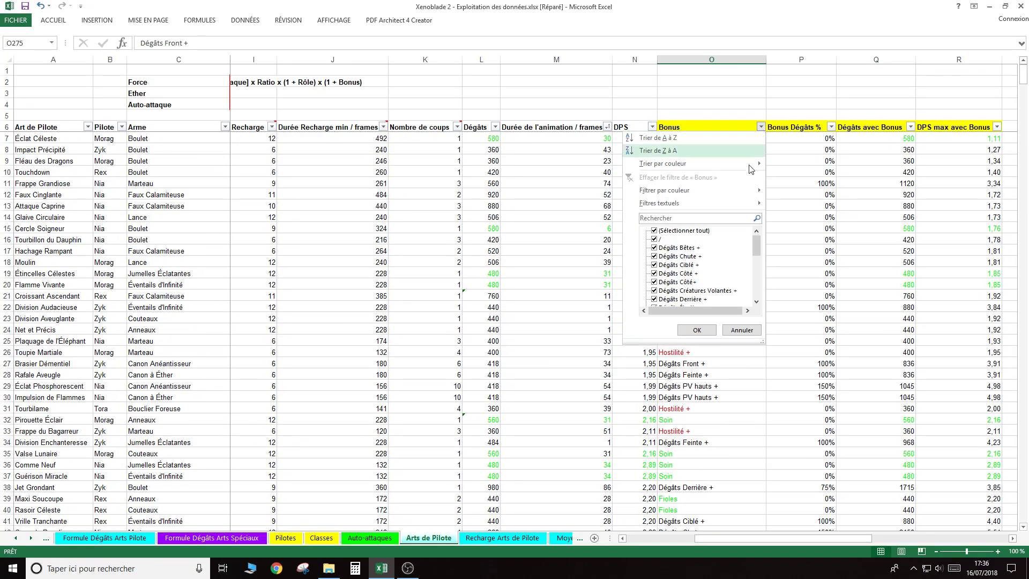
pyautogui.click(709, 232)
pyautogui.scroll(-5, 735, 256)
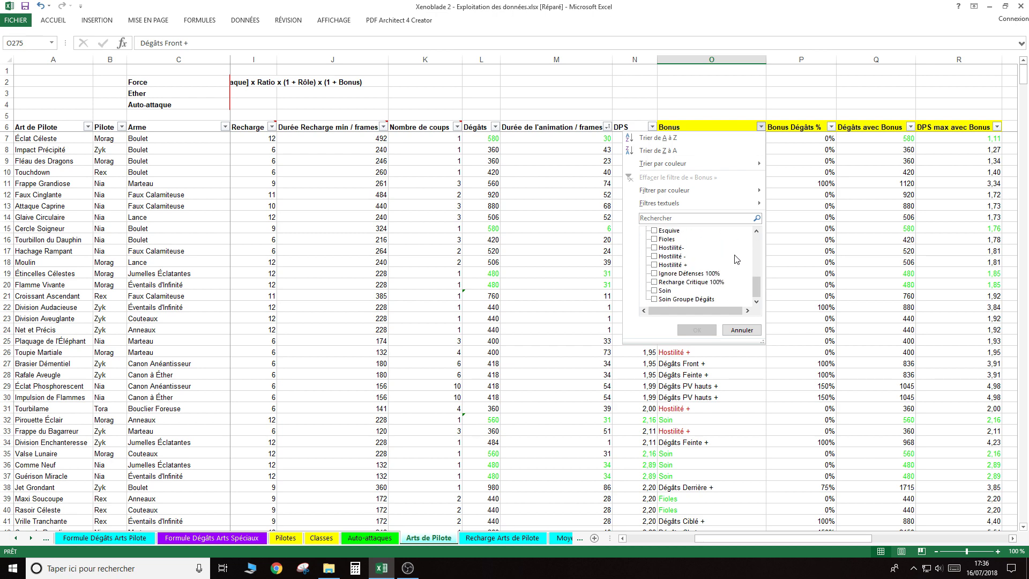
pyautogui.click(691, 273)
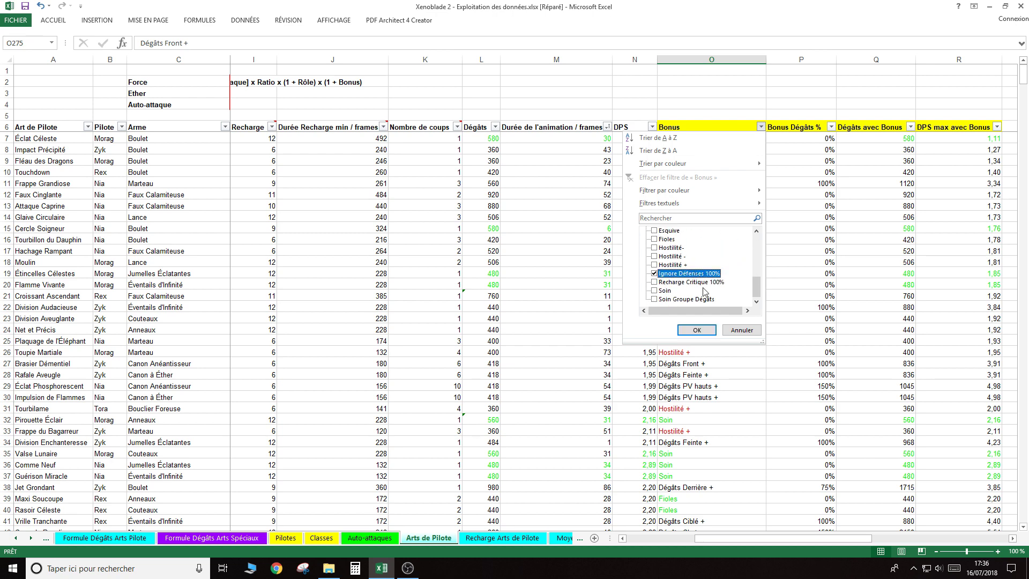
pyautogui.click(697, 329)
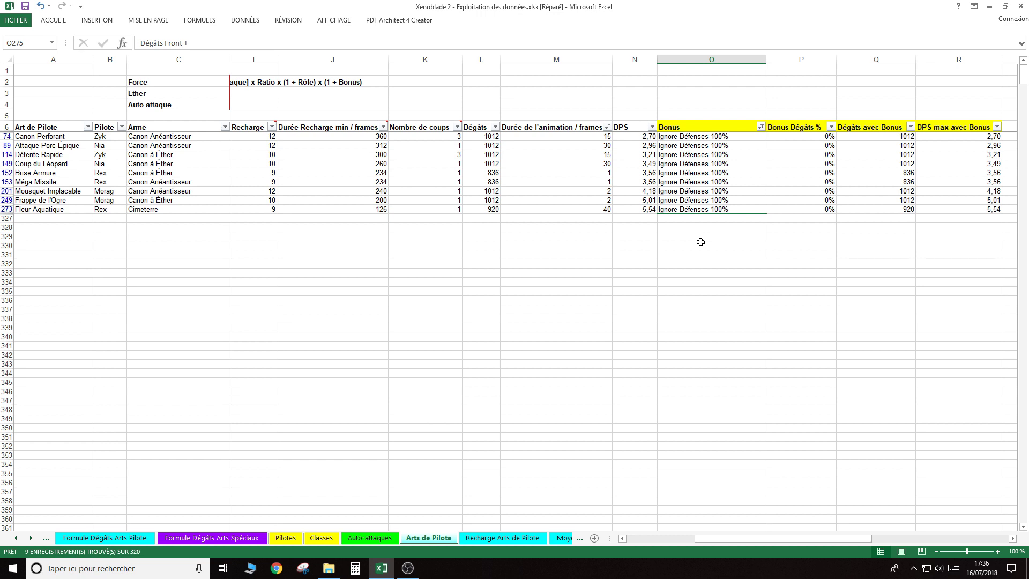
pyautogui.click(706, 292)
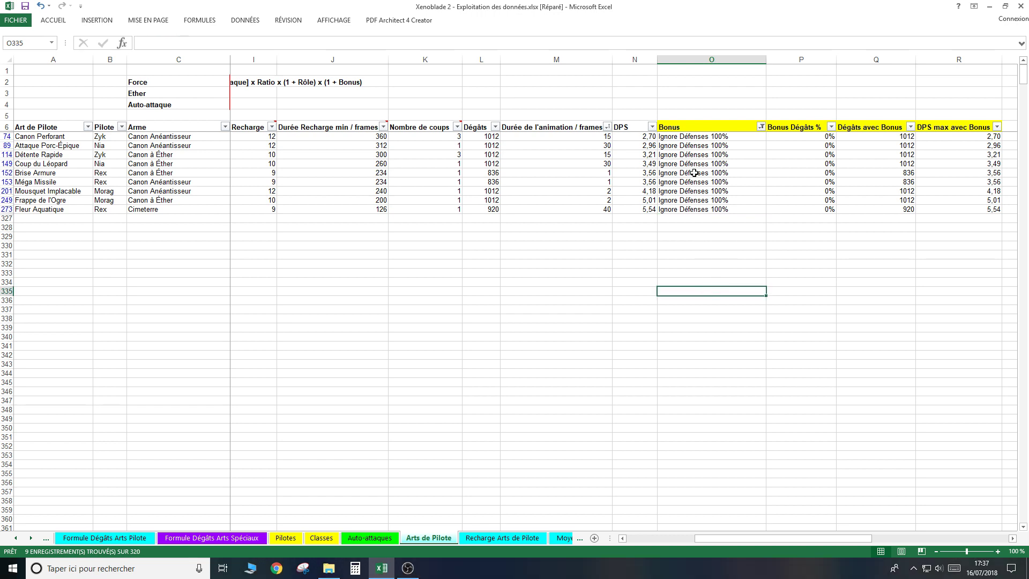
pyautogui.moveTo(736, 539); pyautogui.dragTo(669, 539)
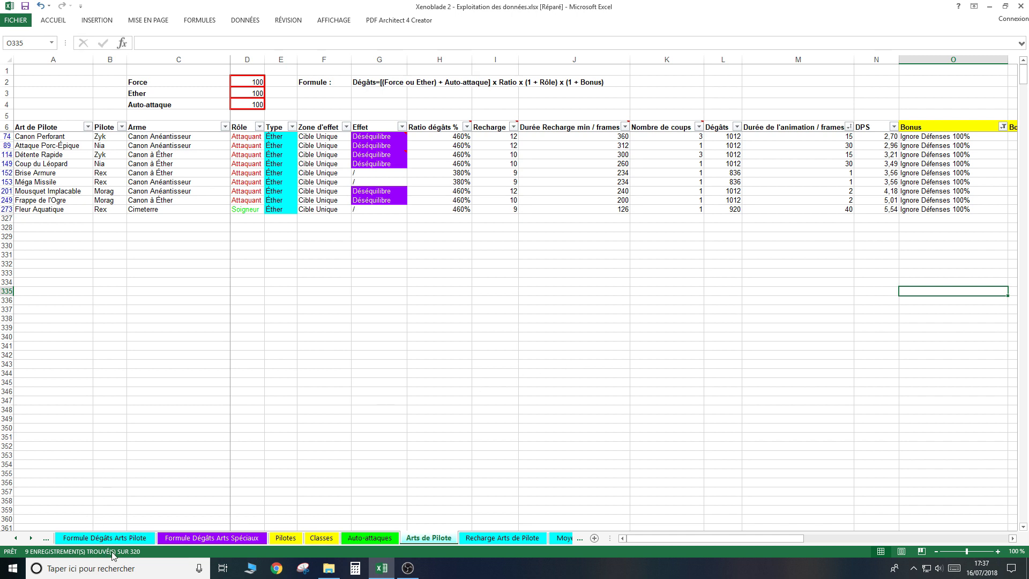
# Inspect Détente Rapide's type and the bonuses of Coup du Léopard, Détente Rapide and Brise Armure.
pyautogui.click(277, 155)
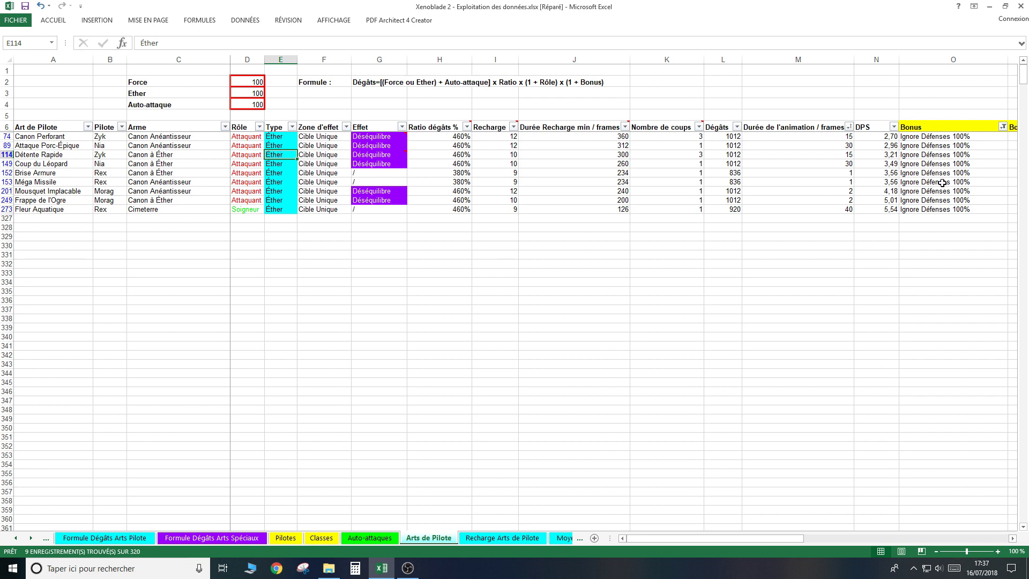
pyautogui.click(933, 163)
pyautogui.click(930, 155)
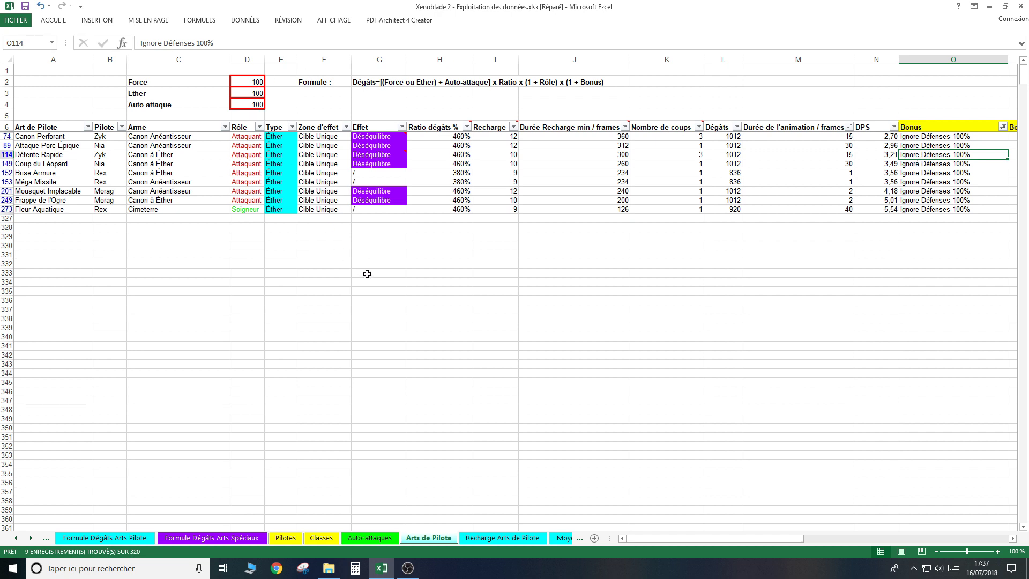
pyautogui.click(938, 169)
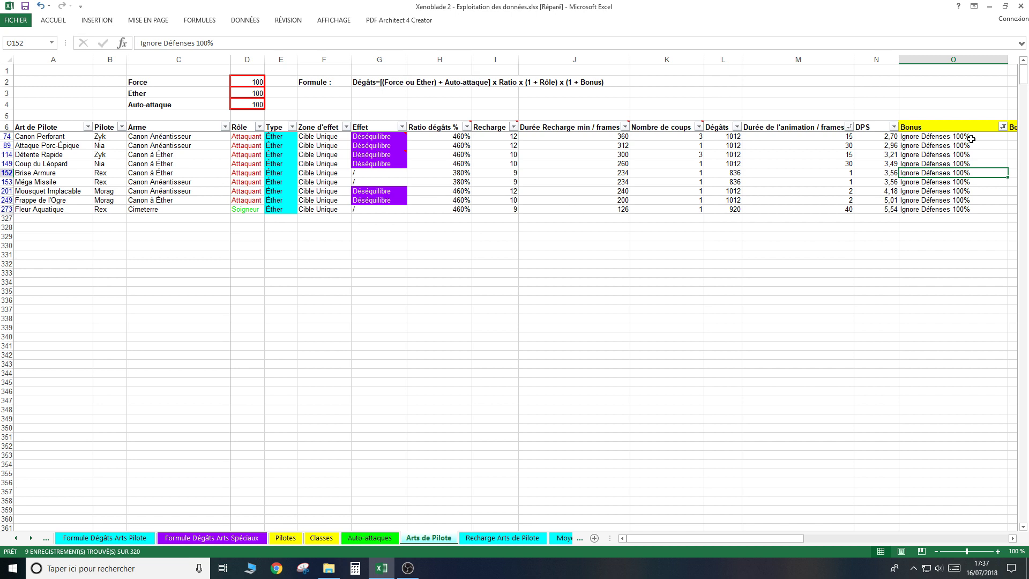
# Swap the Bonus filter from Ignore Défenses 100% to Recharge Critique 100%, listing 12 arts.
pyautogui.click(1002, 127)
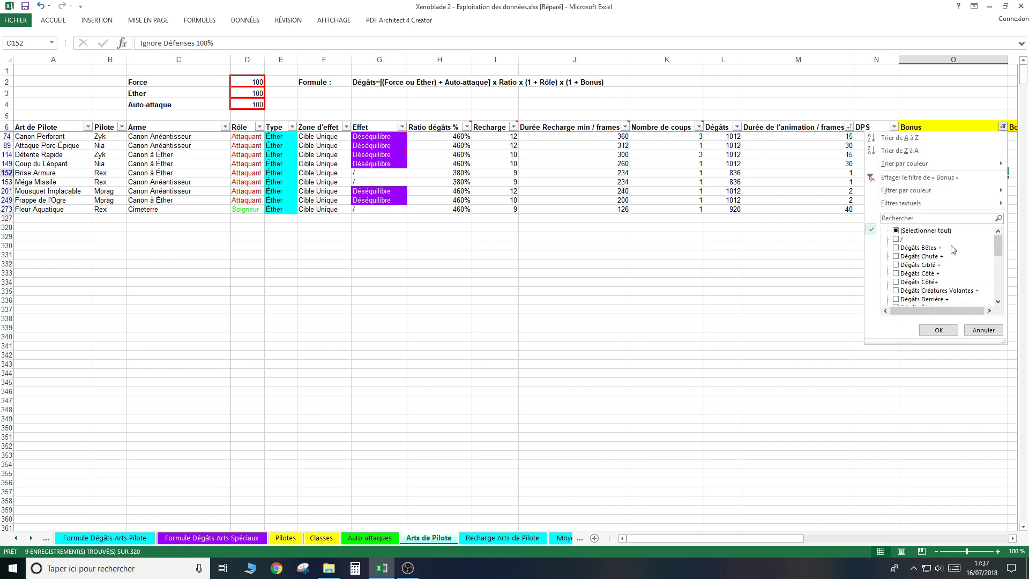
pyautogui.moveTo(998, 247); pyautogui.dragTo(998, 296)
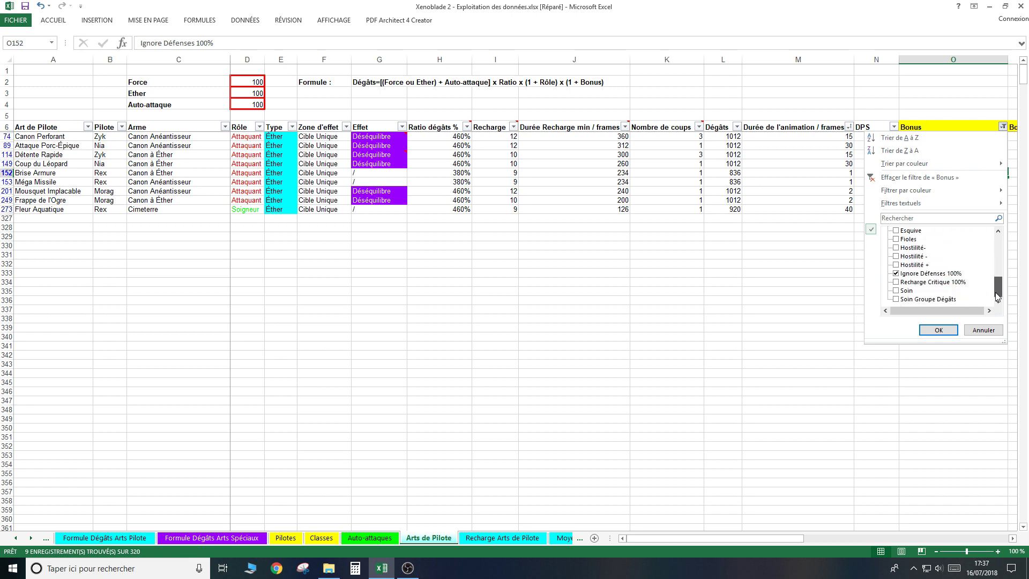
pyautogui.click(937, 274)
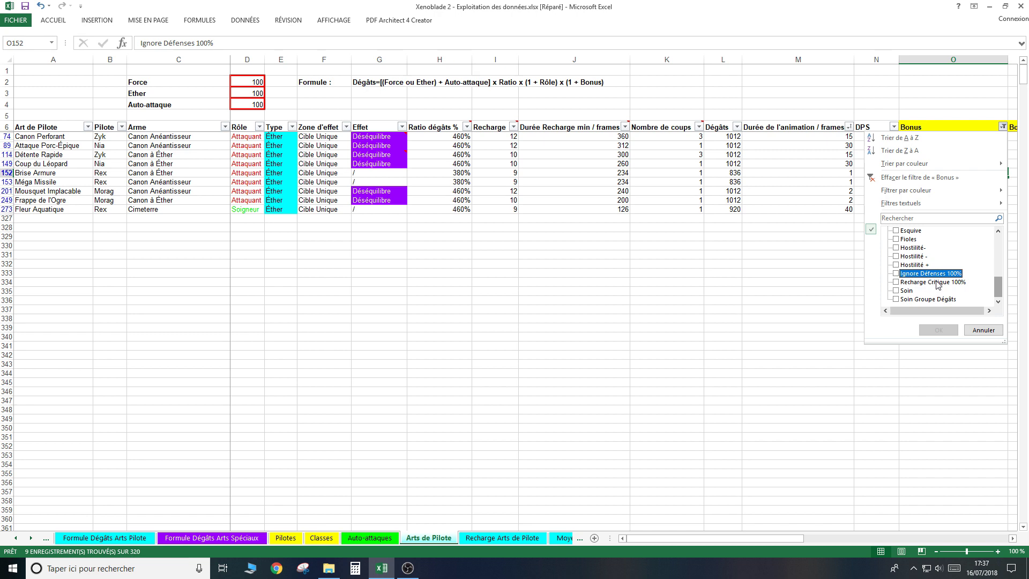
pyautogui.click(938, 283)
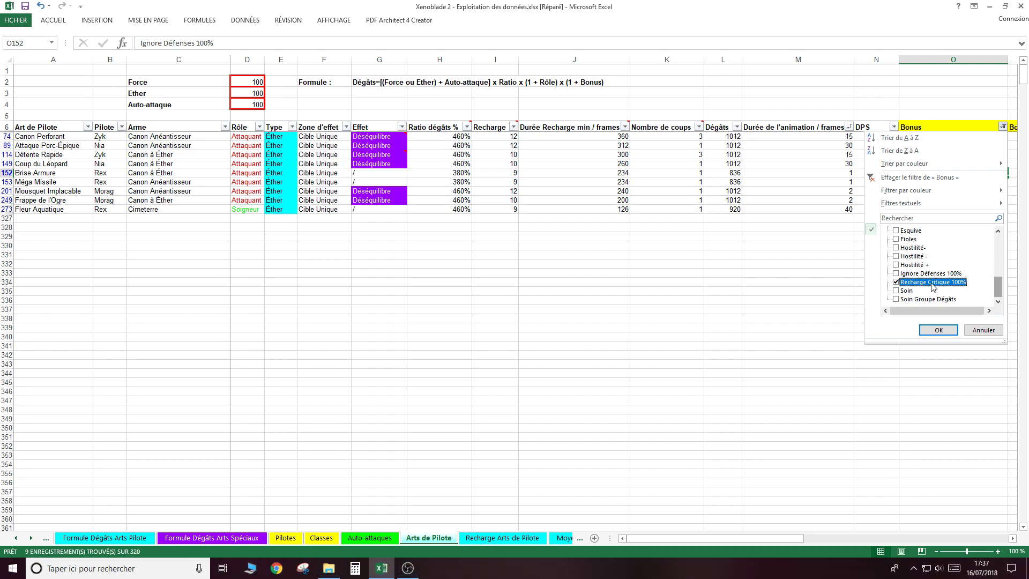
pyautogui.click(933, 328)
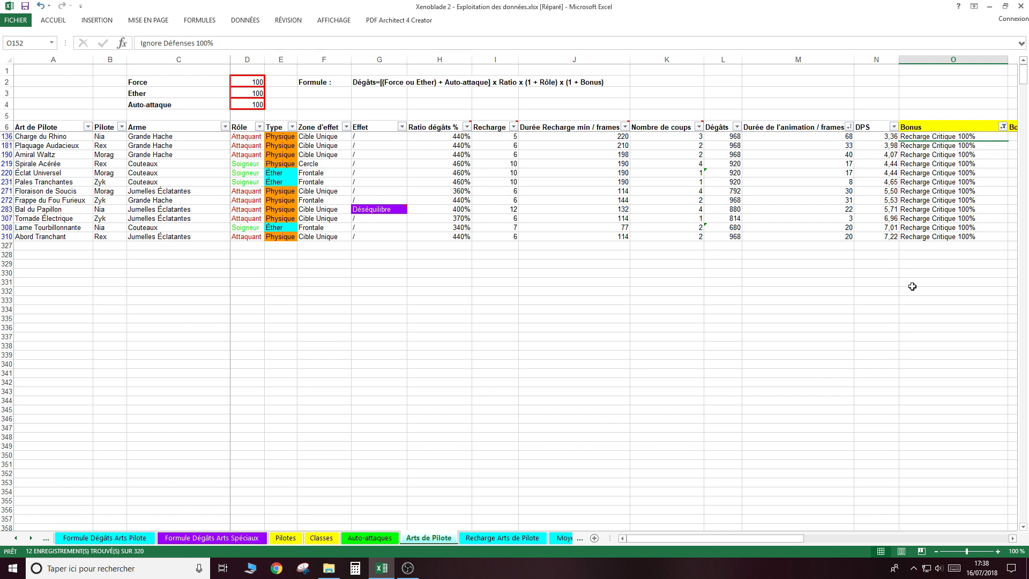
pyautogui.click(576, 189)
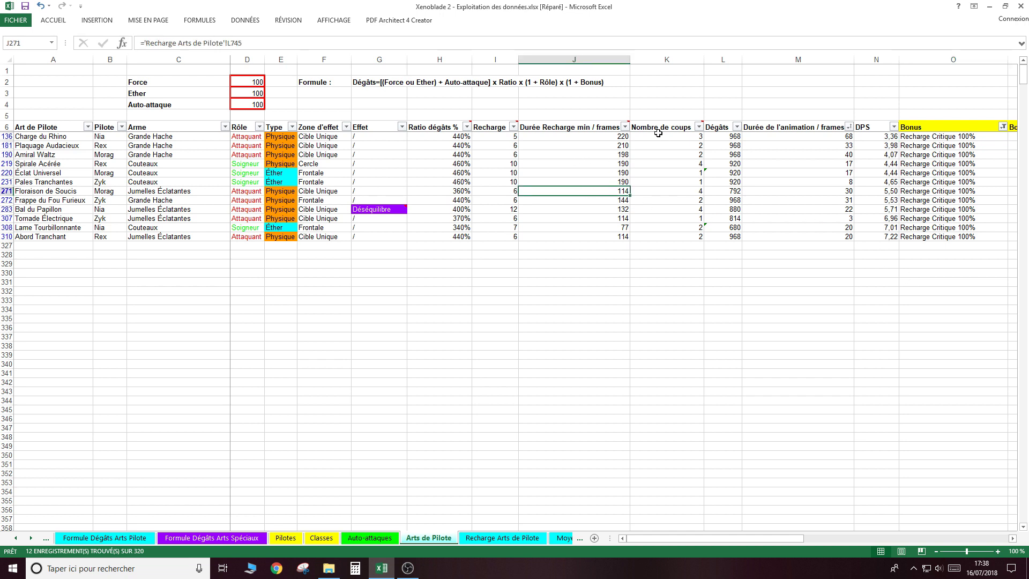
pyautogui.click(586, 140)
pyautogui.moveTo(587, 140); pyautogui.dragTo(584, 234)
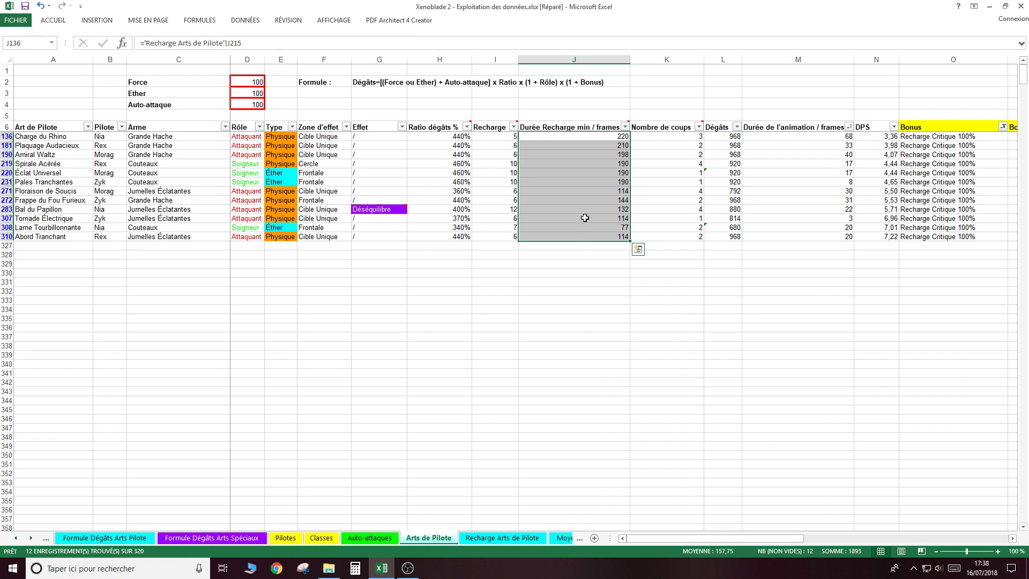
pyautogui.click(580, 188)
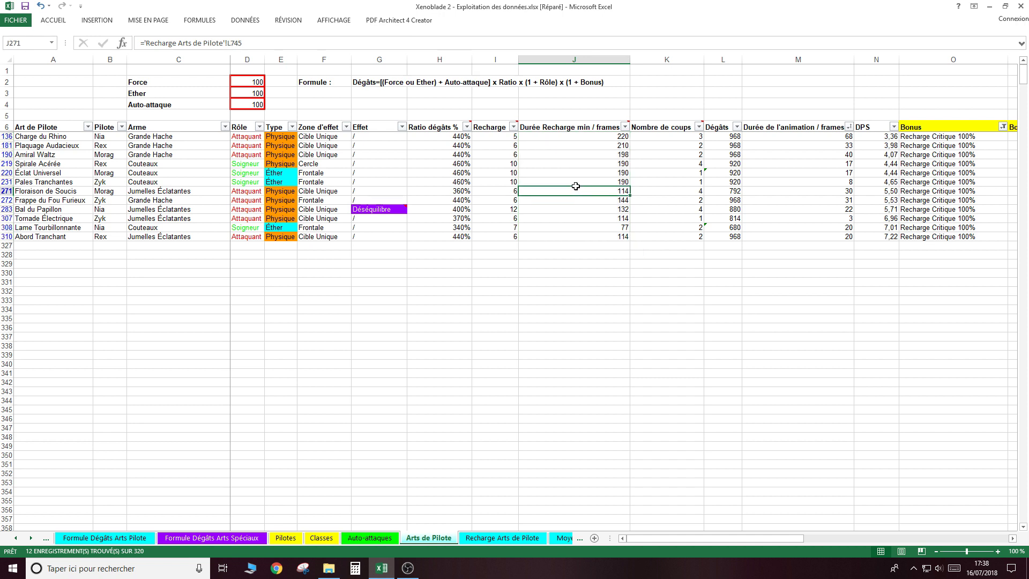
pyautogui.click(574, 182)
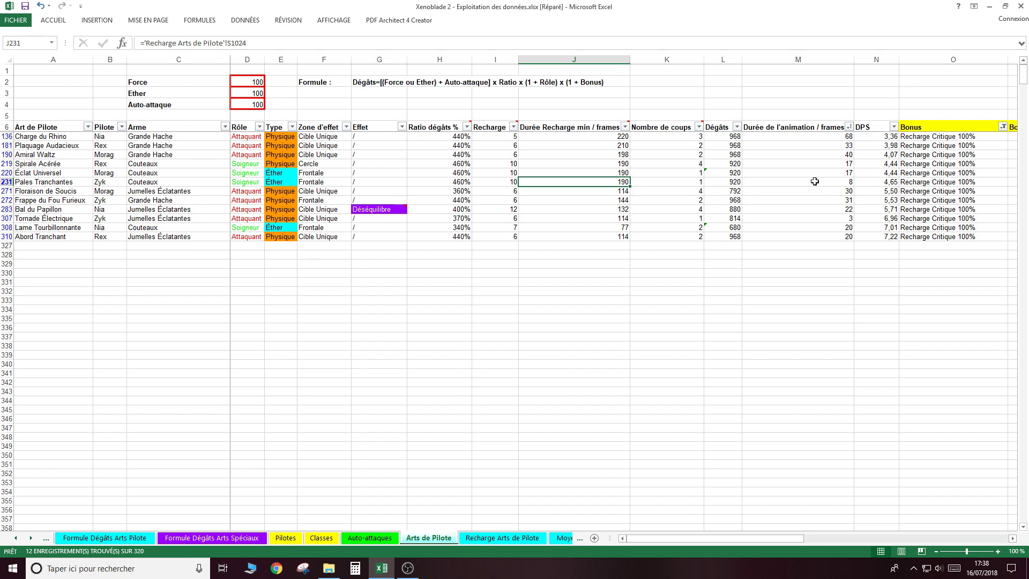
pyautogui.click(225, 126)
# Sort the arts A to Z by Arme, then highlight the Grande Hache, Couteaux and Jumelles Éclatantes groups.
pyautogui.click(172, 137)
pyautogui.moveTo(154, 174); pyautogui.dragTo(175, 243)
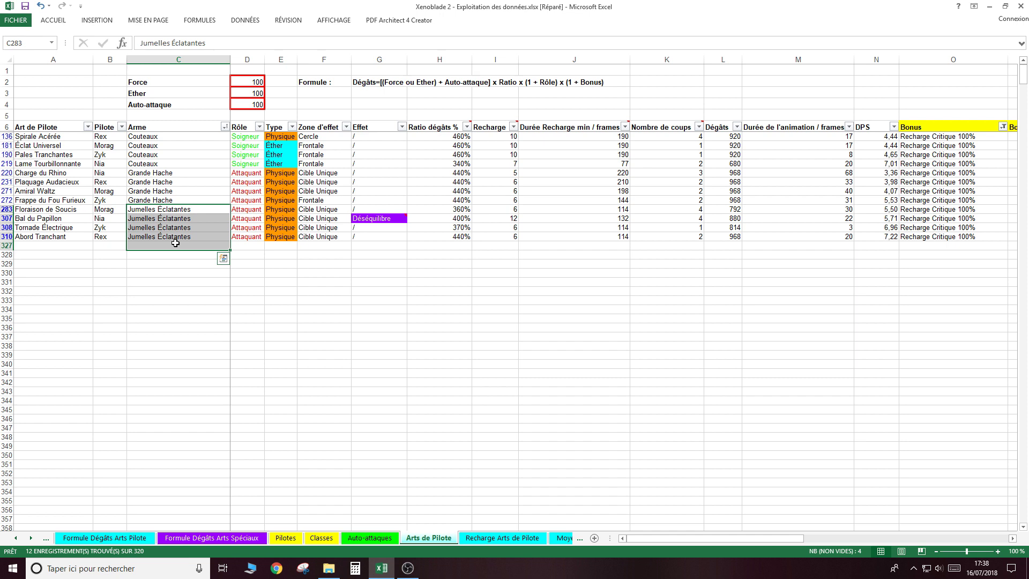
pyautogui.moveTo(145, 138); pyautogui.dragTo(145, 160)
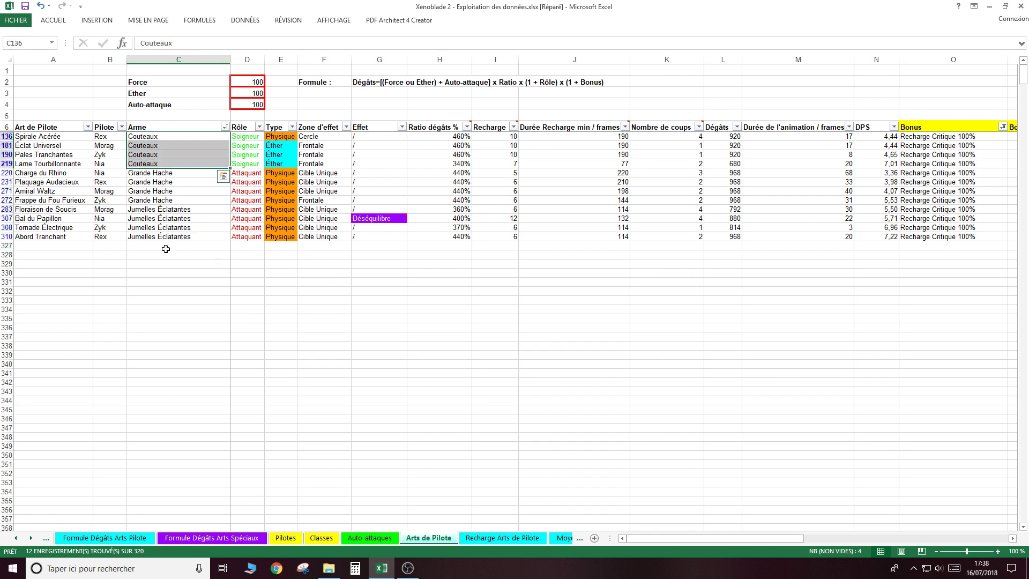
pyautogui.moveTo(166, 247); pyautogui.dragTo(163, 210)
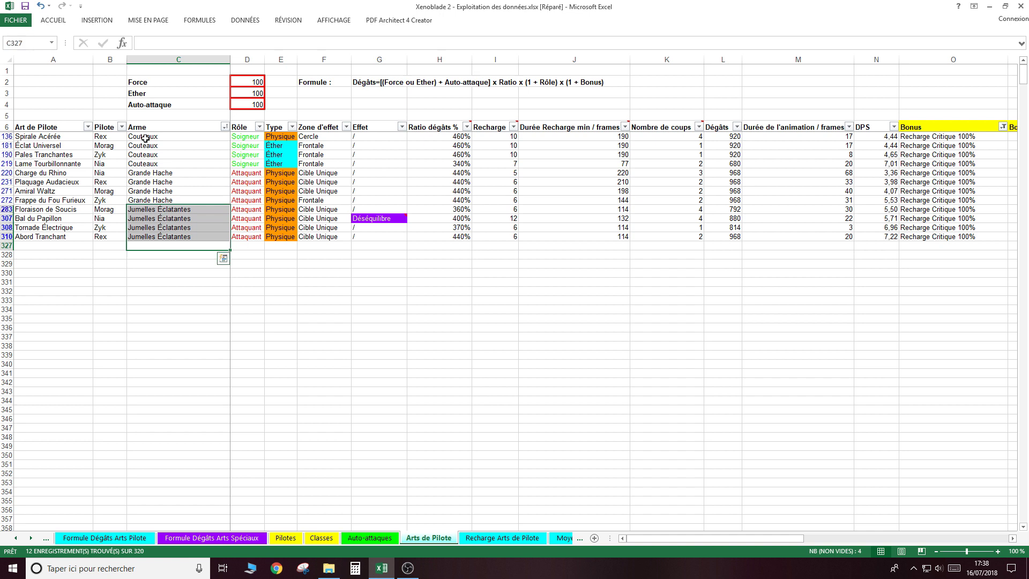
pyautogui.moveTo(144, 137); pyautogui.dragTo(145, 161)
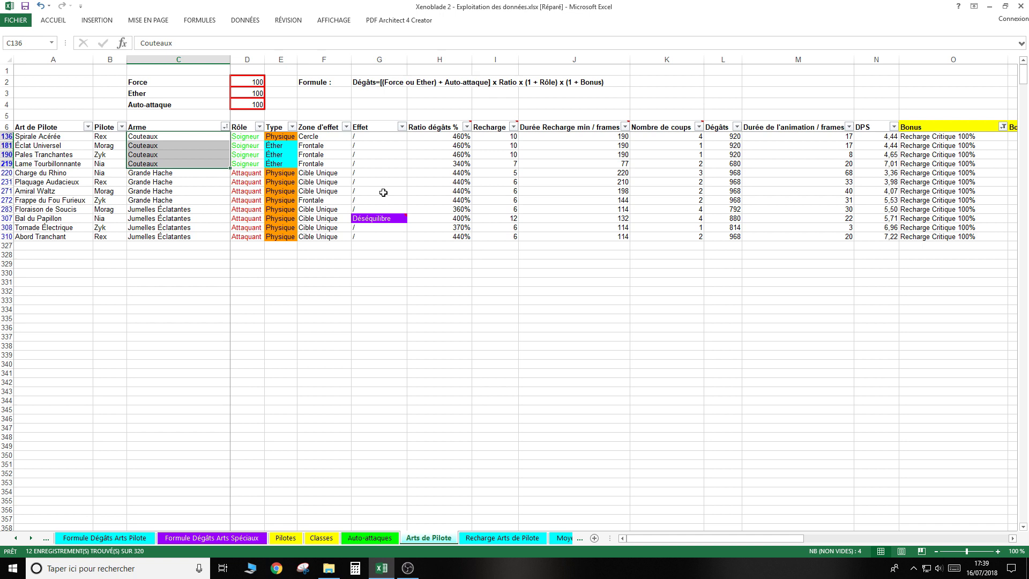
pyautogui.moveTo(705, 536); pyautogui.dragTo(793, 542)
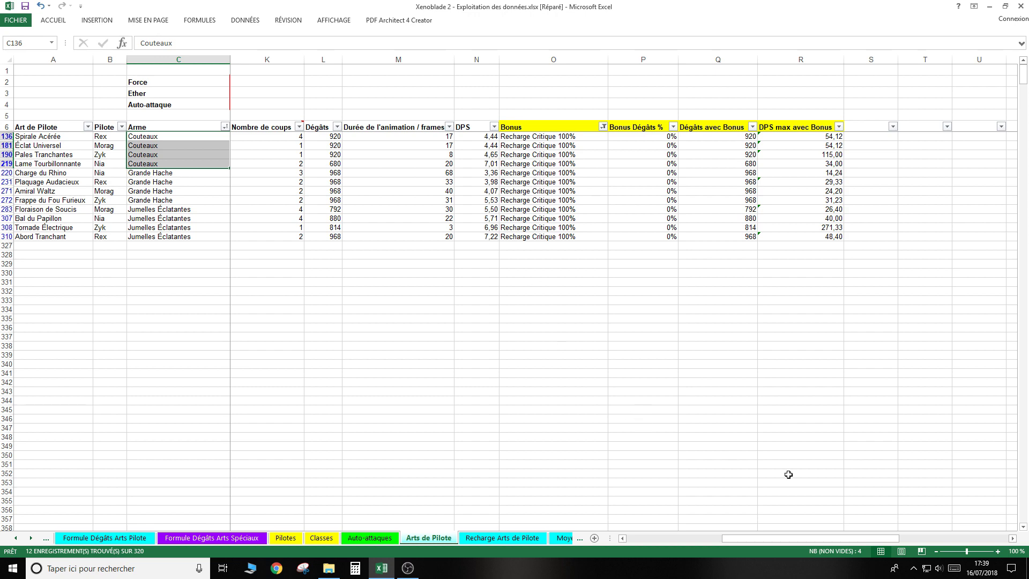
pyautogui.moveTo(813, 540); pyautogui.dragTo(687, 541)
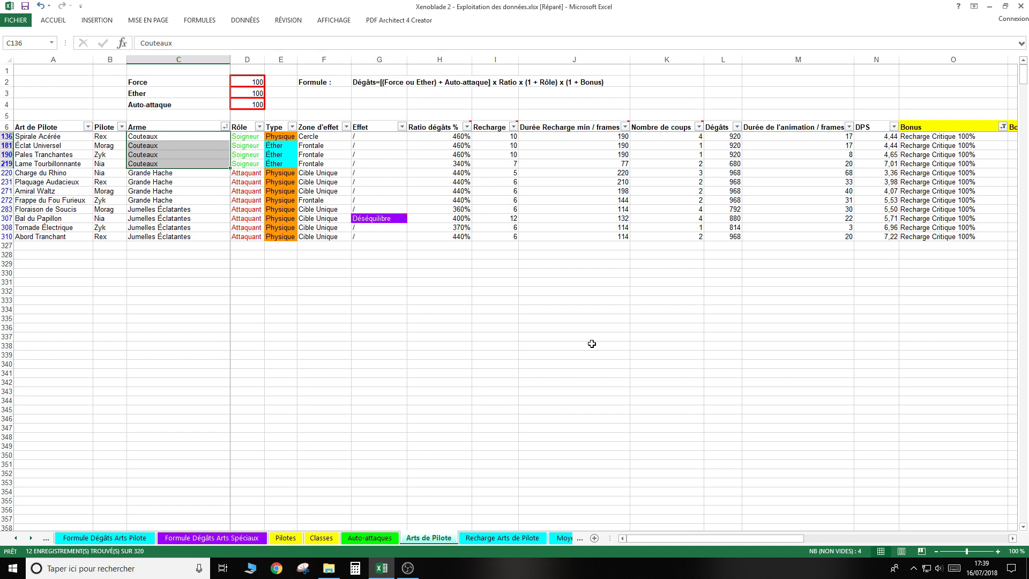
pyautogui.click(375, 328)
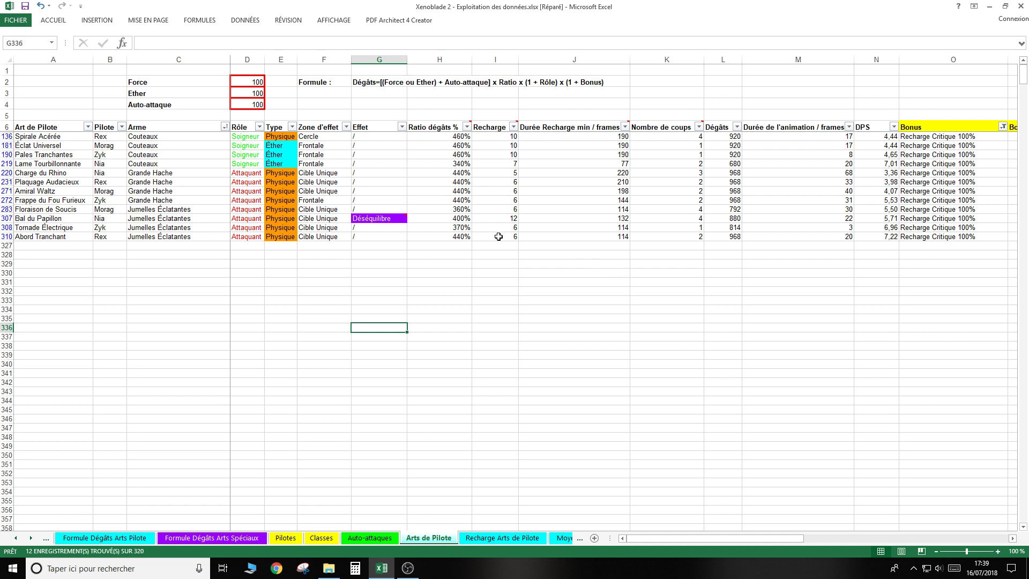
# Select the four Grande Hache weapon cells and their 440% damage ratios.
pyautogui.moveTo(180, 174); pyautogui.dragTo(185, 200)
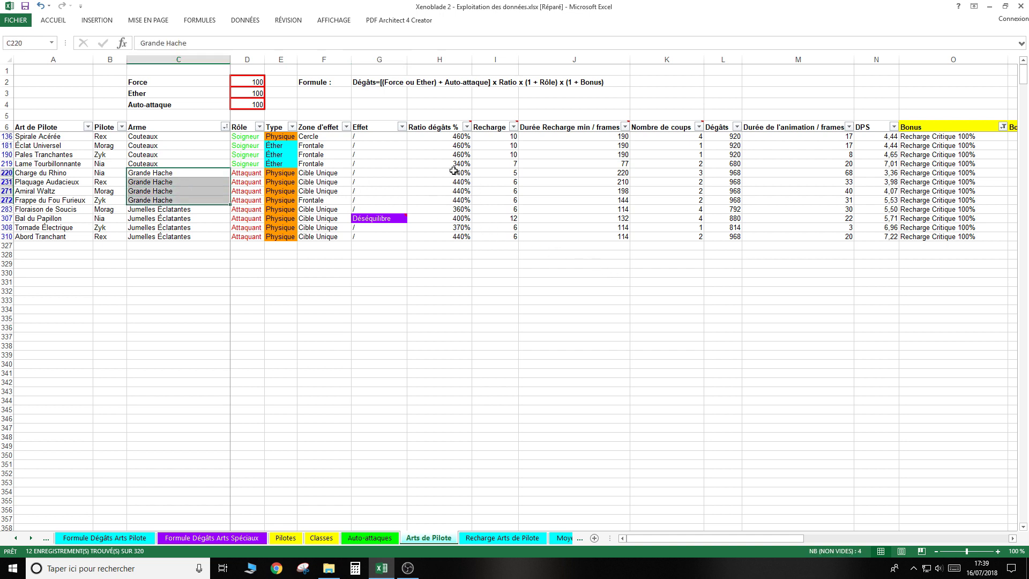
pyautogui.moveTo(453, 172); pyautogui.dragTo(446, 200)
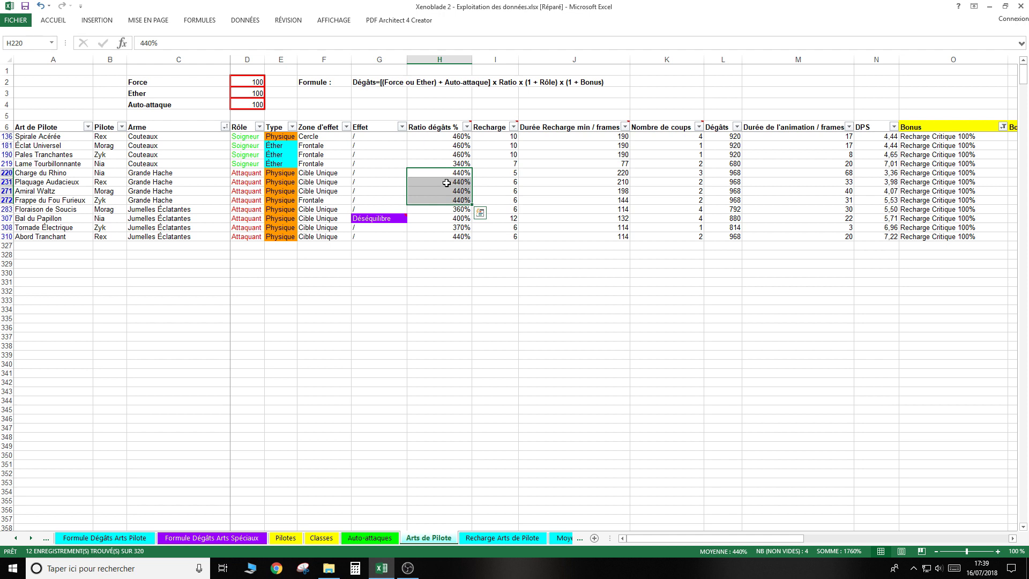
pyautogui.click(382, 298)
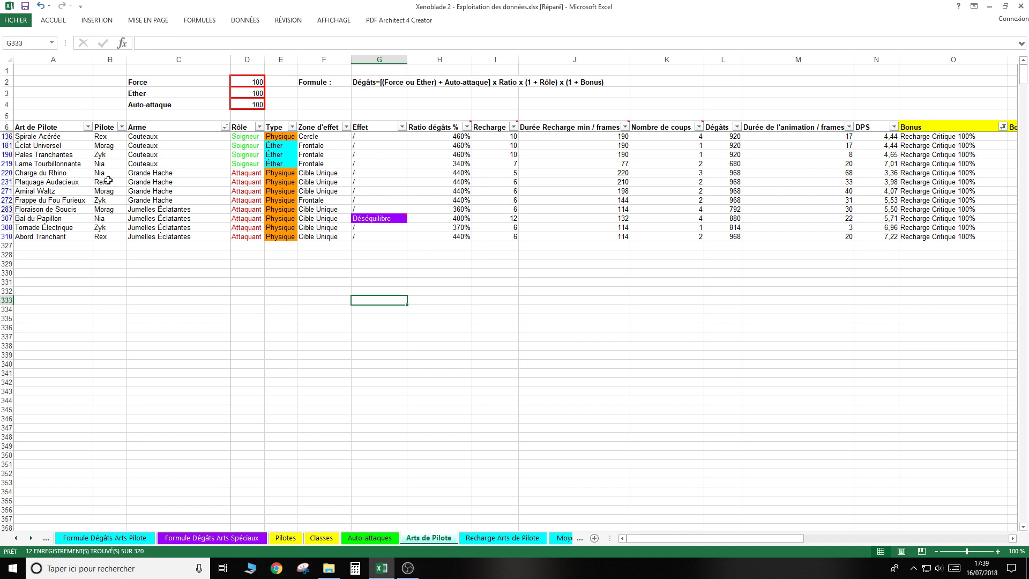
# Inspect Bal du Papillon's Déséquilibre comment and Tornade Électrique's Recharge Critique 100% bonus.
pyautogui.click(114, 218)
pyautogui.moveTo(113, 219); pyautogui.dragTo(147, 219)
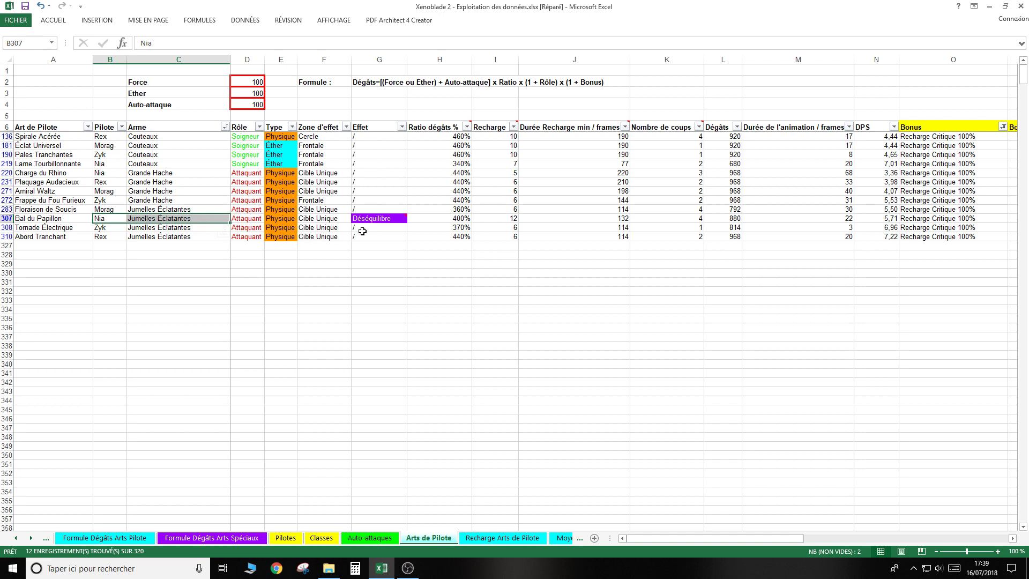
pyautogui.click(379, 218)
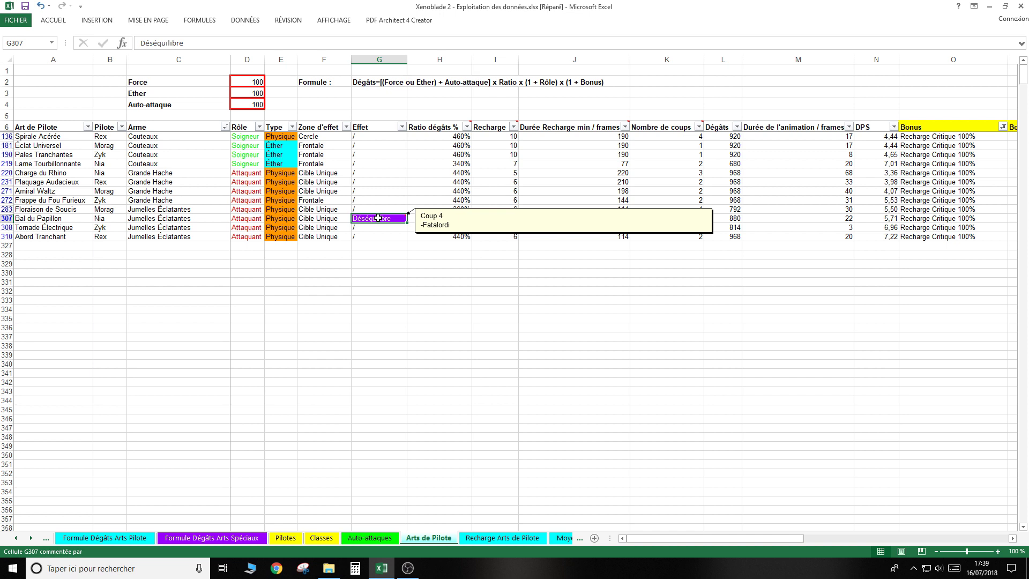
pyautogui.click(936, 227)
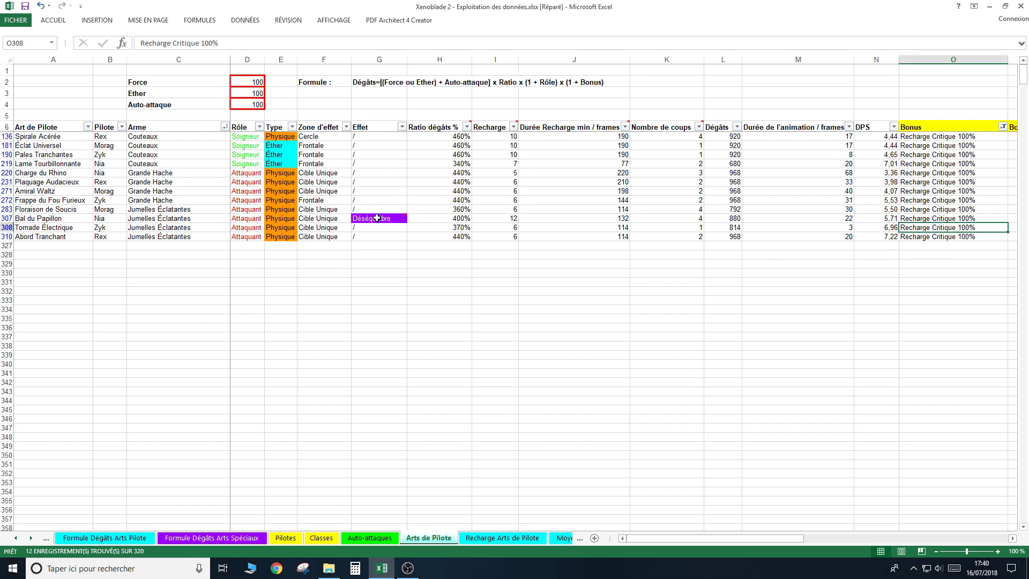
pyautogui.click(377, 218)
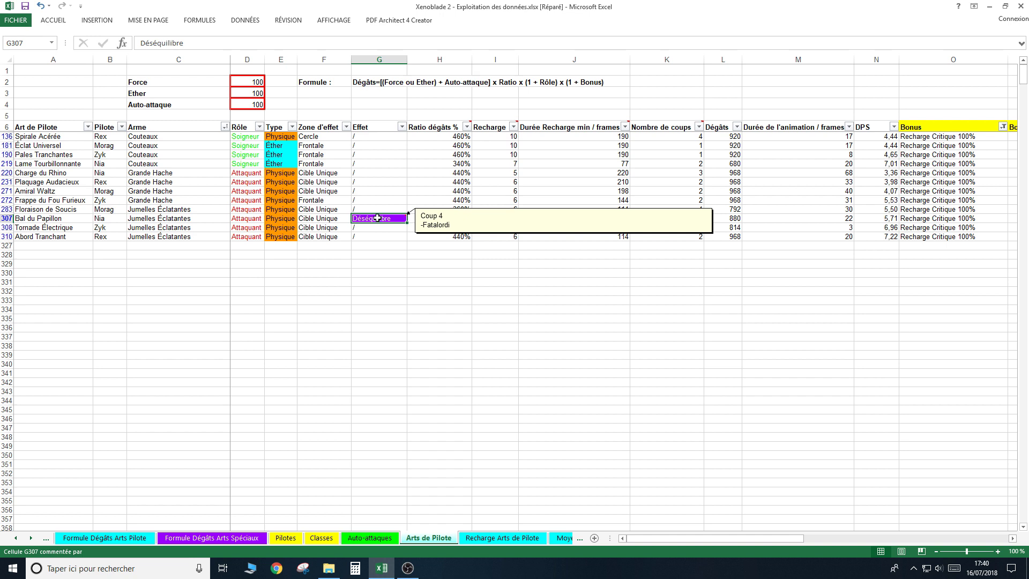
pyautogui.click(937, 218)
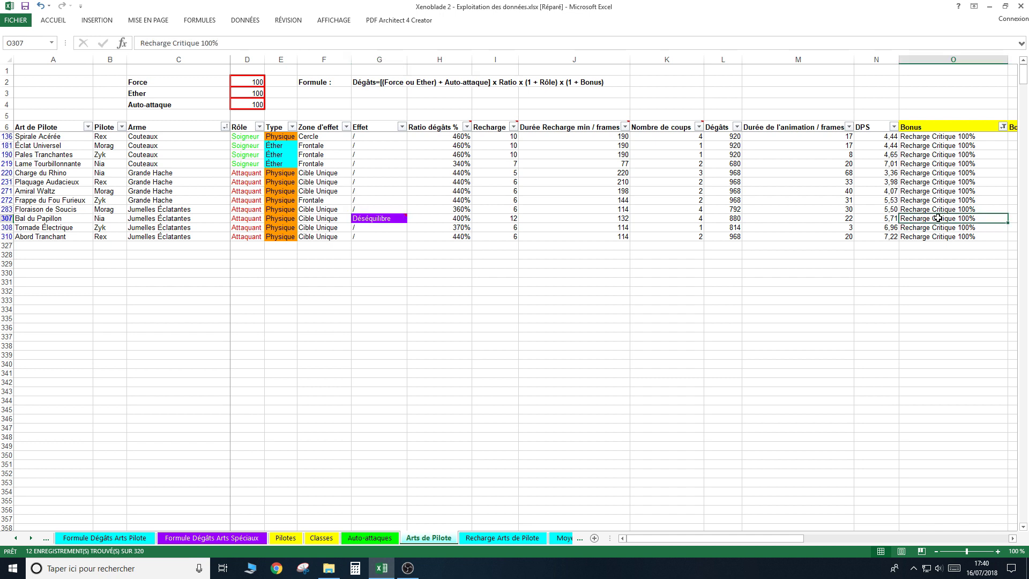
pyautogui.click(173, 172)
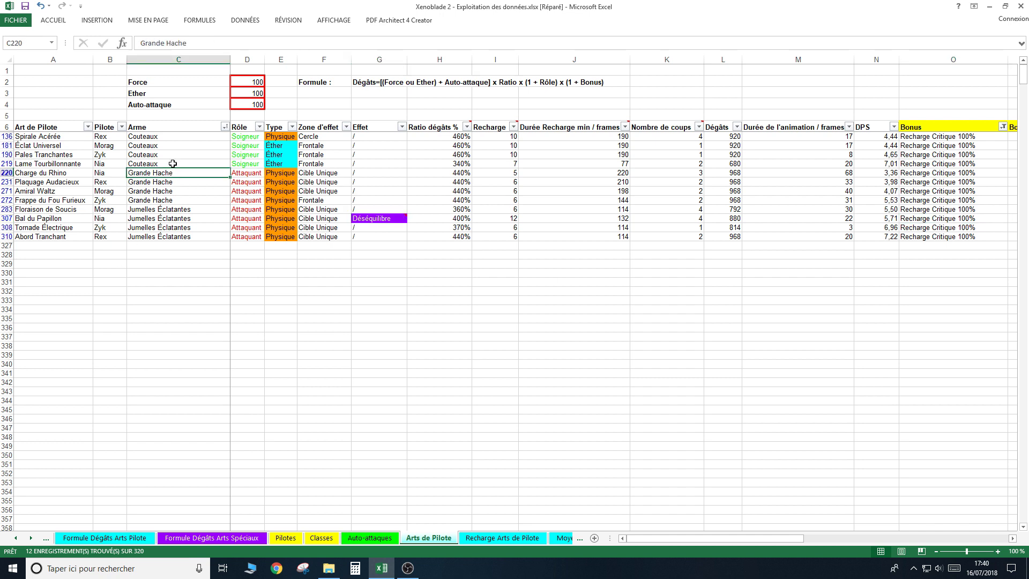
pyautogui.moveTo(172, 163); pyautogui.dragTo(172, 142)
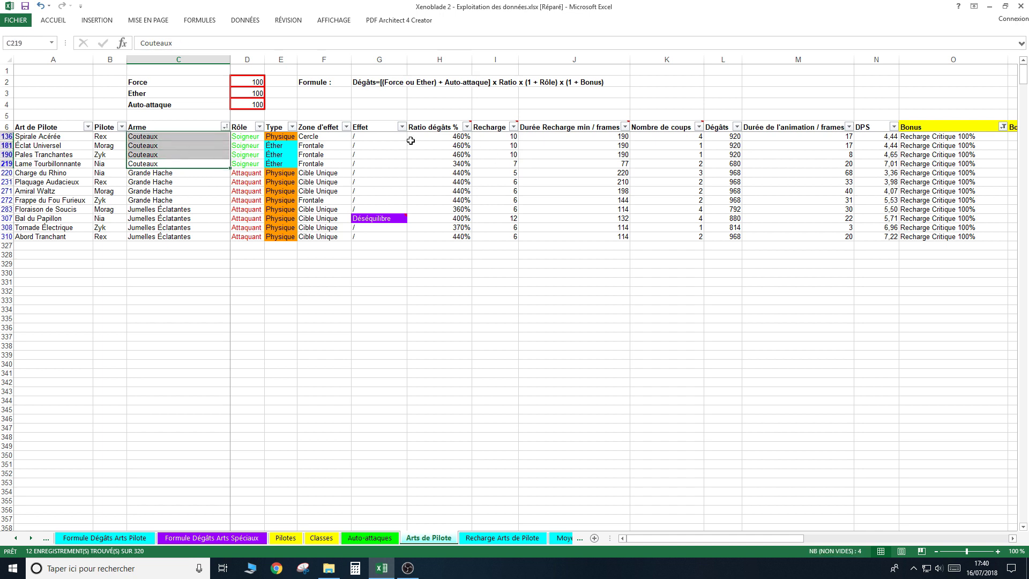
pyautogui.click(443, 194)
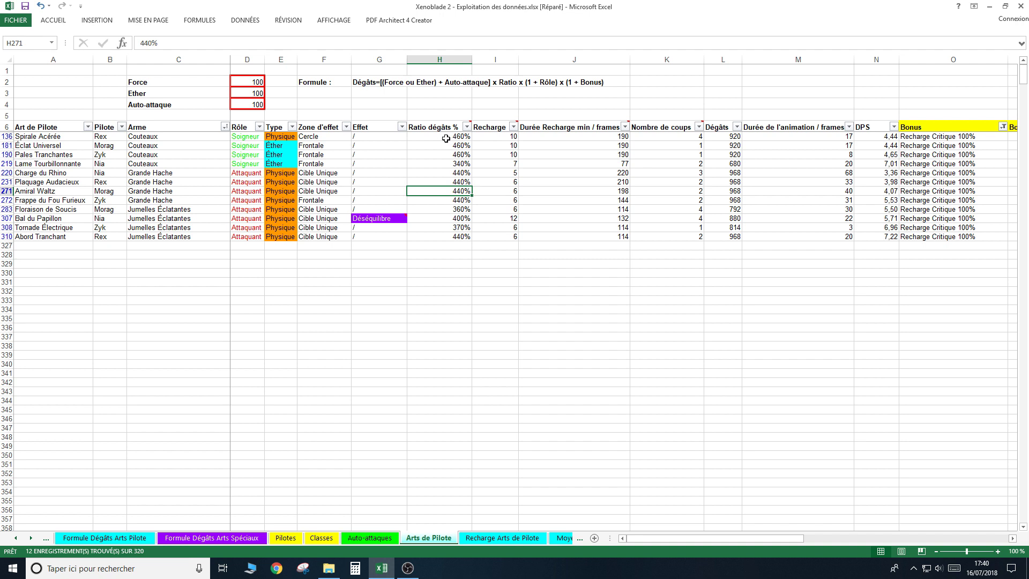
pyautogui.moveTo(447, 137); pyautogui.dragTo(439, 155)
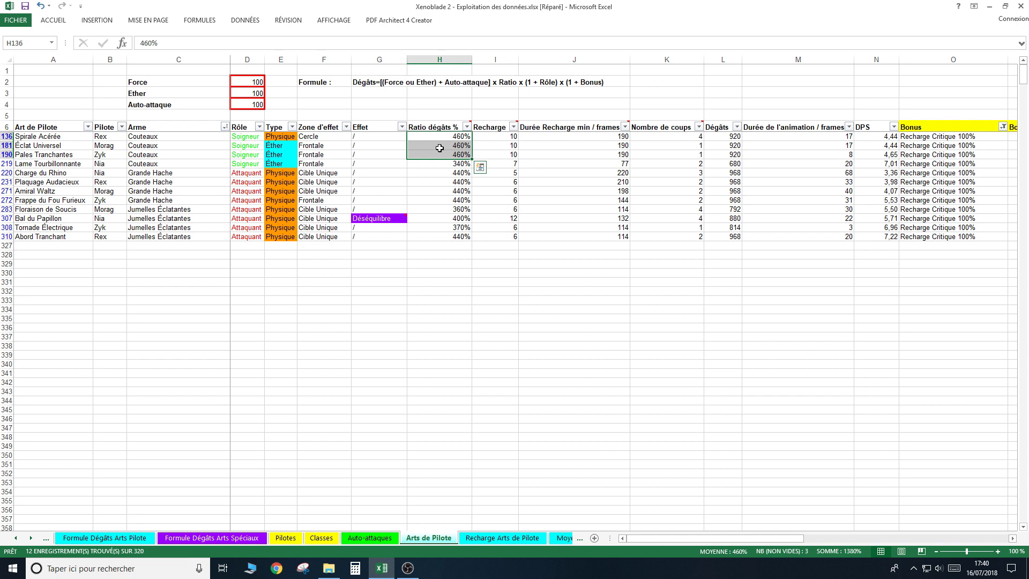
pyautogui.click(440, 147)
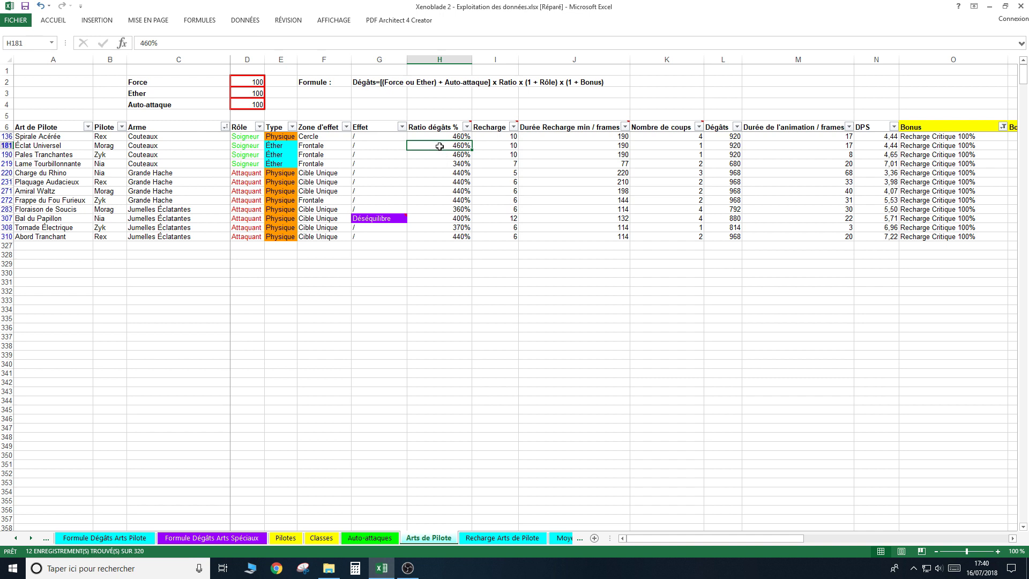
pyautogui.click(176, 154)
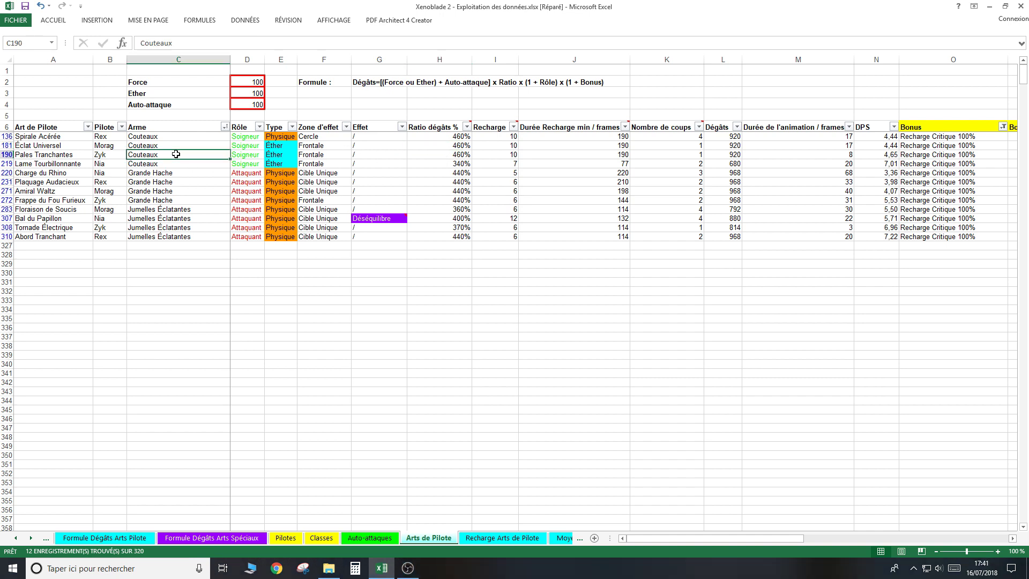
pyautogui.click(184, 137)
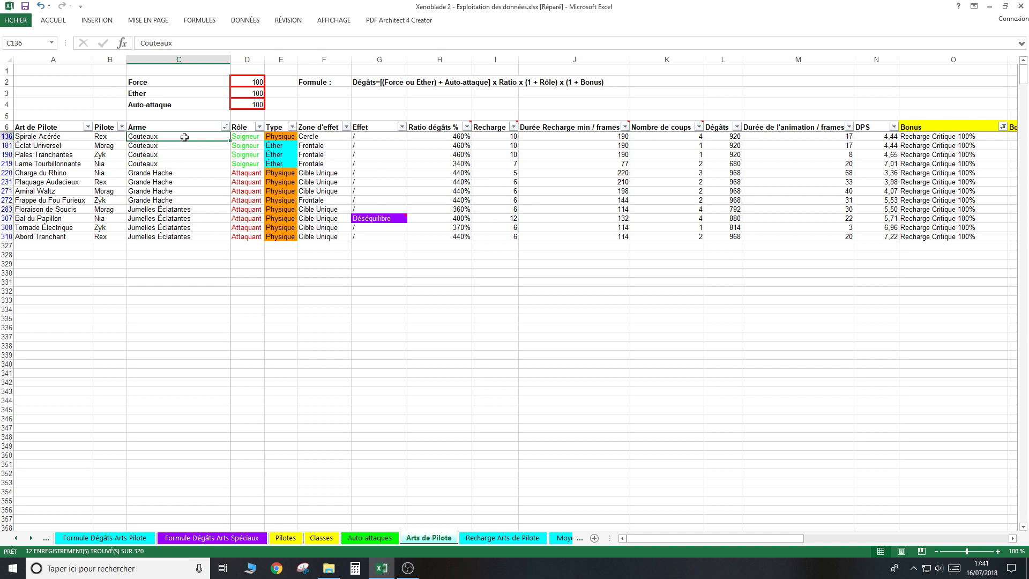
pyautogui.click(442, 145)
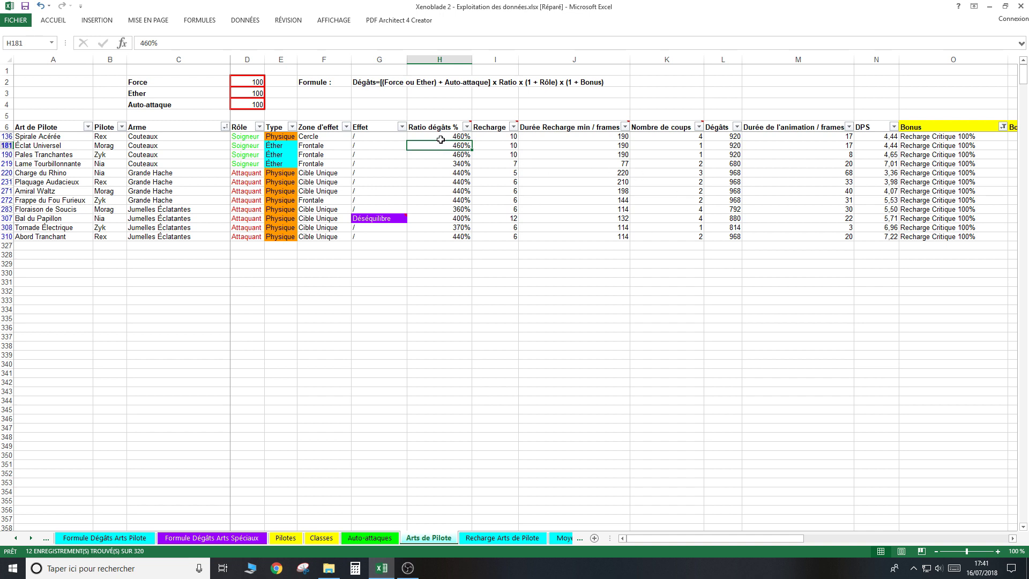
pyautogui.click(438, 137)
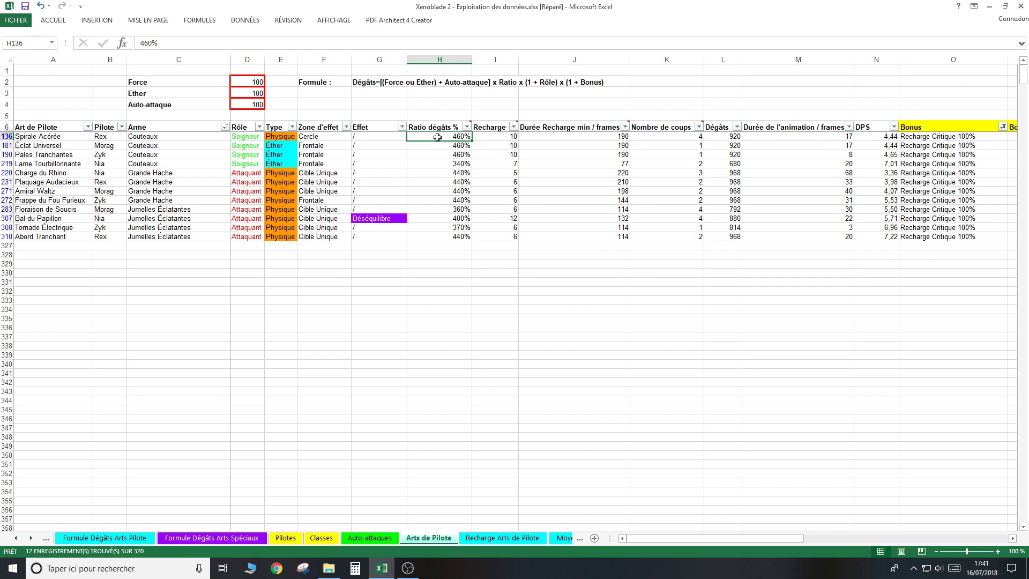
pyautogui.click(107, 139)
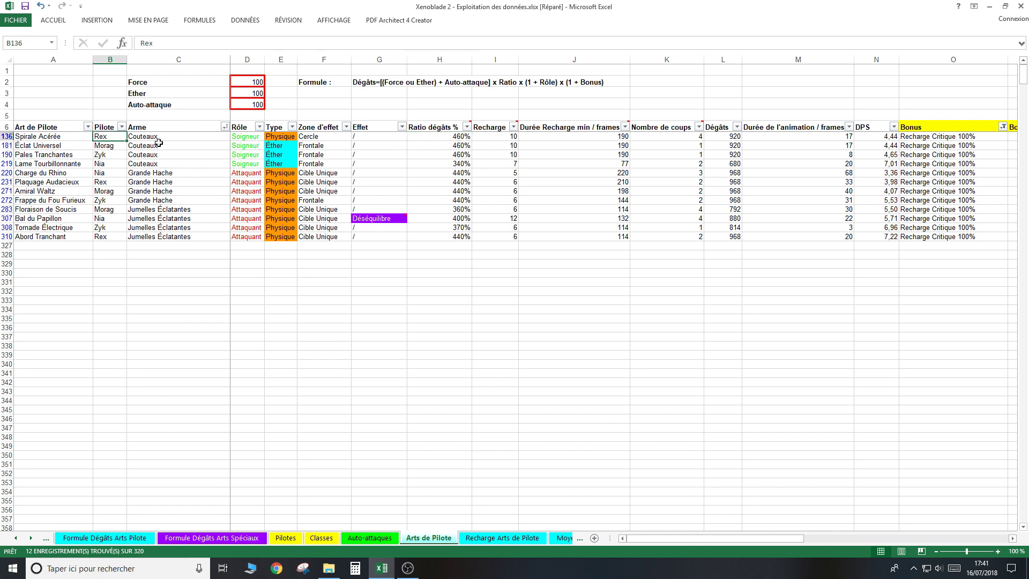
pyautogui.moveTo(451, 137); pyautogui.dragTo(450, 153)
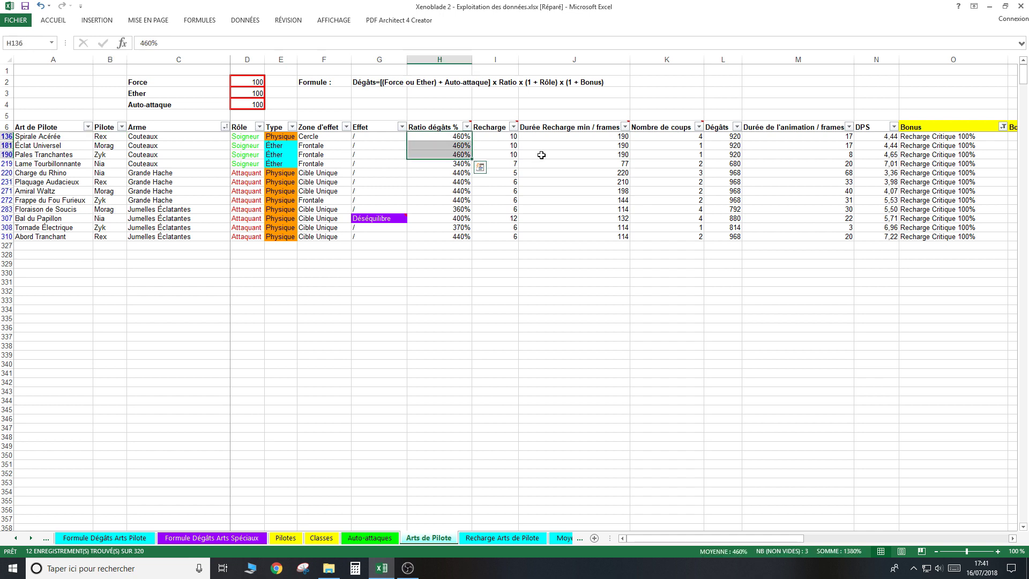
pyautogui.moveTo(956, 136); pyautogui.dragTo(956, 154)
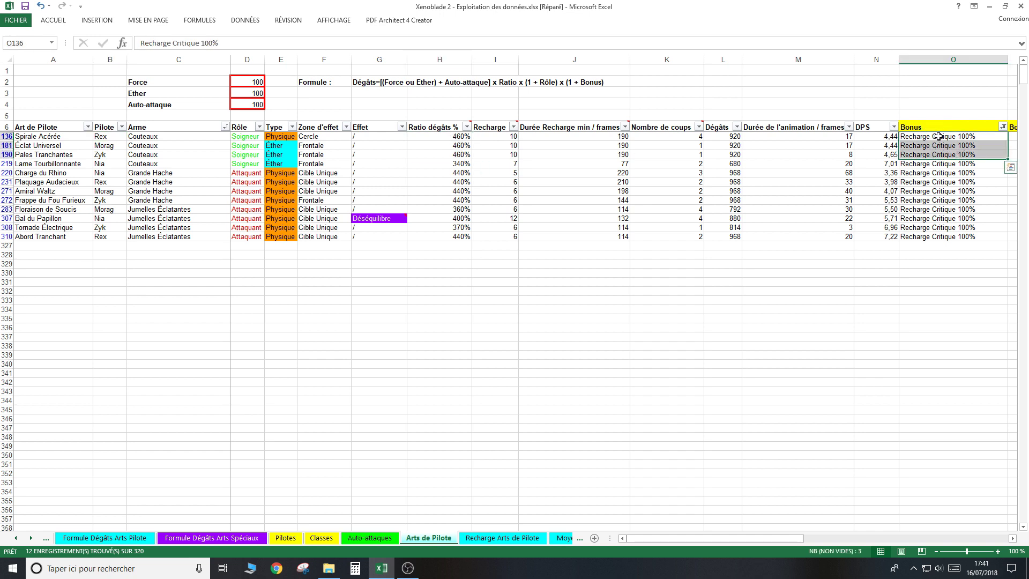
pyautogui.moveTo(100, 137); pyautogui.dragTo(100, 150)
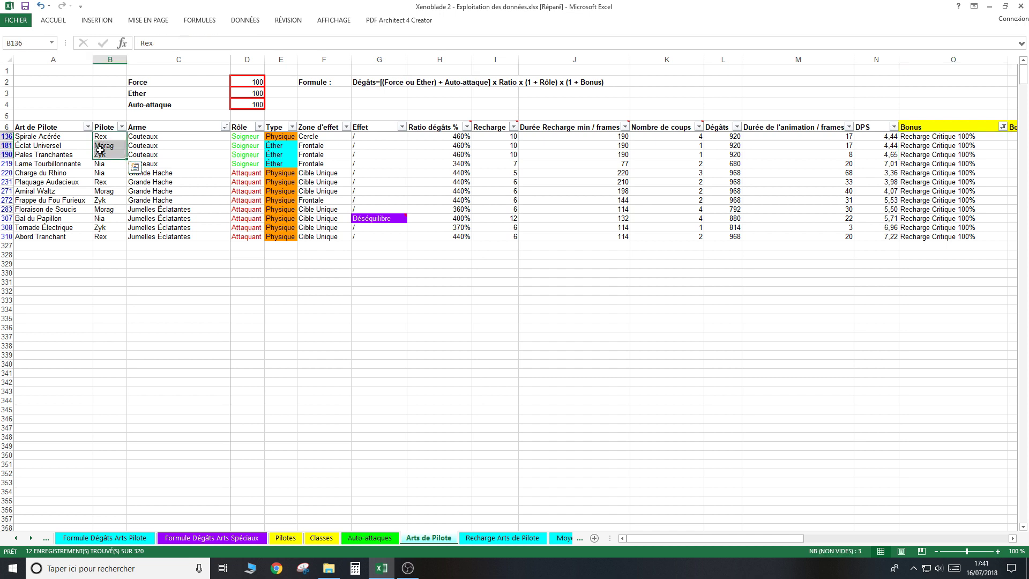
pyautogui.click(115, 164)
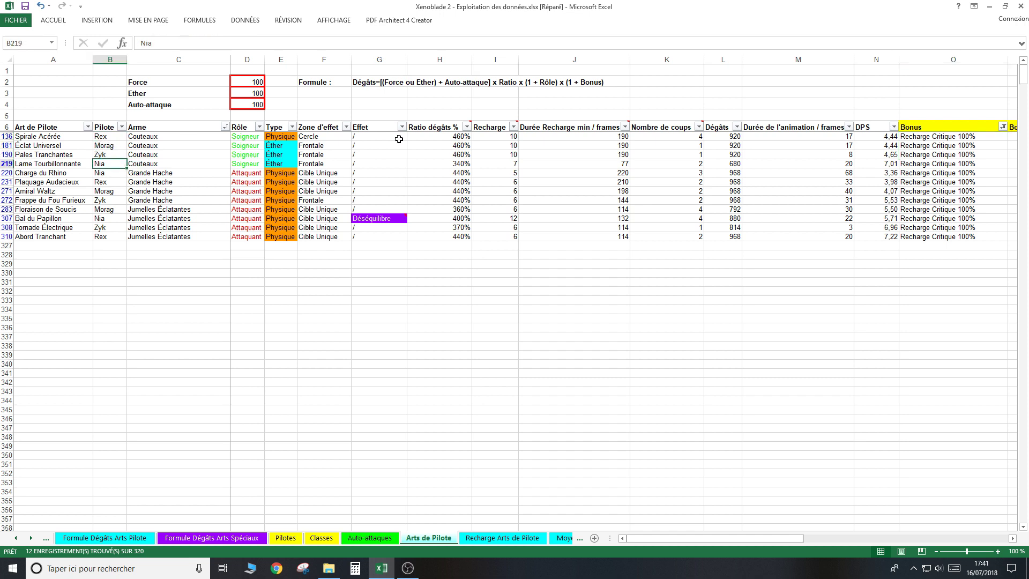
pyautogui.click(444, 163)
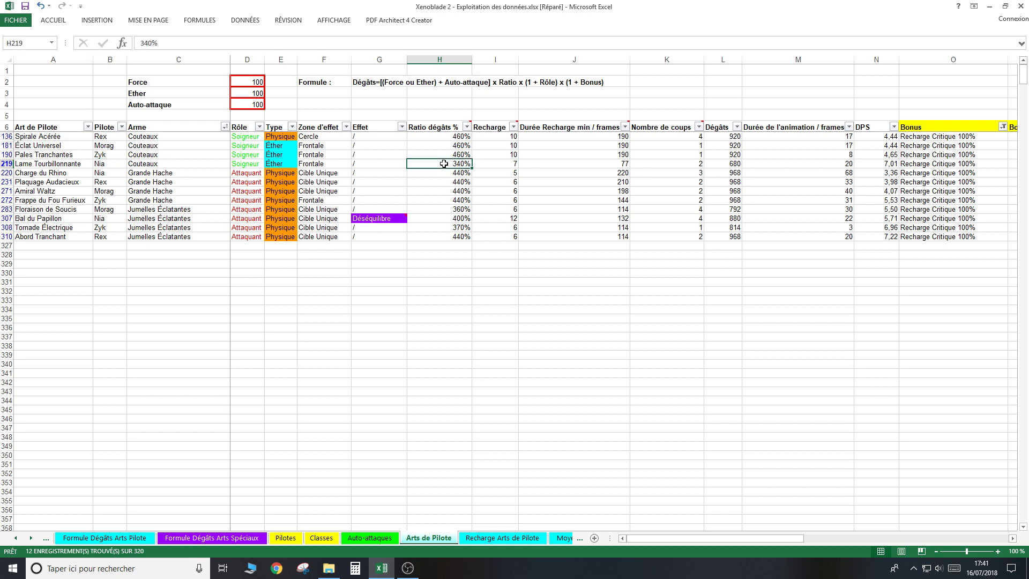
pyautogui.moveTo(452, 137); pyautogui.dragTo(490, 155)
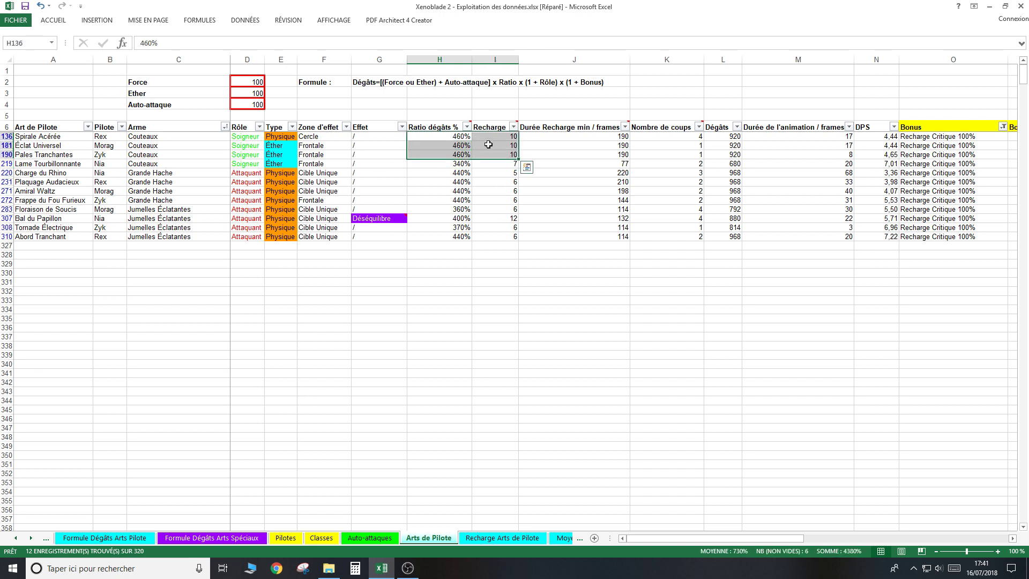
pyautogui.click(485, 144)
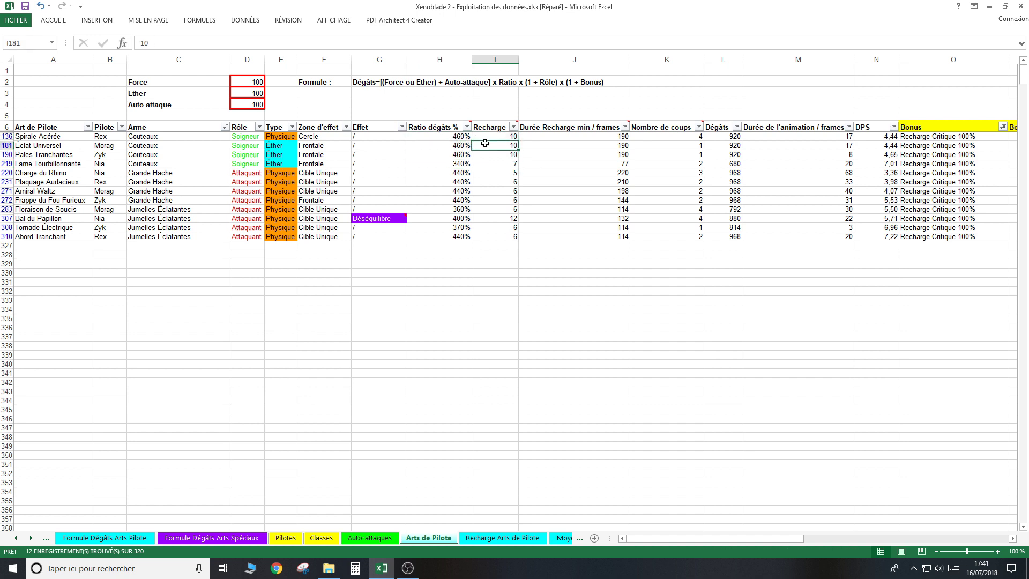
pyautogui.click(933, 146)
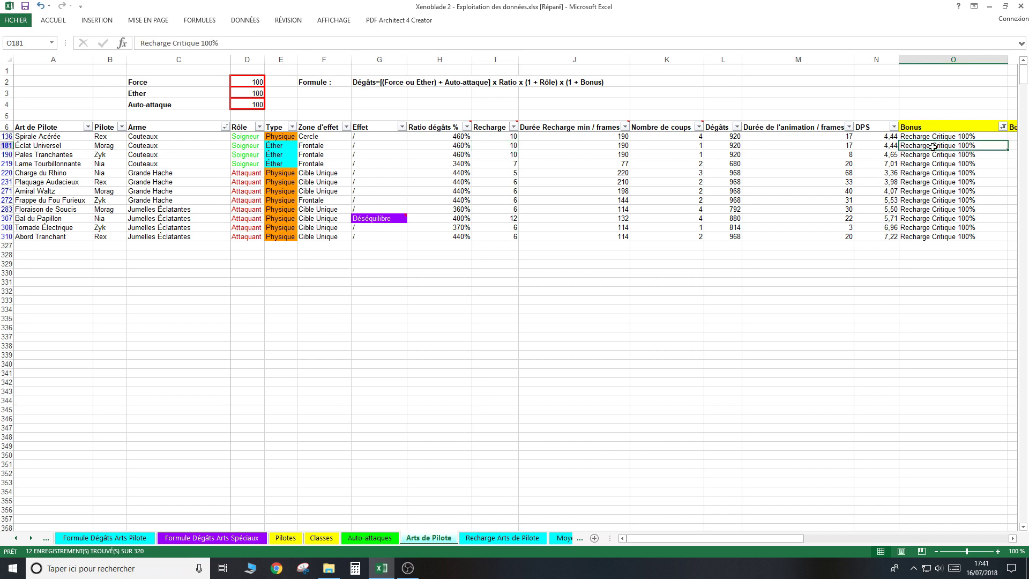
pyautogui.click(511, 147)
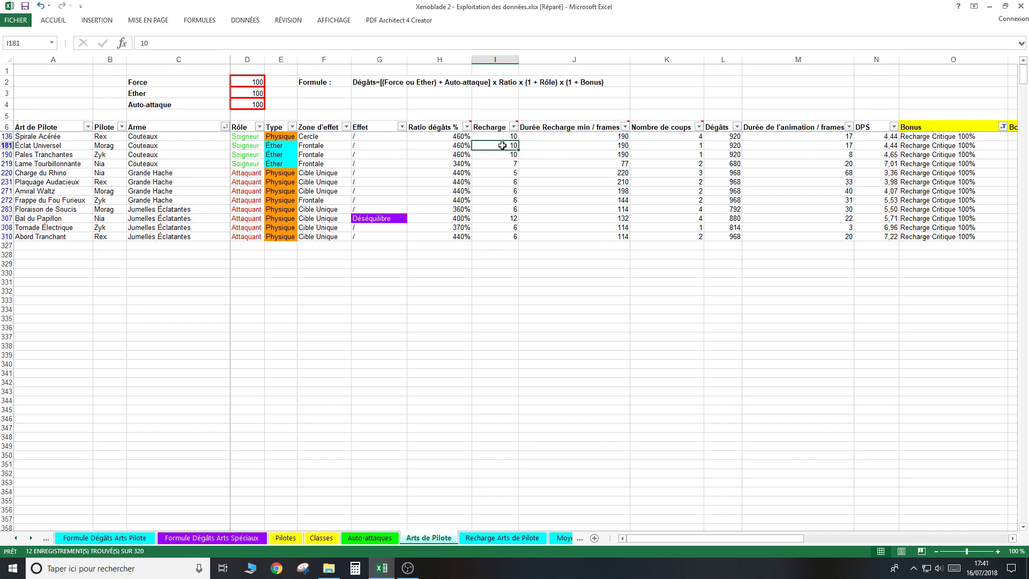
pyautogui.click(453, 137)
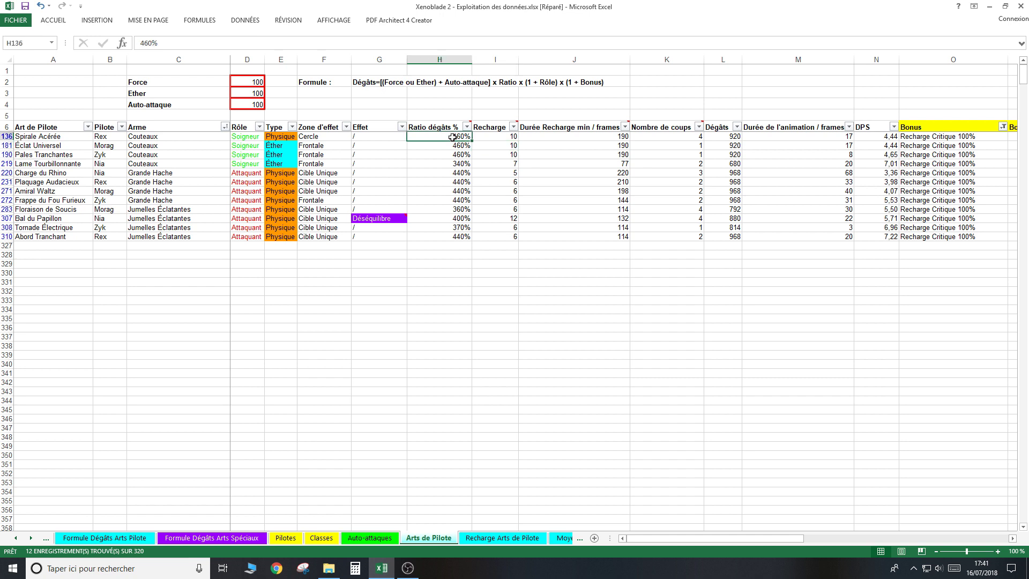
pyautogui.click(681, 138)
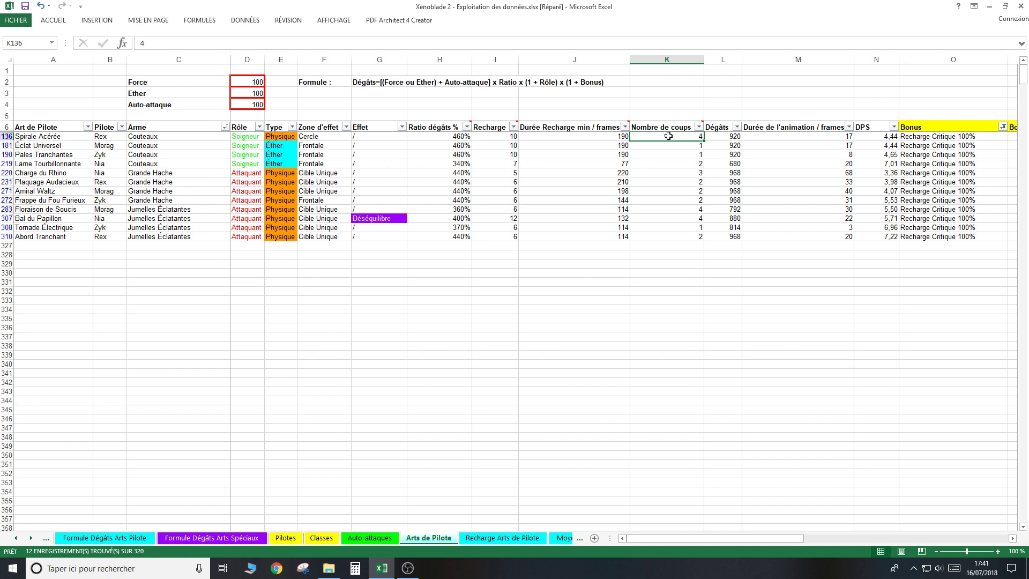
pyautogui.click(823, 154)
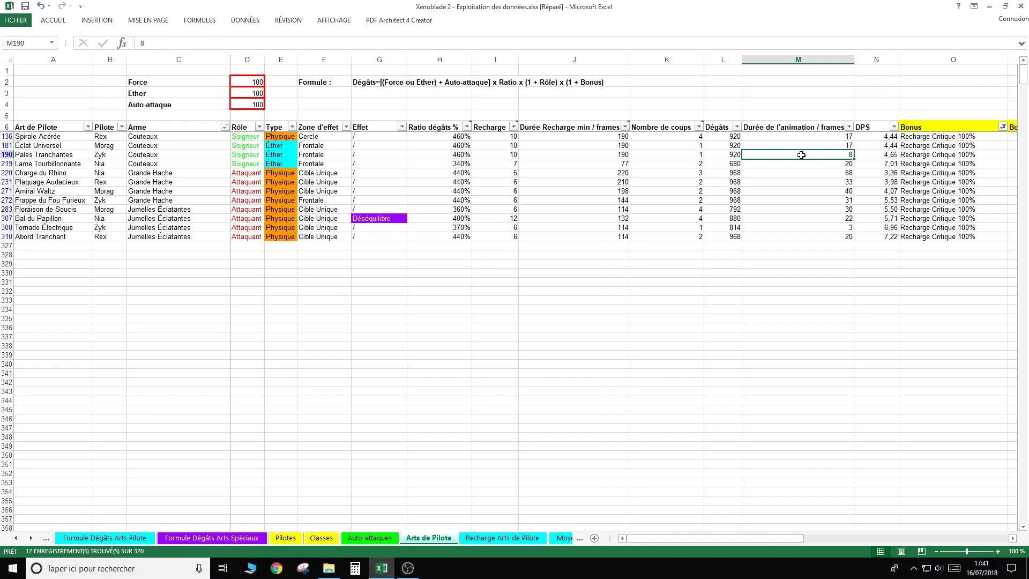
pyautogui.click(866, 156)
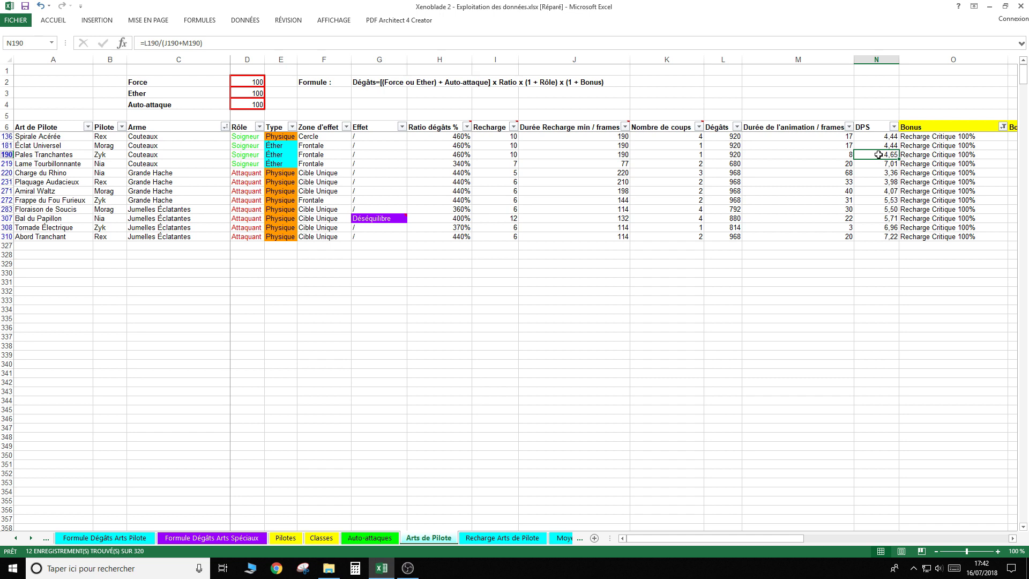
pyautogui.click(832, 154)
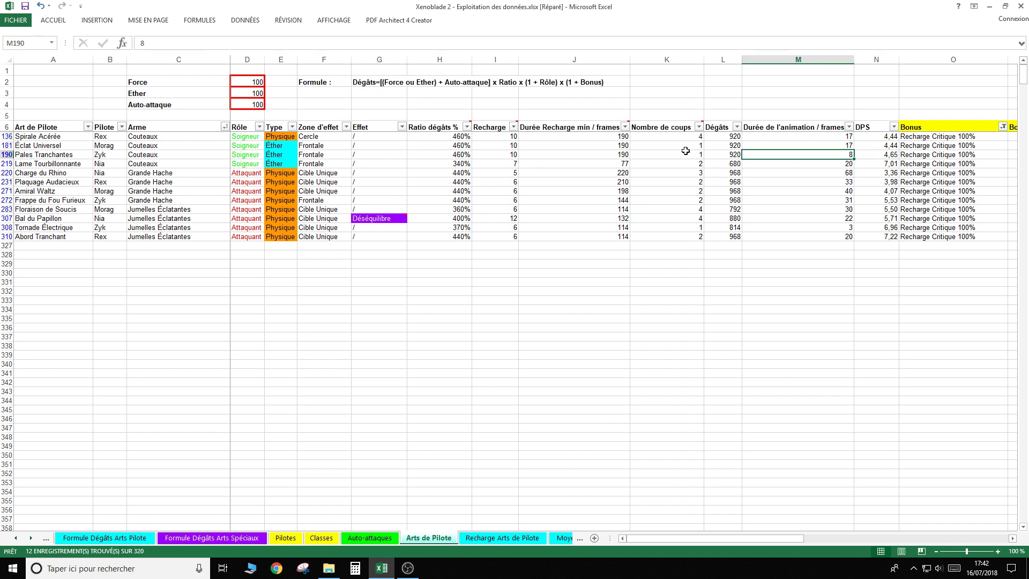
pyautogui.click(667, 136)
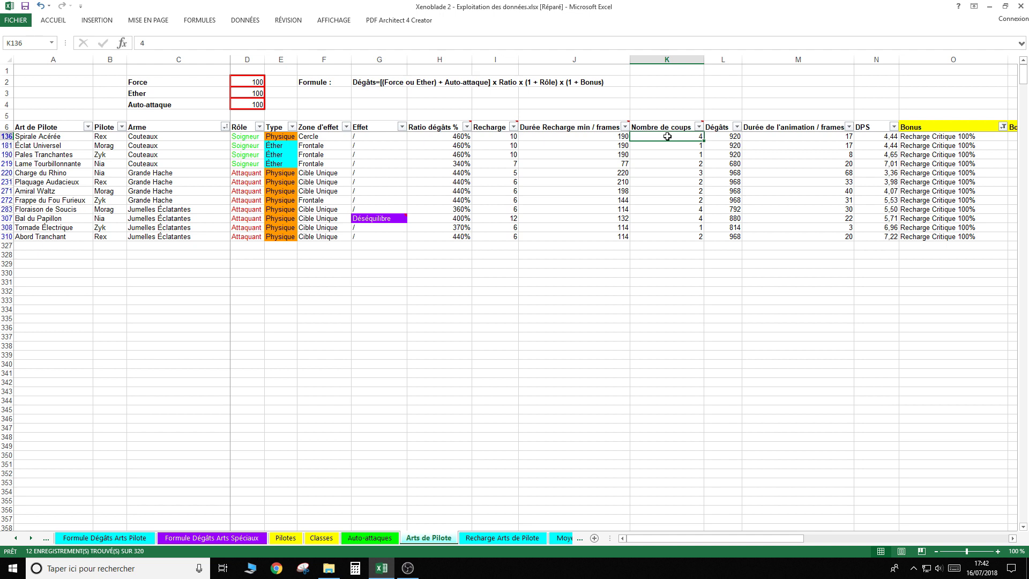
pyautogui.click(69, 139)
pyautogui.click(926, 136)
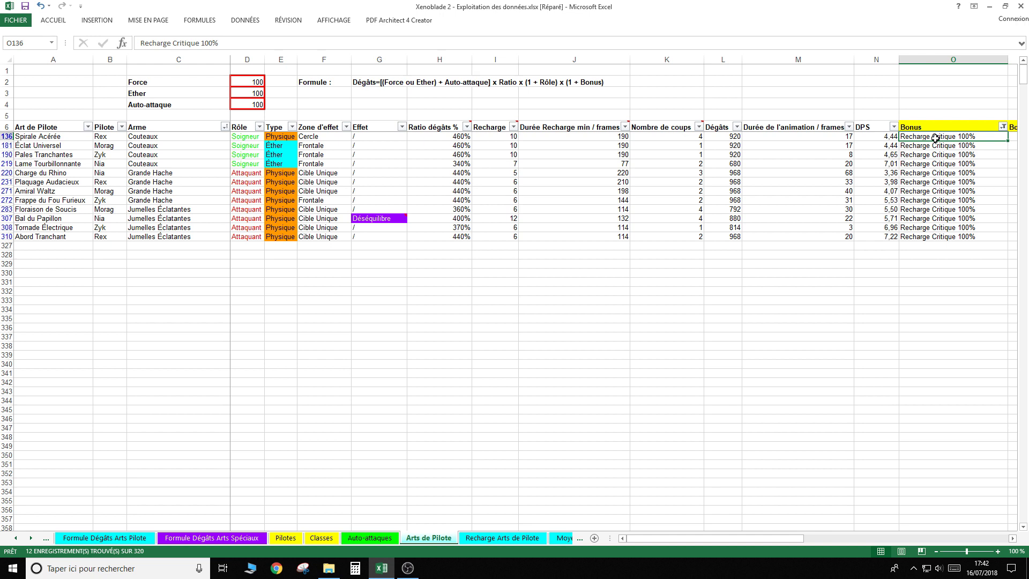
pyautogui.click(676, 148)
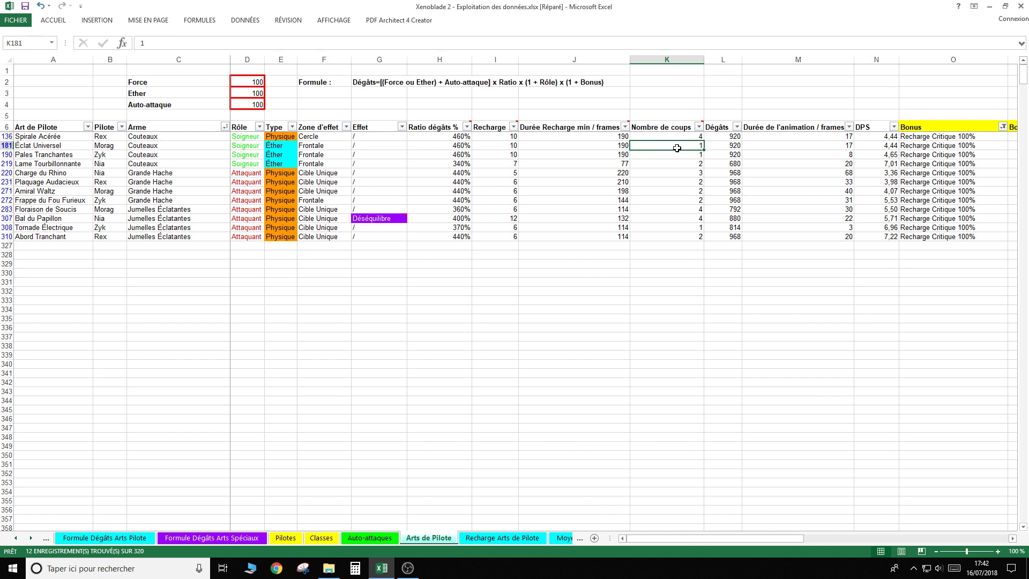
pyautogui.click(676, 140)
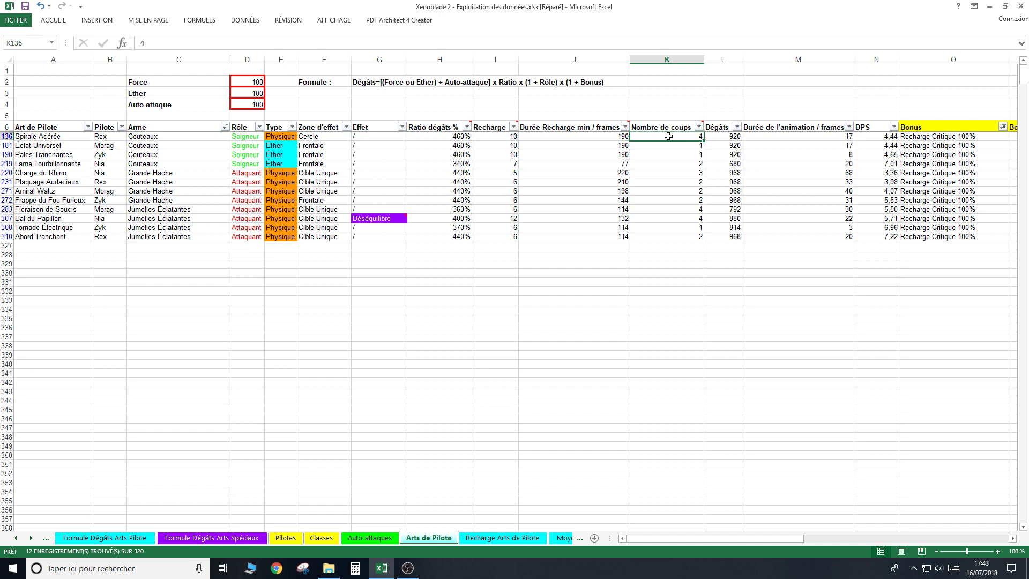
pyautogui.click(97, 137)
pyautogui.click(66, 139)
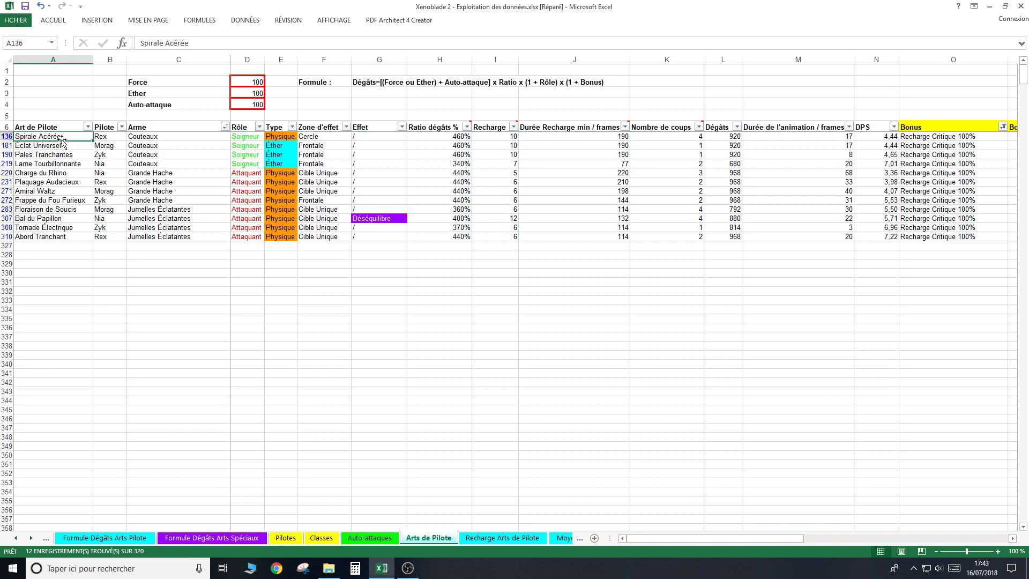
pyautogui.click(109, 145)
pyautogui.moveTo(109, 145); pyautogui.dragTo(107, 154)
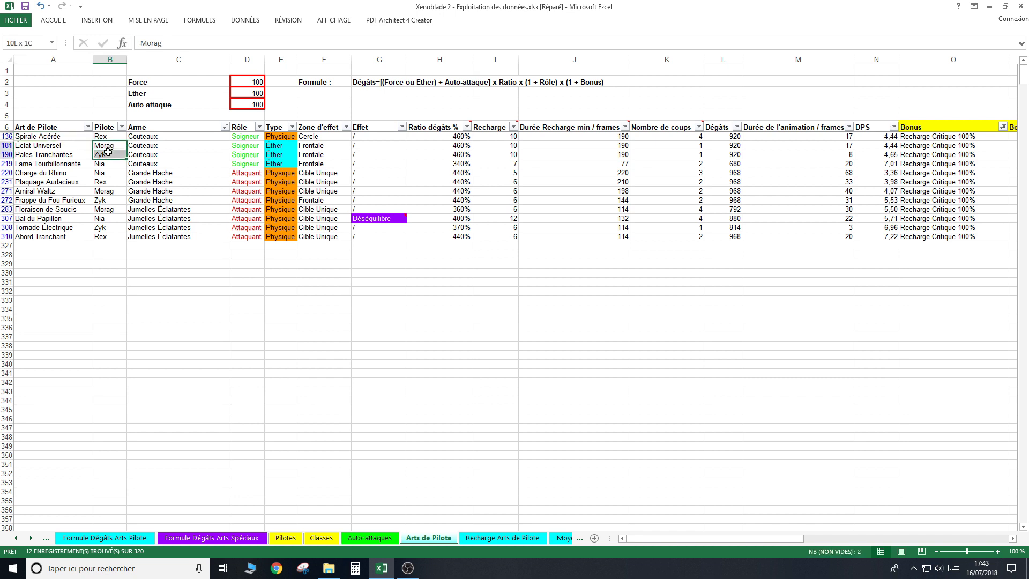
pyautogui.moveTo(668, 144); pyautogui.dragTo(667, 153)
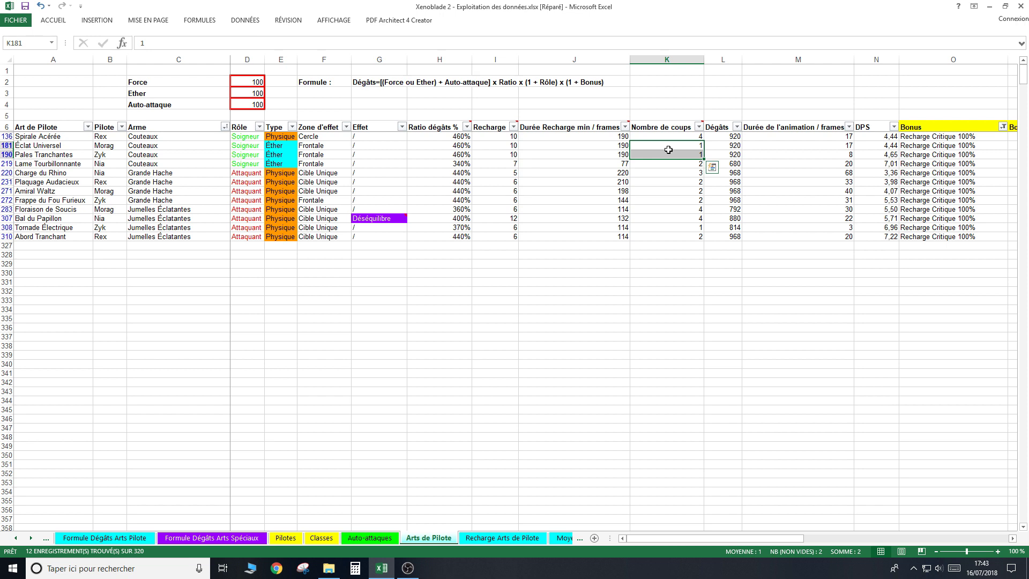
pyautogui.click(571, 147)
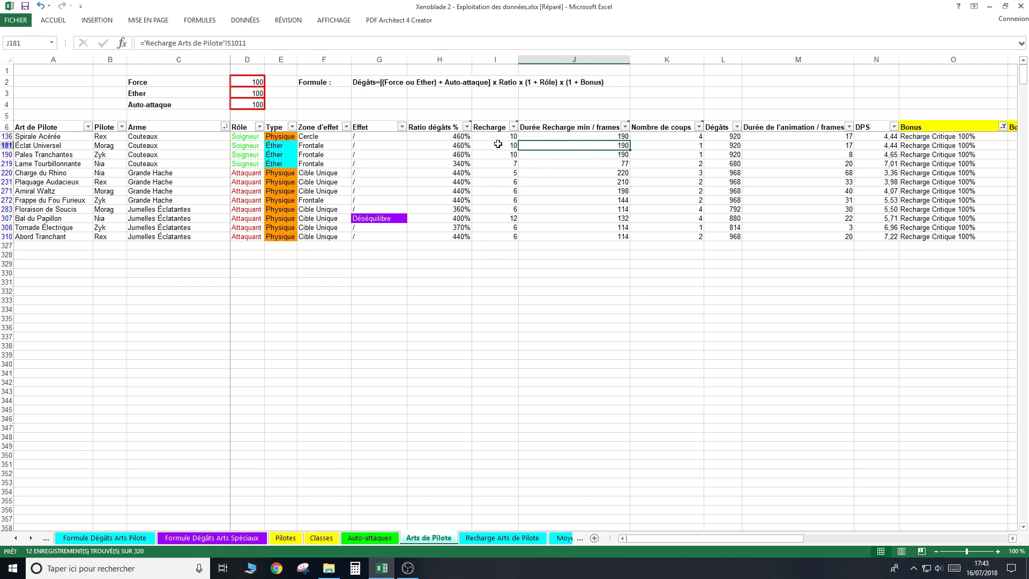
pyautogui.moveTo(498, 144); pyautogui.dragTo(497, 155)
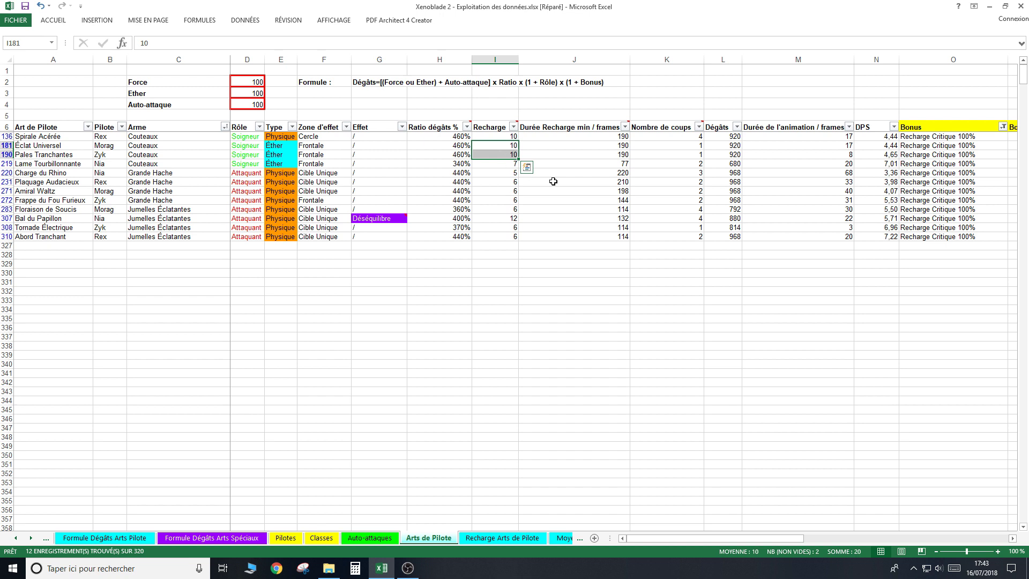
pyautogui.click(670, 137)
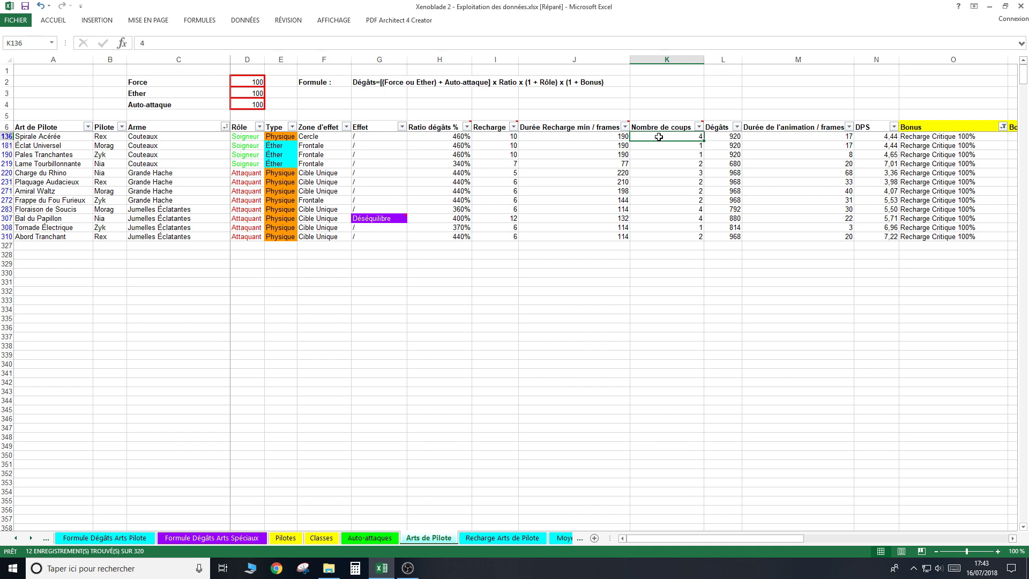
pyautogui.click(917, 139)
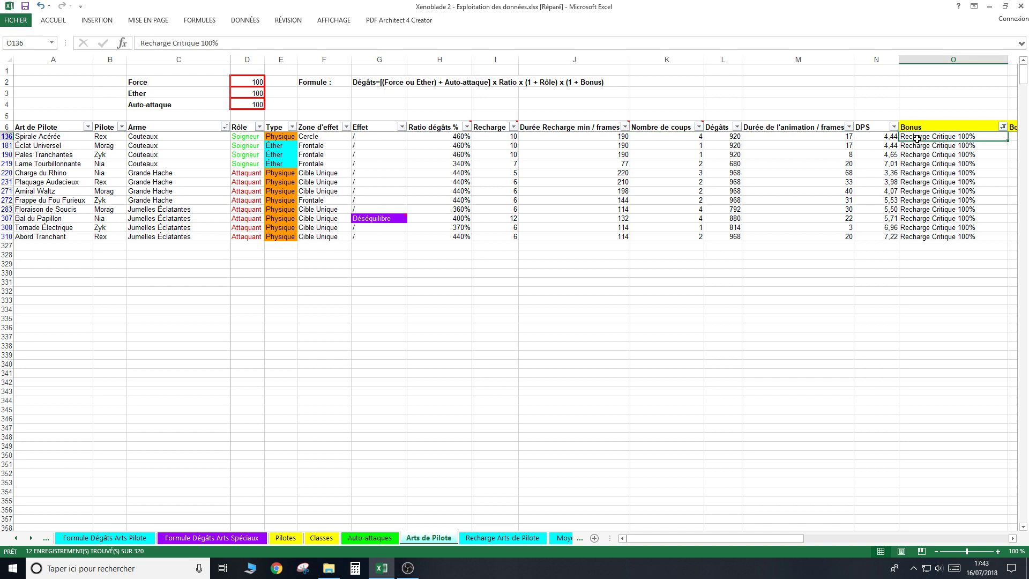
pyautogui.click(445, 138)
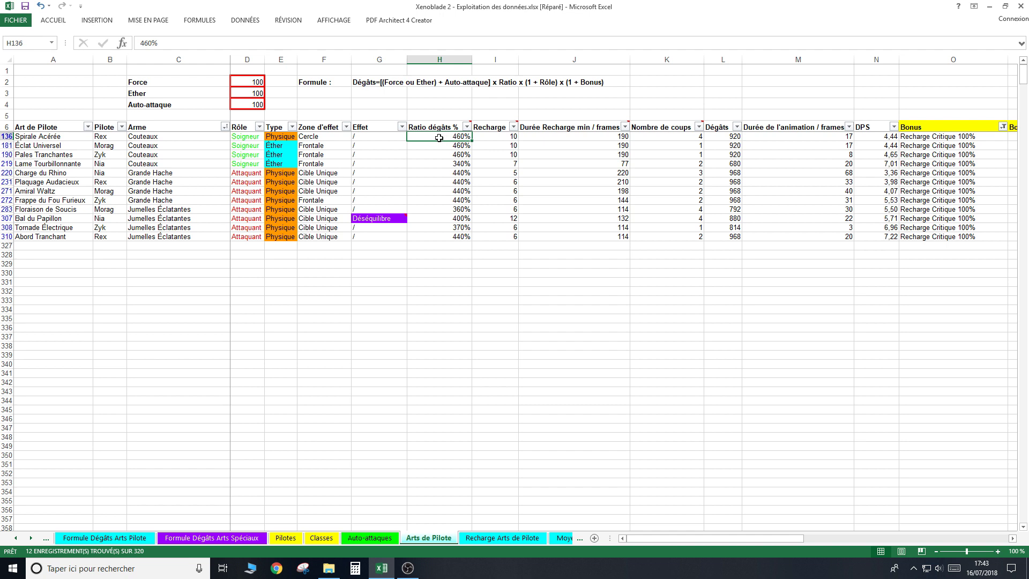
# Clear the Bonus filter so every art is listed again.
pyautogui.moveTo(696, 539); pyautogui.dragTo(814, 537)
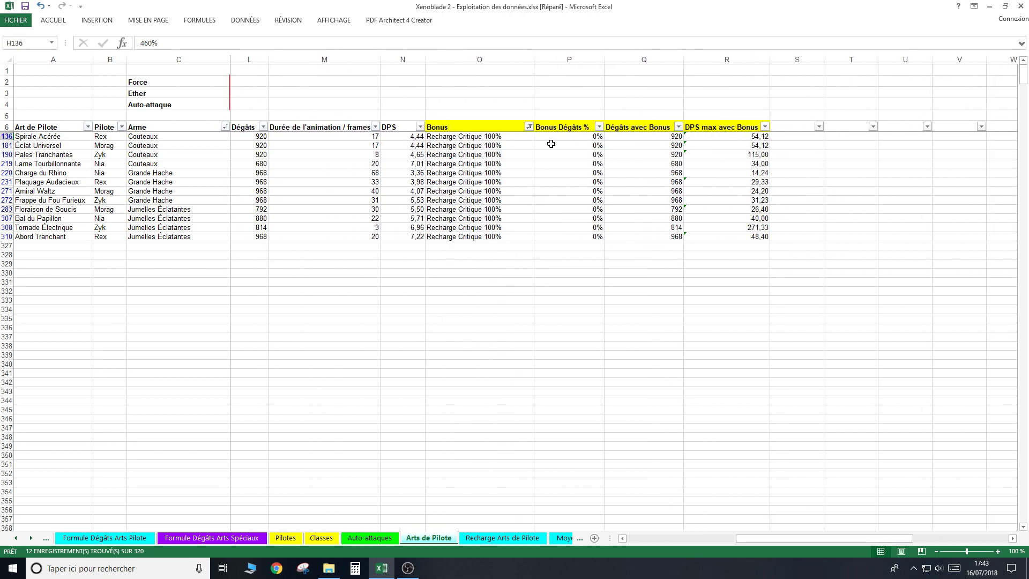
pyautogui.click(529, 127)
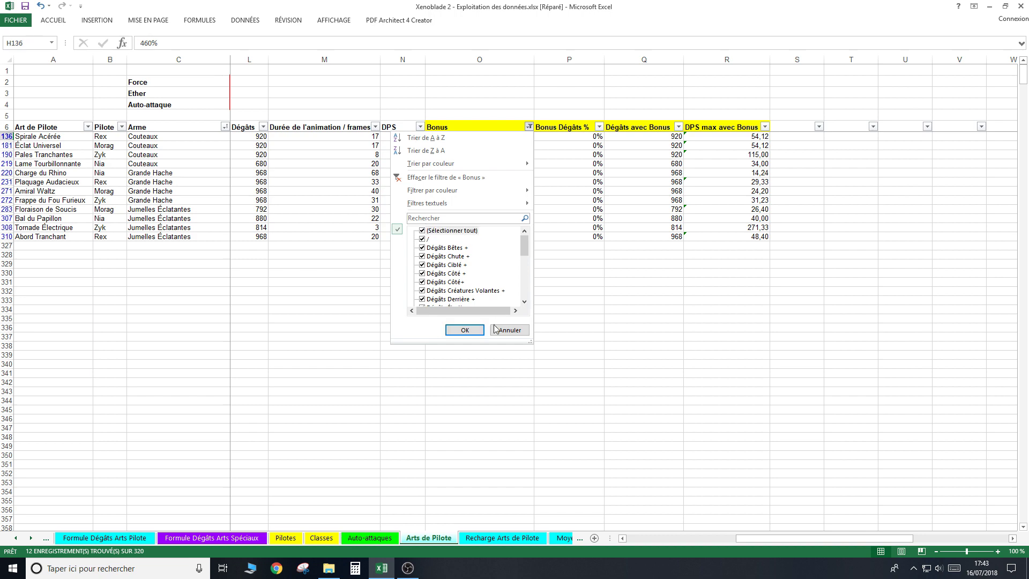
pyautogui.click(465, 330)
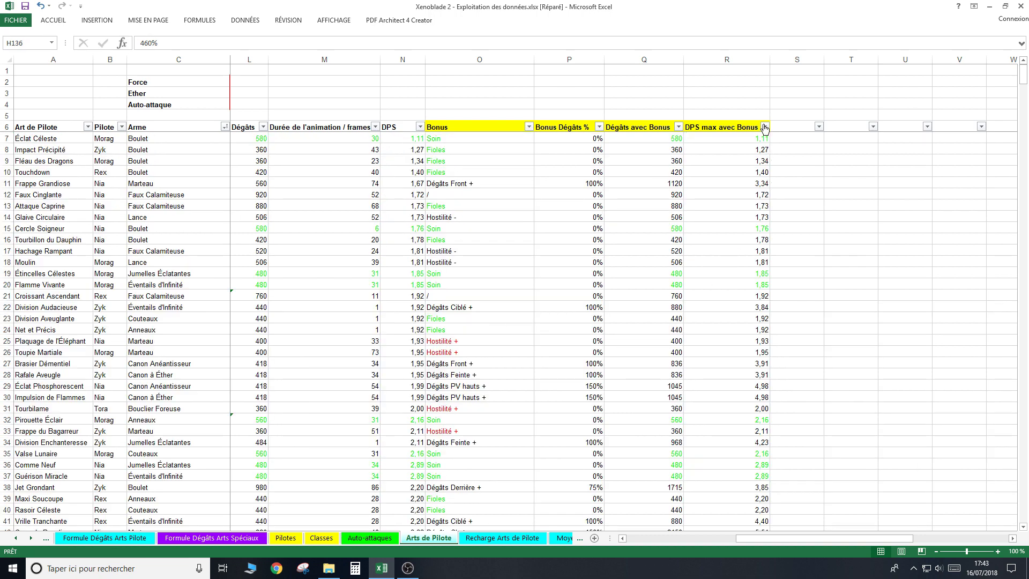
# Sort the table by DPS max avec Bonus, smallest to largest, and check the row 8 formula.
pyautogui.click(764, 127)
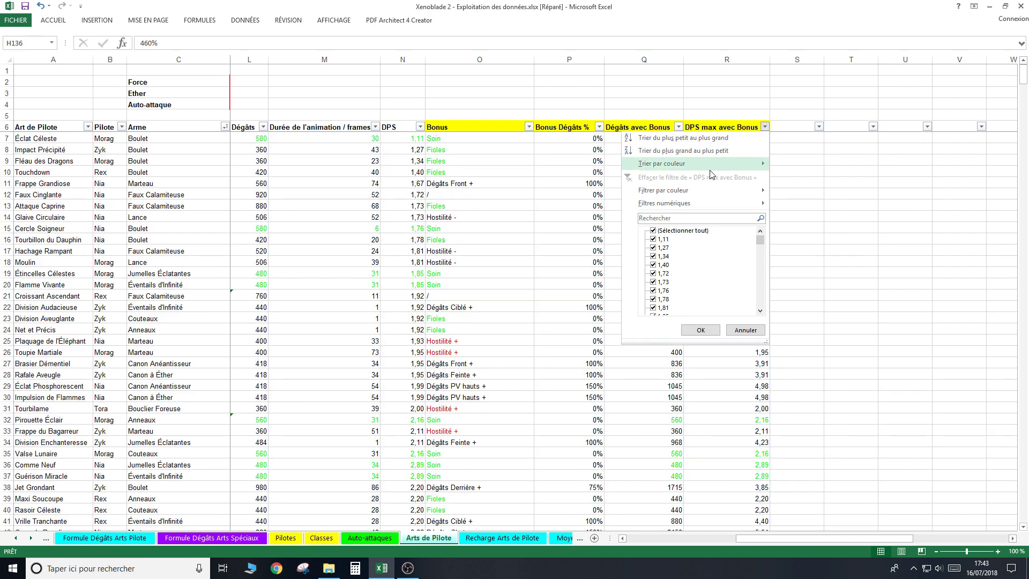
pyautogui.click(701, 139)
pyautogui.moveTo(840, 538)
pyautogui.mouseDown()
pyautogui.moveTo(798, 554)
pyautogui.moveTo(911, 557)
pyautogui.mouseUp()
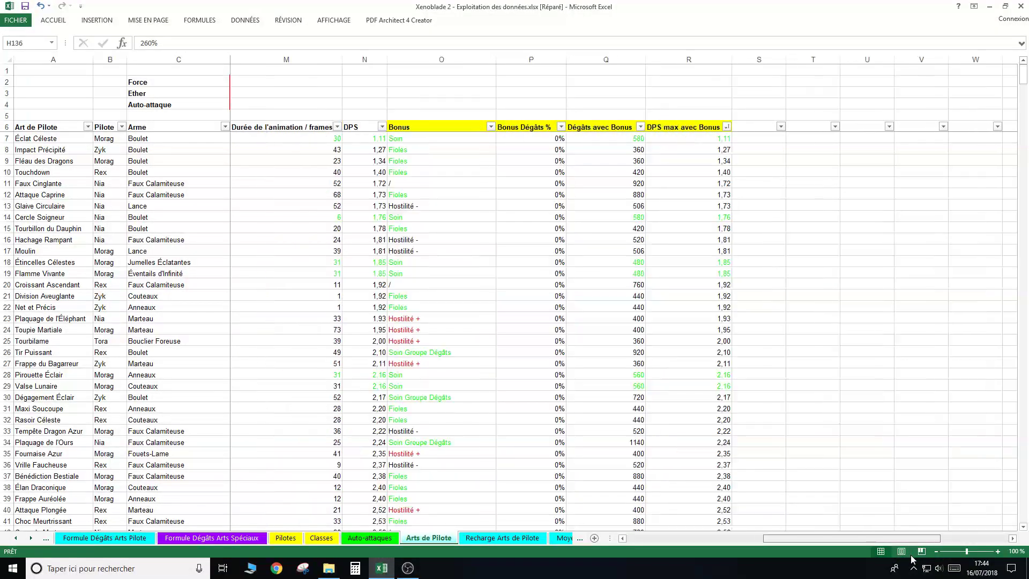
pyautogui.click(723, 250)
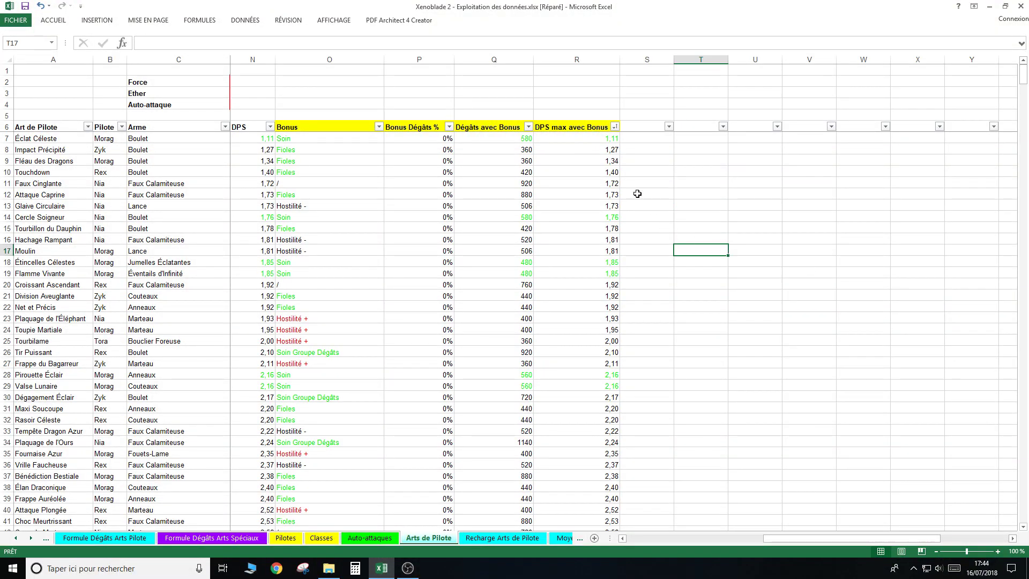
pyautogui.click(583, 153)
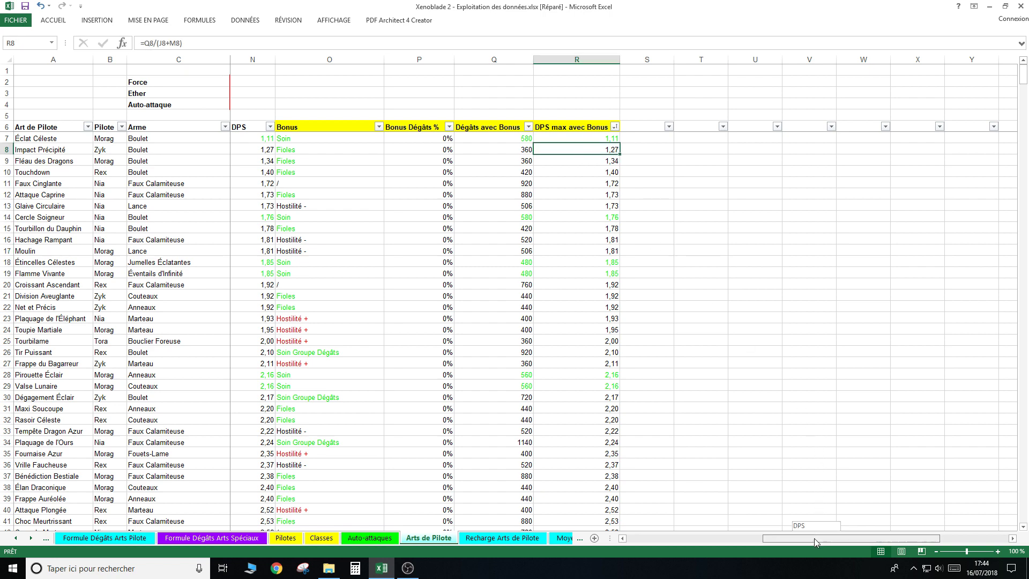
pyautogui.moveTo(815, 538); pyautogui.dragTo(795, 541)
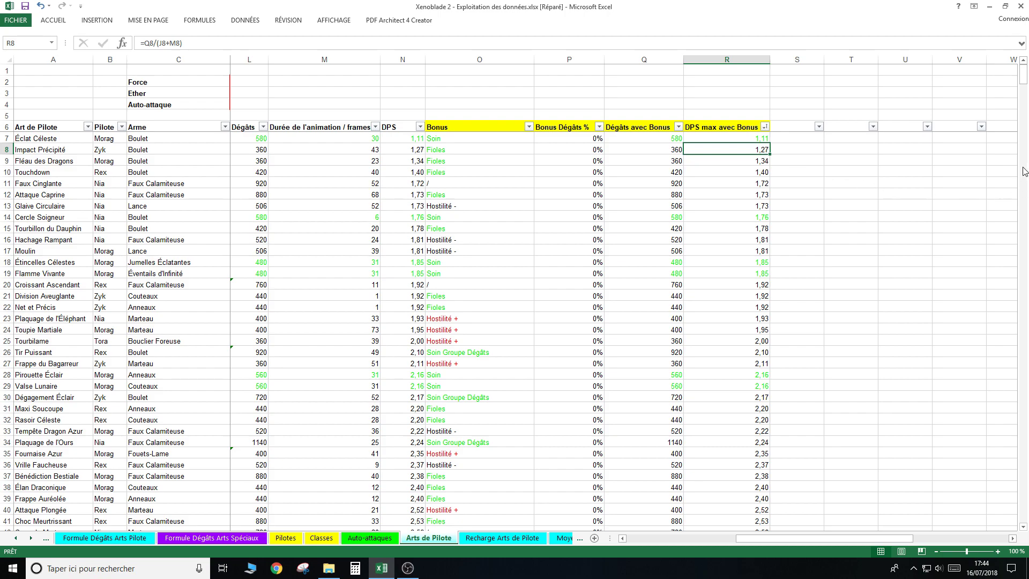
pyautogui.moveTo(1022, 78); pyautogui.dragTo(1024, 210)
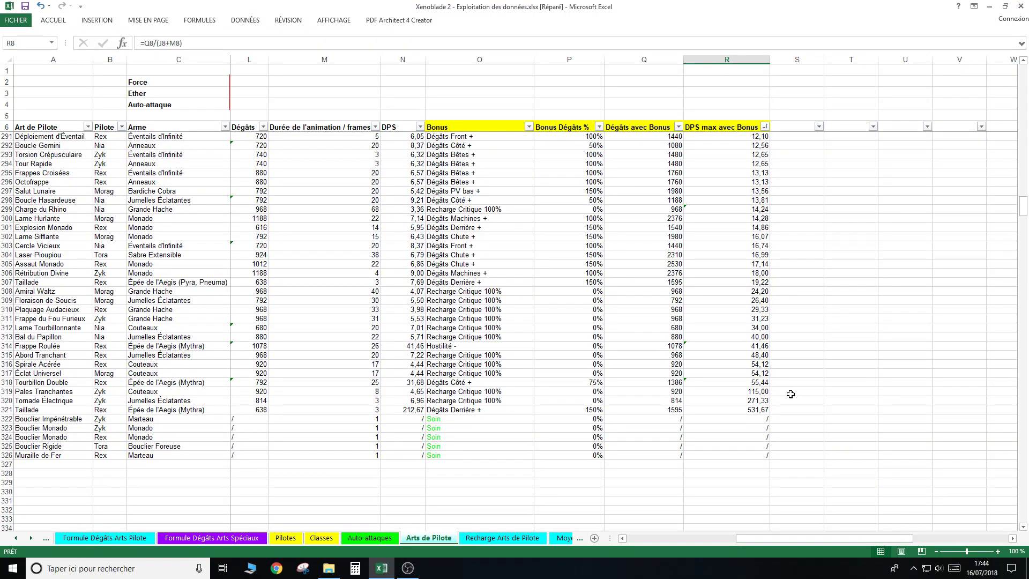
pyautogui.click(750, 409)
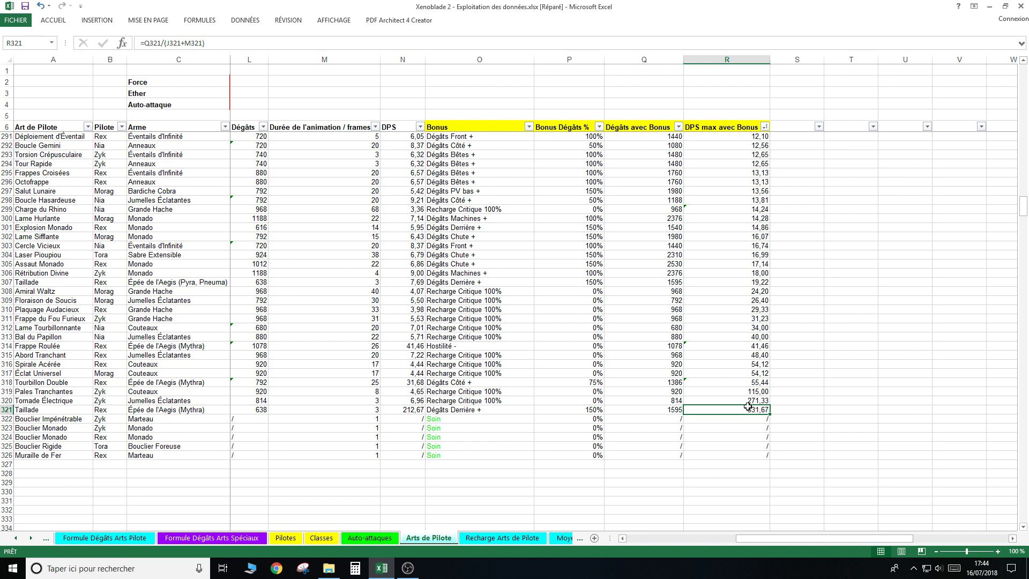
pyautogui.moveTo(748, 409); pyautogui.dragTo(734, 317)
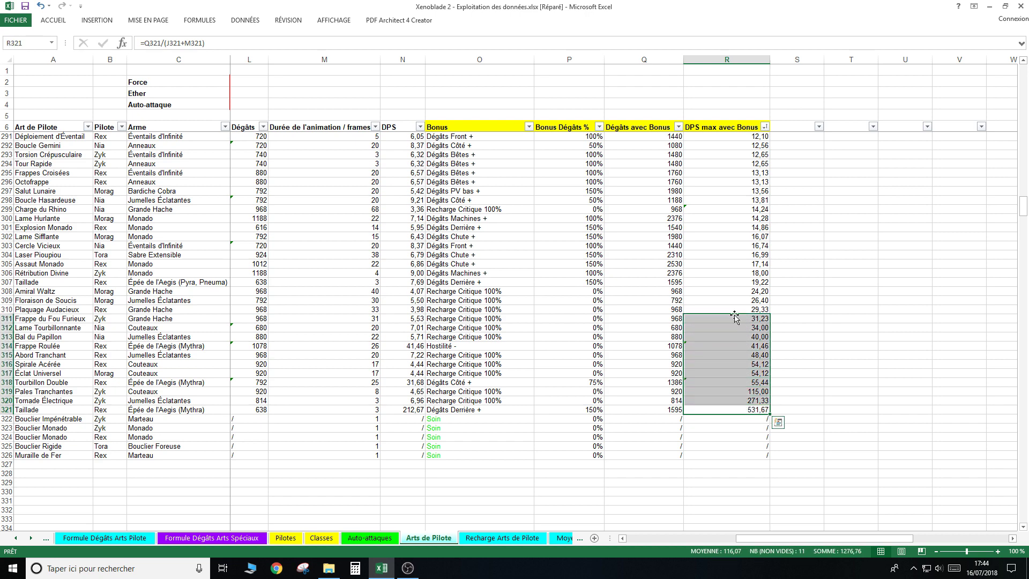
pyautogui.click(187, 409)
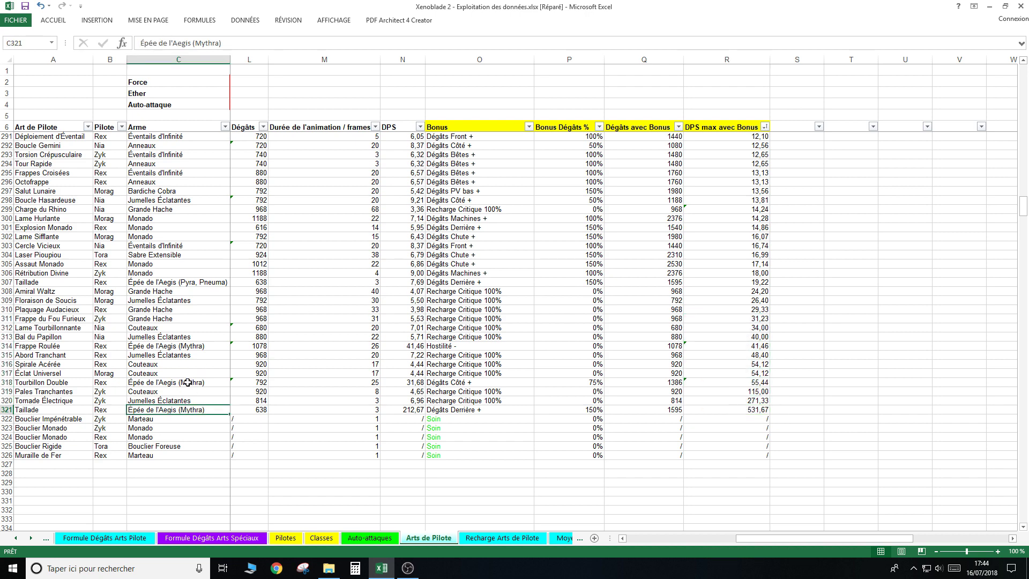
pyautogui.click(187, 382)
pyautogui.click(191, 346)
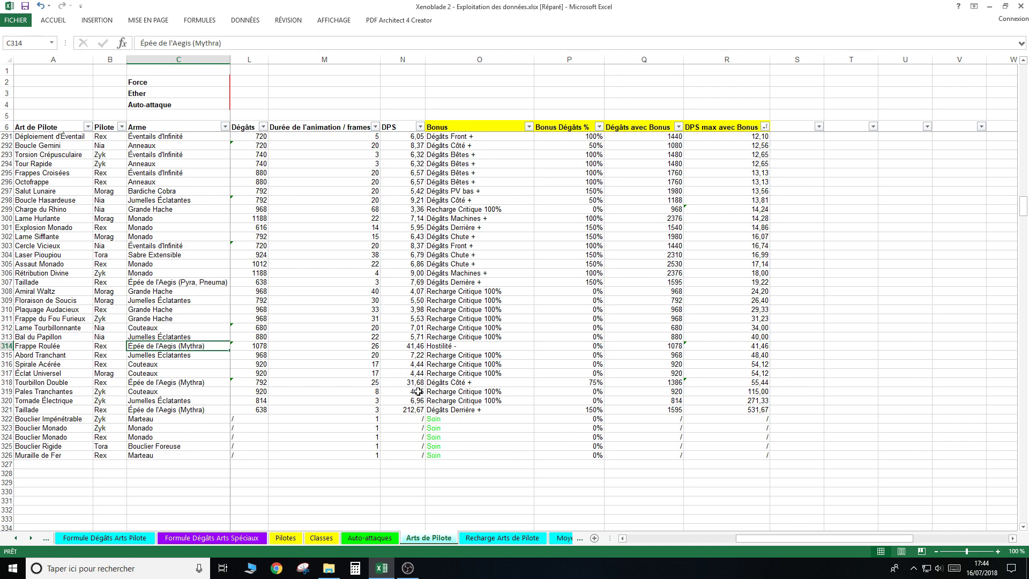
pyautogui.click(445, 402)
pyautogui.click(450, 381)
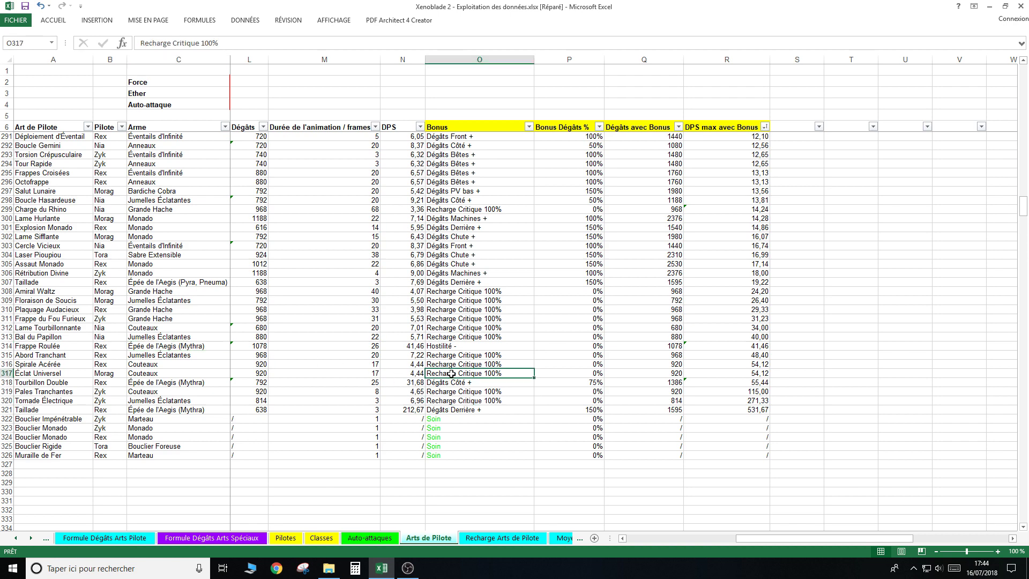
pyautogui.click(452, 365)
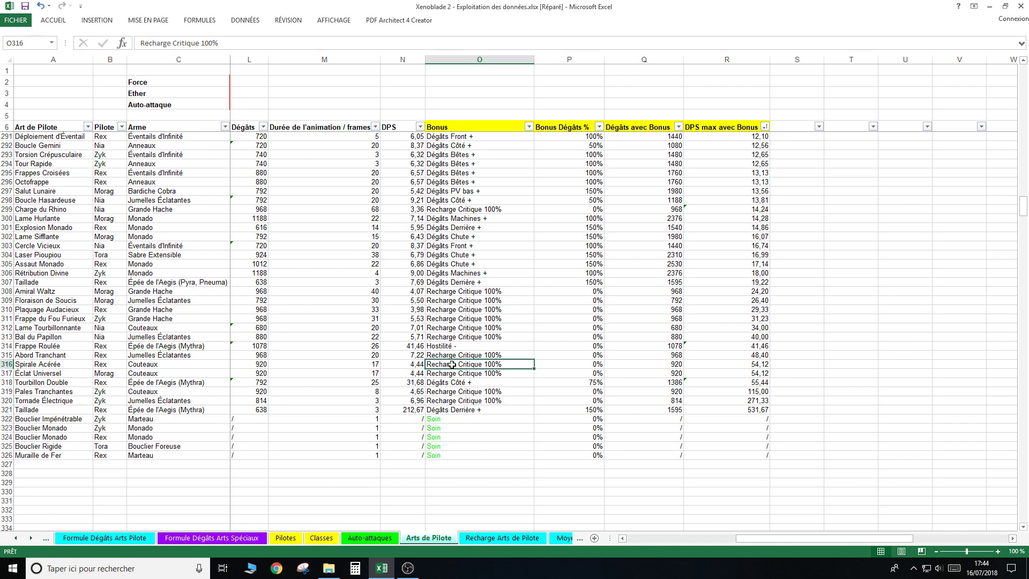
pyautogui.click(459, 348)
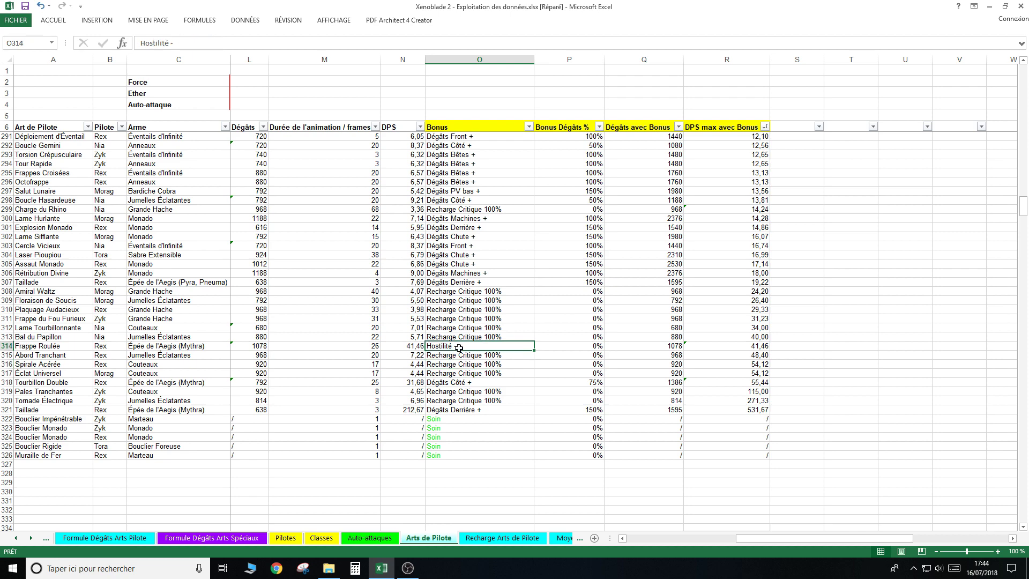
pyautogui.click(484, 312)
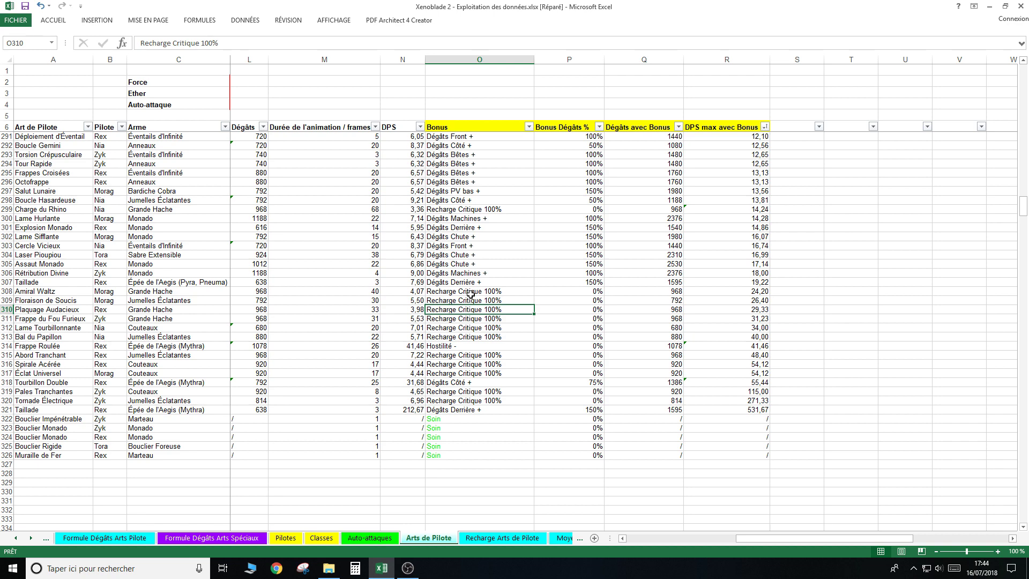
pyautogui.moveTo(470, 295); pyautogui.dragTo(475, 335)
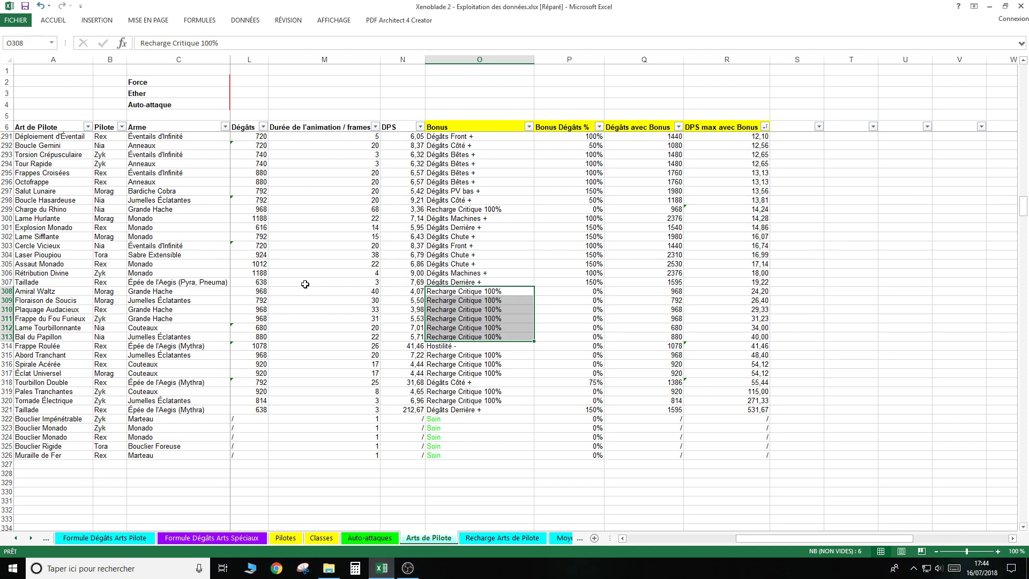
pyautogui.click(739, 410)
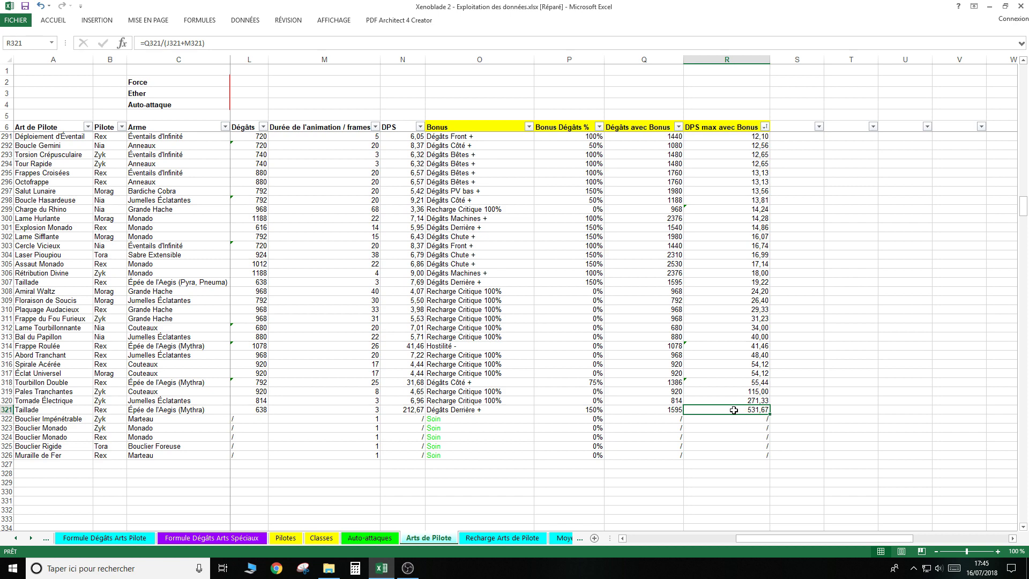
pyautogui.moveTo(733, 410); pyautogui.dragTo(718, 357)
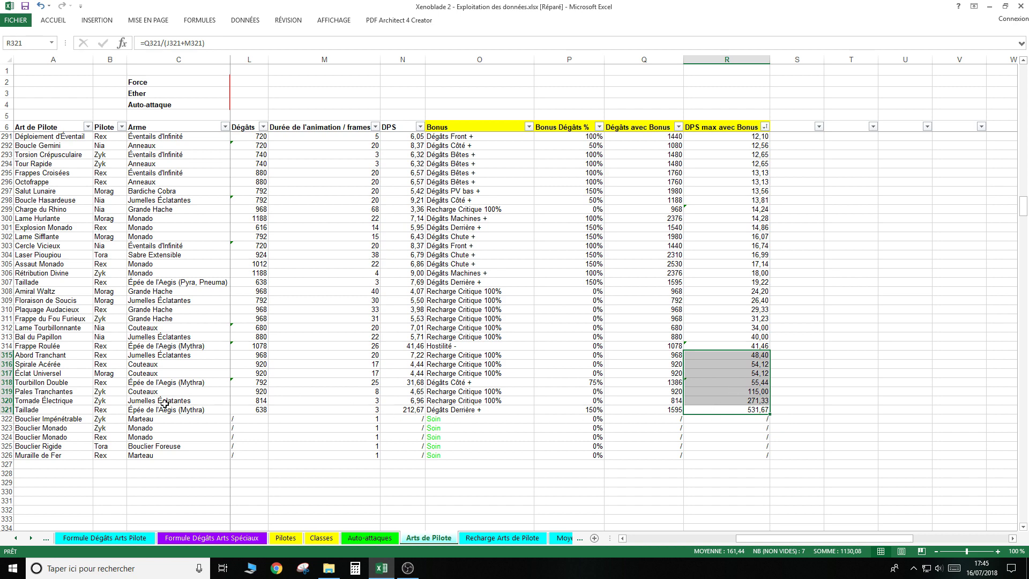
pyautogui.click(5, 410)
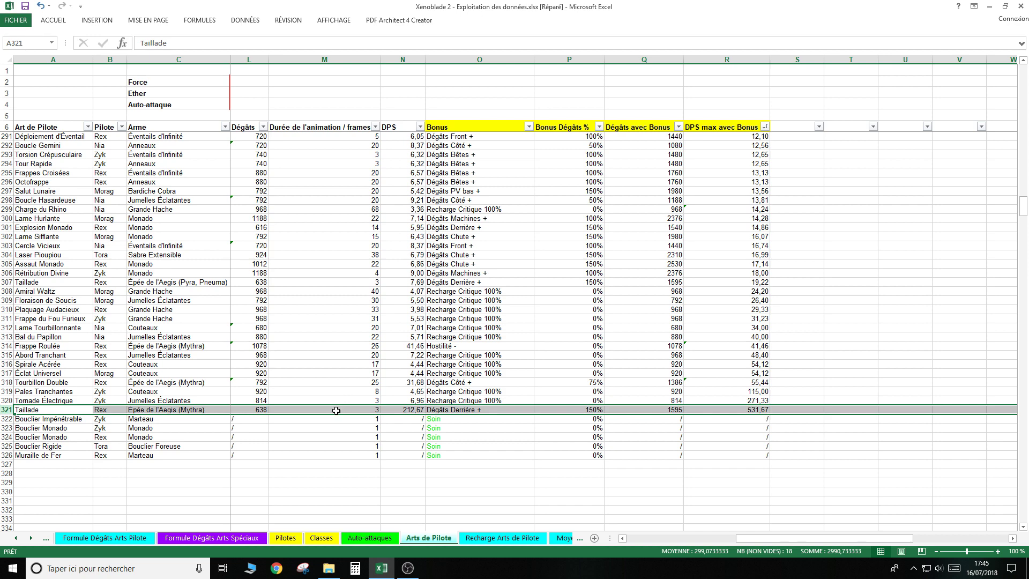
pyautogui.click(751, 410)
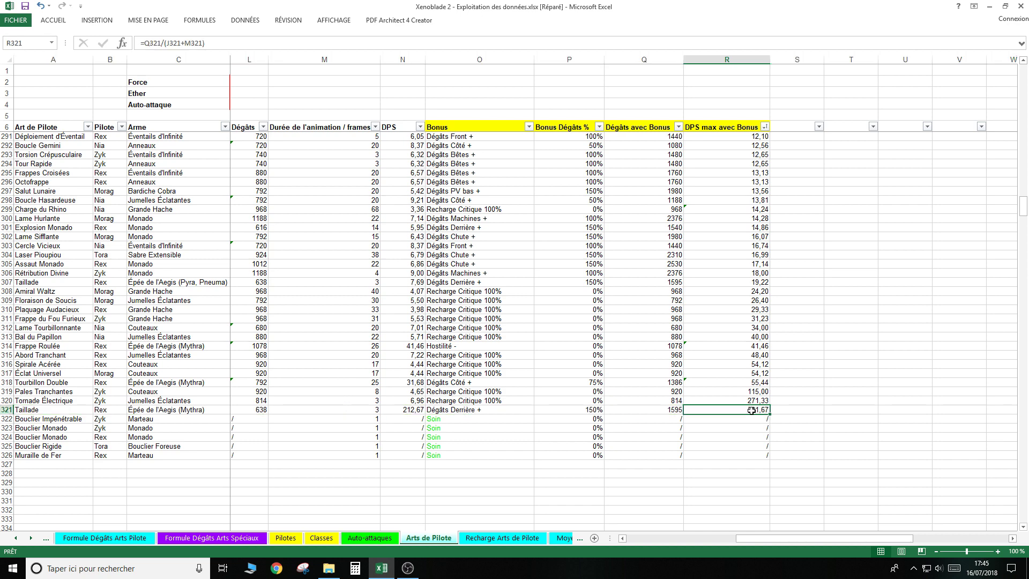
pyautogui.click(354, 390)
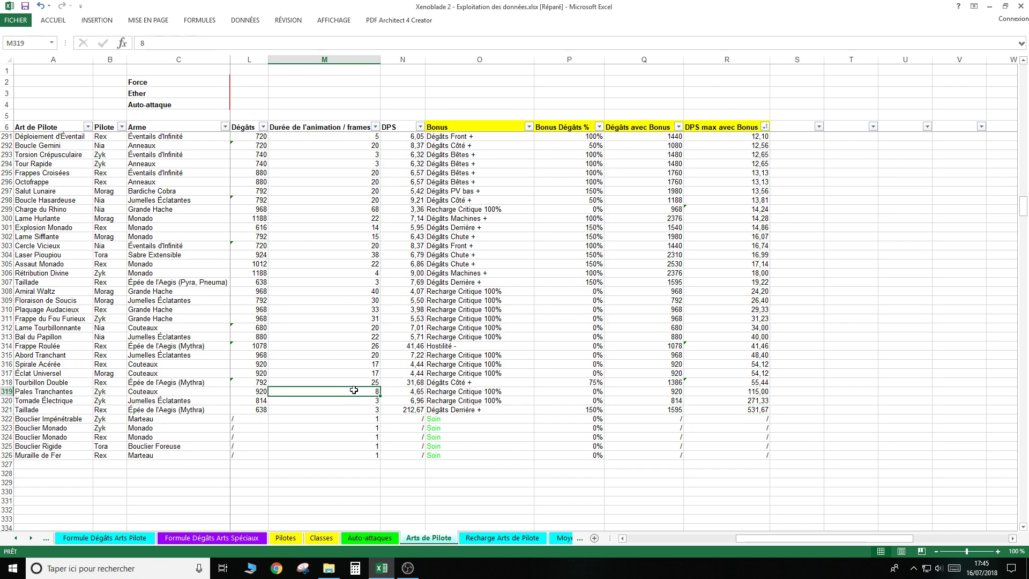
# Inspect Pales Tranchantes' Dégâts formula and Tourbillon Double's Dégâts Côté + bonus.
pyautogui.moveTo(774, 535); pyautogui.dragTo(661, 539)
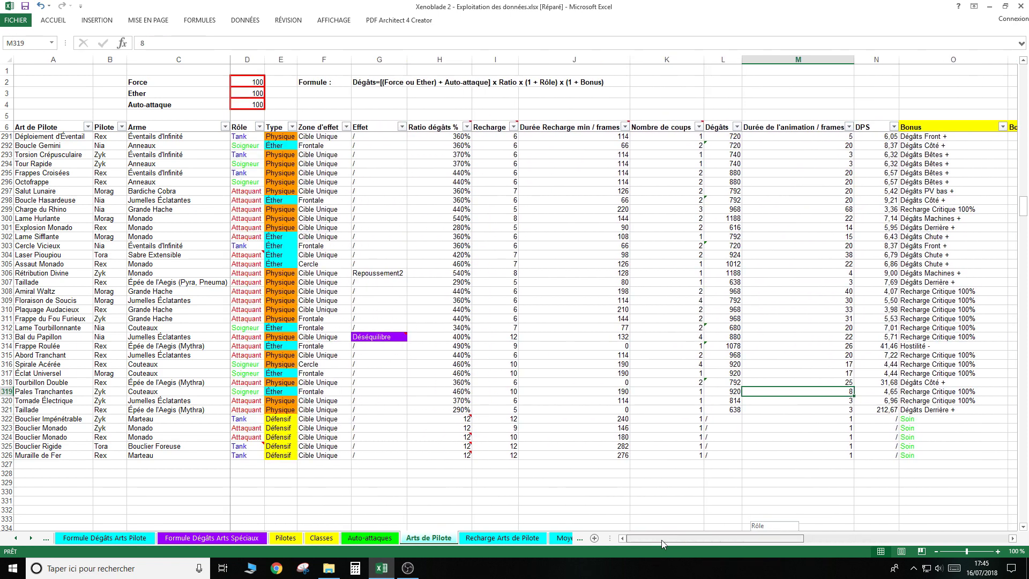
pyautogui.click(722, 392)
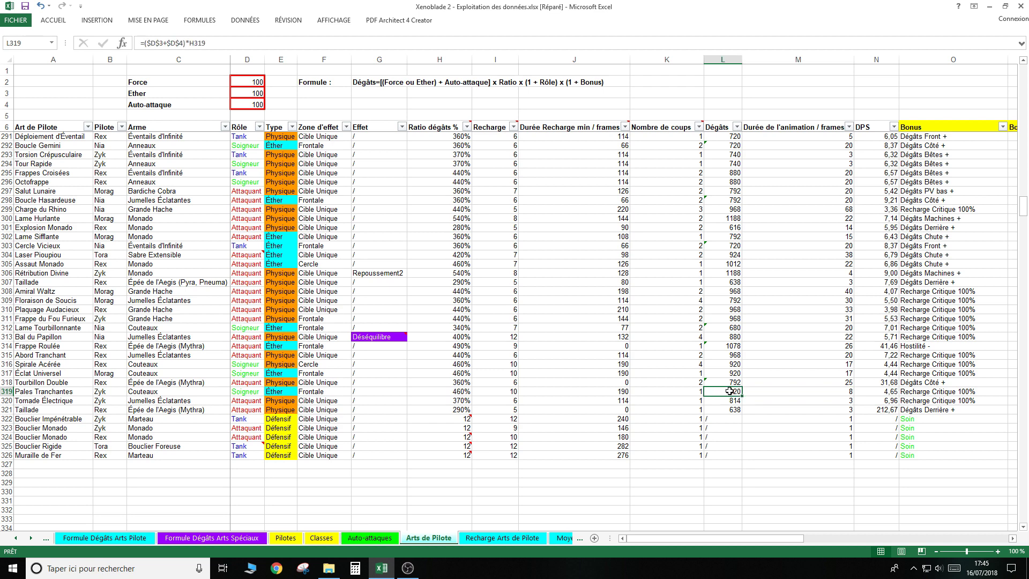
pyautogui.moveTo(760, 540); pyautogui.dragTo(880, 539)
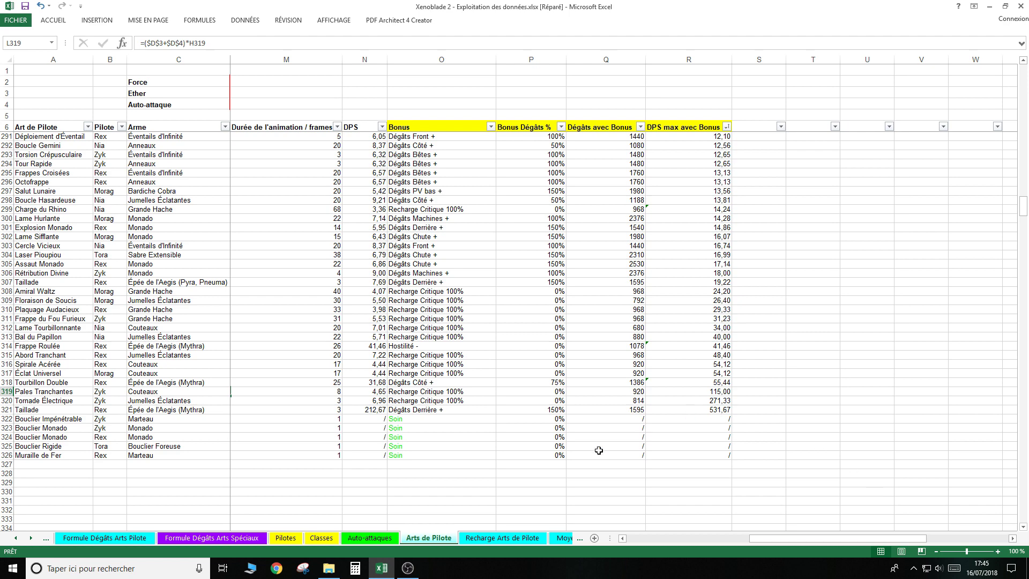
pyautogui.click(478, 381)
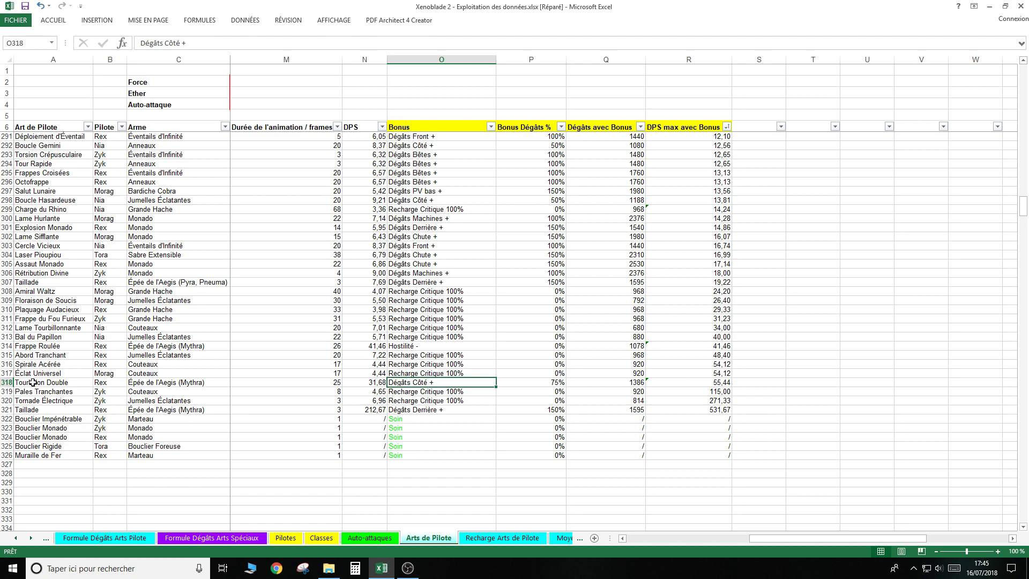
# Check Taillade, Tourbillon Double's hit count and Pales Tranchantes' bonus, bringing columns D–O back into view.
pyautogui.click(36, 411)
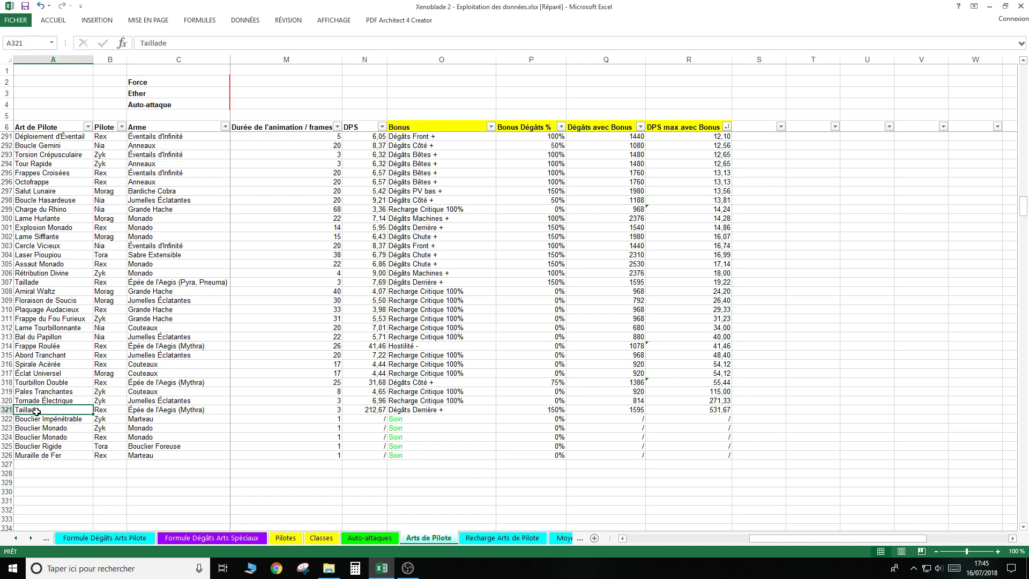
pyautogui.moveTo(768, 539); pyautogui.dragTo(747, 541)
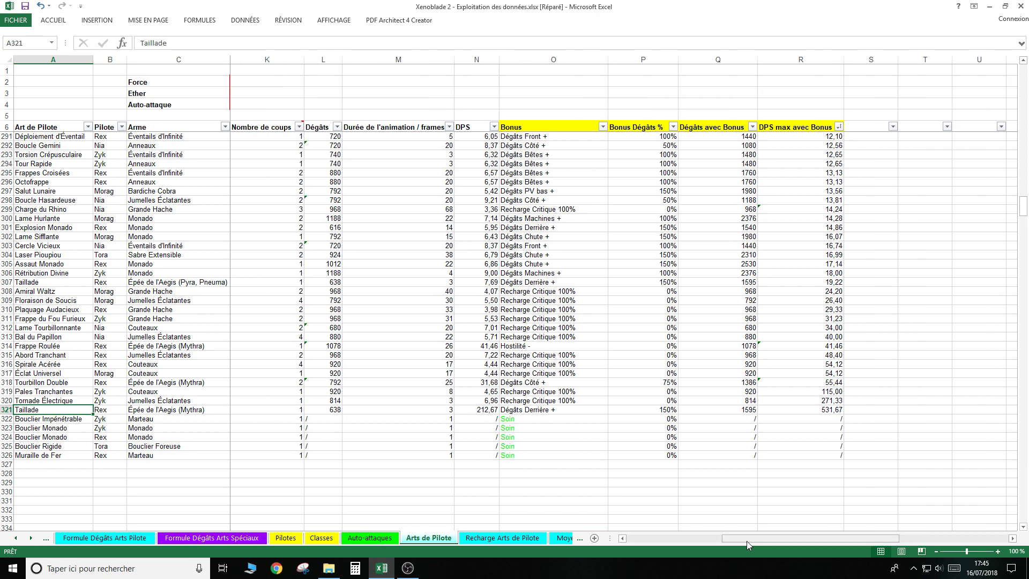
pyautogui.click(267, 383)
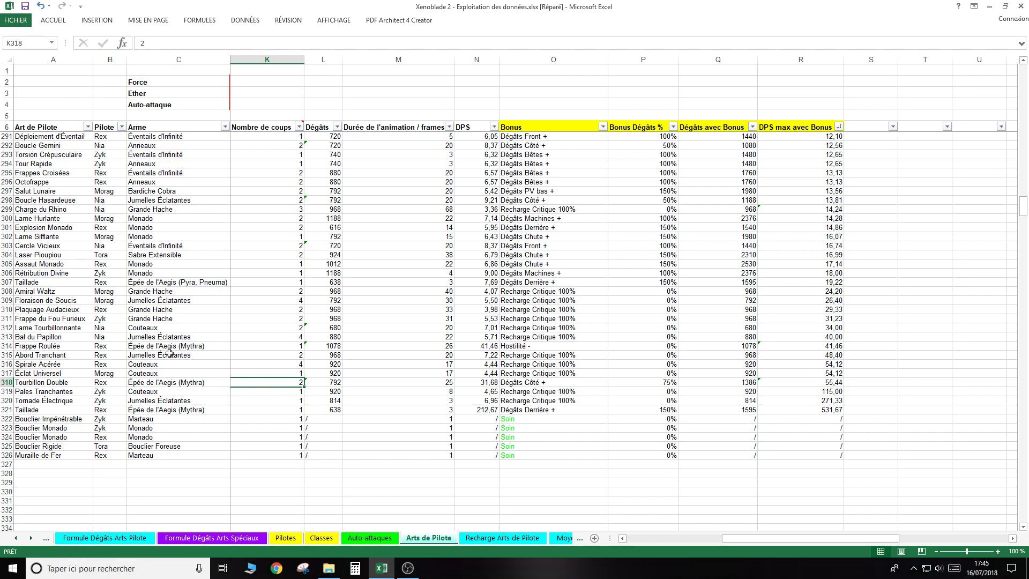
pyautogui.click(75, 346)
pyautogui.click(42, 410)
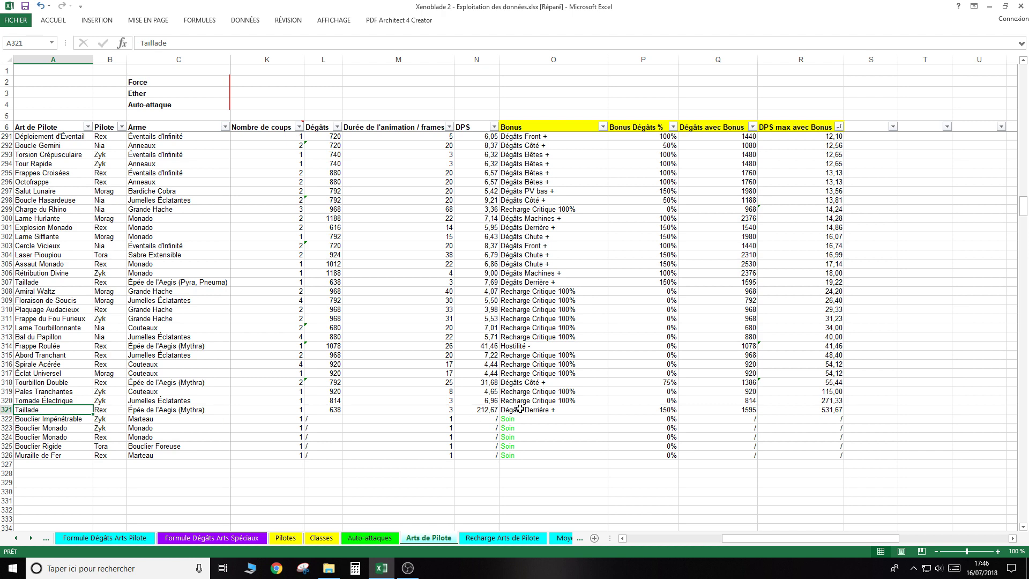
pyautogui.click(567, 393)
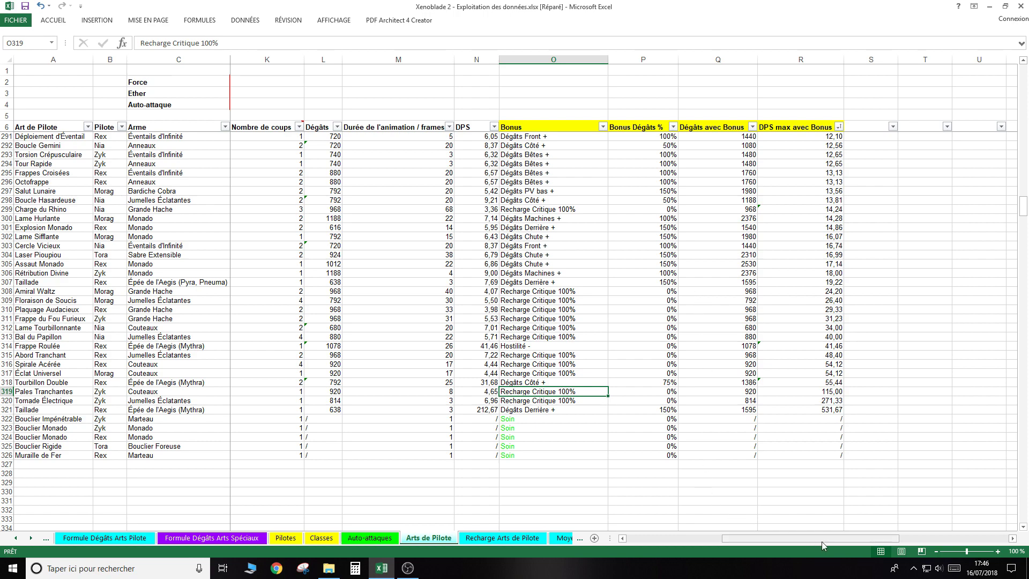
pyautogui.moveTo(821, 541)
pyautogui.mouseDown()
pyautogui.moveTo(604, 541)
pyautogui.moveTo(866, 535)
pyautogui.moveTo(700, 539)
pyautogui.mouseUp()
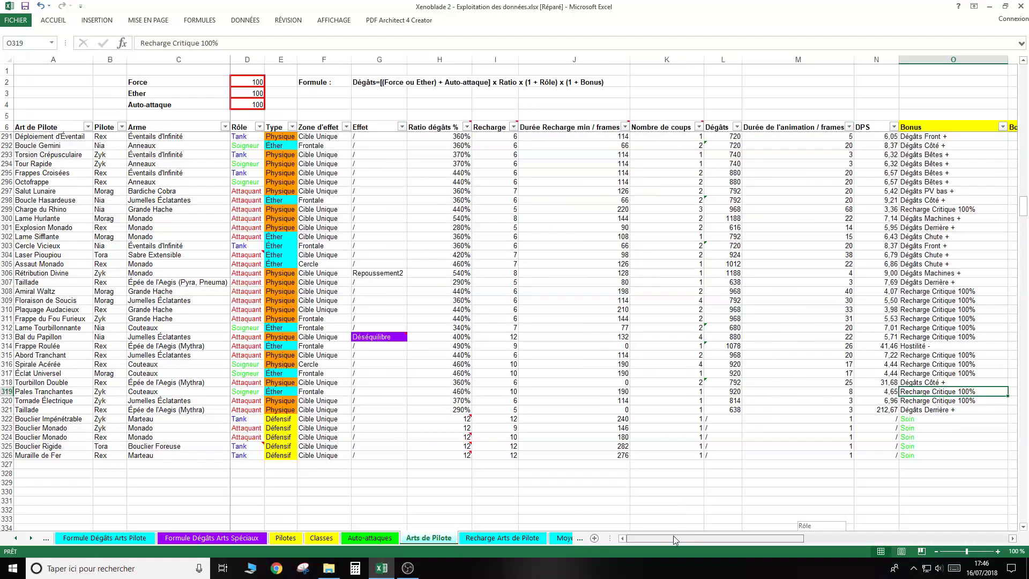
# Filter the Effet column to Déséquilibre only, leaving 19 of 320 arts.
pyautogui.scroll(3, 820, 293)
pyautogui.scroll(2, 858, 300)
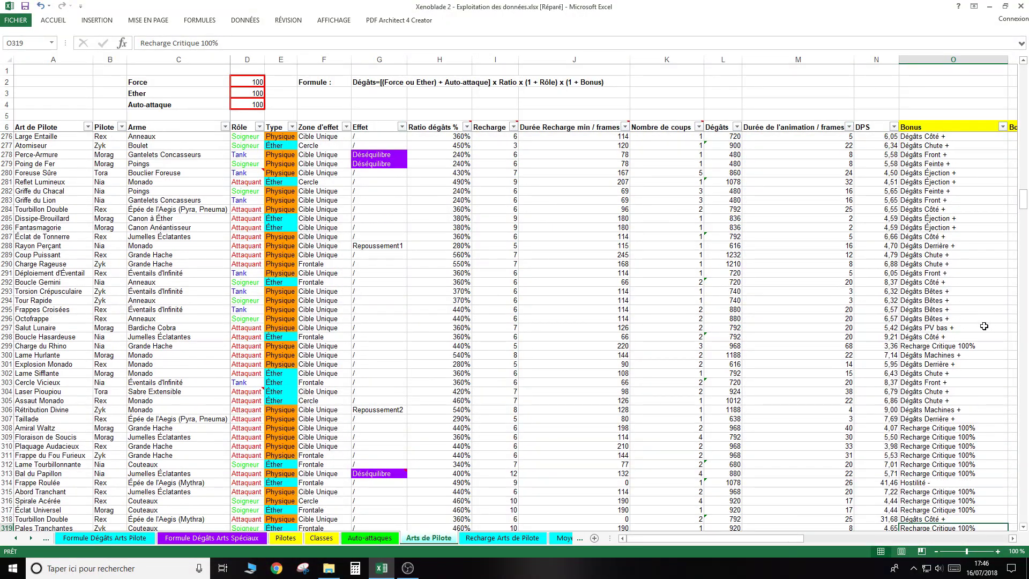
pyautogui.scroll(-4, 983, 324)
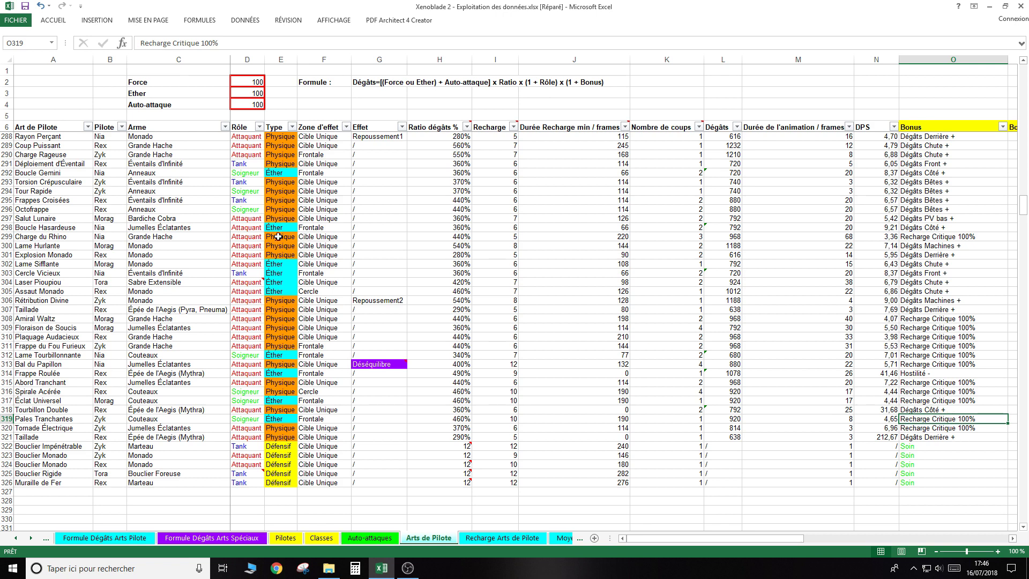
pyautogui.click(401, 126)
pyautogui.click(333, 232)
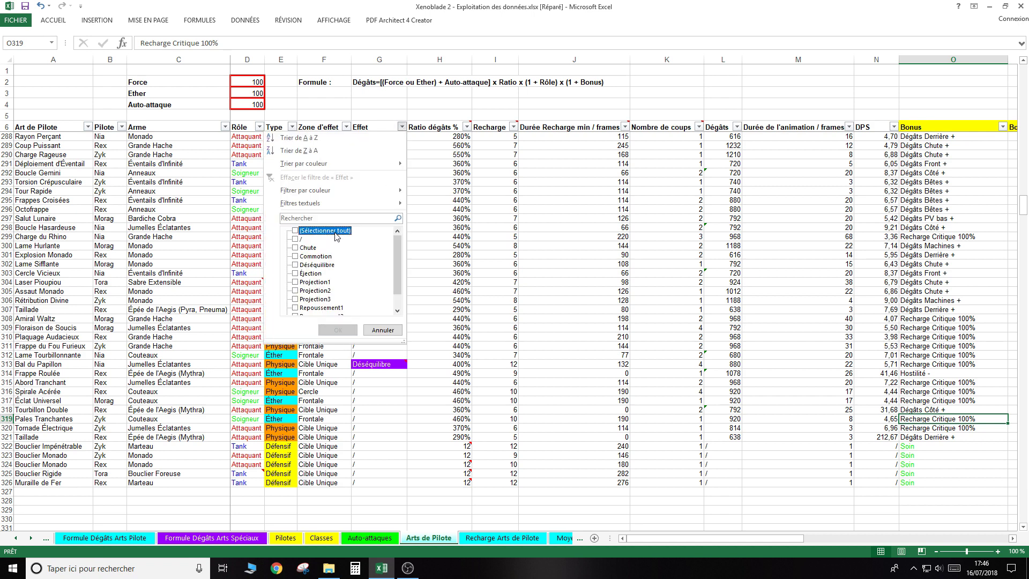
pyautogui.click(318, 264)
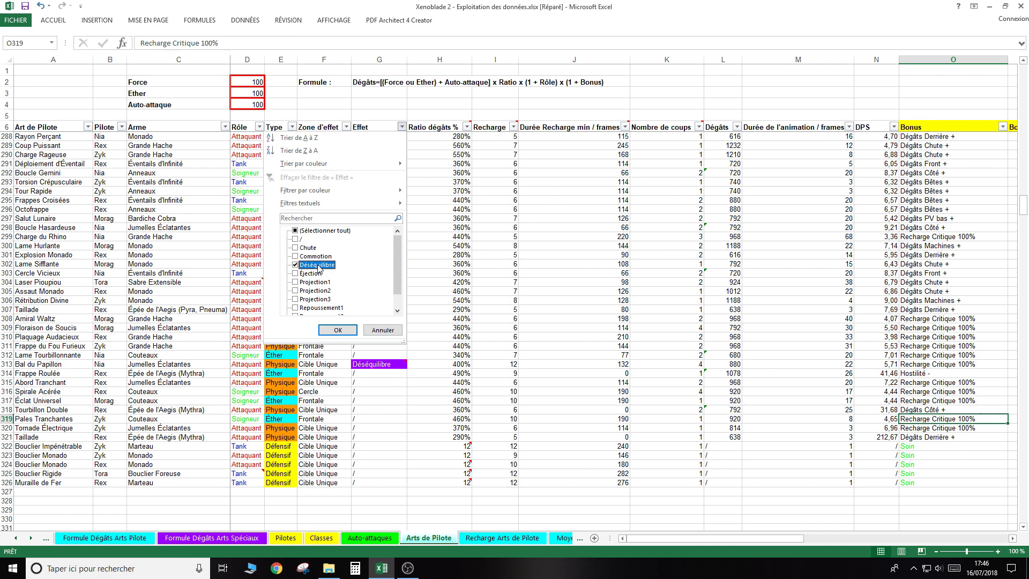
pyautogui.click(346, 329)
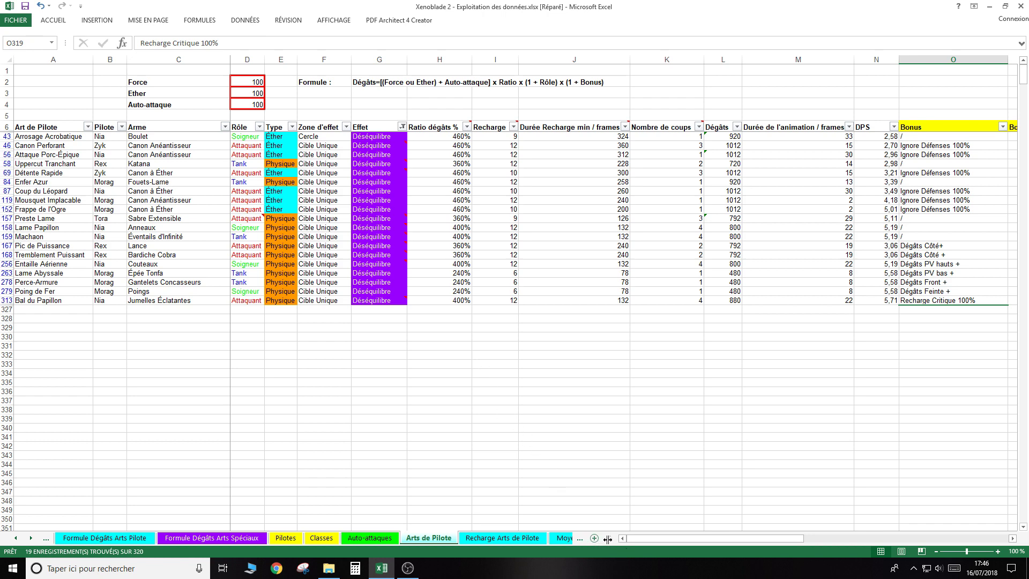
pyautogui.moveTo(607, 538); pyautogui.dragTo(865, 540)
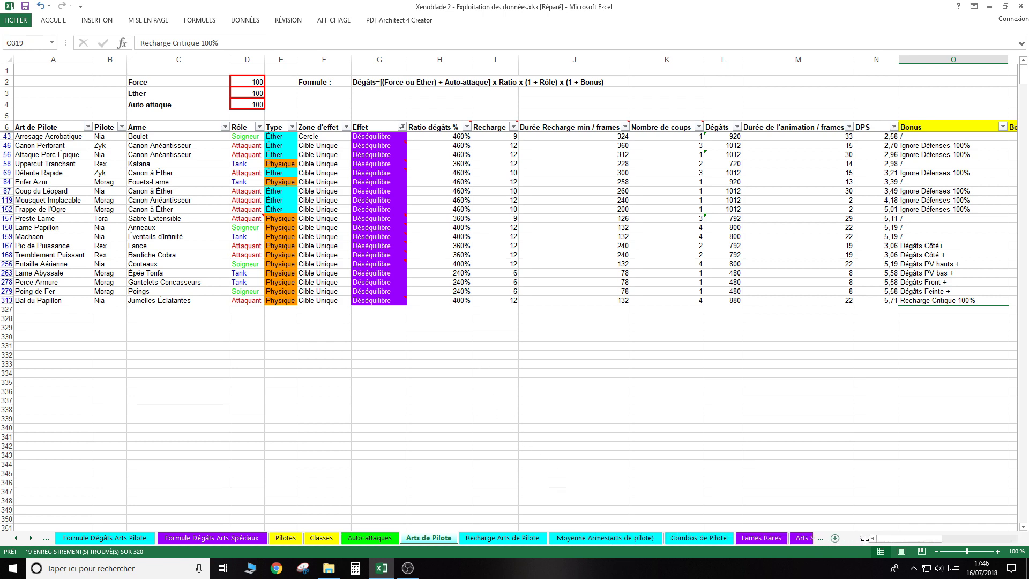
pyautogui.moveTo(864, 540); pyautogui.dragTo(796, 540)
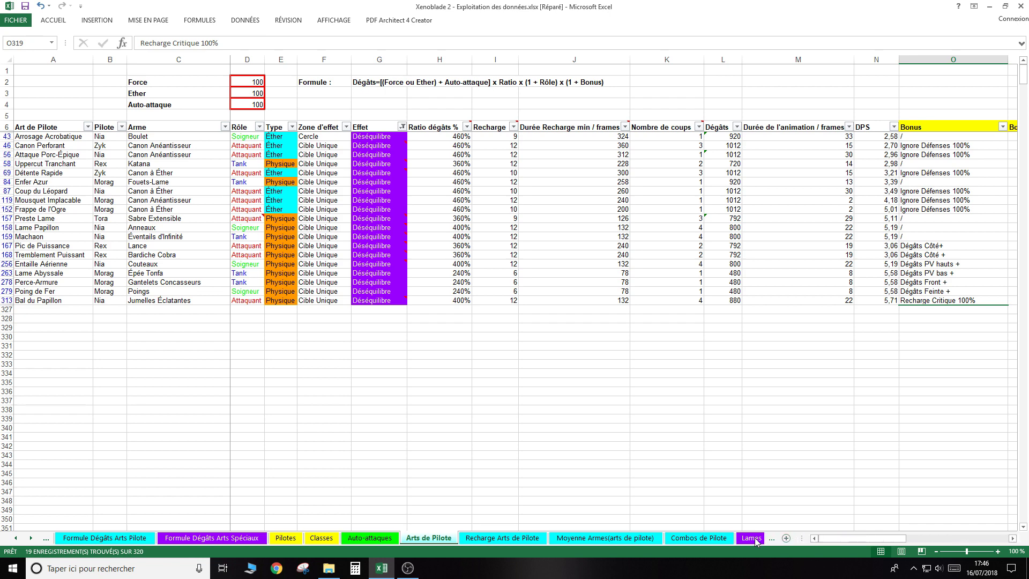
# Glance at the Combos de Pilote sheet, then reselect all Effet values on Arts de Pilote.
pyautogui.click(709, 538)
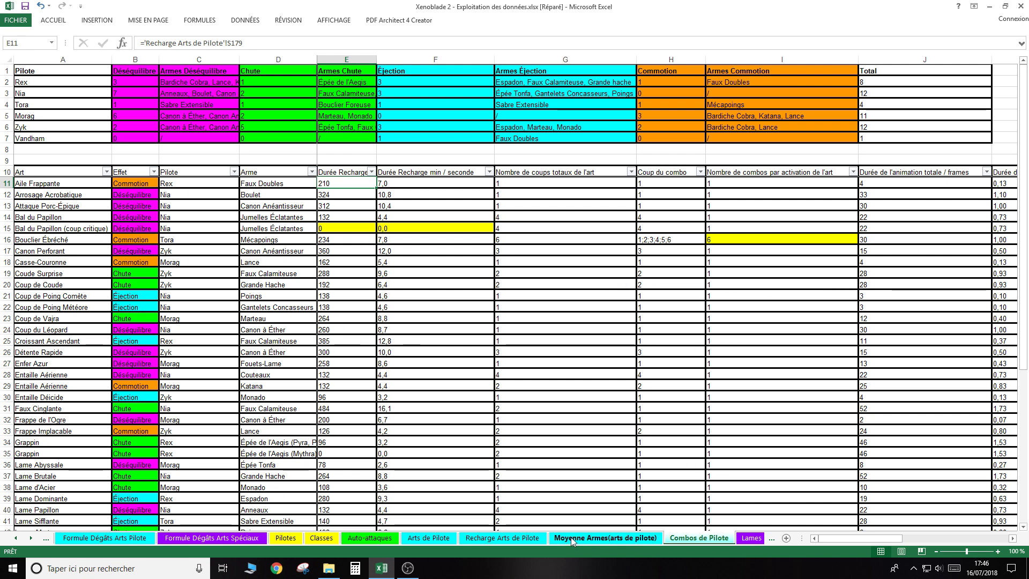
pyautogui.click(439, 538)
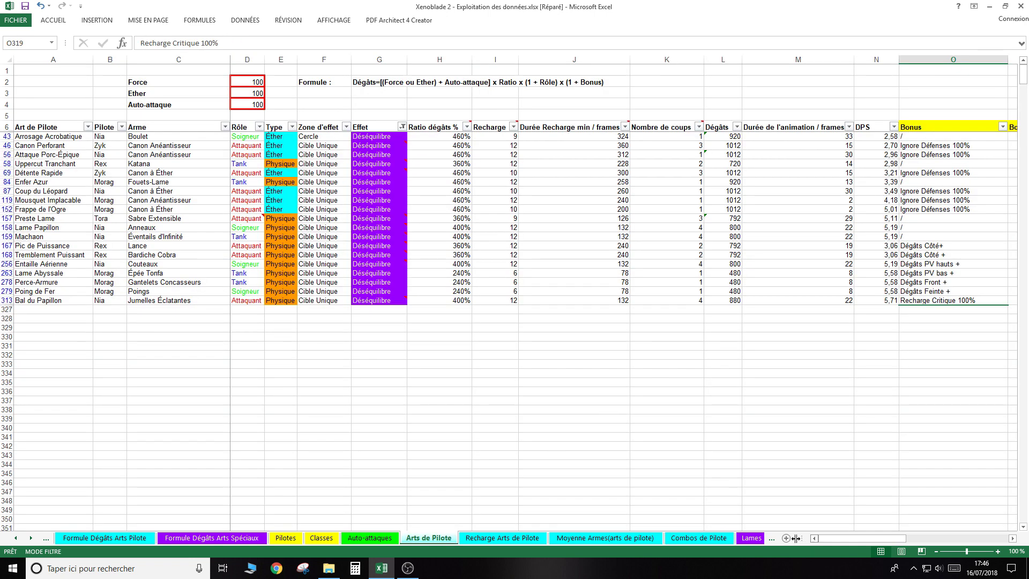
pyautogui.moveTo(796, 538); pyautogui.dragTo(605, 533)
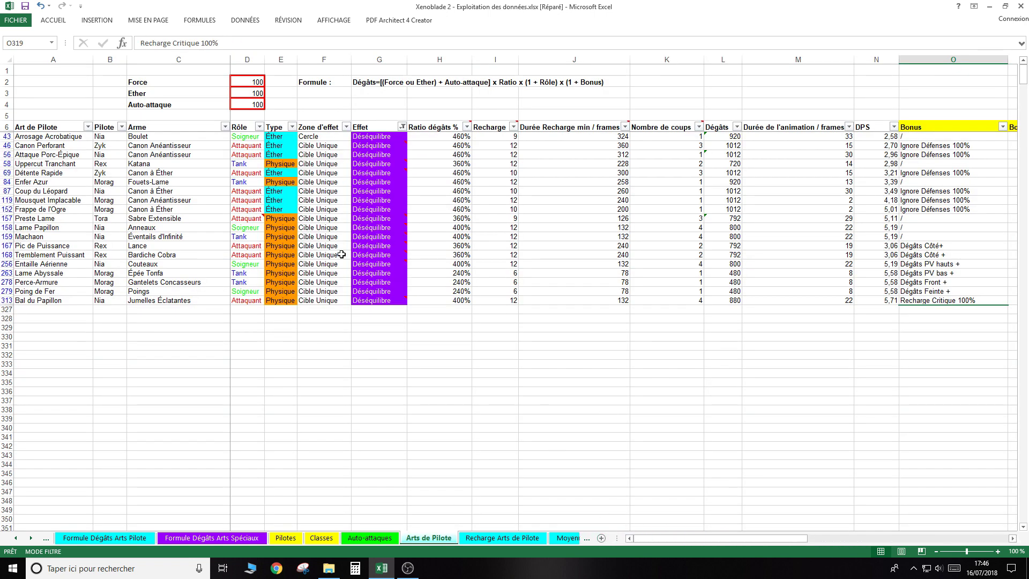
pyautogui.click(402, 127)
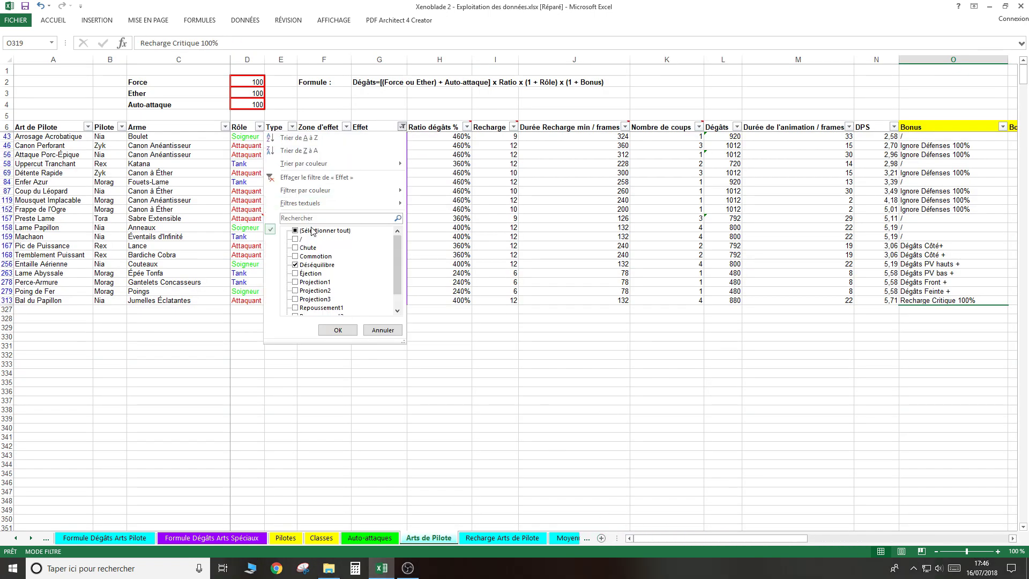
pyautogui.click(299, 230)
pyautogui.click(335, 328)
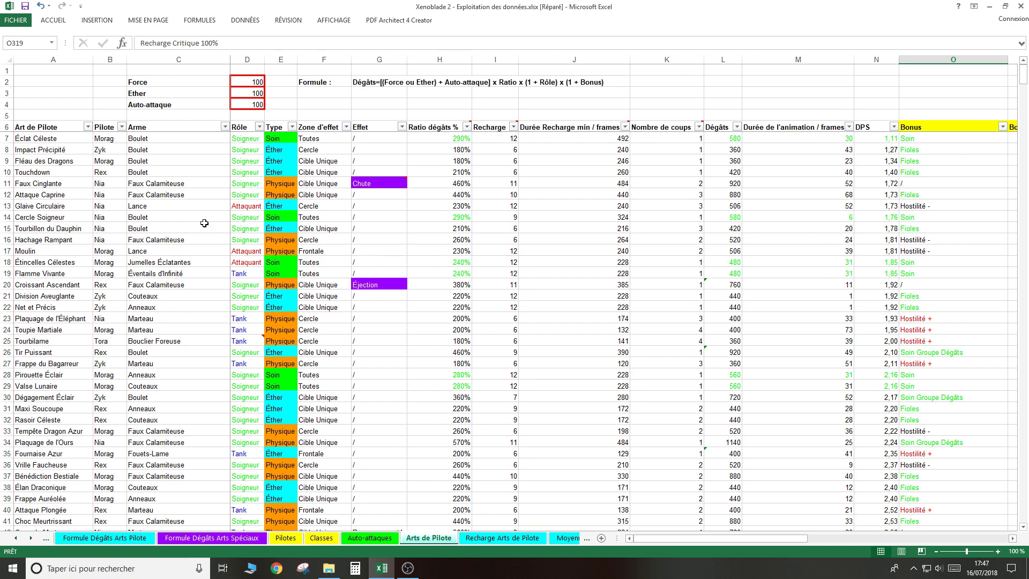
# Set the Arme filter to Katana only, leaving 16 of 320 Tank-role arts.
pyautogui.click(224, 127)
pyautogui.click(170, 231)
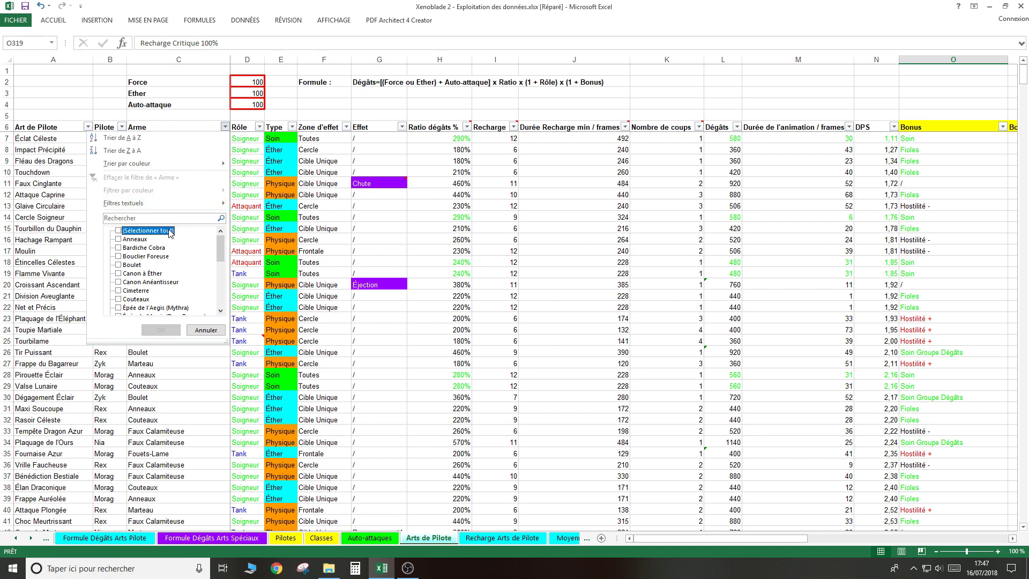
pyautogui.scroll(-2, 173, 274)
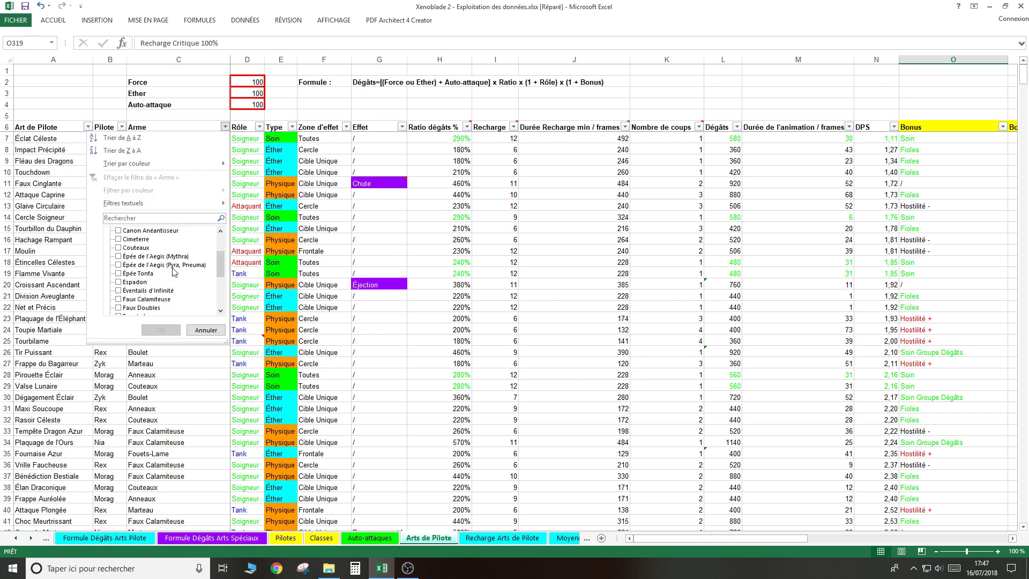
pyautogui.scroll(-3, 172, 270)
pyautogui.click(127, 265)
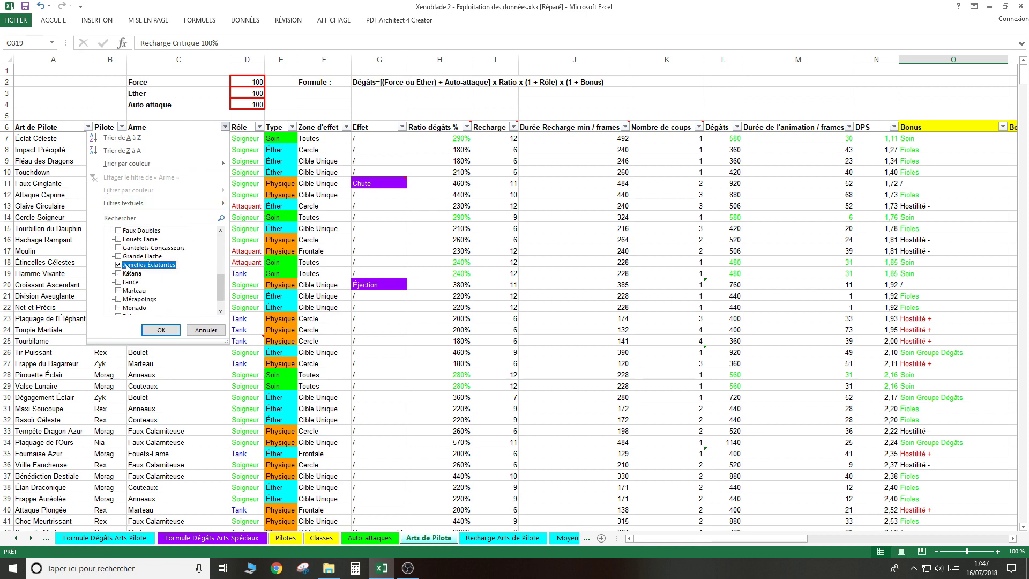
pyautogui.click(127, 265)
pyautogui.click(130, 273)
pyautogui.click(161, 329)
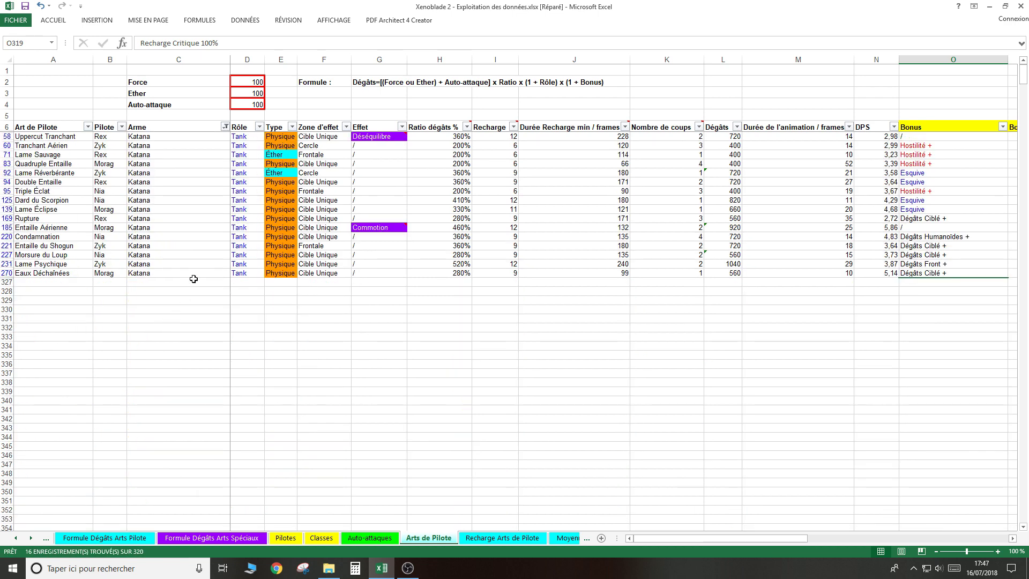
pyautogui.click(362, 363)
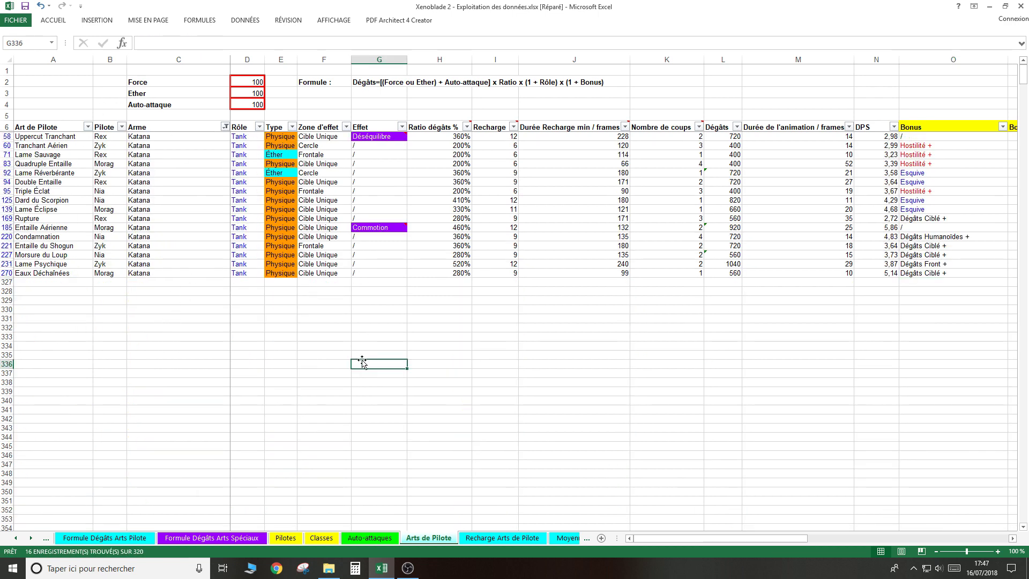
pyautogui.click(121, 127)
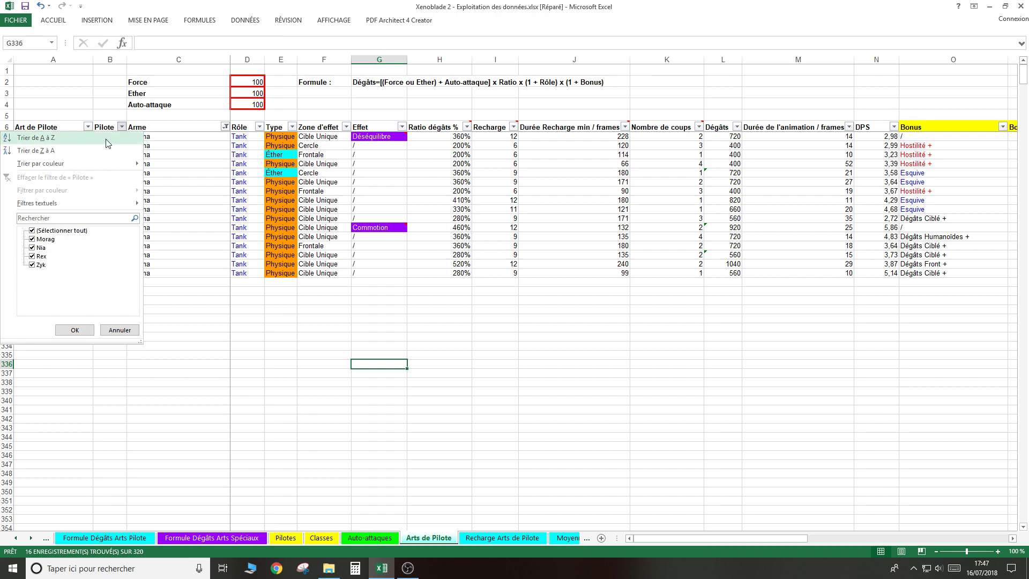
# Sort the Katana arts by Pilote A to Z, then inspect Dard du Scorpion's Effet and Double Entaille's Recharge.
pyautogui.click(107, 138)
pyautogui.click(155, 336)
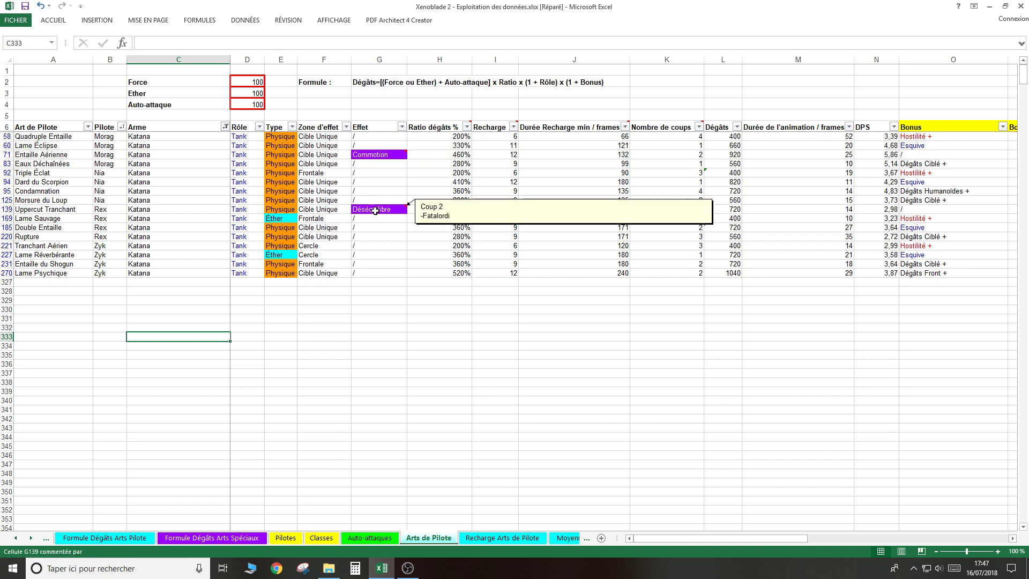
pyautogui.moveTo(378, 209)
pyautogui.click(376, 181)
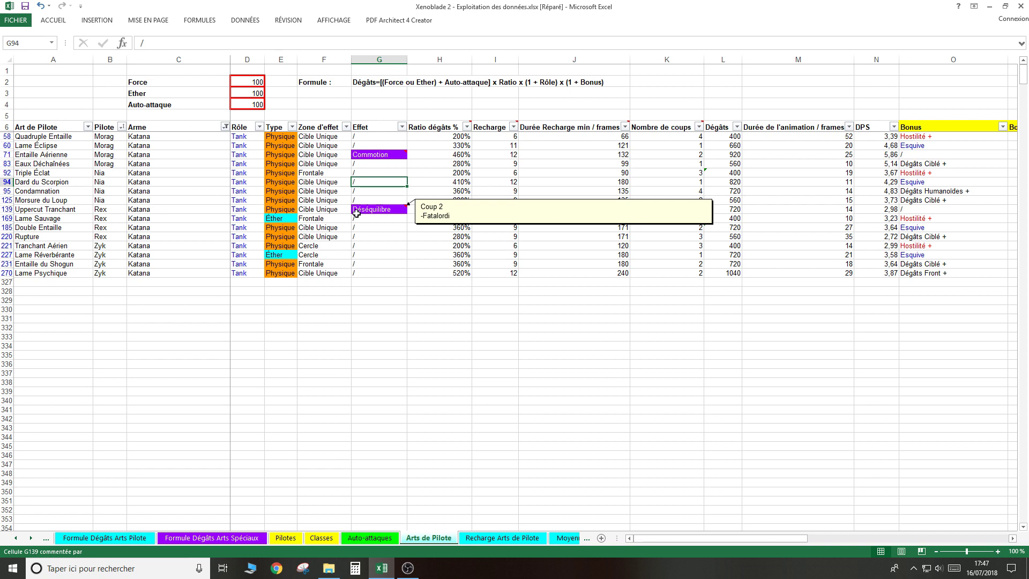
pyautogui.click(514, 228)
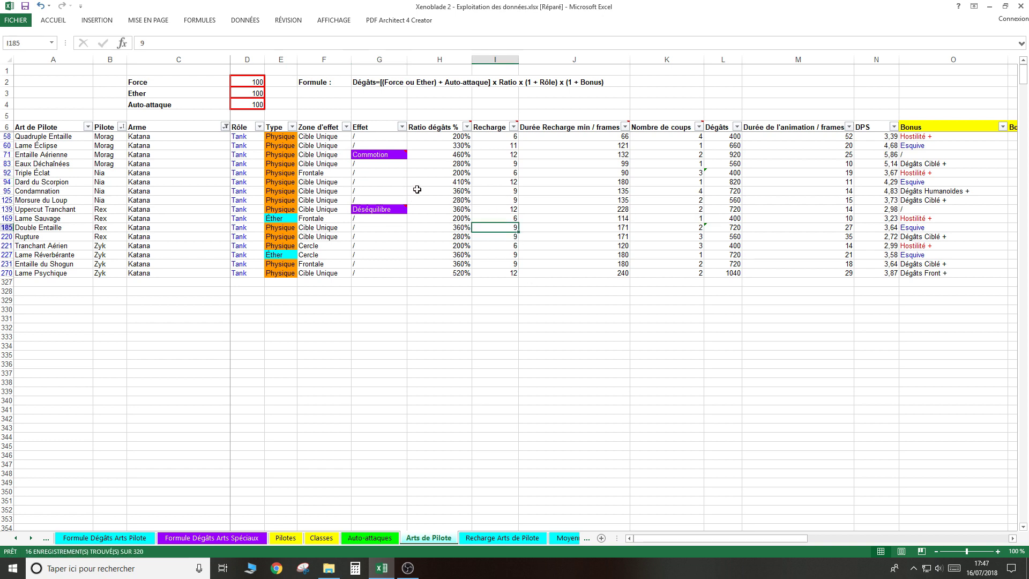
pyautogui.click(383, 181)
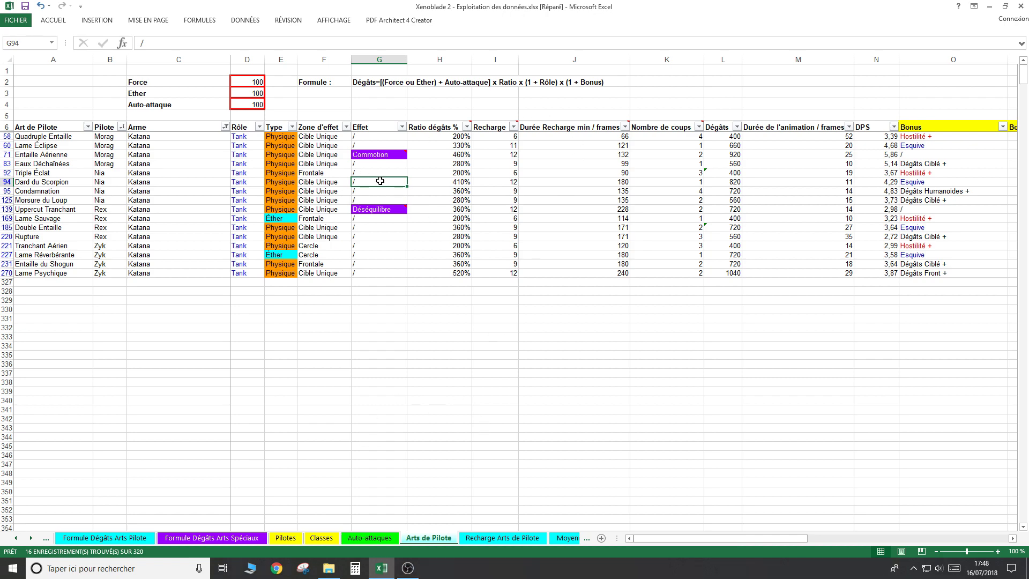
# On the Auto-attaques sheet, reset the Arme filter to show all weapons.
pyautogui.click(369, 537)
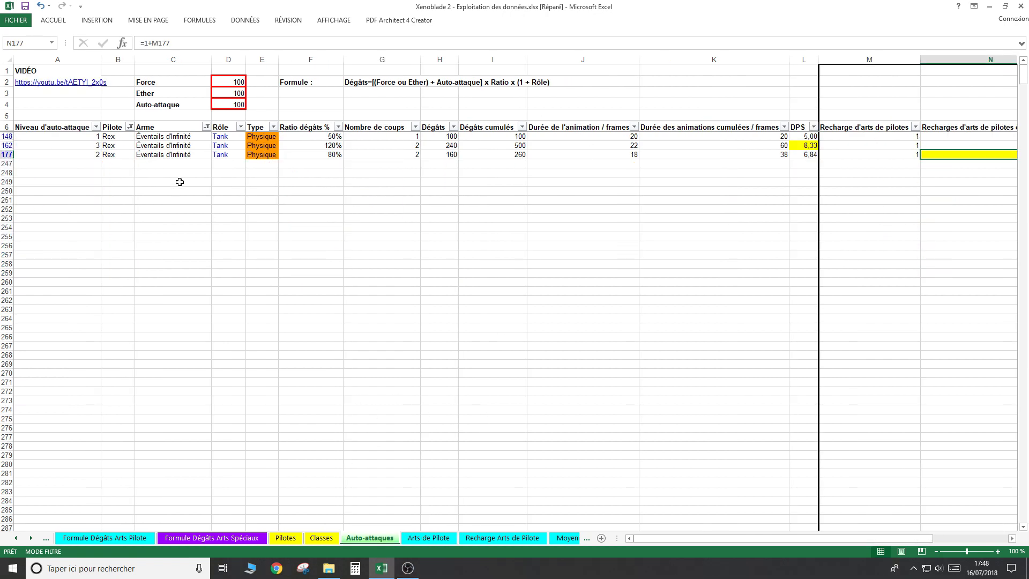
pyautogui.click(205, 126)
pyautogui.click(131, 236)
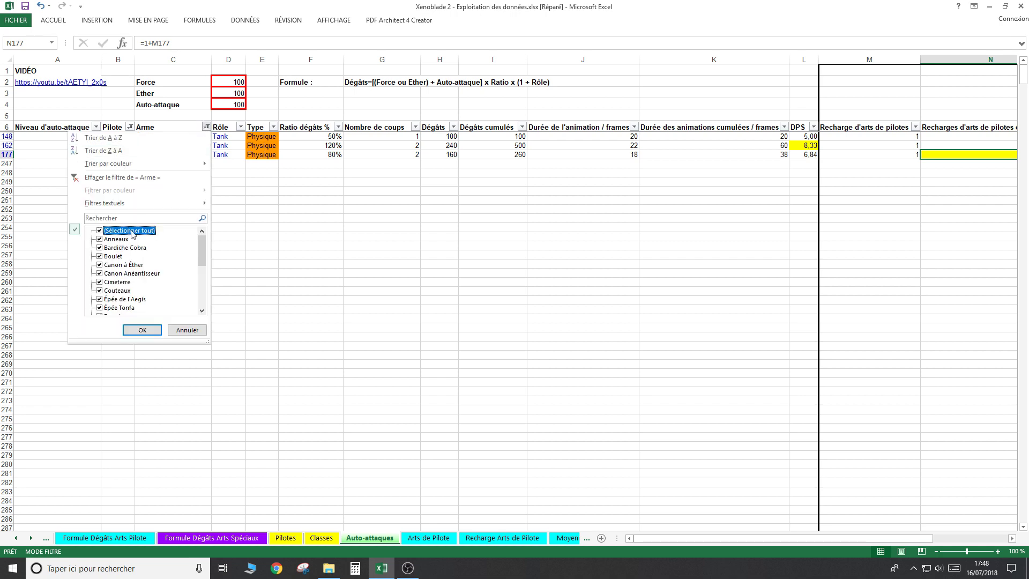
pyautogui.click(150, 329)
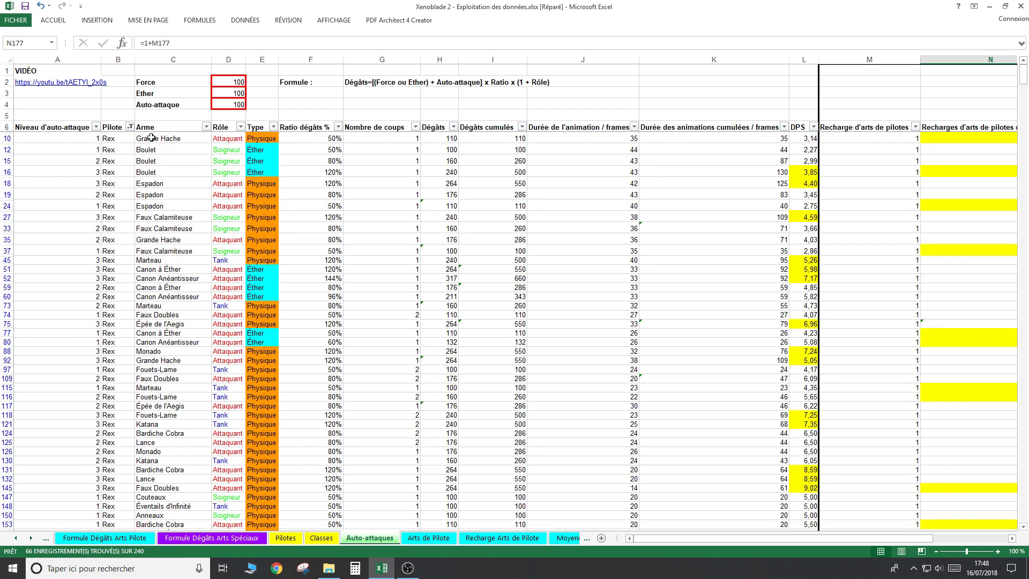
# Filter Auto-attaques to Katana rows only, with every pilot included.
pyautogui.click(204, 127)
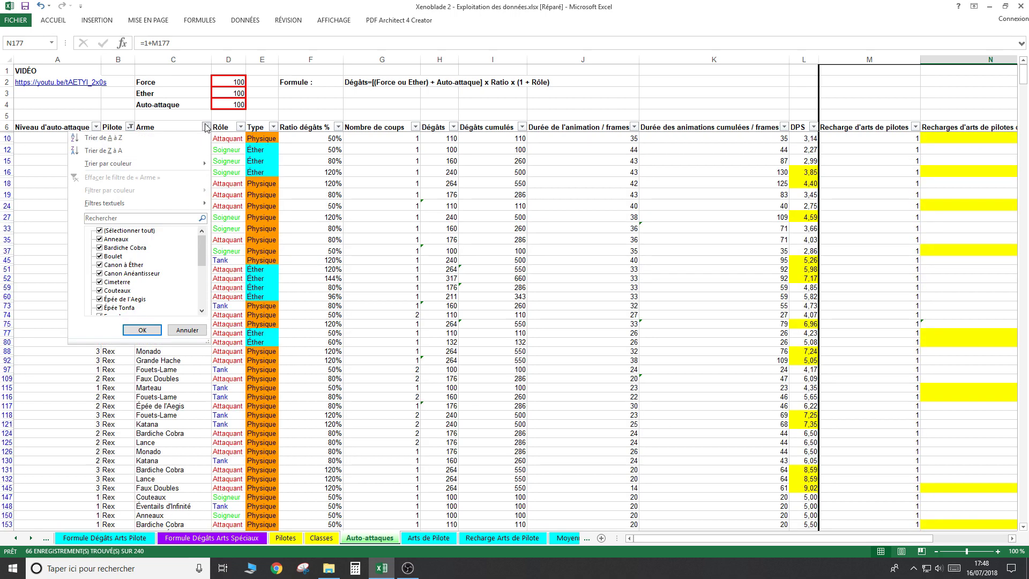
pyautogui.click(150, 231)
pyautogui.scroll(-2, 154, 266)
pyautogui.scroll(-2, 147, 268)
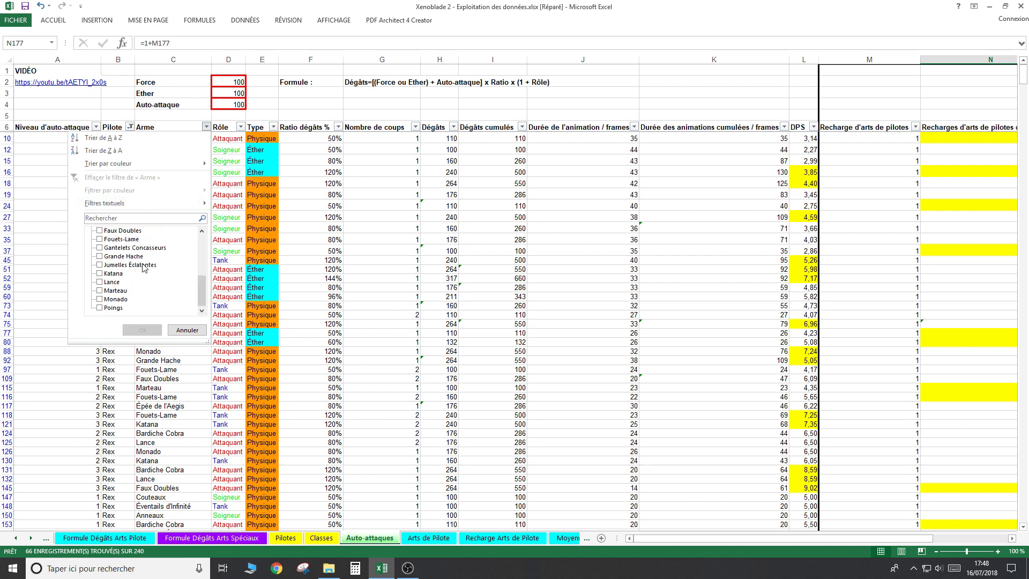
pyautogui.click(113, 274)
pyautogui.click(142, 330)
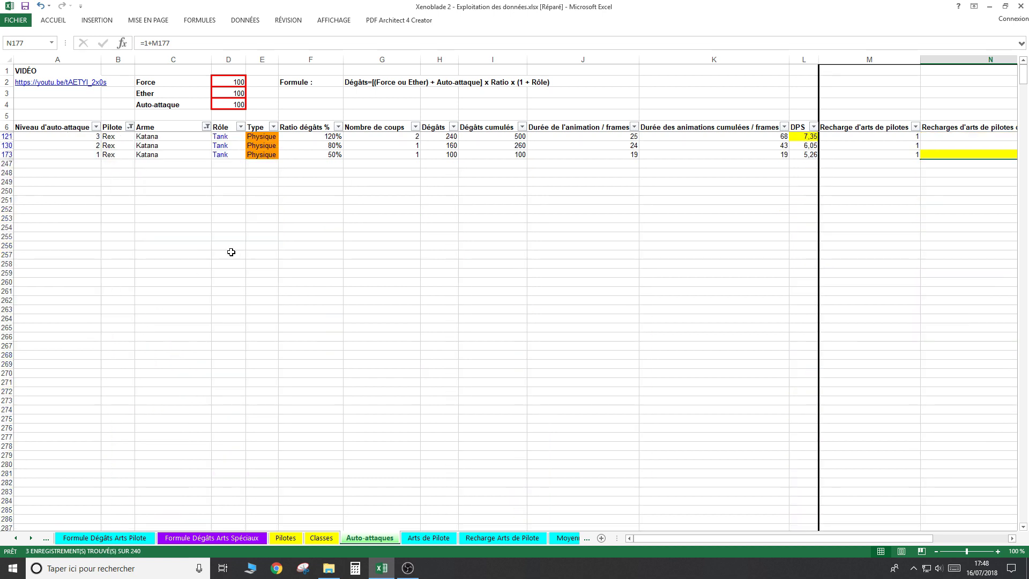
pyautogui.click(129, 127)
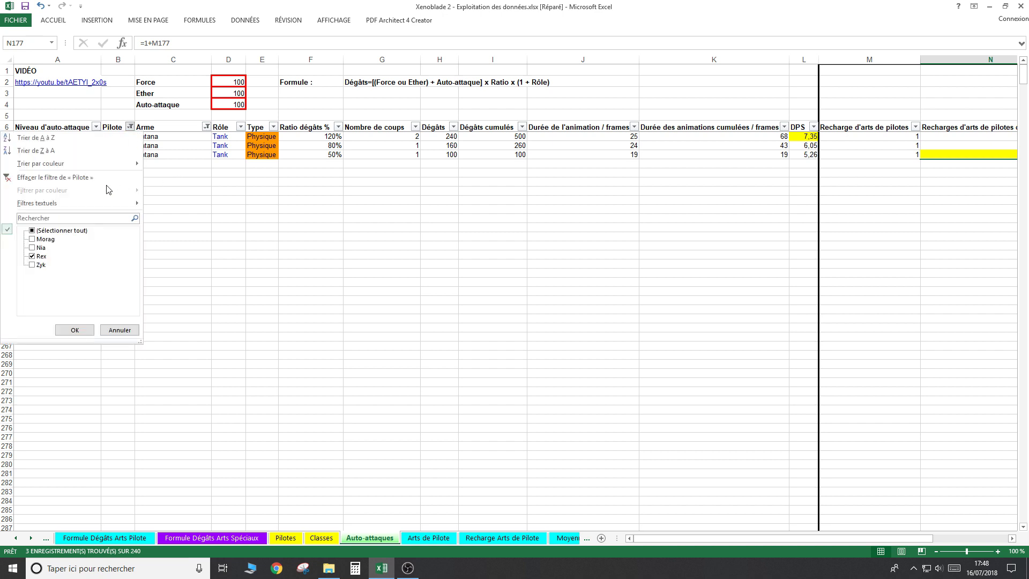
pyautogui.click(58, 231)
pyautogui.click(75, 330)
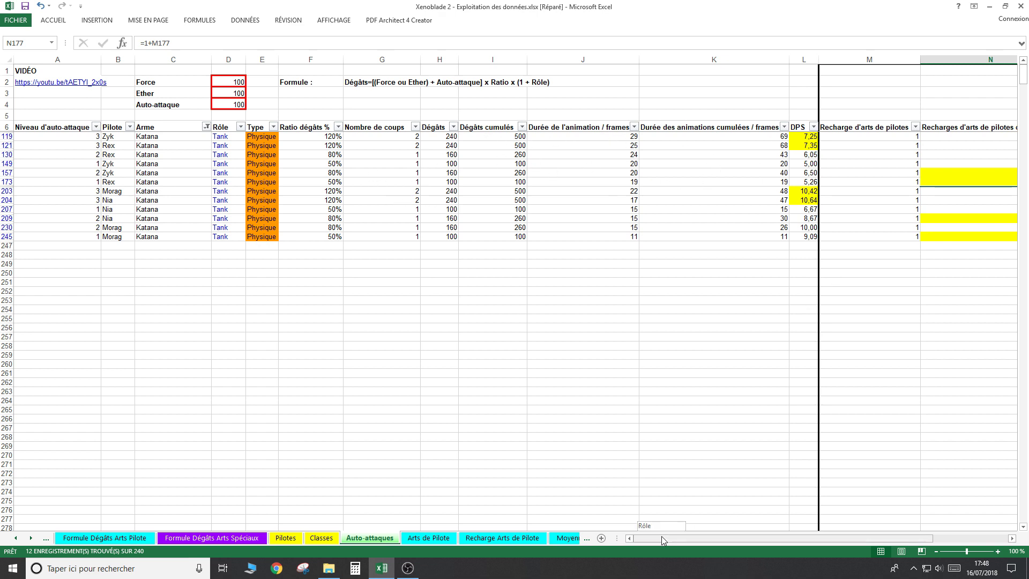
# Sort by recharge ratio (column O) ascending and inspect the cumulative recharge formulas in N204–N245.
pyautogui.moveTo(662, 538); pyautogui.dragTo(743, 539)
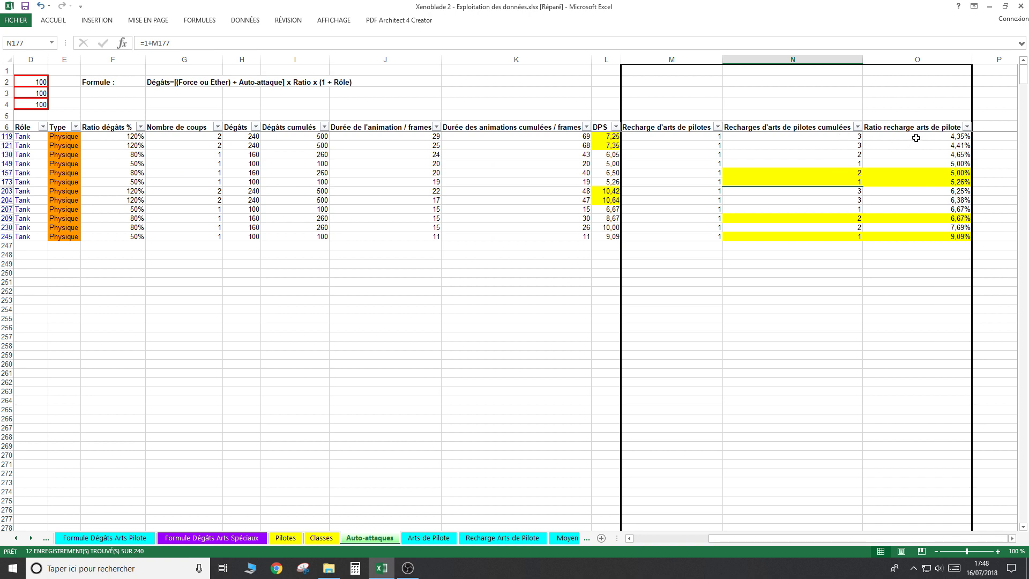
pyautogui.click(966, 127)
pyautogui.click(910, 138)
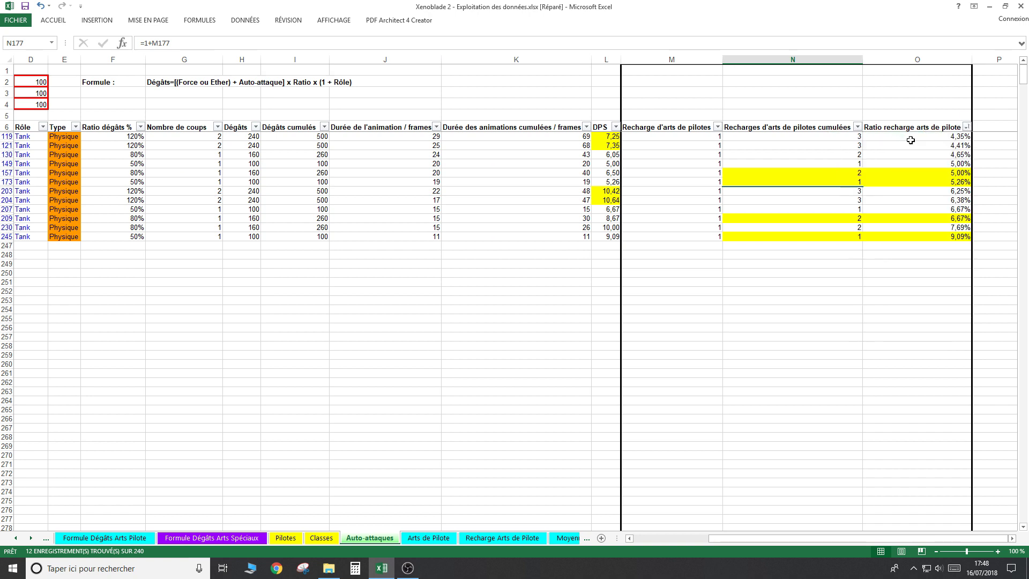
pyautogui.click(910, 236)
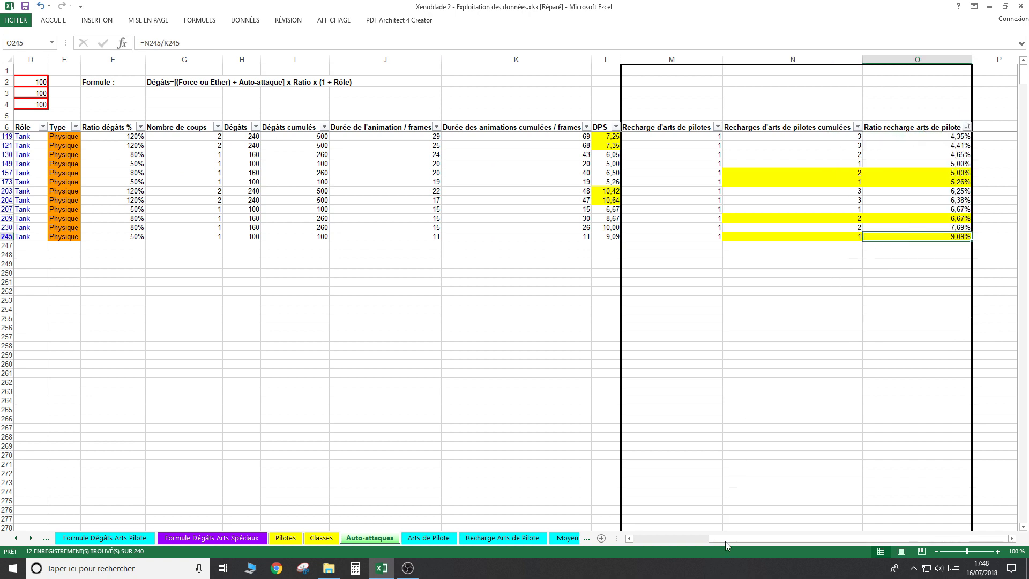
pyautogui.moveTo(725, 539)
pyautogui.mouseDown()
pyautogui.moveTo(659, 538)
pyautogui.moveTo(679, 537)
pyautogui.mouseUp()
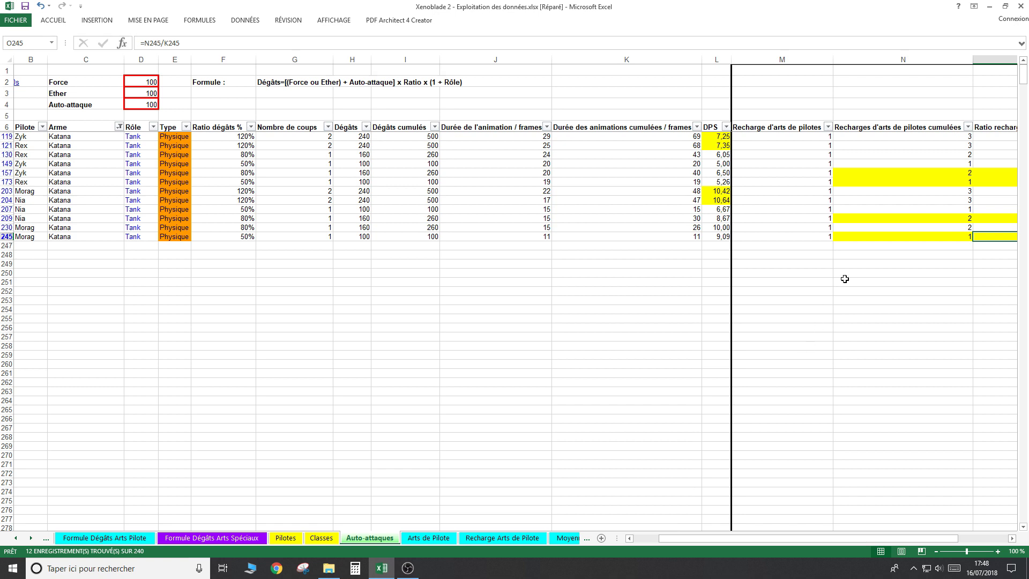
pyautogui.click(948, 236)
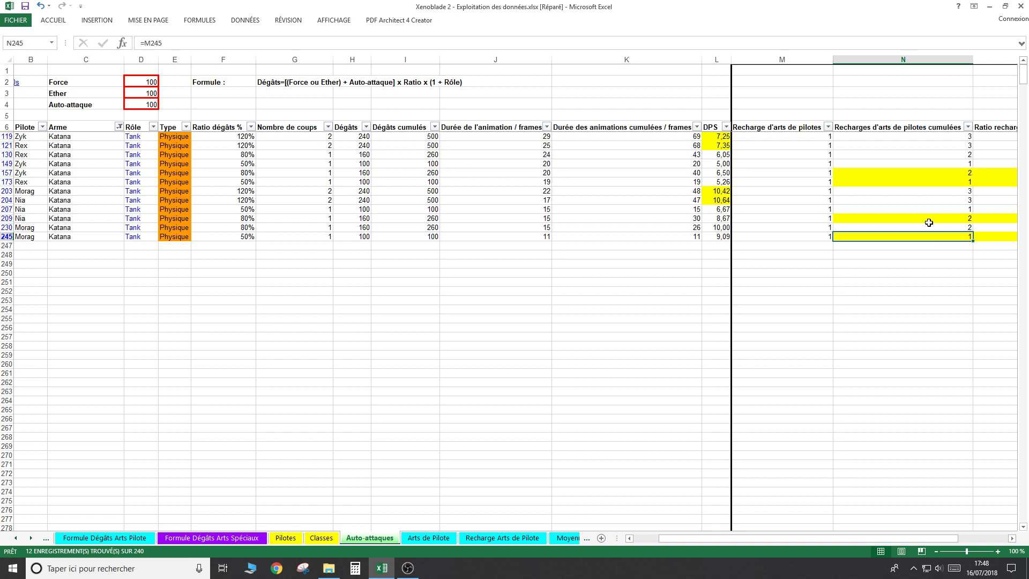
pyautogui.click(925, 226)
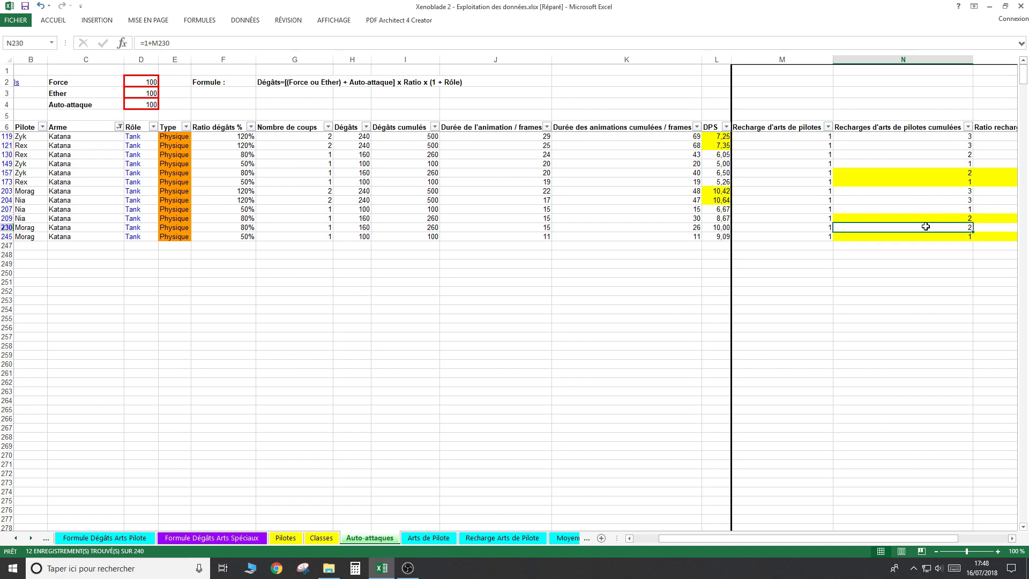
pyautogui.click(920, 213)
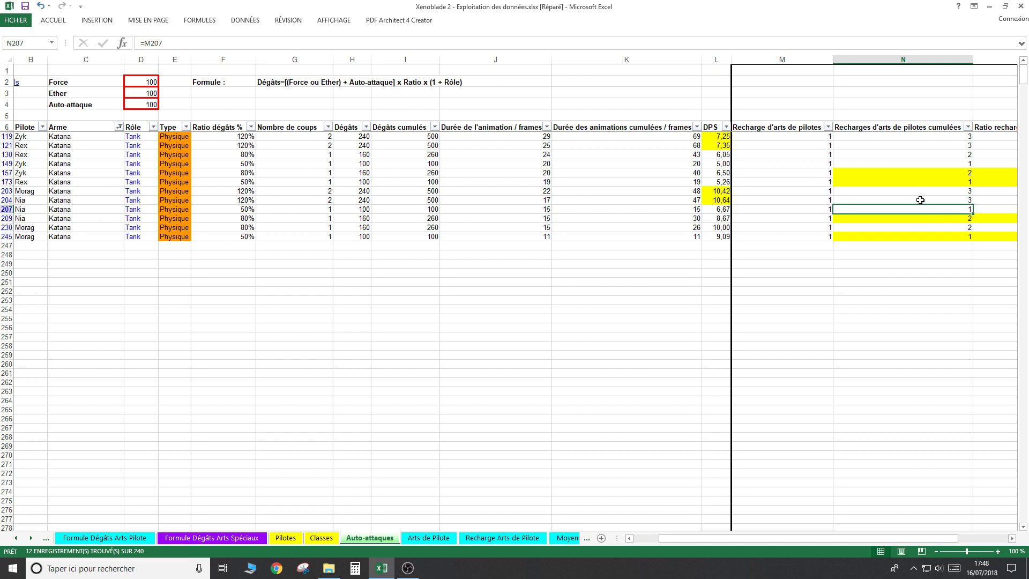
pyautogui.moveTo(921, 200); pyautogui.dragTo(916, 214)
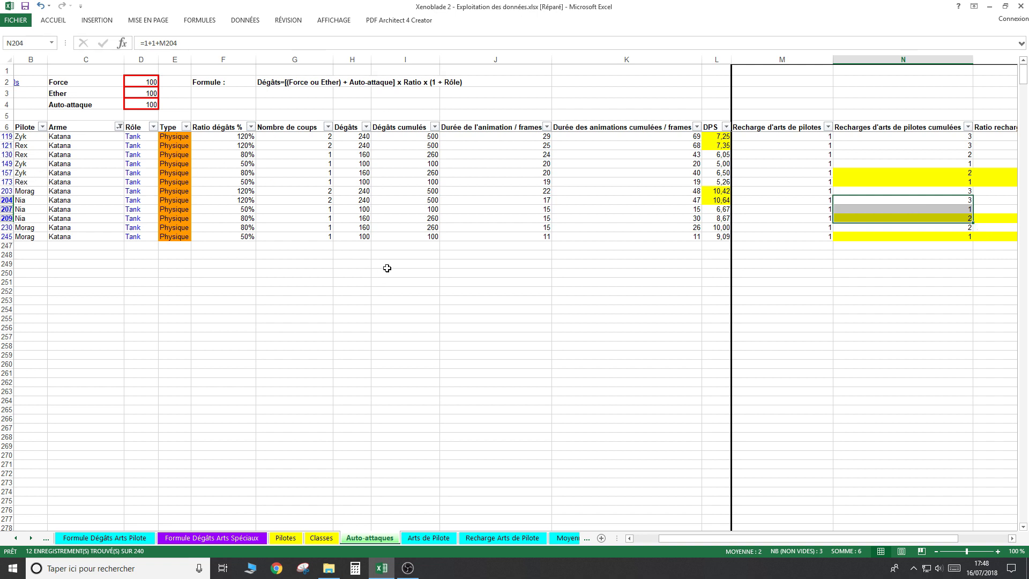
# On Arts de Pilote, check the H139 and H71 damage ratios, then sort Durée Recharge shortest first.
pyautogui.click(436, 538)
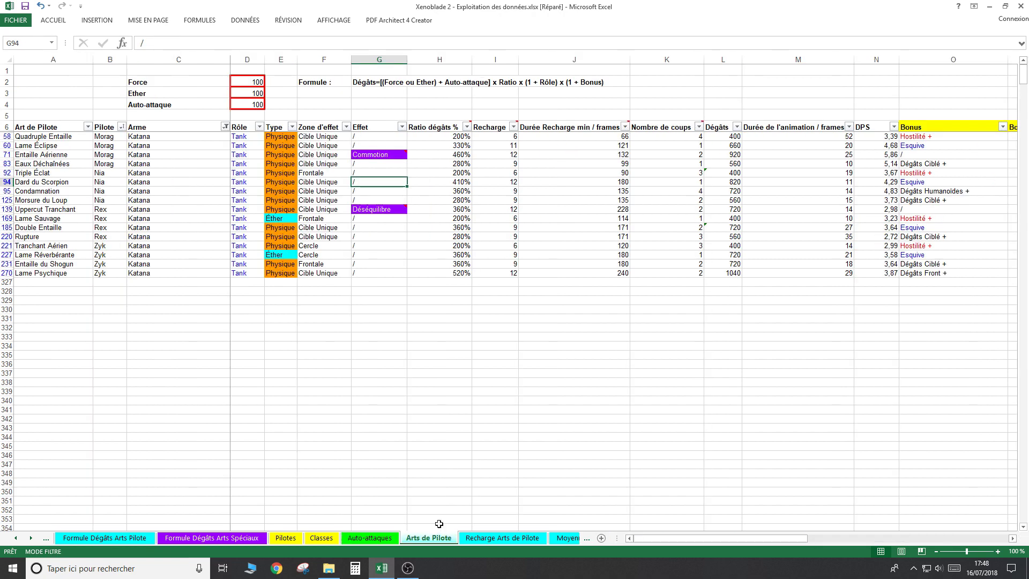
pyautogui.moveTo(376, 208)
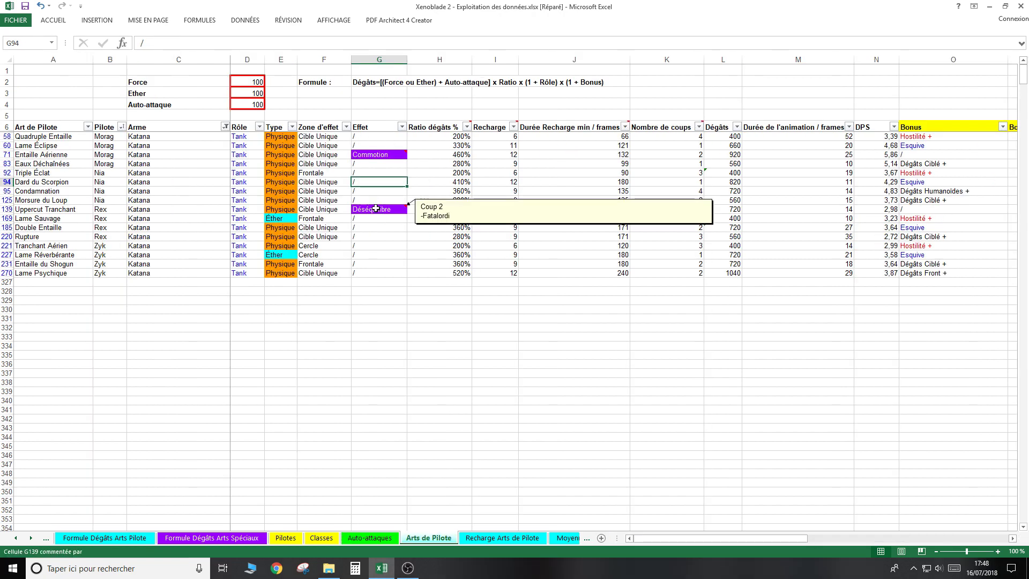
pyautogui.click(454, 208)
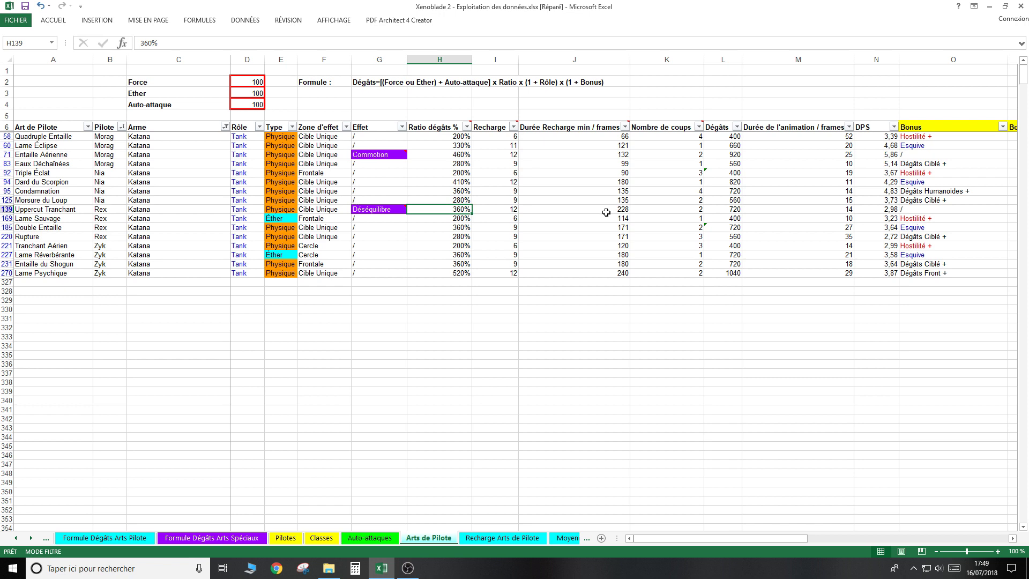
pyautogui.click(458, 155)
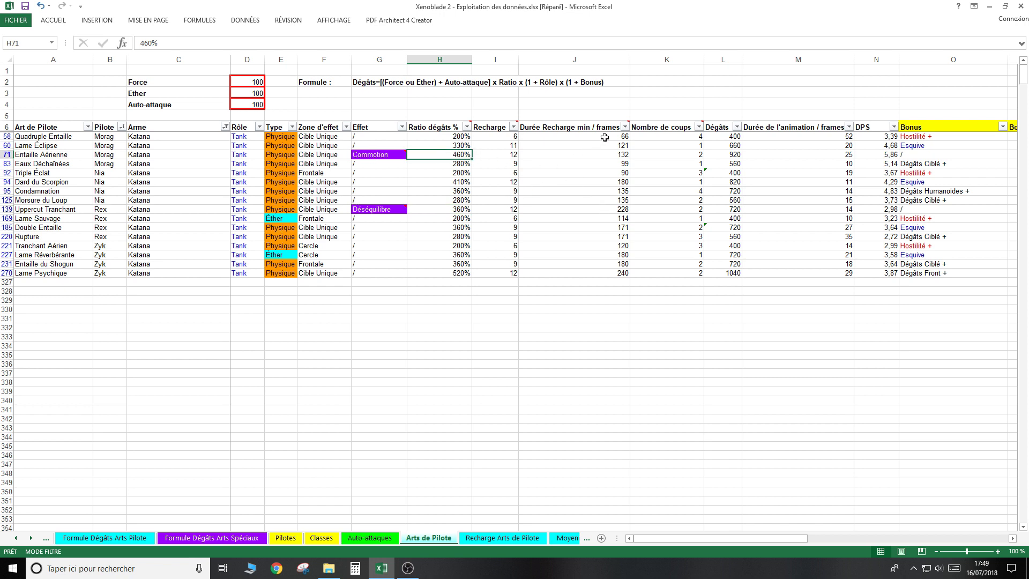
pyautogui.click(625, 127)
pyautogui.click(560, 138)
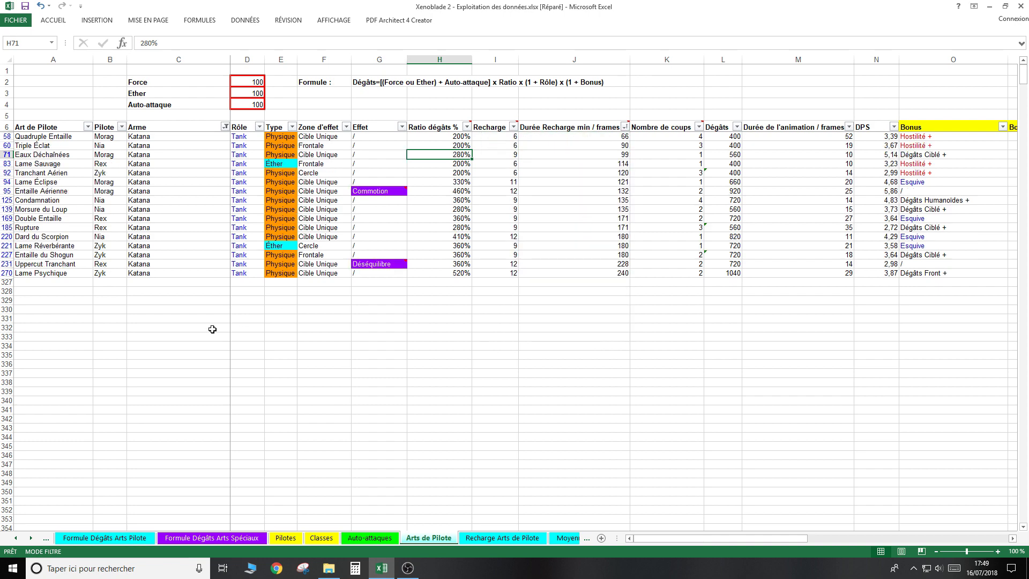
pyautogui.click(549, 138)
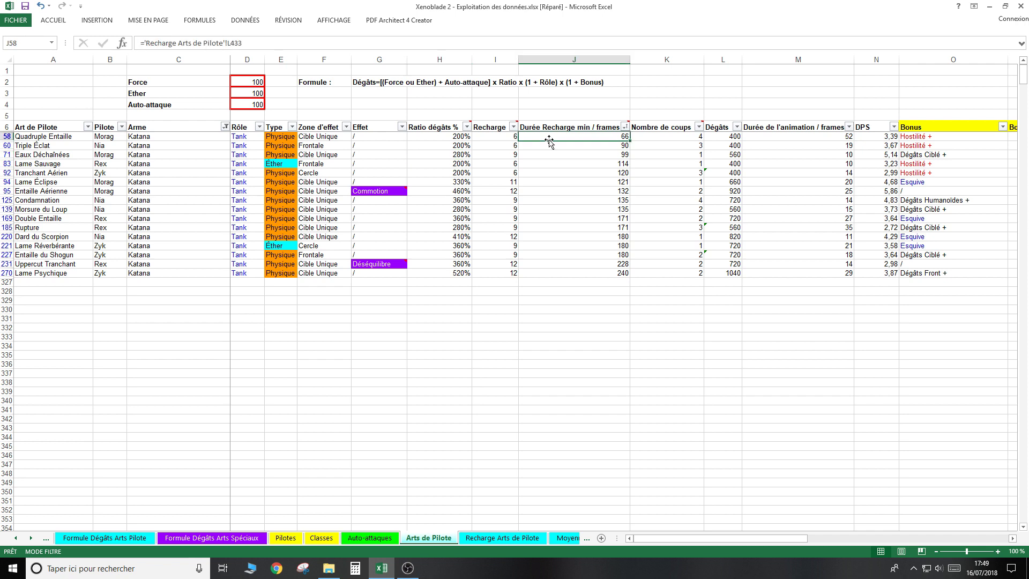
pyautogui.click(118, 139)
pyautogui.click(114, 146)
pyautogui.click(112, 155)
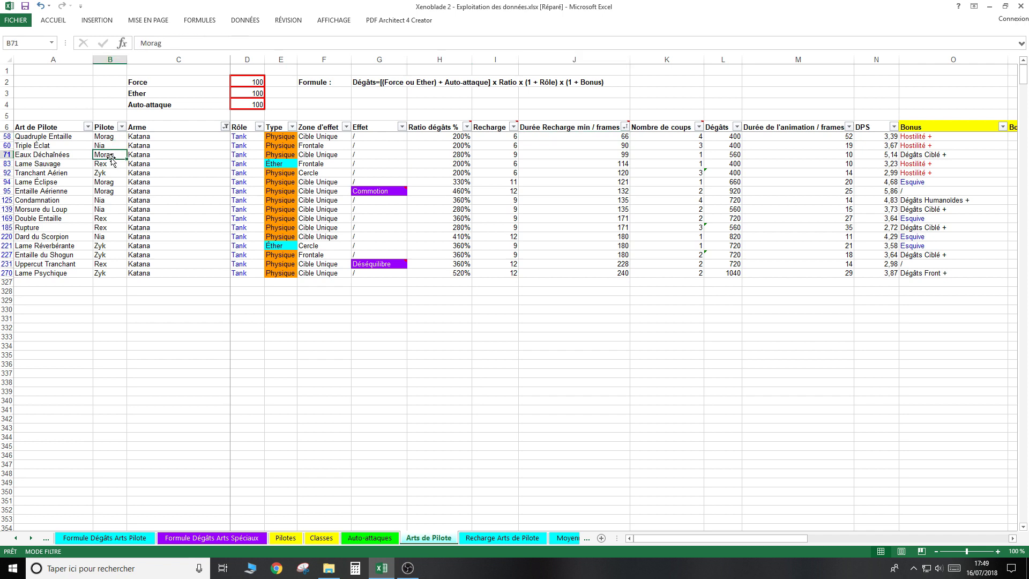
pyautogui.moveTo(109, 163); pyautogui.dragTo(113, 174)
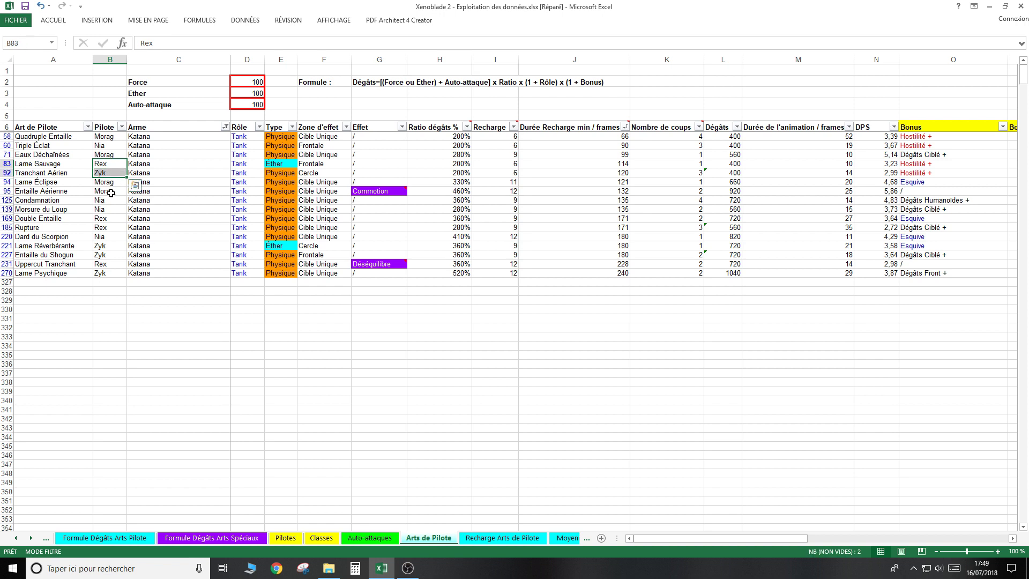
pyautogui.moveTo(111, 193); pyautogui.dragTo(110, 141)
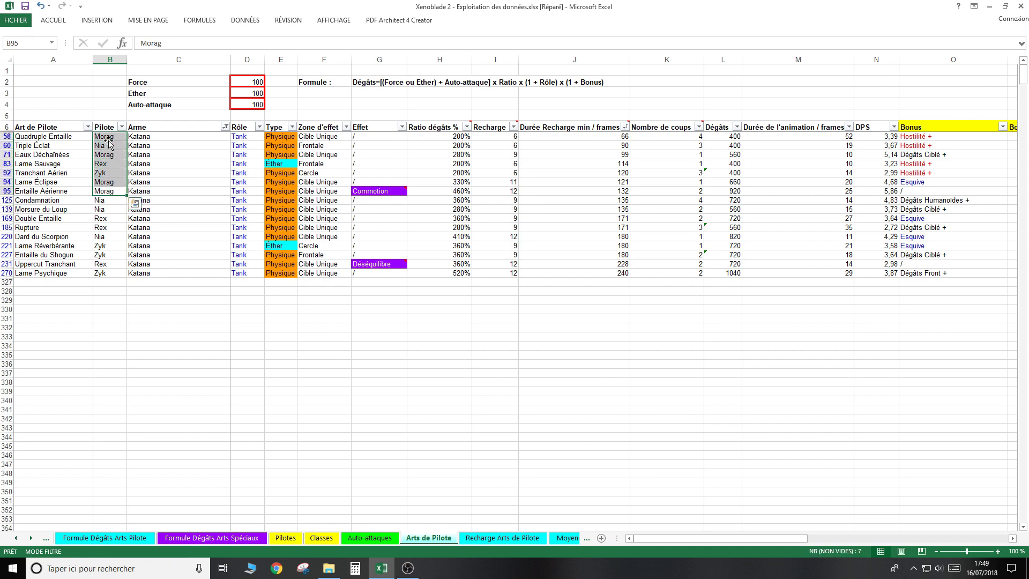
pyautogui.moveTo(112, 273); pyautogui.dragTo(111, 253)
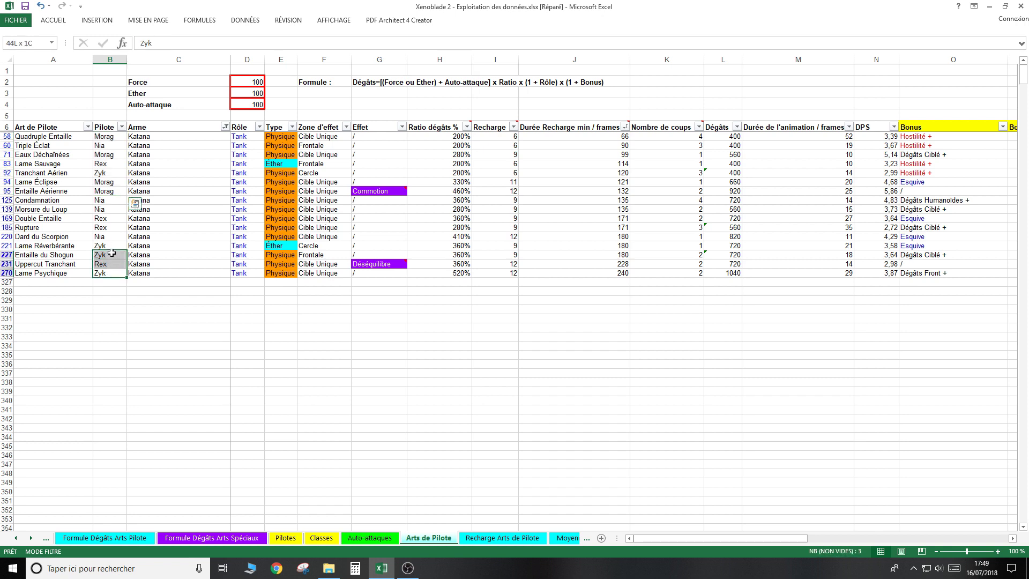
pyautogui.click(255, 311)
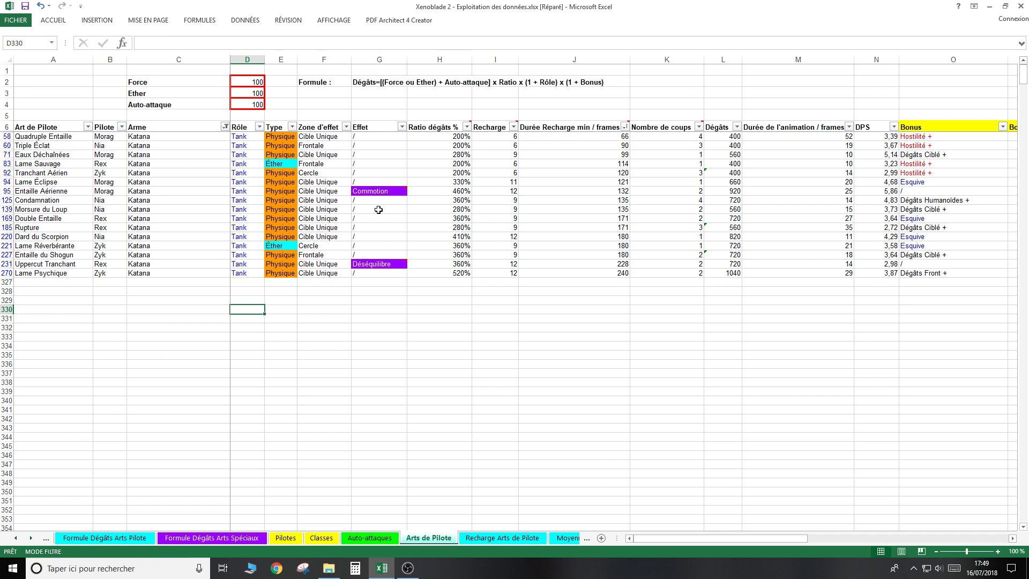
pyautogui.click(380, 174)
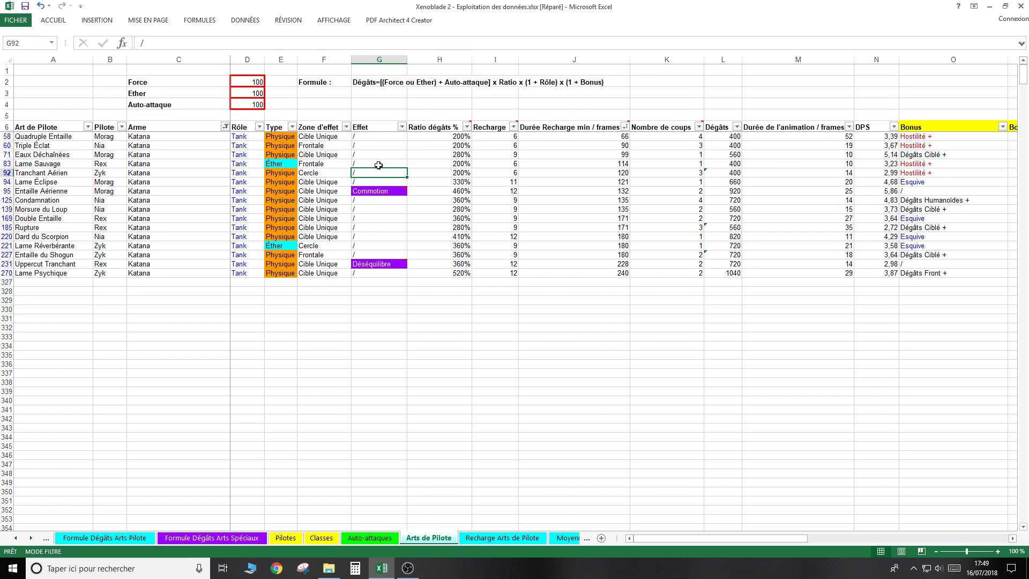
pyautogui.click(378, 165)
pyautogui.click(375, 210)
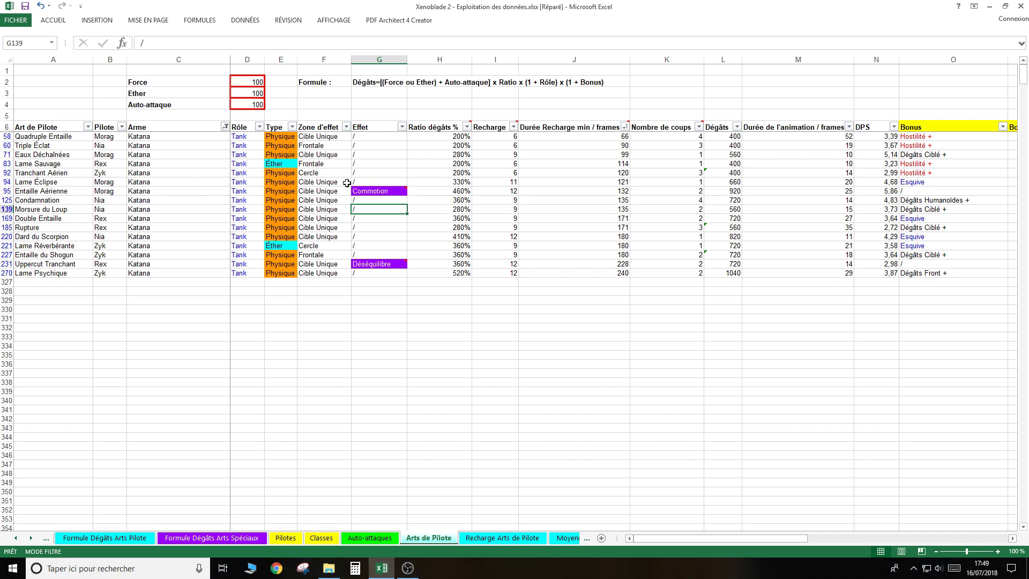
pyautogui.click(364, 174)
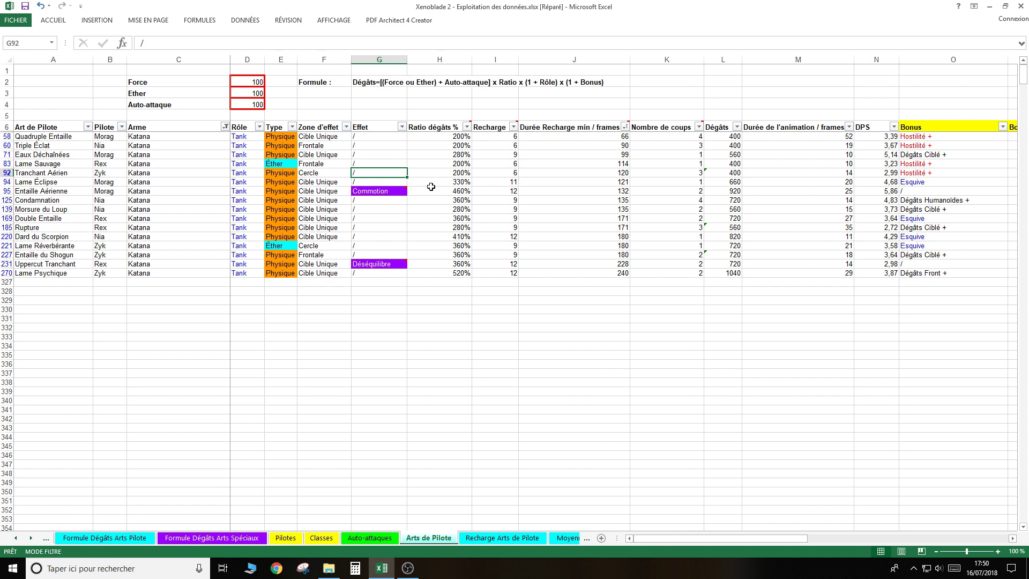
pyautogui.click(378, 139)
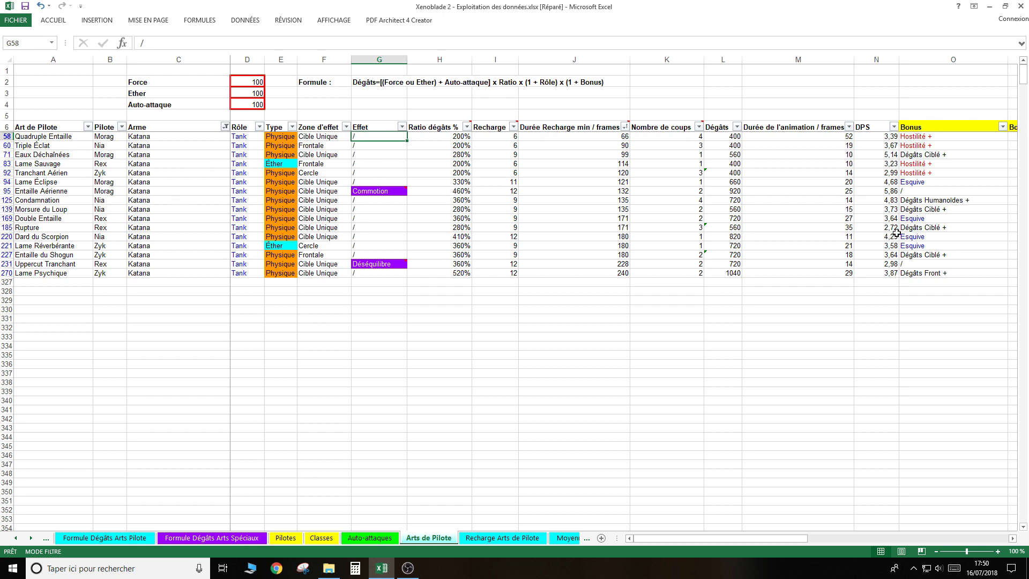
# Filter the Bonus column to show only the Esquive arts.
pyautogui.click(941, 182)
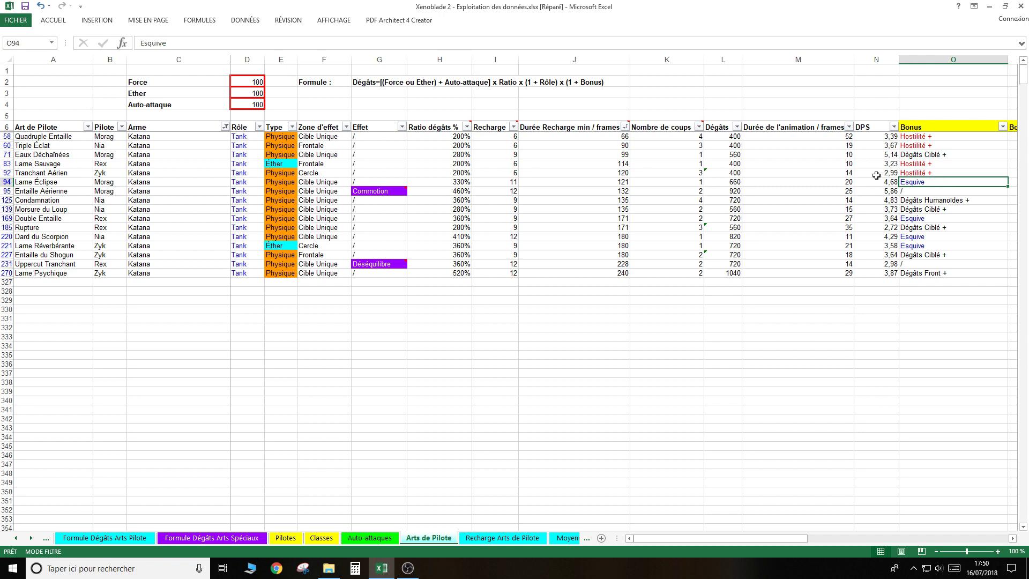
pyautogui.click(1002, 126)
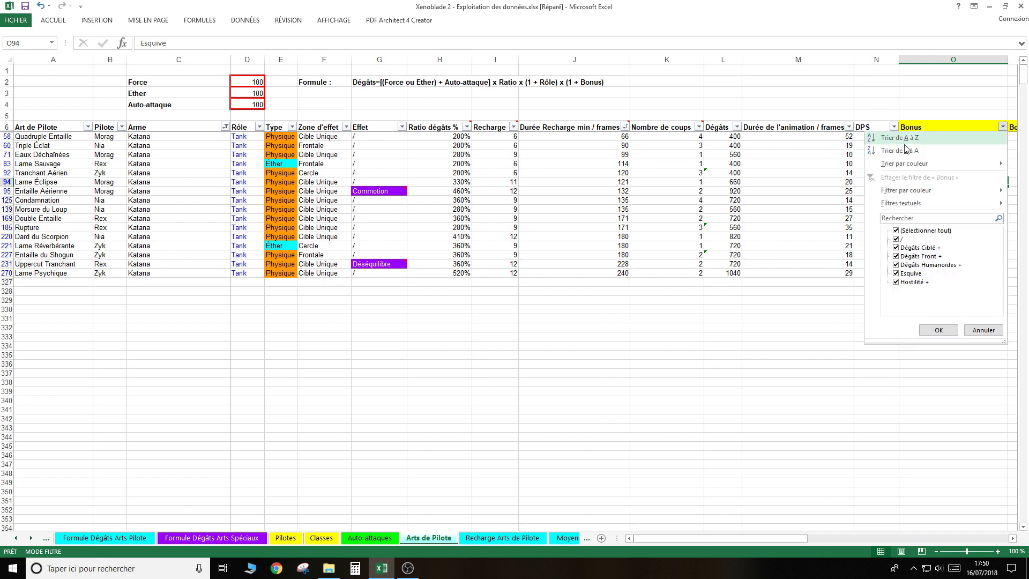
pyautogui.click(925, 231)
pyautogui.click(919, 273)
pyautogui.click(938, 329)
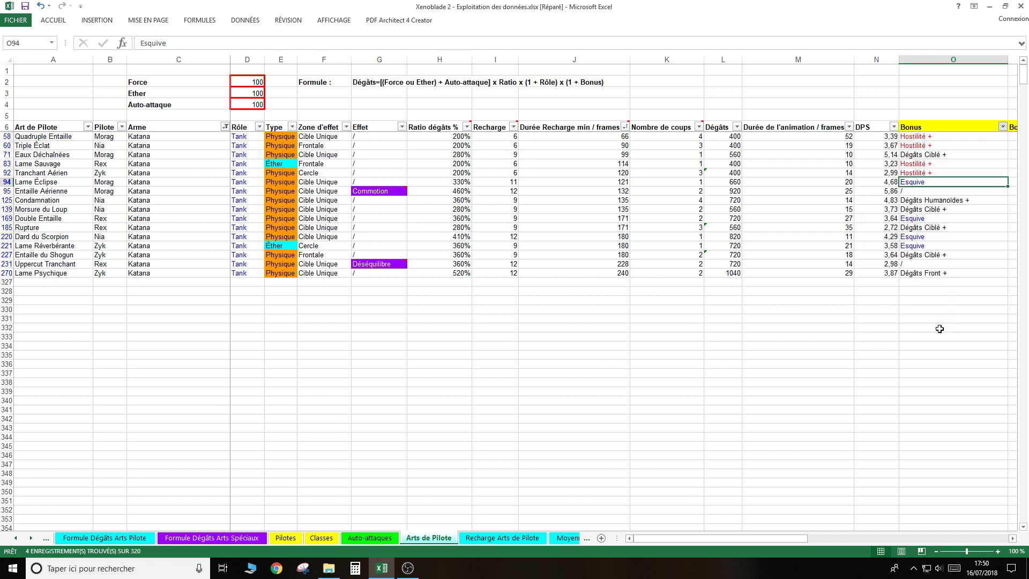
# Sort the Esquive arts by animation duration, shortest first, comparing the 11, 20 and 27-frame values.
pyautogui.click(849, 127)
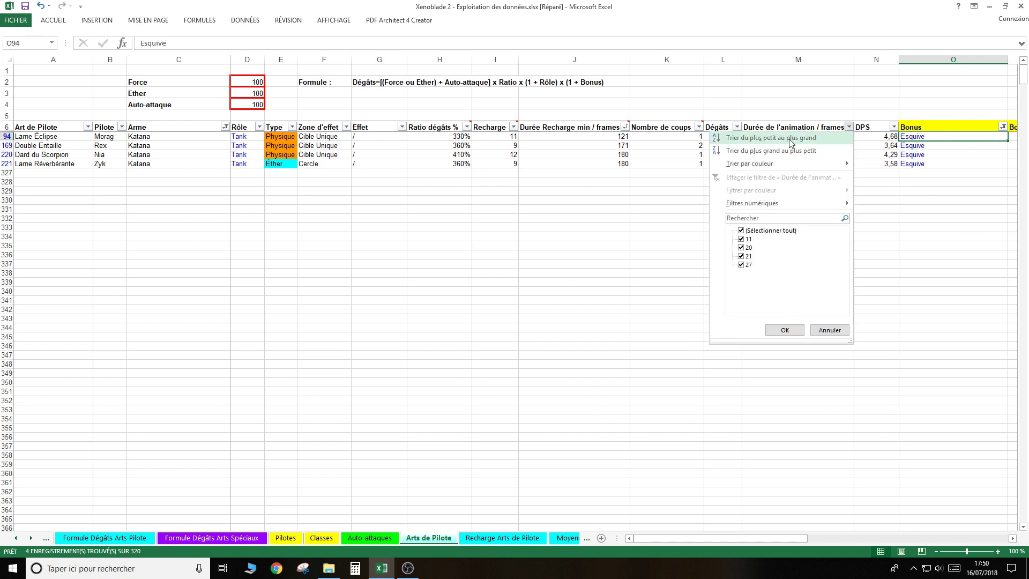
pyautogui.click(790, 139)
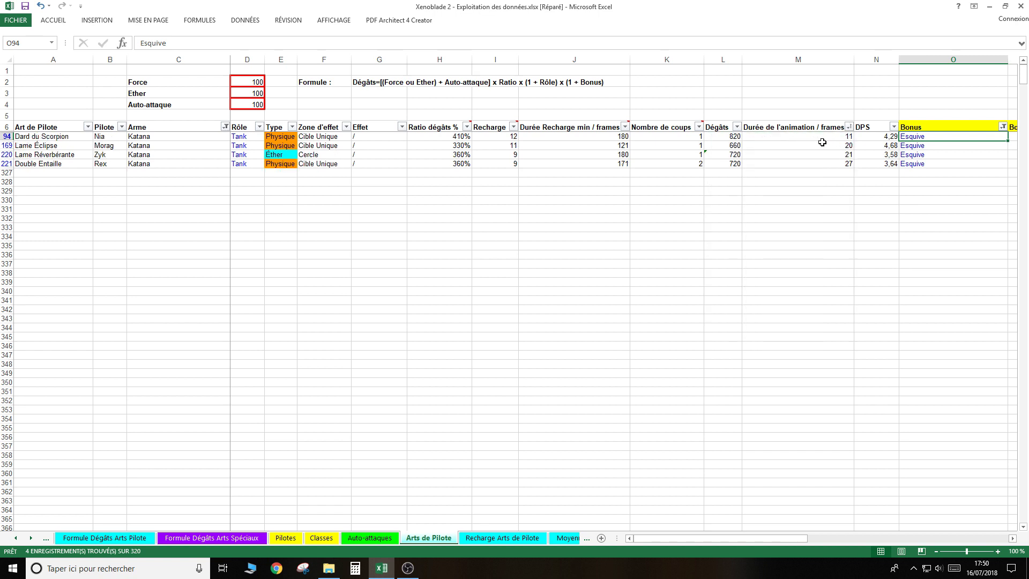
pyautogui.click(812, 164)
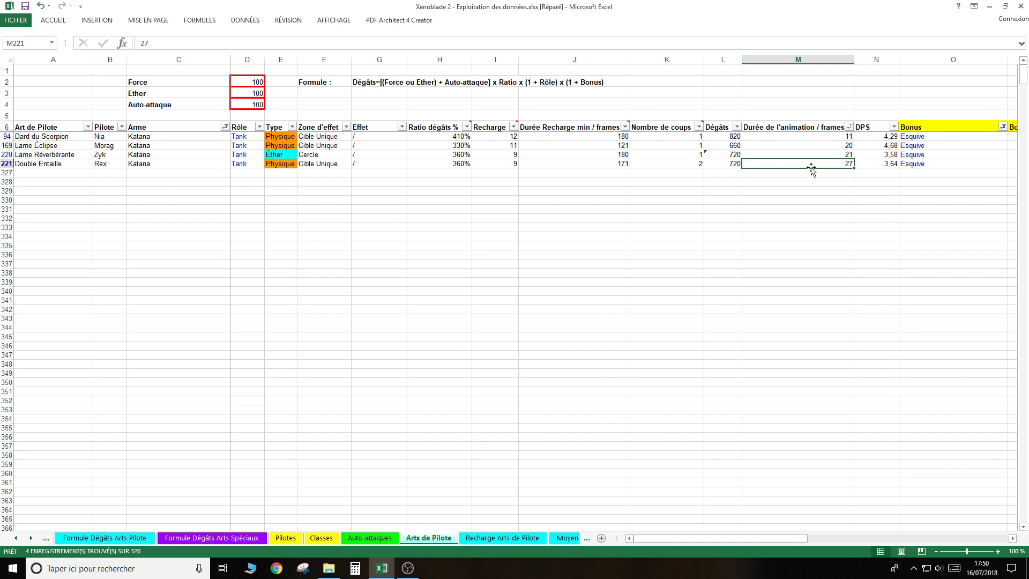
pyautogui.click(804, 137)
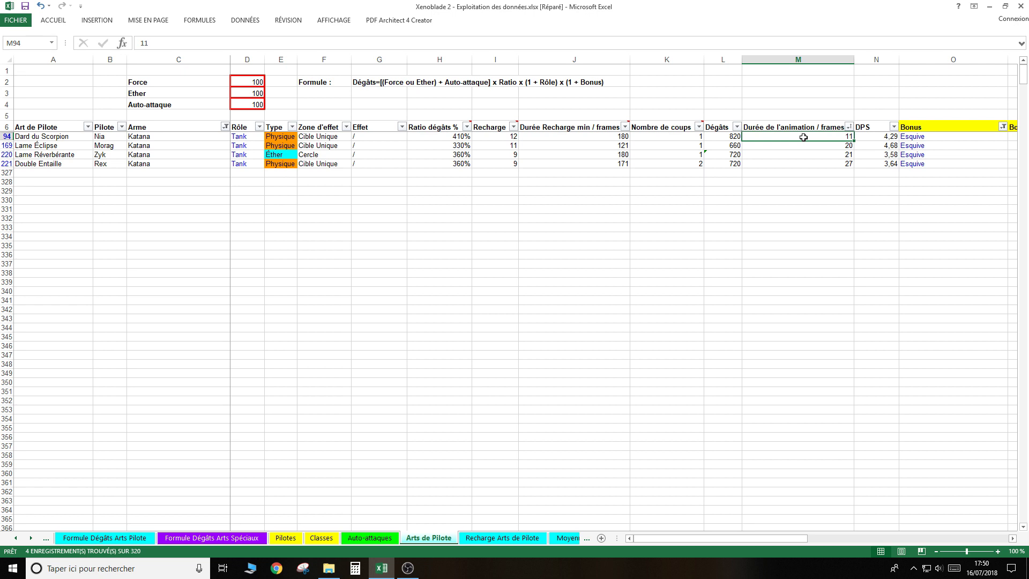
pyautogui.click(797, 166)
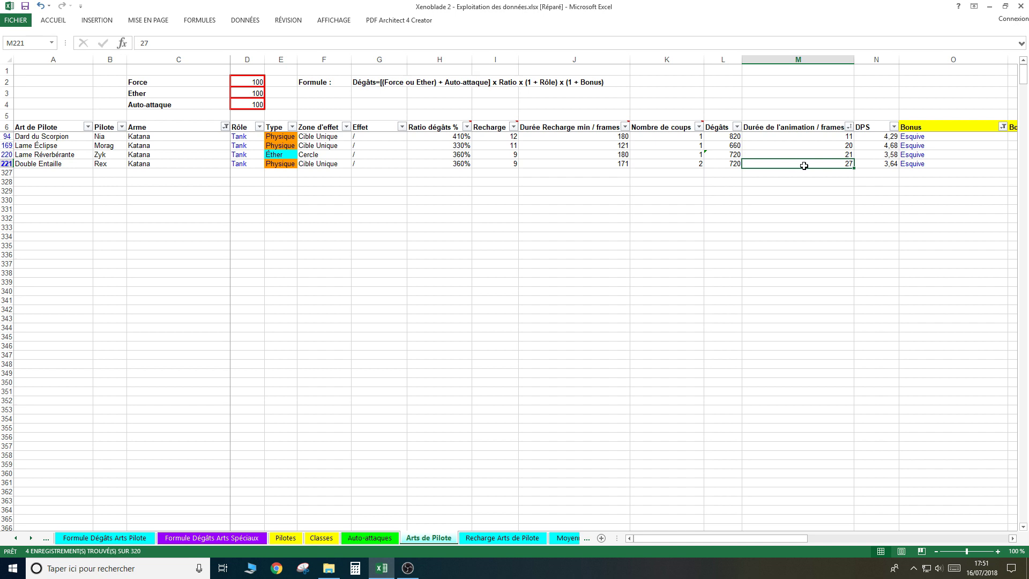
pyautogui.click(797, 145)
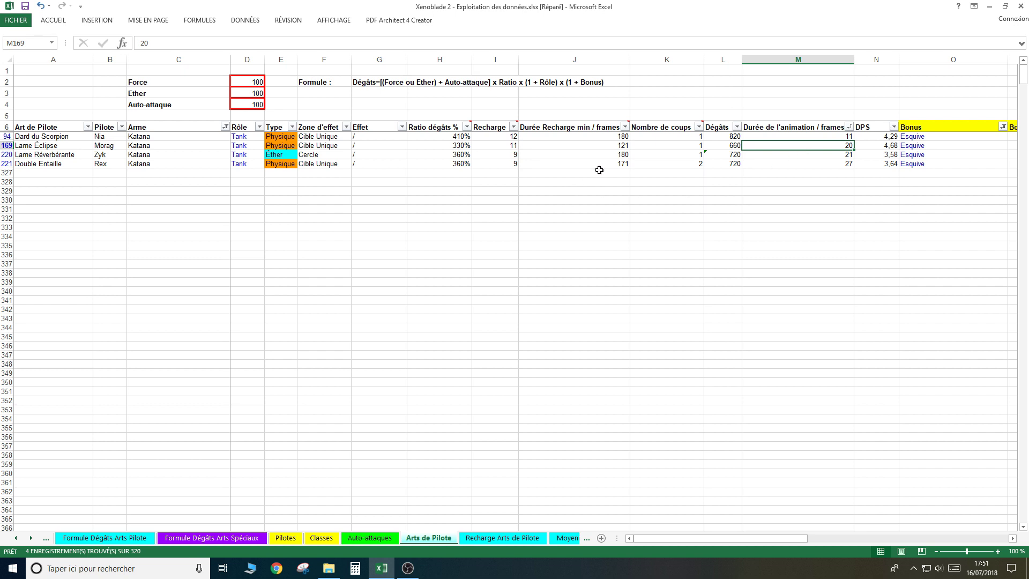
# Re-sort the arts by Durée Recharge min / frames, shortest first, leaving the Ratio dégâts % filter unchanged.
pyautogui.click(626, 130)
pyautogui.click(573, 138)
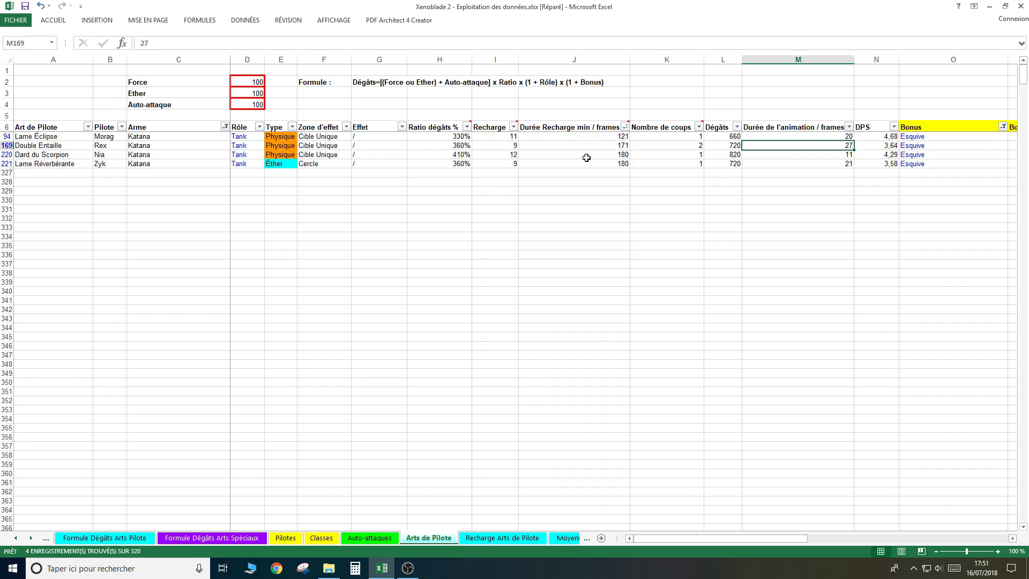
pyautogui.click(575, 140)
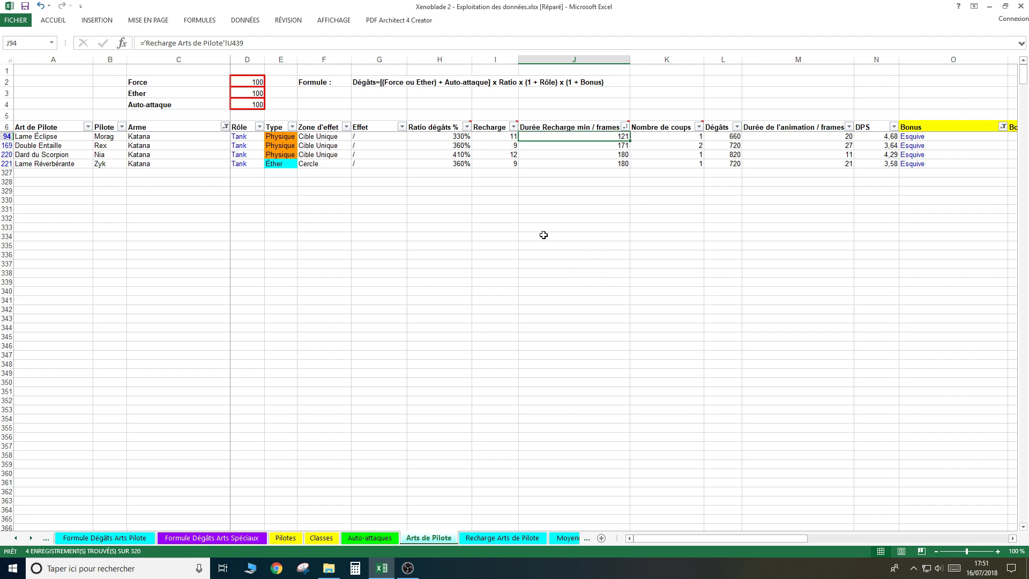
pyautogui.click(467, 127)
pyautogui.press('Escape')
pyautogui.click(624, 127)
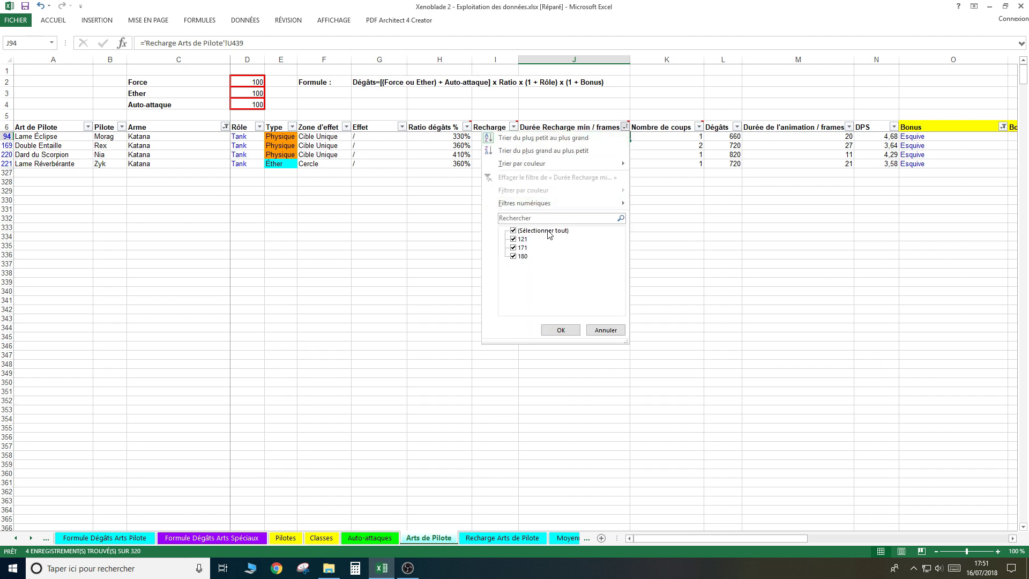
pyautogui.click(605, 330)
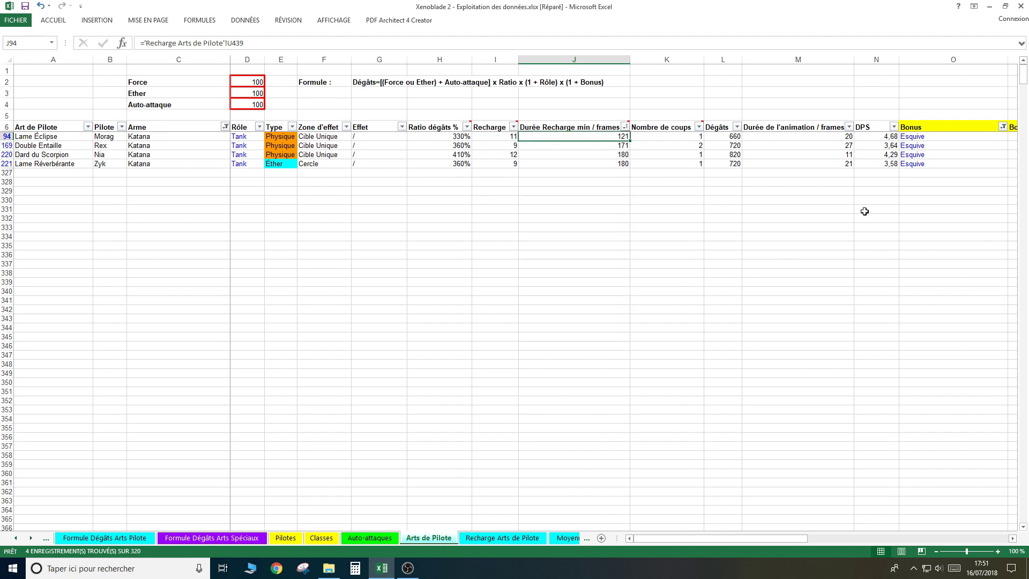
# Show every Bonus value again and sort the 16 arts by Ratio dégâts %, lowest first.
pyautogui.click(1003, 128)
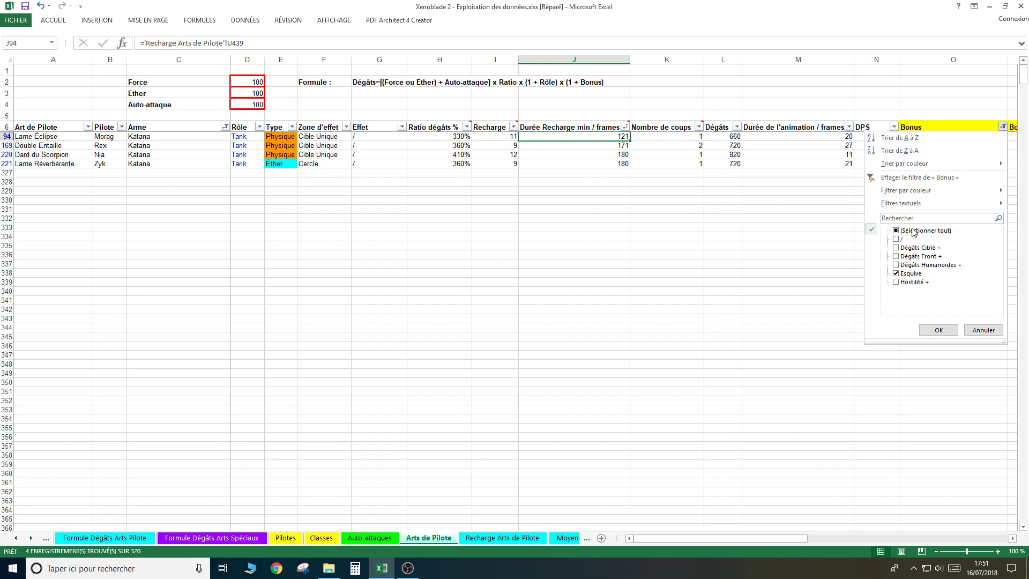
pyautogui.click(937, 330)
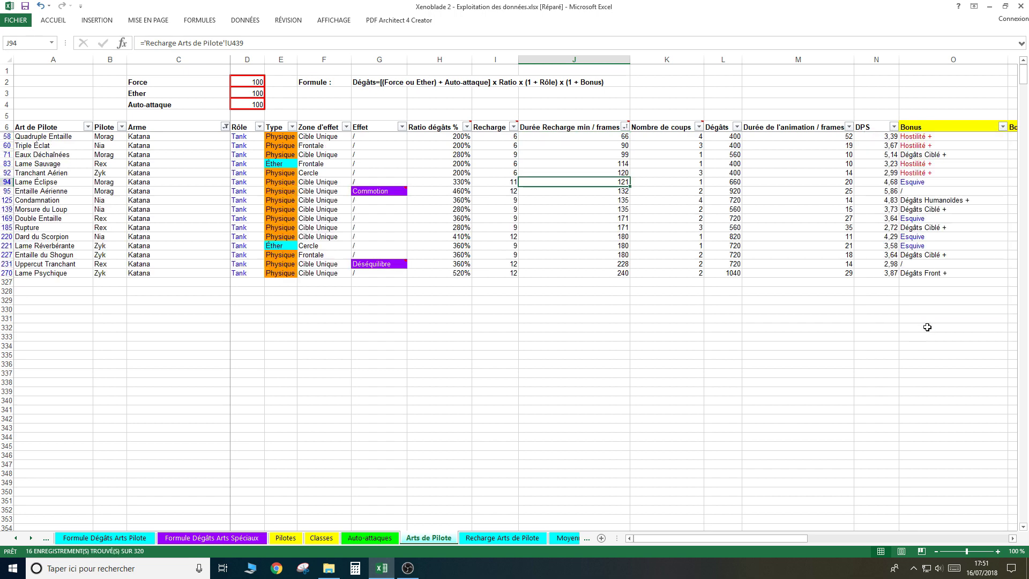
pyautogui.click(467, 128)
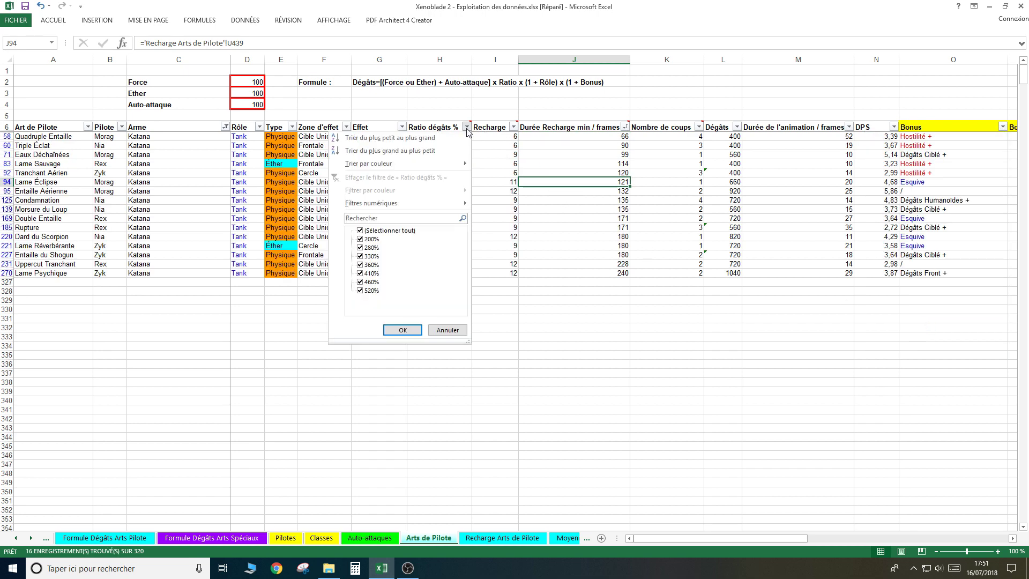
pyautogui.click(427, 138)
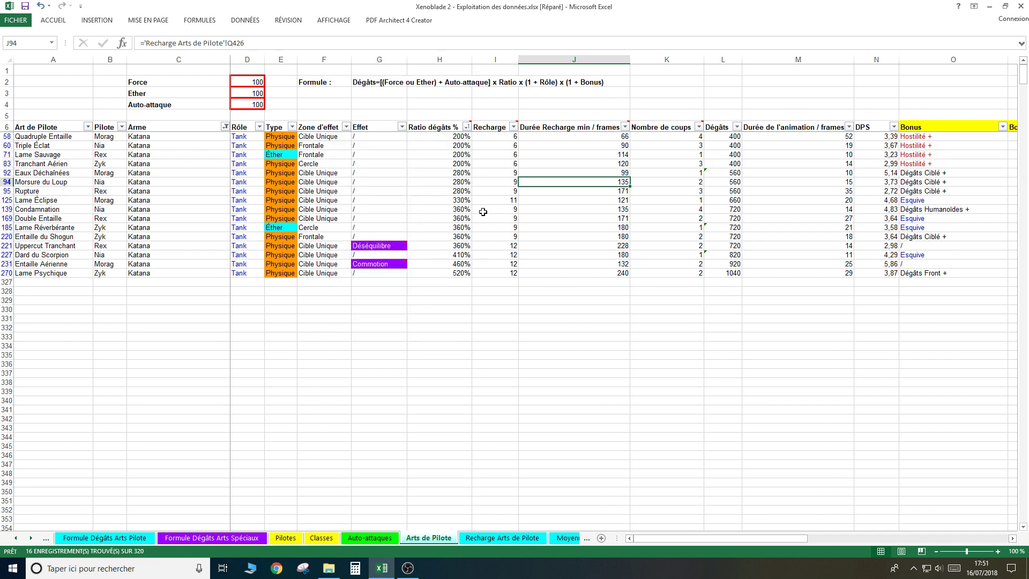
pyautogui.click(454, 271)
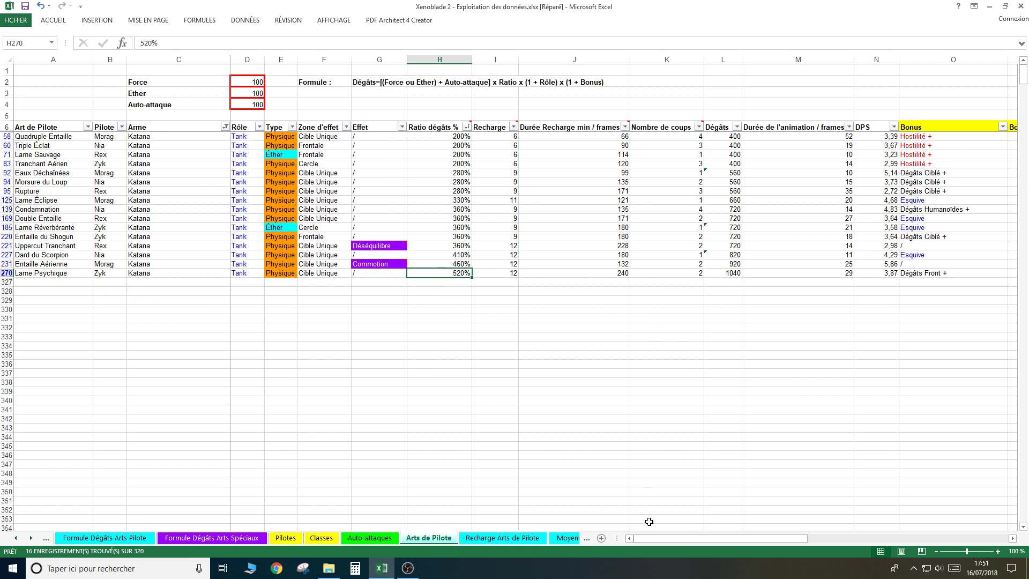
# Scroll the sheet and select pilot cells, including row 231 and the names in rows 58 to 125.
pyautogui.moveTo(667, 544)
pyautogui.mouseDown()
pyautogui.moveTo(697, 541)
pyautogui.moveTo(690, 536)
pyautogui.mouseUp()
pyautogui.click(862, 274)
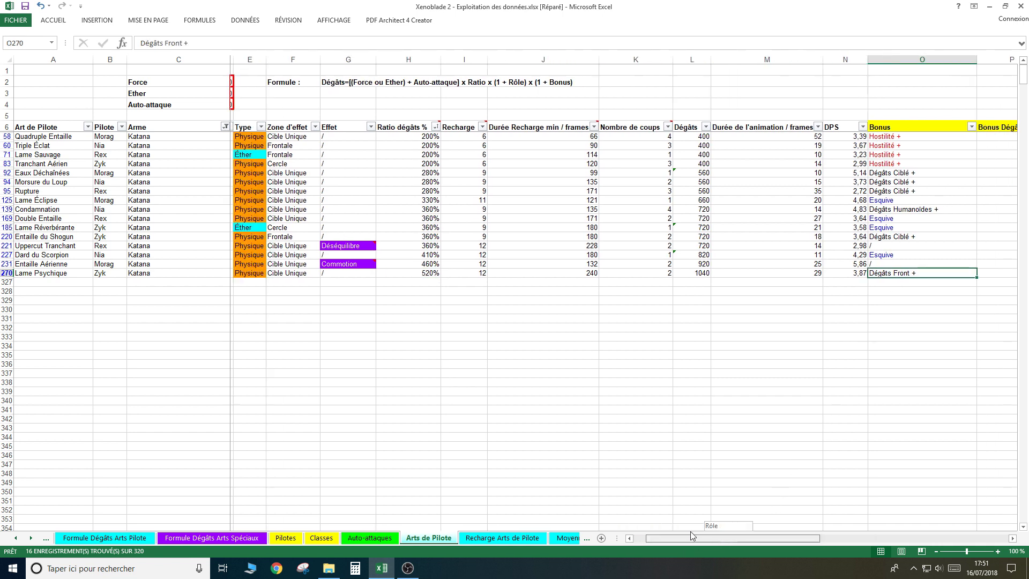
pyautogui.click(109, 265)
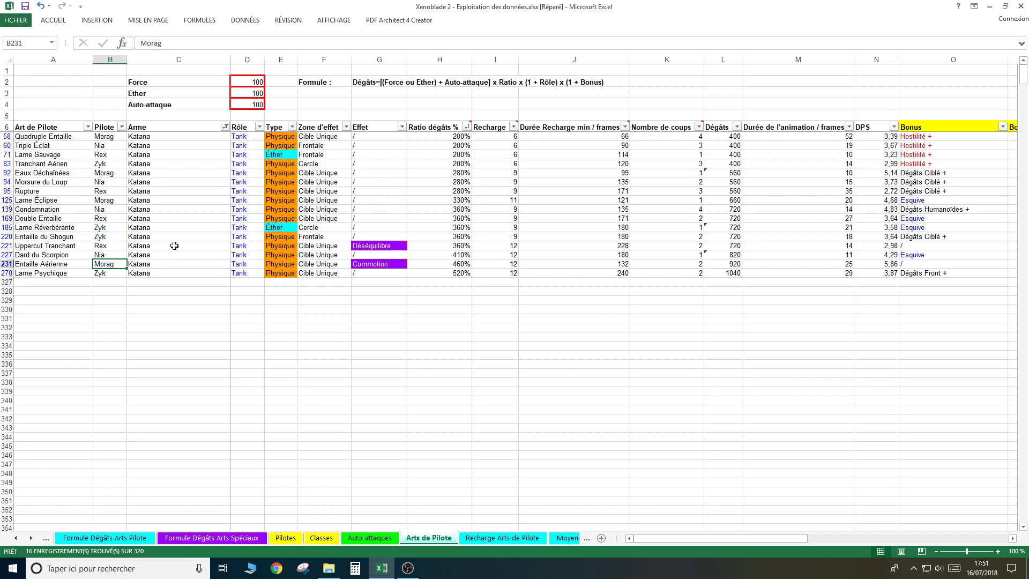
pyautogui.moveTo(112, 200); pyautogui.dragTo(102, 137)
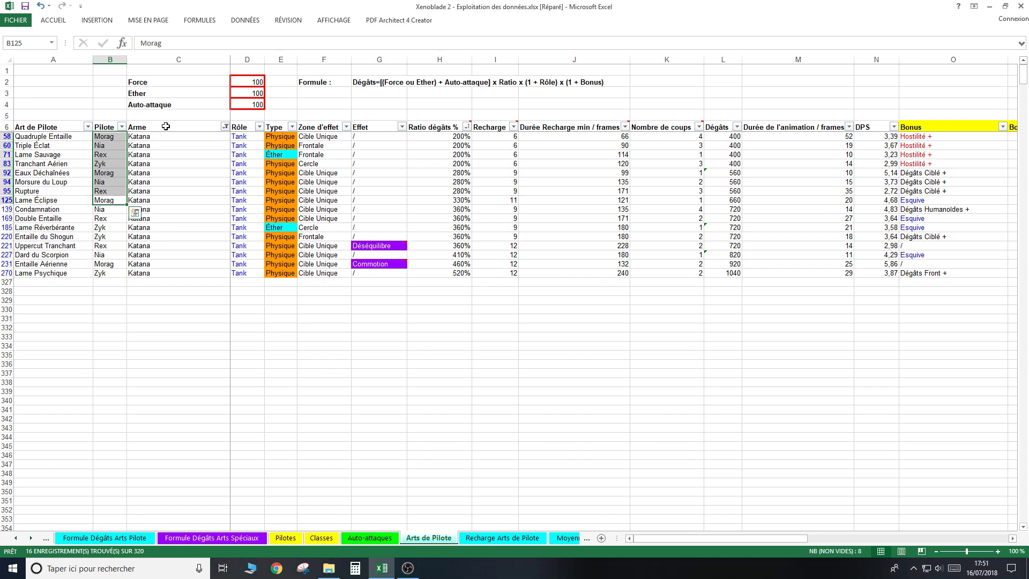
# Select the Lame Éclipse, Eaux Déchaînées and Quadruple Entaille rows, then sort the arts by DPS ascending.
pyautogui.click(7, 200)
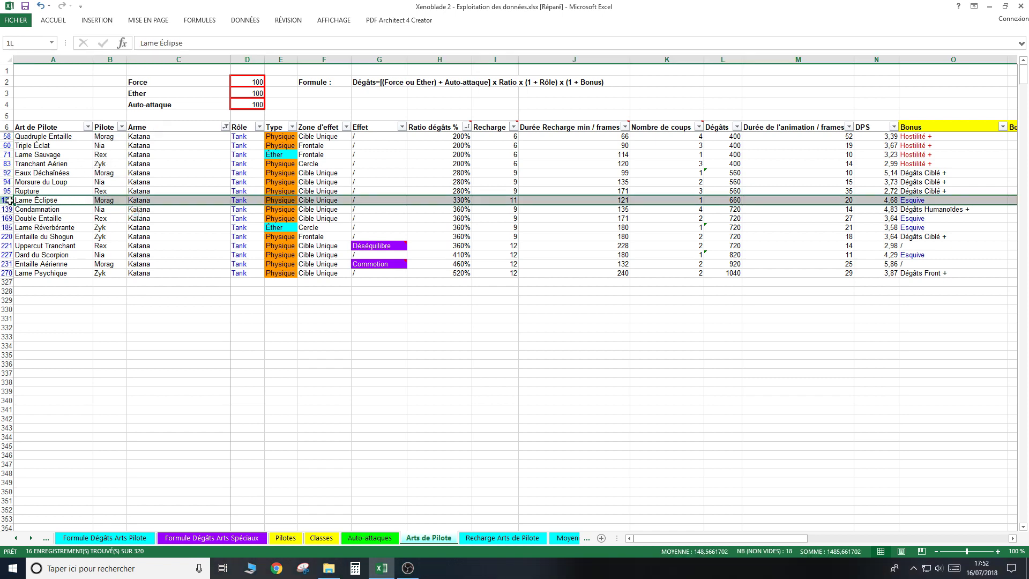
pyautogui.keyDown('ctrl'); pyautogui.click(7, 172); pyautogui.keyUp('ctrl')
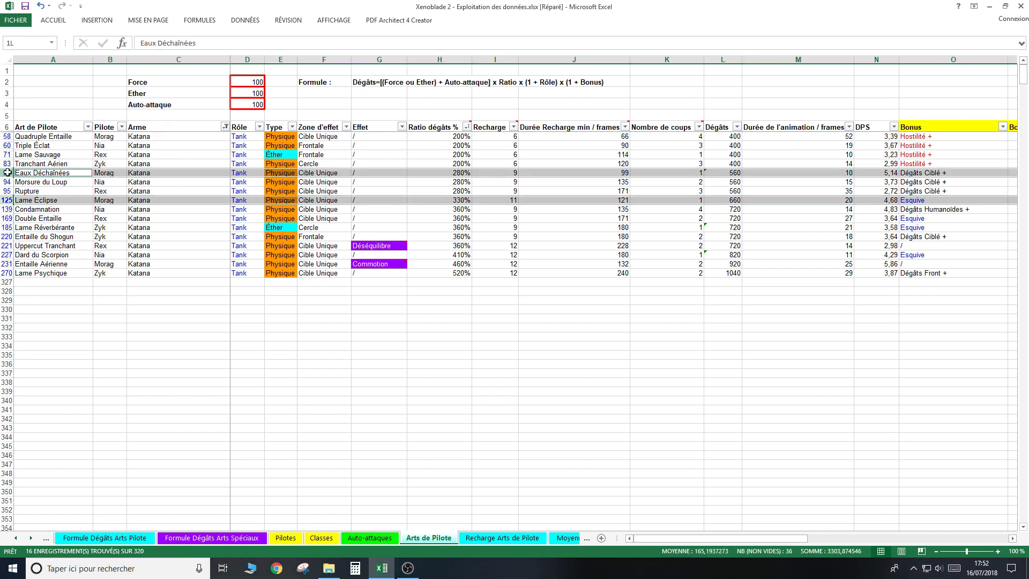
pyautogui.keyDown('ctrl'); pyautogui.click(7, 136); pyautogui.keyUp('ctrl')
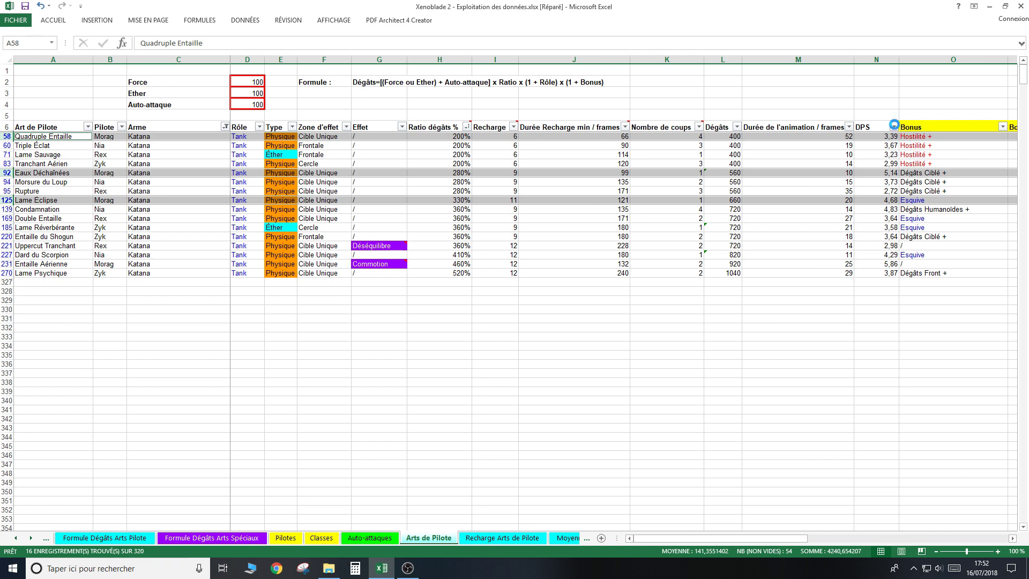
pyautogui.click(894, 126)
pyautogui.click(847, 138)
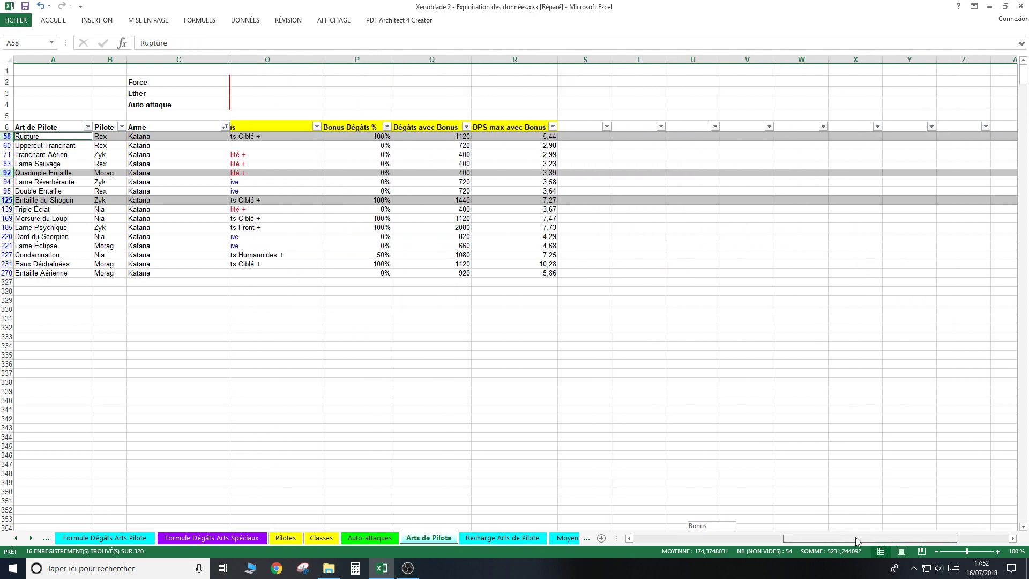
pyautogui.moveTo(713, 539); pyautogui.dragTo(793, 539)
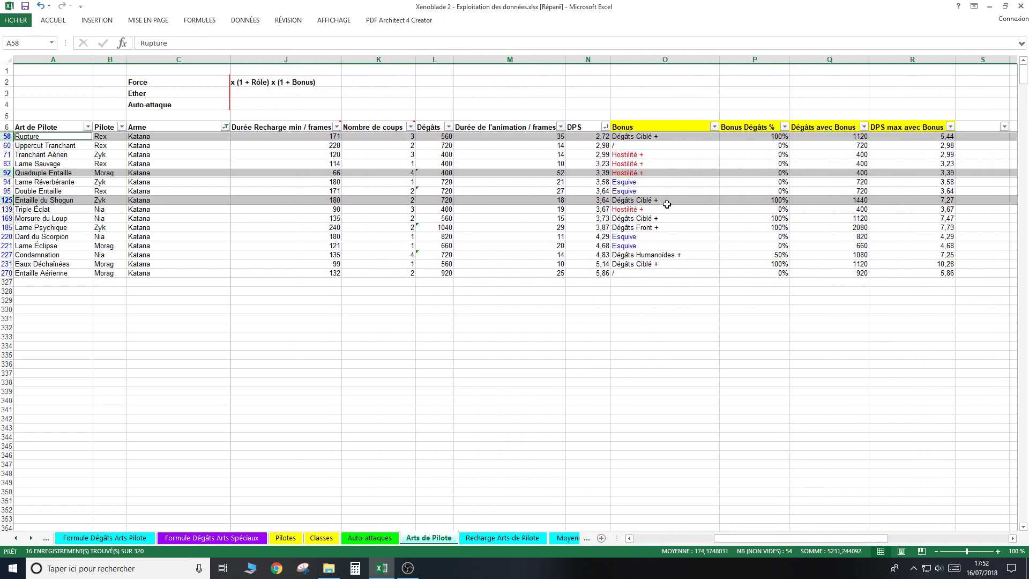
pyautogui.click(945, 127)
pyautogui.click(899, 137)
pyautogui.click(931, 275)
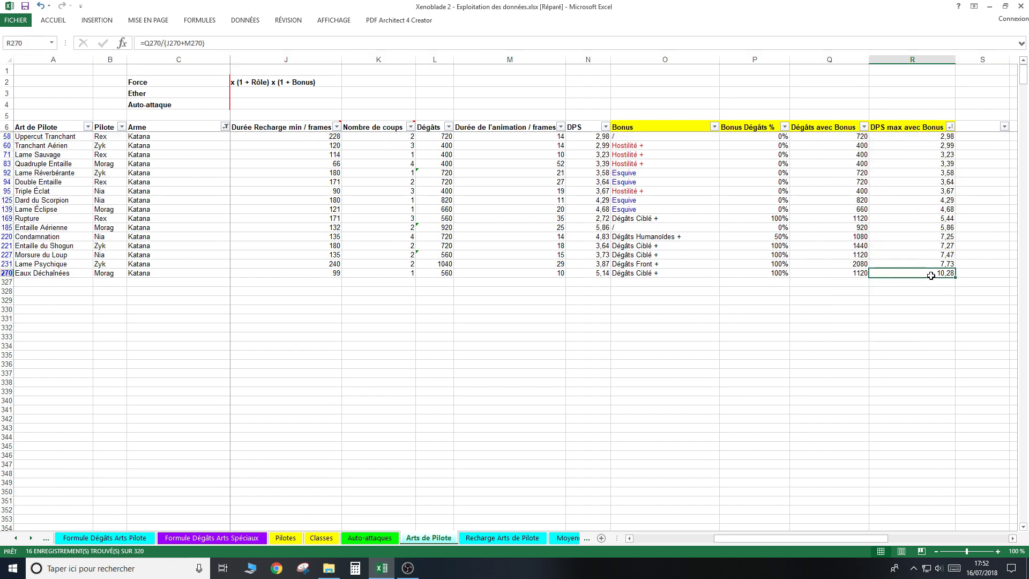
pyautogui.moveTo(863, 538); pyautogui.dragTo(780, 540)
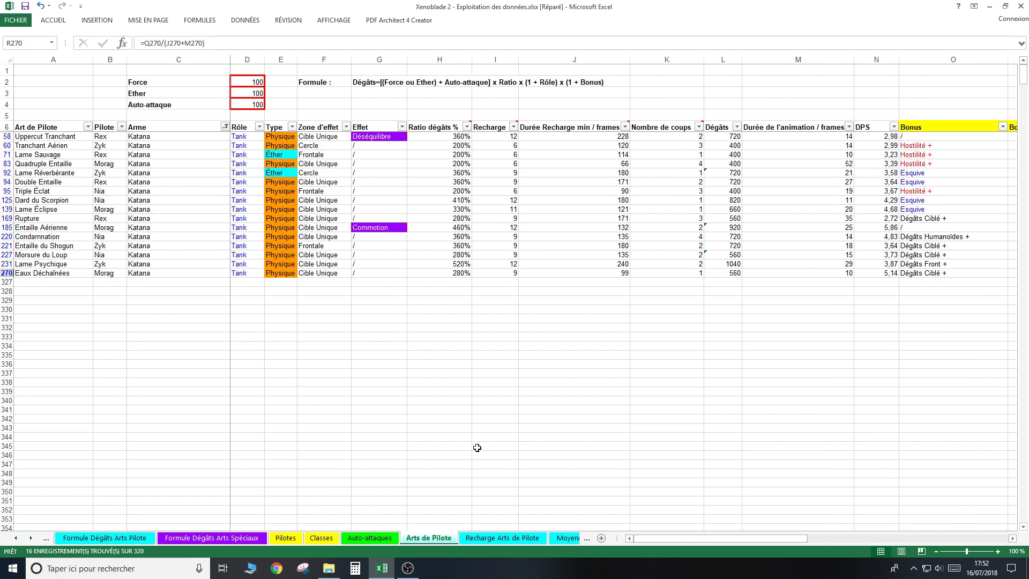
pyautogui.moveTo(673, 538); pyautogui.dragTo(783, 536)
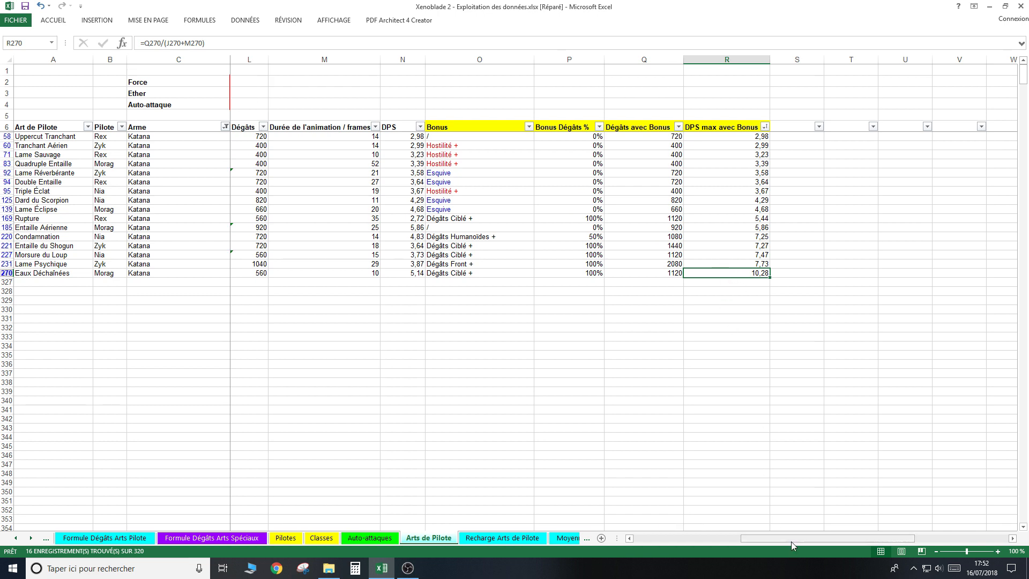
pyautogui.moveTo(791, 541); pyautogui.dragTo(657, 544)
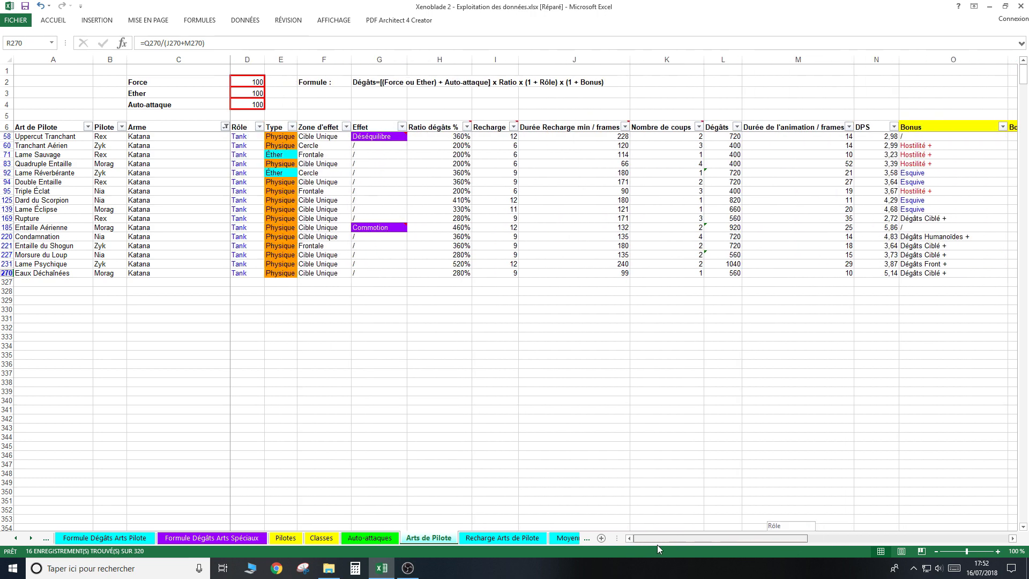
pyautogui.click(607, 271)
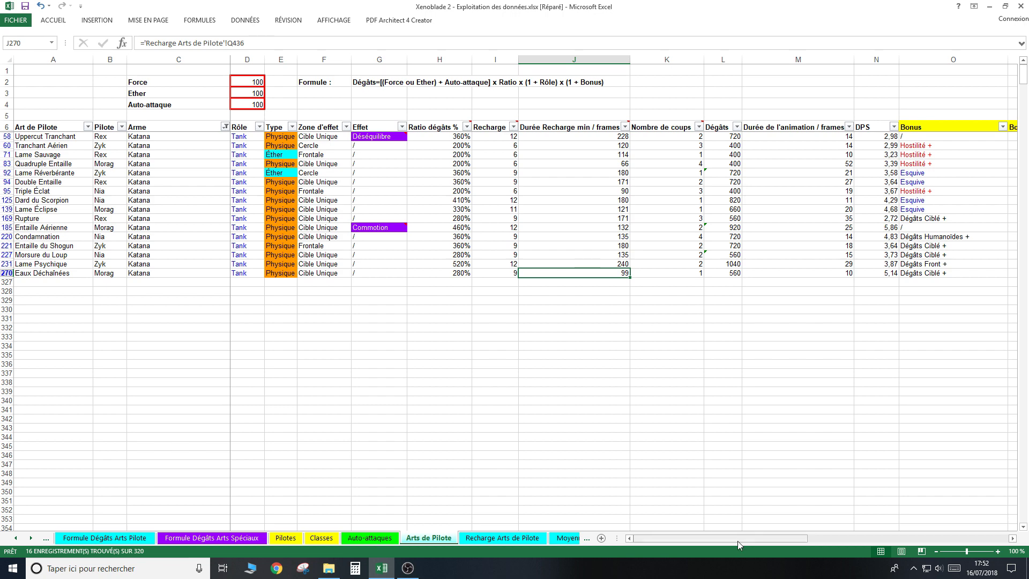
pyautogui.moveTo(737, 538)
pyautogui.mouseDown()
pyautogui.moveTo(833, 538)
pyautogui.moveTo(744, 538)
pyautogui.mouseUp()
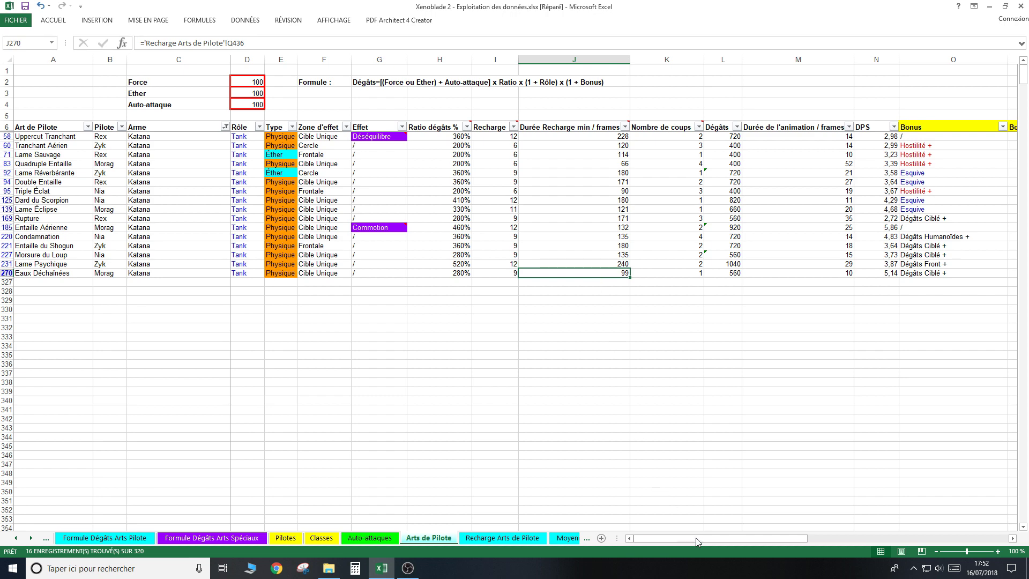
pyautogui.moveTo(730, 539); pyautogui.dragTo(806, 539)
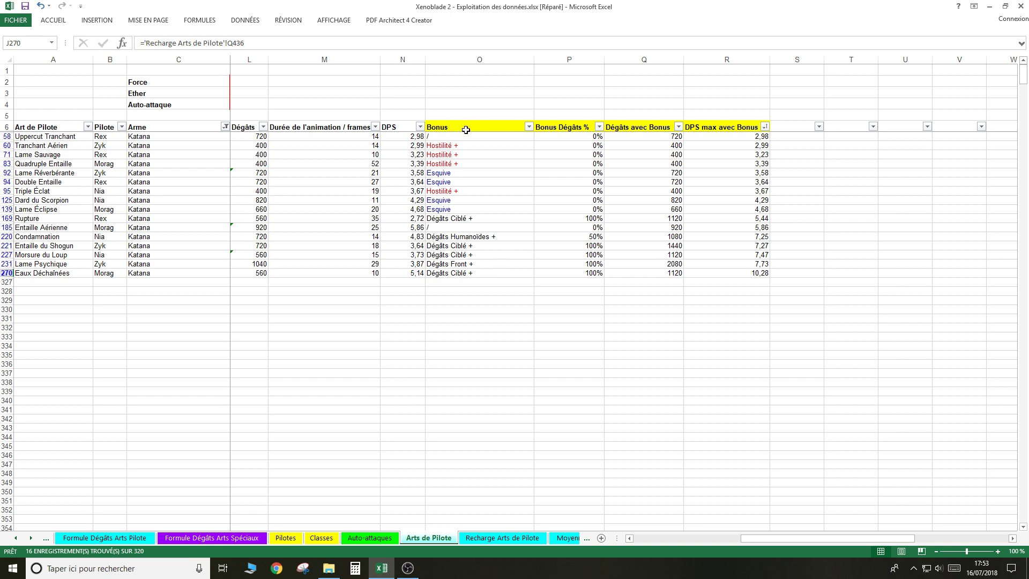
pyautogui.click(488, 274)
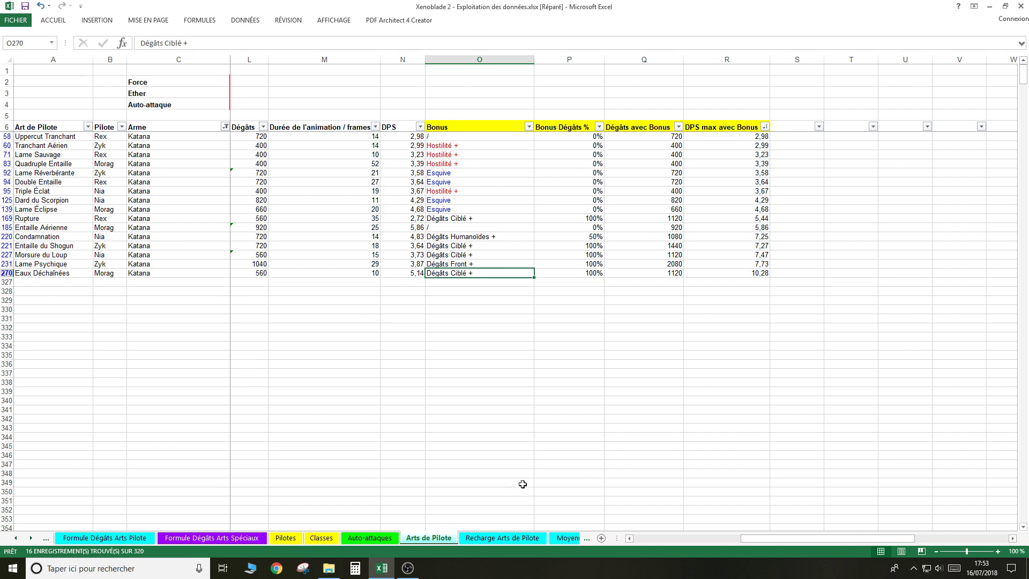
pyautogui.moveTo(772, 540); pyautogui.dragTo(690, 536)
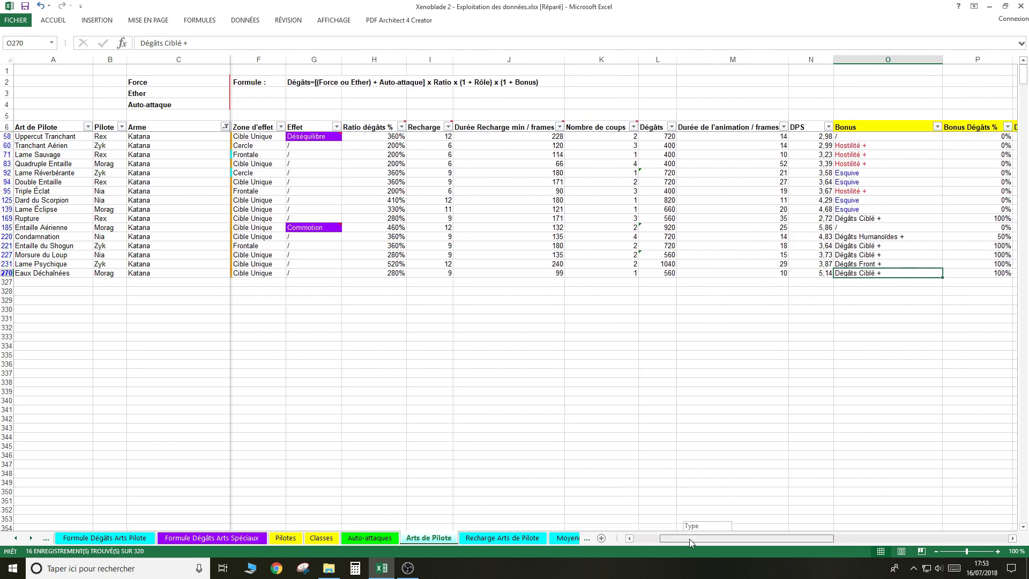
pyautogui.moveTo(689, 539); pyautogui.dragTo(674, 539)
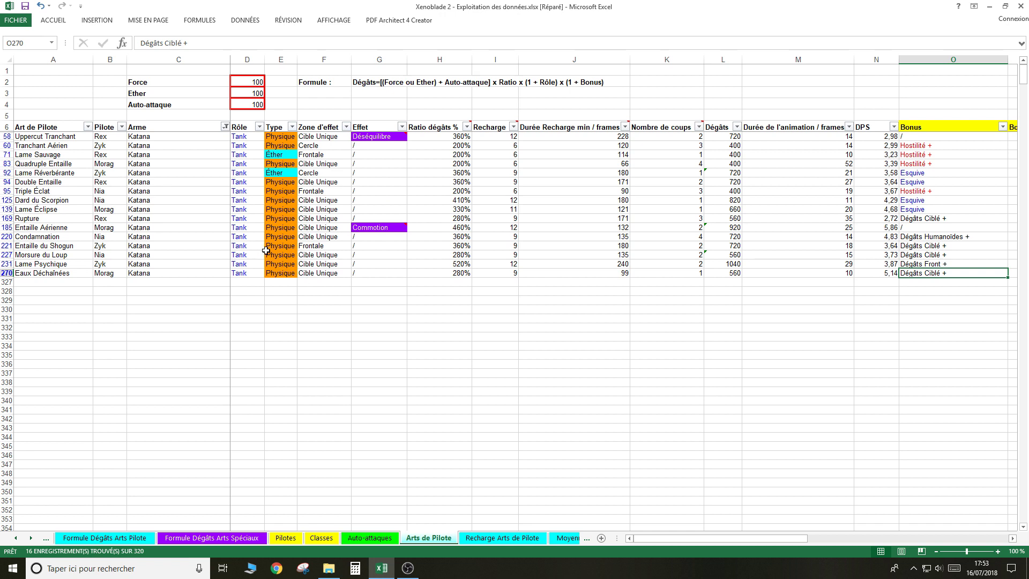
pyautogui.click(933, 155)
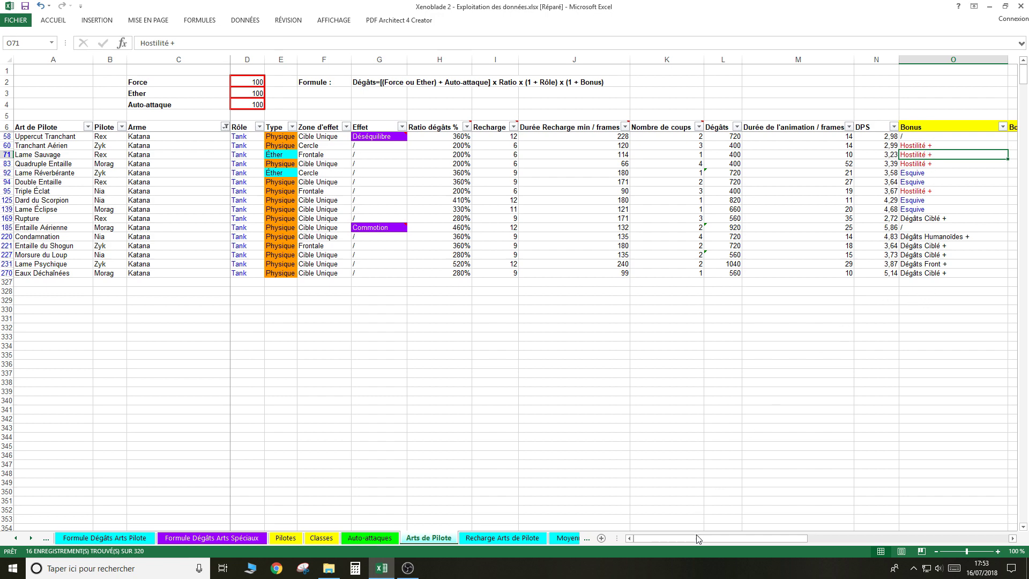
pyautogui.moveTo(698, 538); pyautogui.dragTo(808, 538)
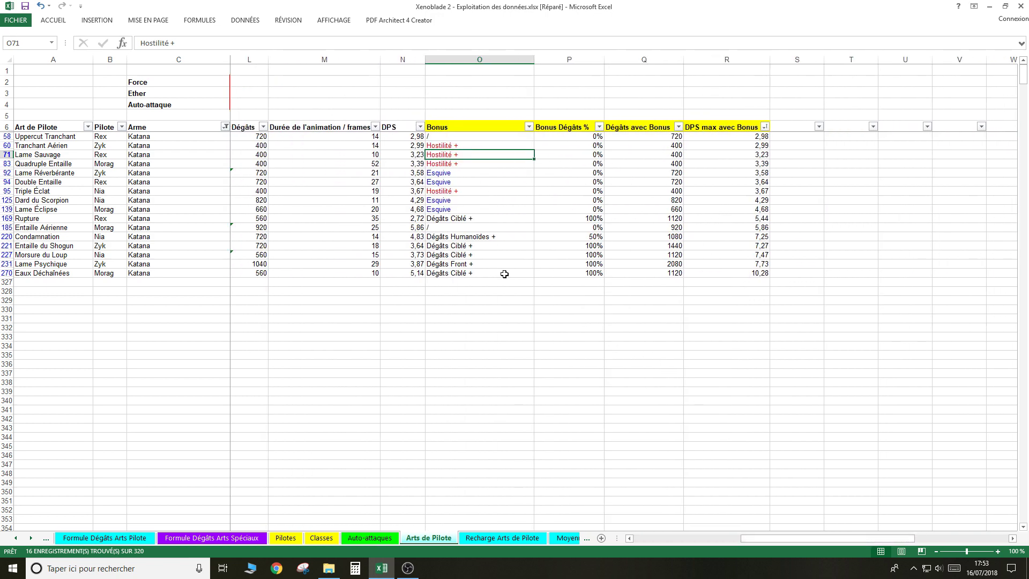
pyautogui.click(486, 274)
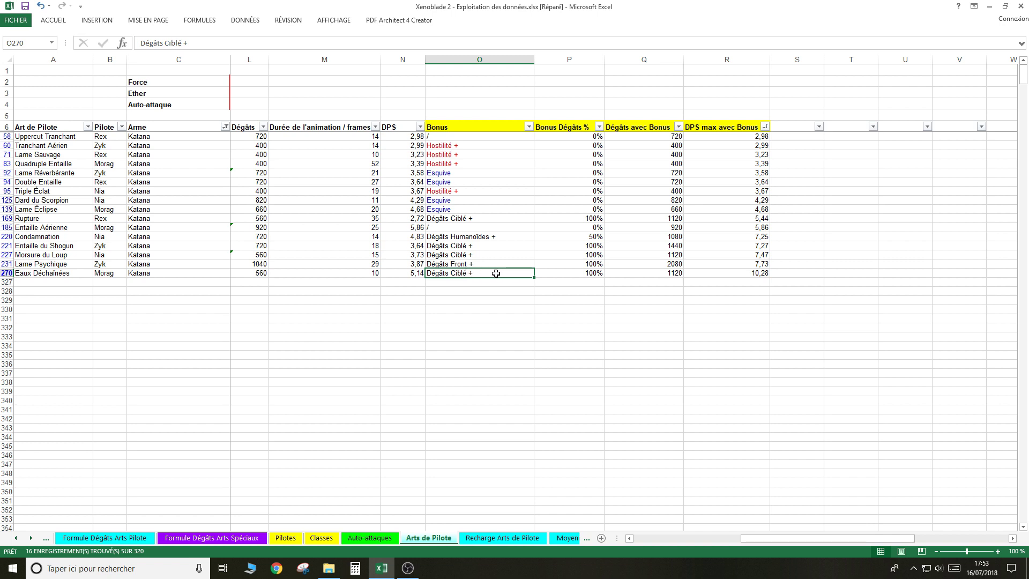
pyautogui.click(725, 272)
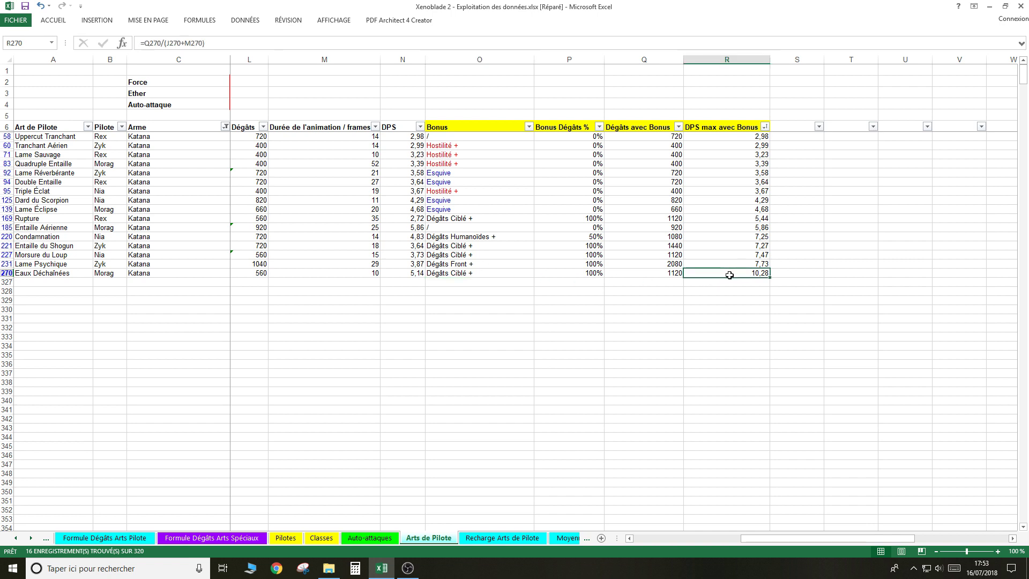
pyautogui.click(511, 238)
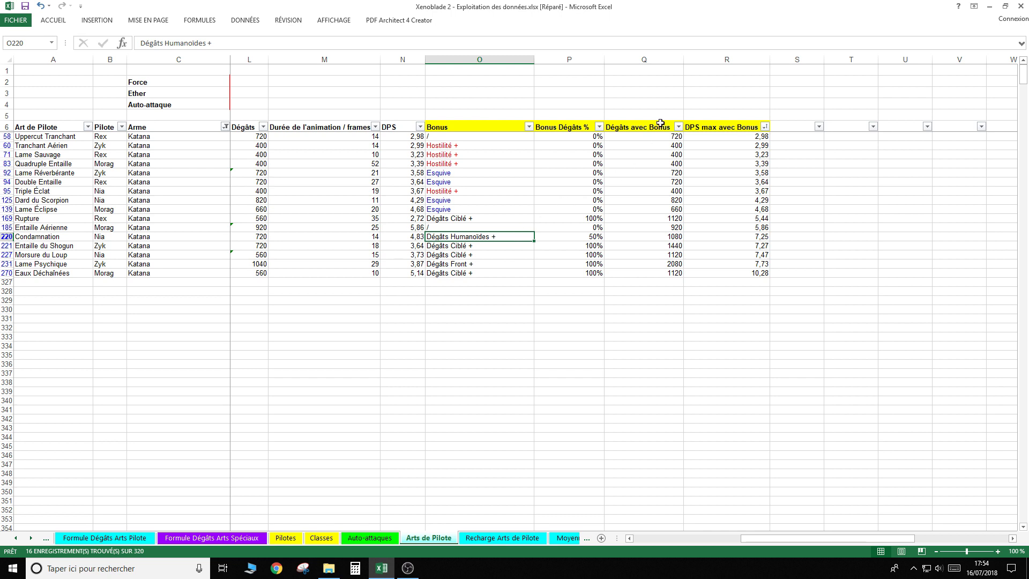
pyautogui.click(764, 127)
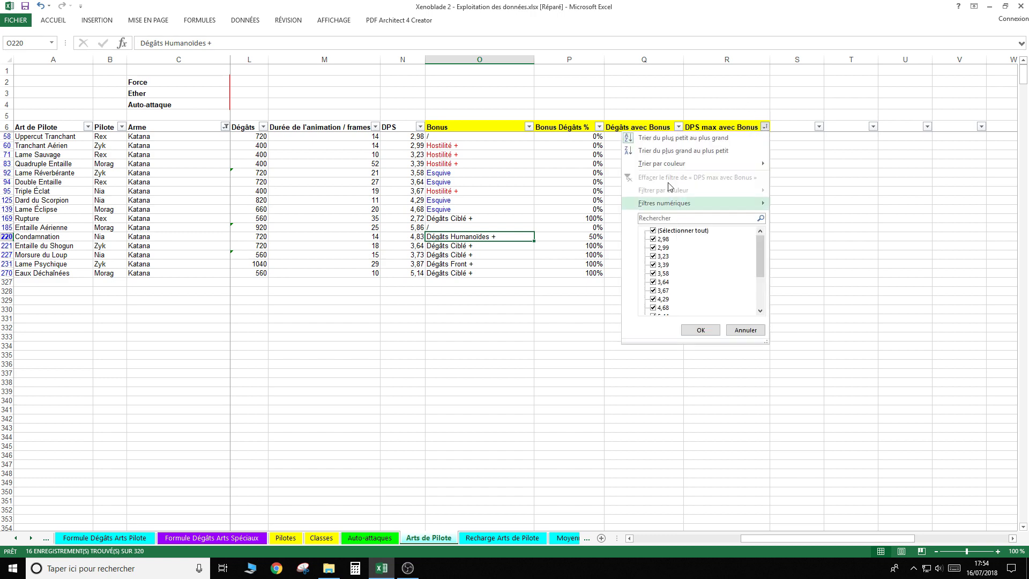
pyautogui.click(764, 328)
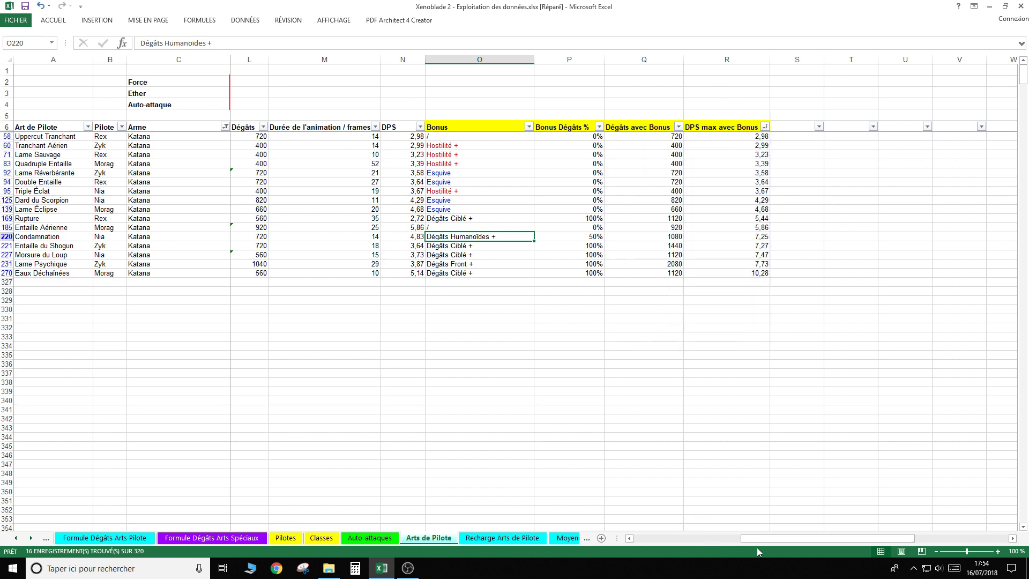
pyautogui.moveTo(772, 539); pyautogui.dragTo(651, 539)
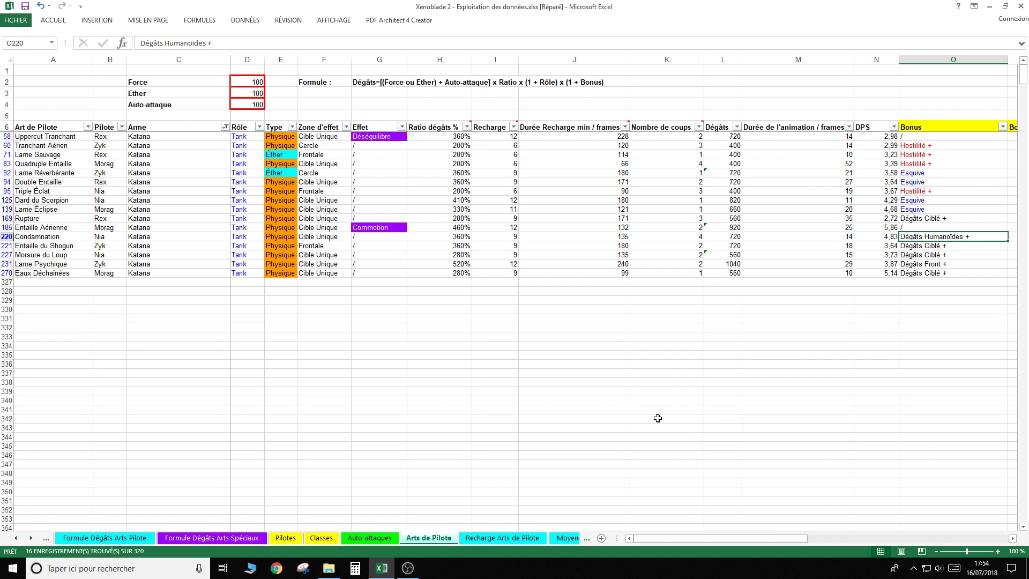
# Clear the Katana filter on the Arme column to show every weapon.
pyautogui.click(225, 128)
pyautogui.click(154, 230)
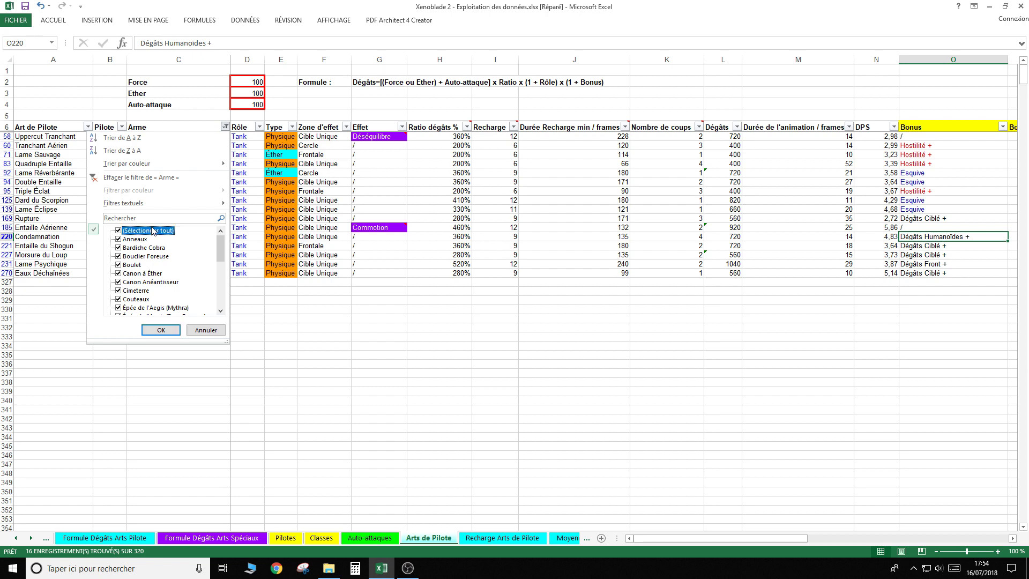
pyautogui.click(161, 329)
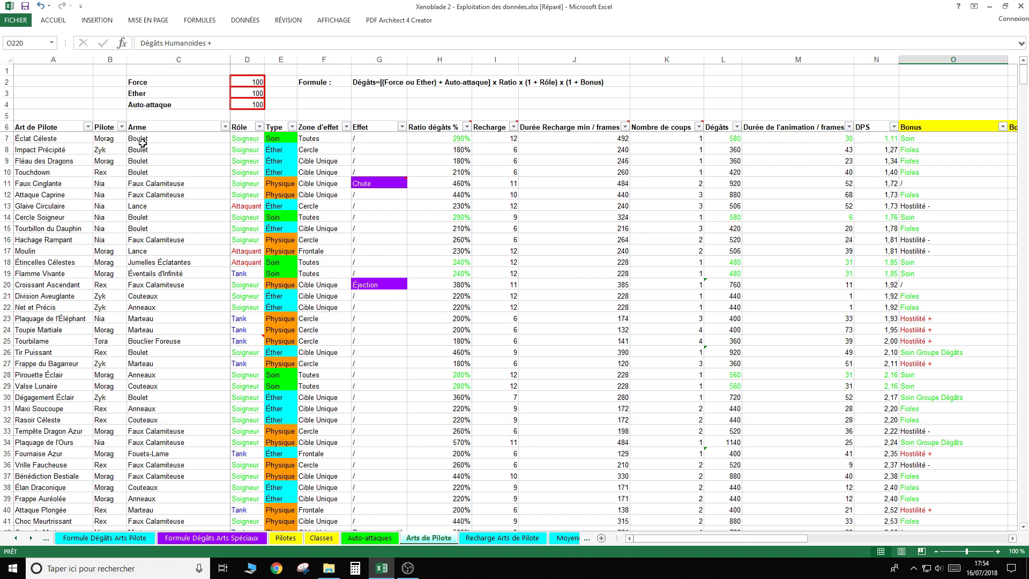
# Filter the Pilote column to Morag only, showing 72 of 320 arts.
pyautogui.click(123, 129)
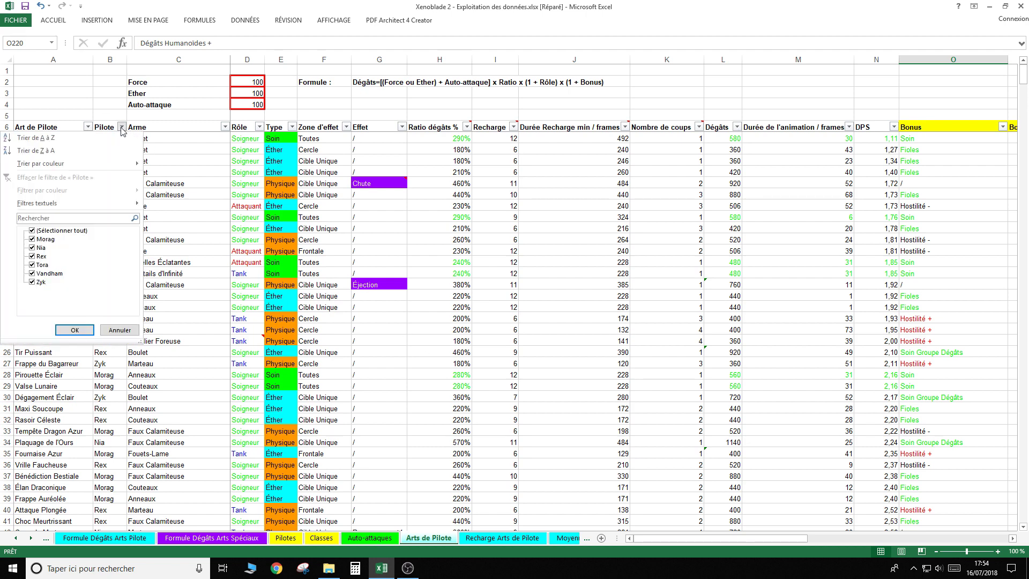
pyautogui.click(74, 231)
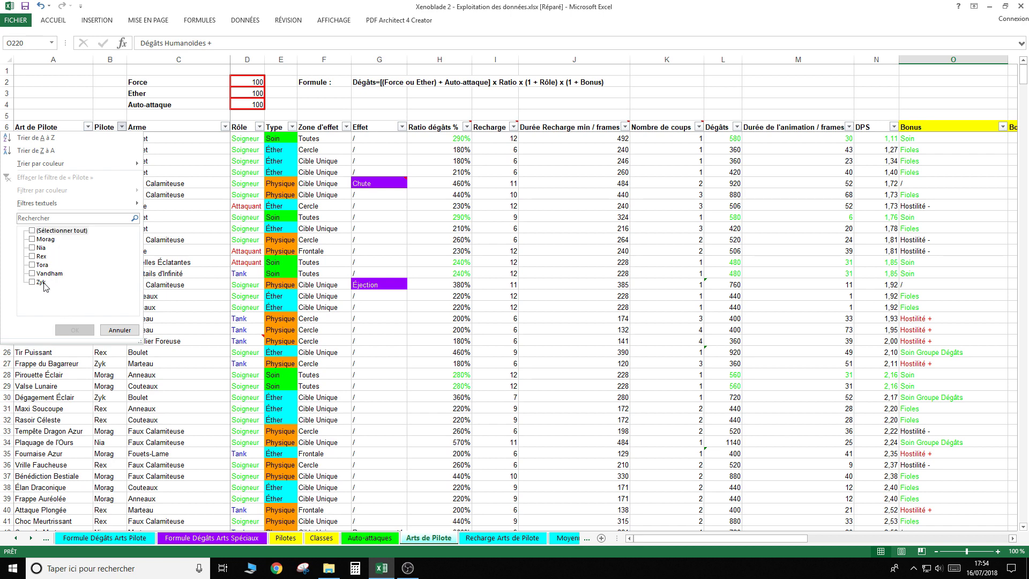
pyautogui.click(41, 240)
pyautogui.click(75, 330)
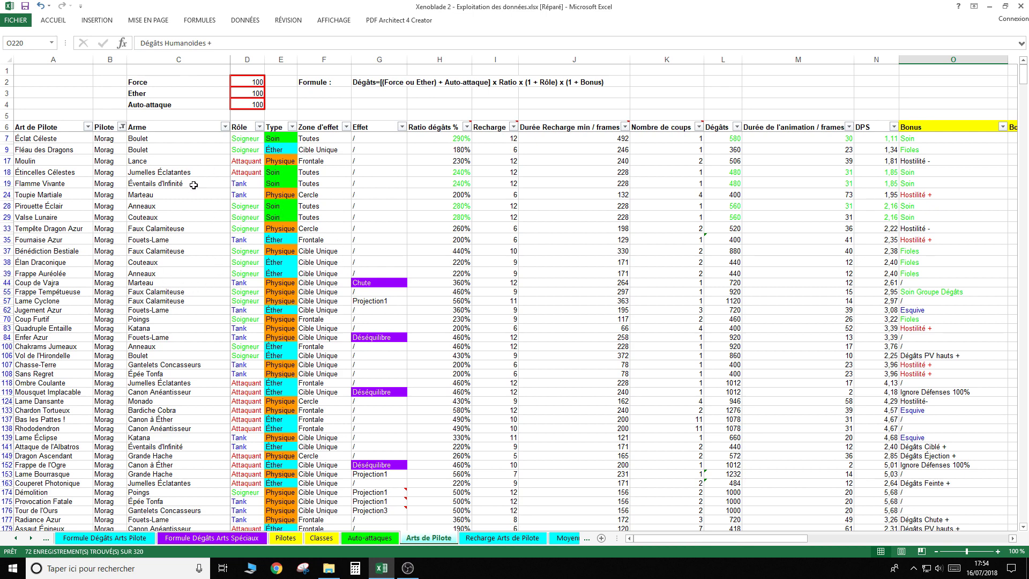
pyautogui.scroll(-5, 308, 356)
pyautogui.scroll(-5, 362, 367)
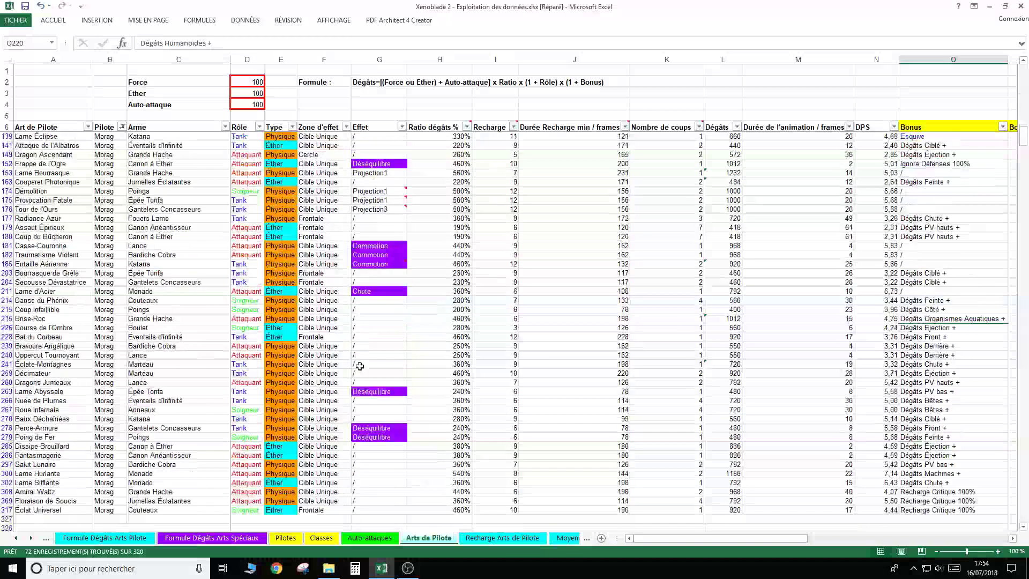
pyautogui.scroll(-3, 364, 369)
pyautogui.scroll(-1, 365, 368)
pyautogui.scroll(5, 364, 368)
pyautogui.scroll(5, 364, 368)
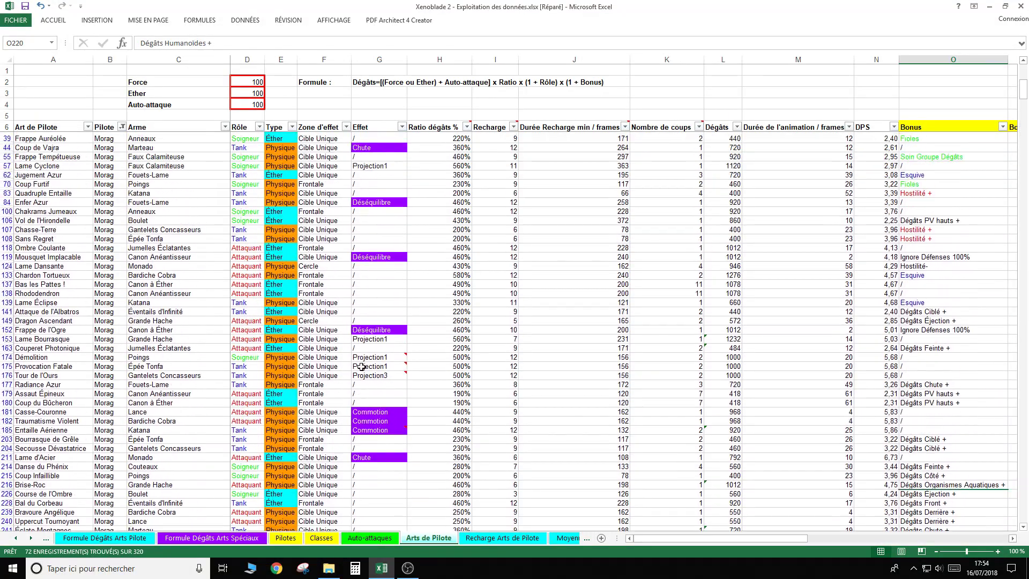
pyautogui.scroll(5, 364, 368)
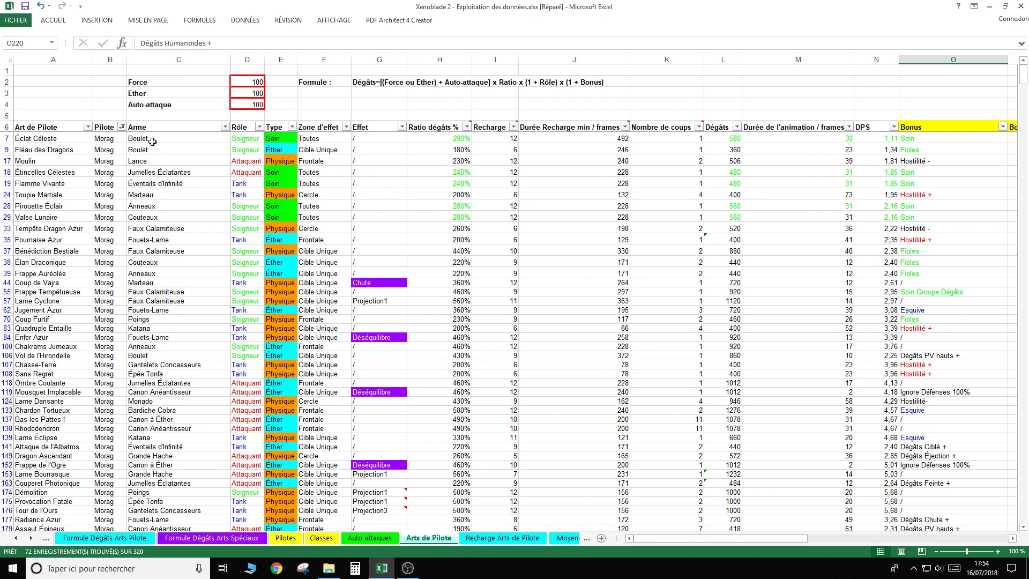
pyautogui.click(276, 140)
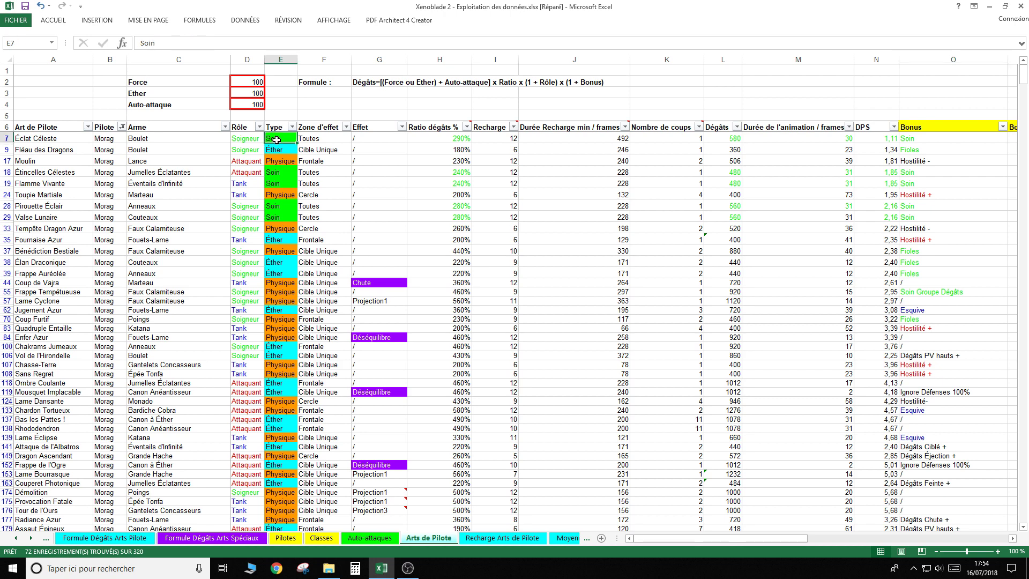
pyautogui.click(216, 140)
pyautogui.click(183, 208)
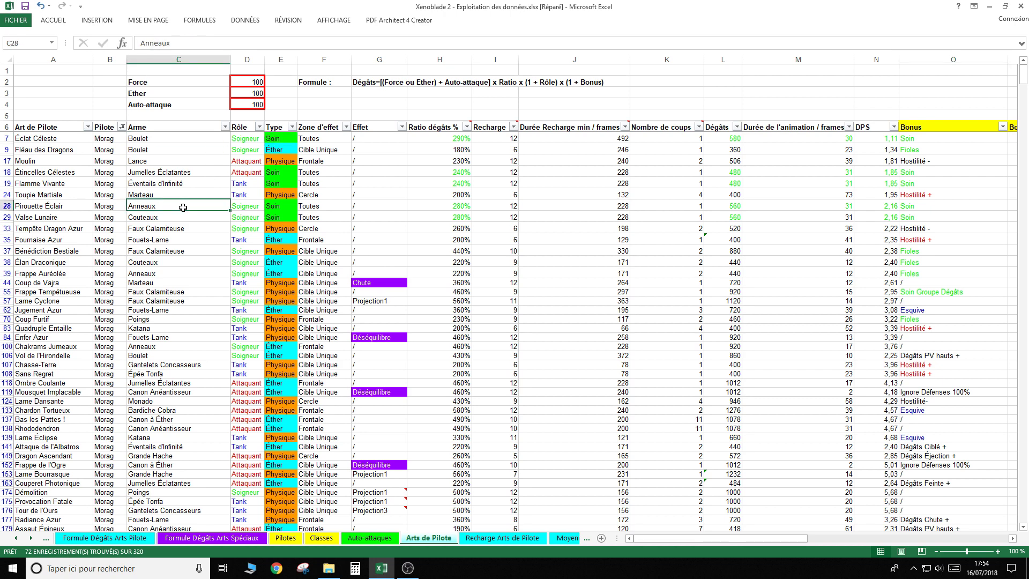
pyautogui.click(192, 185)
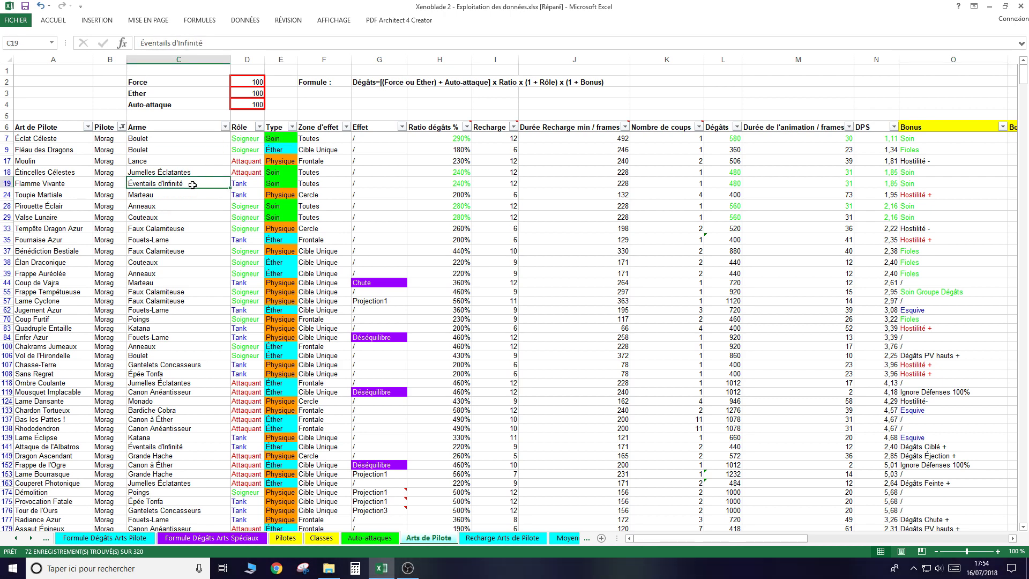
pyautogui.click(192, 173)
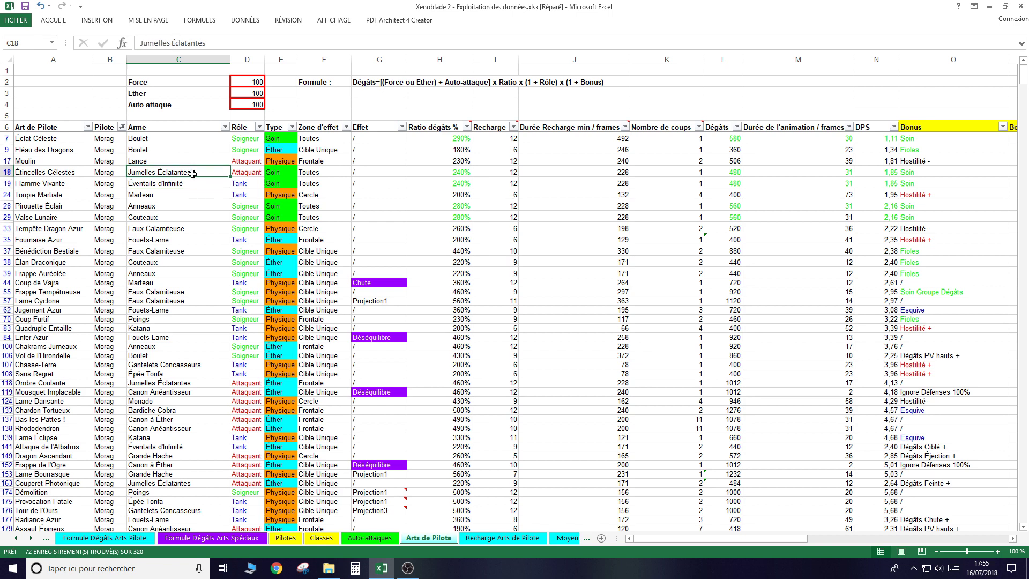
pyautogui.click(173, 208)
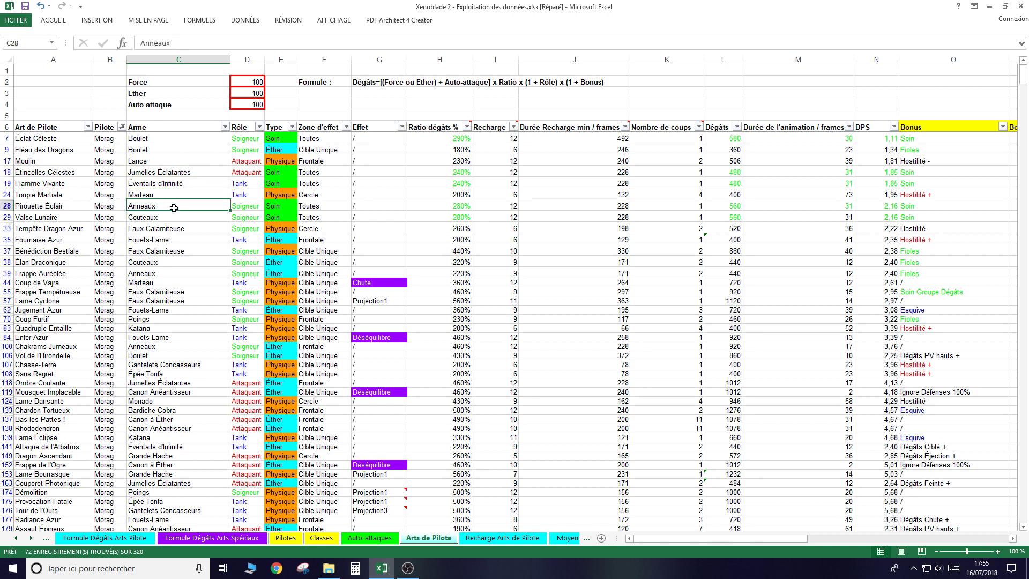
pyautogui.click(173, 148)
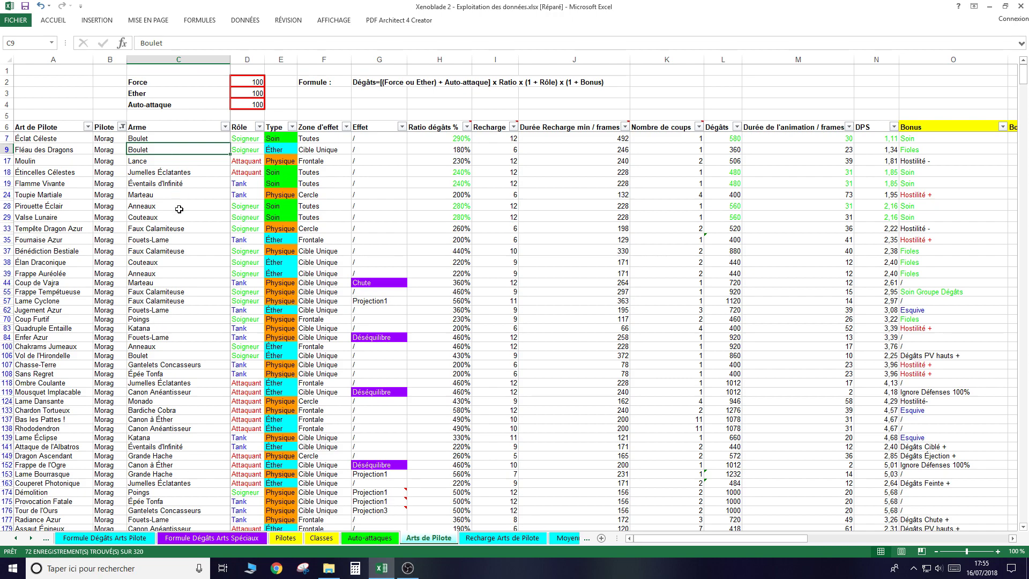
pyautogui.scroll(-5, 180, 211)
pyautogui.scroll(-4, 180, 215)
pyautogui.scroll(-3, 181, 218)
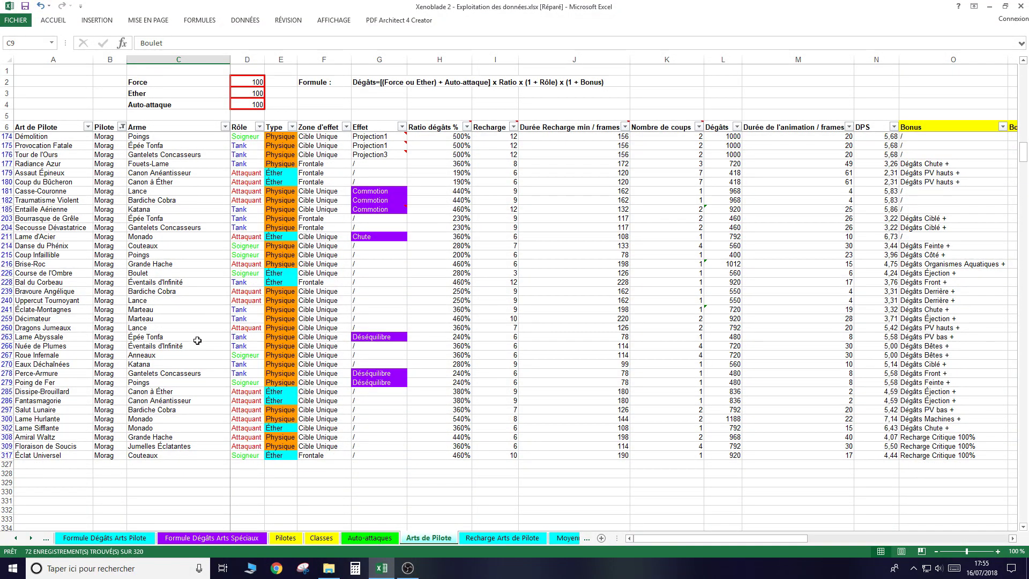
pyautogui.scroll(4, 197, 340)
pyautogui.scroll(4, 200, 276)
pyautogui.scroll(4, 215, 214)
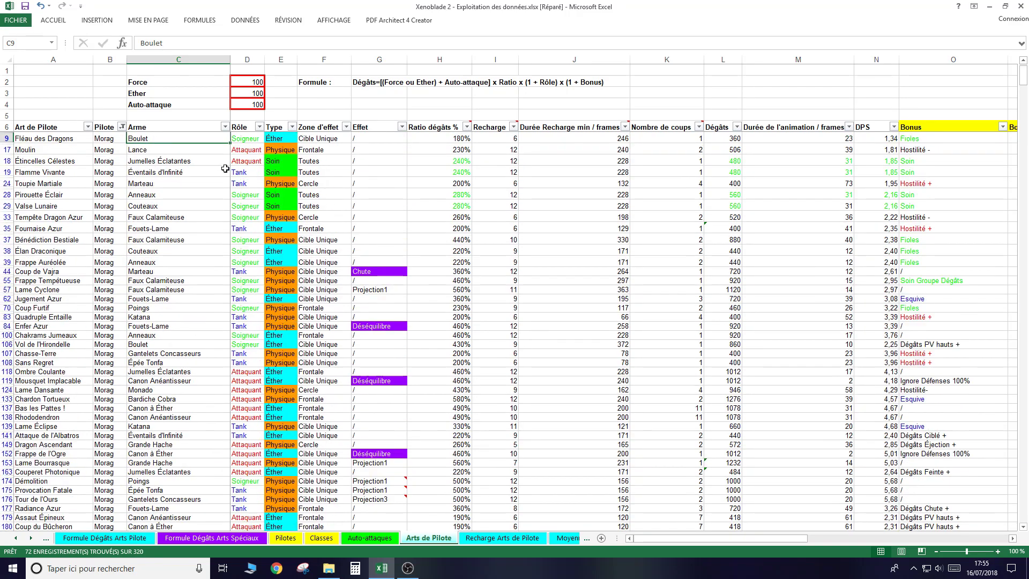
pyautogui.click(225, 127)
pyautogui.click(142, 231)
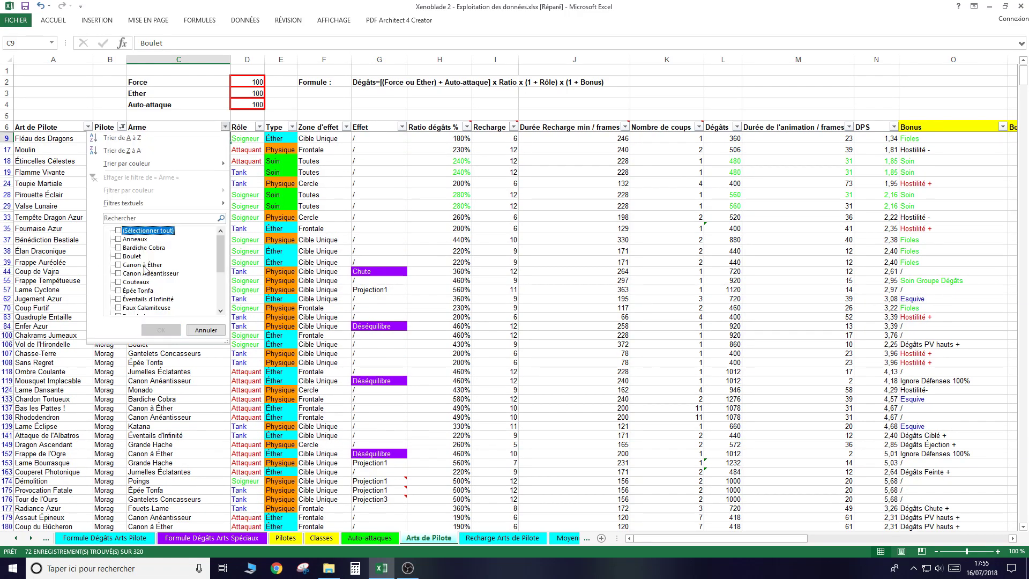
pyautogui.click(136, 282)
pyautogui.click(161, 330)
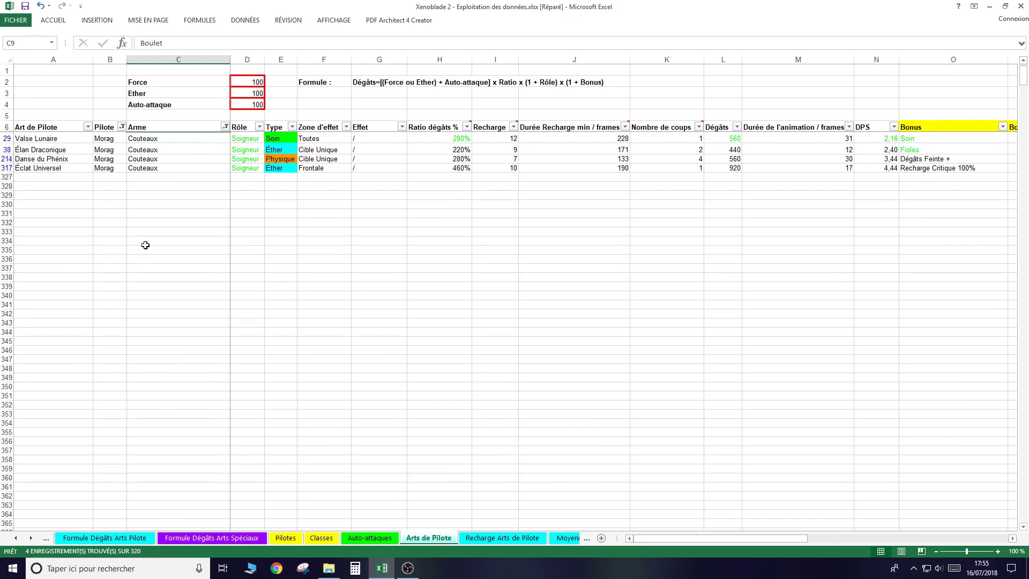
pyautogui.click(166, 140)
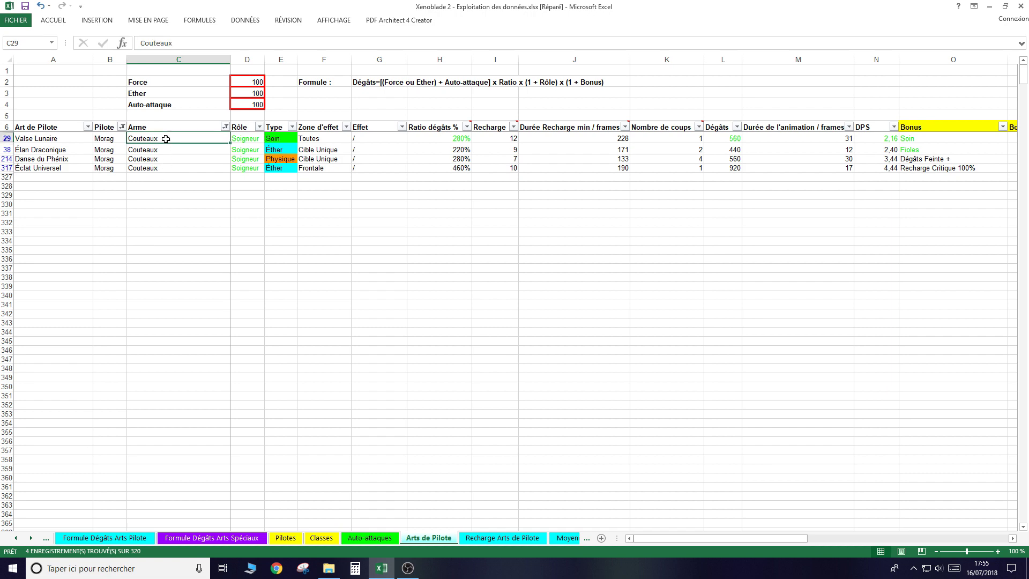
pyautogui.click(225, 127)
pyautogui.click(142, 231)
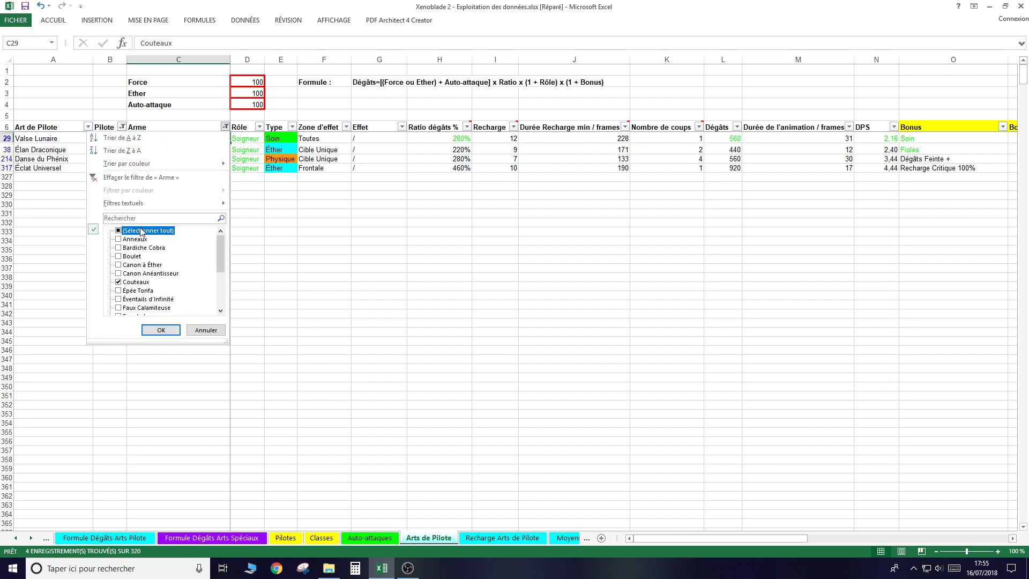
pyautogui.click(161, 330)
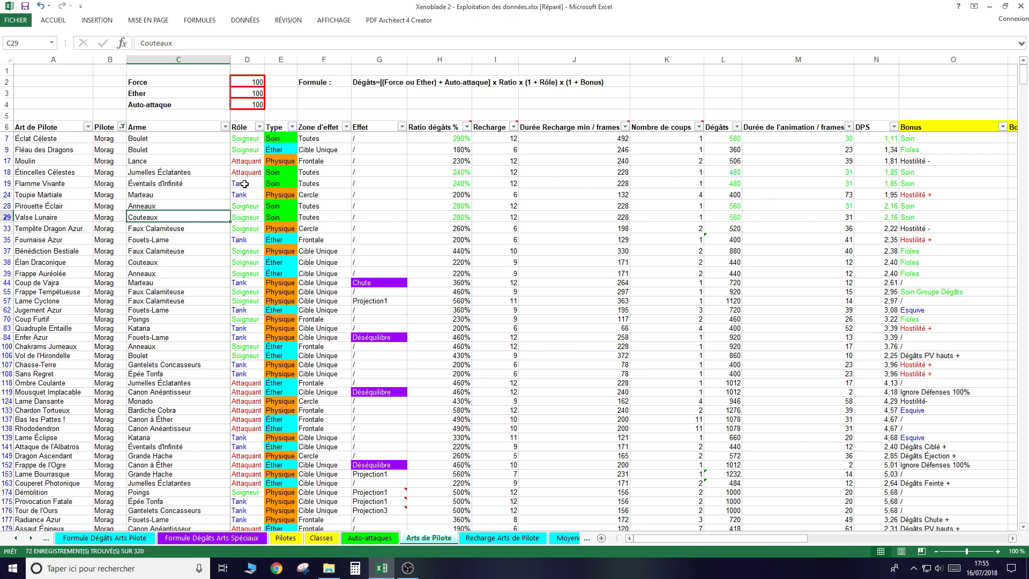
pyautogui.click(284, 174)
pyautogui.click(169, 174)
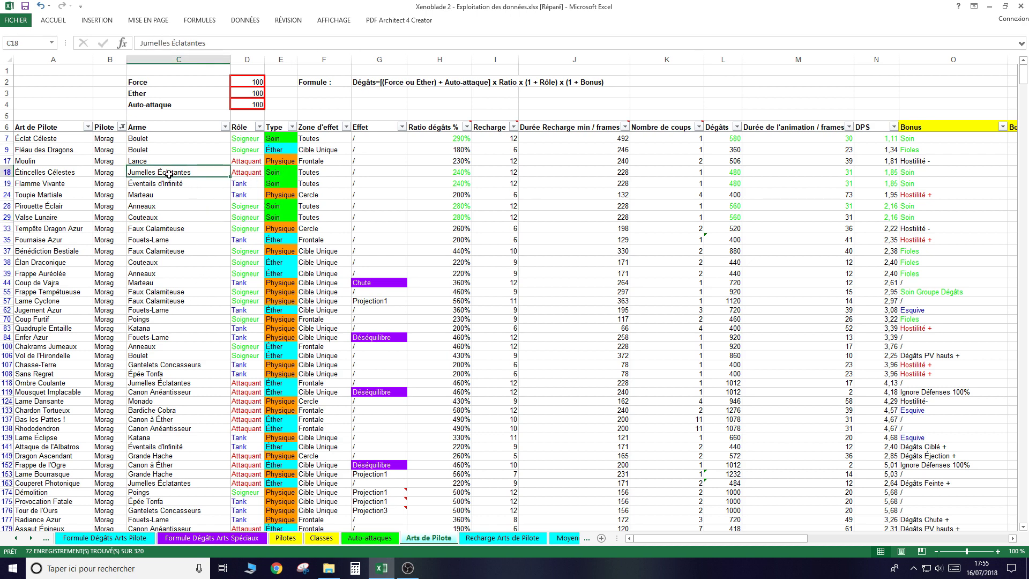
pyautogui.click(177, 138)
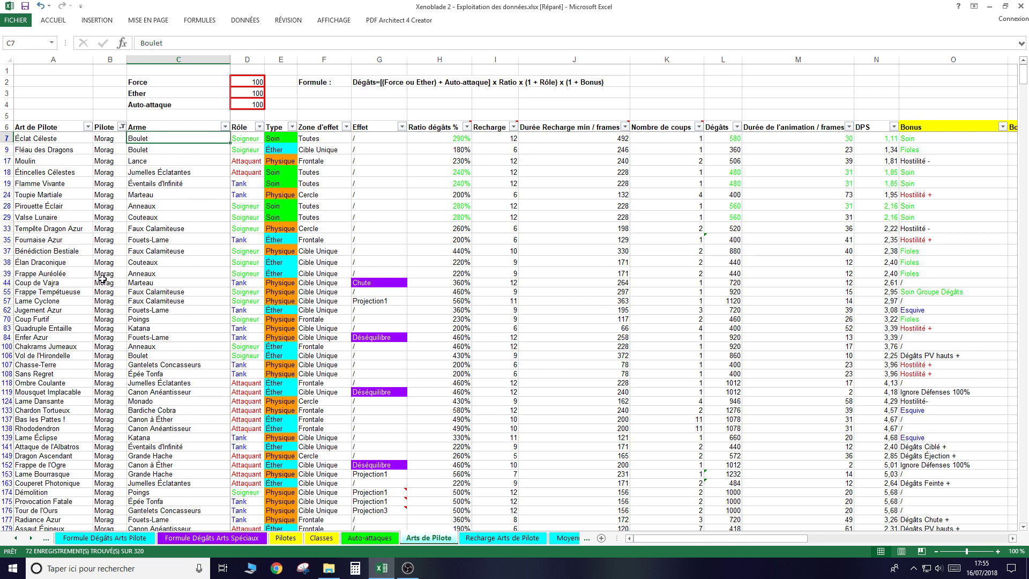
pyautogui.scroll(-5, 119, 317)
pyautogui.scroll(-3, 121, 318)
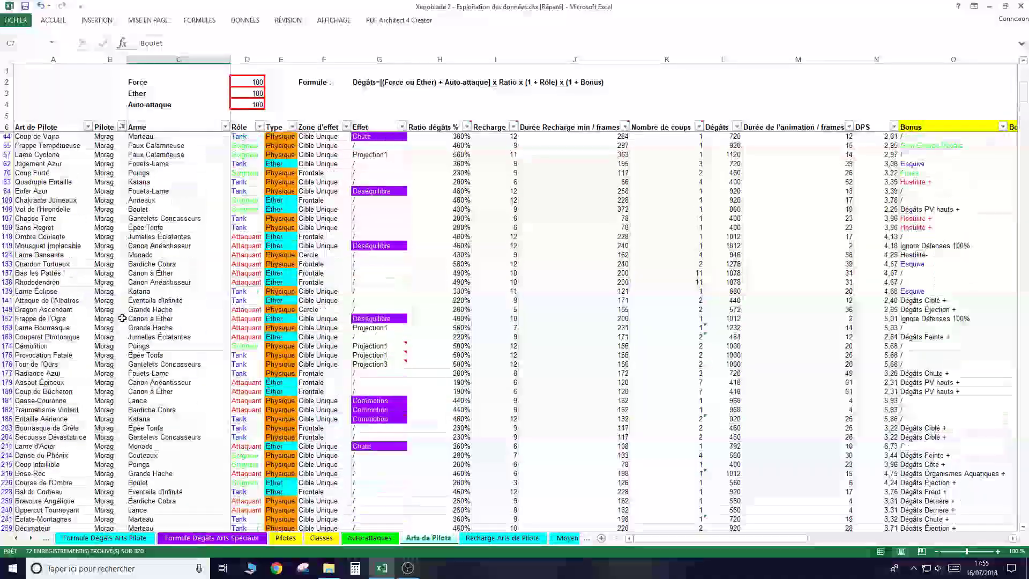
pyautogui.scroll(8, 122, 318)
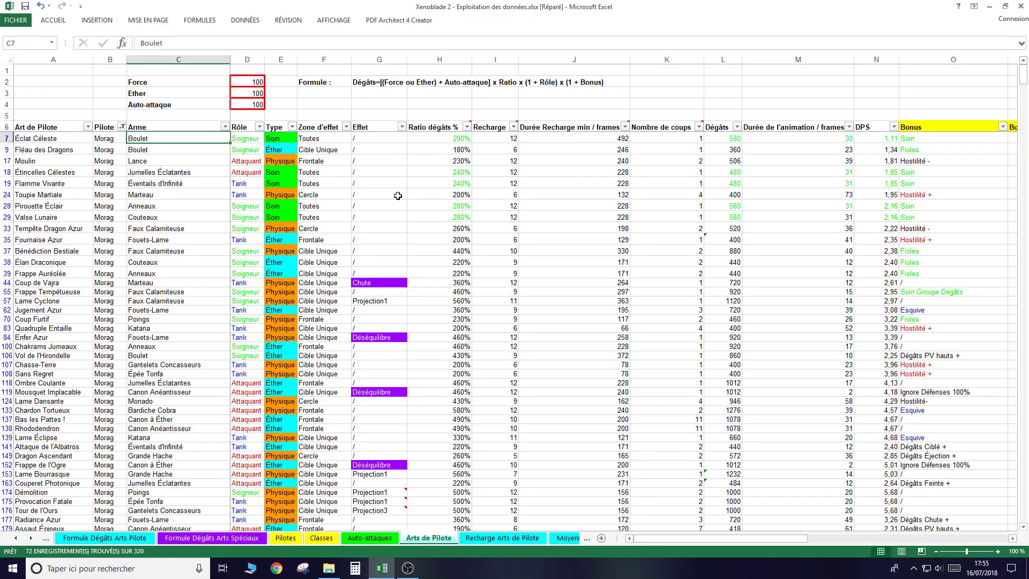
pyautogui.scroll(-2, 485, 206)
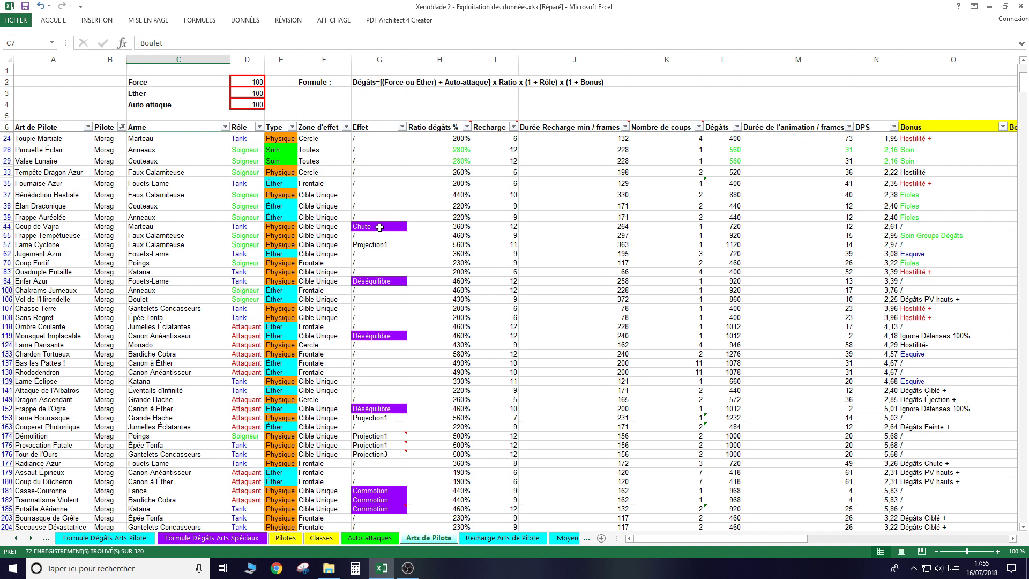
pyautogui.click(379, 227)
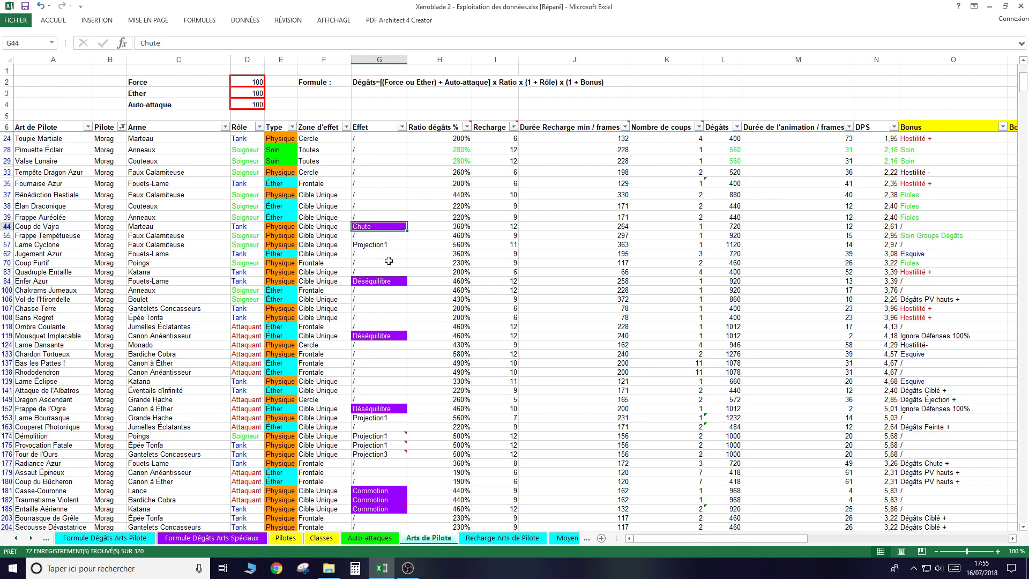
pyautogui.scroll(-2, 387, 267)
pyautogui.scroll(-5, 387, 268)
pyautogui.scroll(-3, 387, 267)
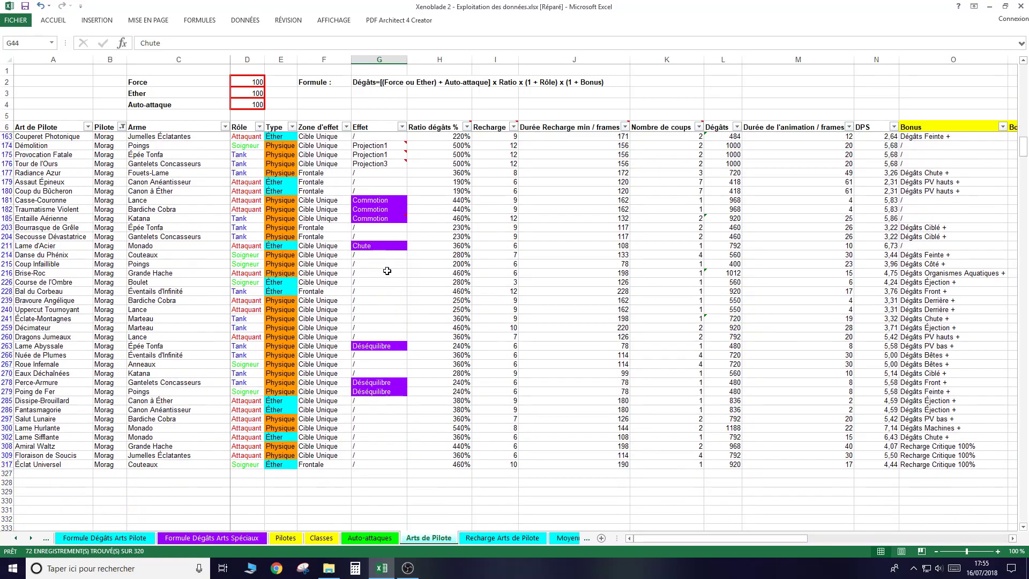
pyautogui.scroll(5, 386, 271)
pyautogui.scroll(7, 387, 270)
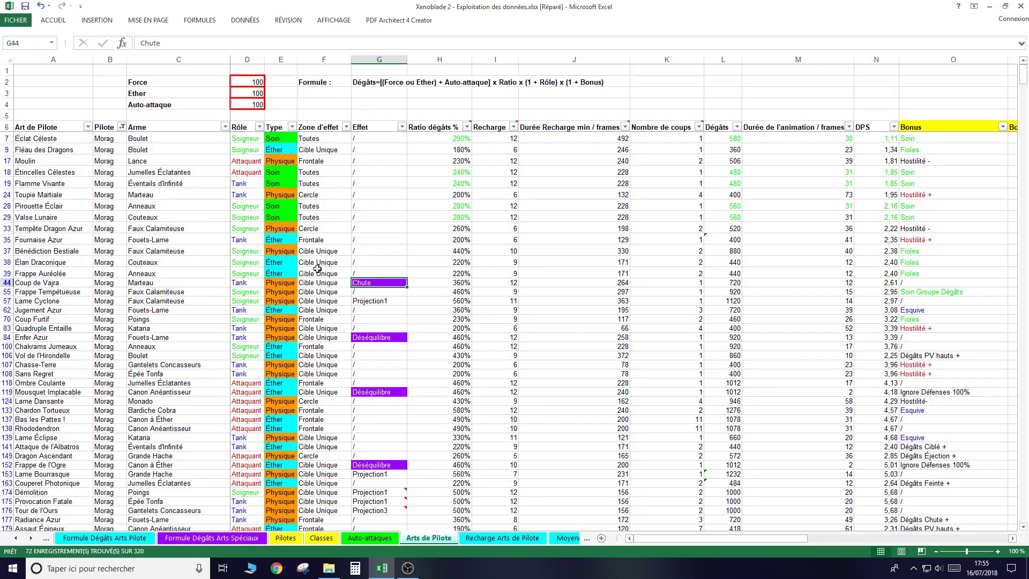
pyautogui.scroll(-4, 316, 268)
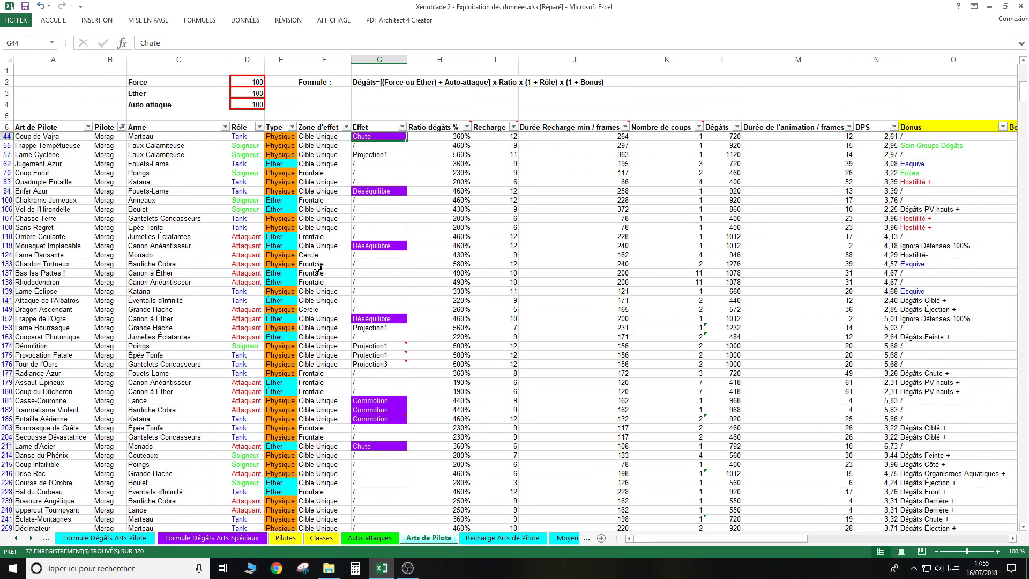
pyautogui.scroll(-4, 317, 268)
pyautogui.scroll(-4, 316, 268)
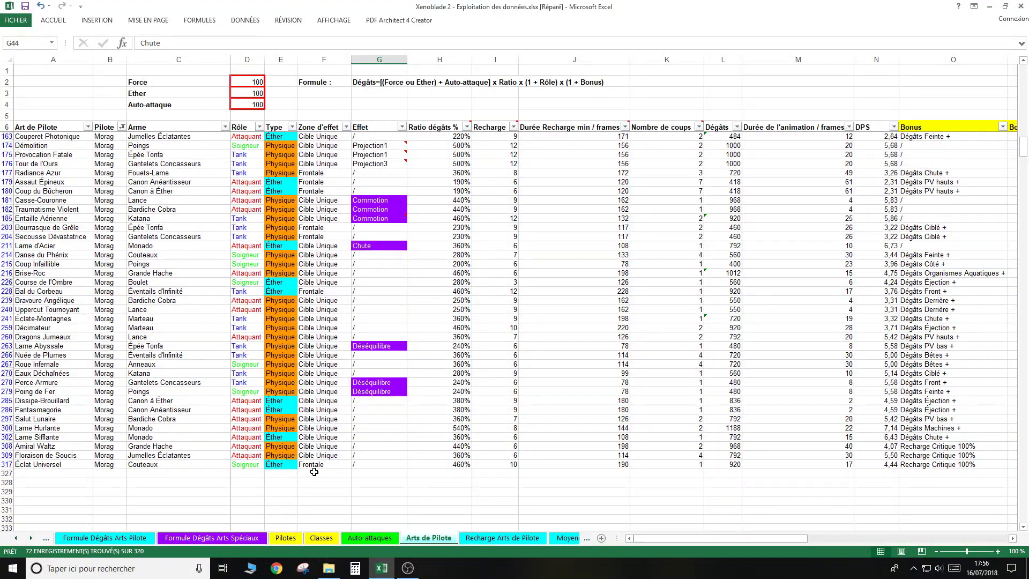
pyautogui.scroll(4, 329, 305)
pyautogui.scroll(7, 329, 305)
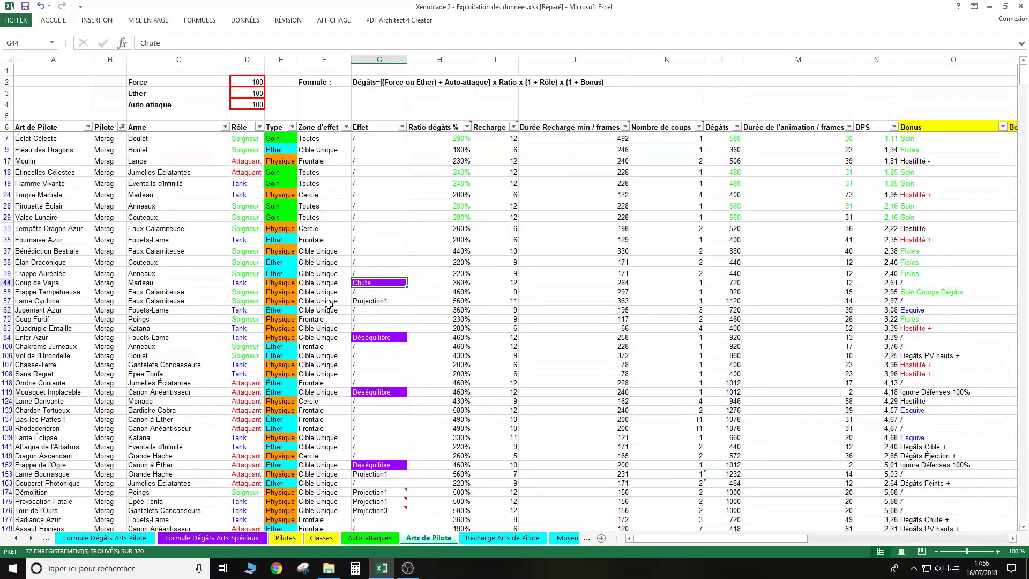
# Filter Zone d'effet to Cercle and select the weapons of the four Cercle arts.
pyautogui.click(346, 127)
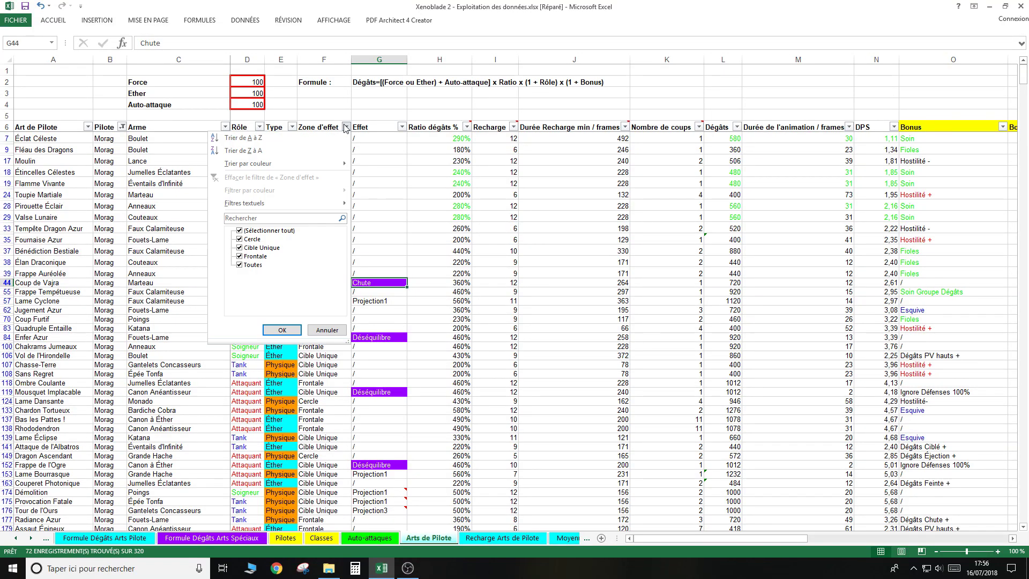
pyautogui.click(267, 231)
pyautogui.click(256, 240)
pyautogui.click(284, 330)
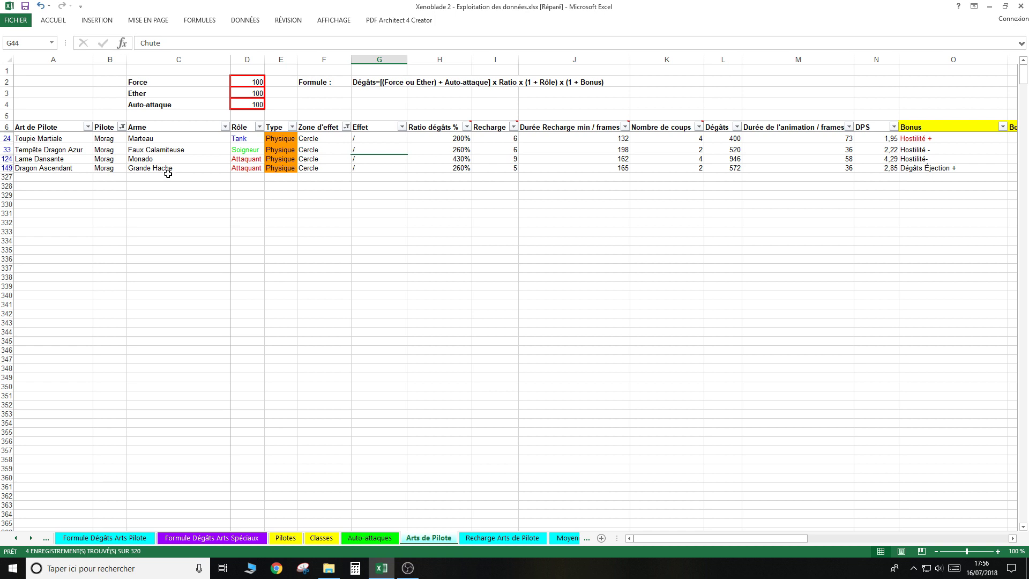
pyautogui.click(159, 140)
pyautogui.moveTo(159, 140); pyautogui.dragTo(161, 167)
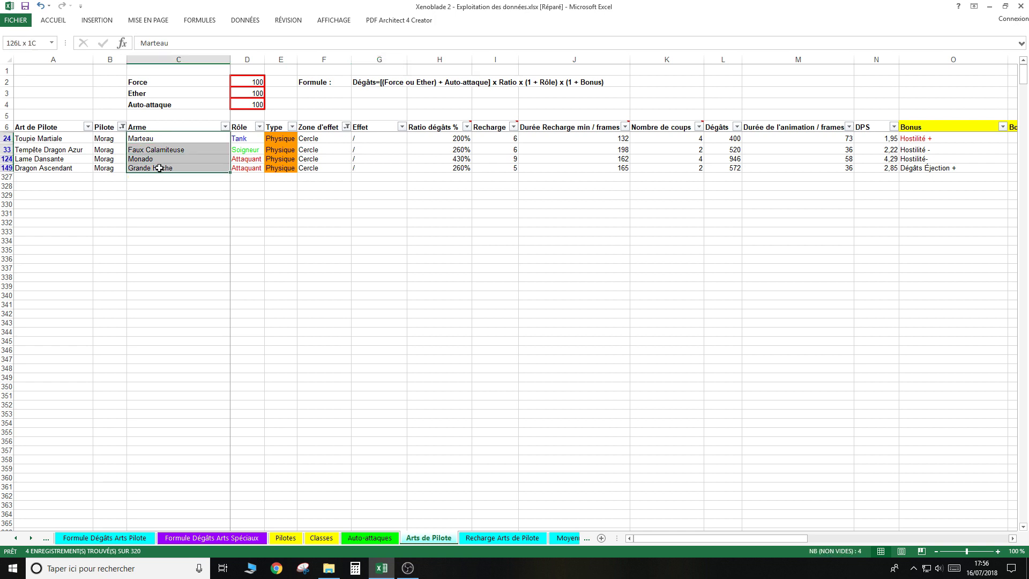
# Reselect every Zone d'effet value so all 72 Morag arts show again.
pyautogui.click(347, 127)
pyautogui.click(263, 231)
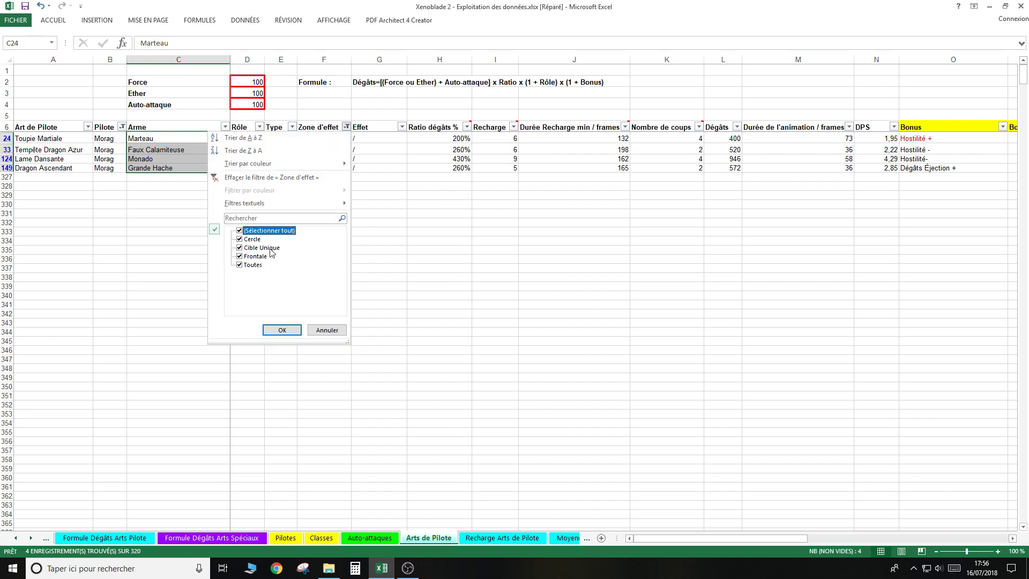
pyautogui.click(282, 330)
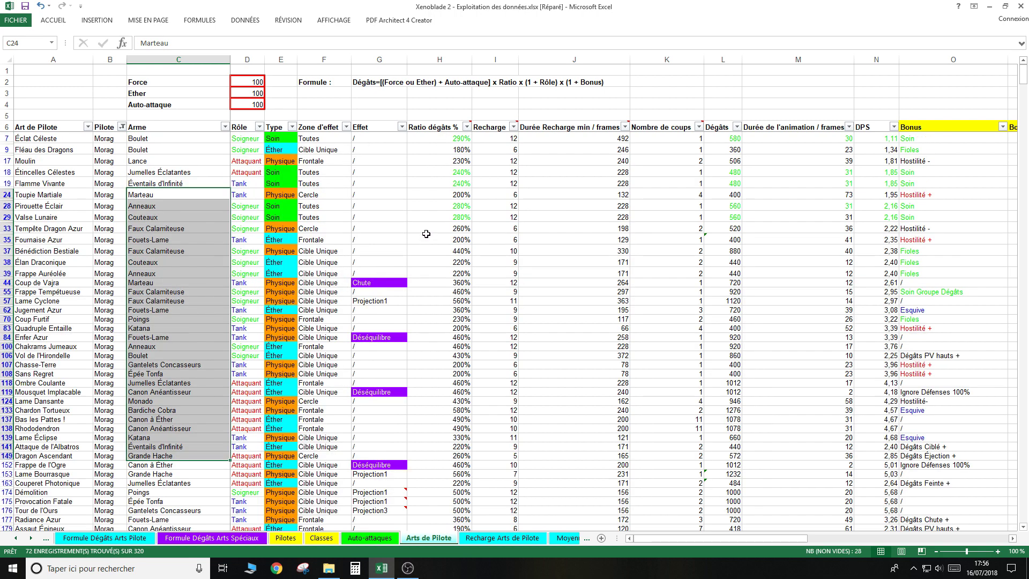
pyautogui.click(385, 239)
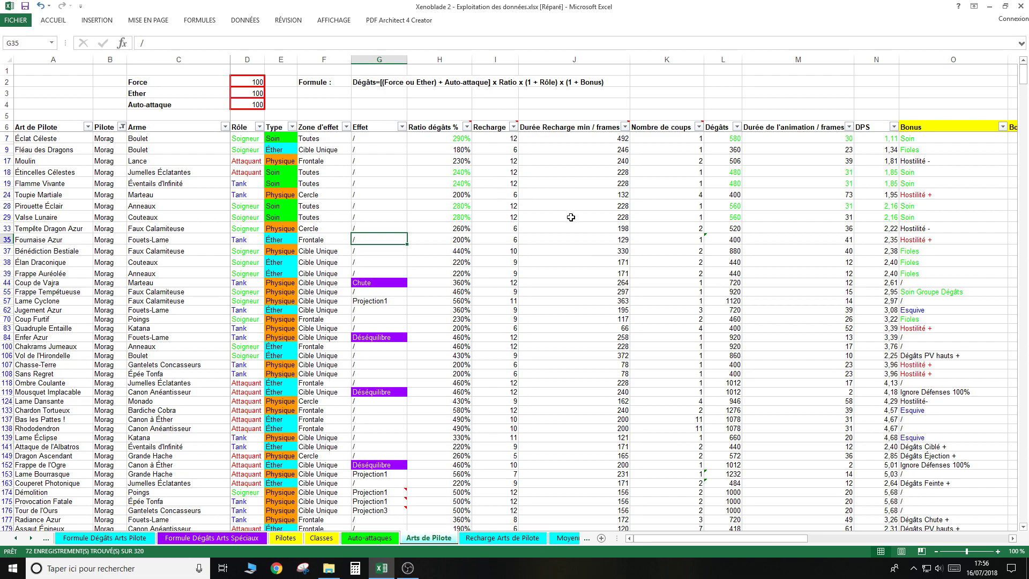
pyautogui.click(625, 127)
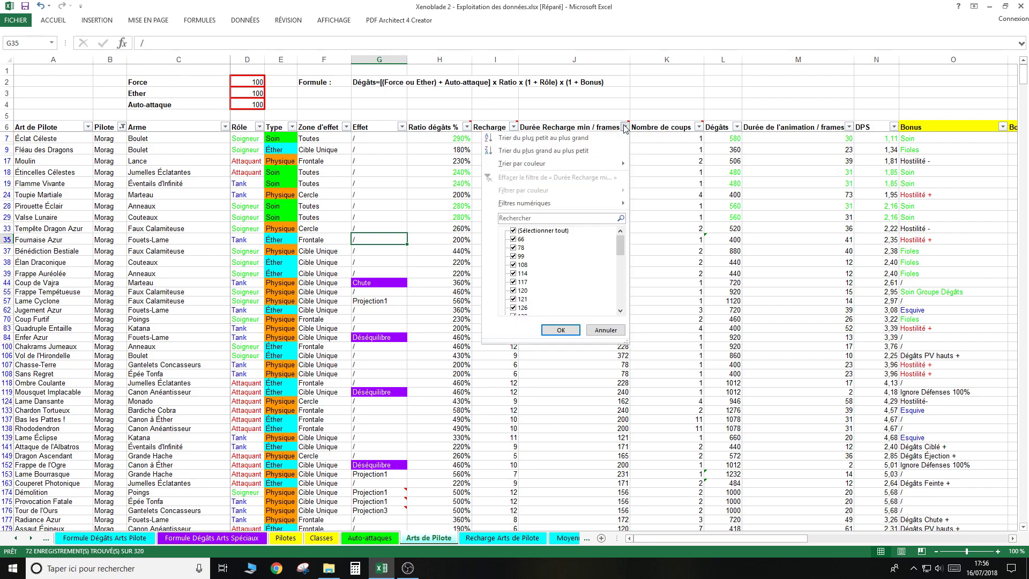
# Sort Morag's arts by recharge duration, shortest first, and scroll through the results.
pyautogui.click(586, 138)
pyautogui.scroll(-5, 569, 235)
pyautogui.scroll(-5, 566, 230)
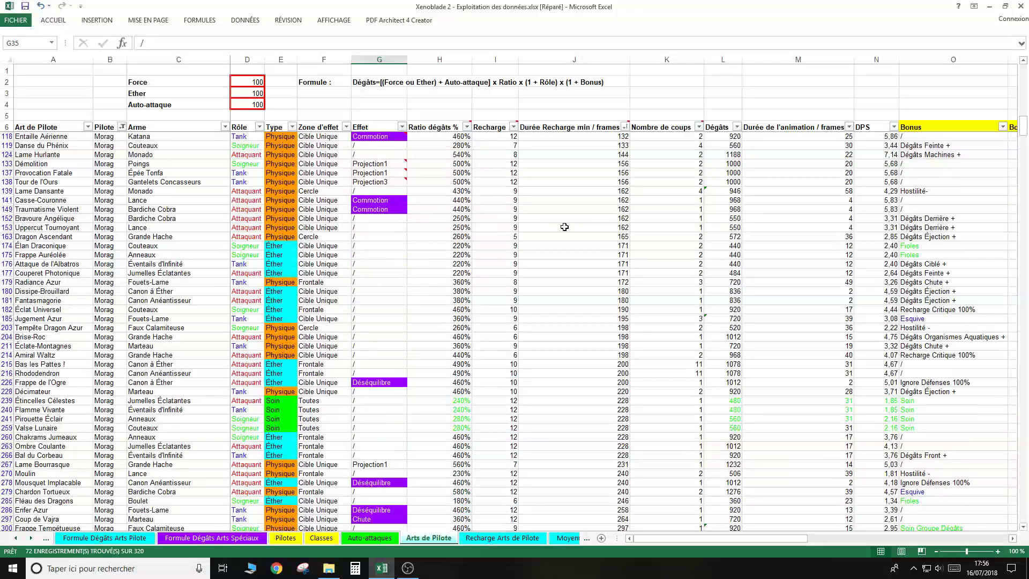
pyautogui.scroll(-5, 564, 226)
pyautogui.scroll(3, 564, 227)
pyautogui.scroll(2, 564, 227)
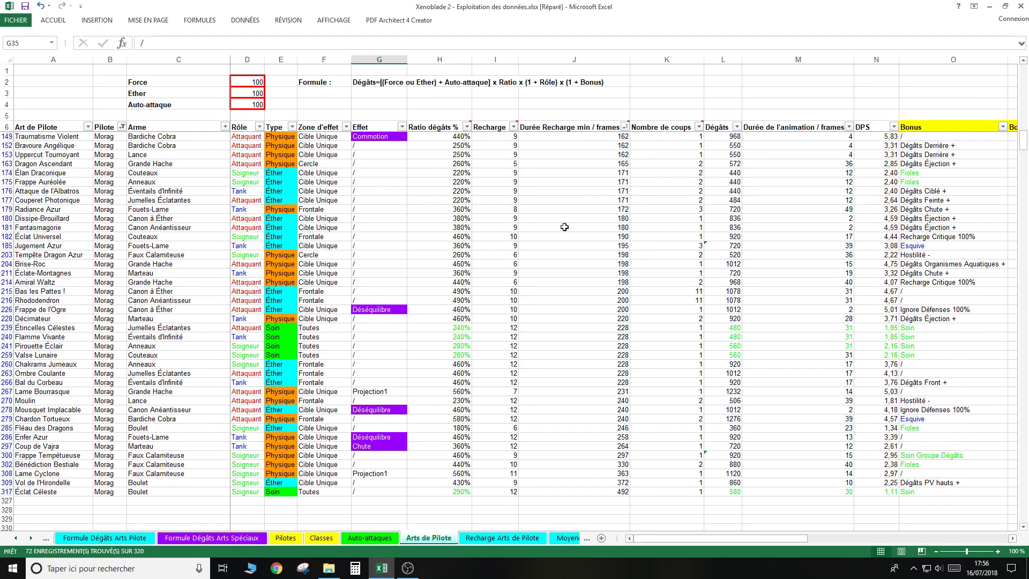
pyautogui.scroll(2, 572, 282)
pyautogui.scroll(3, 571, 282)
pyautogui.scroll(5, 557, 227)
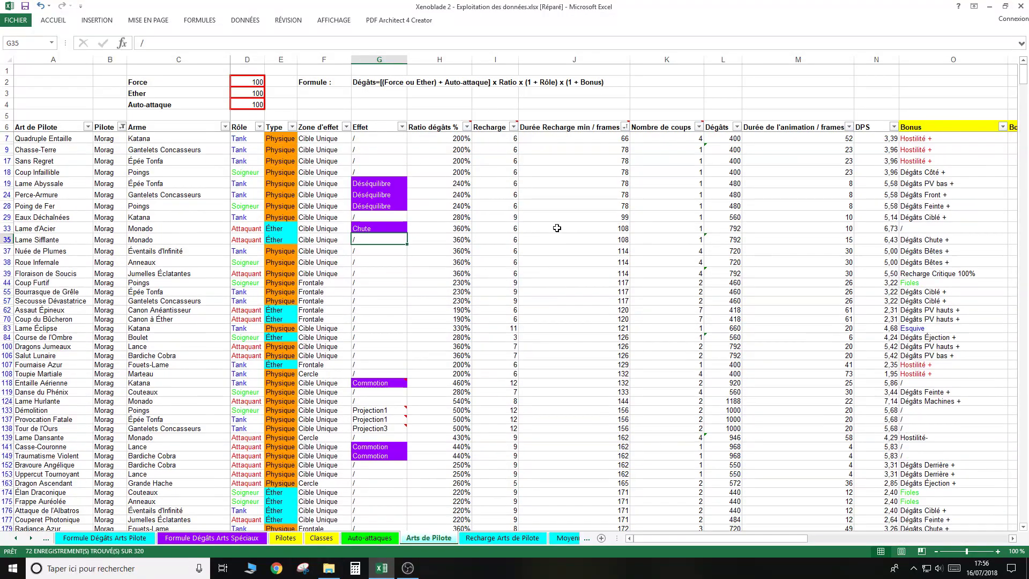
# Inspect the weapons of Quadruple Entaille, Coup Infaillible, Sans Regret, Chasse-Terre and Lame d'Acier.
pyautogui.click(196, 139)
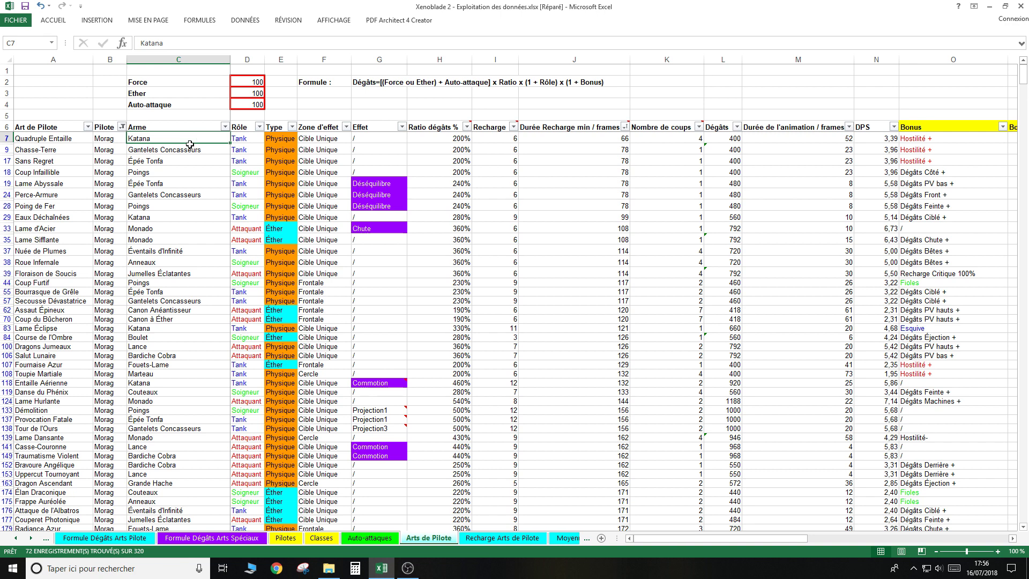
pyautogui.click(164, 169)
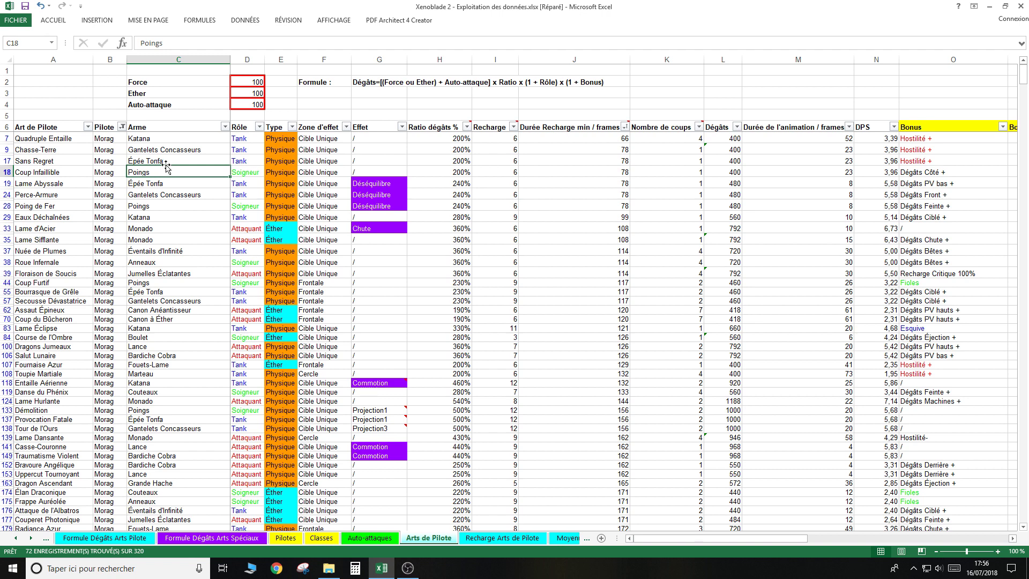
pyautogui.click(166, 161)
pyautogui.click(169, 151)
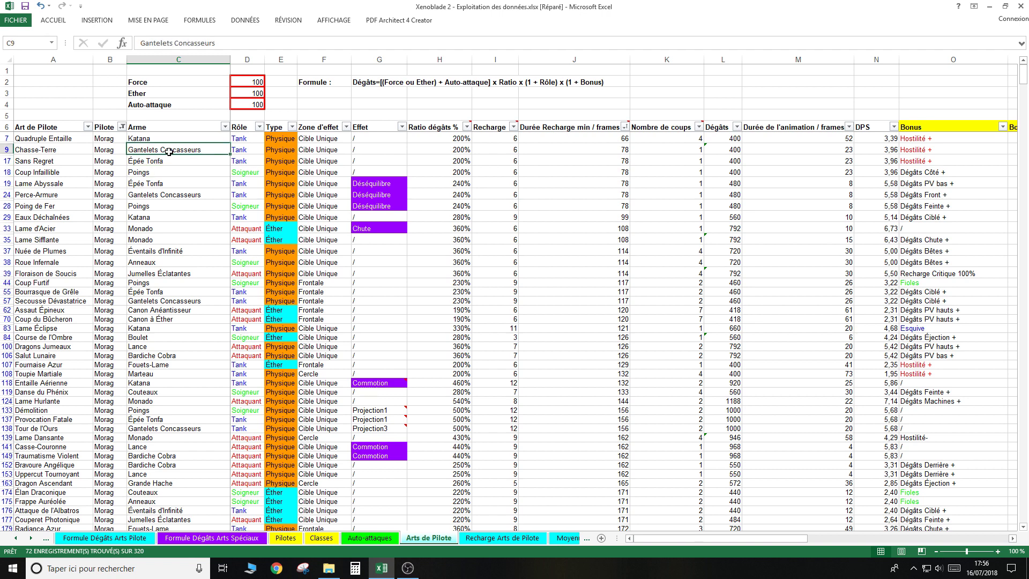
pyautogui.click(174, 226)
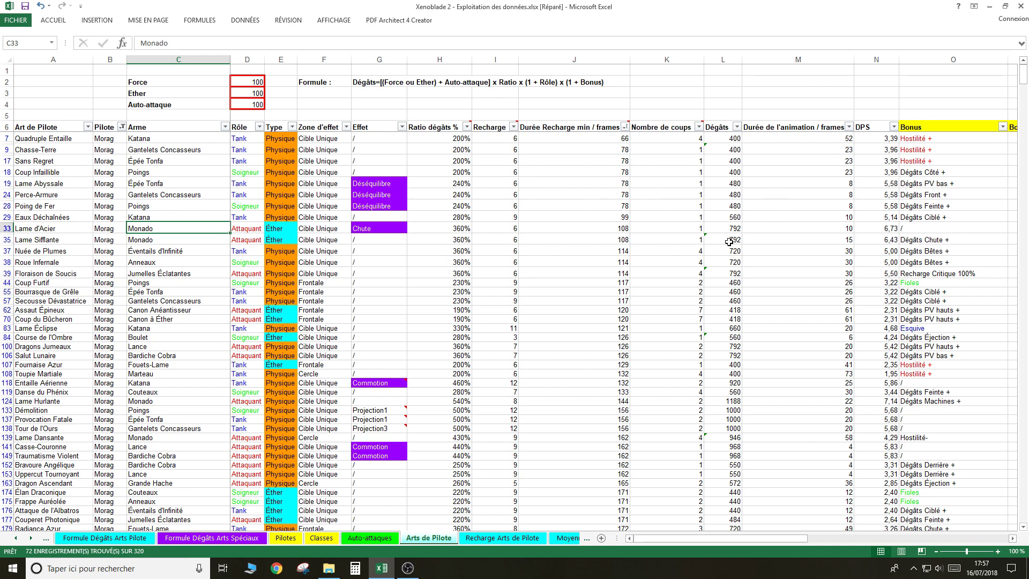
pyautogui.click(850, 127)
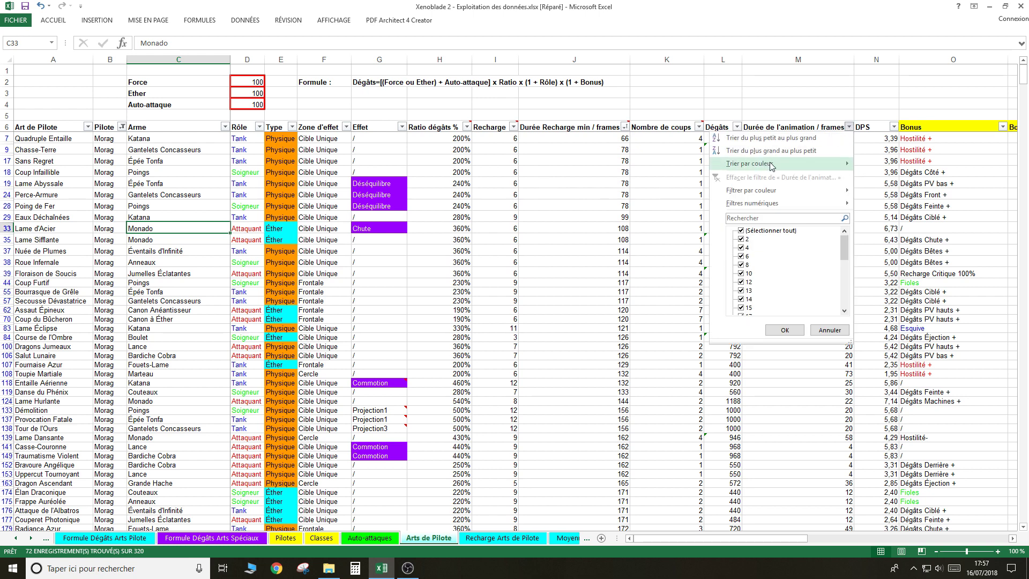
# Sort by animation duration ascending, then inspect Casse-Couronne's weapon and Commotion effect.
pyautogui.click(772, 137)
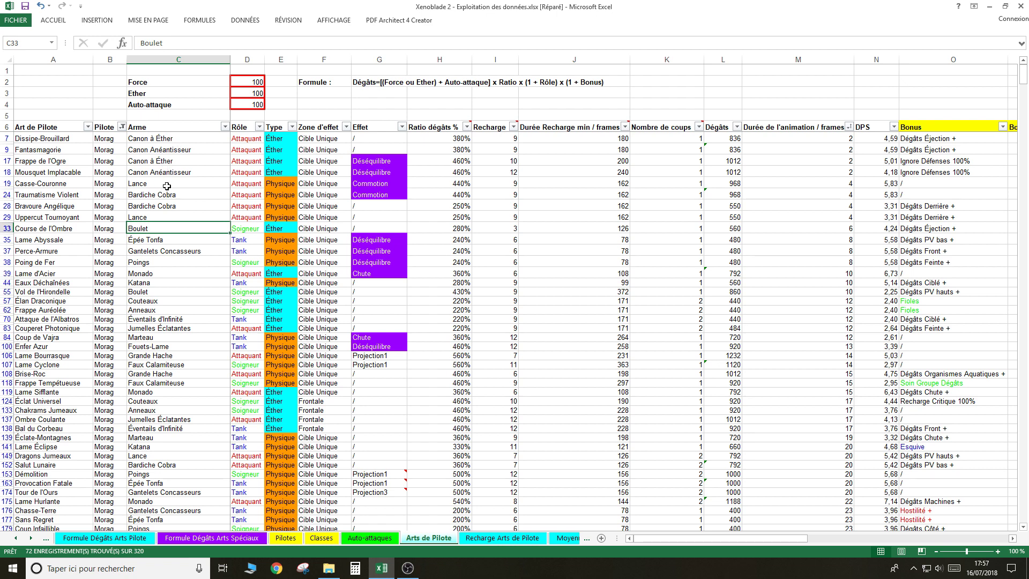
pyautogui.click(167, 185)
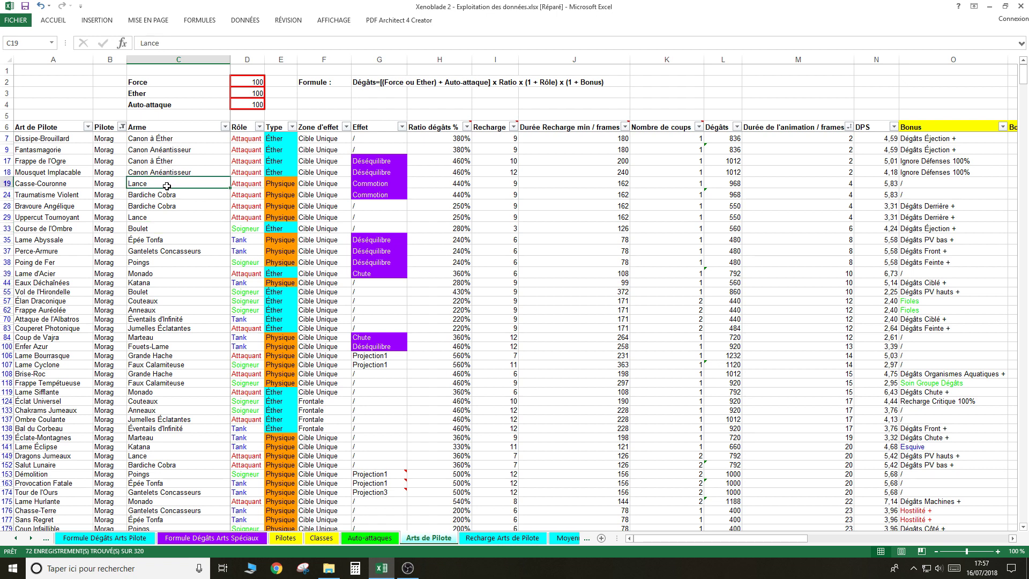
pyautogui.click(377, 183)
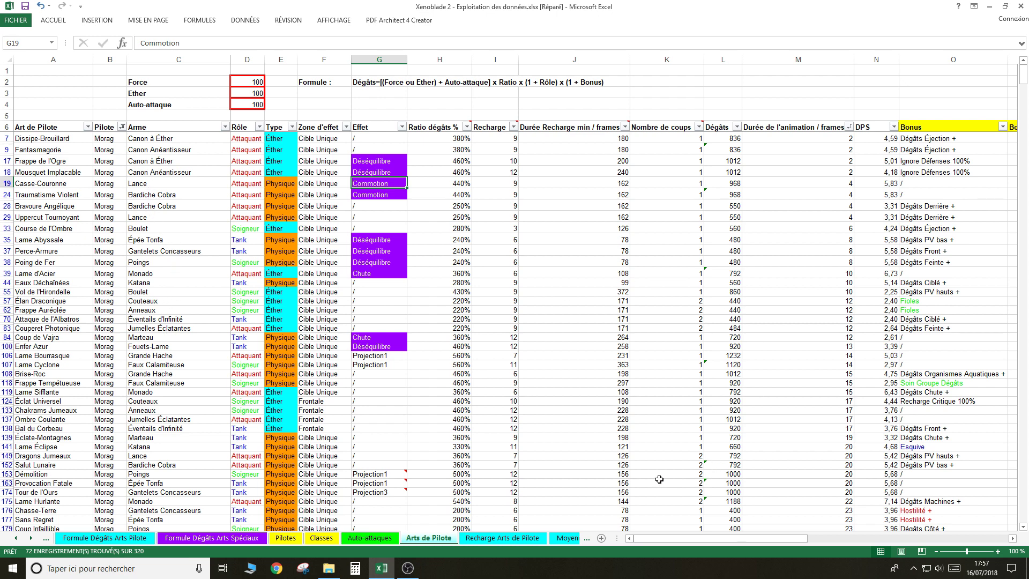
pyautogui.moveTo(690, 541); pyautogui.dragTo(784, 539)
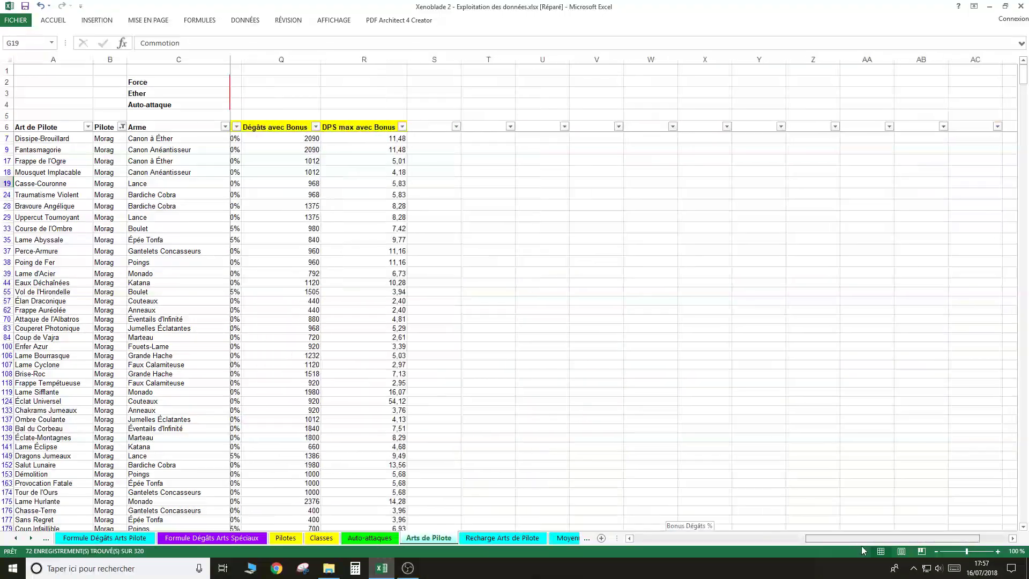
# Sort by DPS max avec Bonus ascending and check Éclat Universel's 54,12 formula and Recharge Critique bonuses.
pyautogui.click(839, 127)
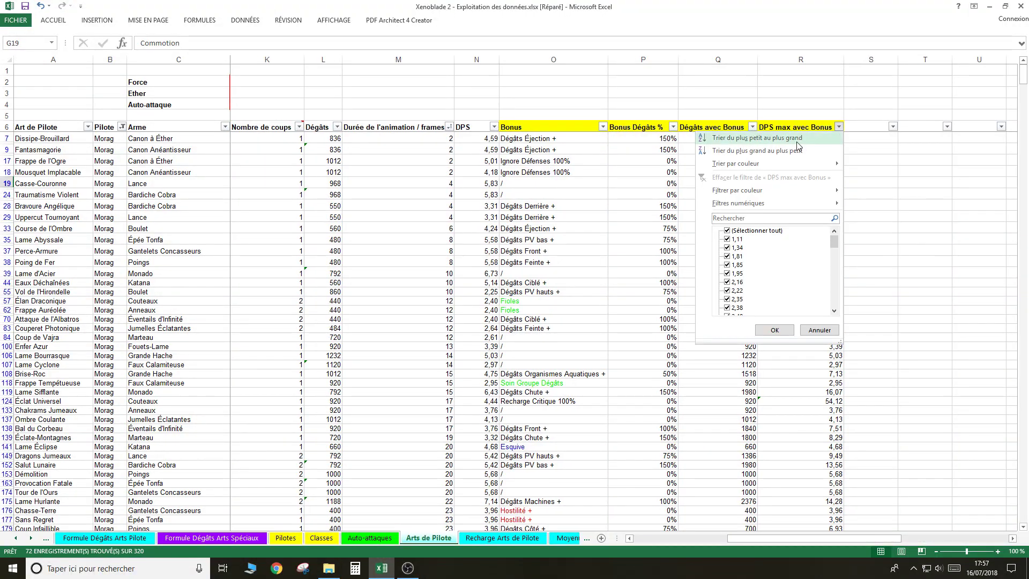
pyautogui.click(796, 141)
pyautogui.scroll(-10, 811, 223)
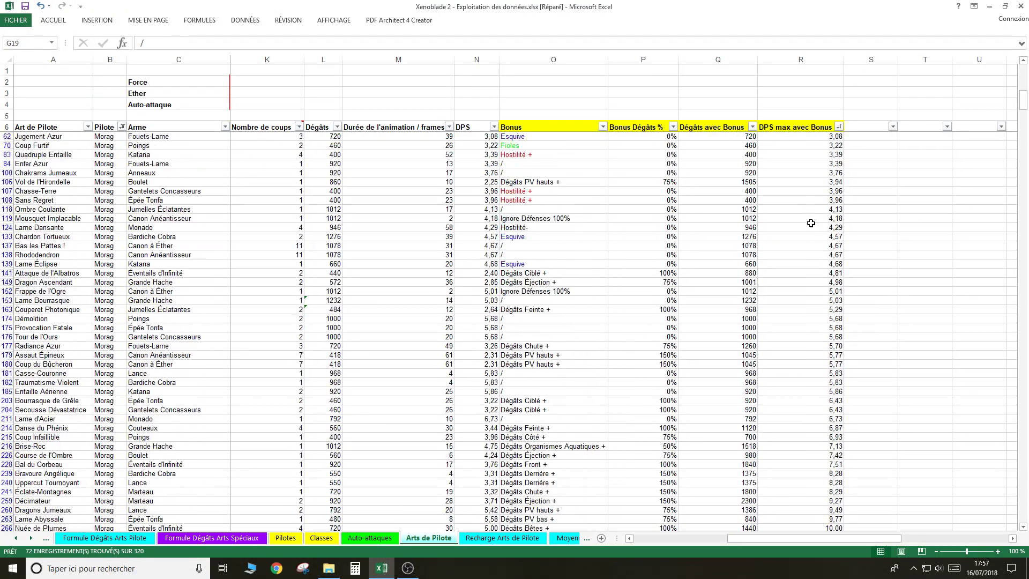
pyautogui.scroll(-6, 811, 223)
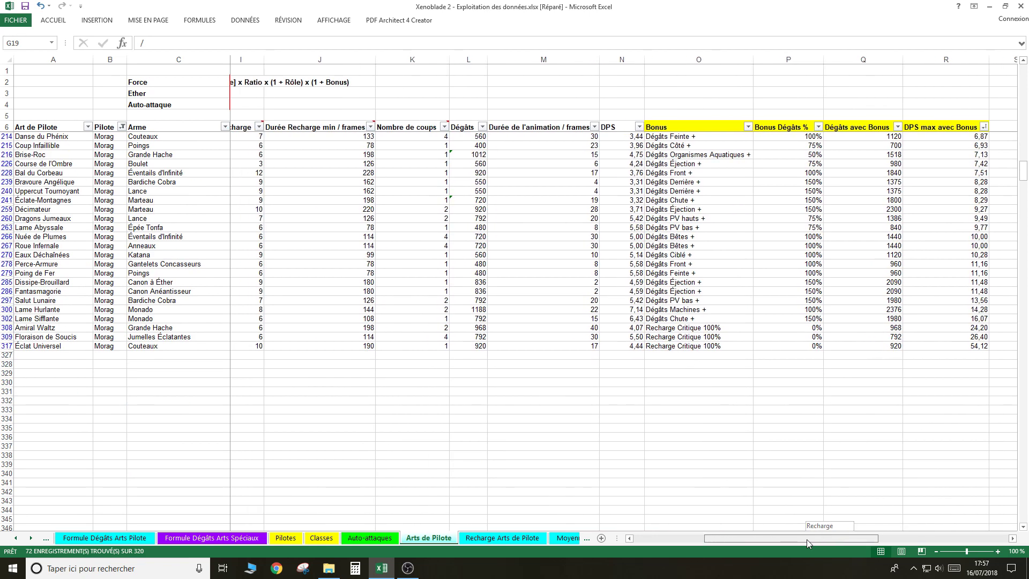
pyautogui.moveTo(815, 541); pyautogui.dragTo(799, 540)
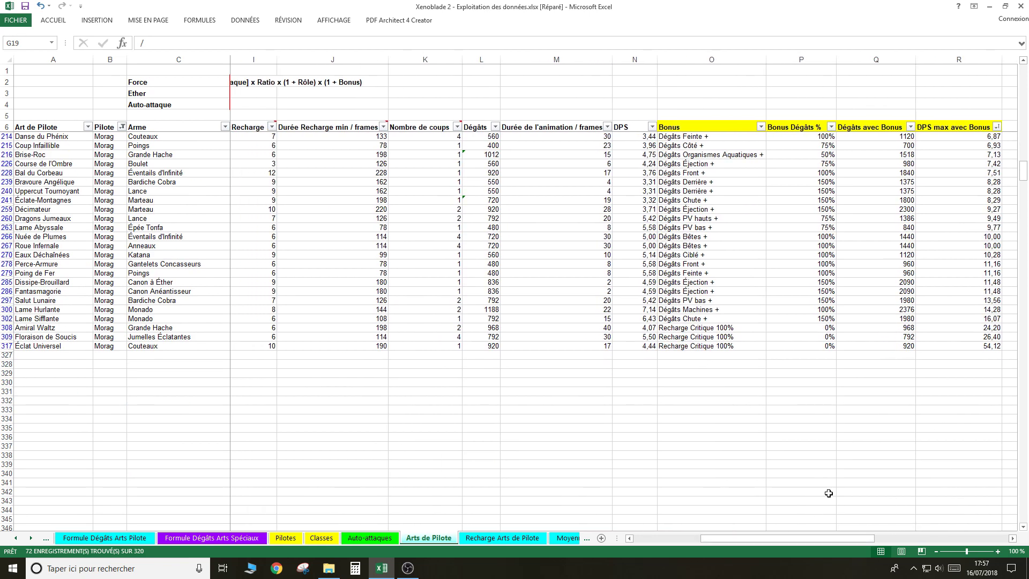
pyautogui.click(967, 347)
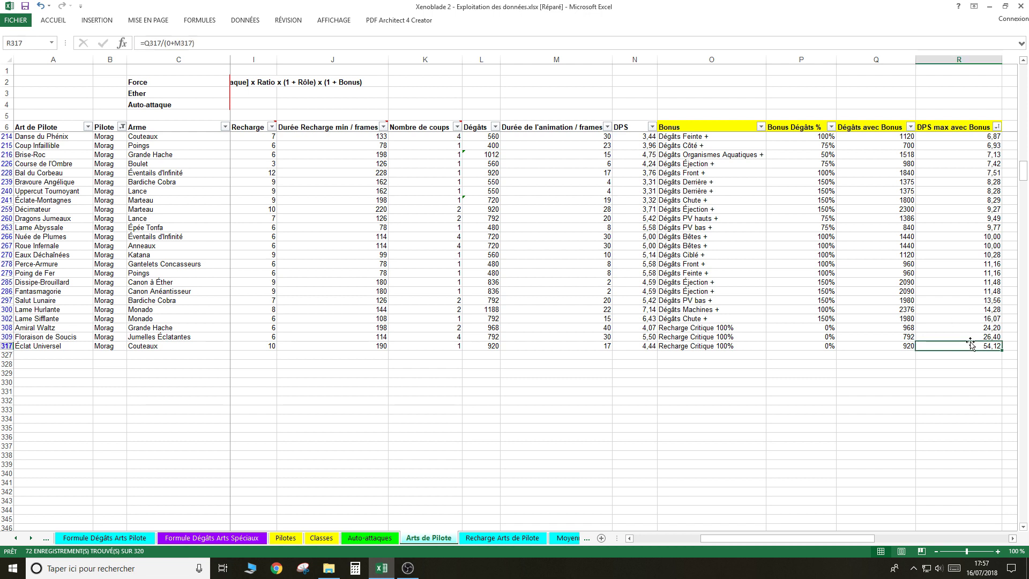
pyautogui.moveTo(709, 345); pyautogui.dragTo(708, 328)
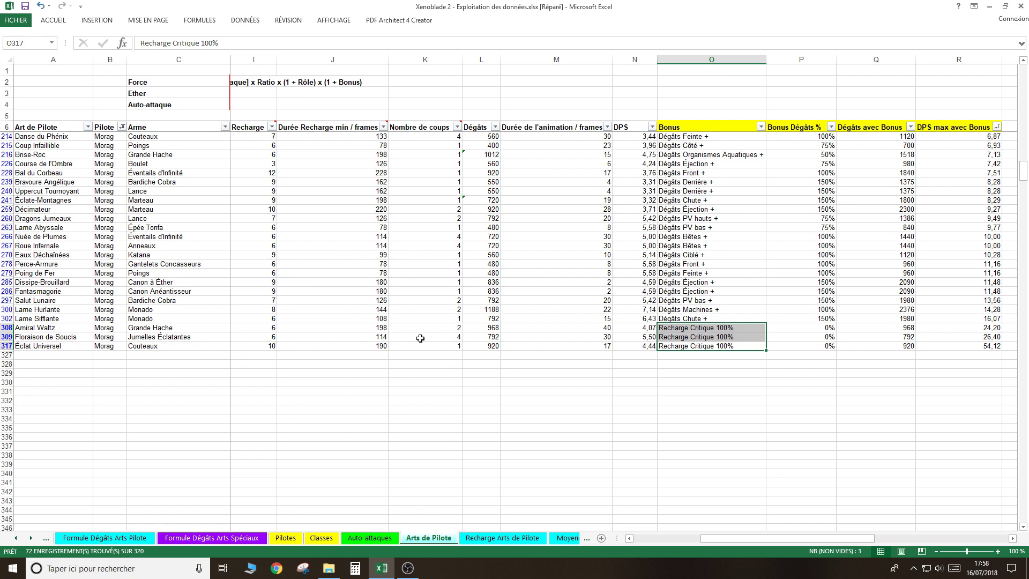
pyautogui.click(422, 337)
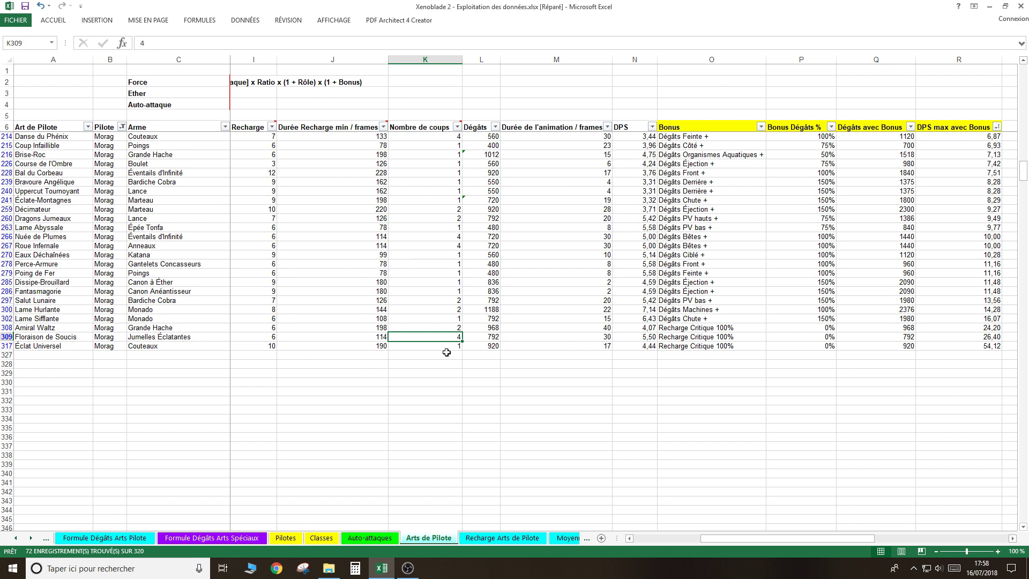
pyautogui.click(177, 337)
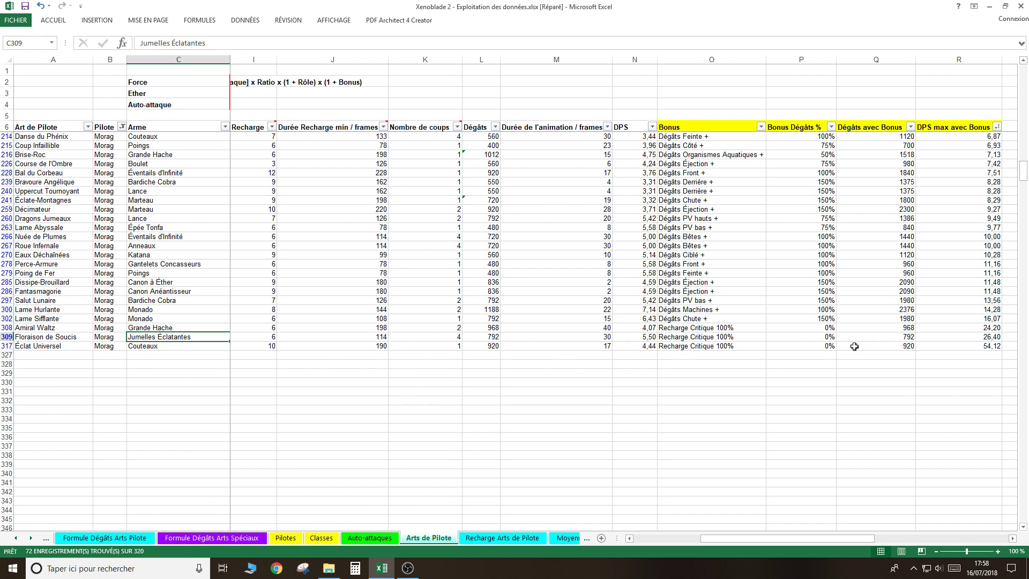
pyautogui.click(724, 321)
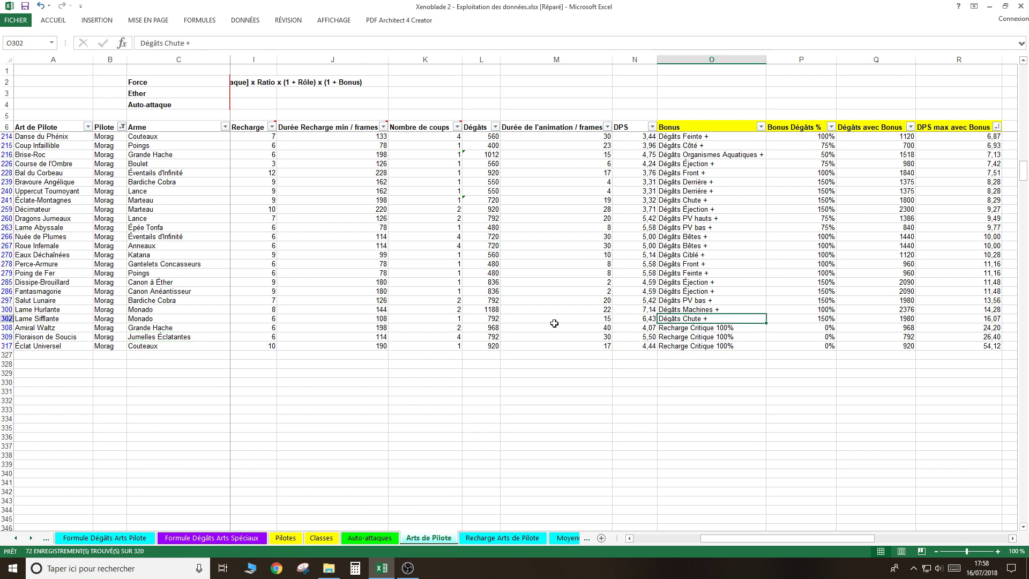
pyautogui.click(210, 318)
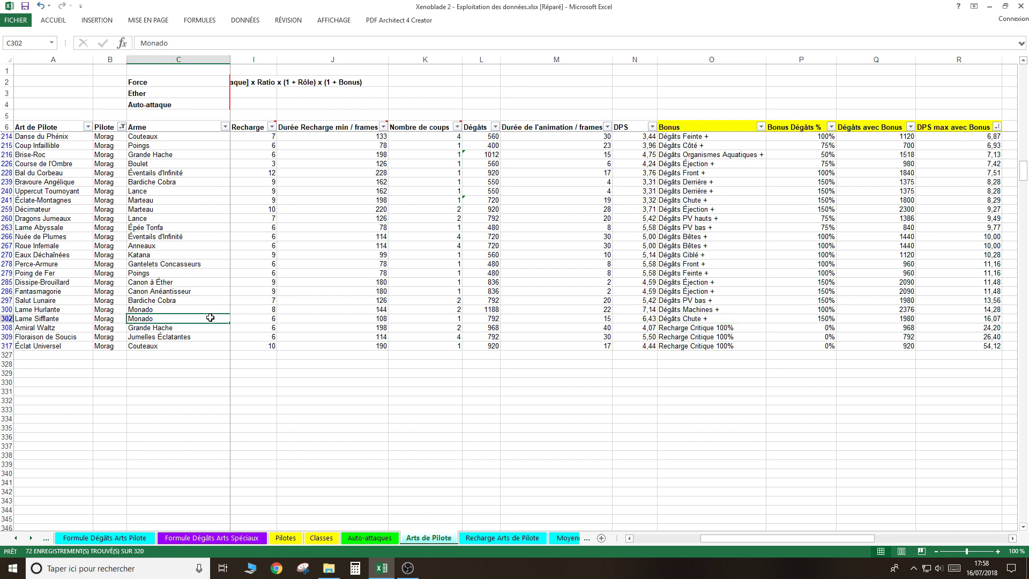
pyautogui.moveTo(210, 318); pyautogui.dragTo(208, 309)
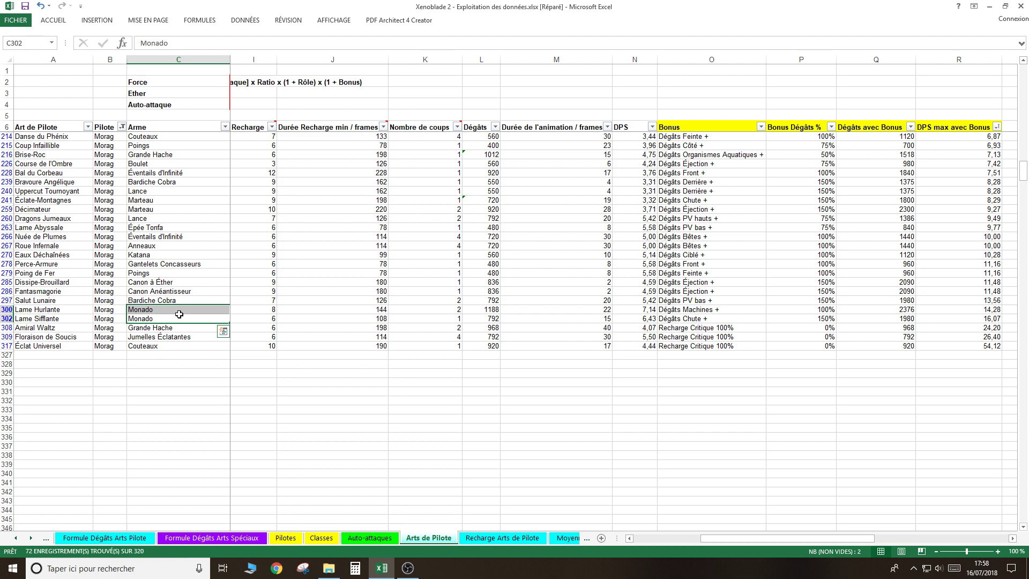
pyautogui.click(192, 300)
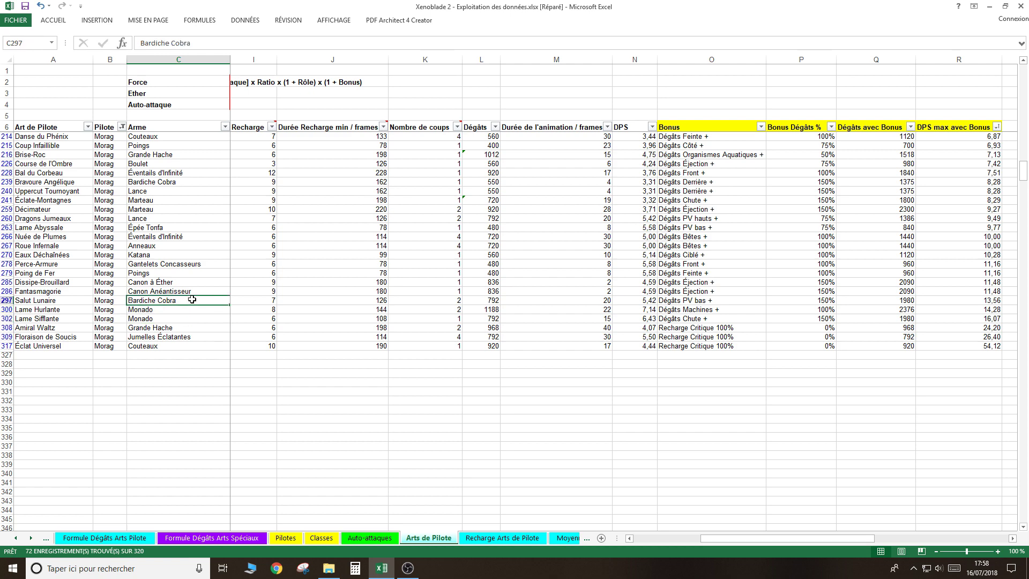
pyautogui.scroll(2, 192, 300)
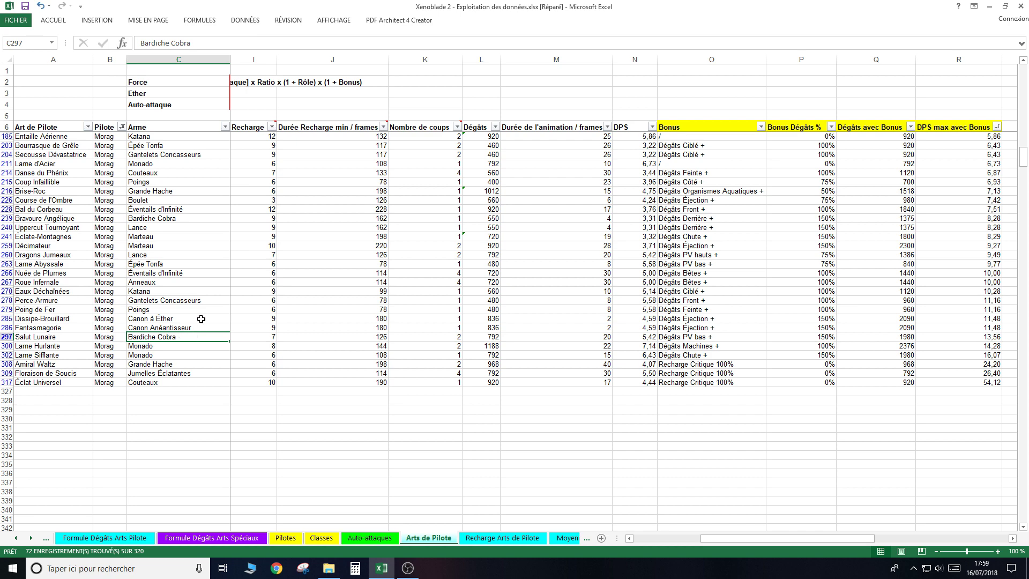
pyautogui.moveTo(200, 320); pyautogui.dragTo(200, 327)
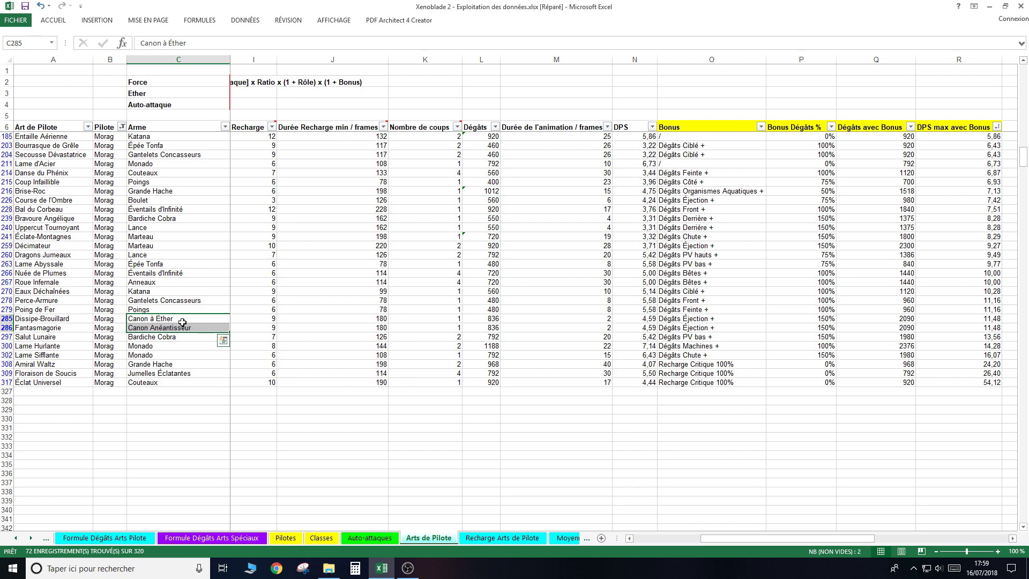
pyautogui.scroll(3, 322, 252)
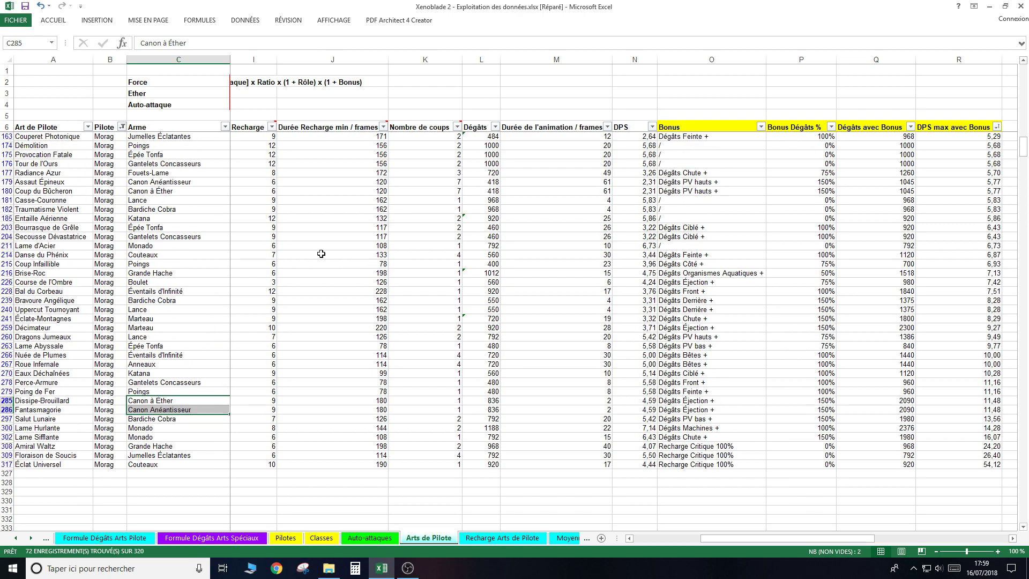
pyautogui.scroll(4, 313, 248)
pyautogui.scroll(5, 299, 239)
pyautogui.scroll(3, 301, 233)
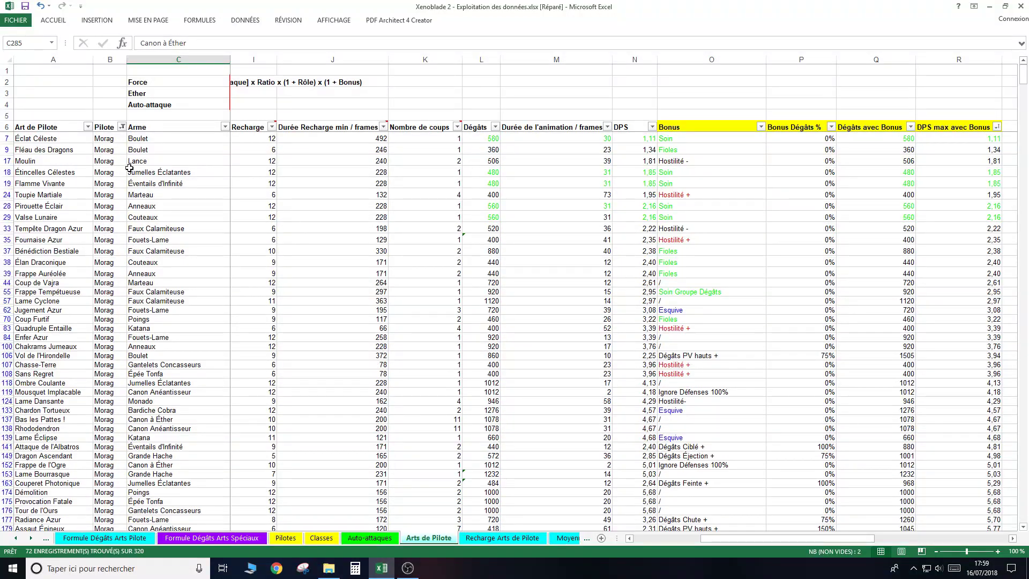
# Include all pilots and filter the Arme column to Canon à Éther only.
pyautogui.click(122, 127)
pyautogui.click(68, 231)
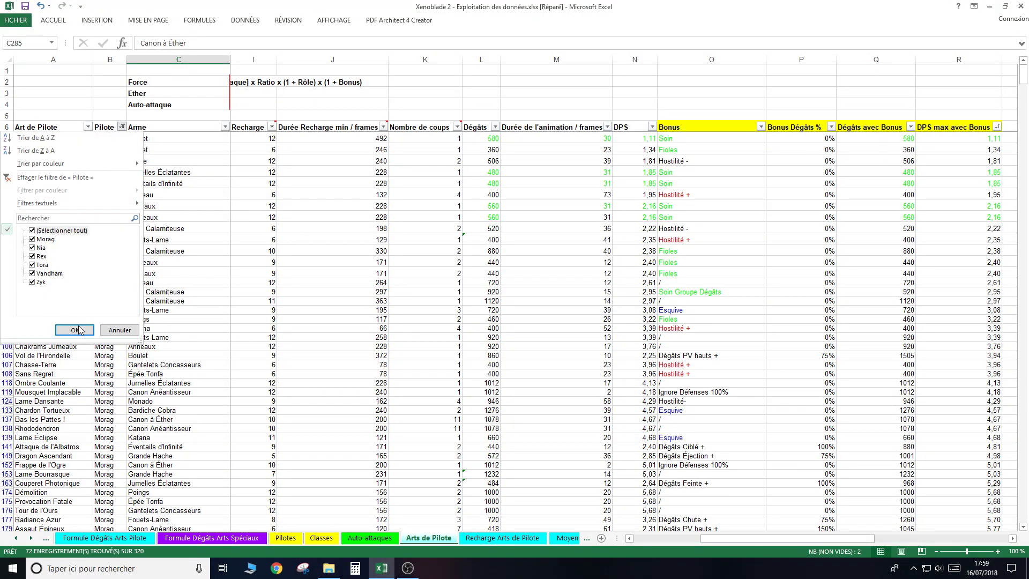
pyautogui.click(75, 329)
pyautogui.click(225, 127)
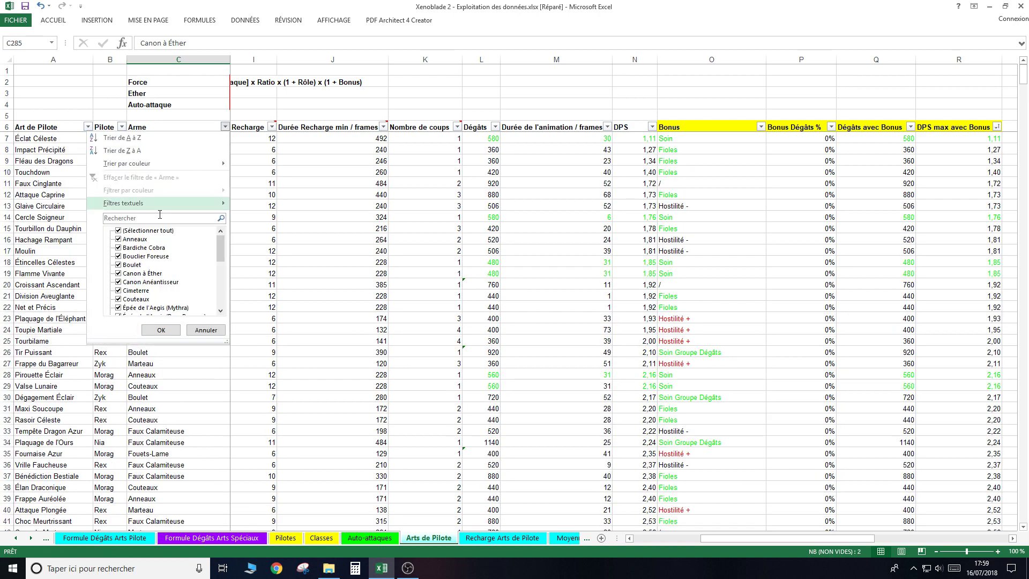
pyautogui.click(156, 231)
pyautogui.click(155, 274)
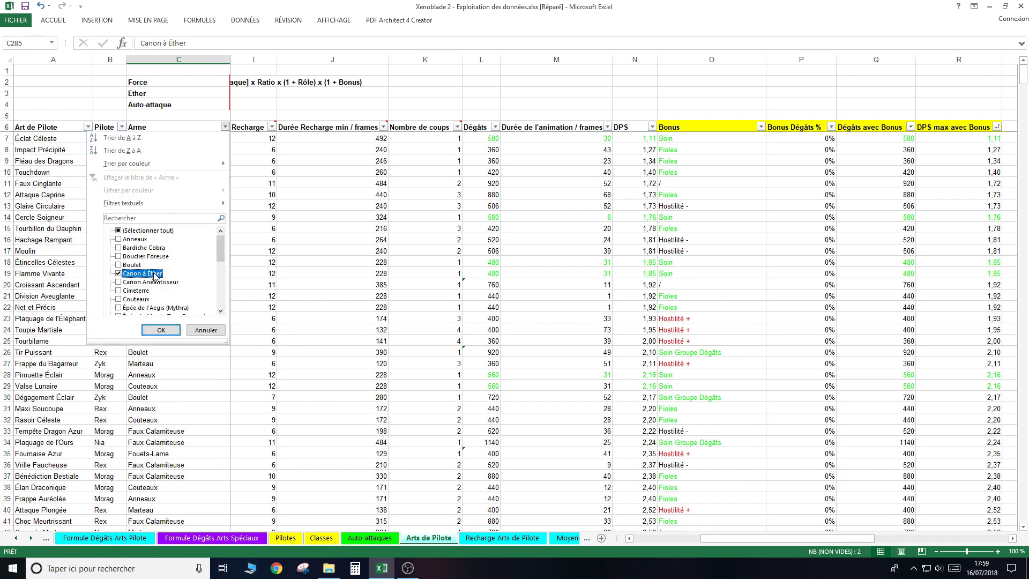
pyautogui.click(160, 330)
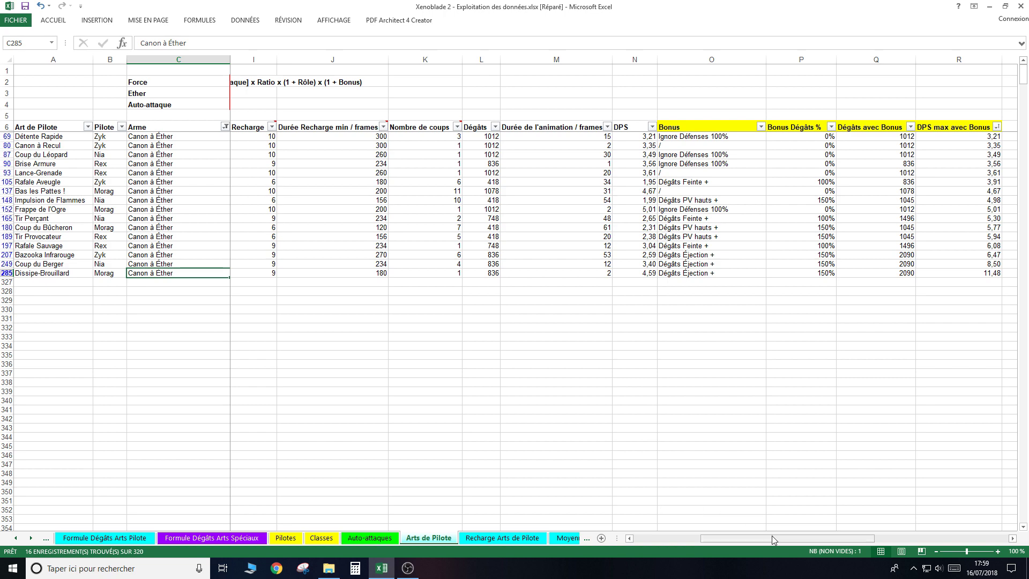
# Sort the 16 Canon à Éther arts by pilot, A to Z.
pyautogui.moveTo(774, 538); pyautogui.dragTo(704, 538)
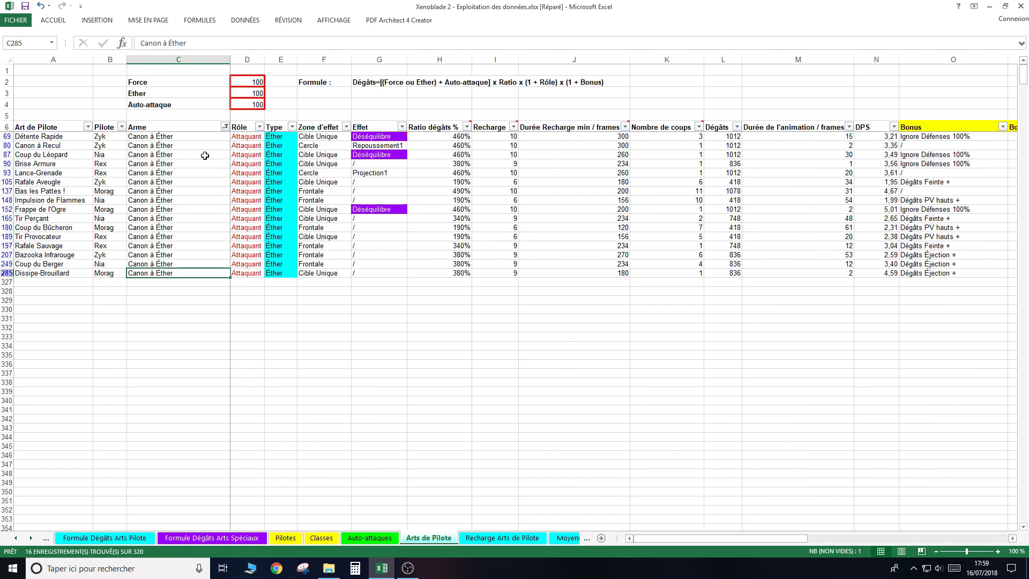
pyautogui.click(122, 126)
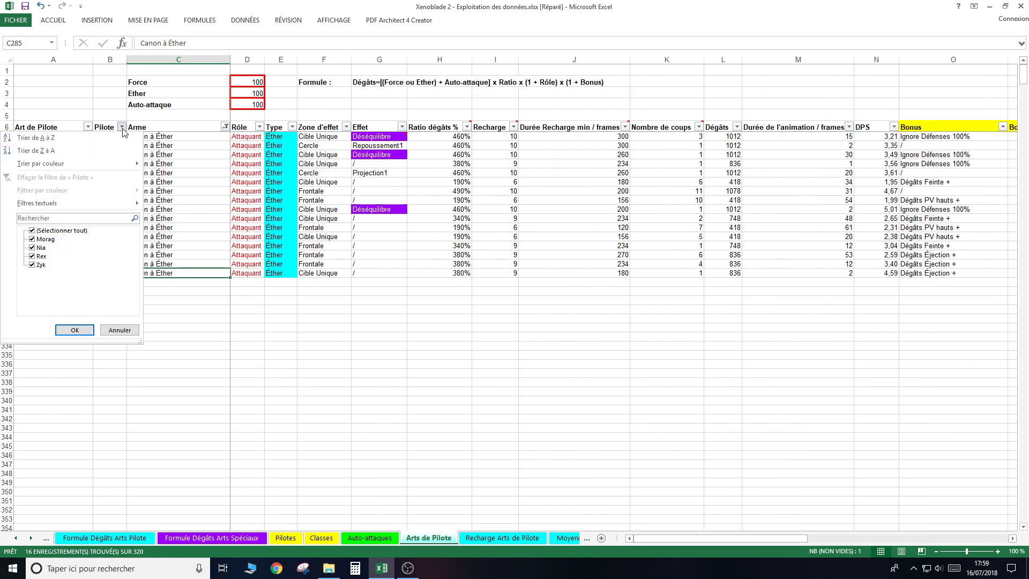
pyautogui.click(36, 138)
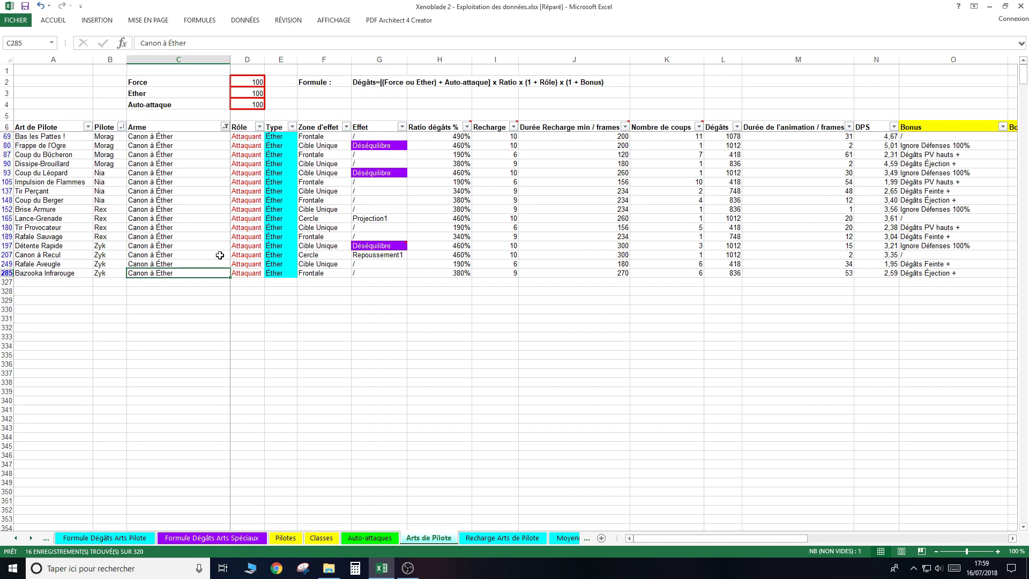
pyautogui.click(327, 364)
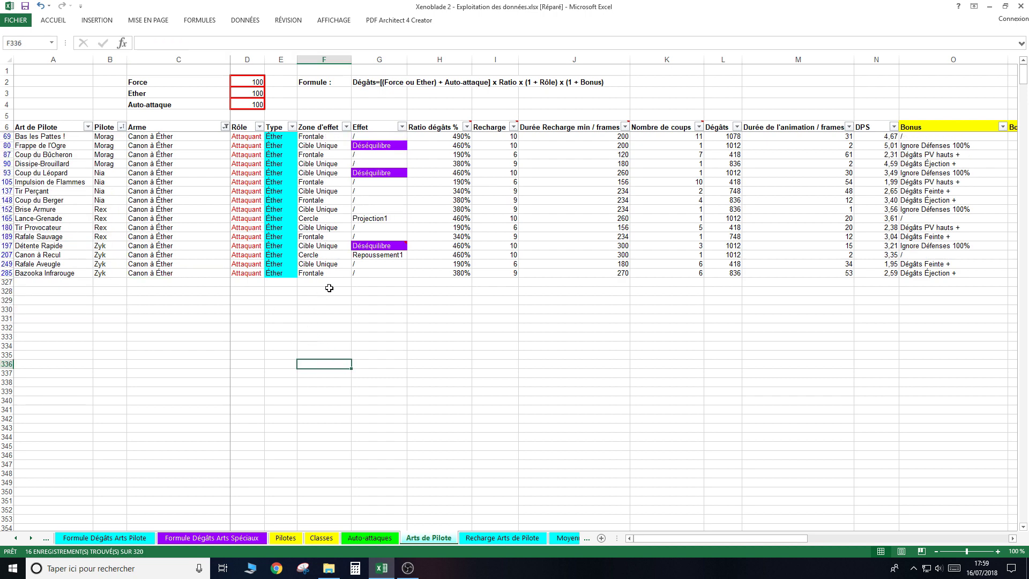
# Review the Déséquilibre effect cells G80, G105 and G197 and the damage ratio in H80.
pyautogui.click(375, 145)
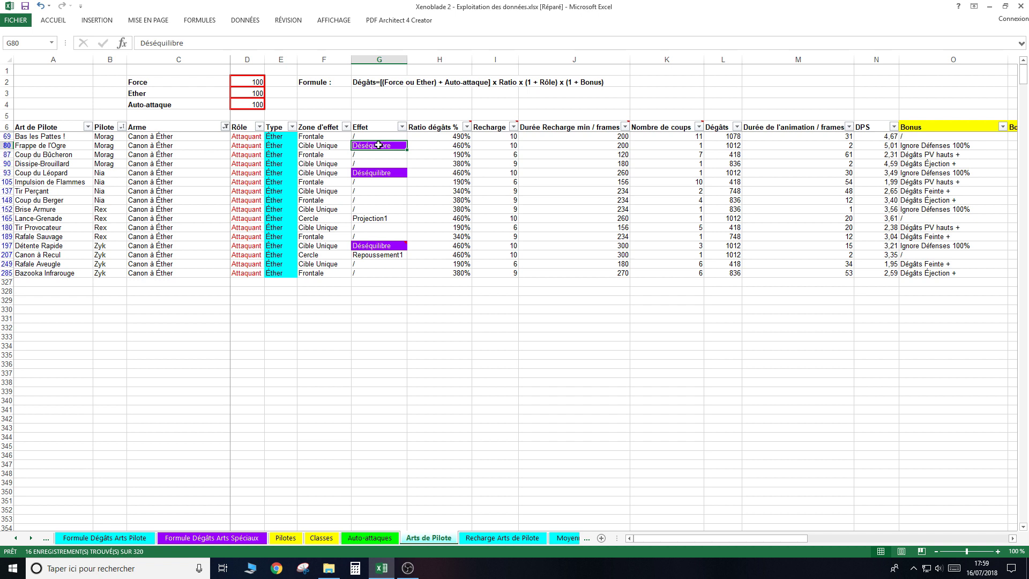
pyautogui.click(379, 181)
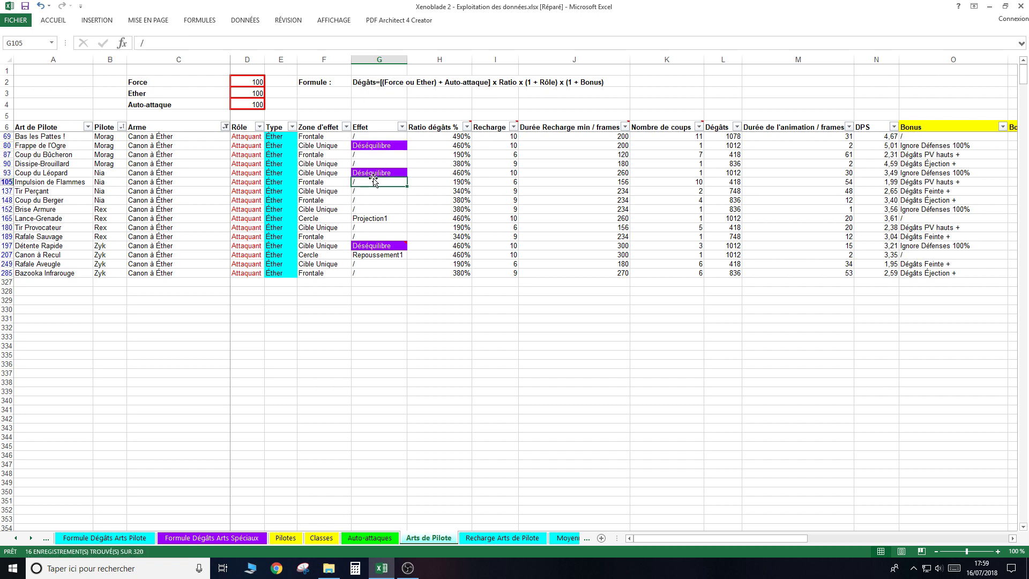
pyautogui.click(374, 244)
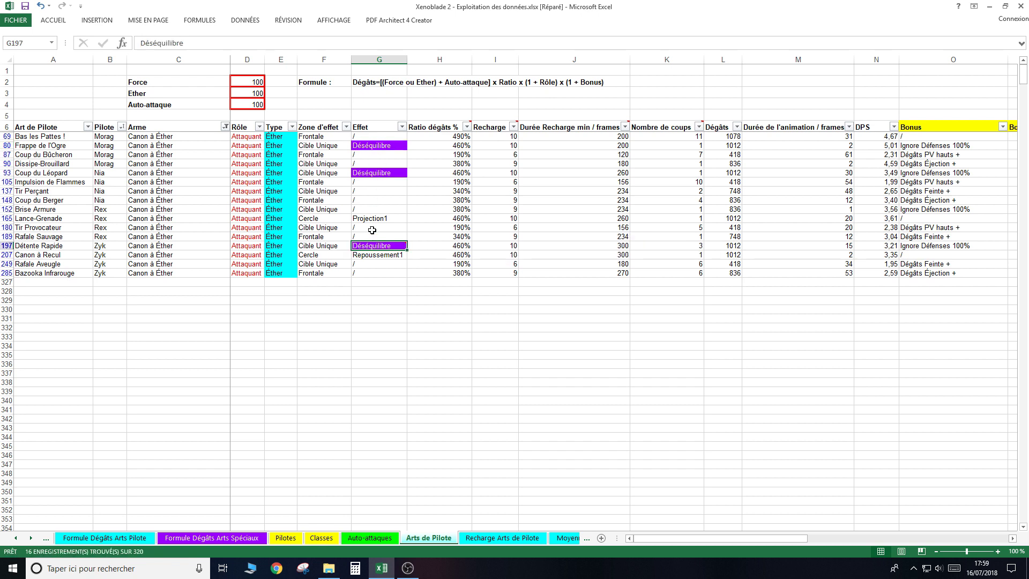
pyautogui.click(376, 145)
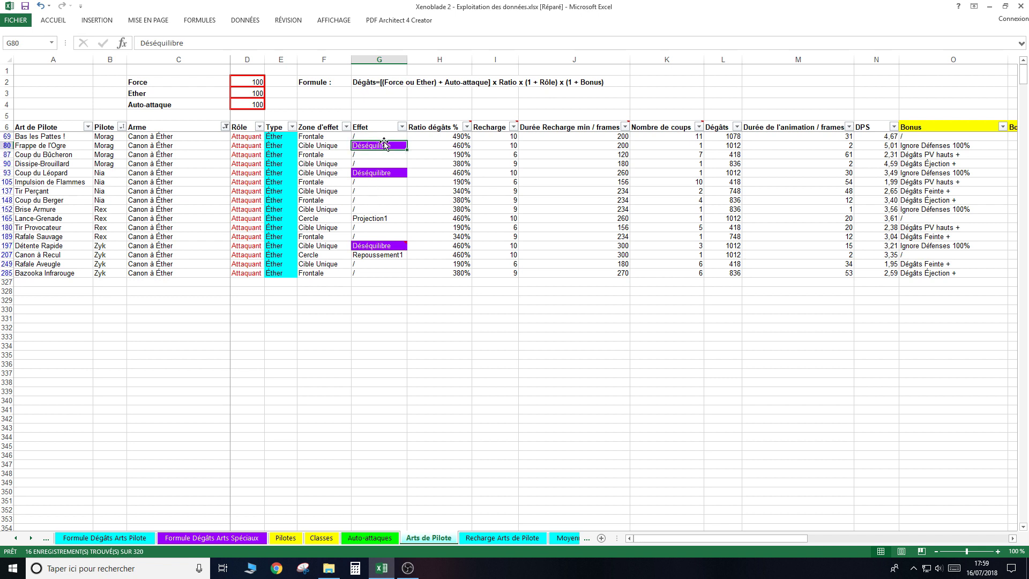
pyautogui.click(454, 146)
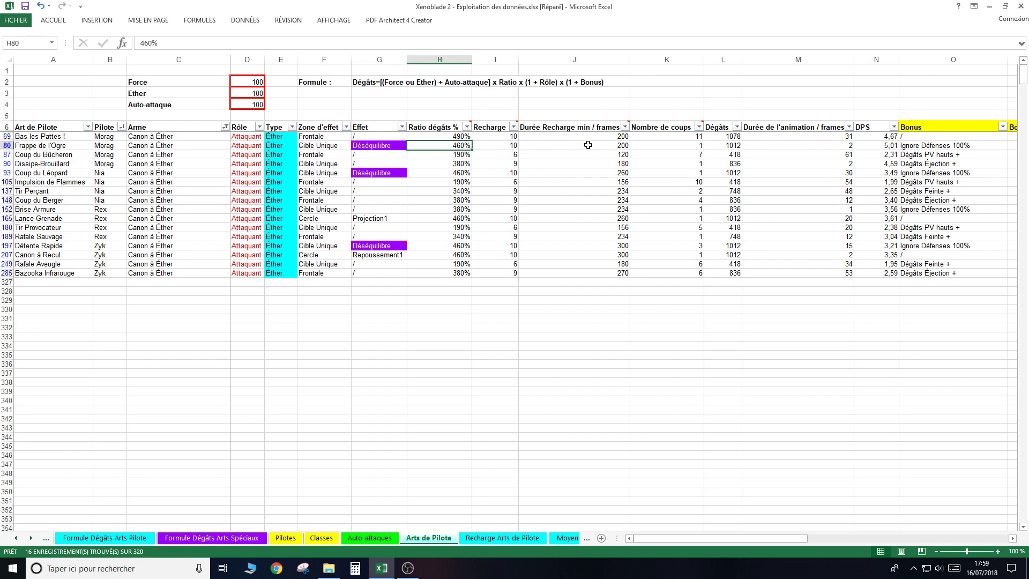
pyautogui.click(625, 127)
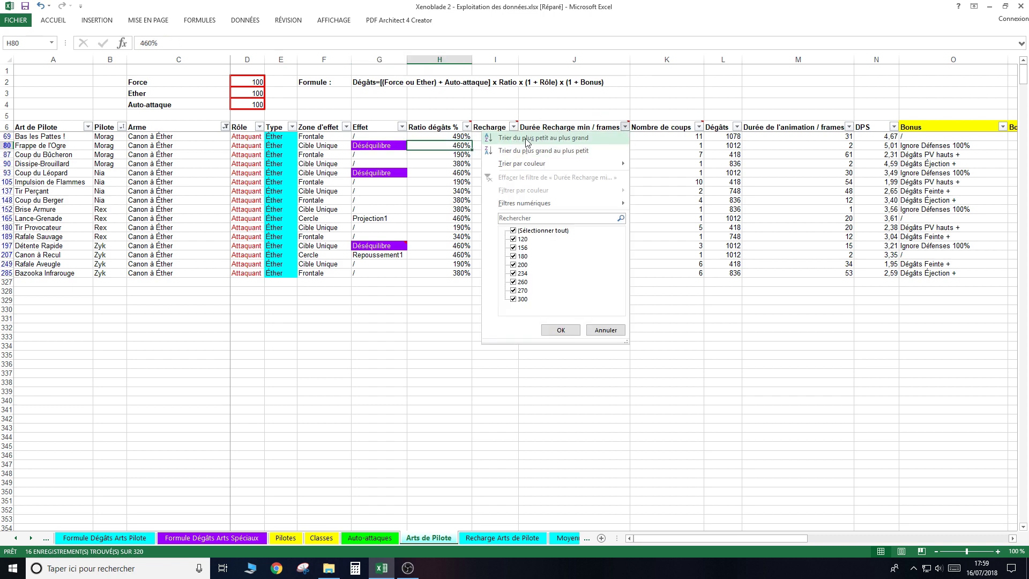
# Sort the Canon à Éther arts by recharge duration, shortest first, and inspect rows 69 to 137.
pyautogui.click(545, 138)
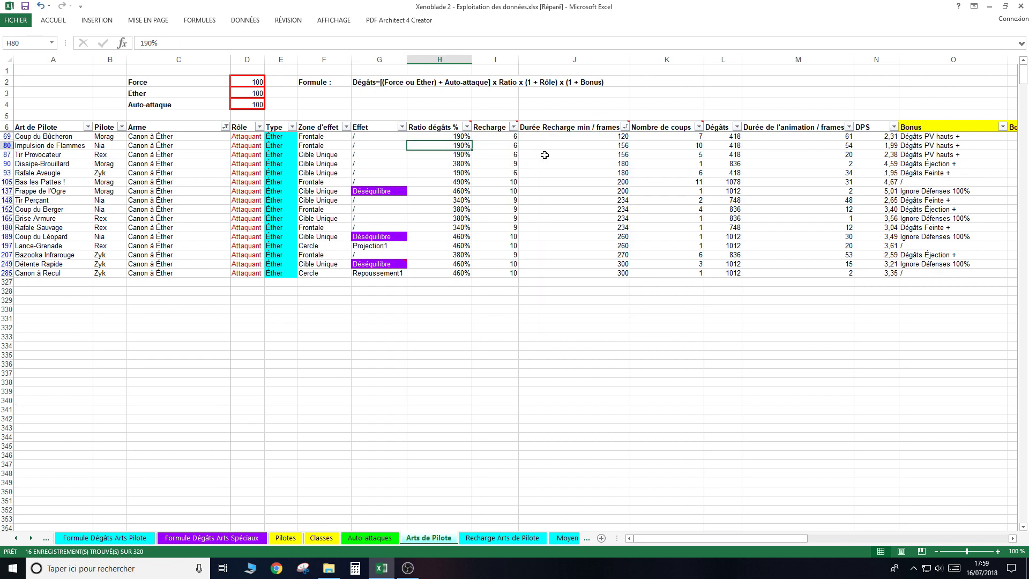
pyautogui.click(129, 136)
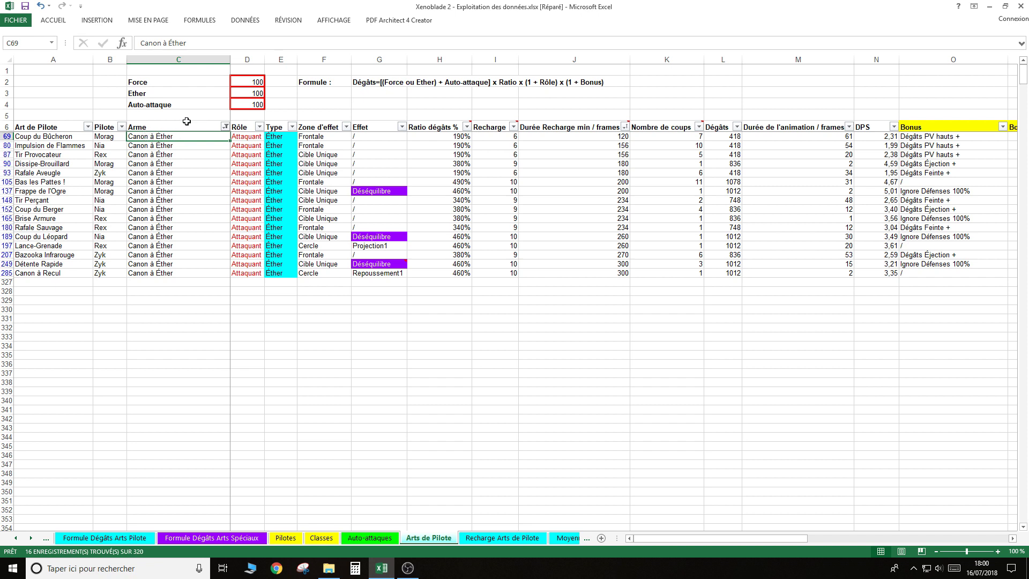
pyautogui.moveTo(111, 191); pyautogui.dragTo(111, 137)
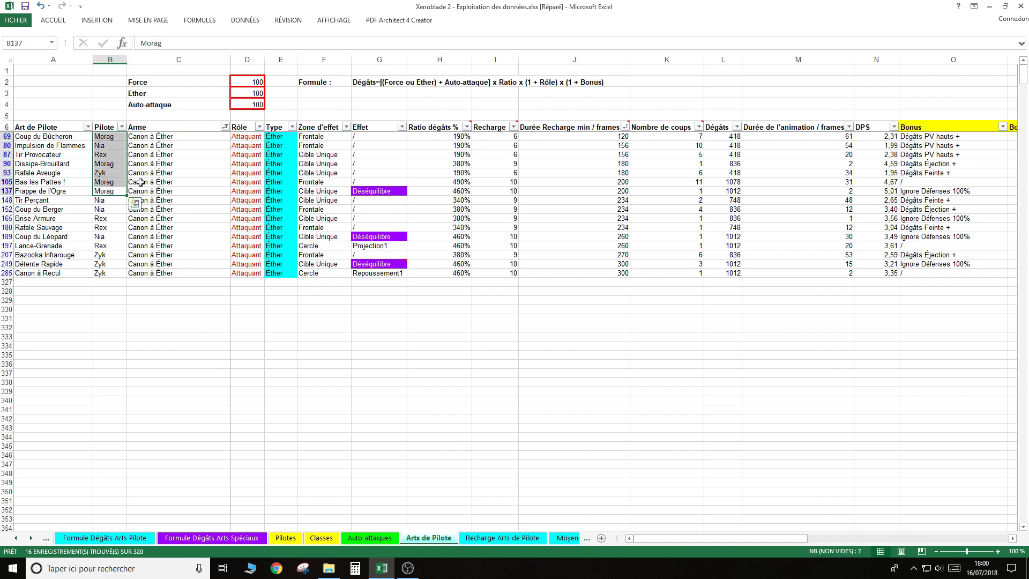
pyautogui.click(330, 190)
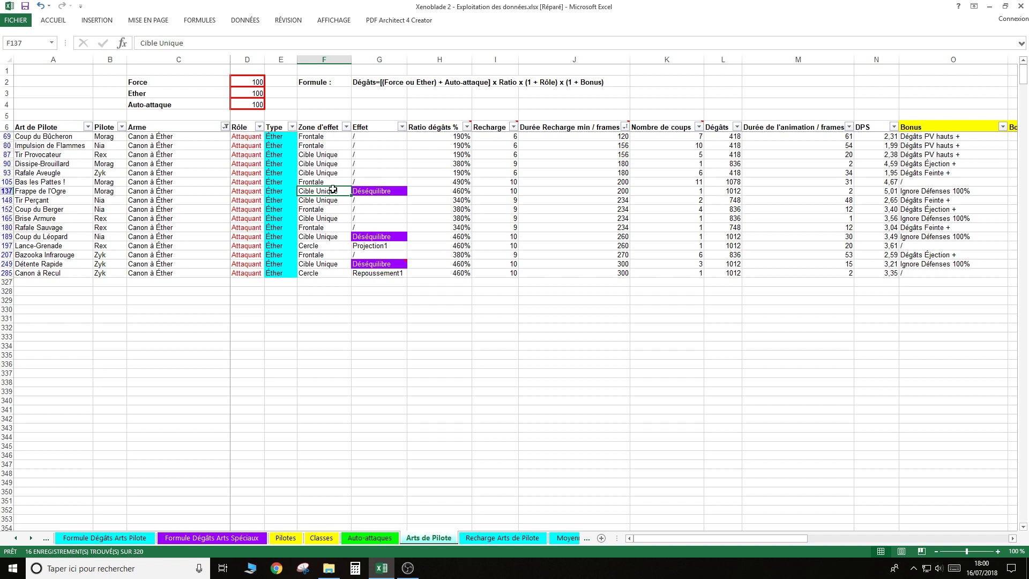
# Re-sort the arts by DPS, lowest first, and check the DPS formula in N285.
pyautogui.click(893, 127)
pyautogui.click(817, 137)
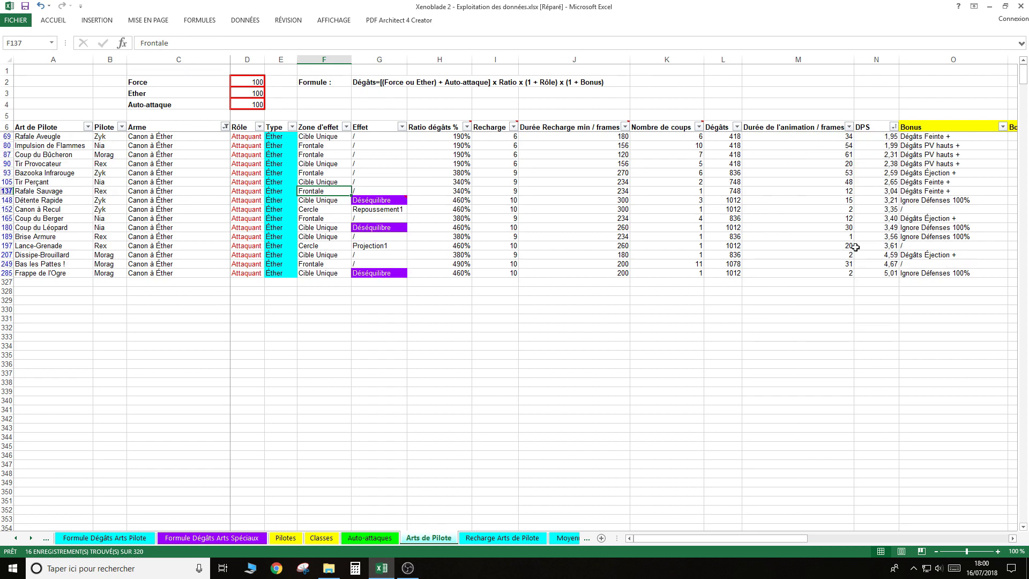
pyautogui.click(870, 274)
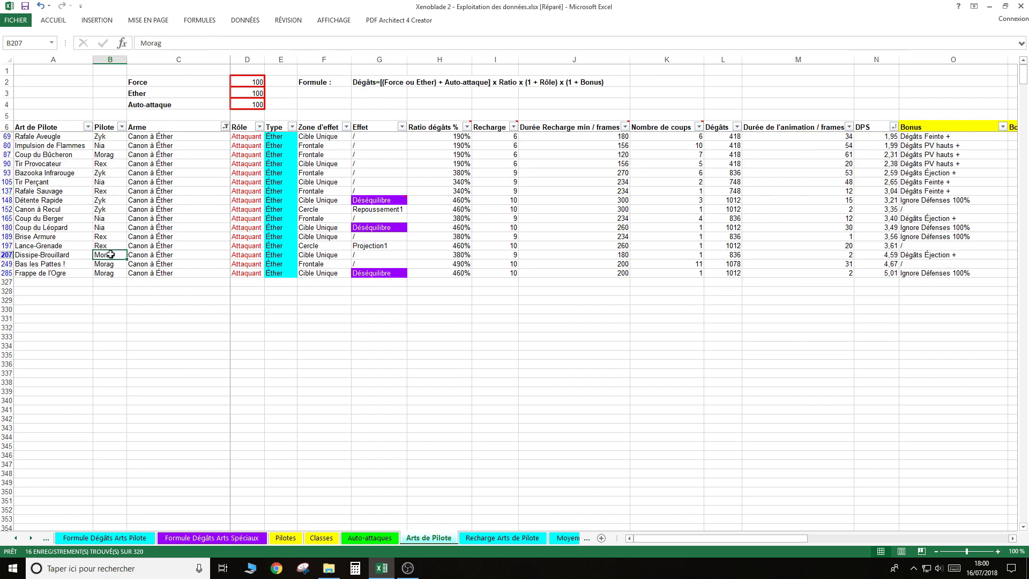
pyautogui.moveTo(110, 254); pyautogui.dragTo(111, 270)
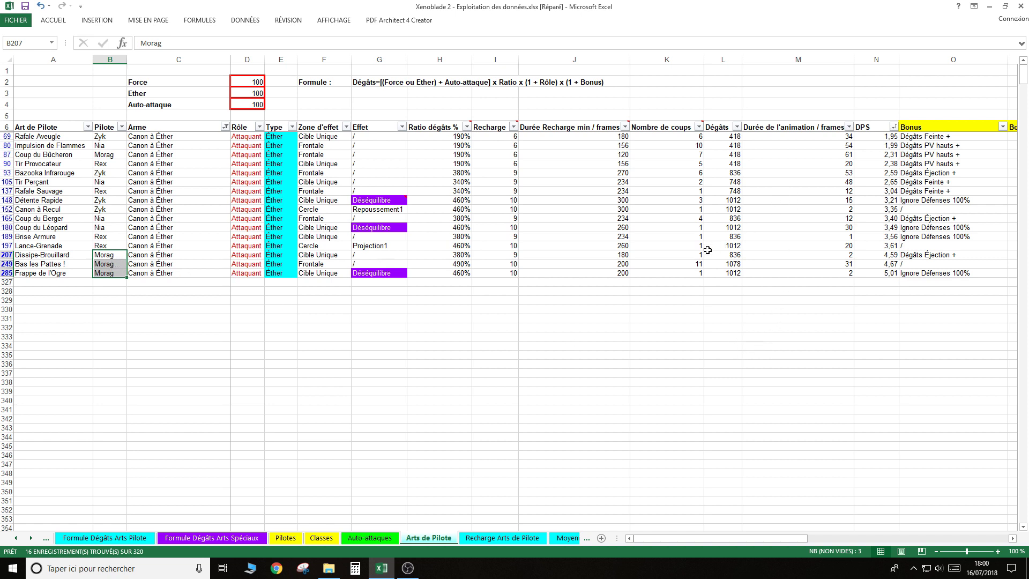
pyautogui.click(677, 261)
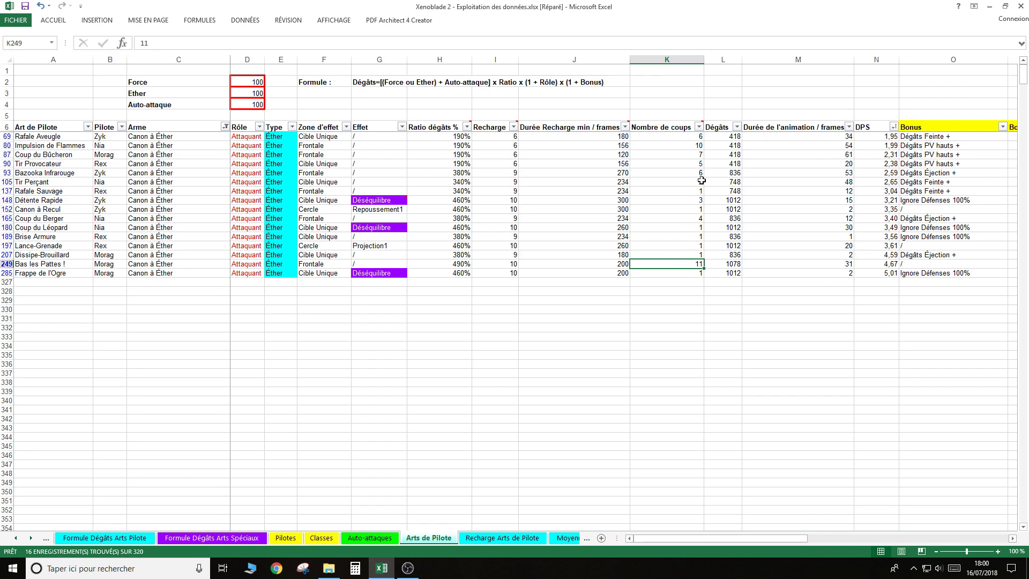
# Sort the filtered arts by Nombre de coups, fewest hits first, and check cell K285.
pyautogui.click(699, 127)
pyautogui.press('Escape')
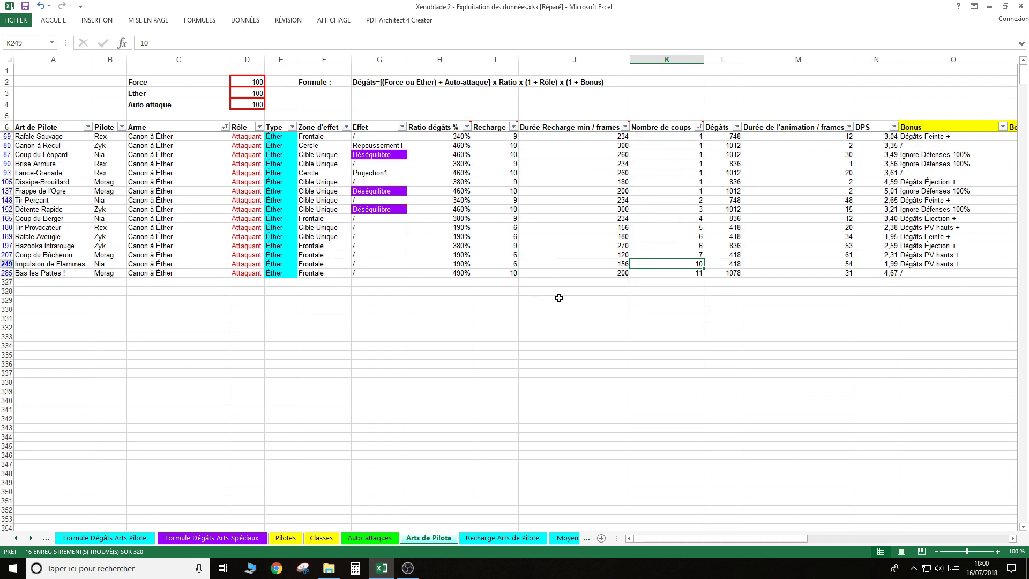
pyautogui.click(682, 272)
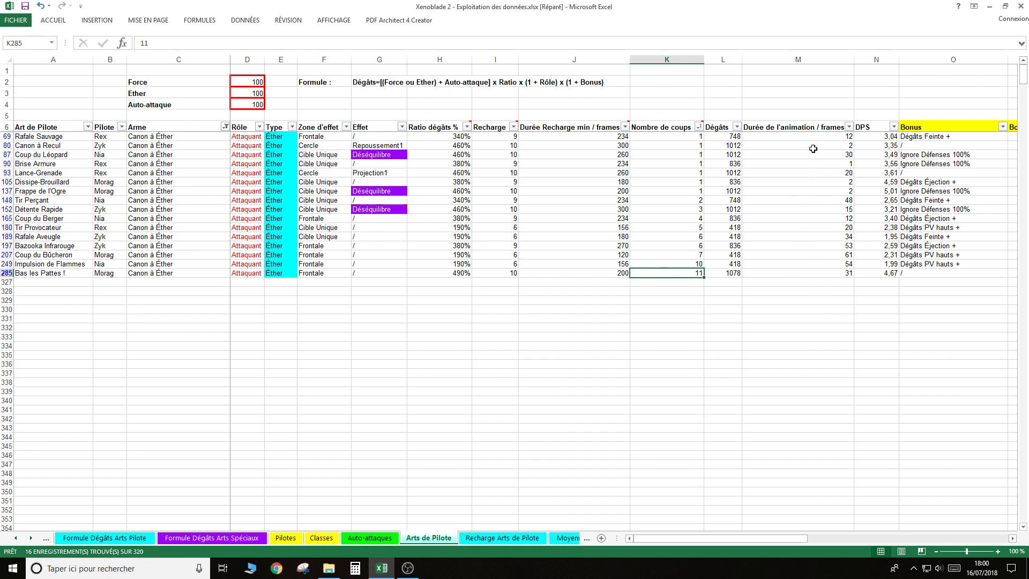
# Re-sort the arts by Durée de l'animation / frames, shortest first, checking cell M180.
pyautogui.click(849, 127)
pyautogui.click(761, 136)
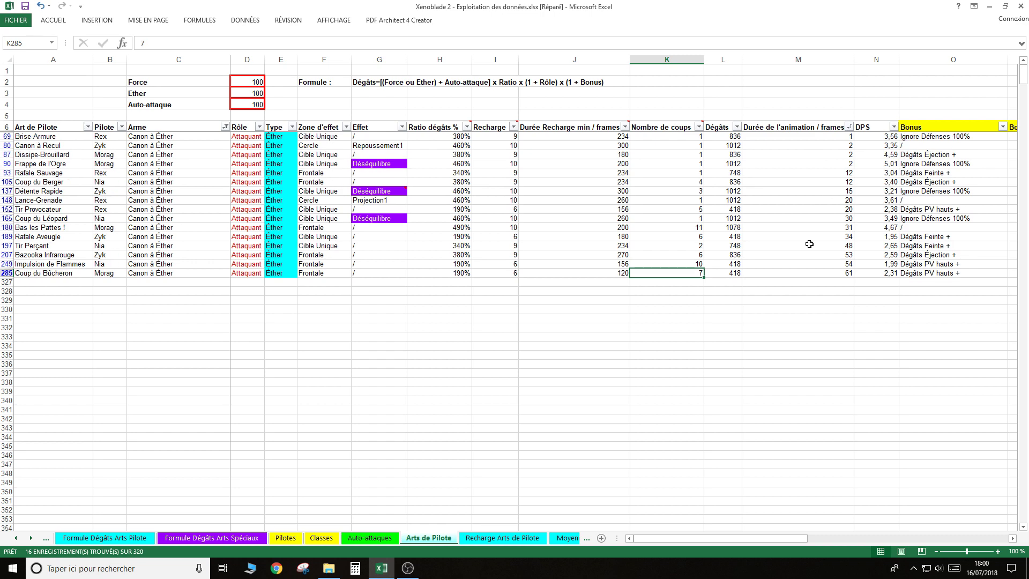
pyautogui.click(827, 228)
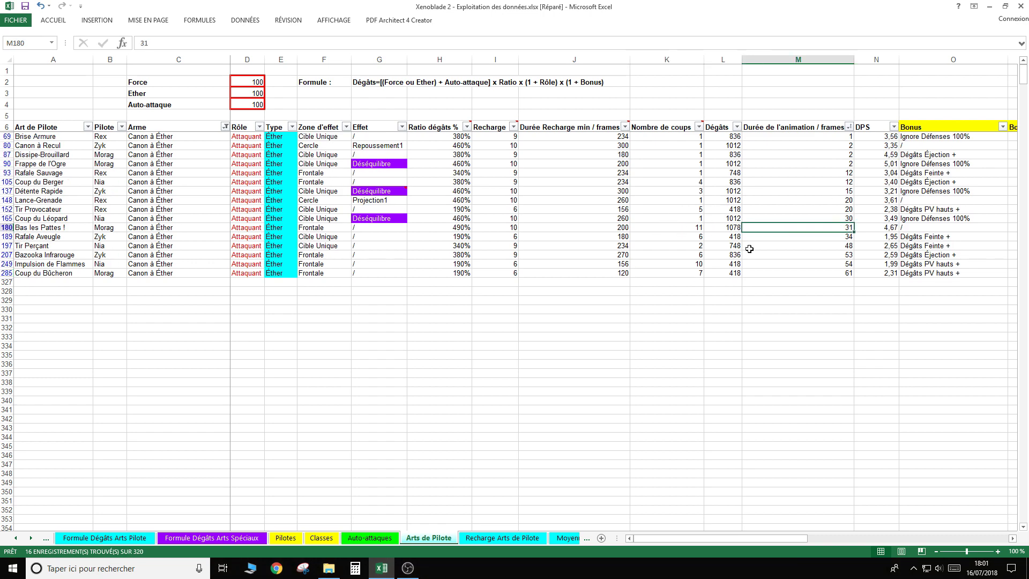
pyautogui.moveTo(674, 538)
pyautogui.mouseDown()
pyautogui.moveTo(803, 538)
pyautogui.moveTo(680, 538)
pyautogui.mouseUp()
pyautogui.click(849, 127)
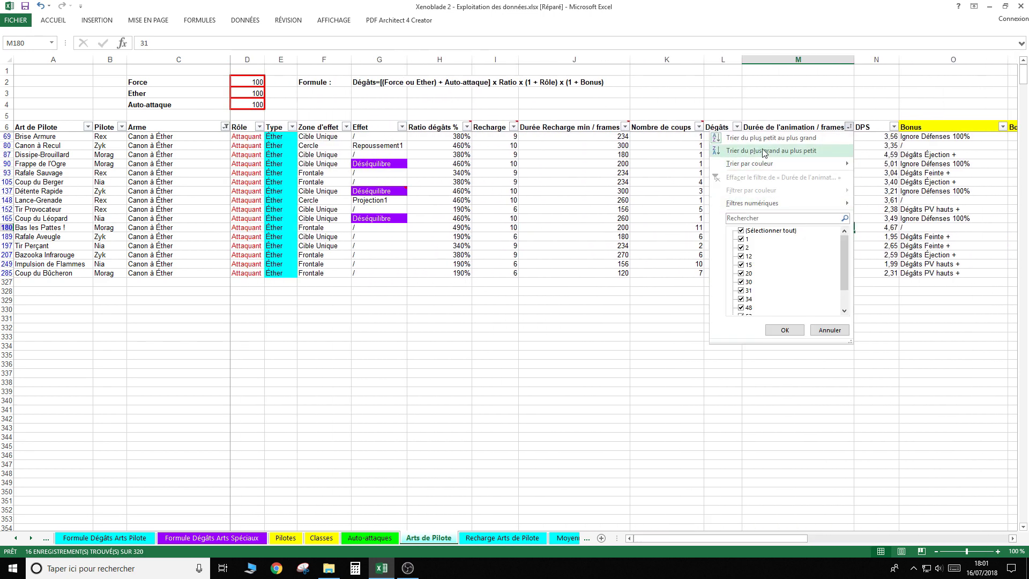
pyautogui.click(828, 329)
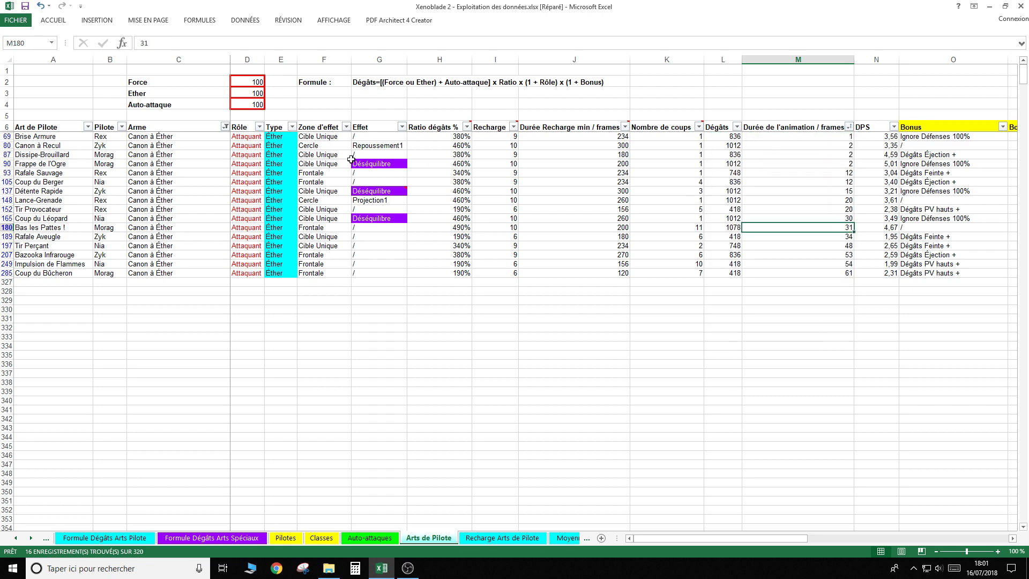
pyautogui.click(225, 128)
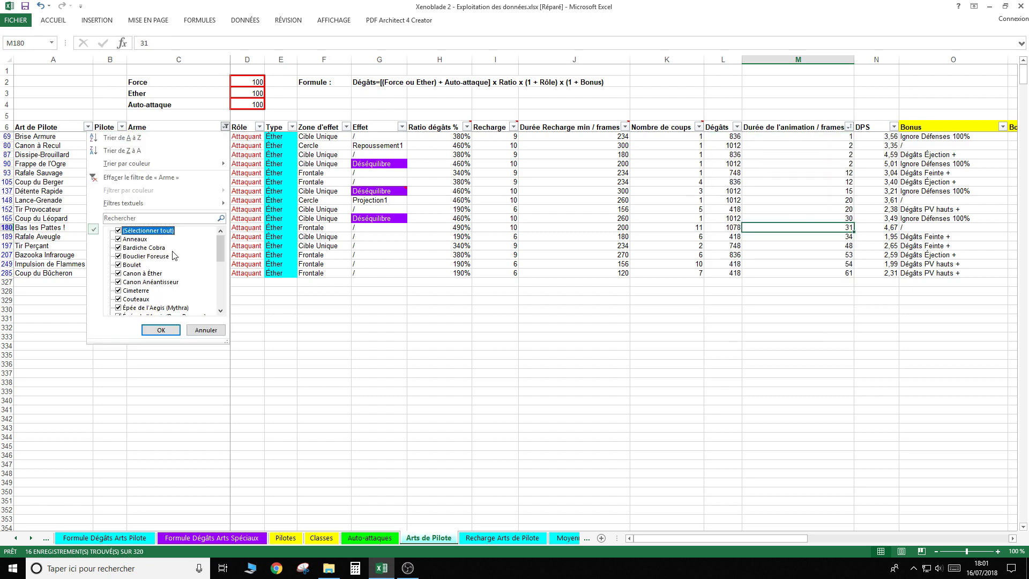
# Clear the Arme filter, then inspect the recharge duration formulas in J23 and J25.
pyautogui.click(161, 329)
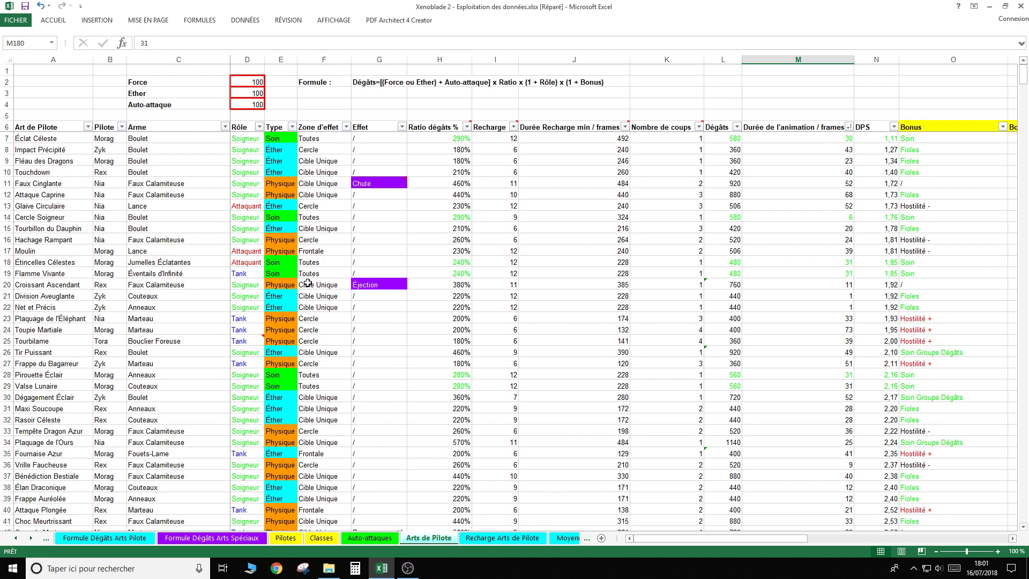
pyautogui.click(552, 362)
pyautogui.click(570, 335)
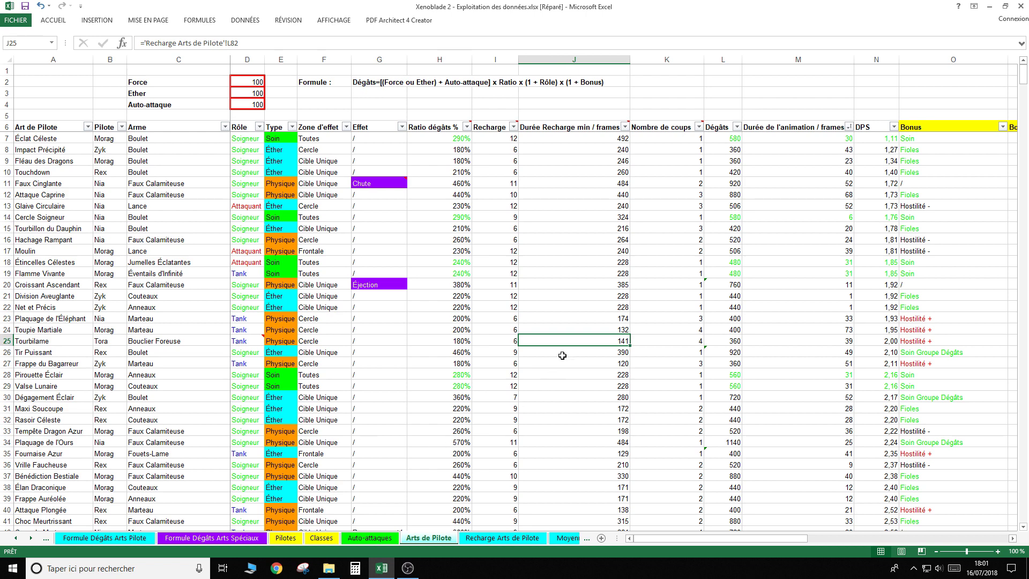
pyautogui.click(573, 315)
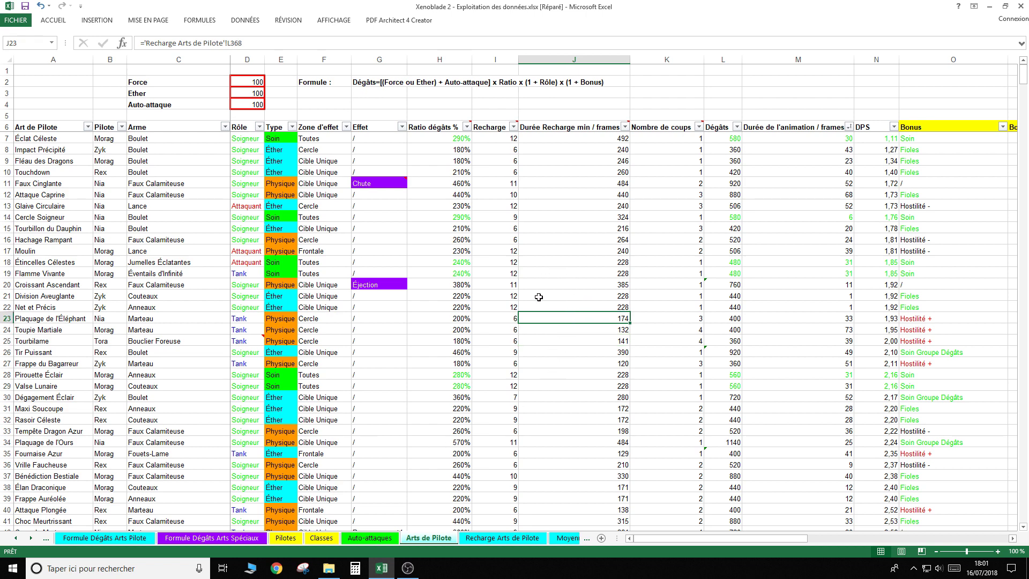
# Inspect the recharge value in I21, hit counts in K13:K16, and recharge durations in J22–J23.
pyautogui.click(495, 295)
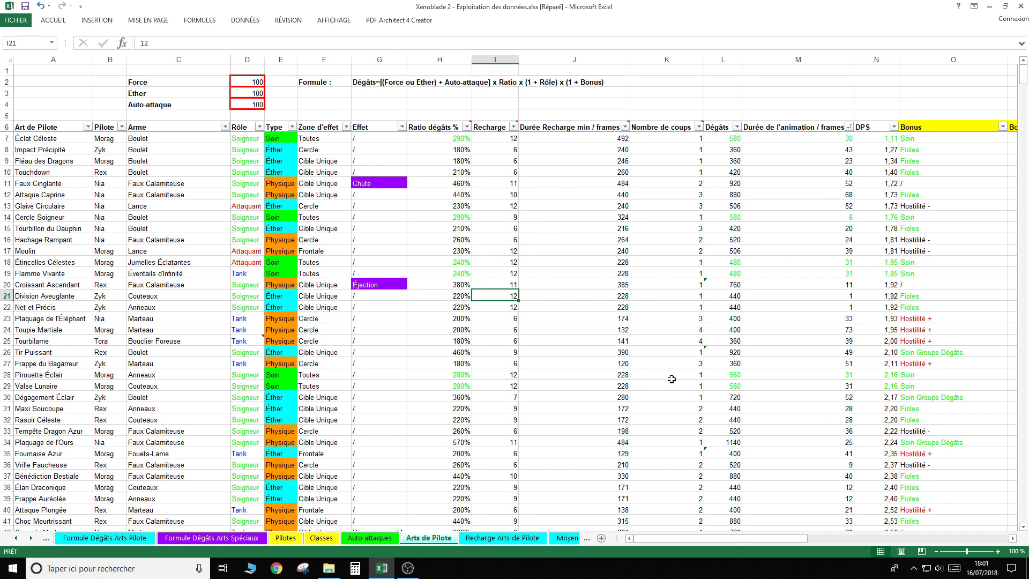
pyautogui.moveTo(697, 206); pyautogui.dragTo(696, 240)
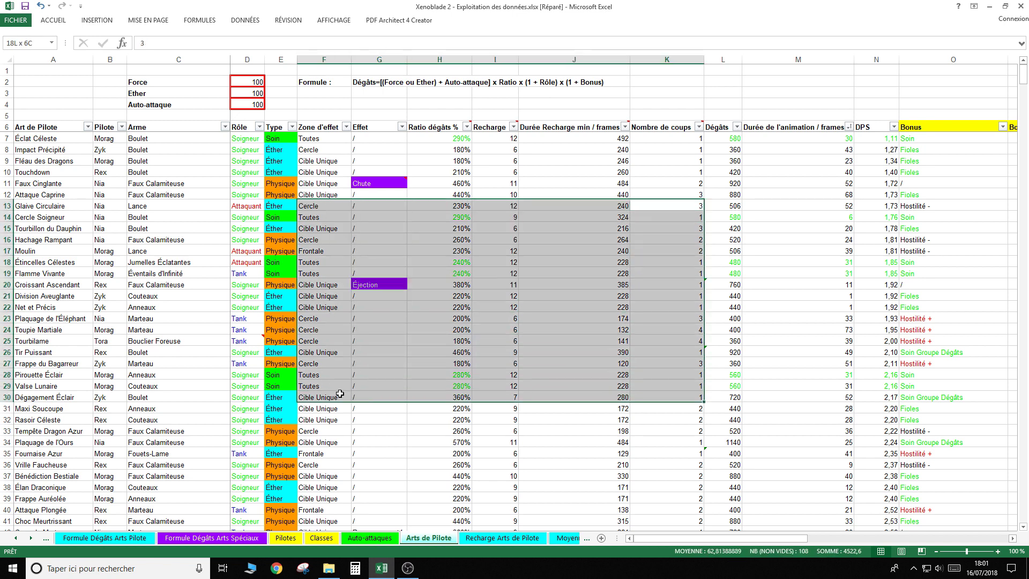
pyautogui.moveTo(558, 266); pyautogui.dragTo(327, 405)
pyautogui.click(548, 307)
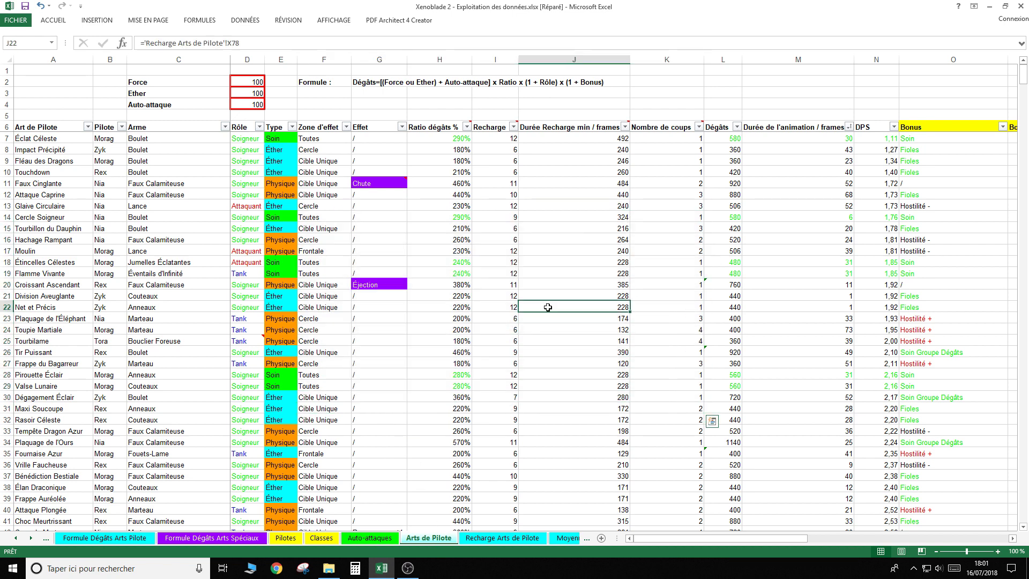
pyautogui.click(563, 274)
pyautogui.click(559, 316)
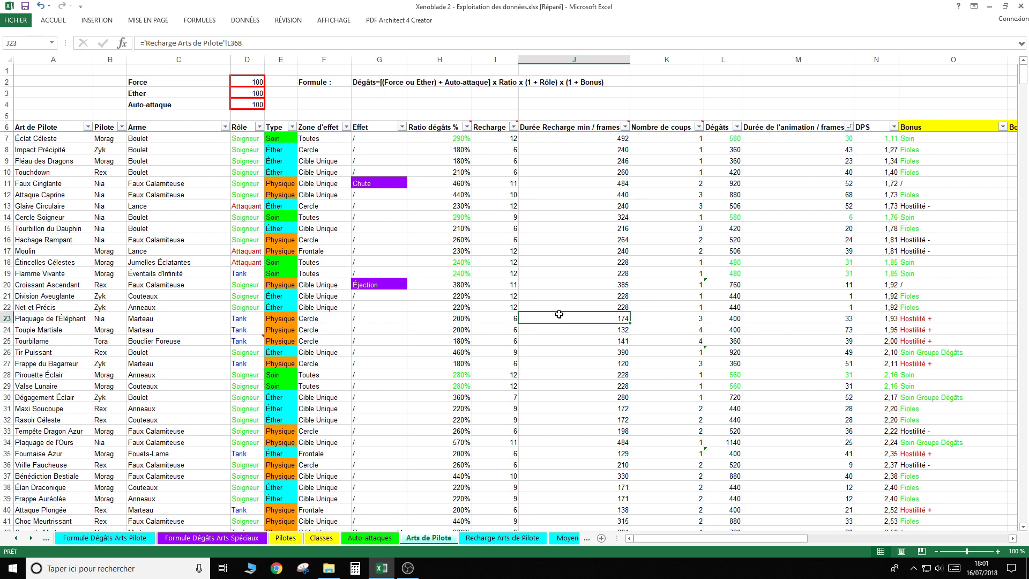